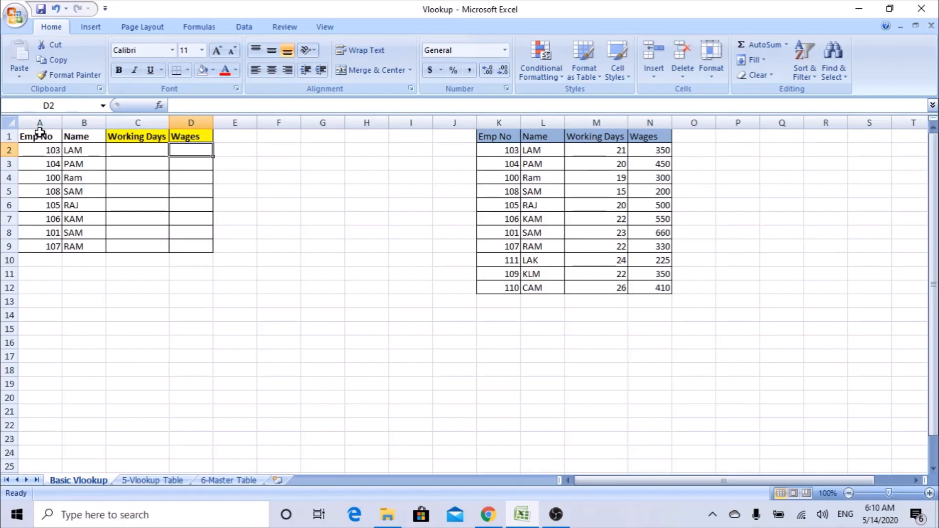
Survey the employee table and the four-column lookup table by selecting their columns and empty cells.
click(43, 121)
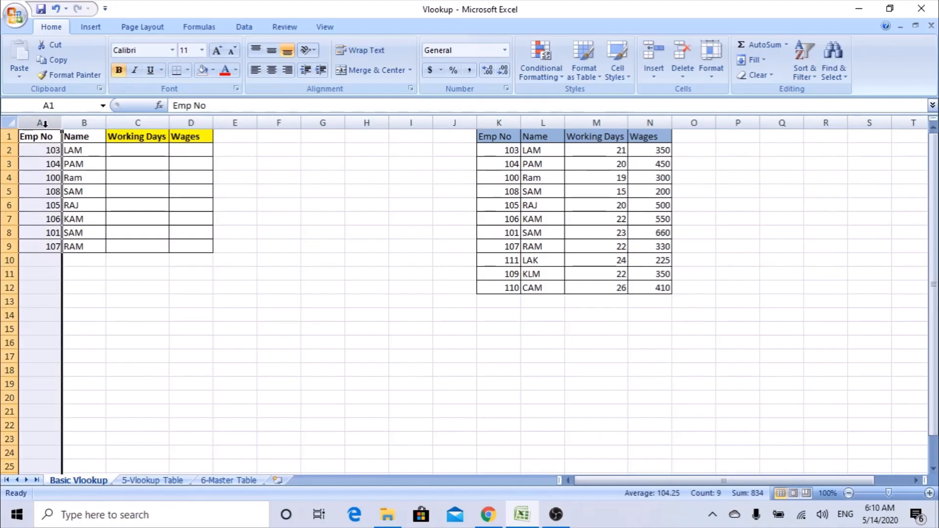
drag(43, 138, 195, 241)
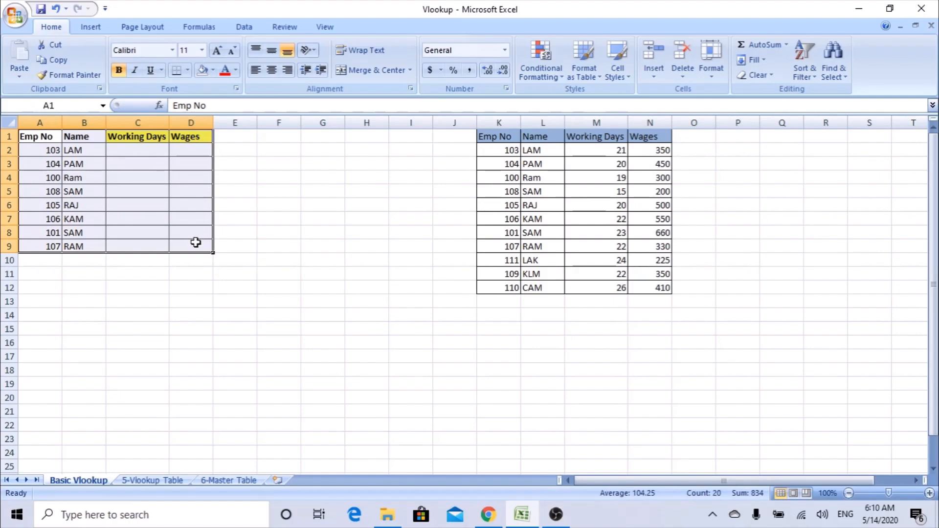
click(153, 138)
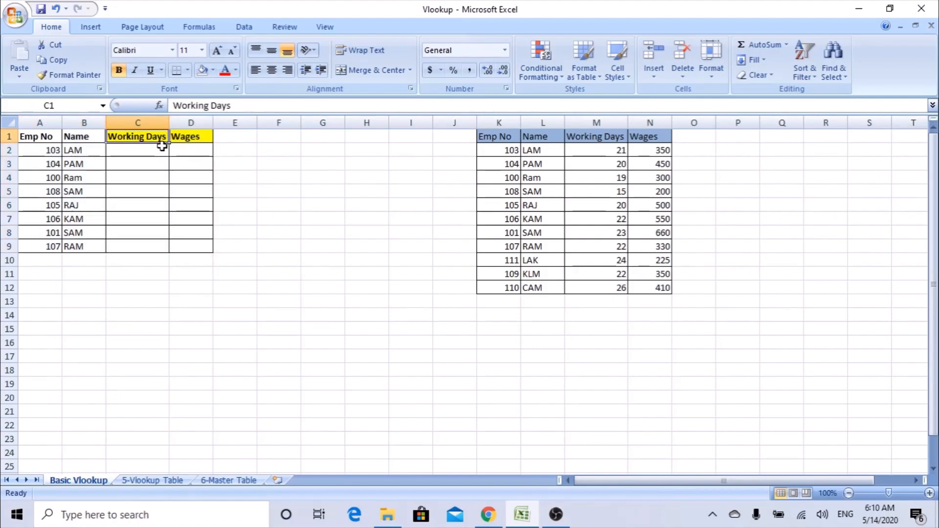
click(193, 138)
drag(496, 122, 658, 123)
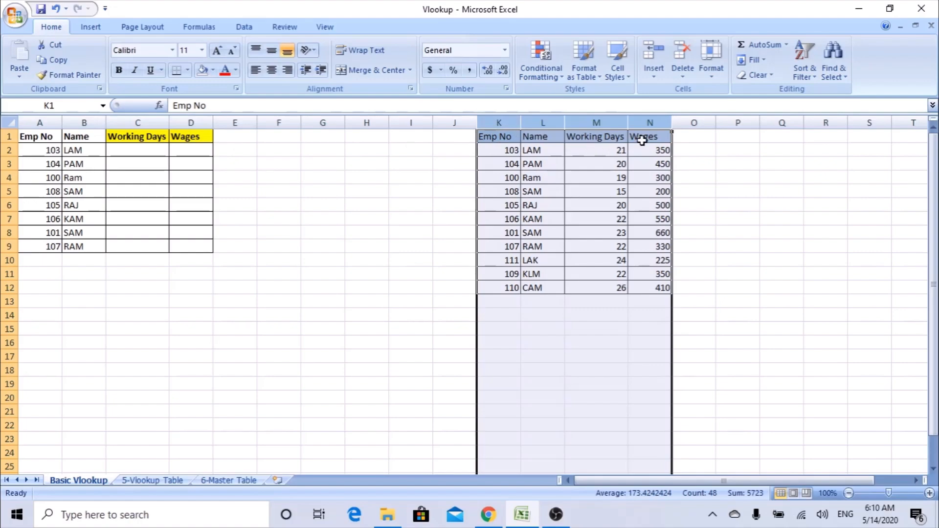
click(152, 146)
click(191, 150)
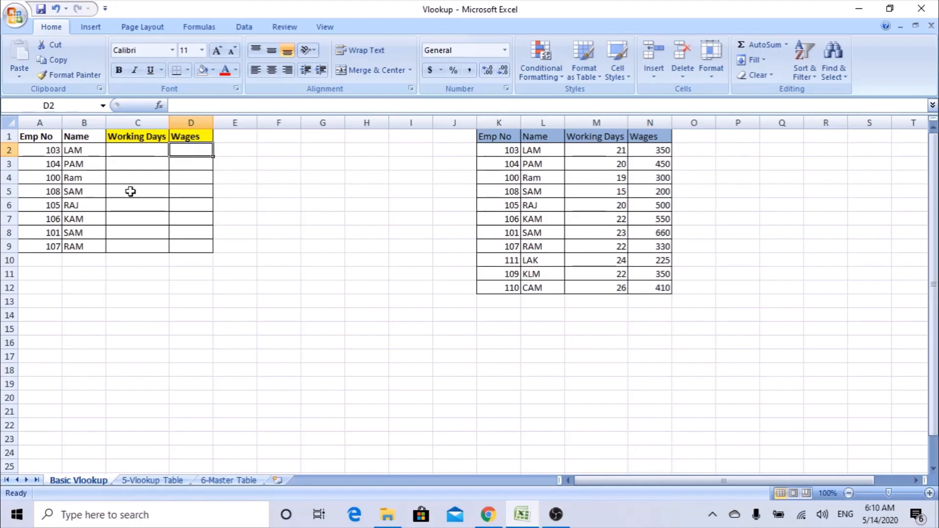
Check the Name column for duplicate values, then cancel without applying highlighting.
click(86, 121)
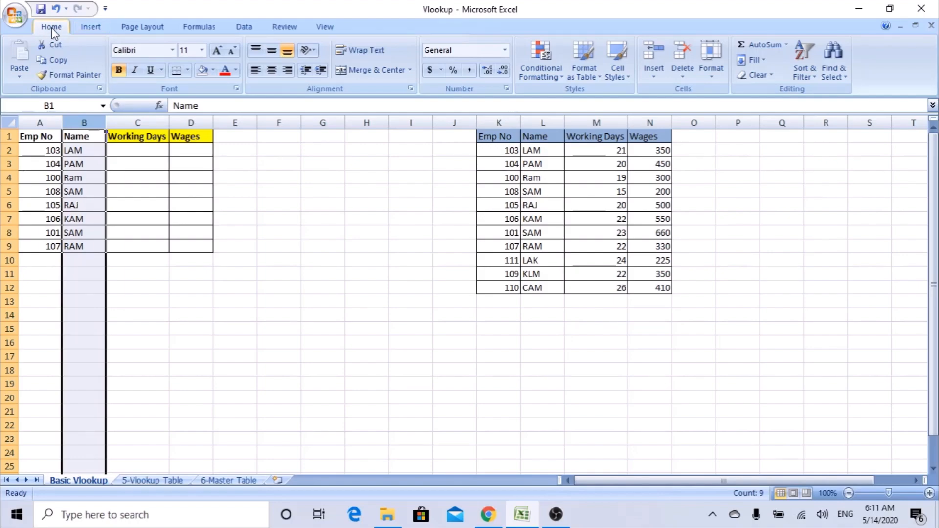
click(561, 76)
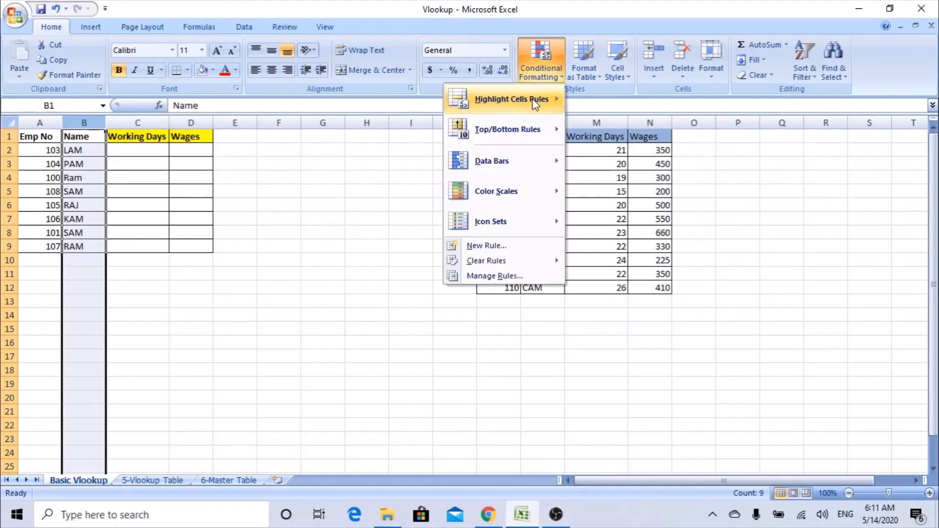
mouse_move(533, 98)
click(352, 286)
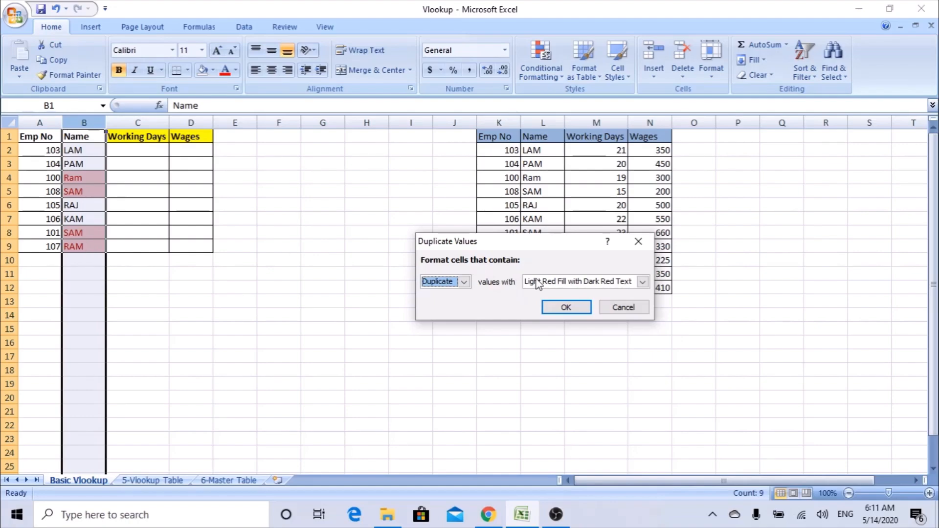
click(624, 308)
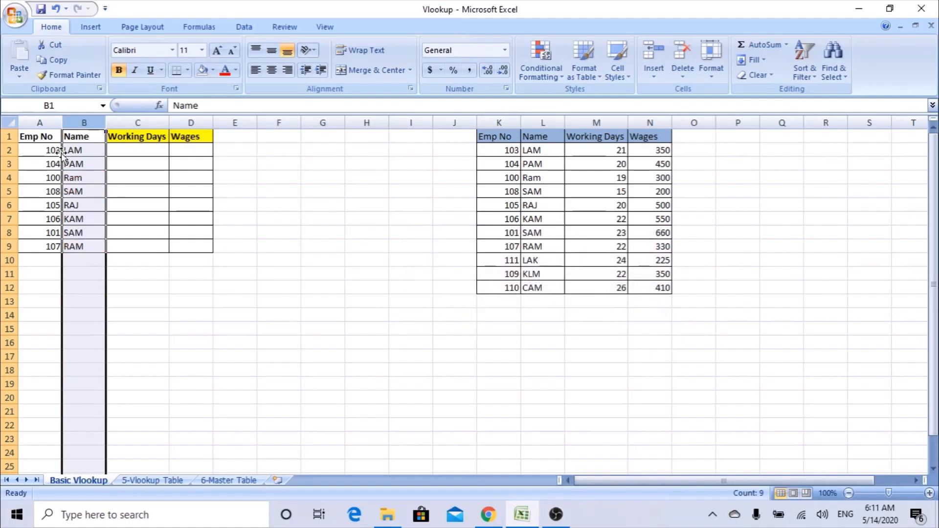
Check the Emp No column for duplicate values, cancelling the highlighting rule.
click(36, 122)
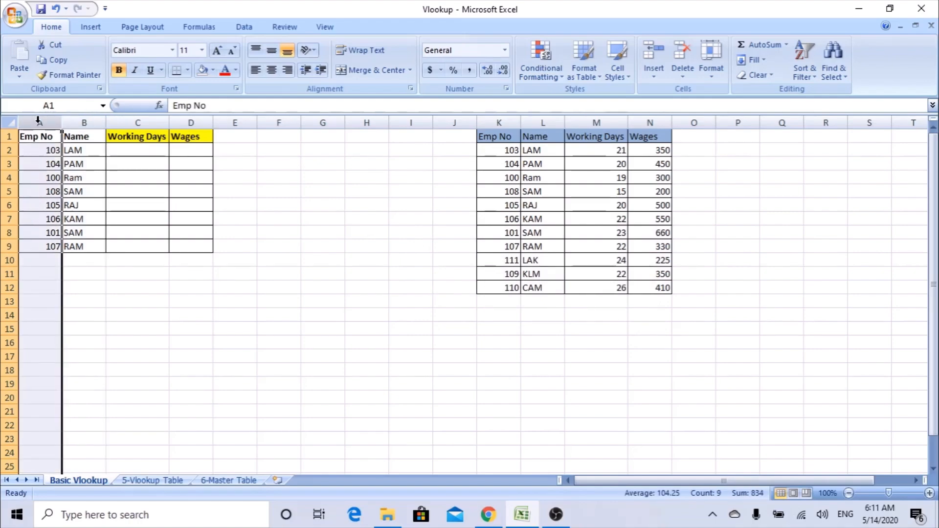
click(557, 78)
mouse_move(540, 98)
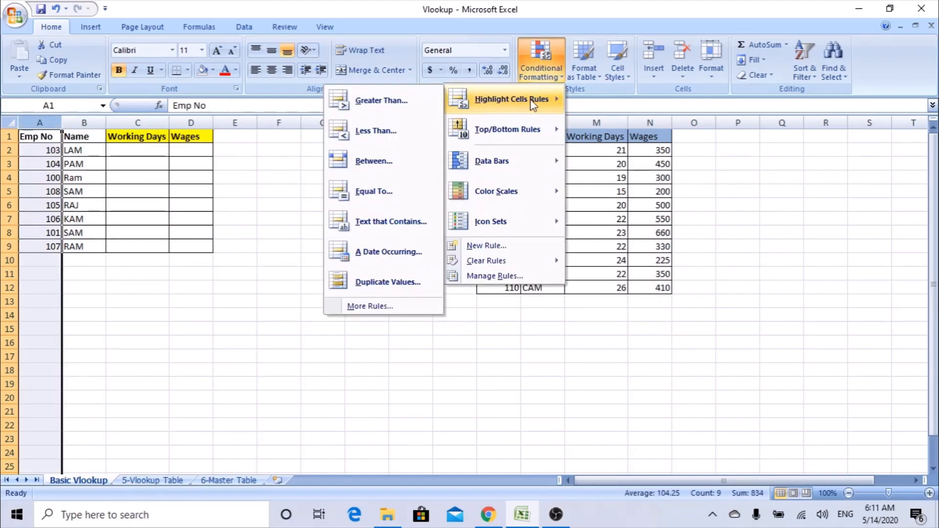
click(382, 283)
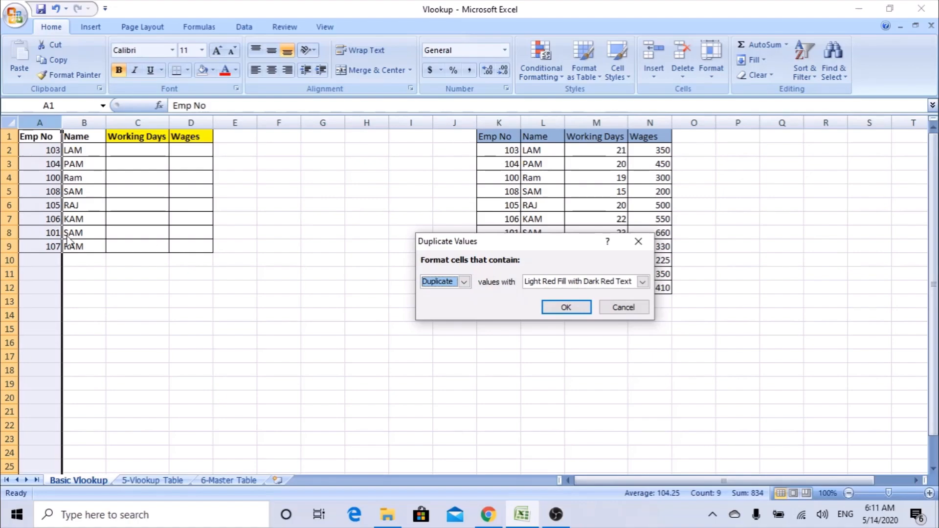
click(617, 307)
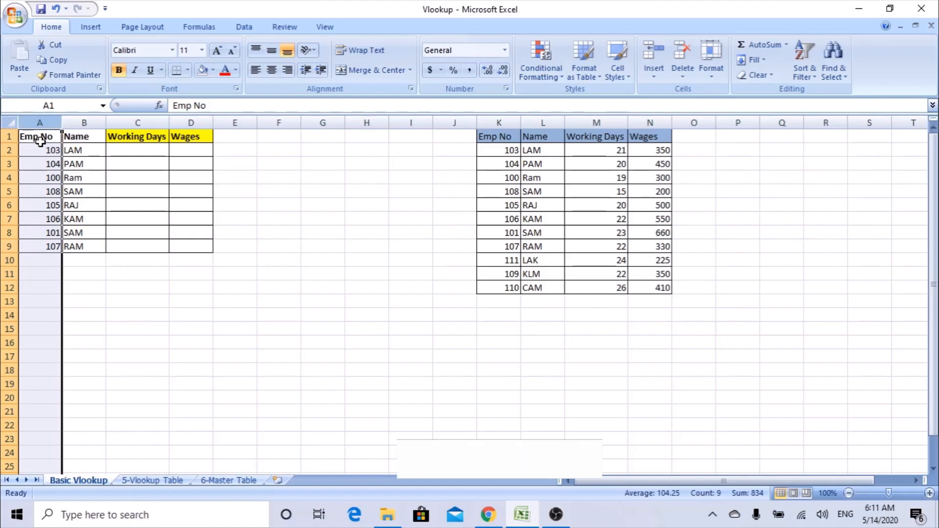
Check the lookup table's Emp No column for duplicates, then cancel the rule.
click(503, 121)
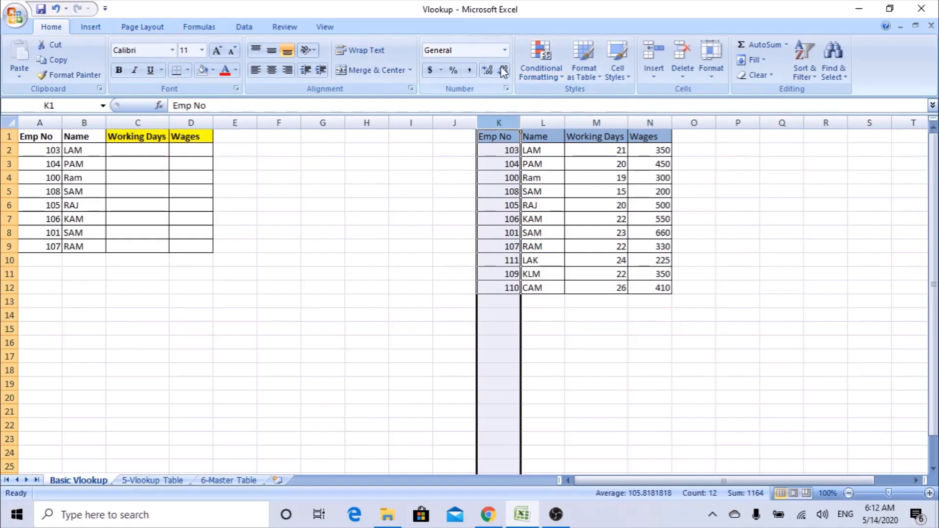
click(548, 76)
mouse_move(548, 99)
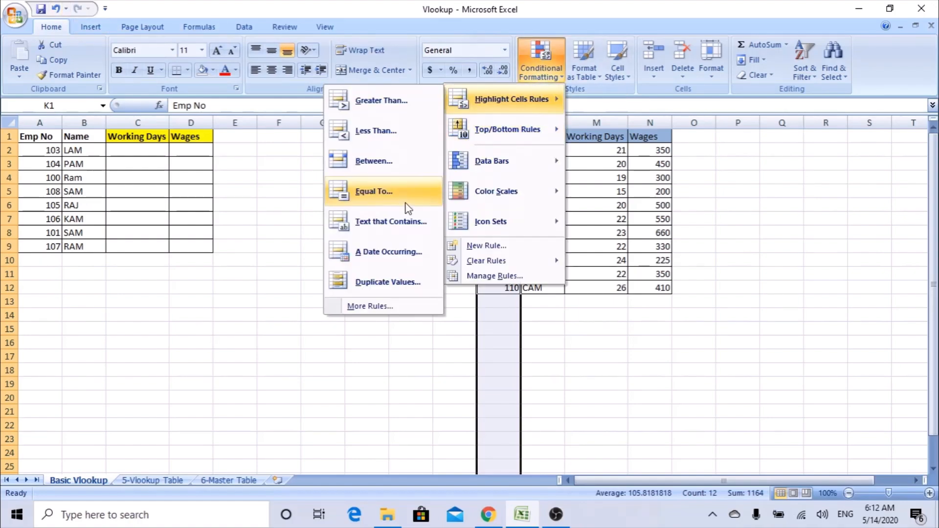
click(370, 284)
drag(534, 244, 284, 287)
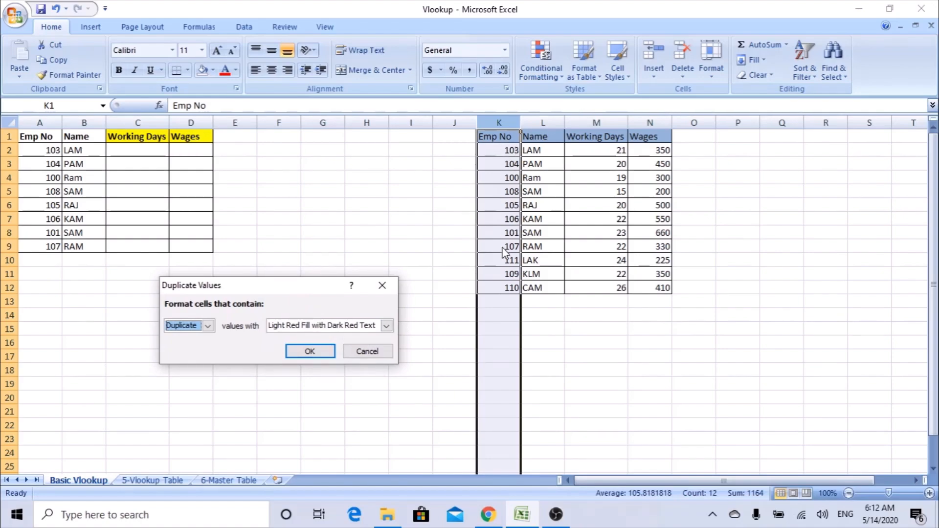
click(386, 351)
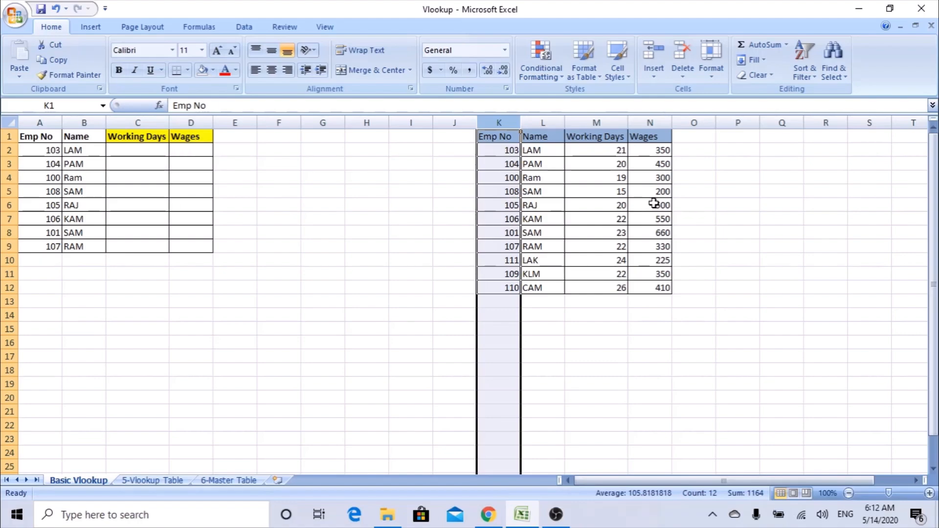
Review the lookup table's Emp No, Name, Working Days and Wages columns.
click(165, 138)
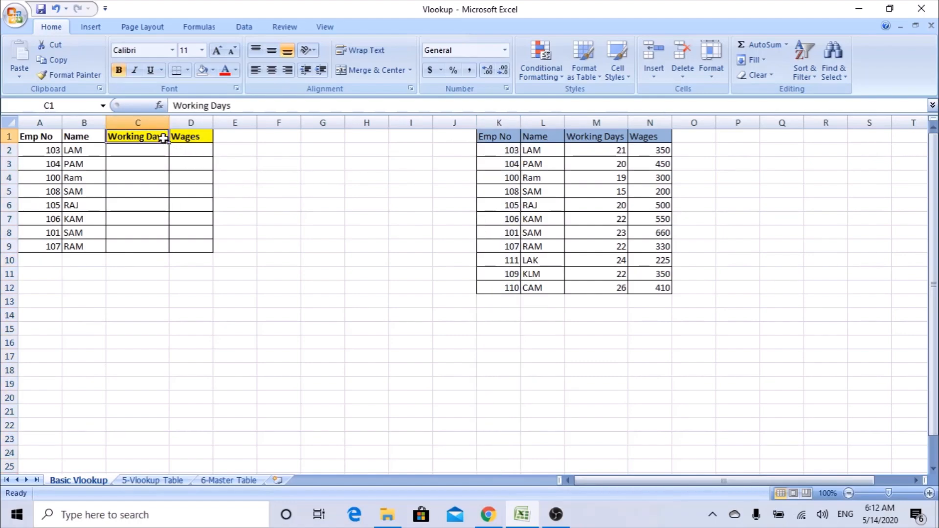
click(501, 137)
click(503, 121)
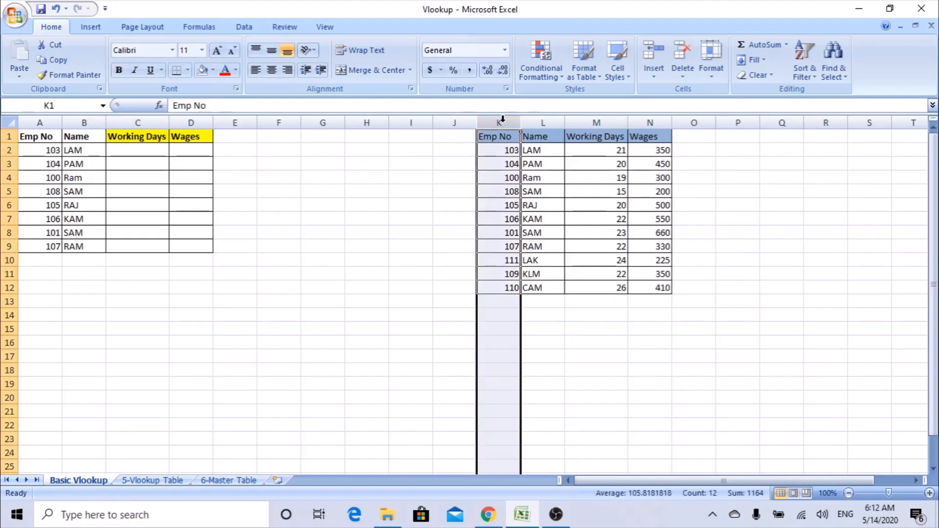
click(540, 122)
click(583, 121)
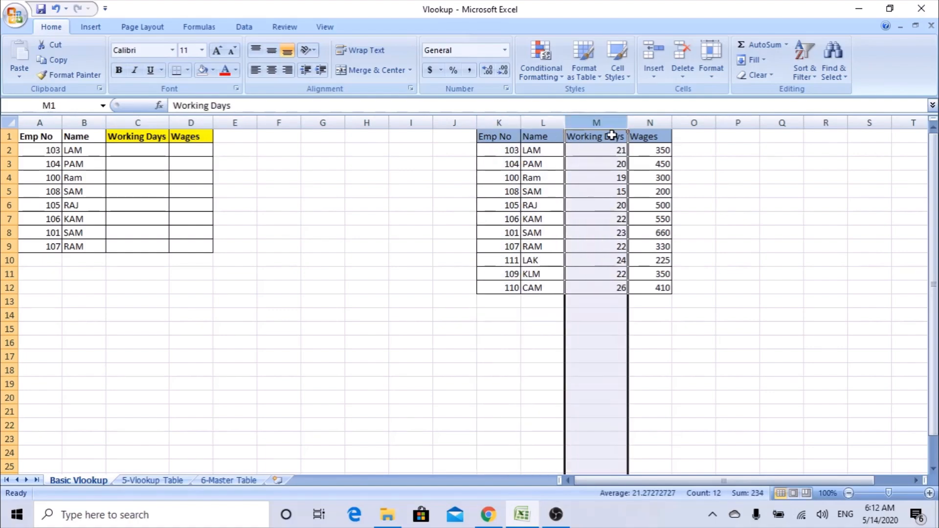
click(607, 138)
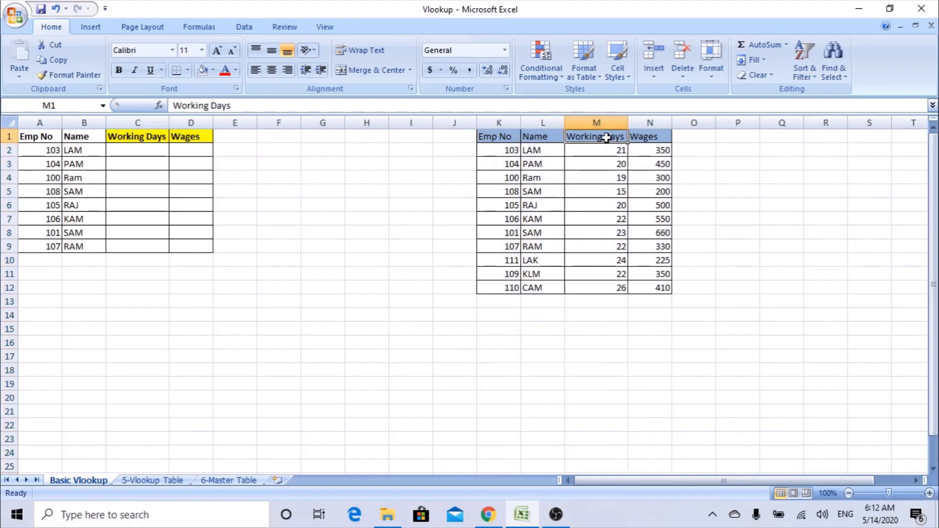
click(655, 121)
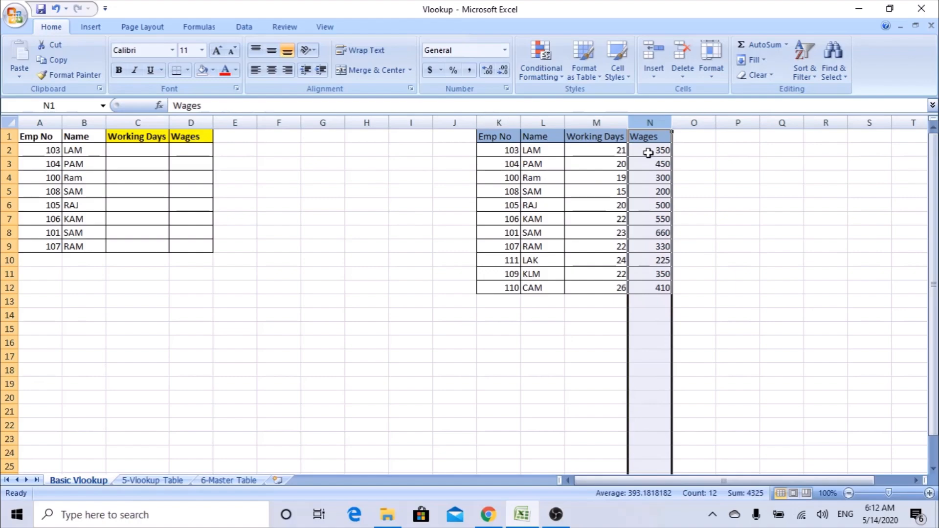
Start =VLOOKUP in C2 with A2 as the lookup value.
click(127, 156)
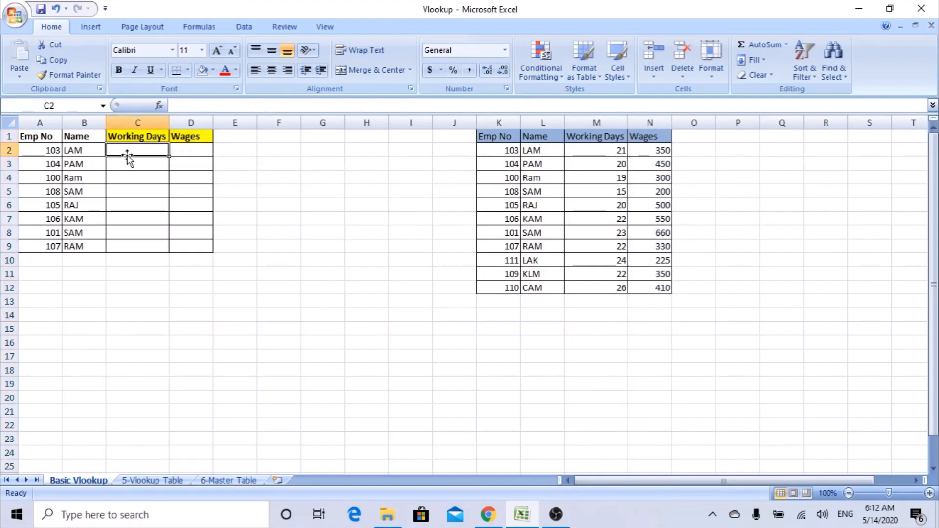
text(=V)
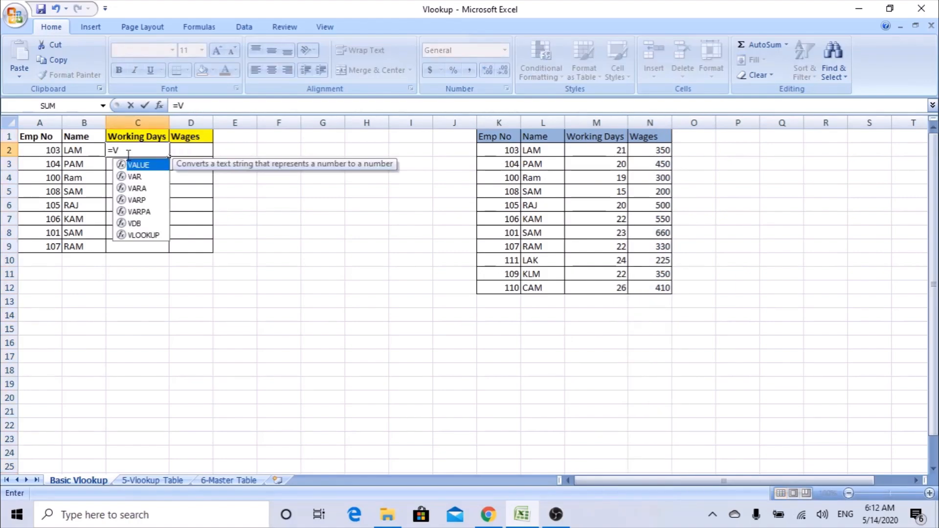
text(LOOKUP()
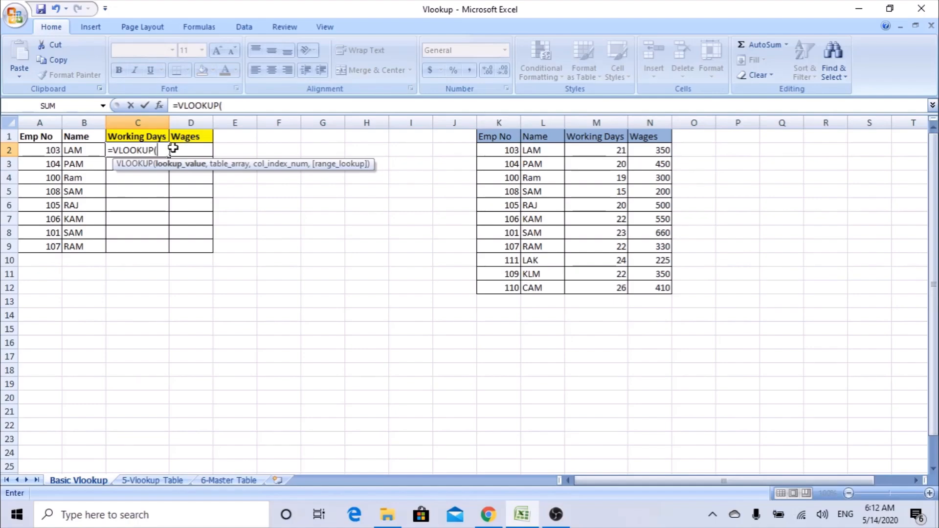
click(159, 110)
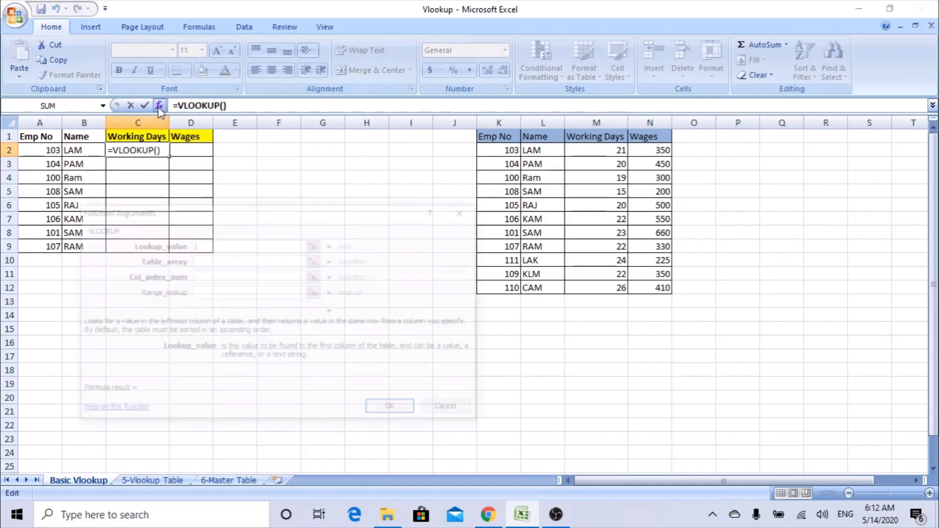
drag(181, 212, 246, 230)
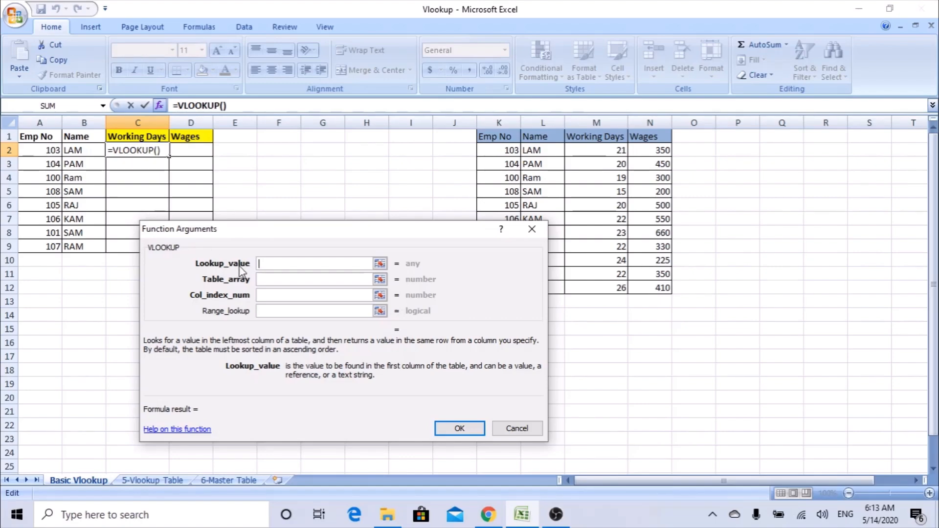
click(51, 151)
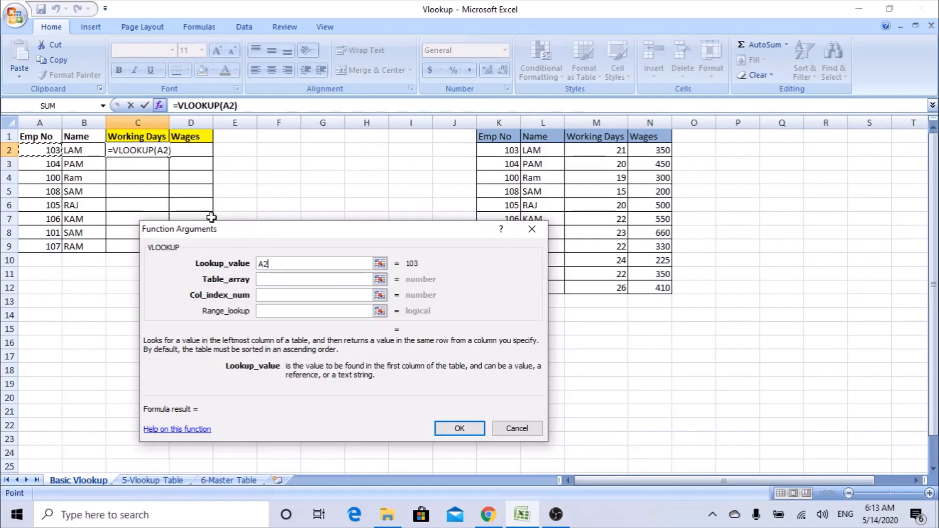
click(286, 279)
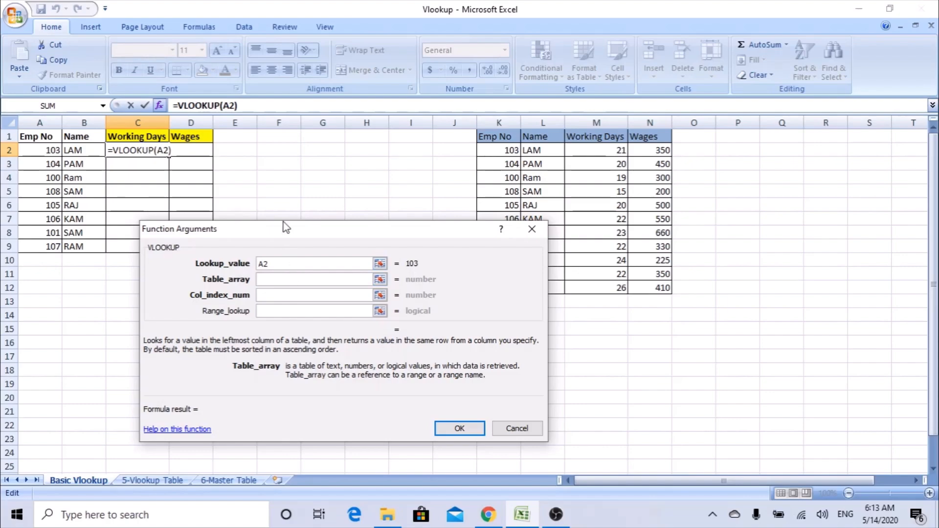
Set the VLOOKUP table array to K1:M12.
drag(278, 226, 180, 235)
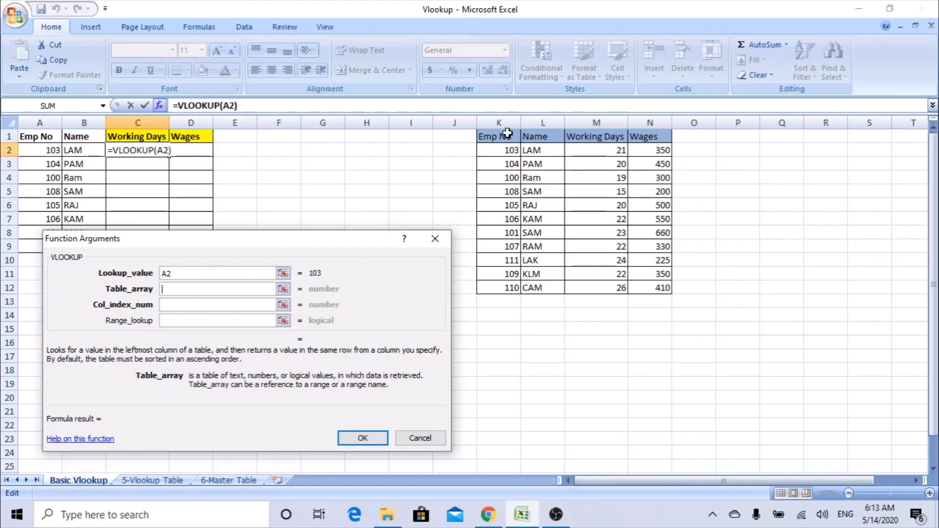
drag(507, 117, 597, 126)
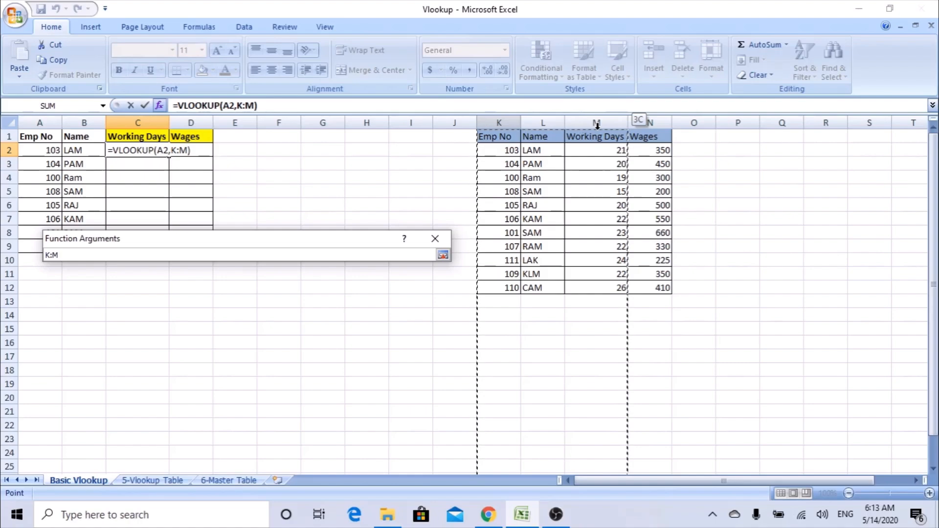
drag(596, 126, 597, 130)
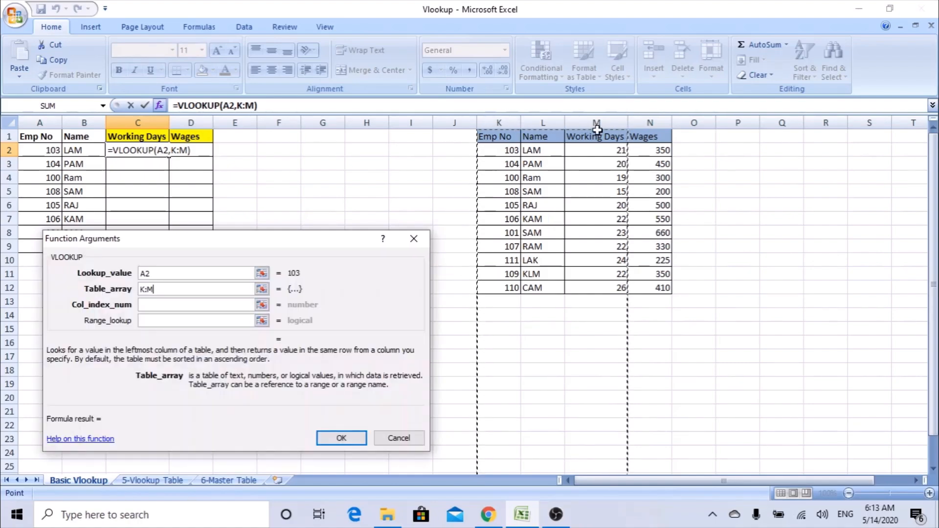
drag(497, 138, 616, 285)
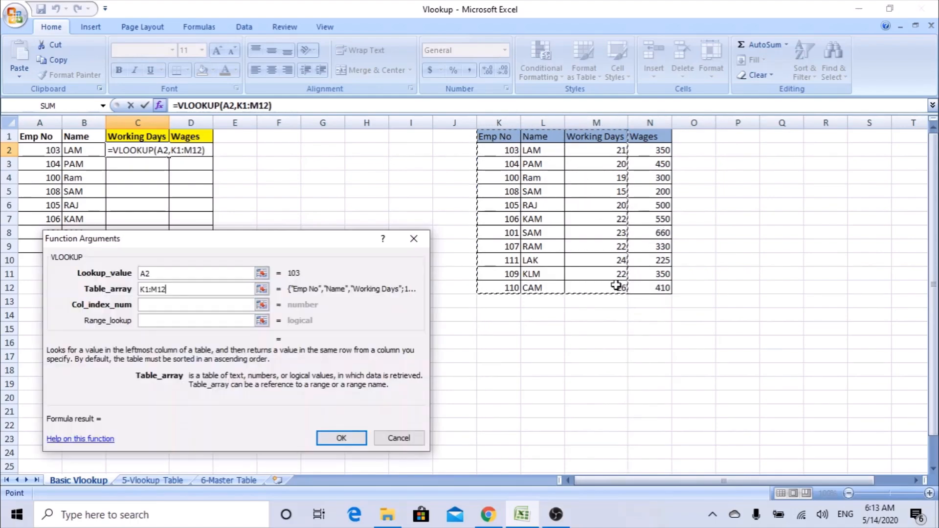
Enter column index 3 and range lookup 0, completing C2's formula to show 21.
click(168, 304)
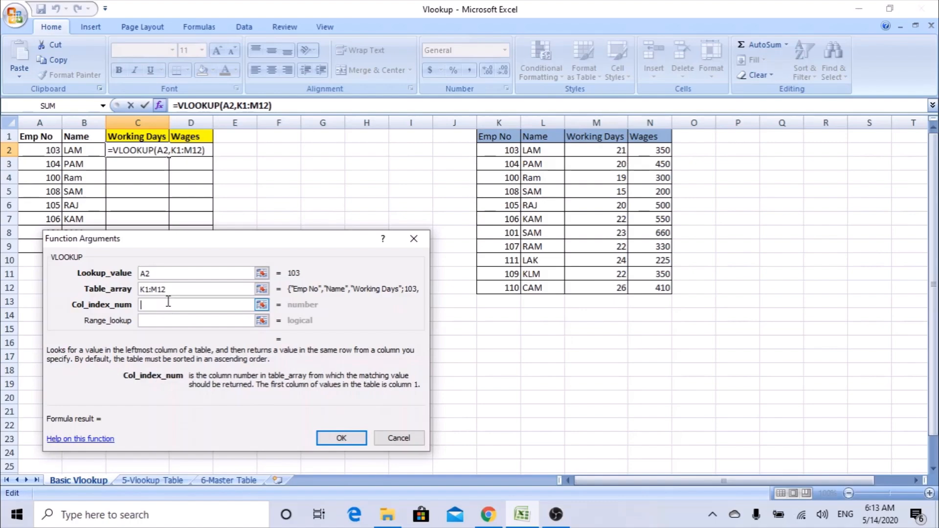
text(3)
key(Tab)
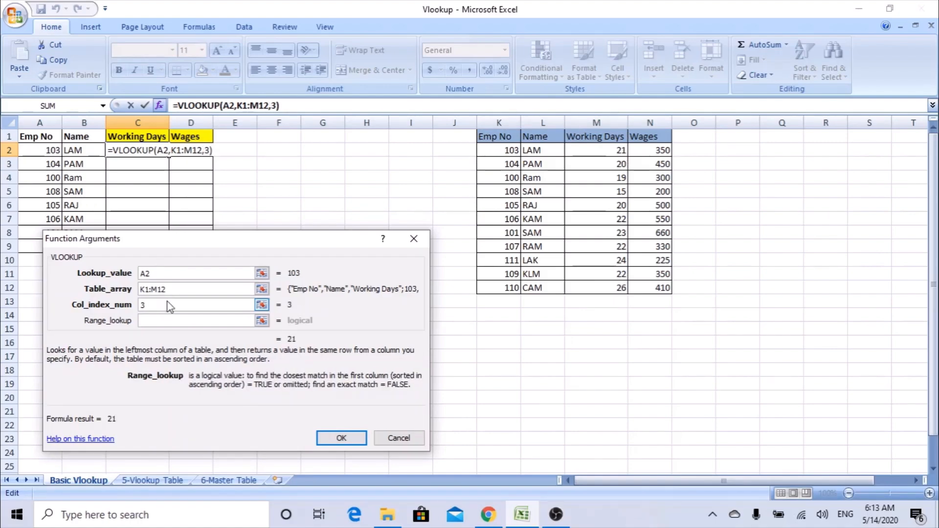
text(0)
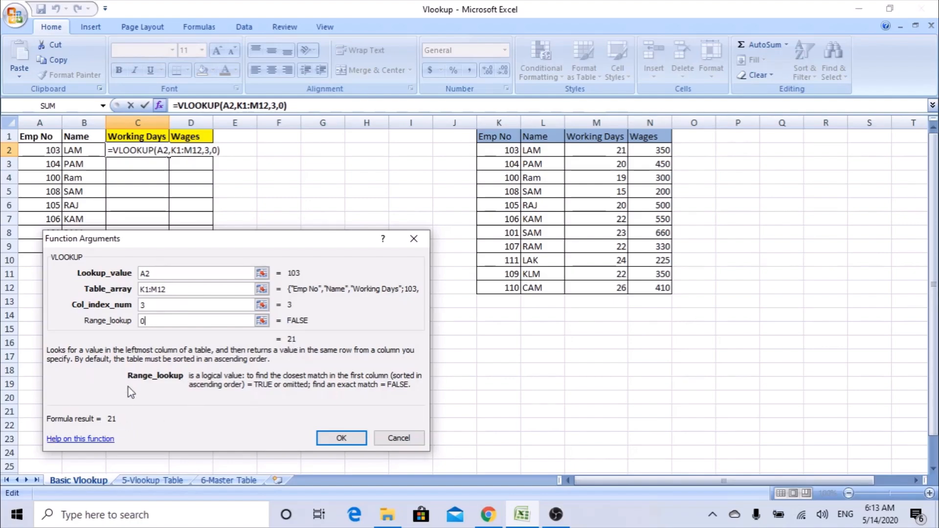
drag(172, 243, 199, 244)
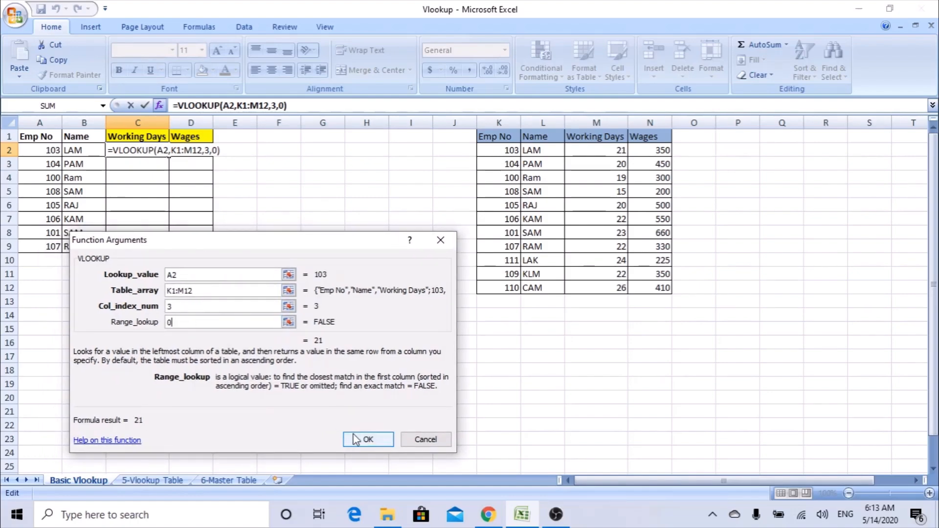
click(367, 439)
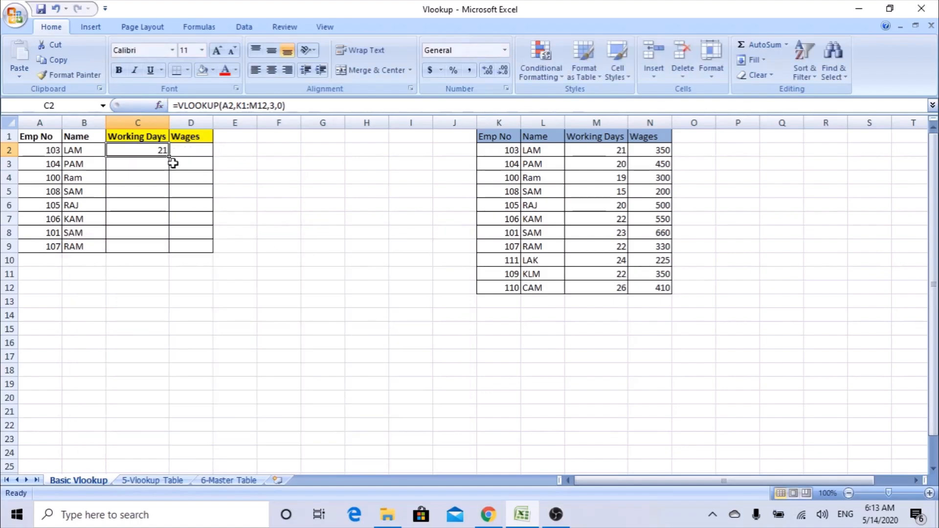
Fill C2's lookup down to C9 and inspect the ranges in C8's formula.
drag(169, 155, 165, 251)
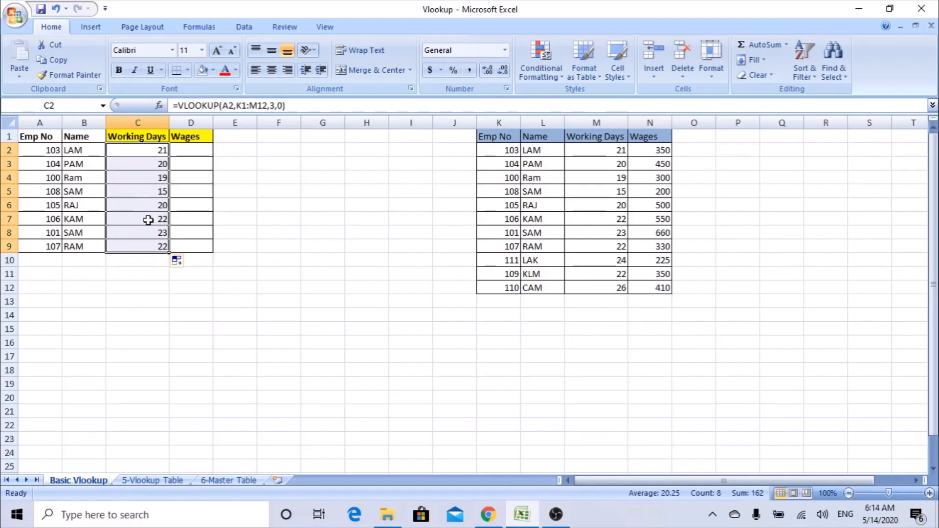
click(156, 233)
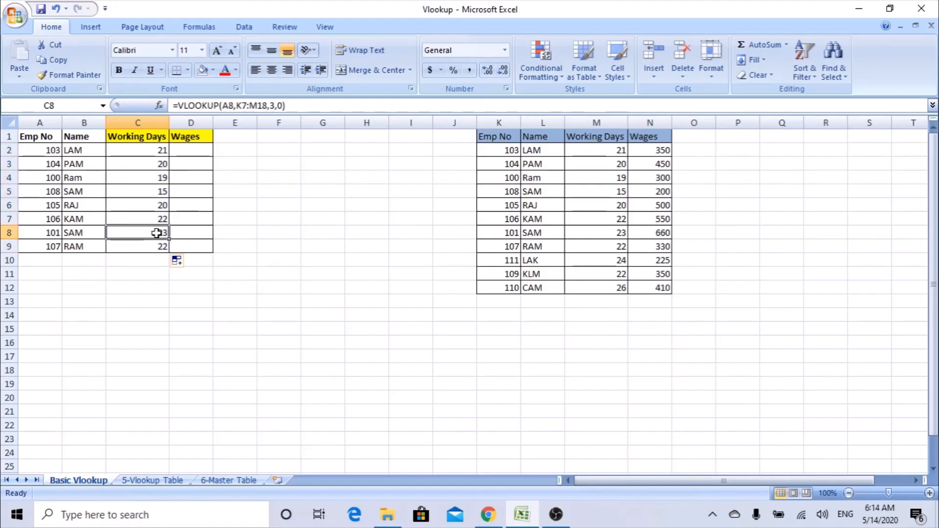
double_click(157, 233)
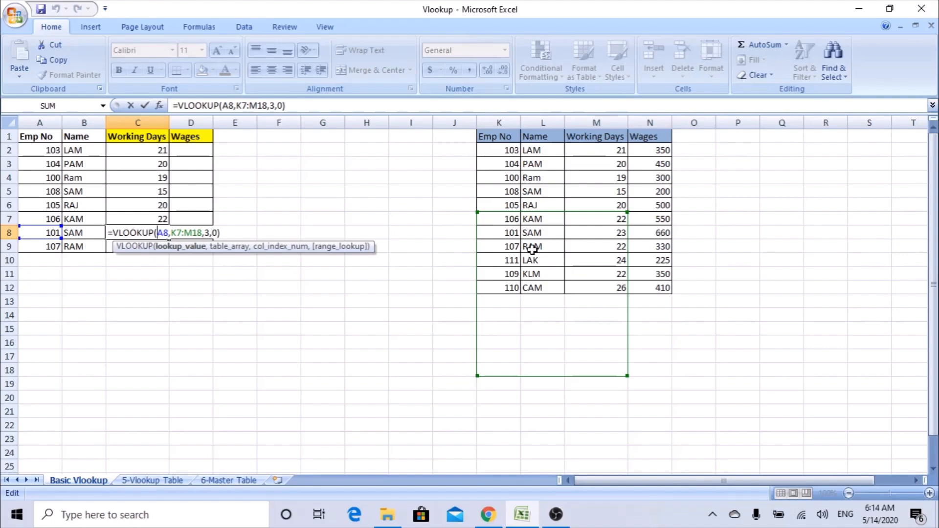
key(Escape)
Copy C9 into C10:C18, check C18, then undo the #N/A paste.
click(155, 244)
key(ctrl+c)
drag(160, 258, 157, 372)
key(Return)
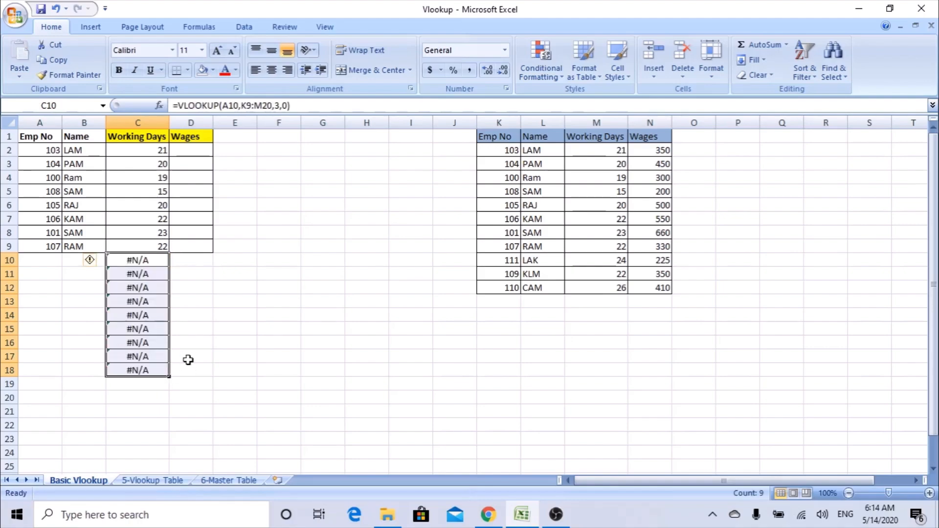
double_click(130, 370)
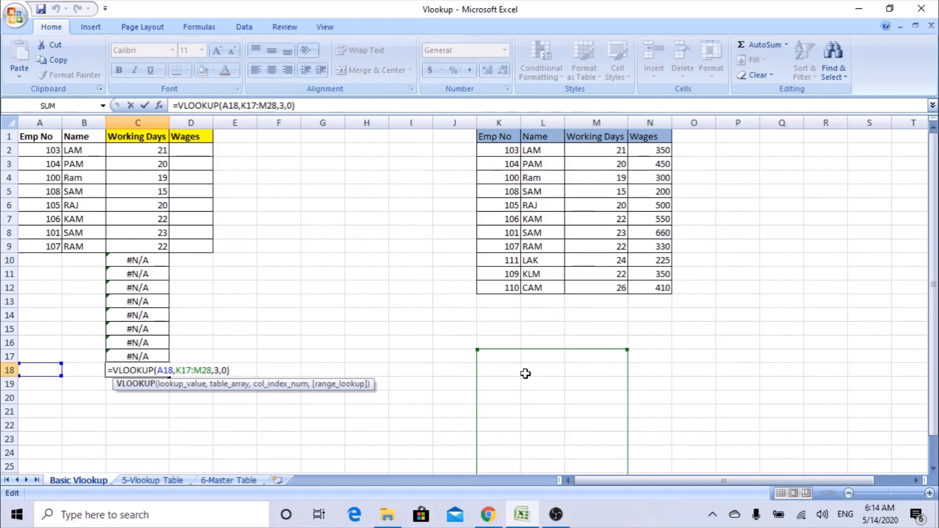
key(ctrl+Return)
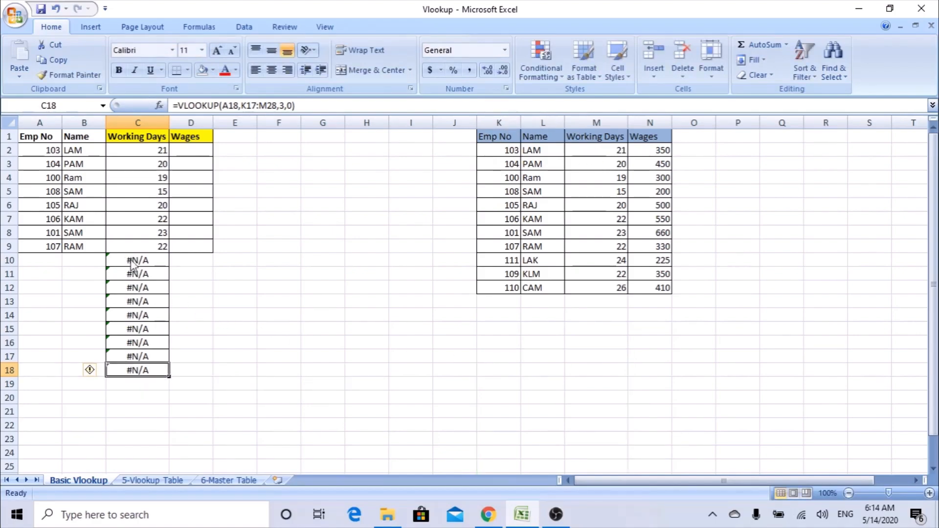
key(ctrl+z)
key(Escape)
click(163, 150)
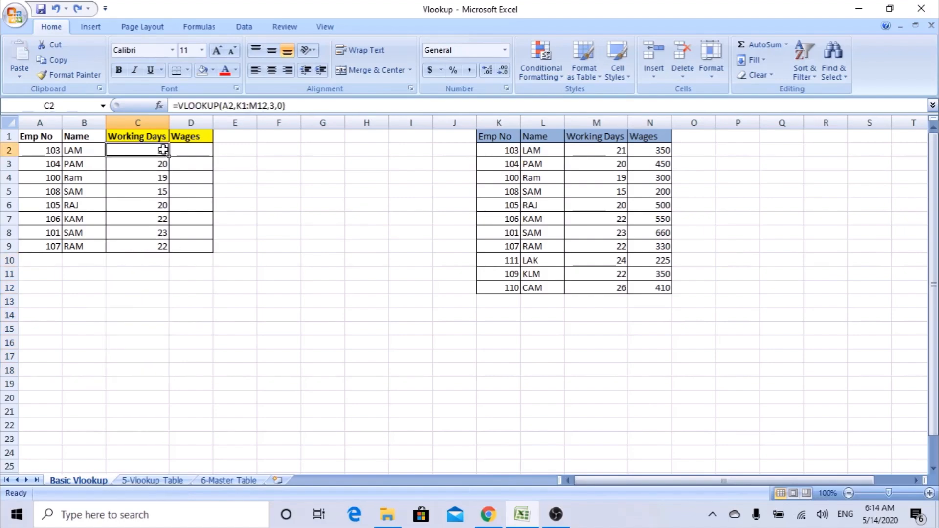
Change C2's table array to $K$1:$M$12 with F4, refill down to C9, and verify C8.
double_click(164, 151)
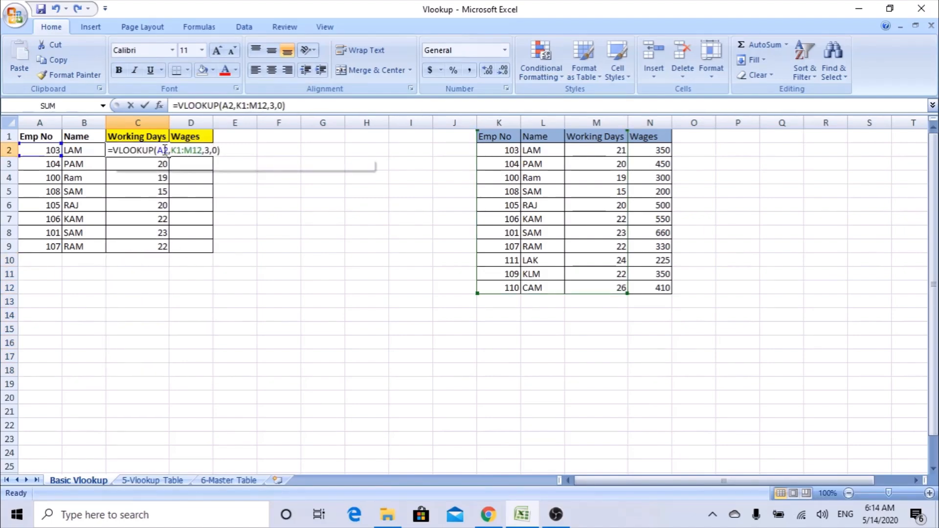
click(159, 106)
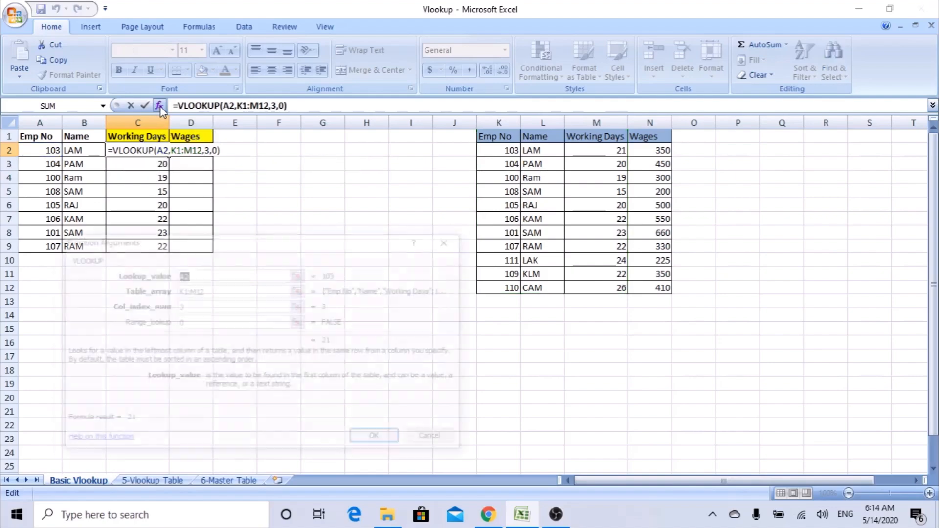
drag(202, 290, 194, 291)
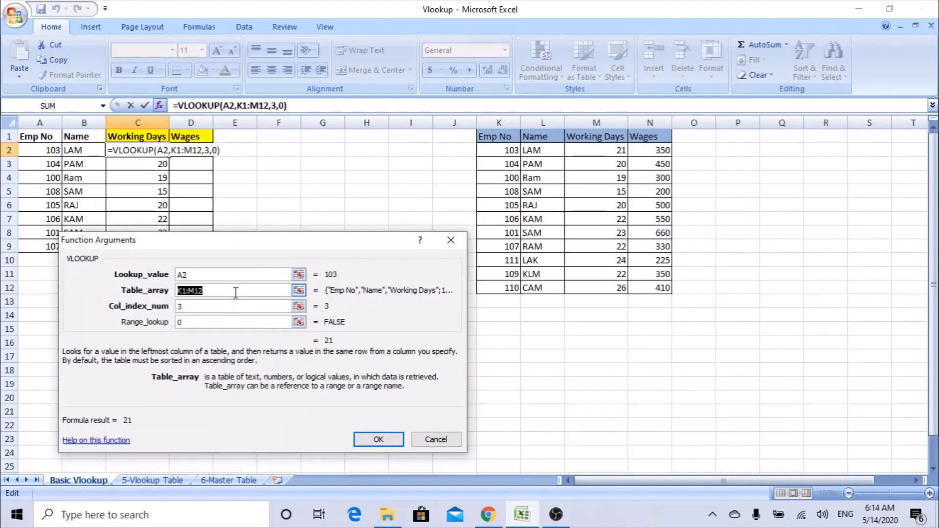
key(F4)
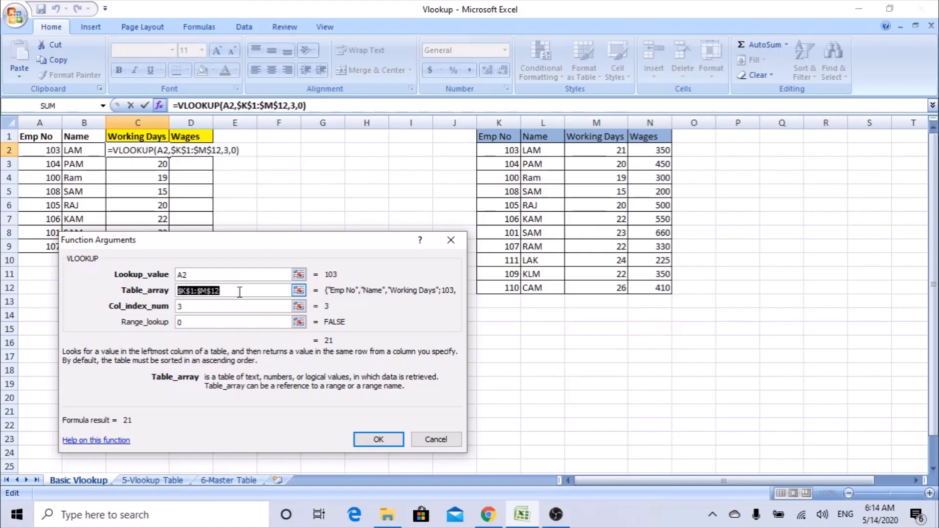
click(387, 439)
drag(169, 156, 163, 248)
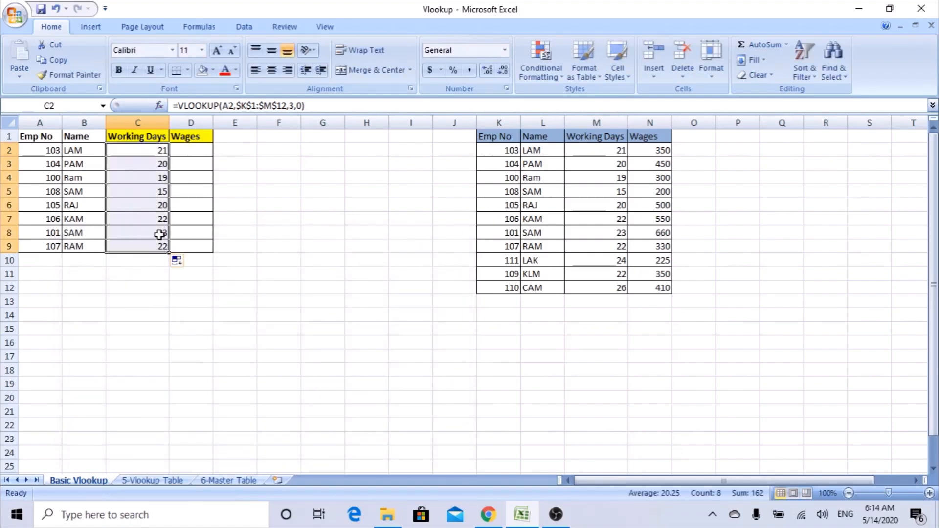
double_click(160, 235)
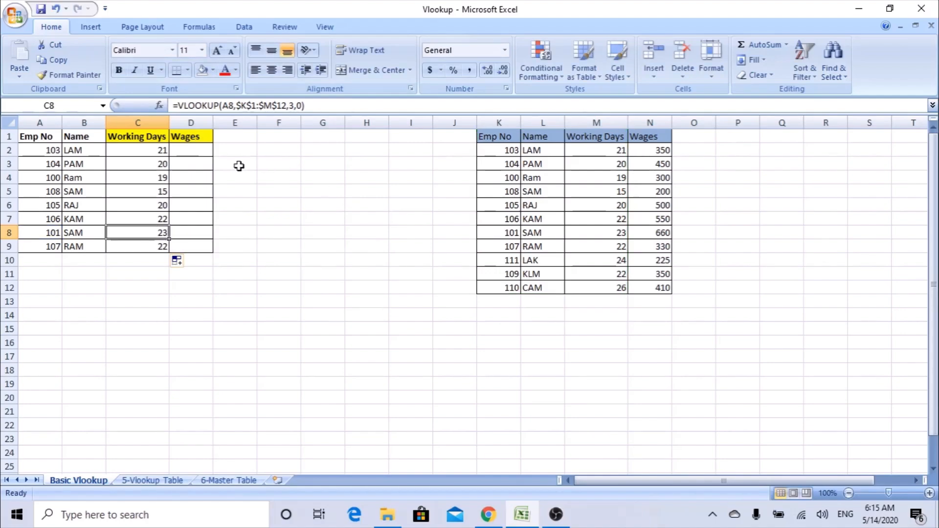
Start =VLOOKUP in D2 using A2 as lookup value and columns K:N as the table.
click(192, 152)
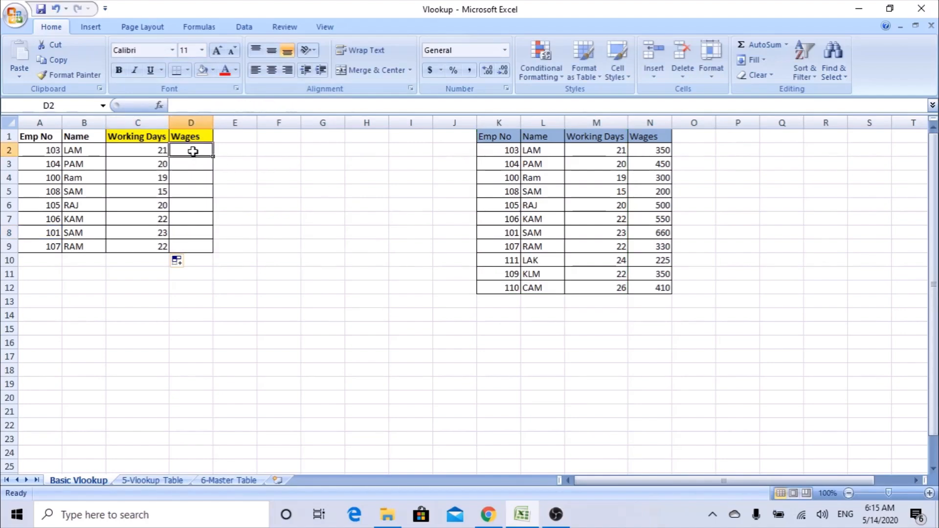
text(=VL)
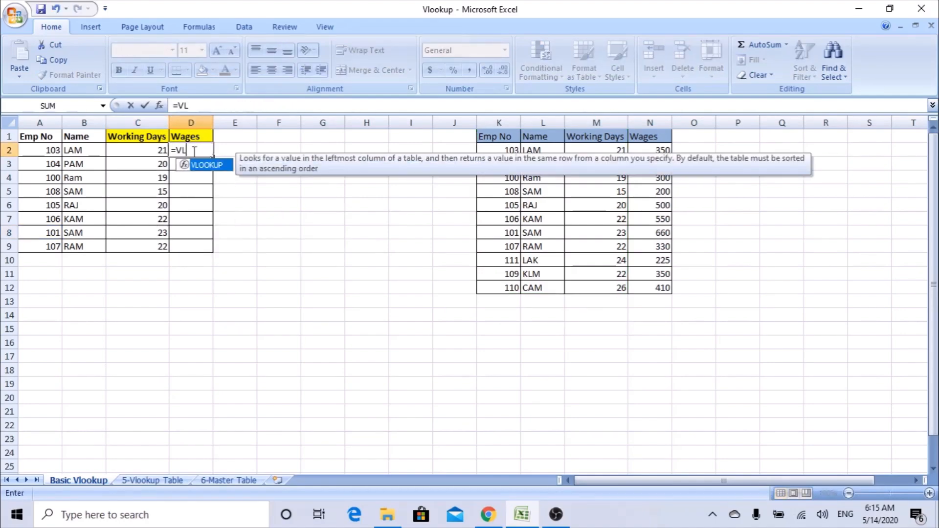
text(OOKUP()
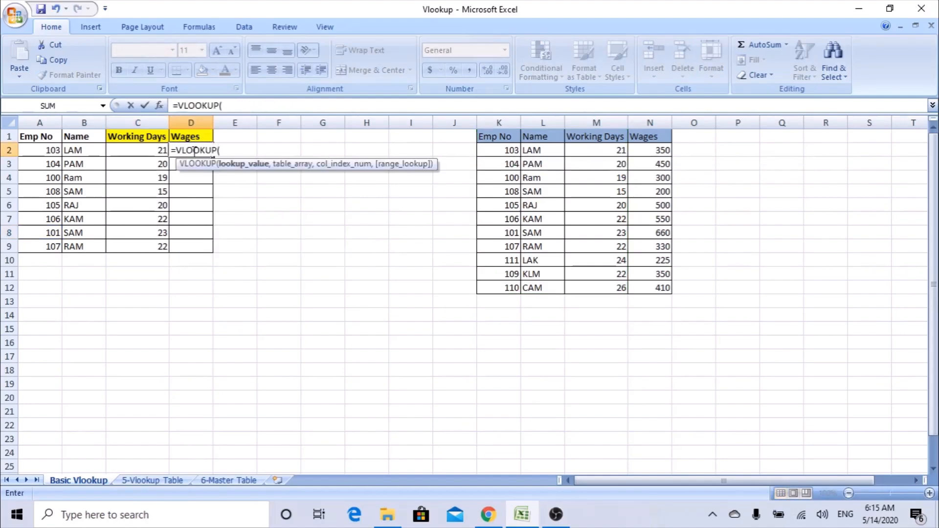
click(160, 106)
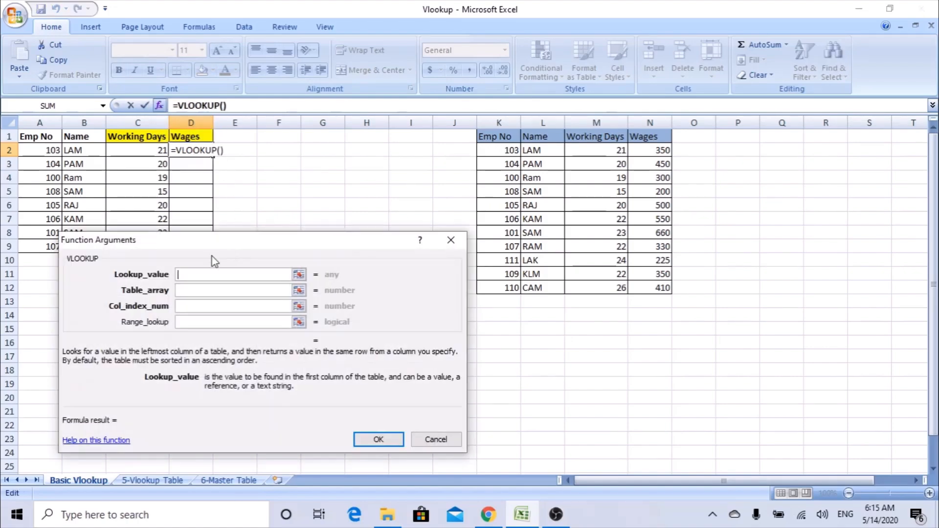
click(44, 150)
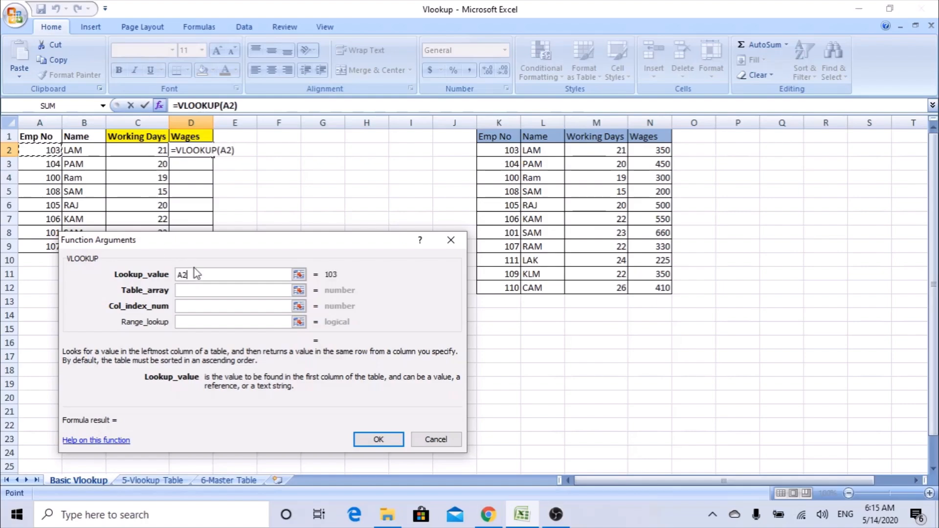
click(208, 291)
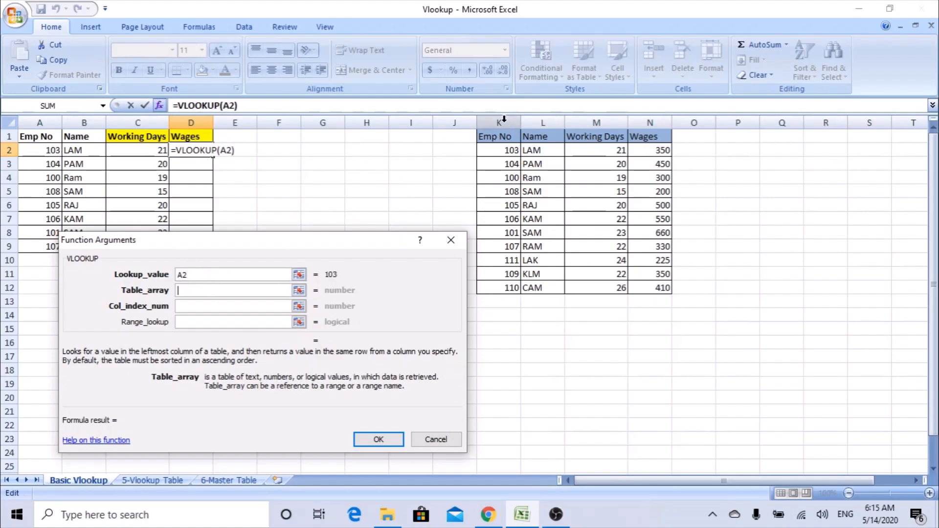
drag(504, 119, 649, 119)
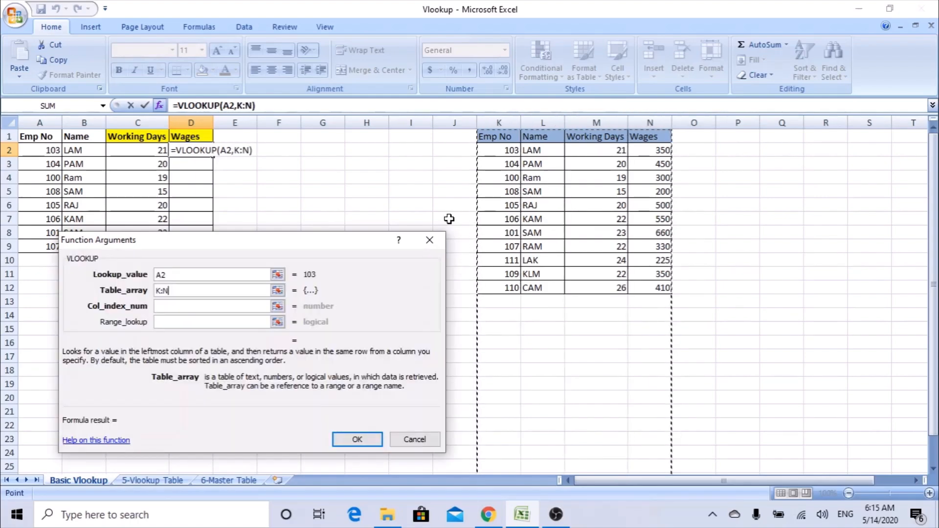
Set column index 4 and match type 0, then fill D2's formula down to D9.
click(180, 305)
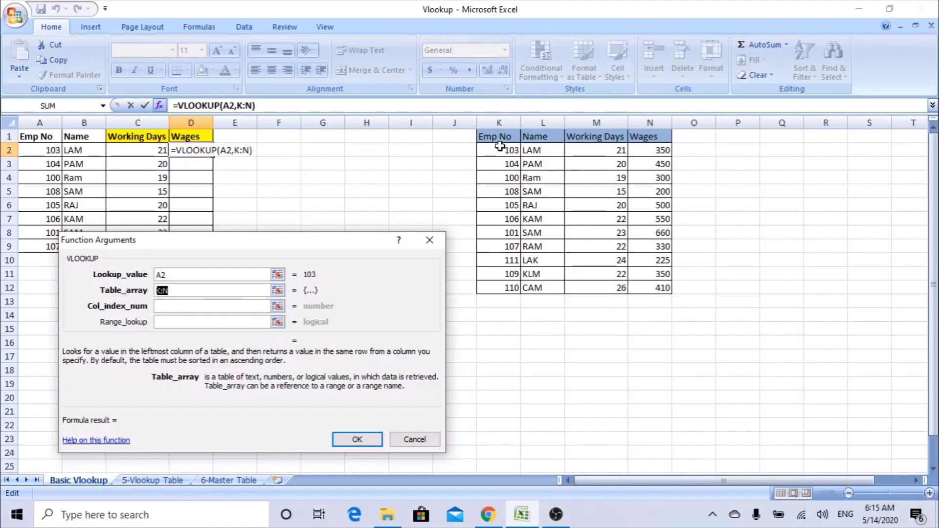
click(208, 304)
text(4)
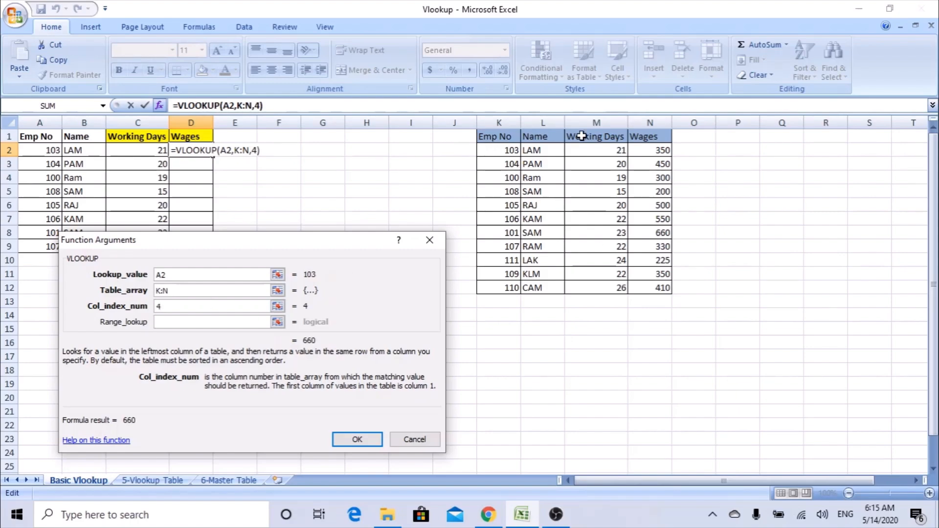
click(186, 321)
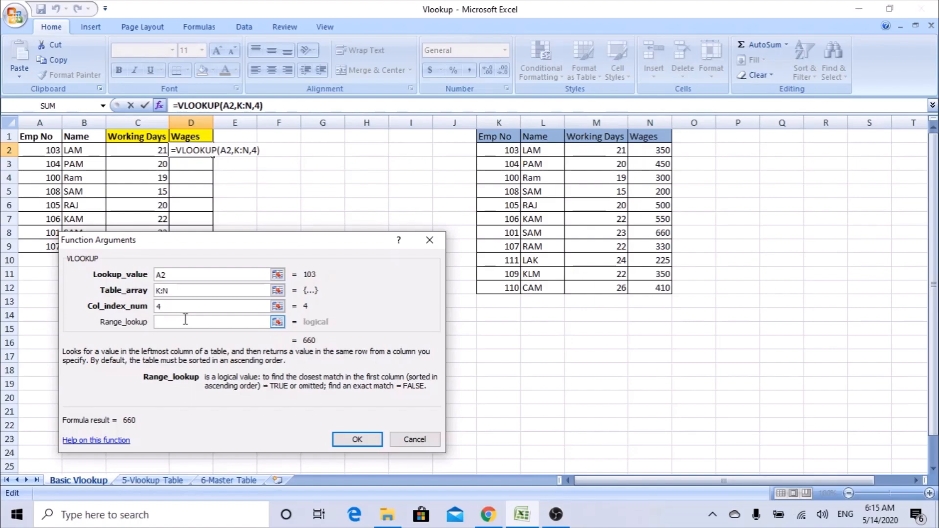
text(0)
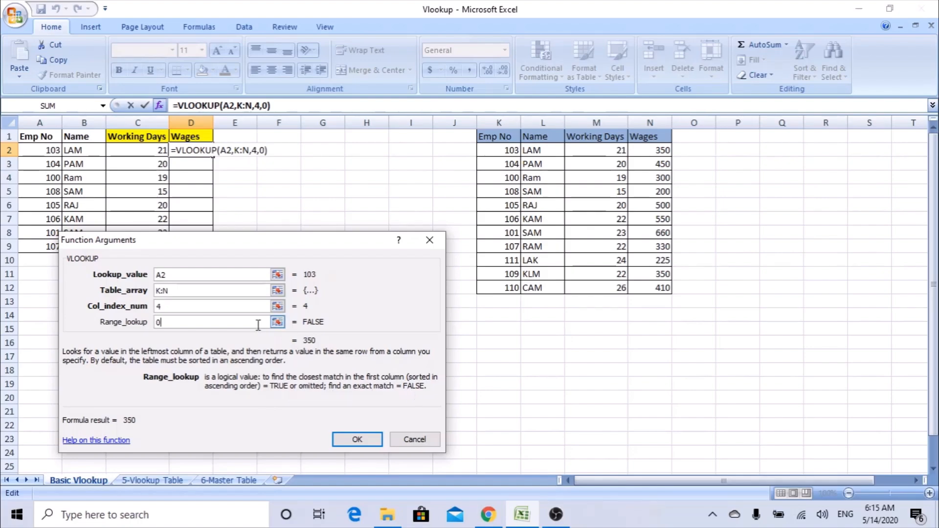
click(358, 439)
drag(213, 156, 210, 254)
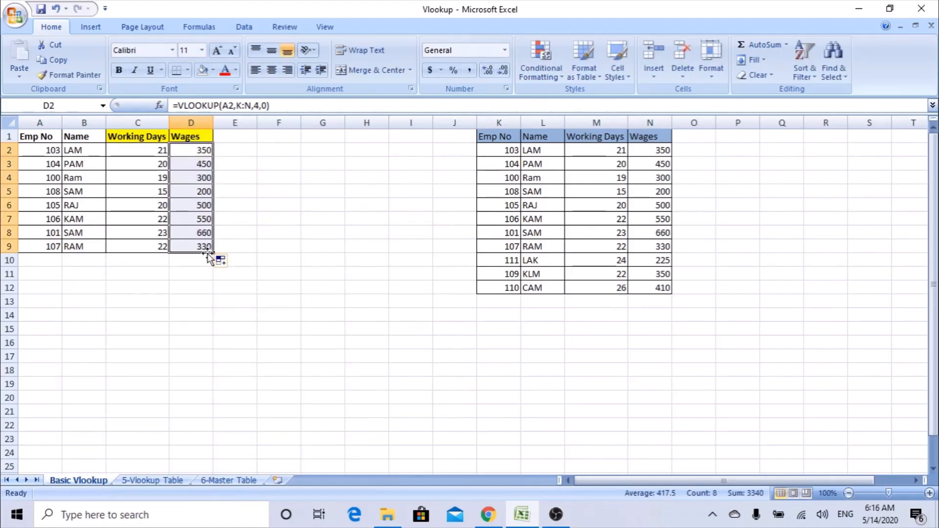
double_click(201, 246)
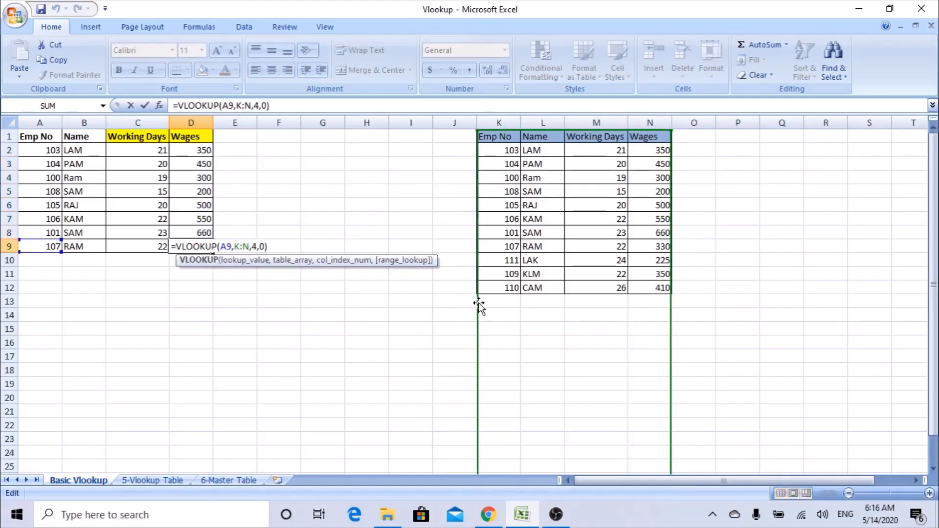
Inspect the wage formulas in D9, D4, D3 and D2, then move to the 5-Vlookup Table sheet.
click(197, 176)
double_click(197, 172)
key(Escape)
click(195, 162)
double_click(196, 162)
click(195, 148)
double_click(195, 149)
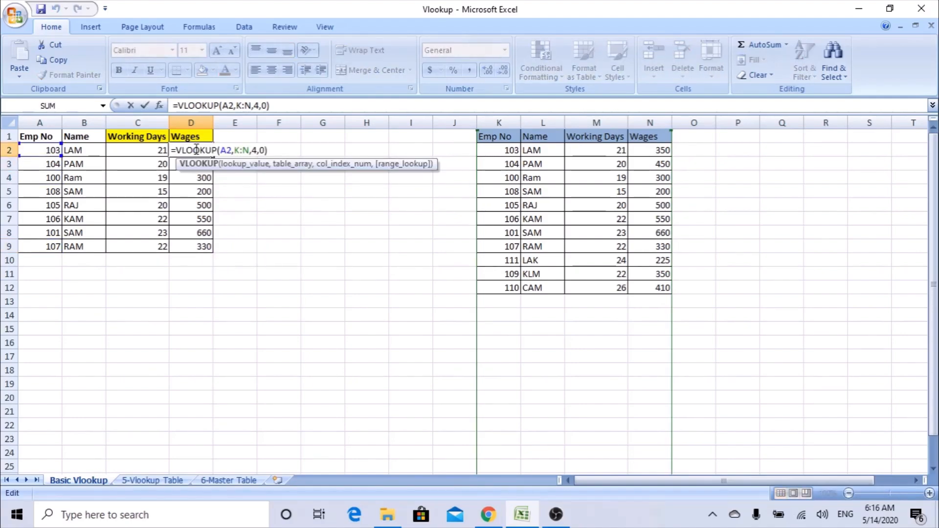
key(Escape)
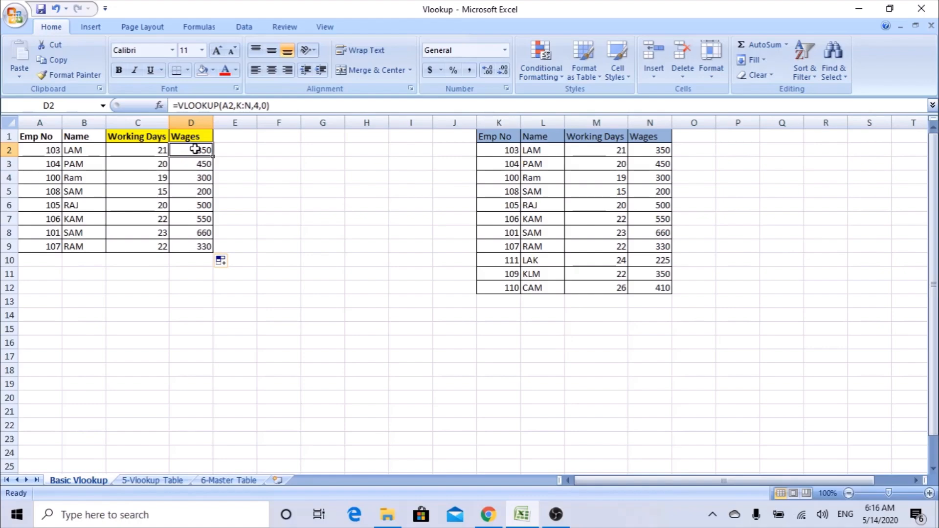
click(162, 480)
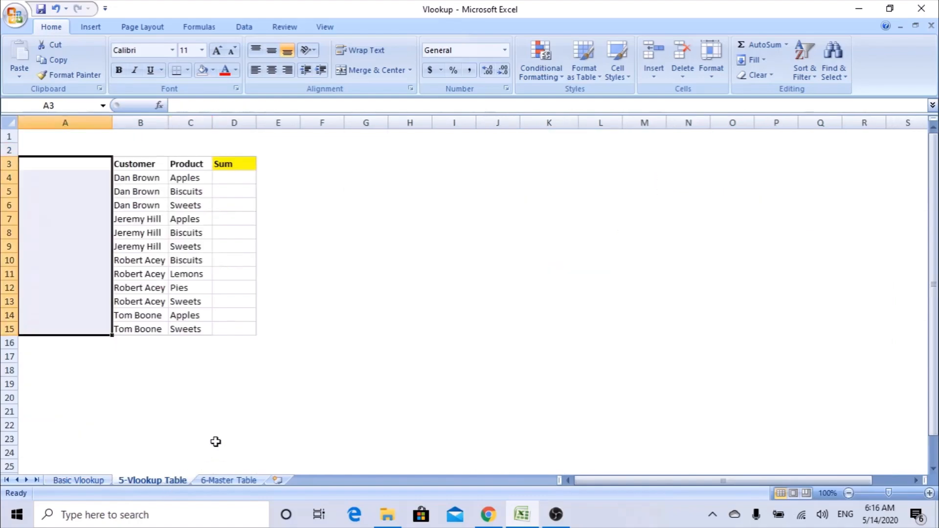
click(152, 163)
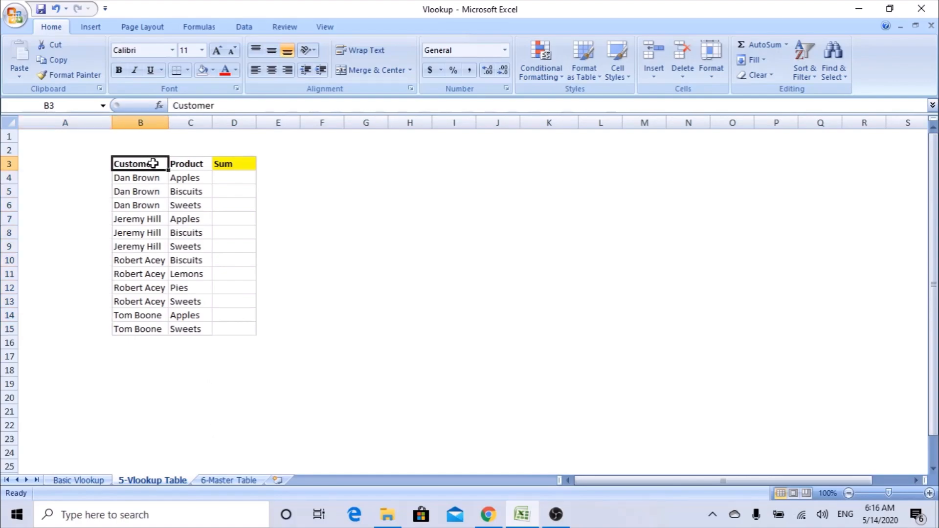
click(208, 167)
drag(232, 165, 242, 320)
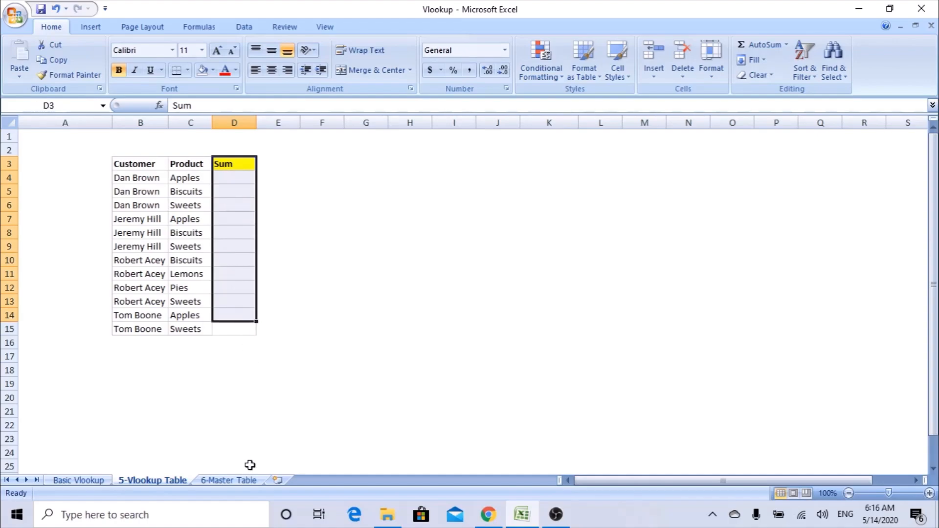
click(220, 482)
click(141, 176)
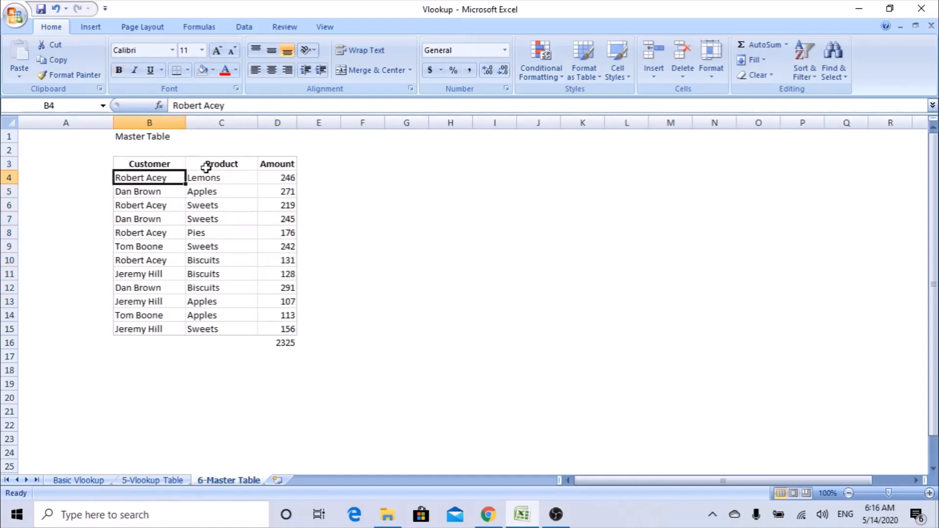
click(208, 164)
click(287, 177)
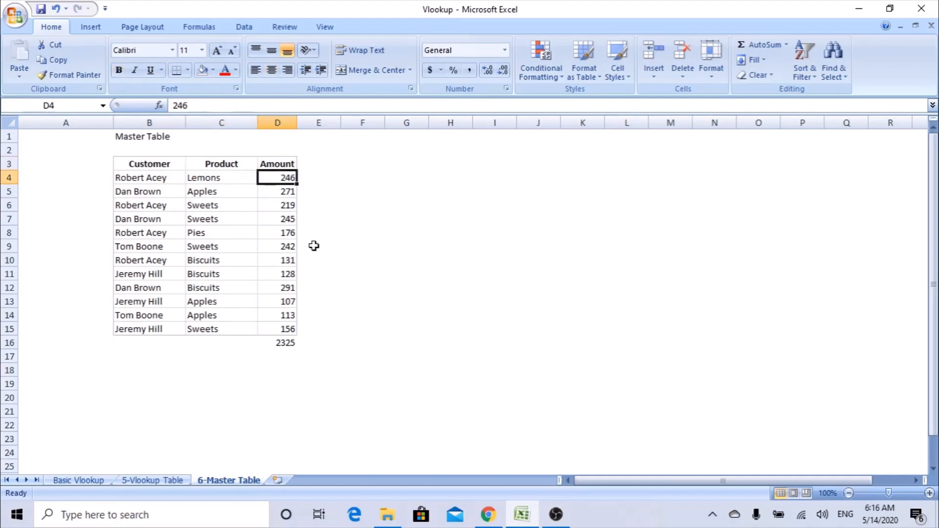
click(171, 481)
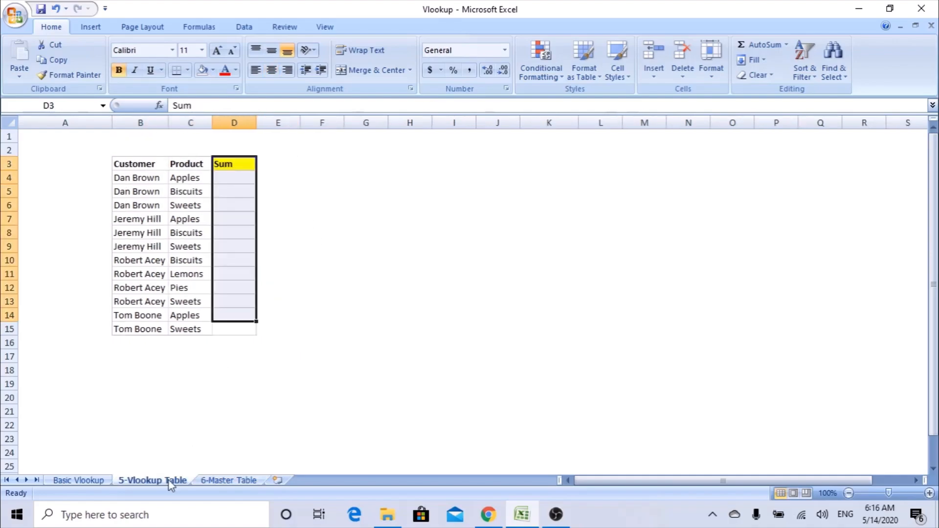
click(226, 180)
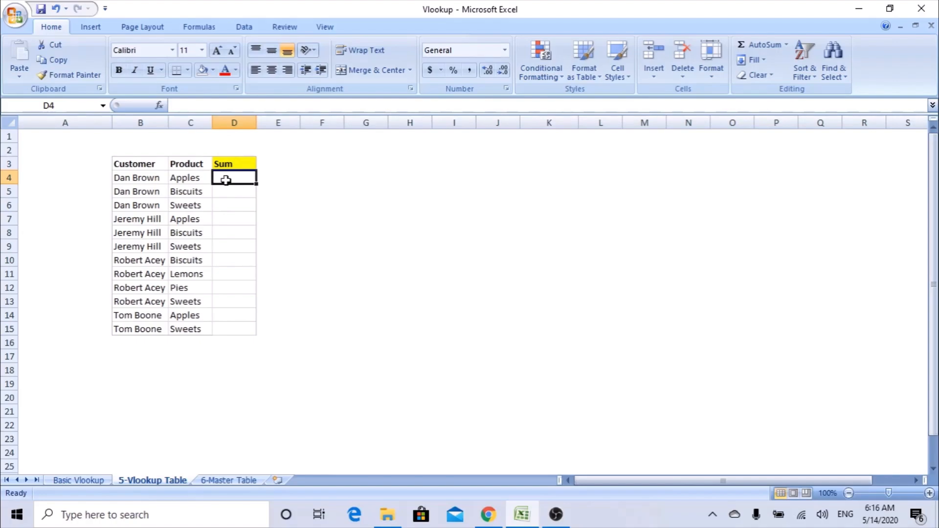
click(144, 118)
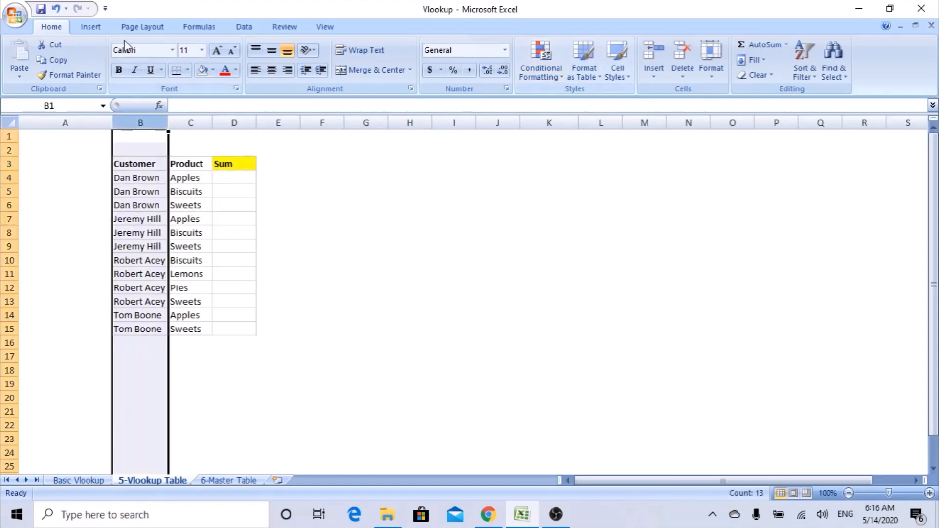
click(541, 64)
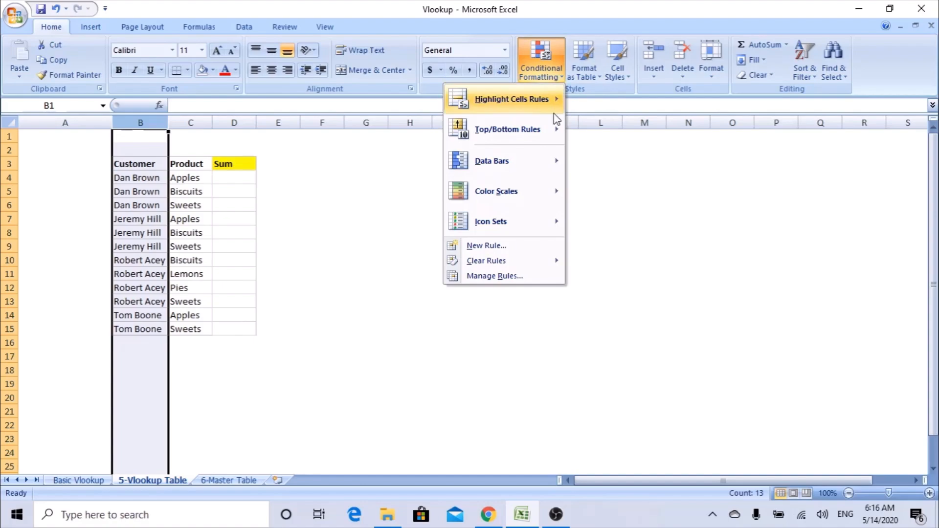
mouse_move(486, 100)
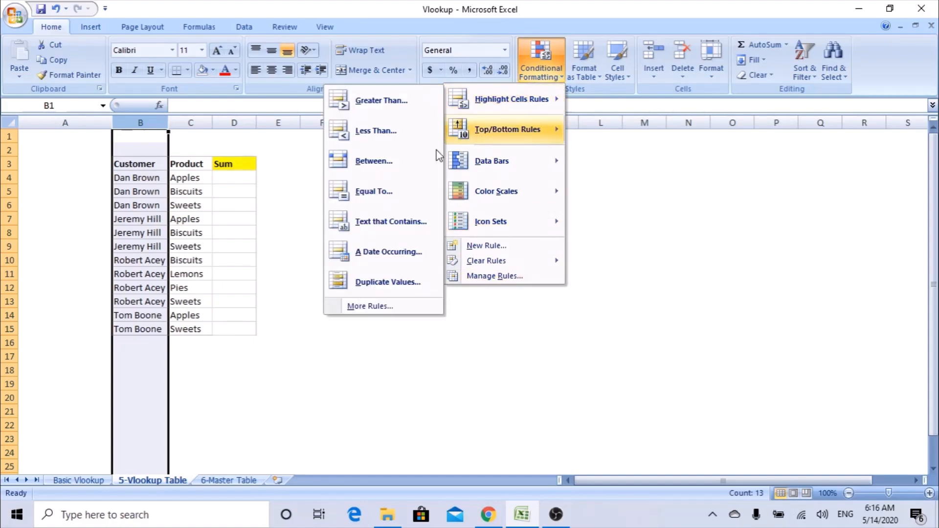
click(394, 284)
drag(294, 315, 428, 221)
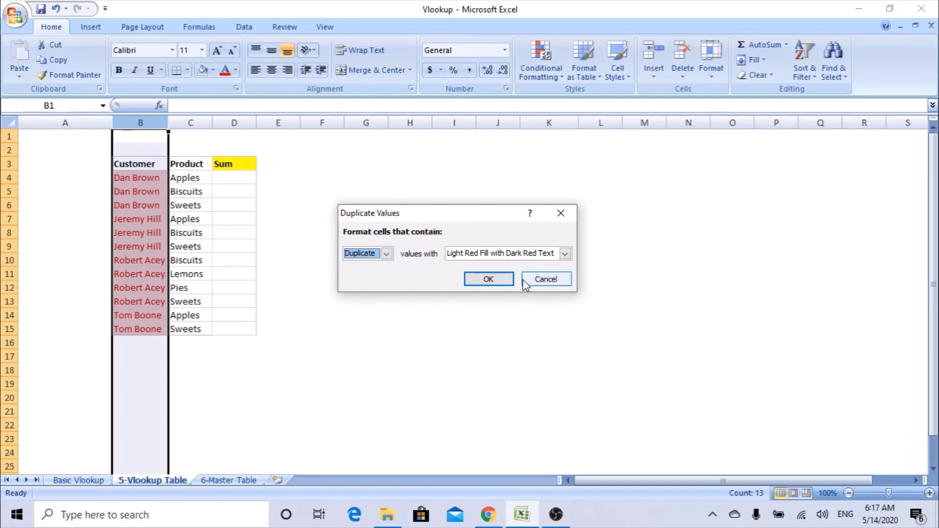
click(553, 277)
click(190, 122)
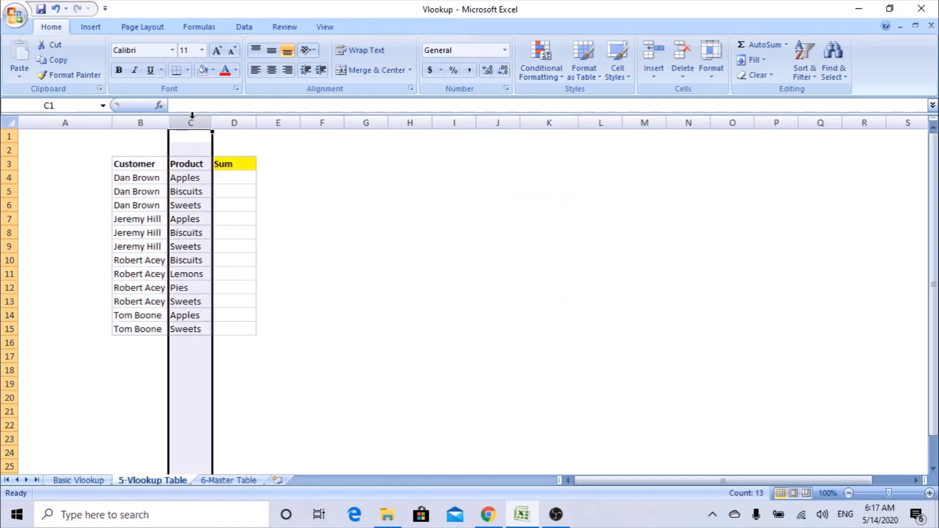
click(547, 76)
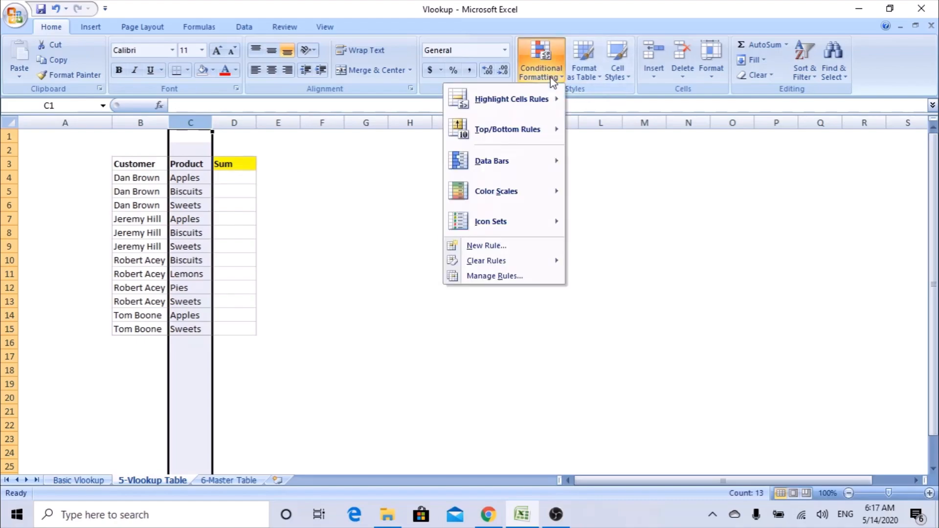
mouse_move(550, 98)
click(391, 280)
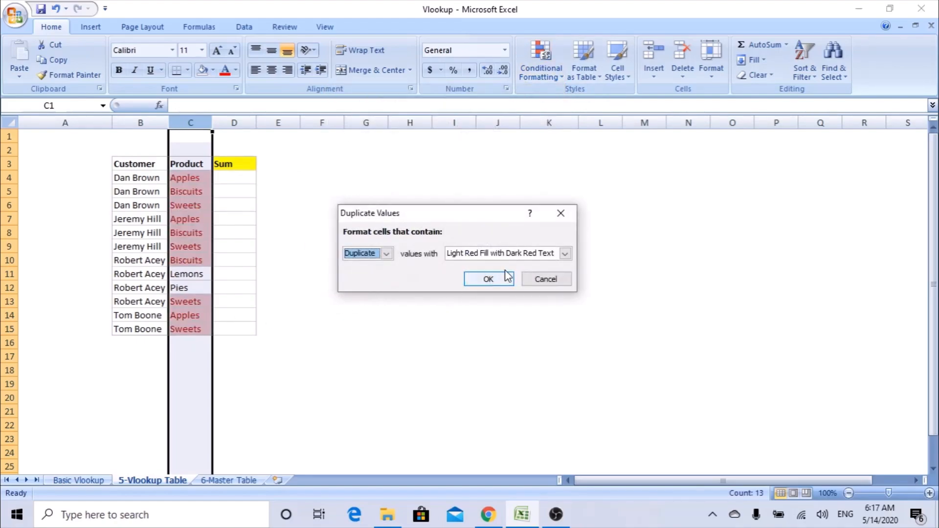
click(499, 277)
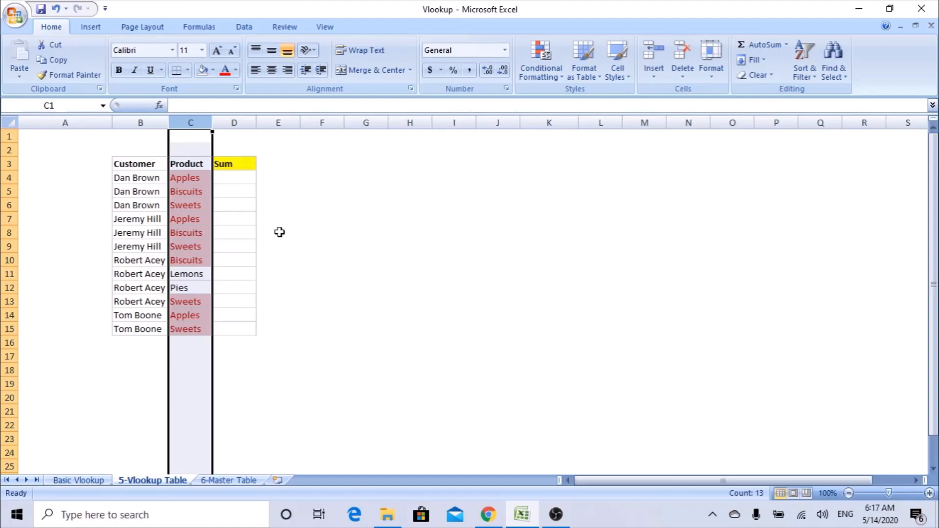
key(ctrl+z)
click(295, 208)
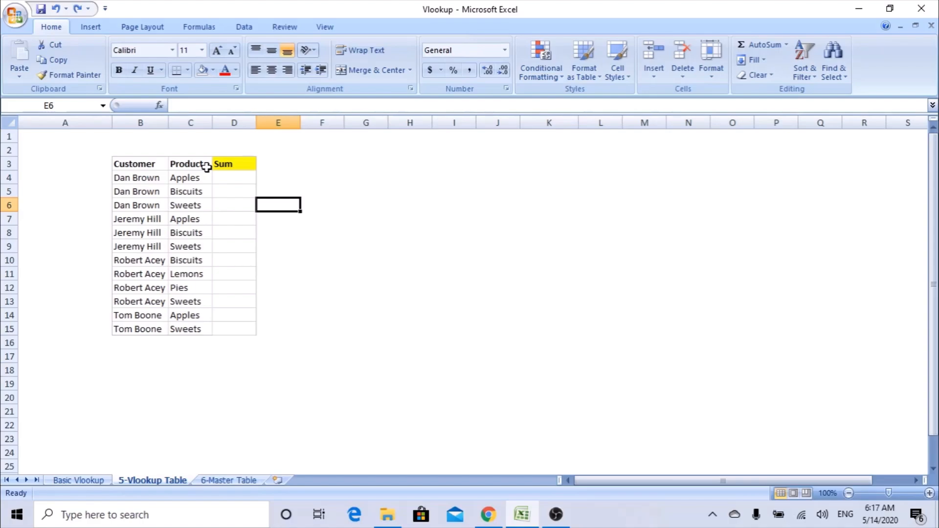
Add the heading MAT in cell A3.
drag(137, 178, 185, 183)
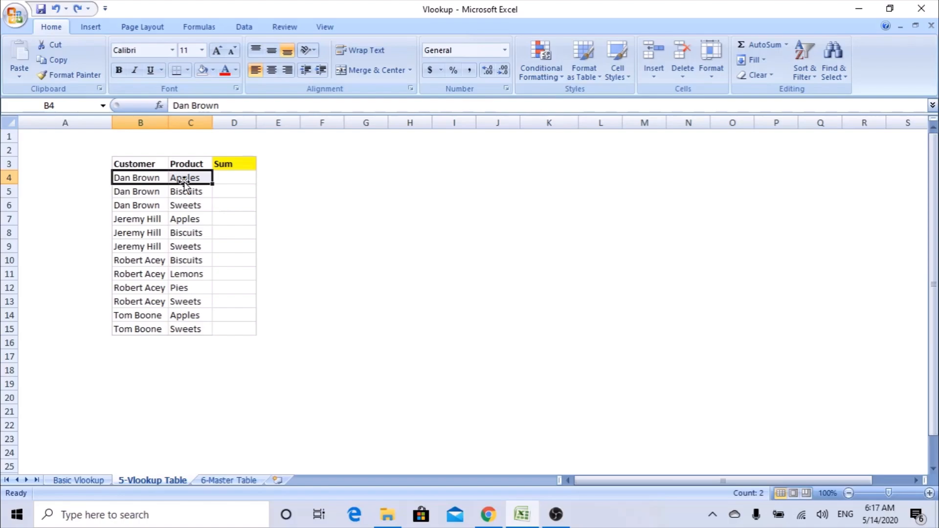
click(84, 163)
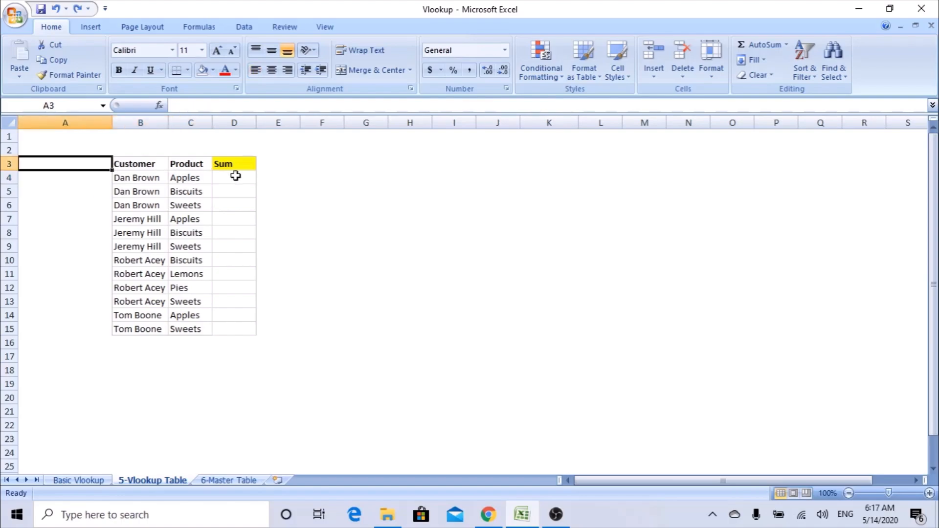
text(M)
key(BackSpace)
text(MAT)
key(Return)
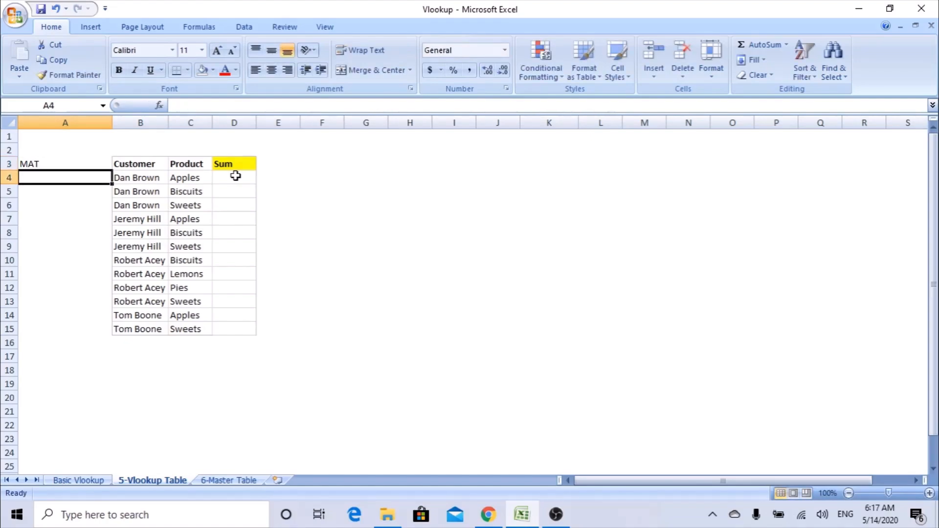
text(=)
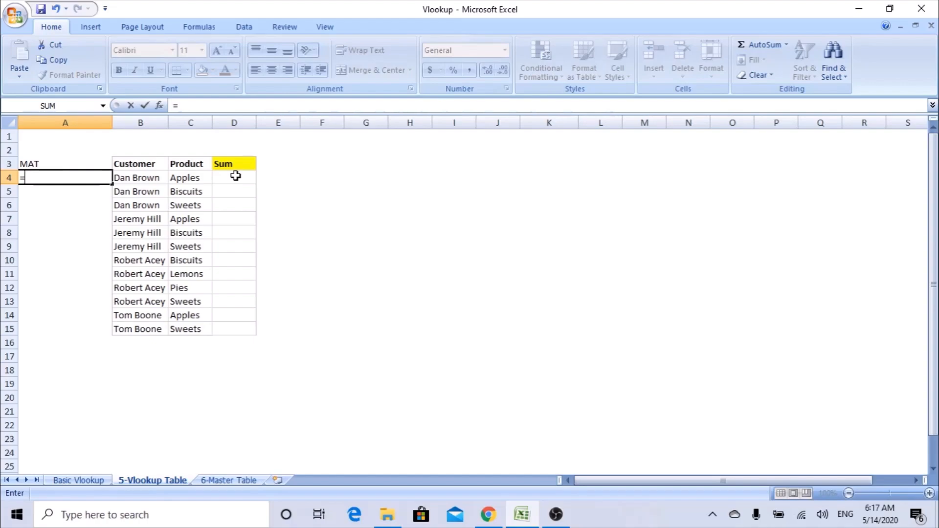
key(Escape)
Enter =B4&"-"&C4 in A4 and fill the key down through A15.
drag(131, 177, 195, 183)
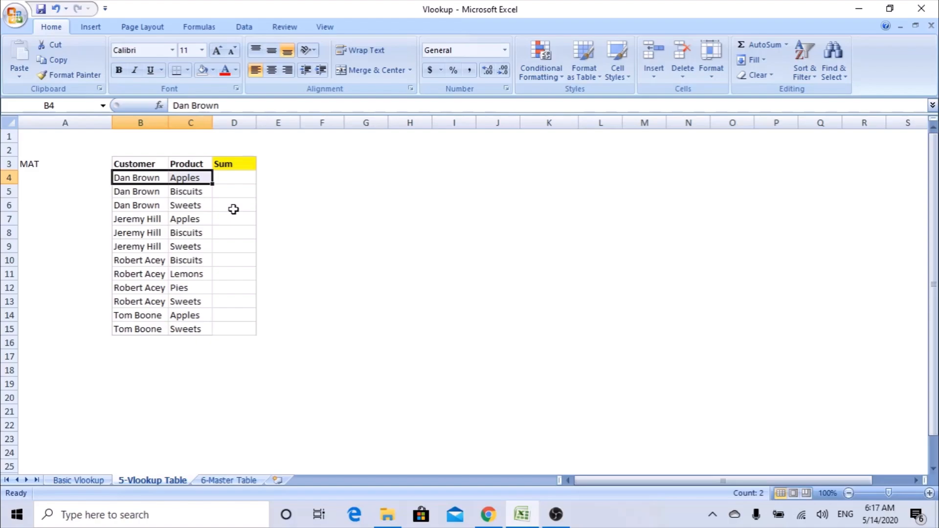
click(77, 178)
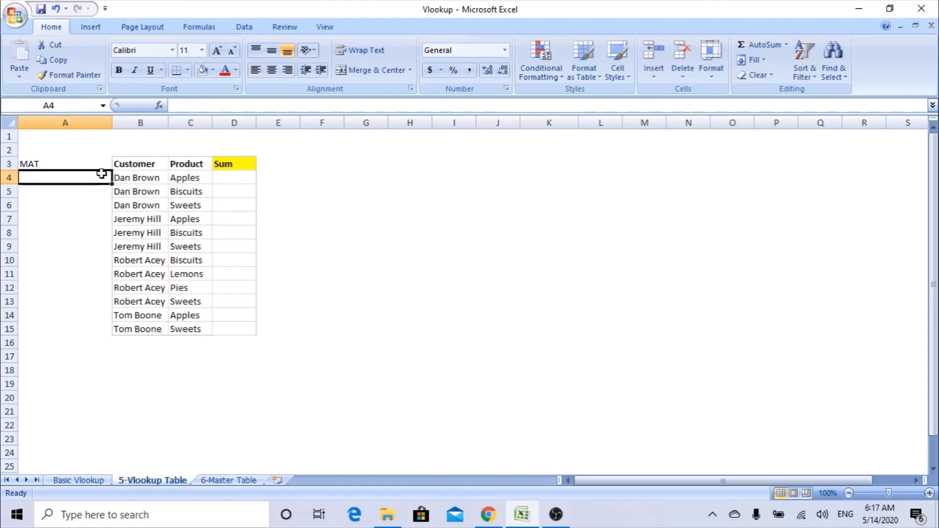
text(=)
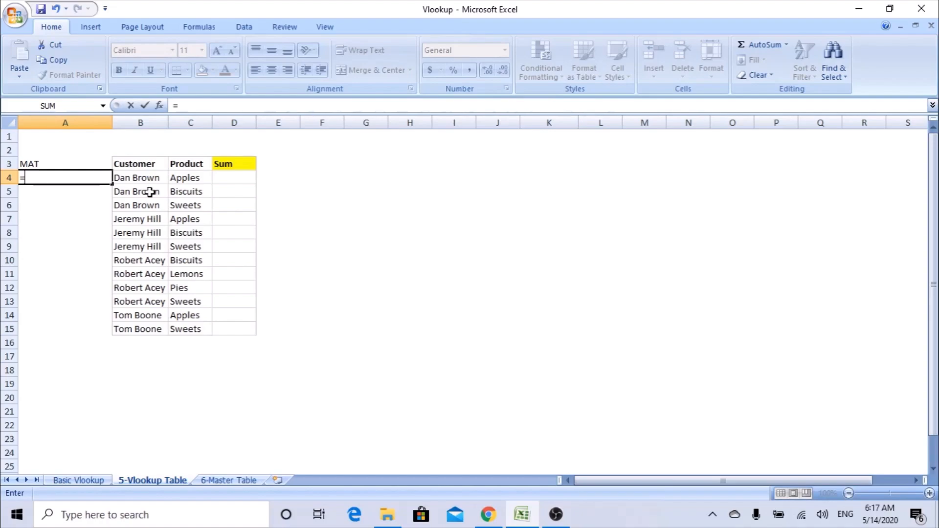
click(146, 178)
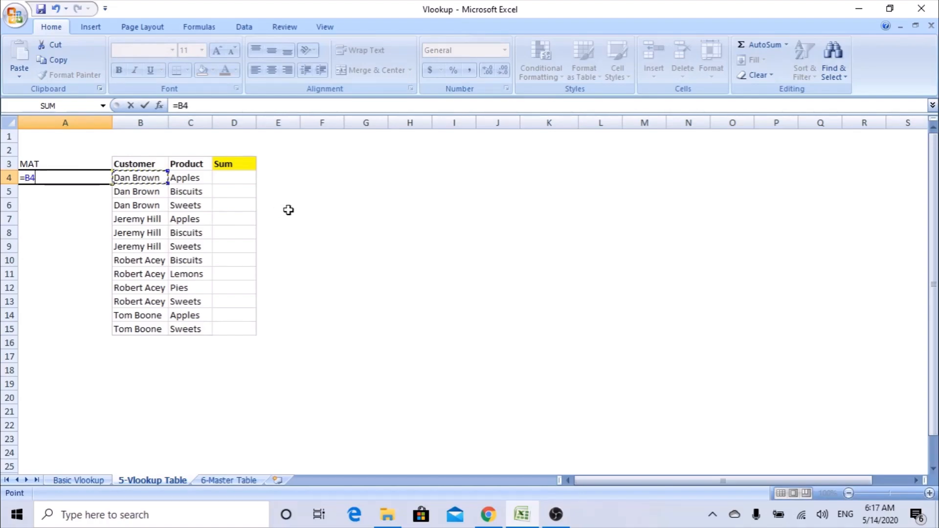
text(&)
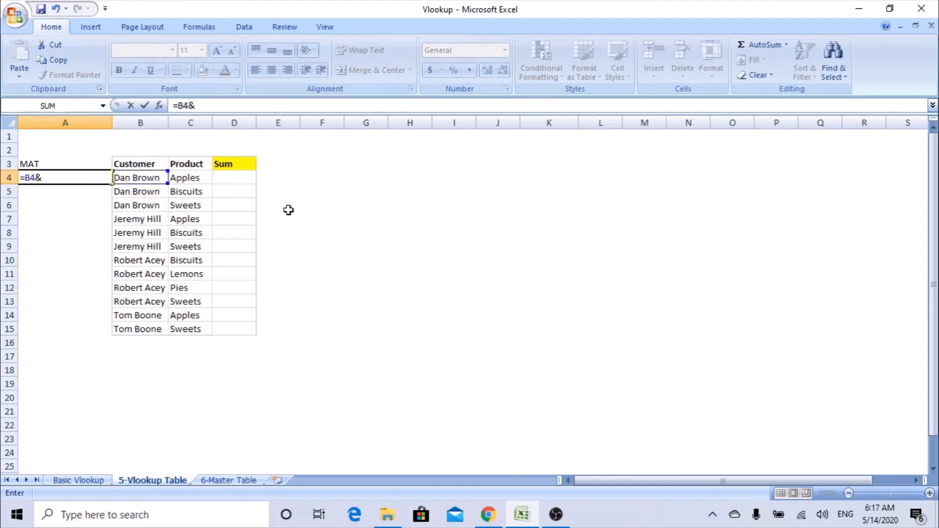
text("-"&)
click(46, 178)
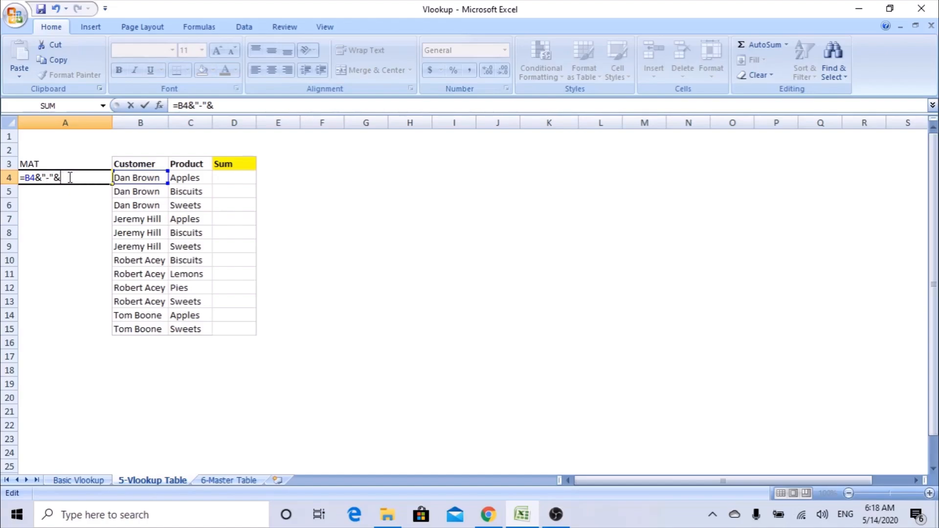
click(198, 177)
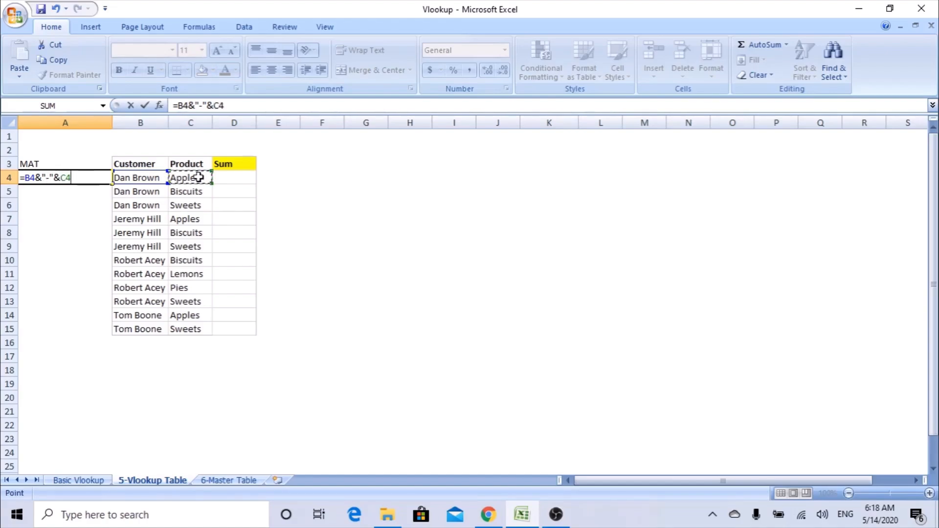
key(Return)
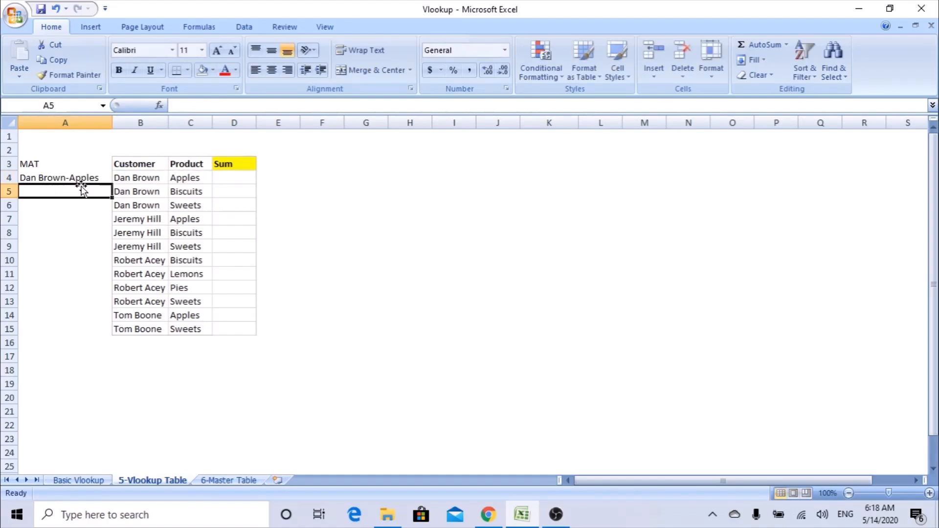
click(72, 177)
drag(112, 184, 111, 330)
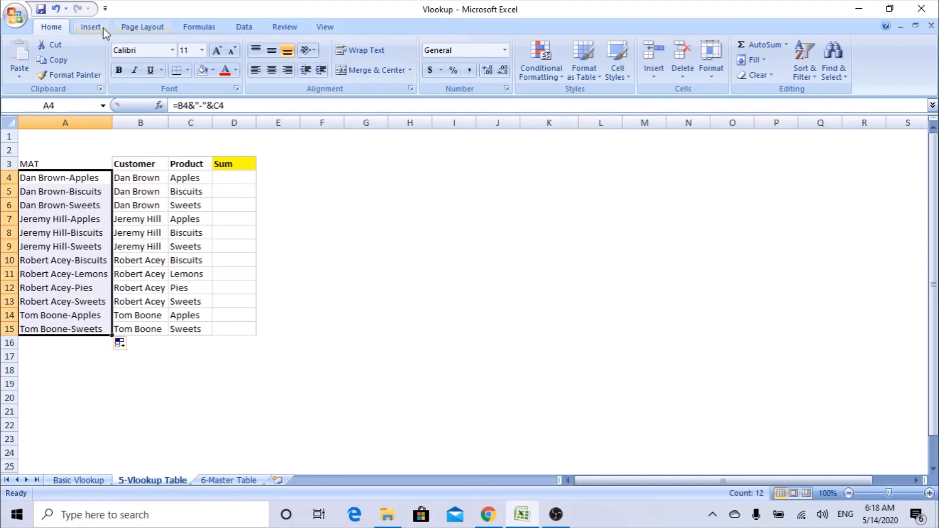
click(553, 73)
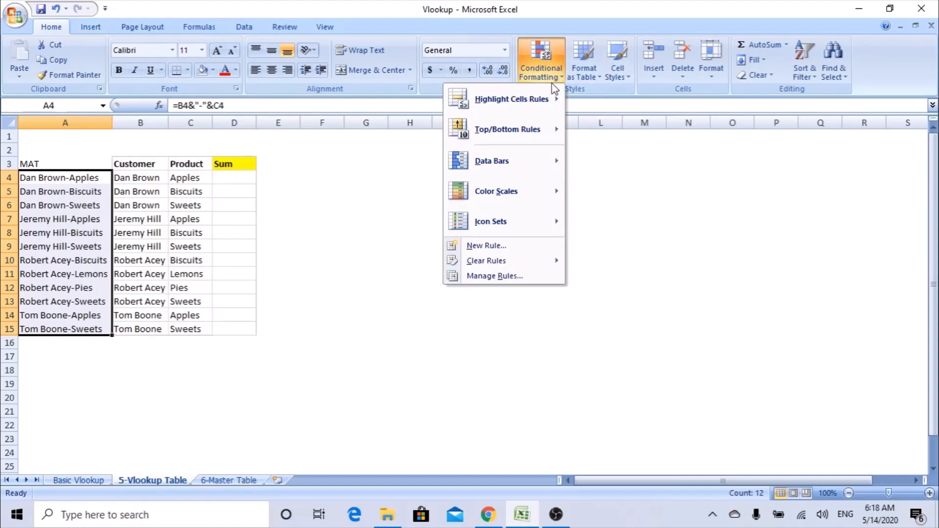
mouse_move(518, 100)
click(416, 282)
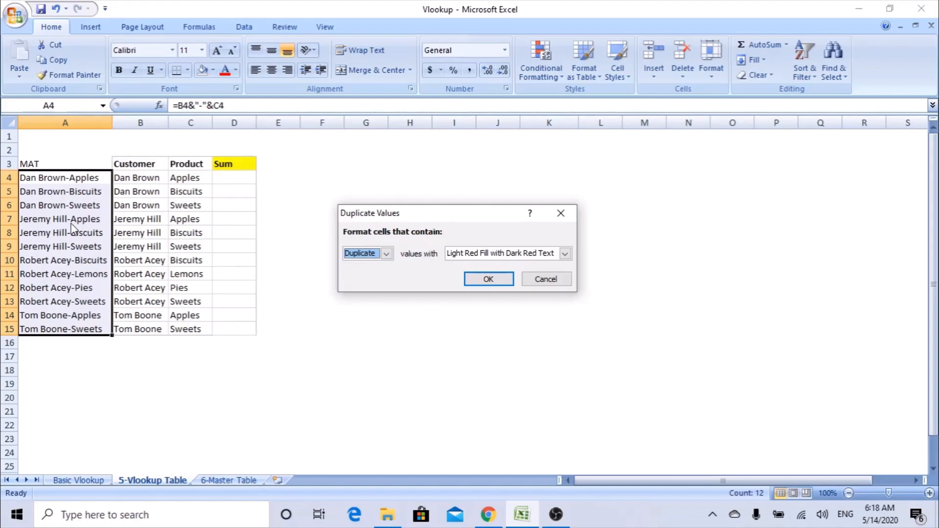
click(541, 283)
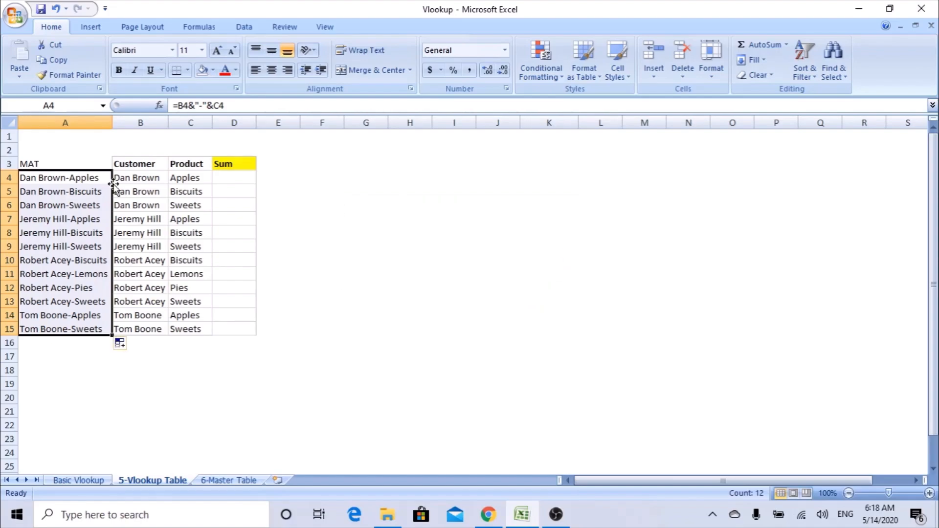
On the 6-Master Table sheet, enter the header 'mat' in A3.
click(236, 481)
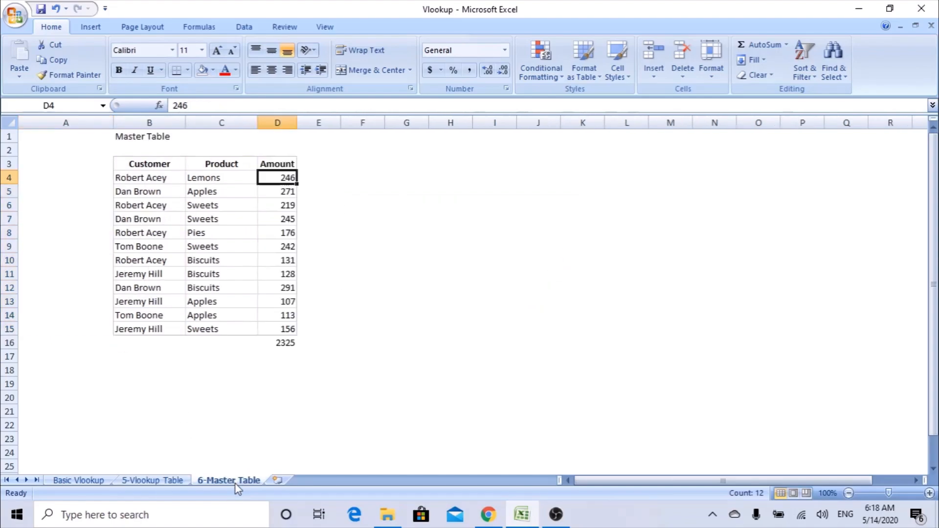
click(78, 169)
text(mat)
key(Return)
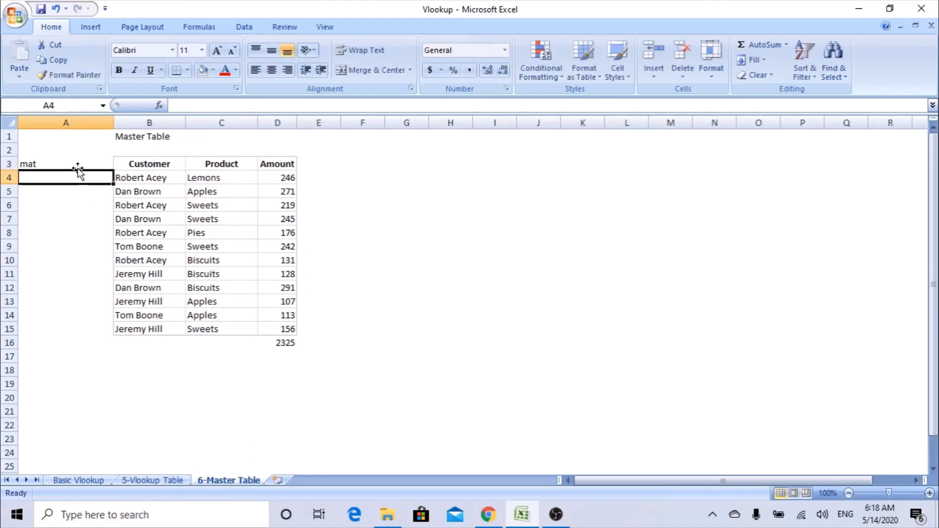
Build the key =B4&"-"&C4 in A4 and copy it down to A15.
text(=)
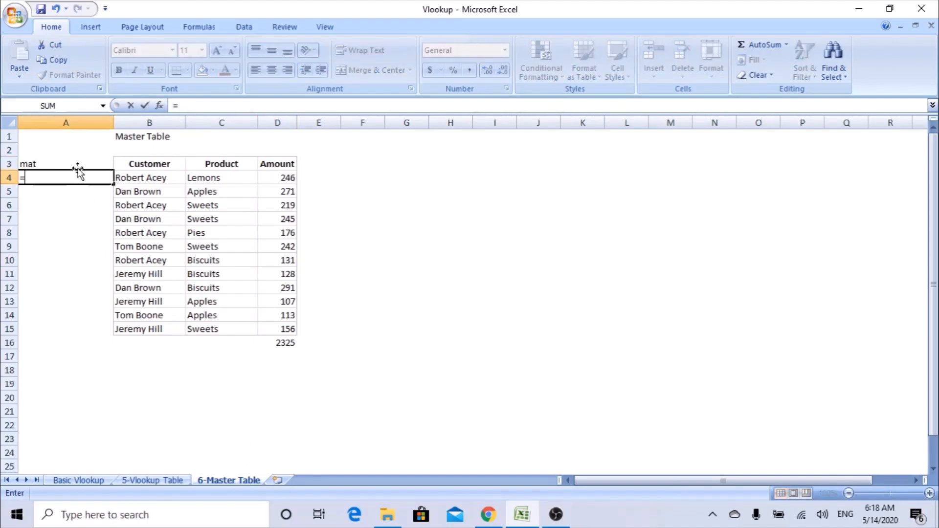
click(142, 177)
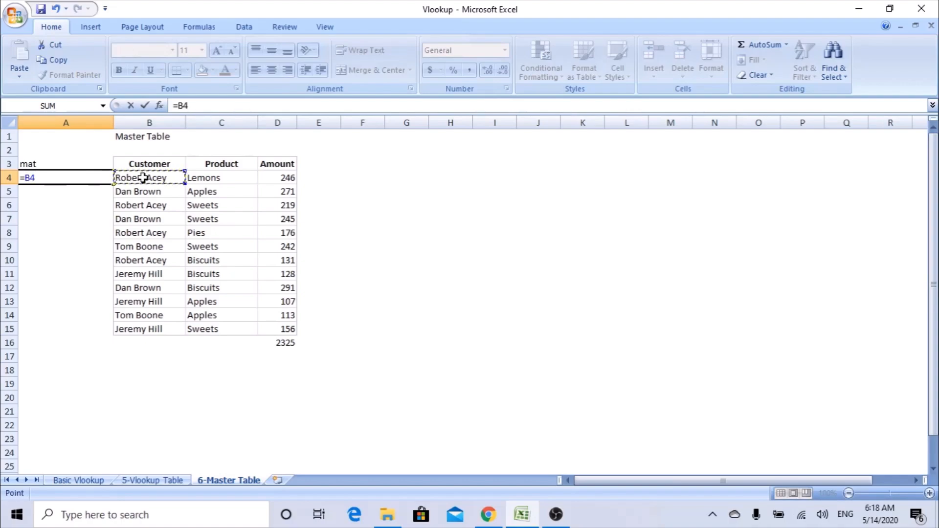
text(&"-"&)
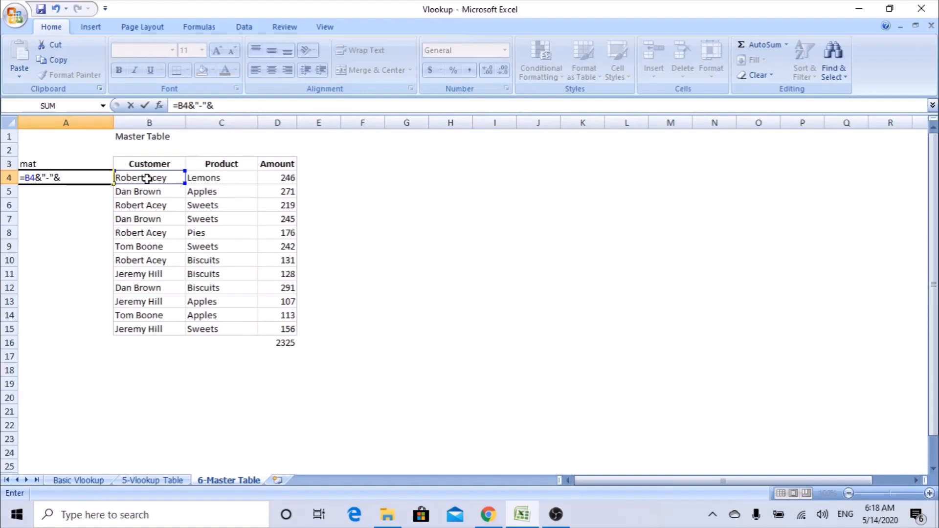
click(209, 179)
key(Return)
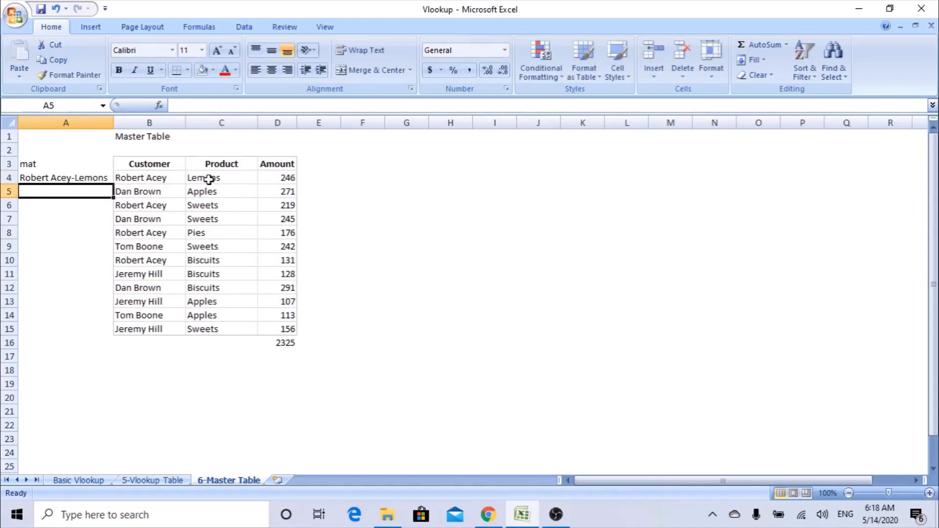
click(105, 178)
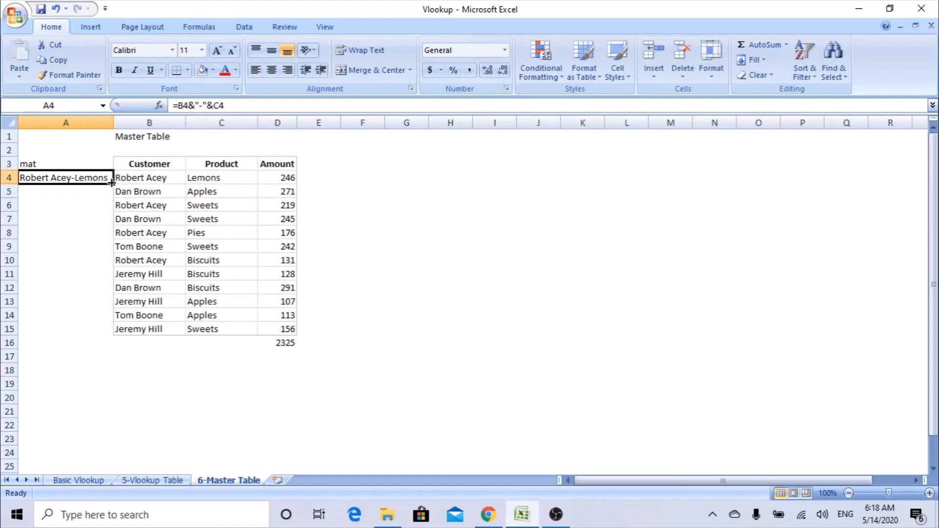
drag(112, 182, 105, 332)
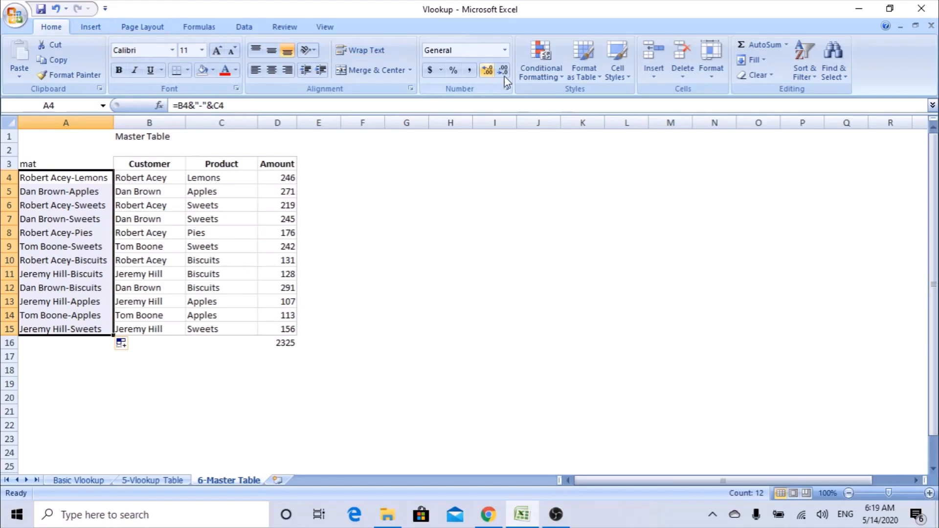
Open and cancel Duplicate Values highlighting, then return to the 5-Vlookup Table sheet.
click(553, 80)
mouse_move(509, 99)
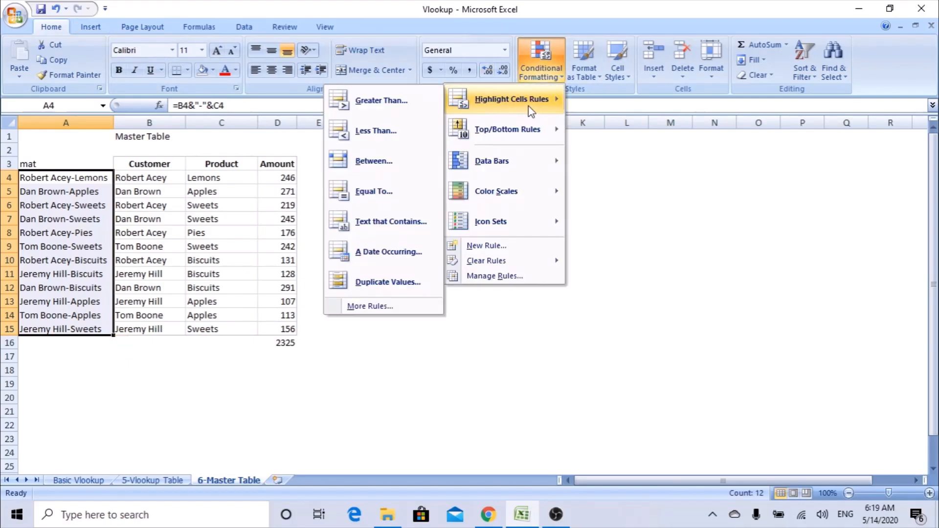
click(407, 289)
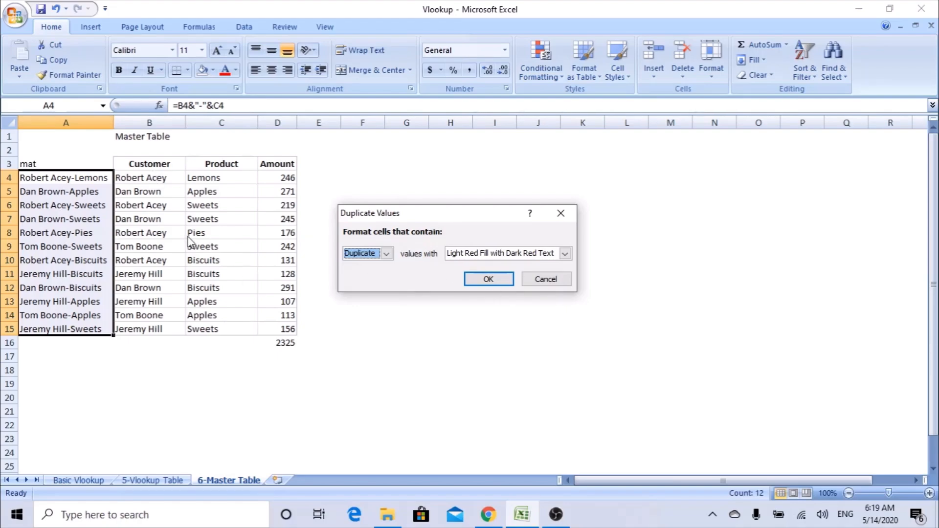
click(564, 282)
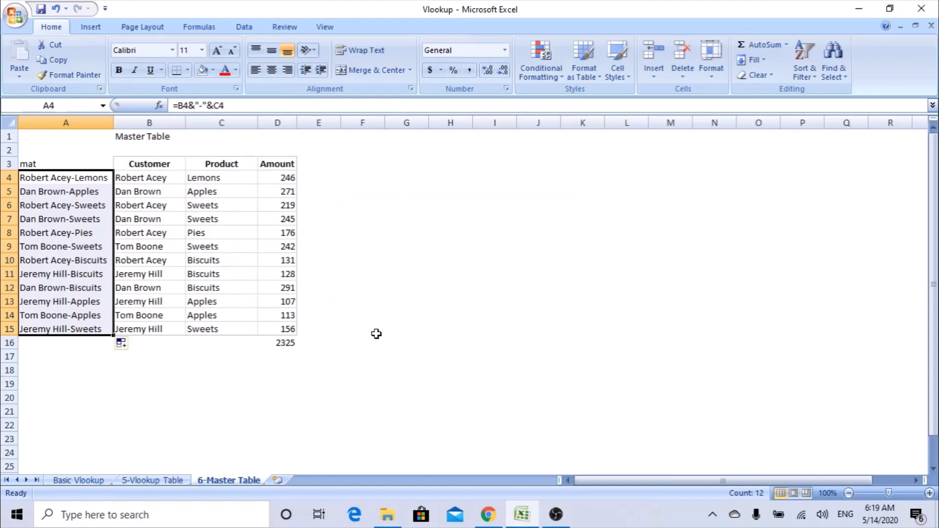
click(161, 481)
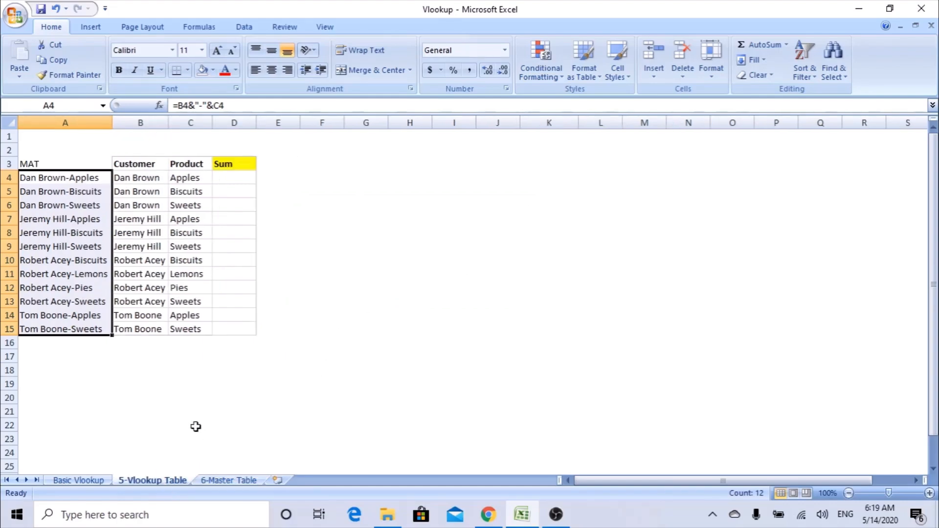
Start a VLOOKUP in D4 using the key in A4 as the lookup value.
click(229, 177)
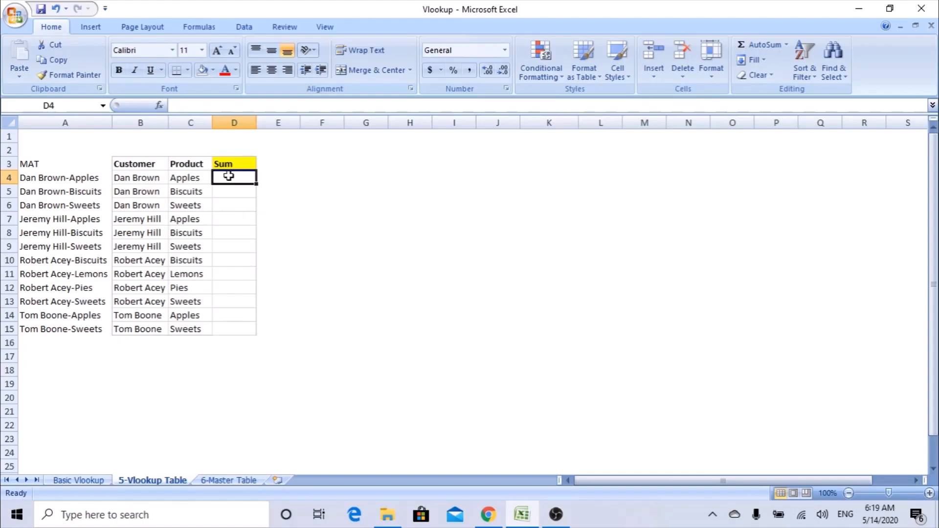
text(=vlookup)
key(Tab)
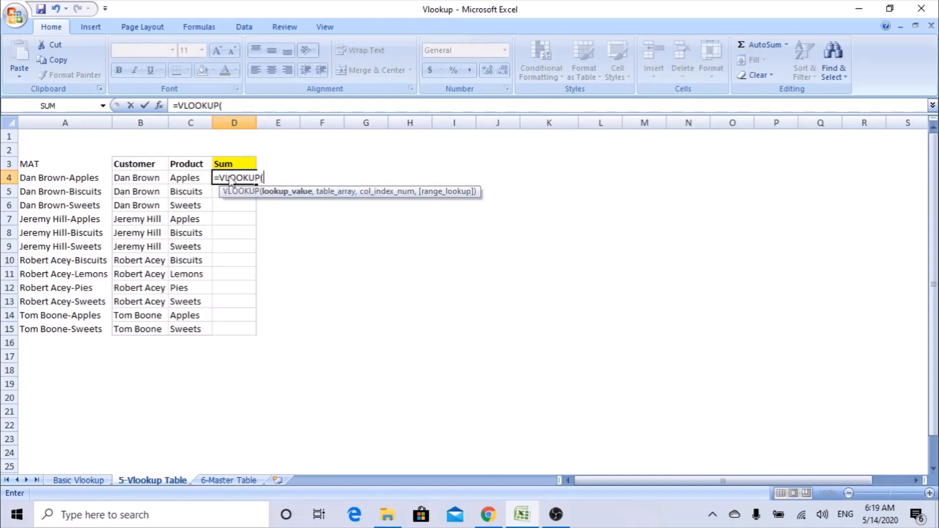
click(165, 108)
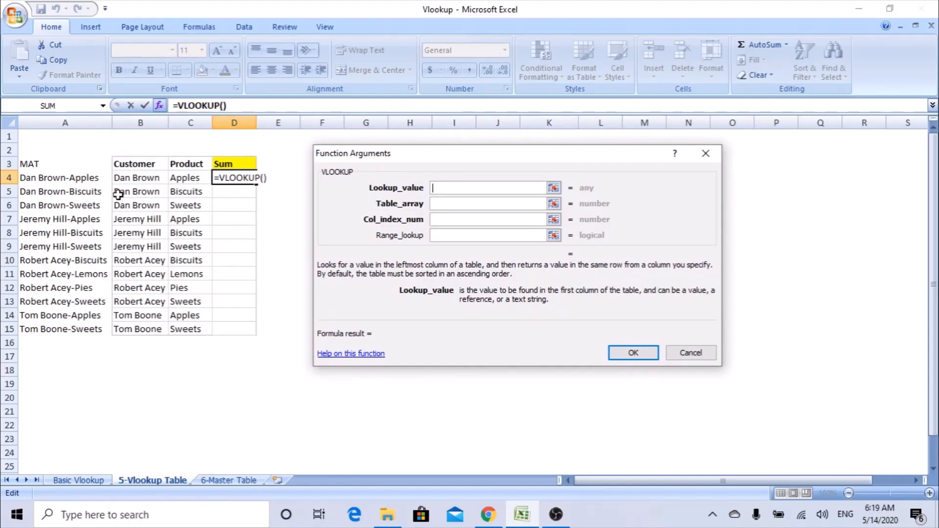
click(63, 176)
click(474, 204)
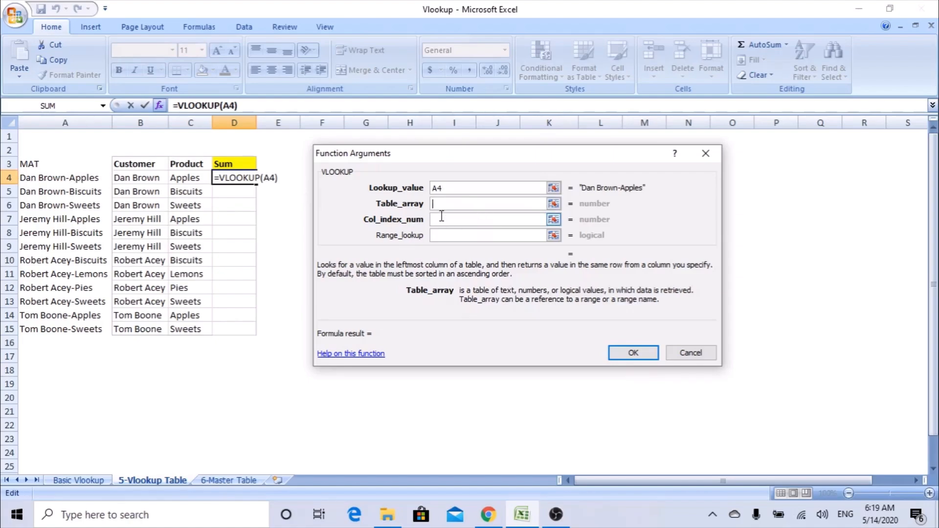
Set the table to '6-Master Table'!$A$3:$D$15, column 4, exact match 0, and confirm.
click(224, 483)
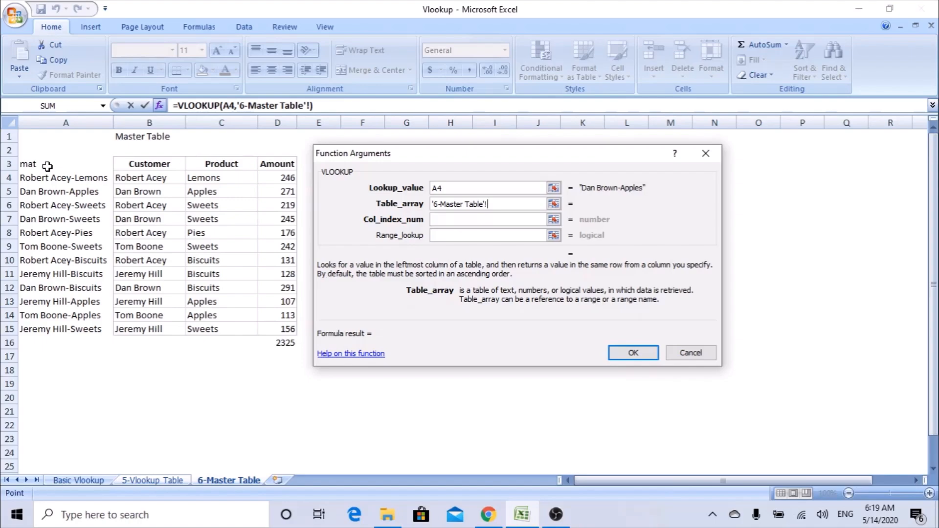
drag(46, 163, 289, 331)
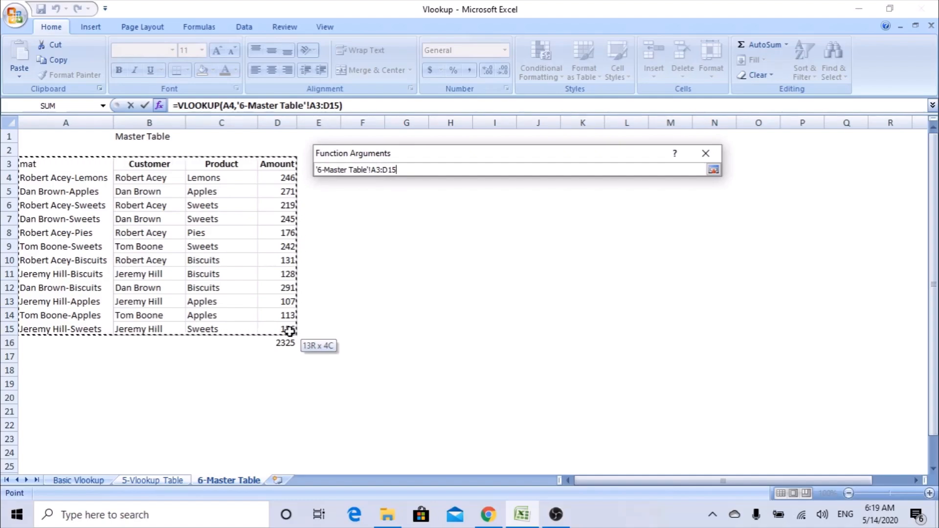
drag(290, 332, 290, 331)
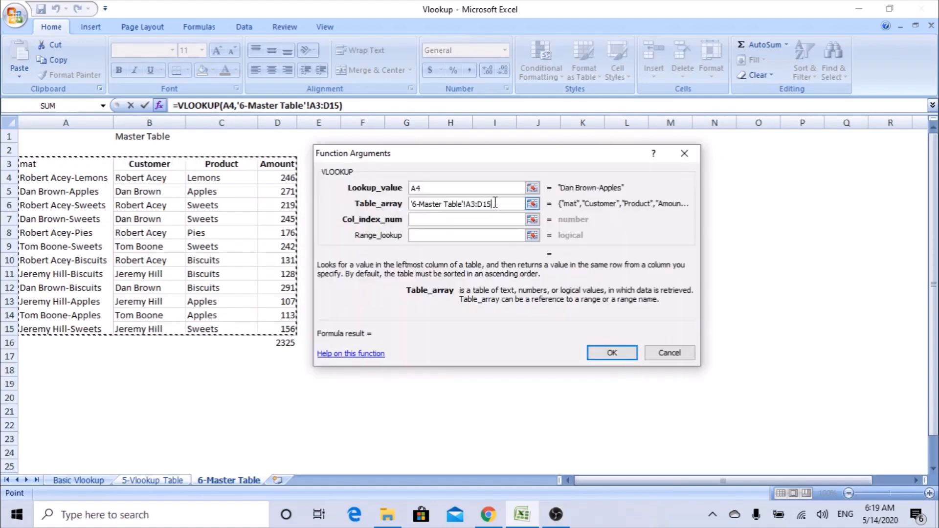
double_click(467, 204)
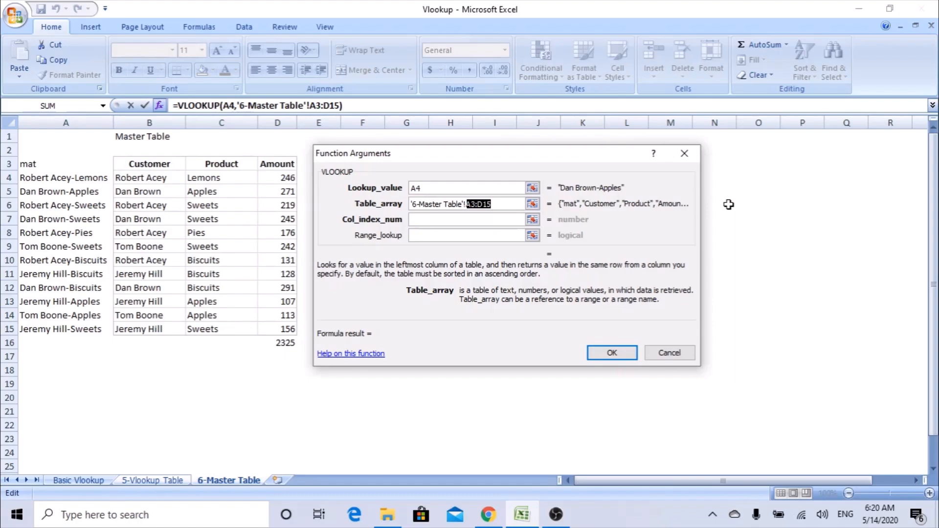
key(F4)
click(470, 220)
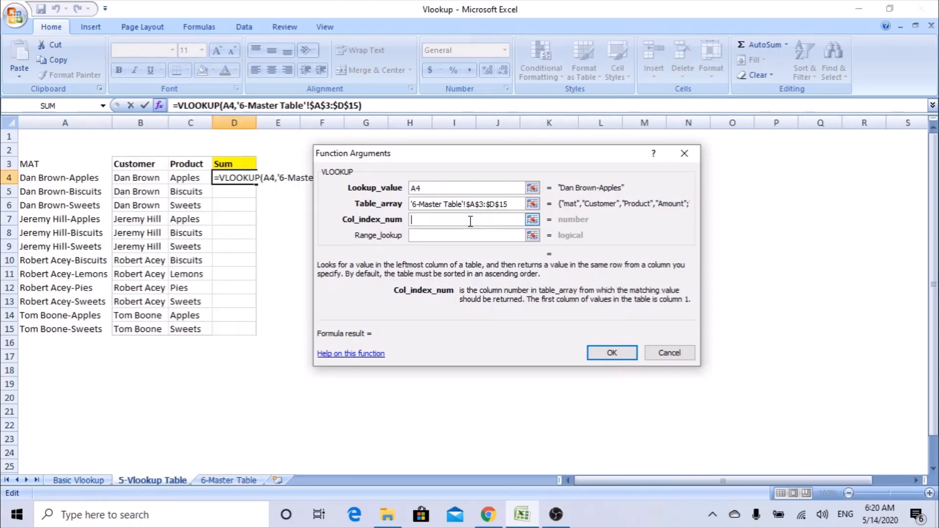
text(4)
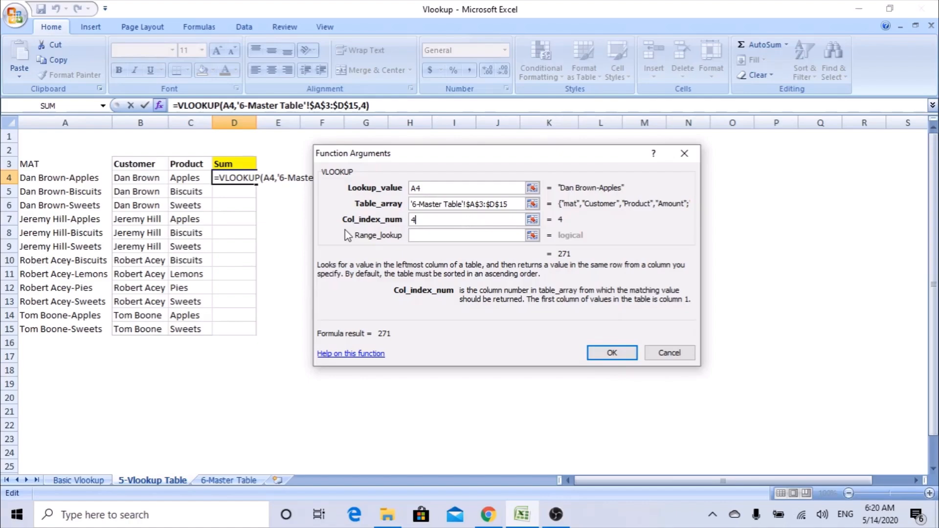
click(429, 234)
text(0)
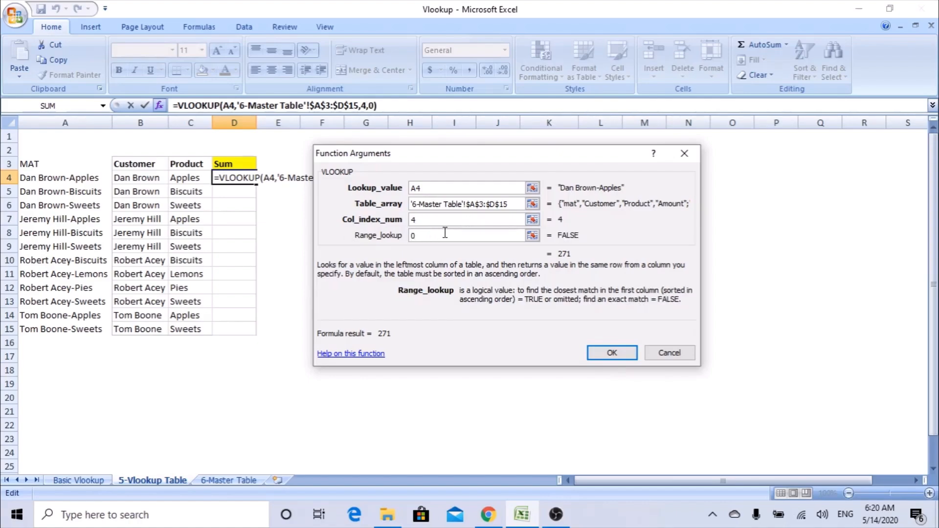
click(590, 350)
Fill the VLOOKUP down to D15 and check the formulas in D11 and D15.
drag(257, 185, 255, 334)
double_click(234, 274)
click(236, 328)
double_click(237, 329)
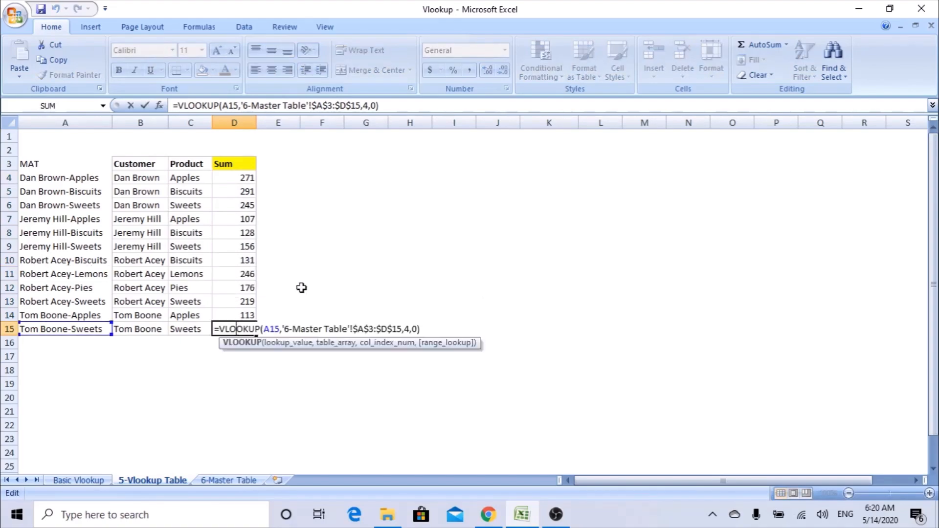
click(309, 264)
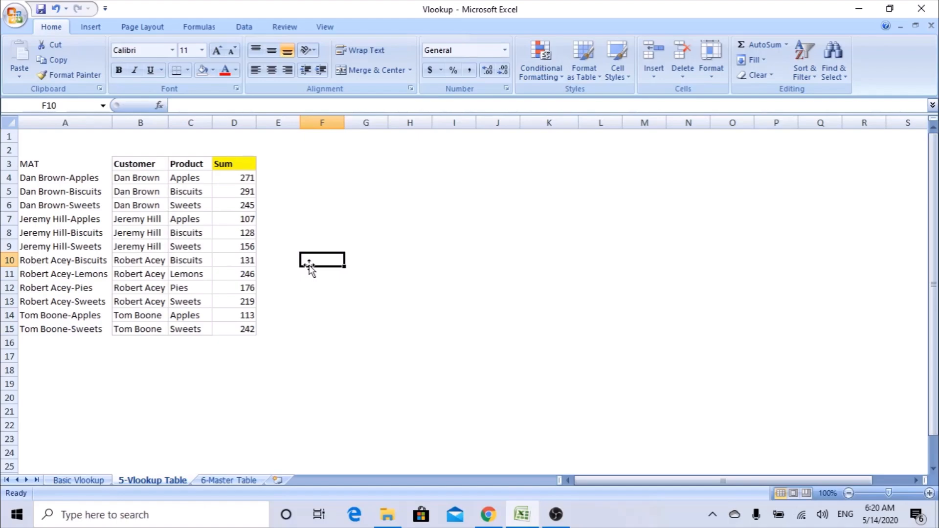
Select the MAT column range A3:A15.
drag(71, 163, 55, 327)
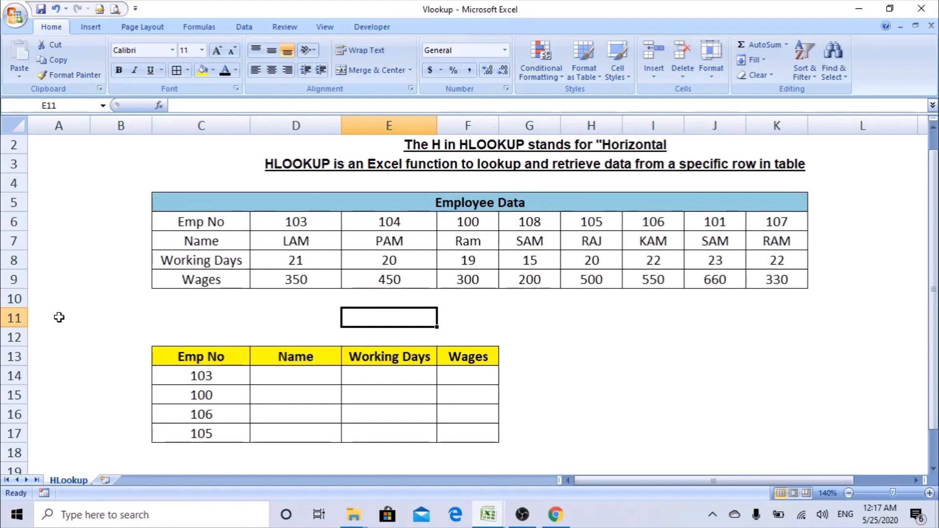
click(9, 318)
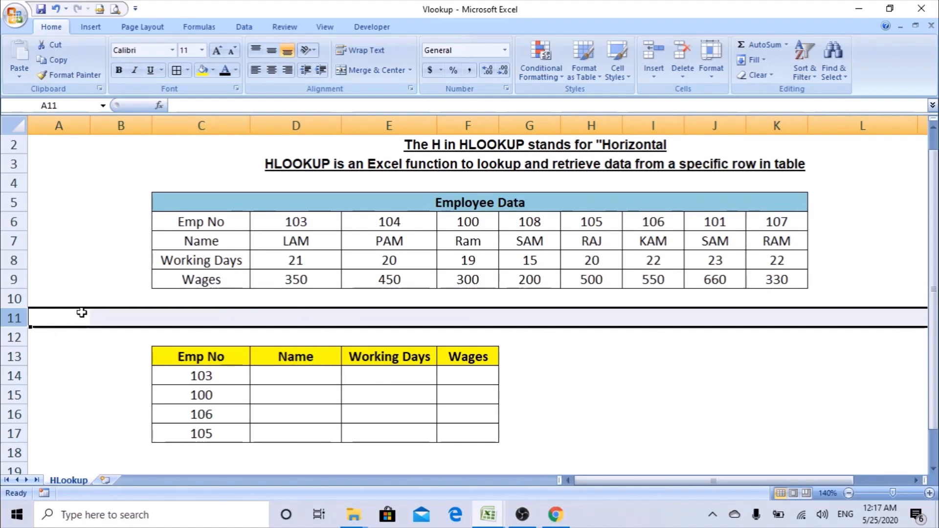
drag(13, 298, 2, 447)
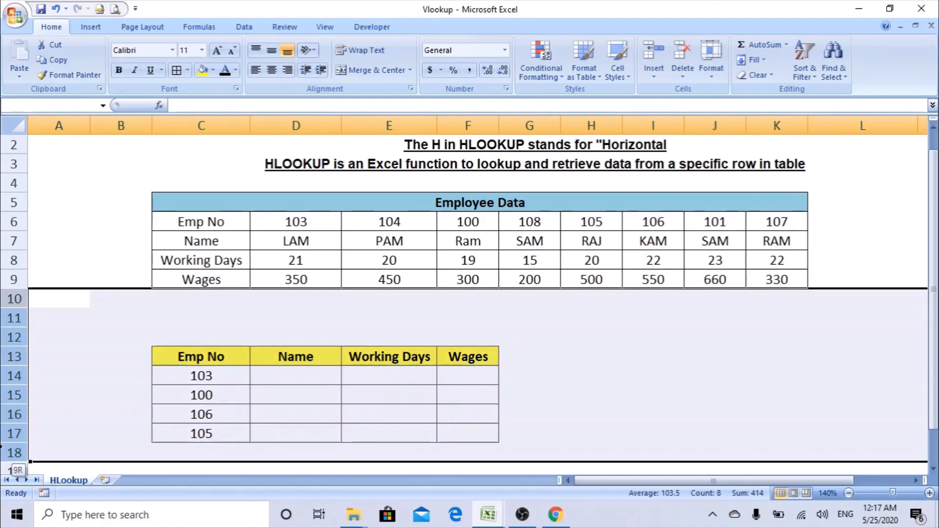
click(349, 319)
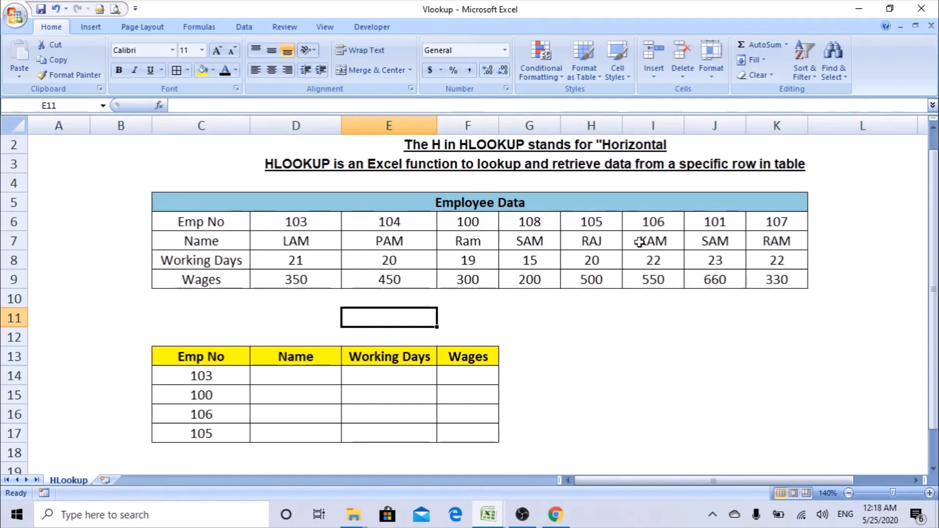
click(846, 123)
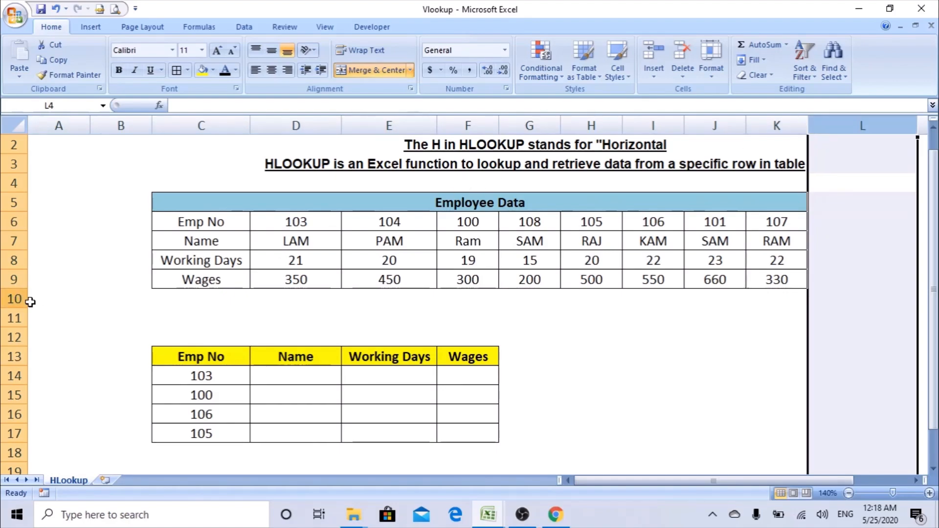
click(138, 315)
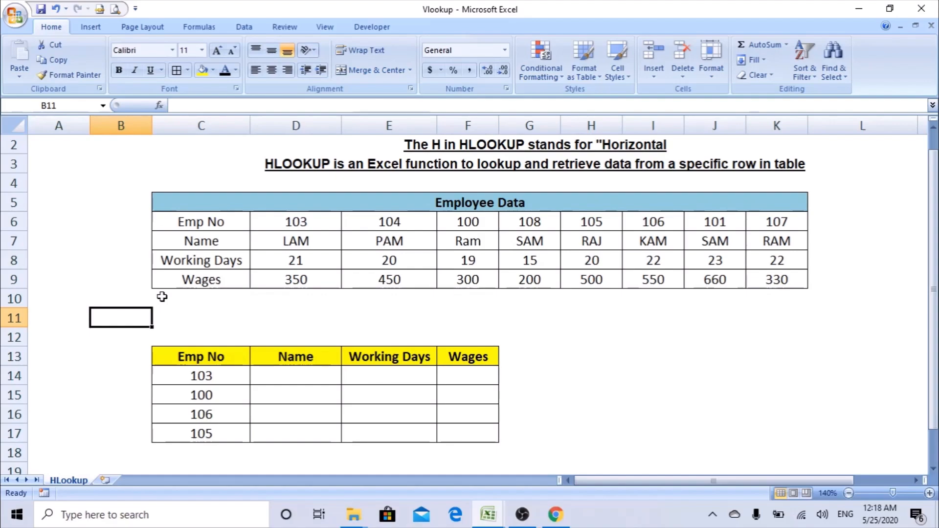
click(489, 195)
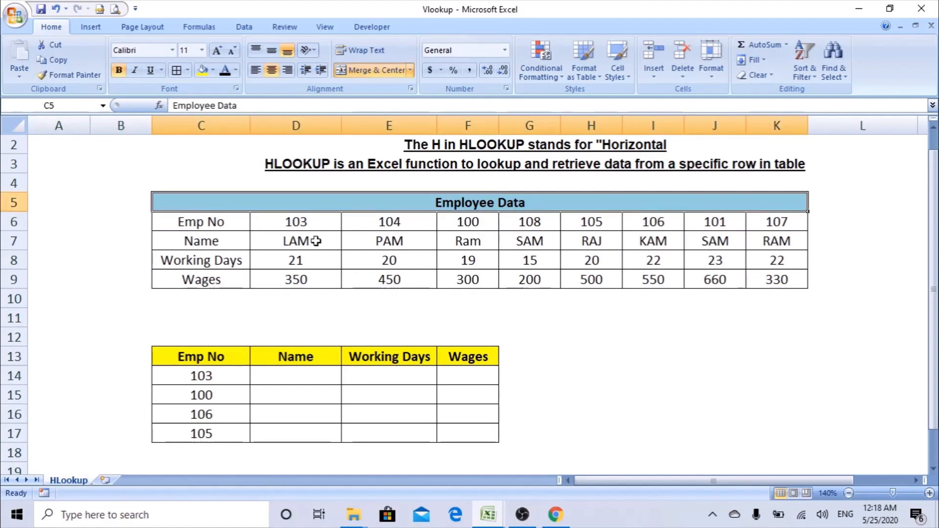
click(186, 224)
click(208, 246)
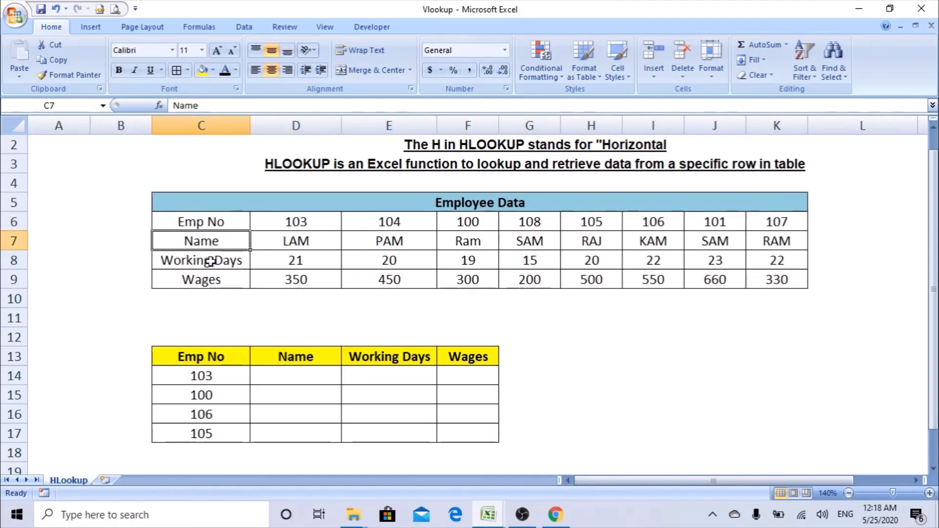
click(212, 264)
click(205, 279)
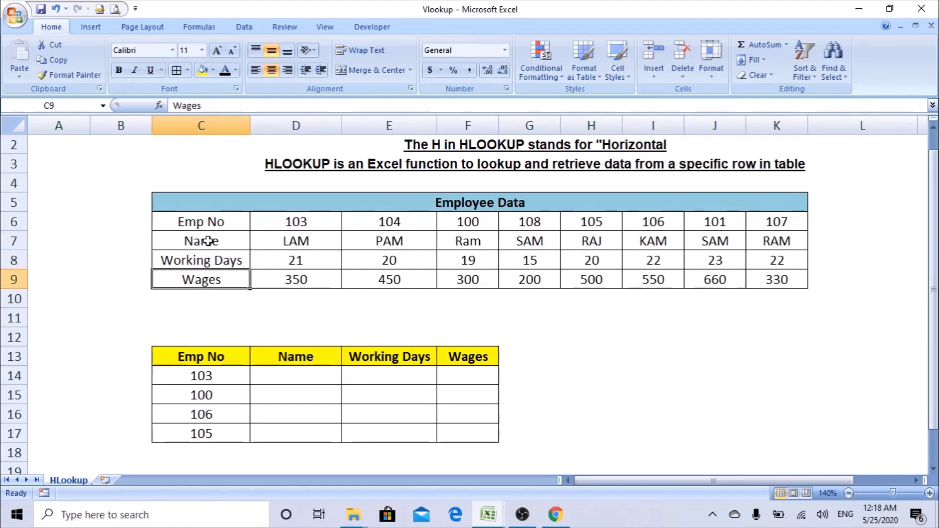
drag(220, 218, 756, 221)
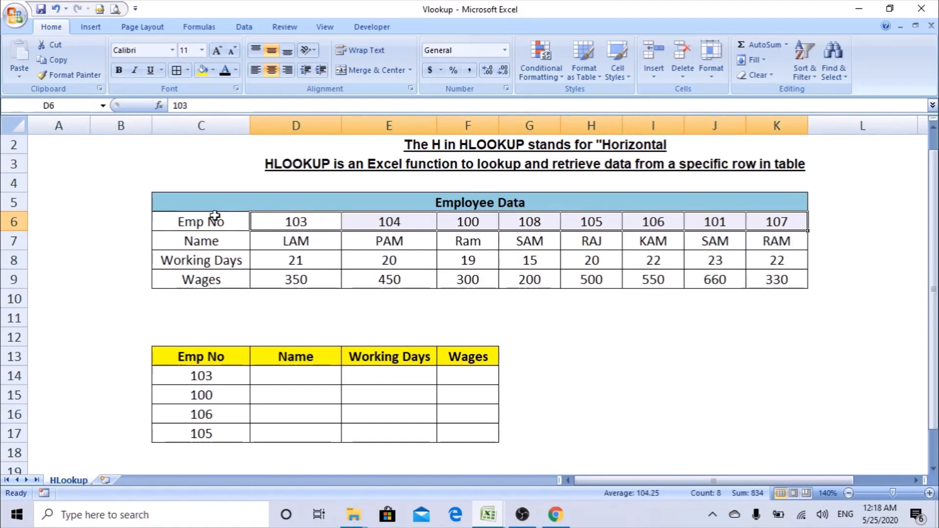
click(211, 244)
drag(277, 243, 777, 242)
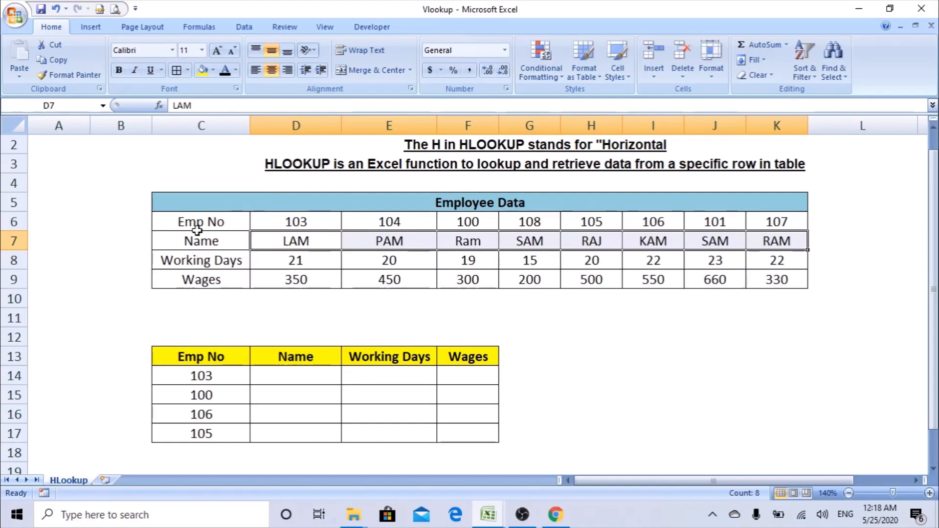
click(189, 263)
drag(294, 261, 775, 262)
click(204, 278)
drag(268, 279, 765, 282)
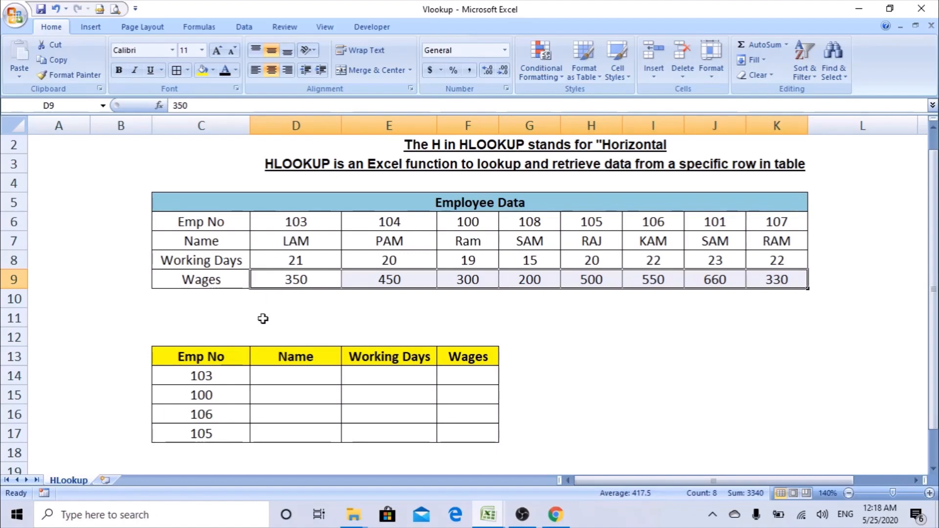
drag(212, 357, 467, 357)
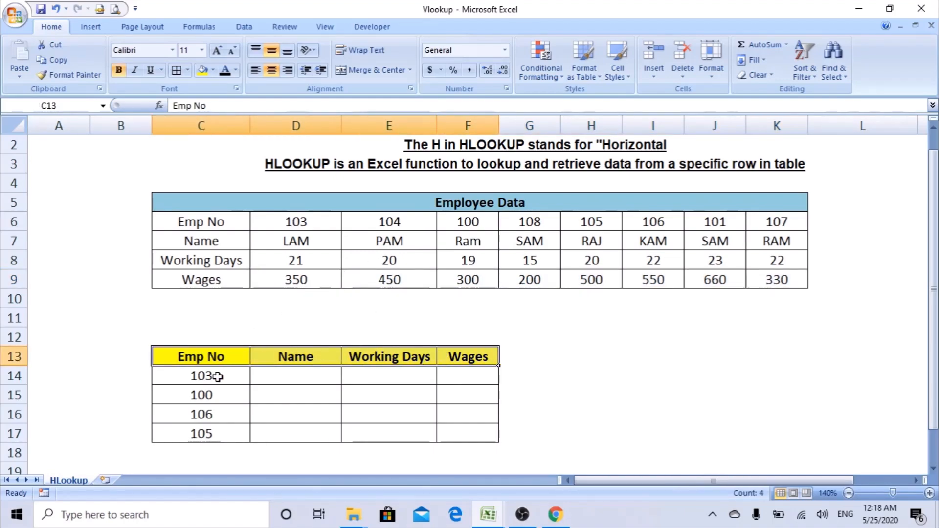
drag(304, 210, 639, 283)
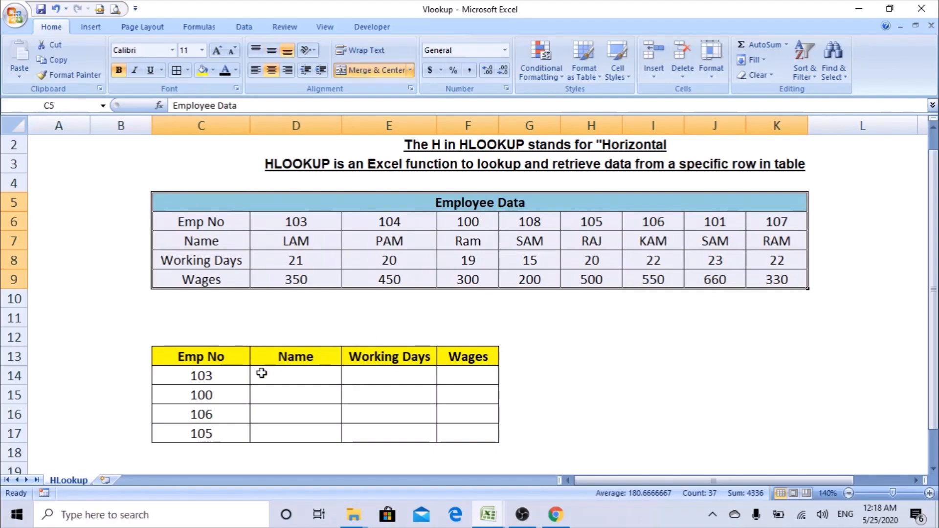
click(211, 376)
Look over Emp Nos 100, 106, 105 and the Name, Working Days, Wages cells for 103.
click(215, 394)
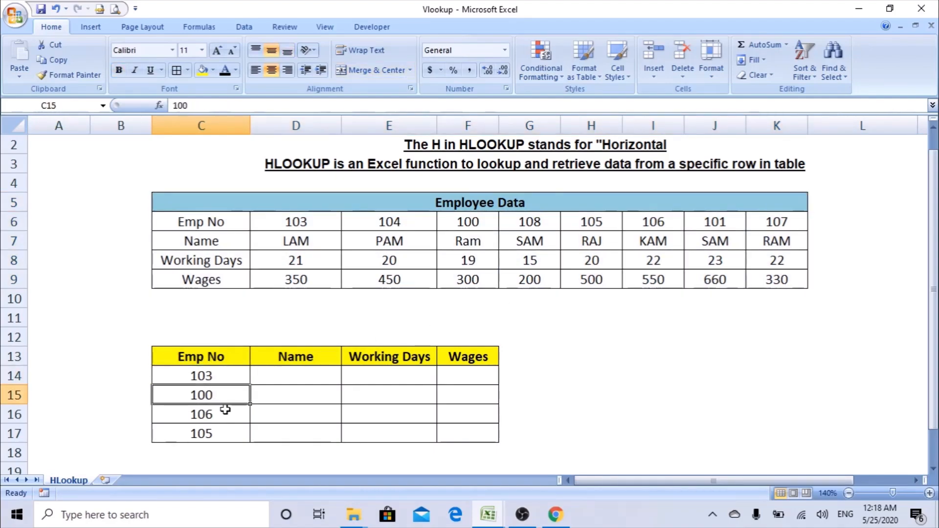
click(225, 414)
click(220, 429)
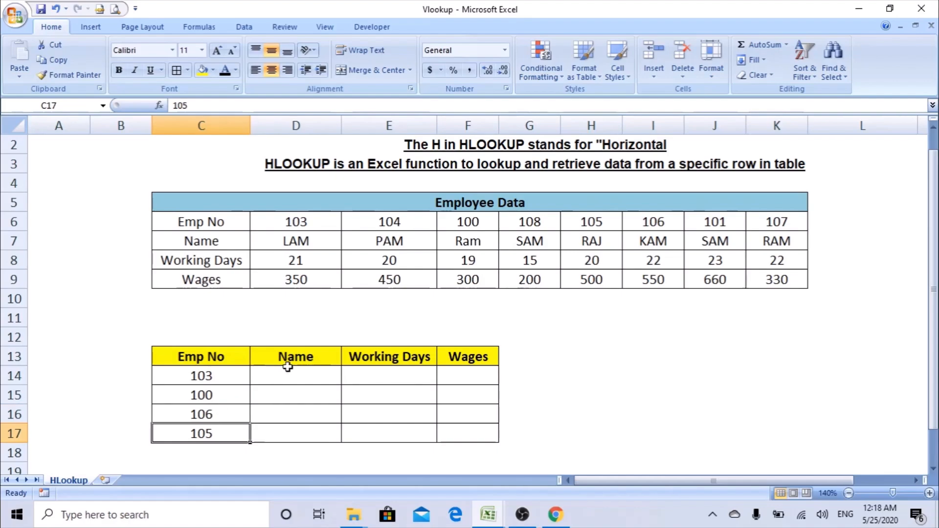
click(291, 373)
click(355, 377)
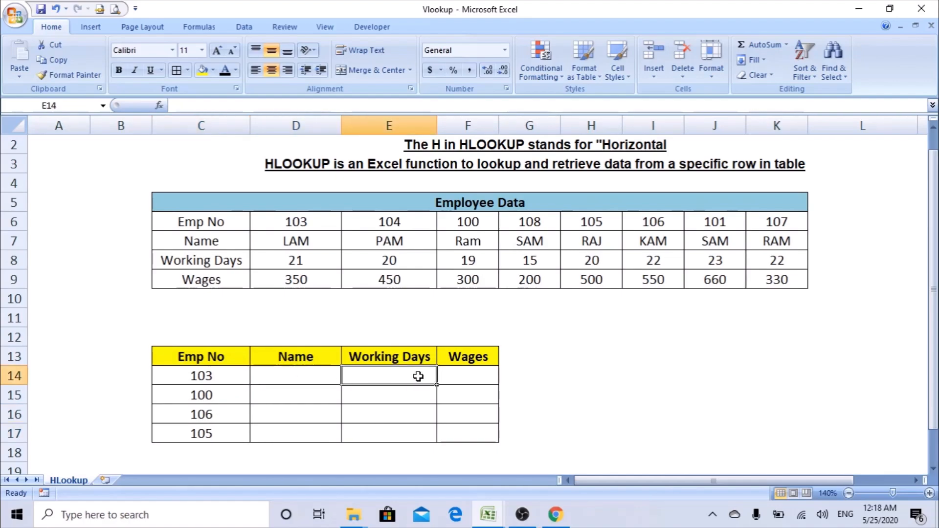
click(462, 376)
Enter =HLOOKUP( in D14 and bring up its Function Arguments.
click(298, 378)
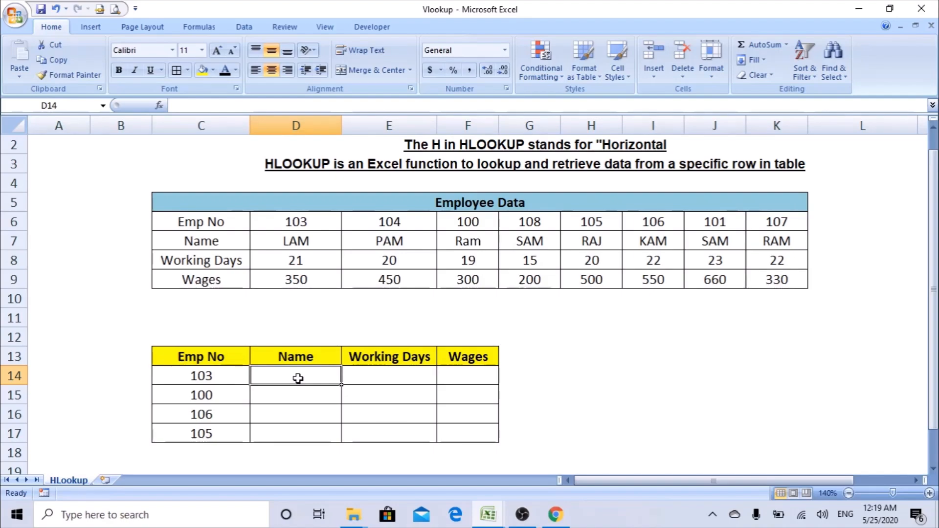
text(=)
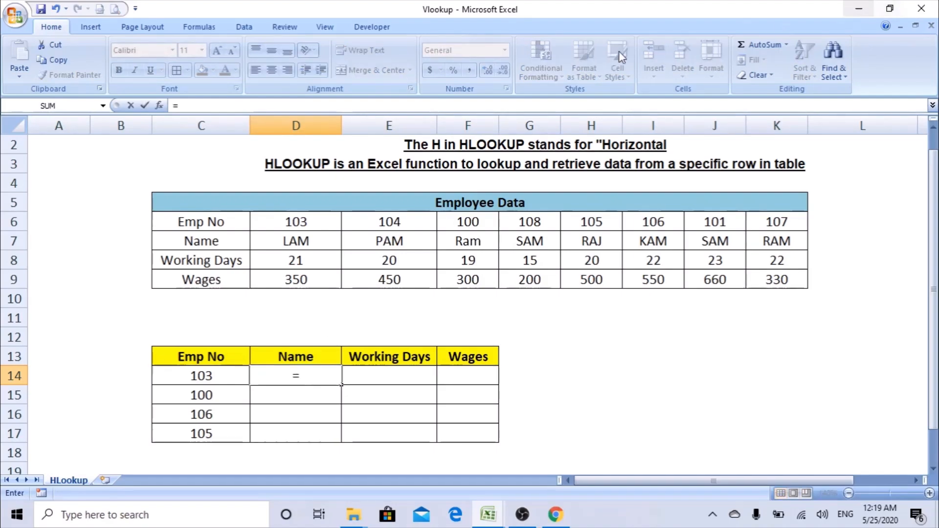
text(HLOOKUP)
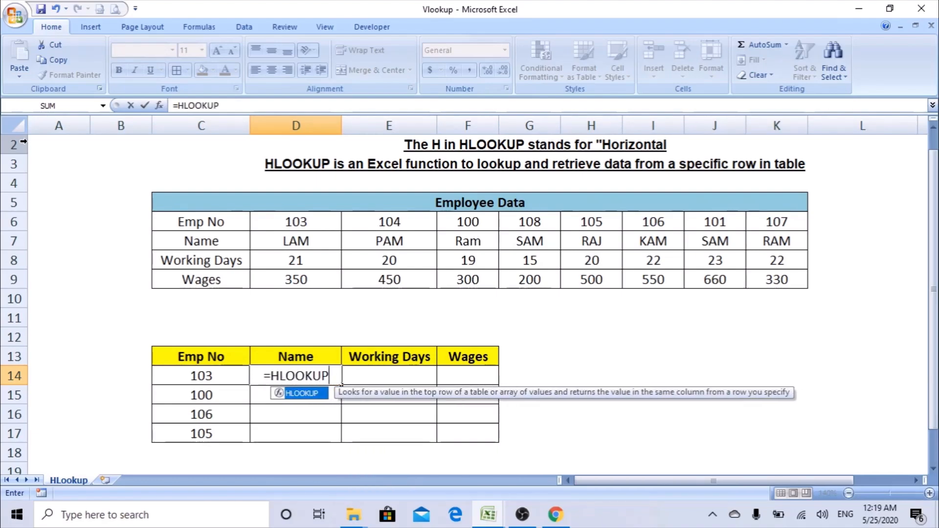
text(()
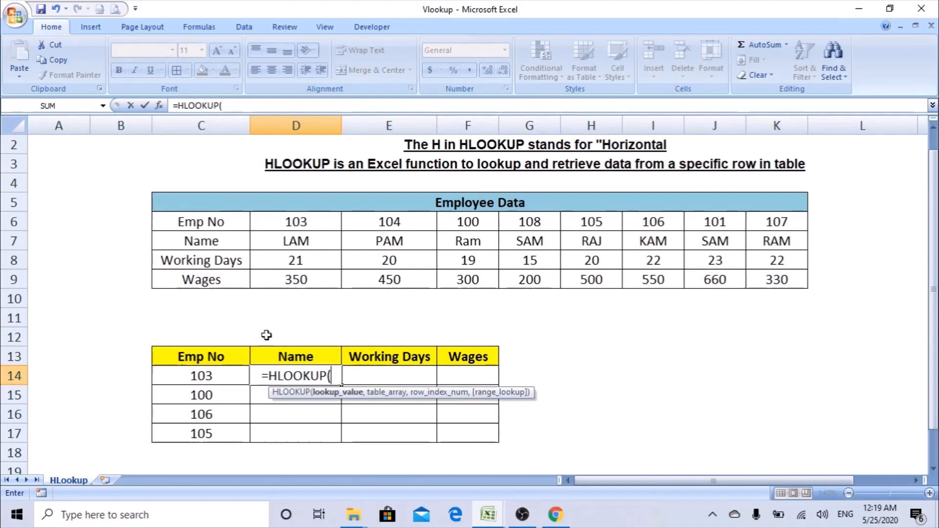
click(159, 106)
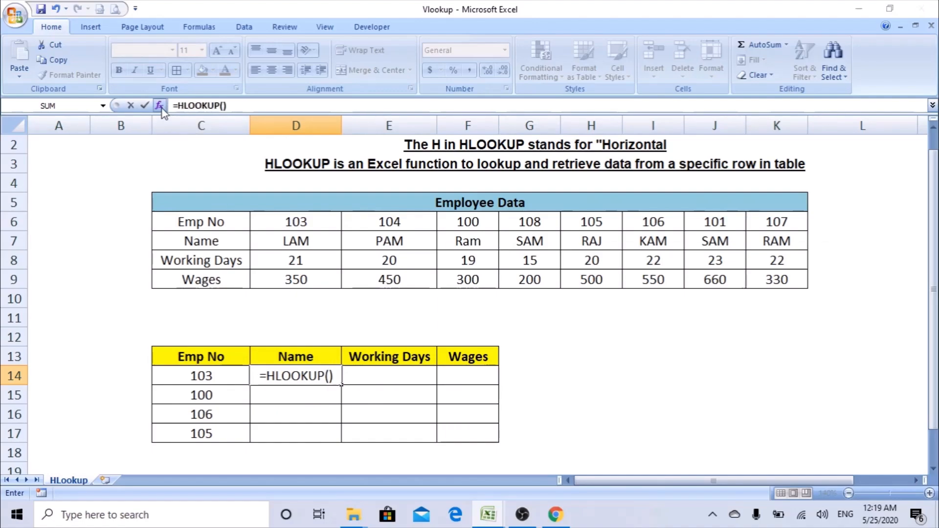
Set the HLOOKUP lookup value to C14 and the table array to C6:K9.
drag(612, 266, 661, 169)
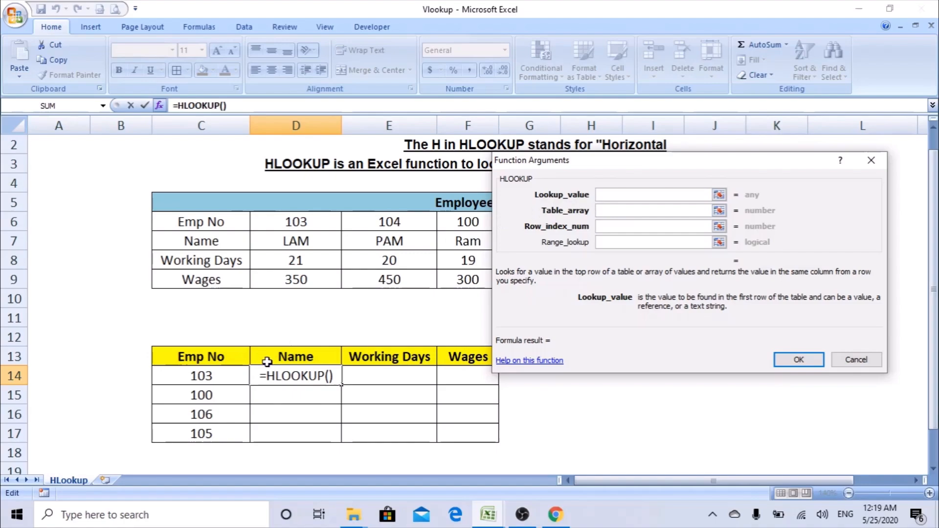
click(229, 378)
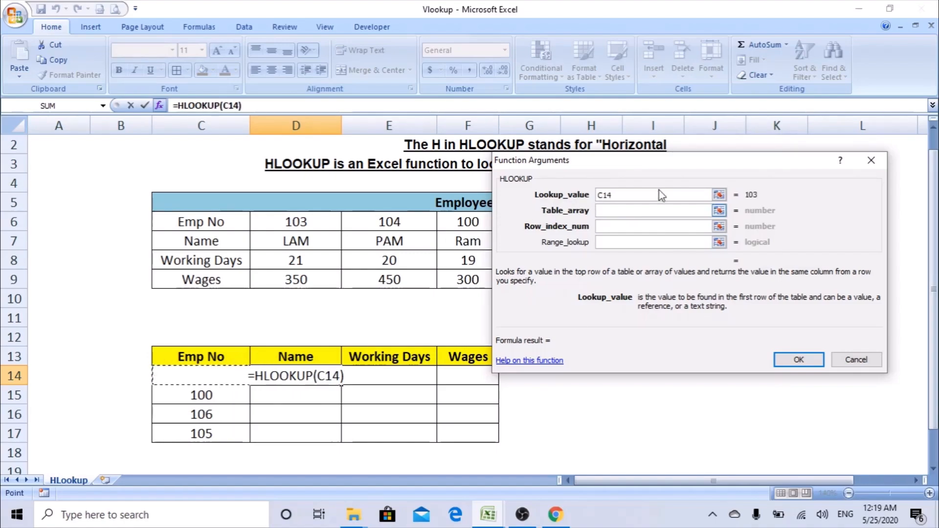
drag(656, 165, 584, 313)
click(632, 329)
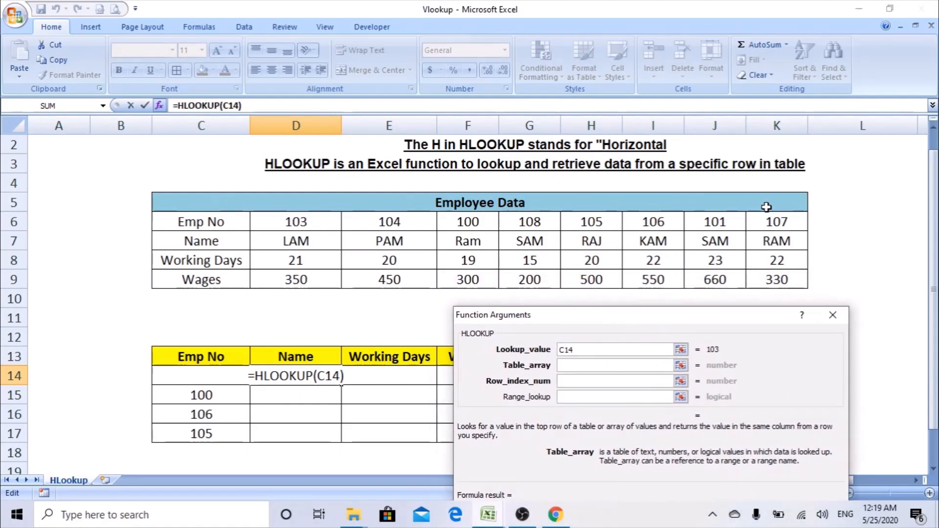
click(195, 220)
drag(194, 220, 766, 278)
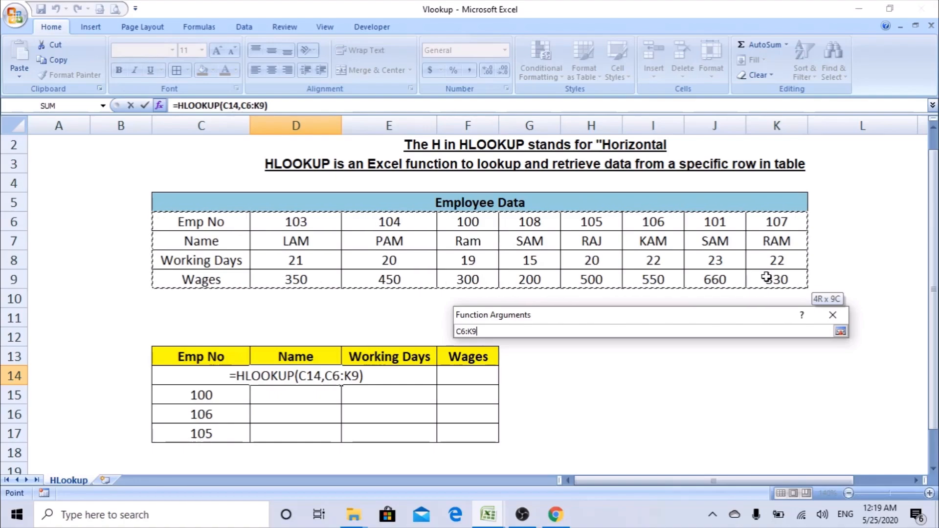
drag(766, 277, 766, 277)
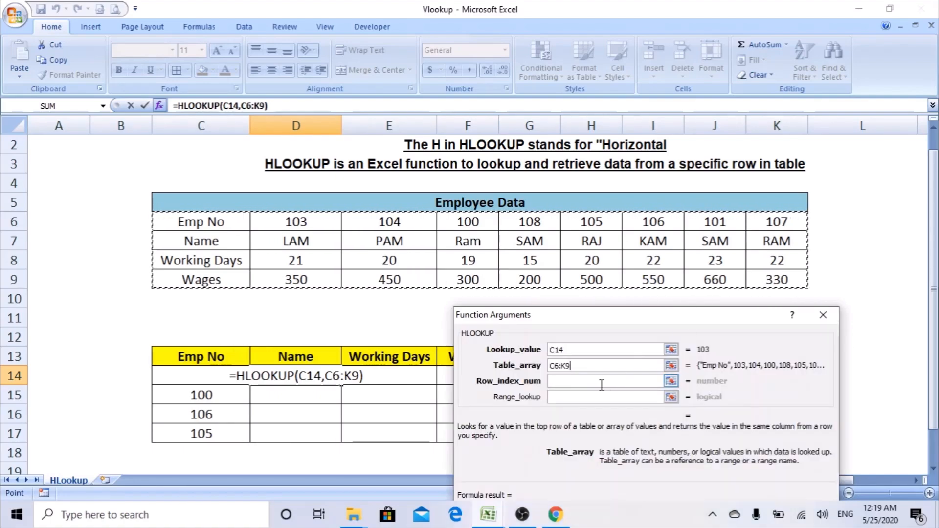
Return to Table_array, where a duplicate C6:K9 range gets added, and select the extra text.
click(600, 385)
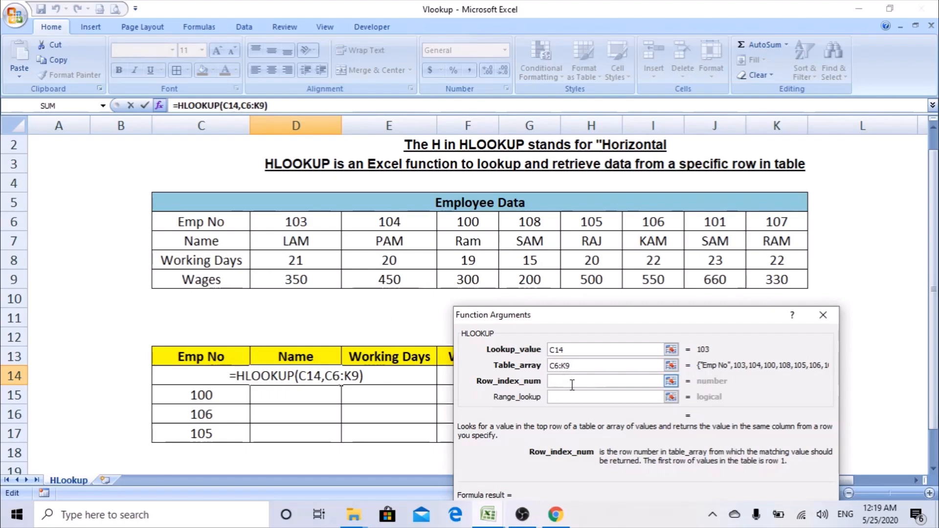
click(580, 366)
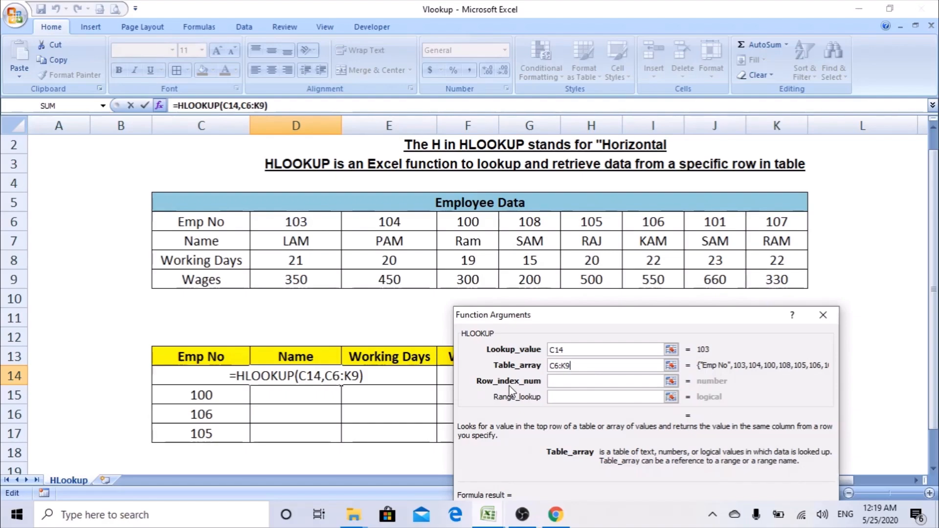
drag(187, 224, 803, 235)
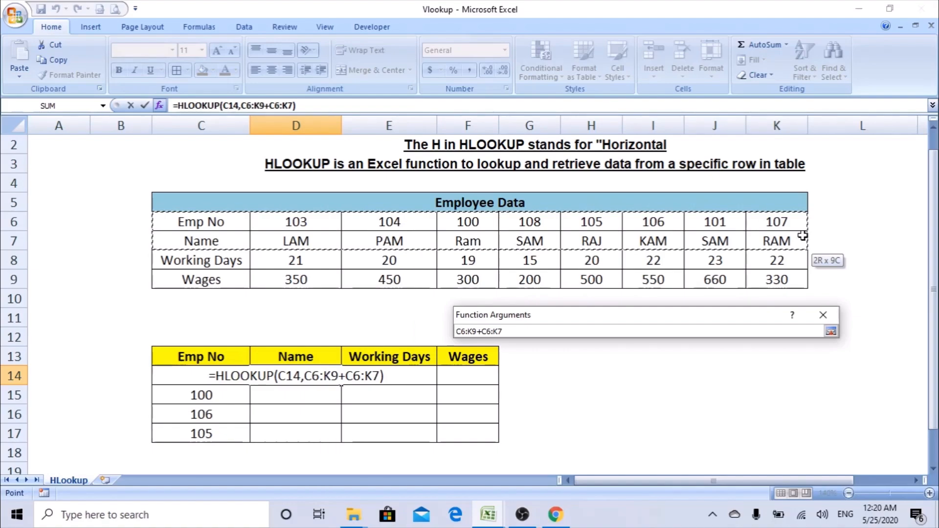
drag(802, 236, 803, 269)
drag(804, 279, 803, 279)
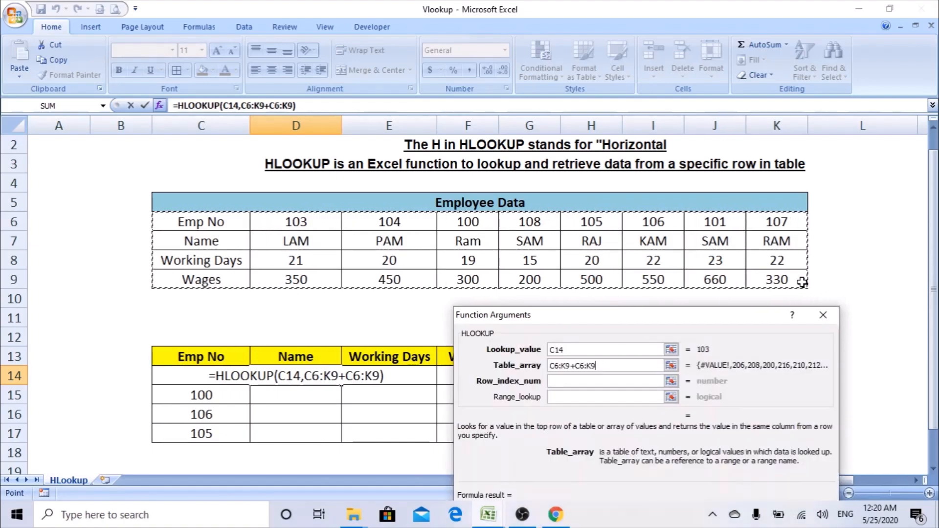
drag(596, 365, 543, 367)
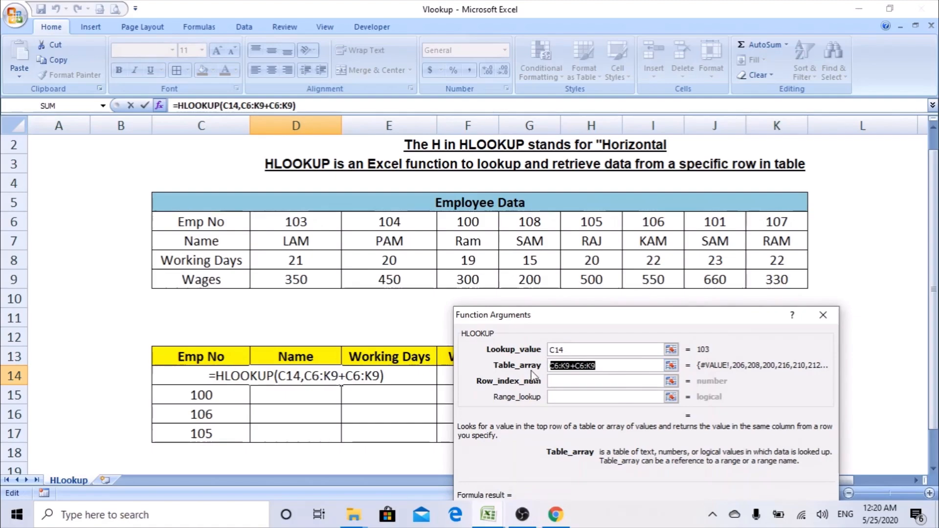
Replace the table array with C6:K9, enter row index 2 and range lookup 0, and confirm.
key(BackSpace)
drag(212, 220, 768, 278)
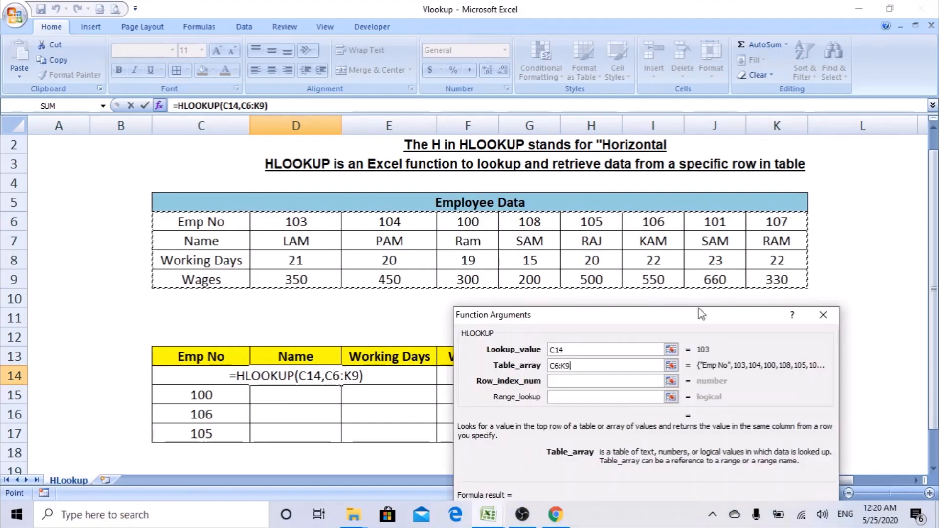
click(578, 383)
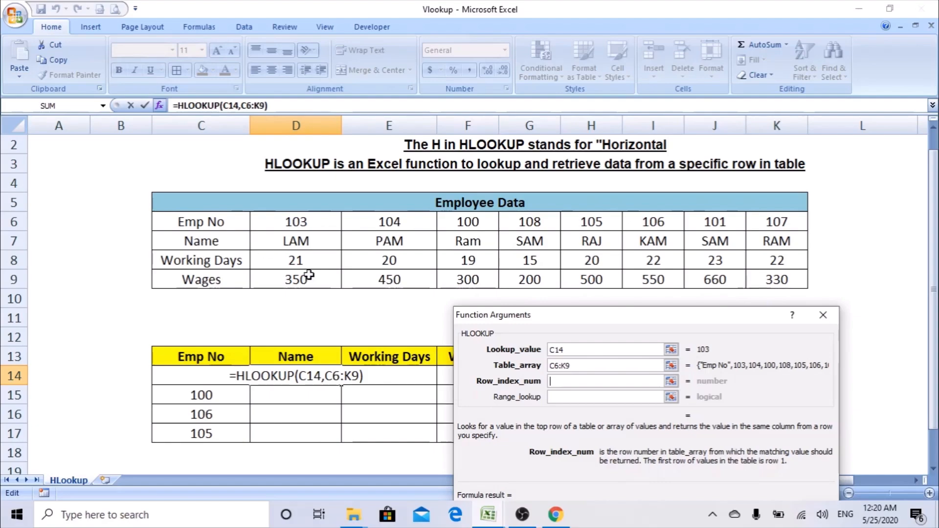
text(2)
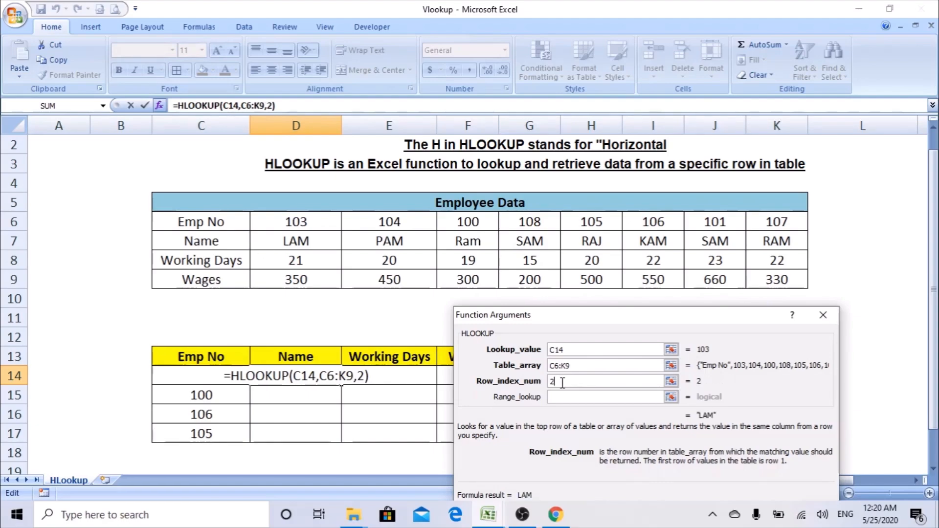
click(557, 396)
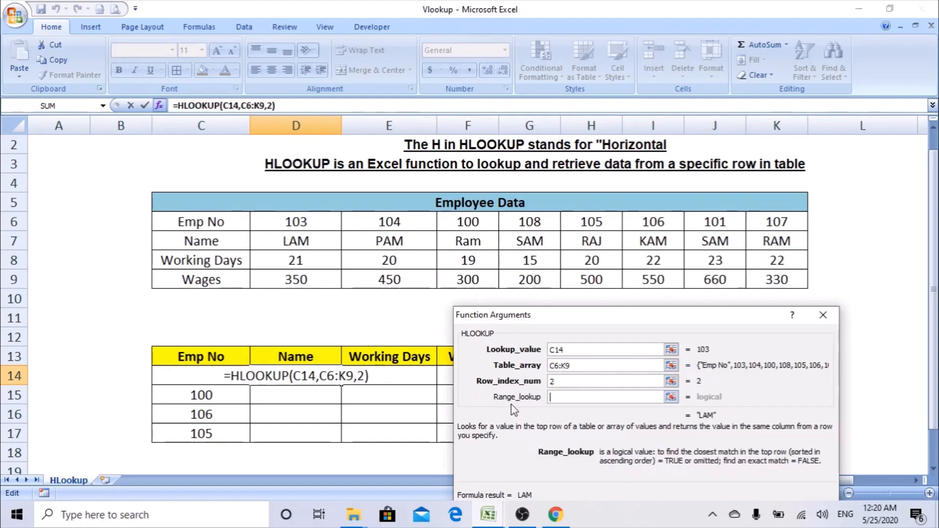
drag(572, 318, 460, 201)
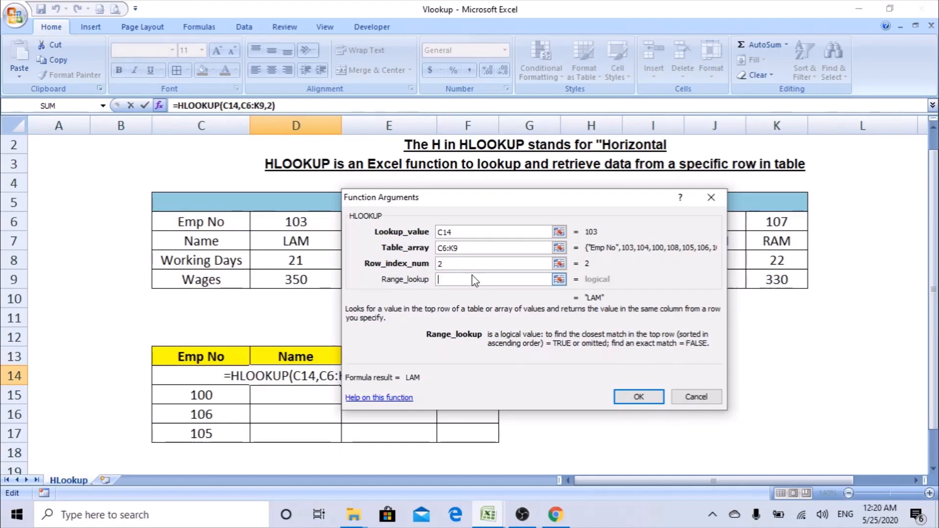
text(0)
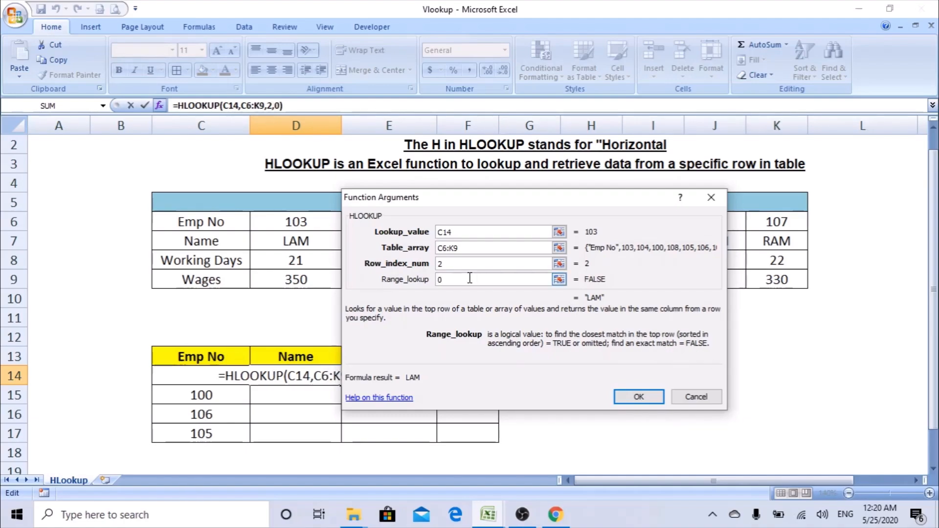
drag(618, 196, 691, 200)
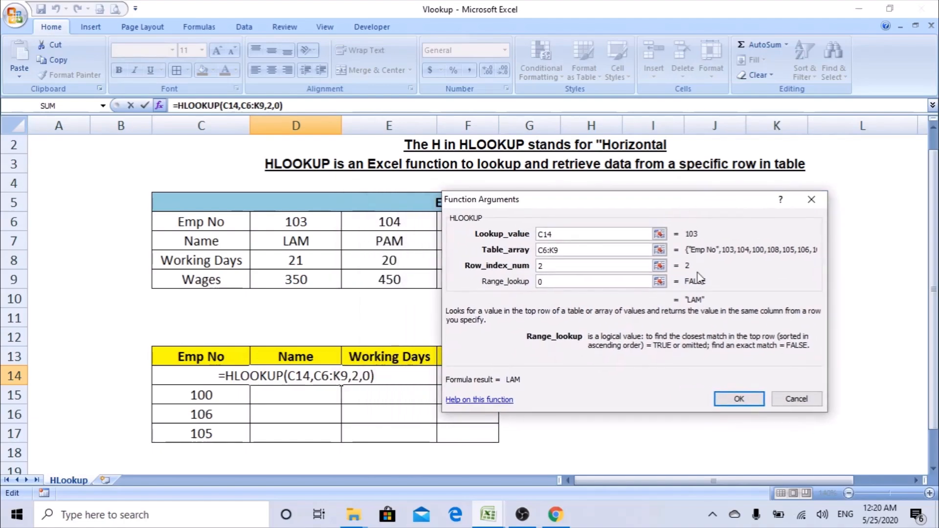
click(720, 395)
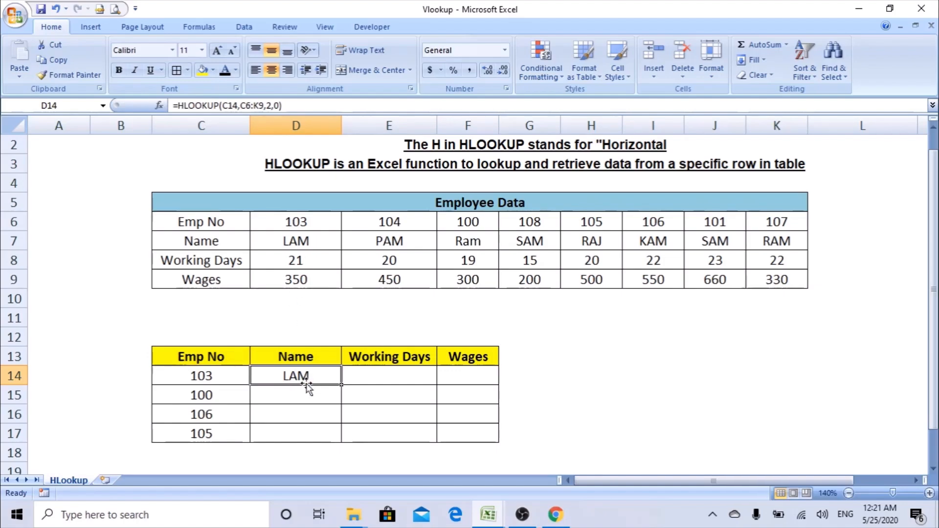
Copy D14's Name formula into D15 and inspect why it shows #N/A.
key(ctrl+c)
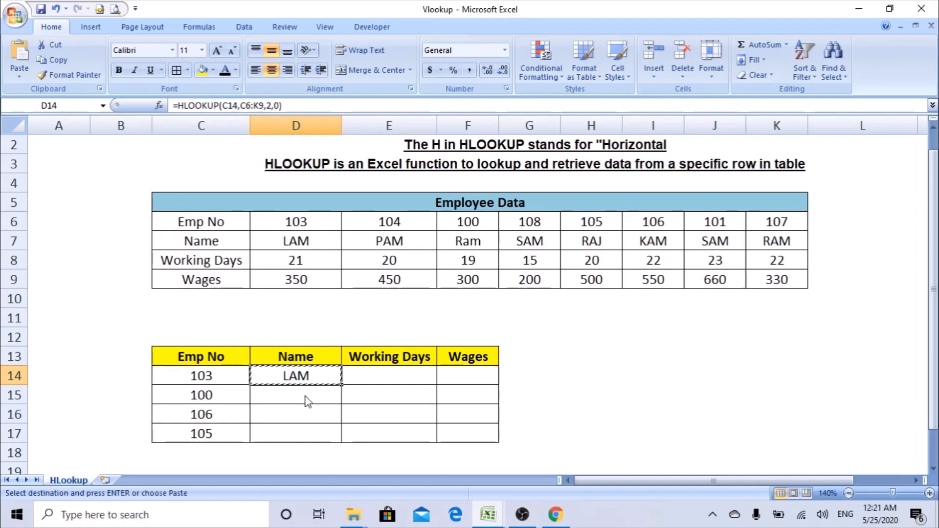
click(305, 395)
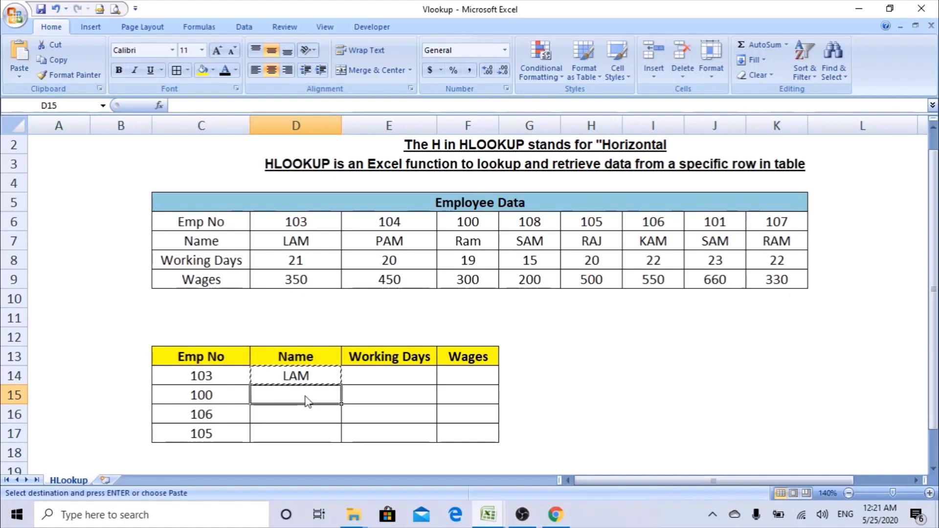
key(ctrl+v)
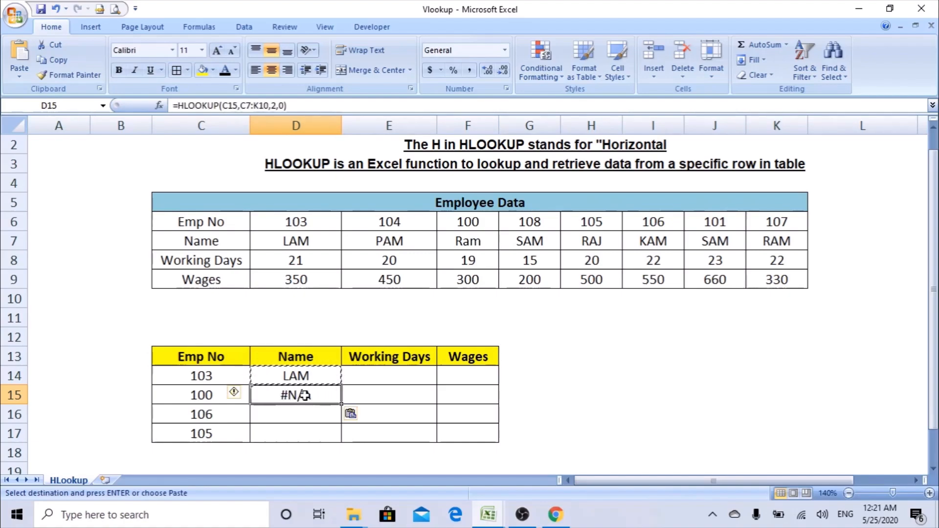
double_click(304, 395)
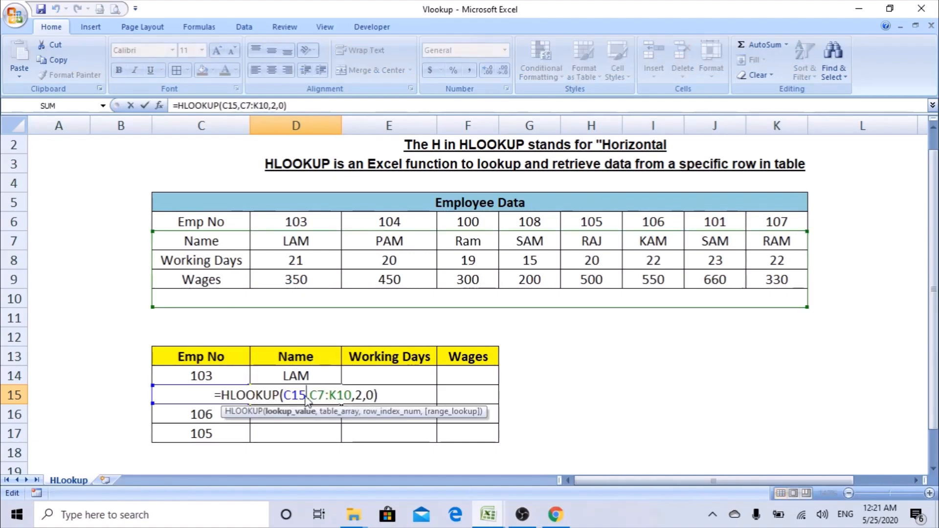
key(Escape)
Paste the formula into D16:D17 and inspect the shifted table ranges, e.g. C9:K12.
key(ctrl+c)
key(shift+Down)
key(shift+Down)
key(ctrl+v)
double_click(320, 396)
key(Escape)
click(303, 413)
double_click(308, 414)
click(305, 431)
double_click(304, 430)
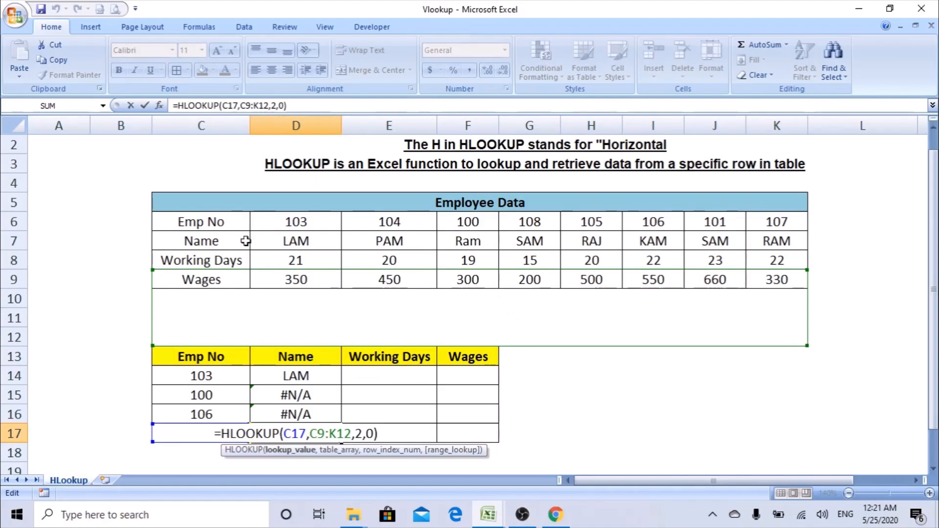
key(Escape)
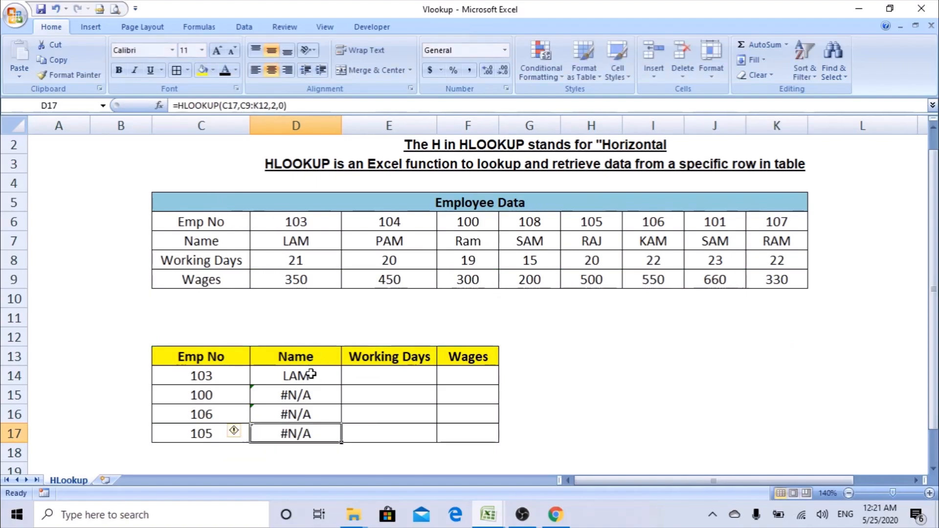
click(311, 374)
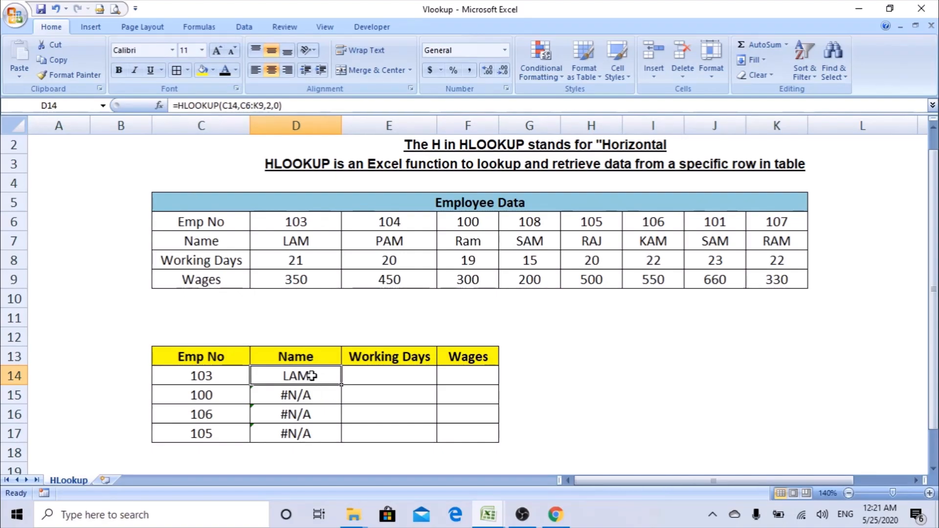
Make D14's HLOOKUP table range absolute as $C$6:$K$9 and confirm.
click(165, 110)
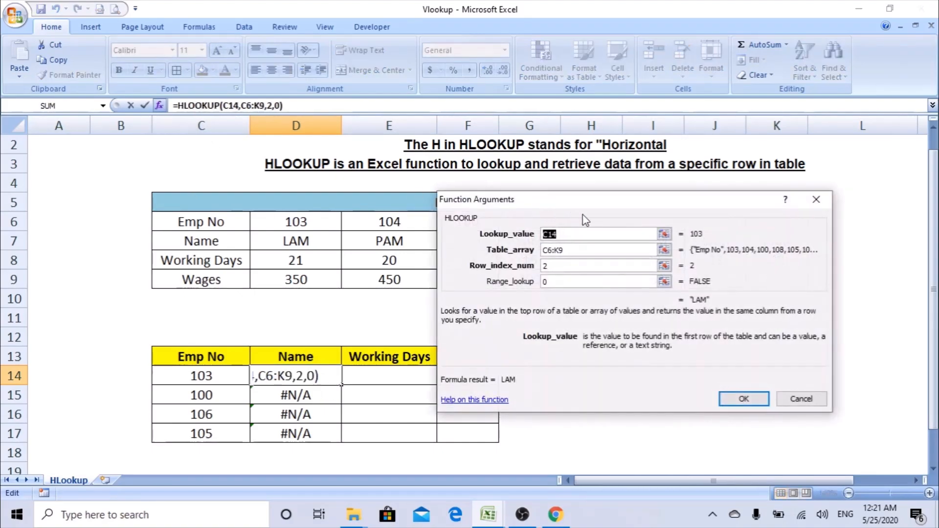
drag(583, 217, 637, 213)
click(628, 245)
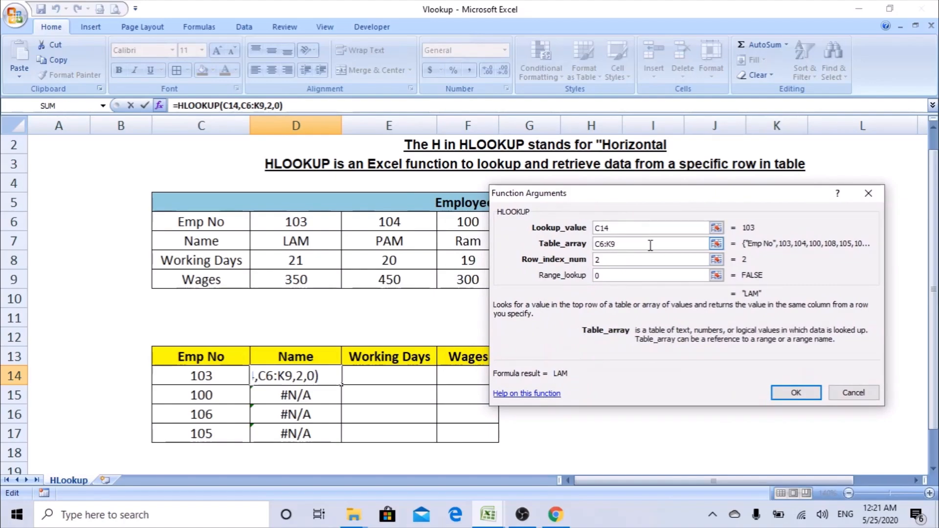
key(F4)
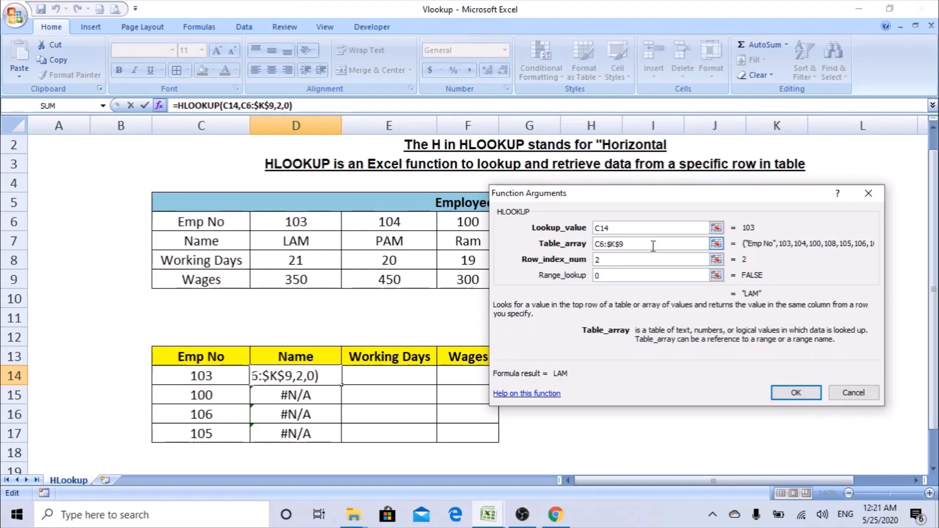
key(F4)
double_click(631, 243)
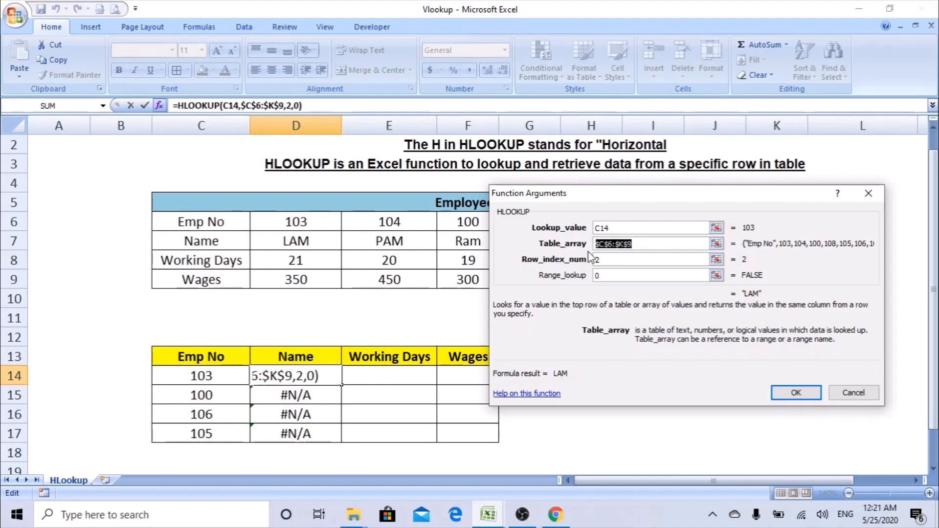
click(634, 259)
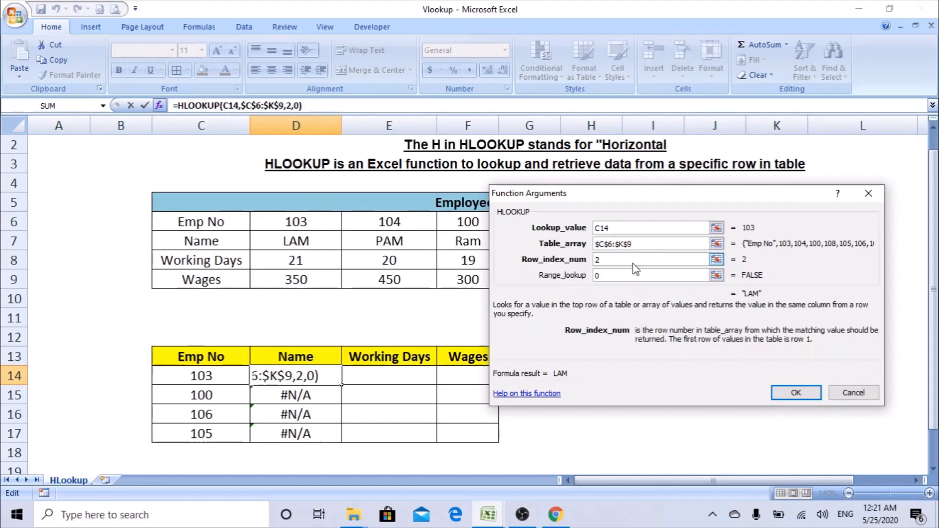
click(796, 393)
Fill D14 down to D17 (LAM, Ram, KAM, RAJ) and check each cell's formula.
drag(340, 385, 340, 437)
double_click(308, 391)
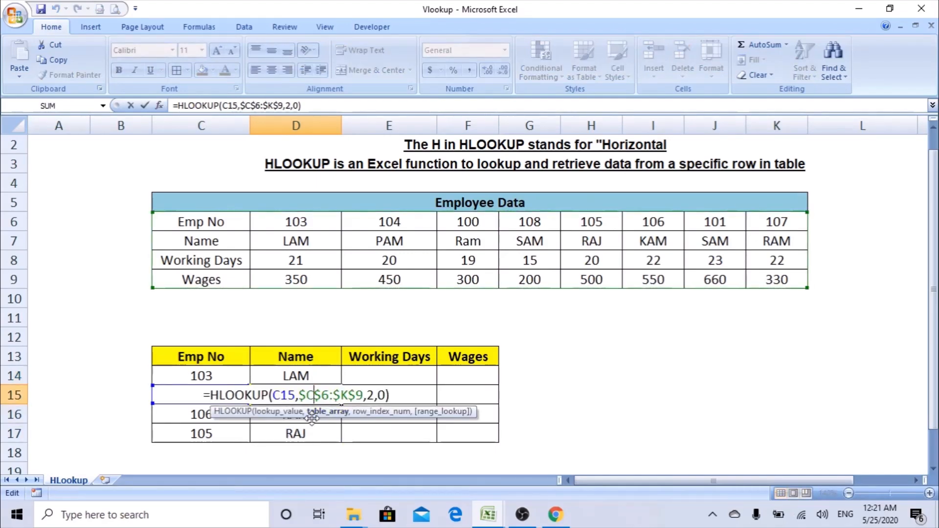
click(312, 417)
double_click(311, 417)
key(Escape)
double_click(304, 434)
key(Escape)
double_click(312, 376)
key(Escape)
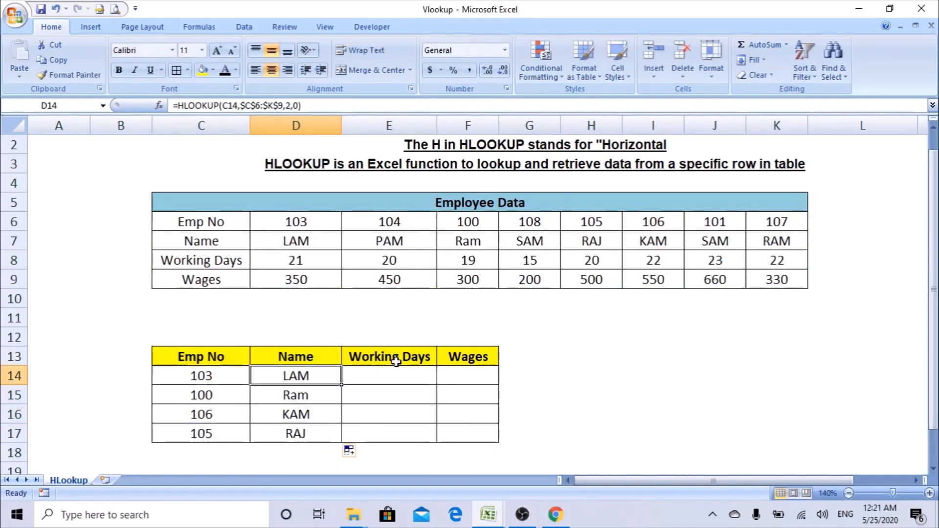
click(473, 378)
Paste D14's Name formula into Working Days E14 and inspect it.
click(384, 372)
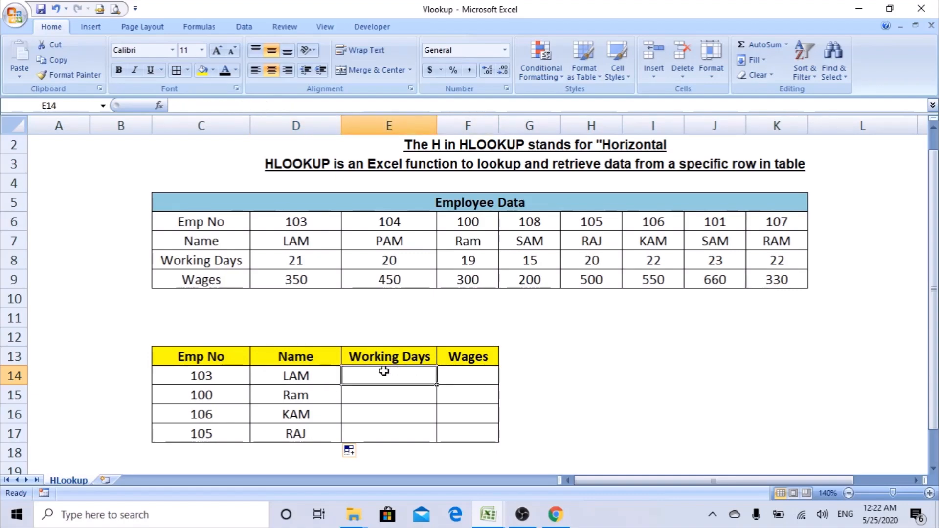
key(Left)
key(ctrl+c)
key(Right)
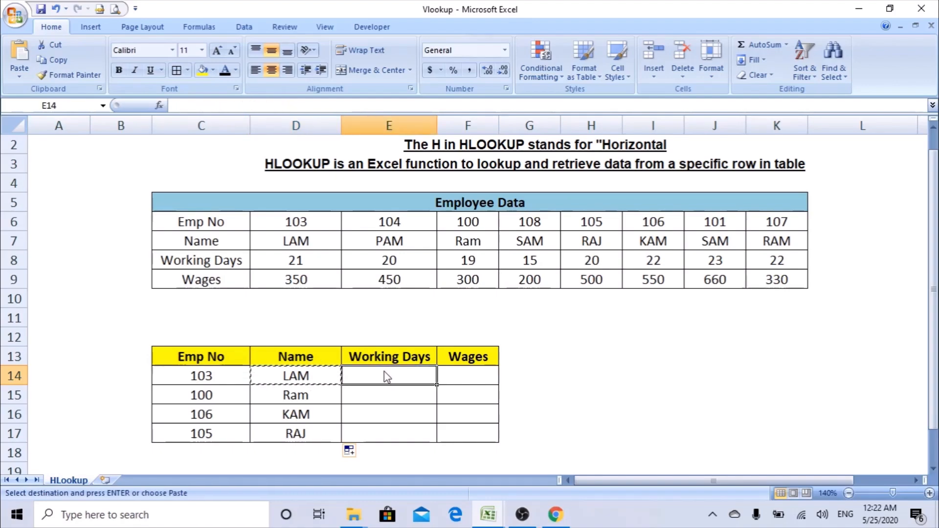
key(Return)
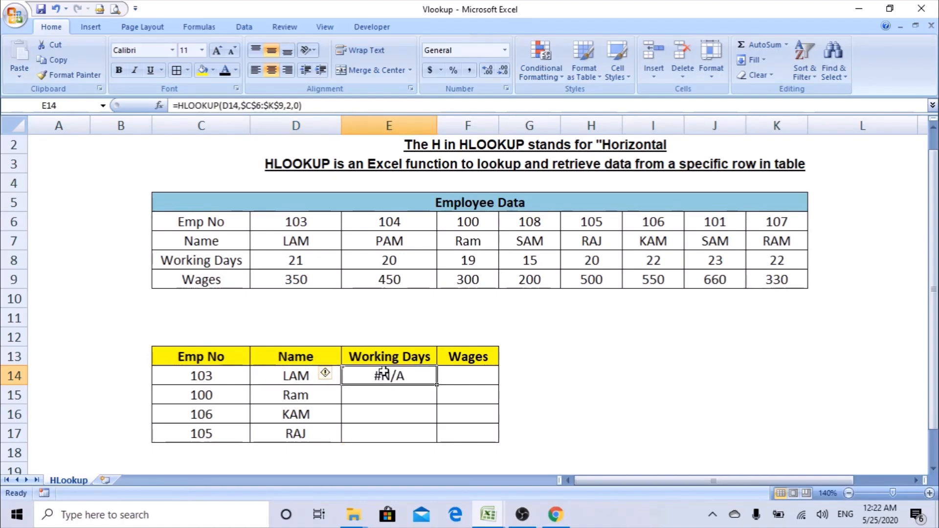
double_click(384, 373)
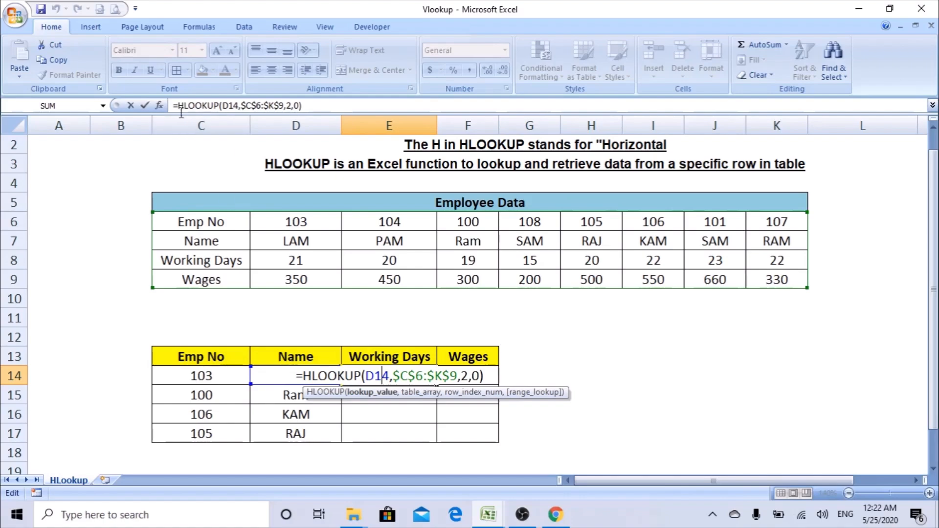
Try changing E14's lookup reference from D14 to C14, then discard the edit.
click(159, 106)
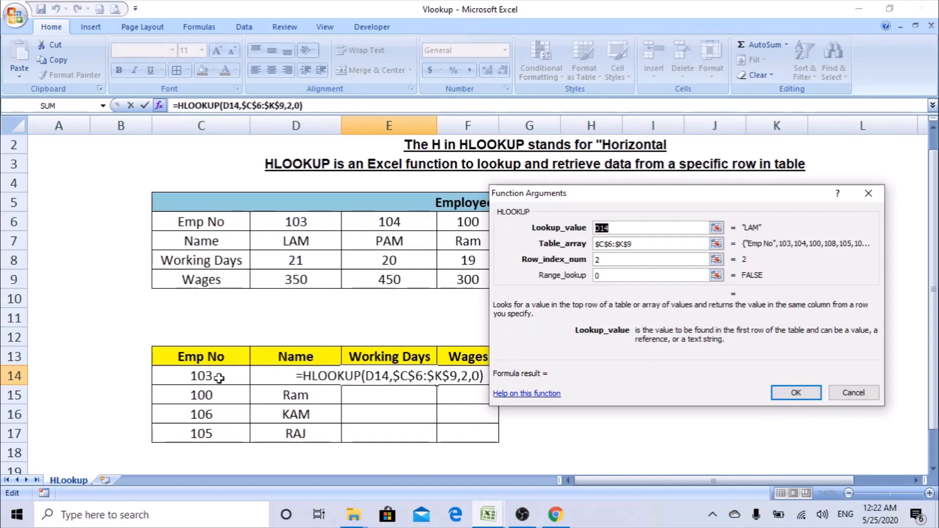
click(616, 226)
double_click(611, 224)
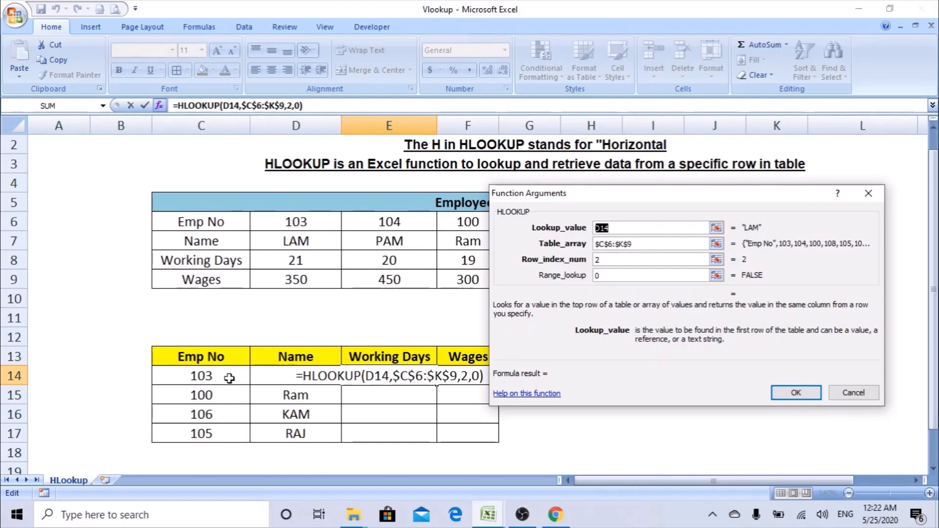
click(627, 232)
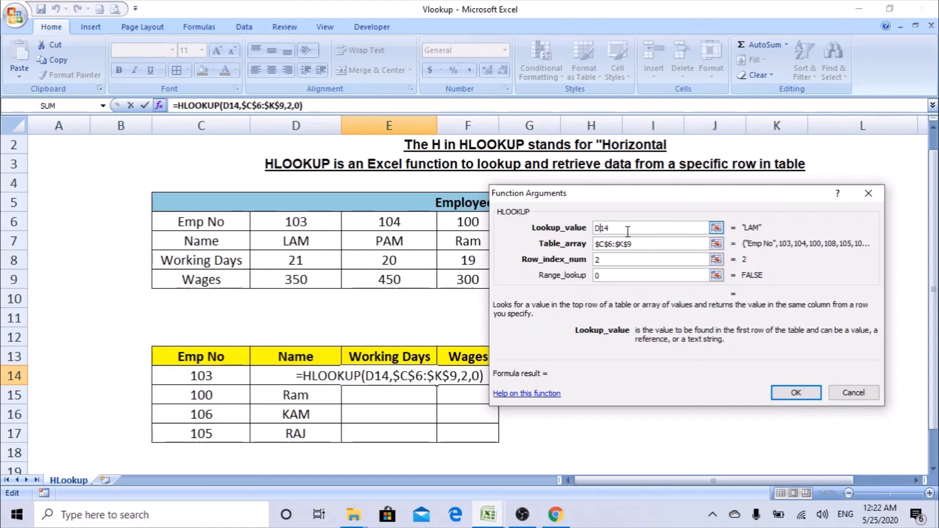
key(BackSpace)
text(C)
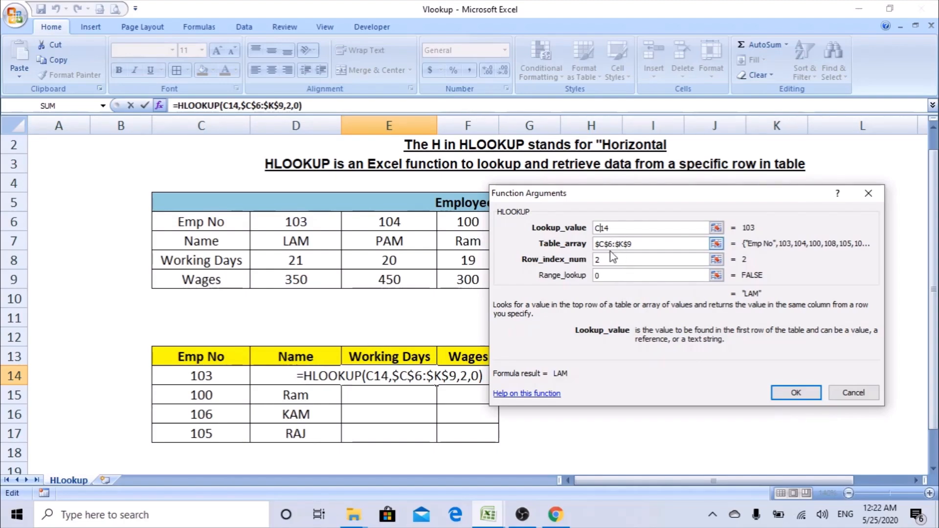
key(Escape)
Change D14's lookup value to $C14 and confirm the formula.
click(327, 374)
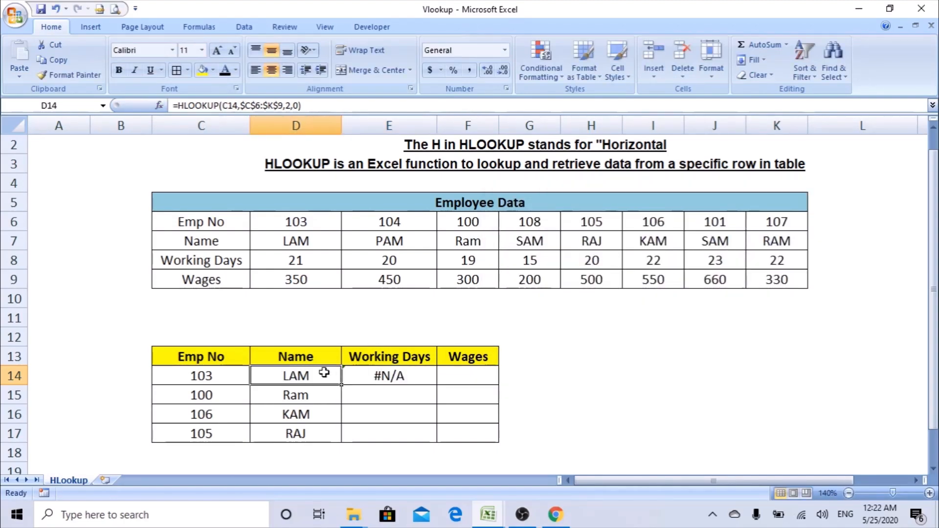
click(159, 105)
drag(599, 206, 583, 236)
click(613, 262)
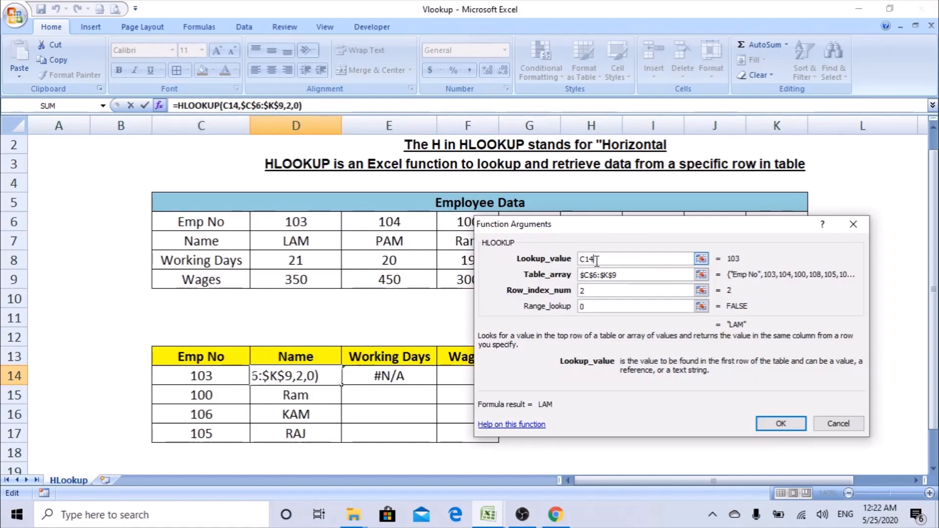
drag(596, 260, 590, 257)
text($)
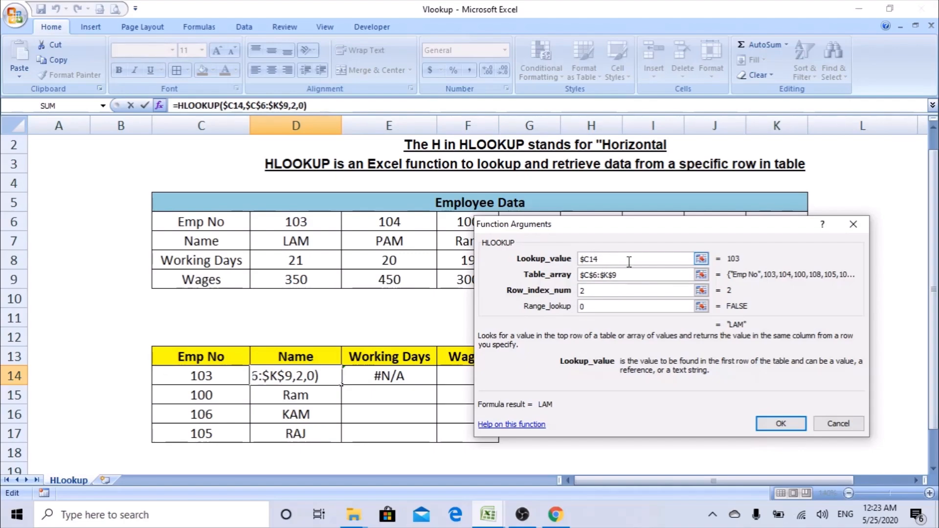
drag(586, 259, 580, 259)
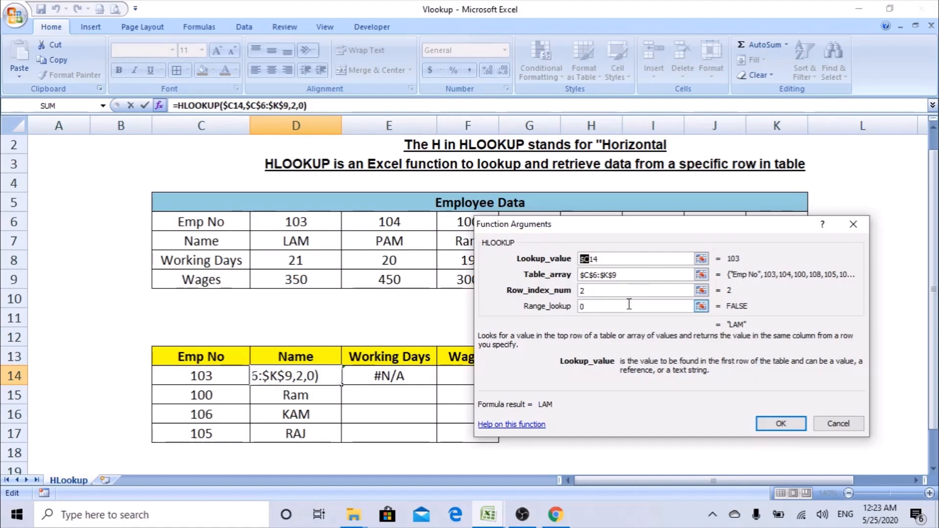
click(781, 424)
Fill the Name formula to D17, paste D14 into E14, and check Emp 103's table data.
drag(344, 385, 345, 442)
click(331, 380)
key(ctrl+c)
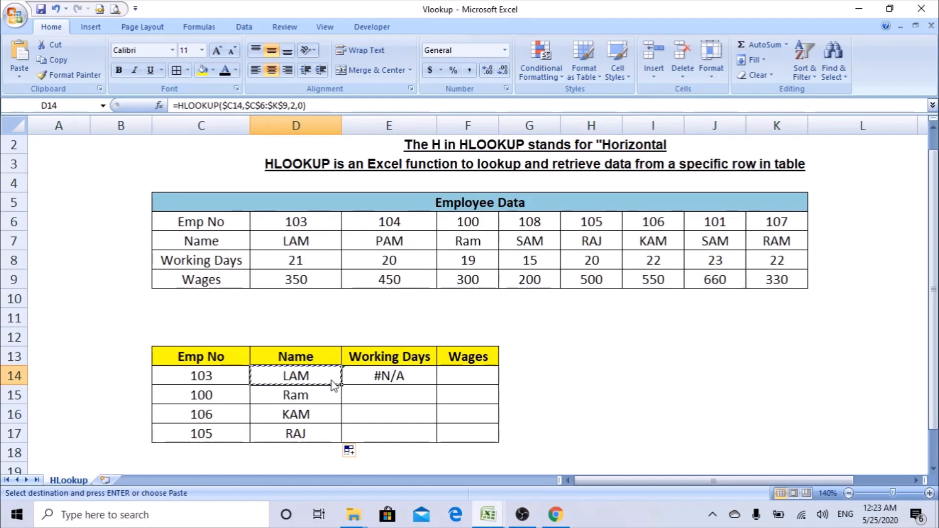
key(Right)
key(ctrl+v)
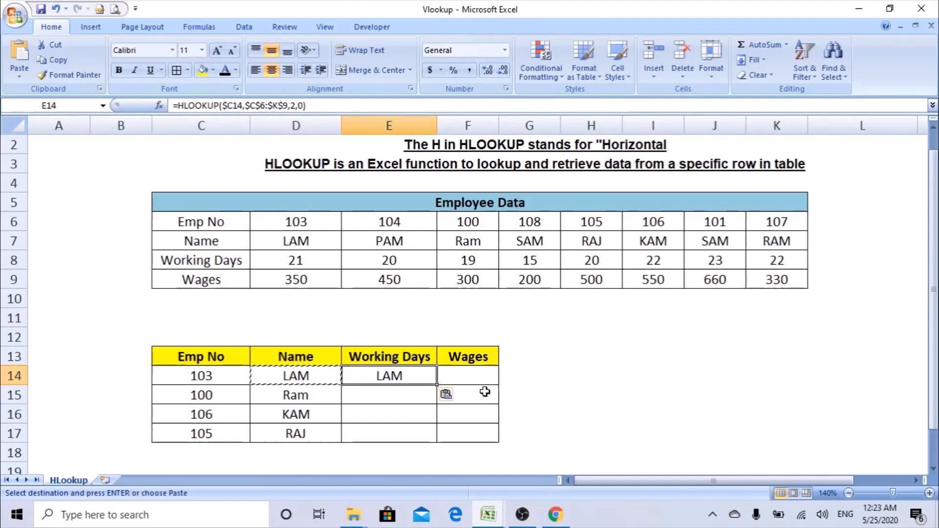
double_click(420, 376)
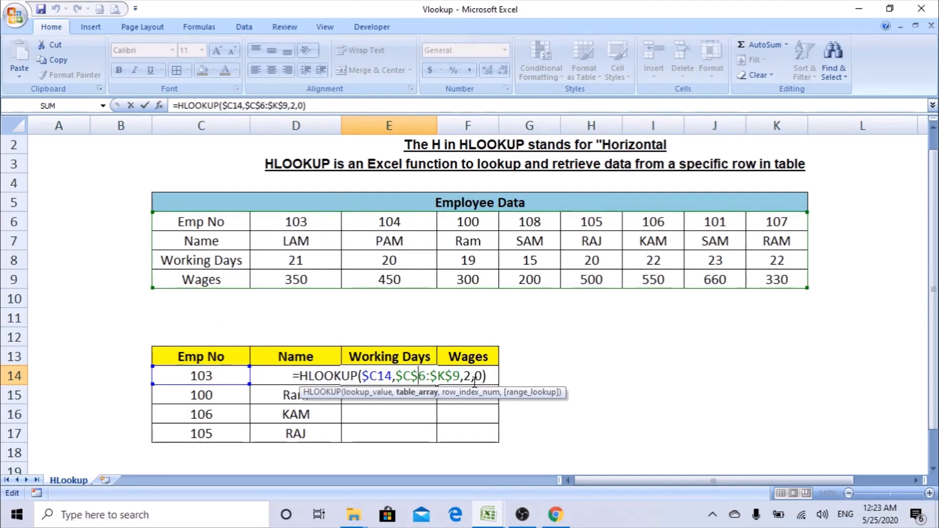
click(301, 222)
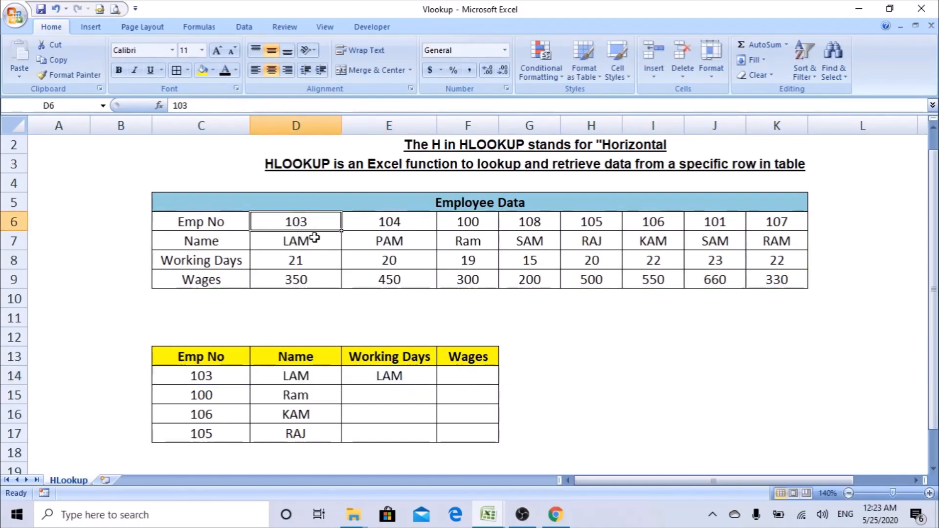
click(313, 240)
click(315, 263)
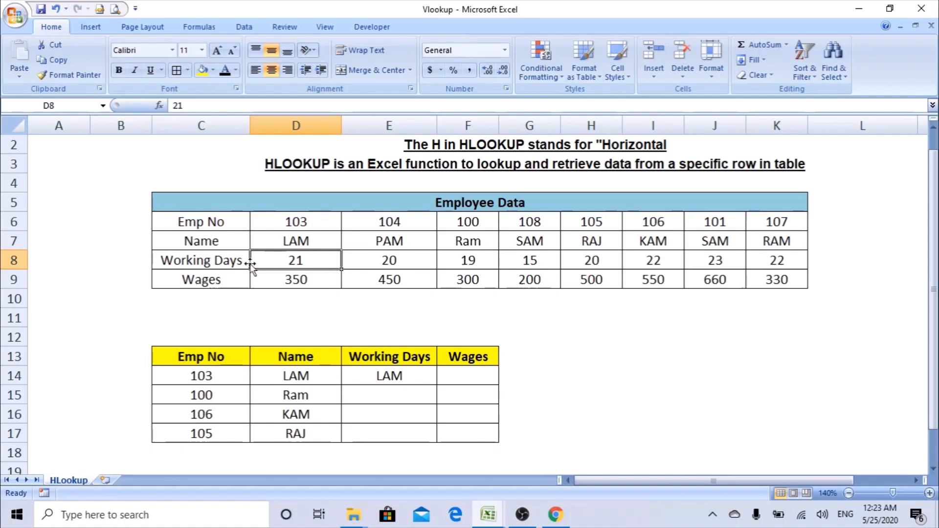
drag(301, 221, 308, 268)
Change E14's row index to 3 so it returns 21 working days.
click(408, 375)
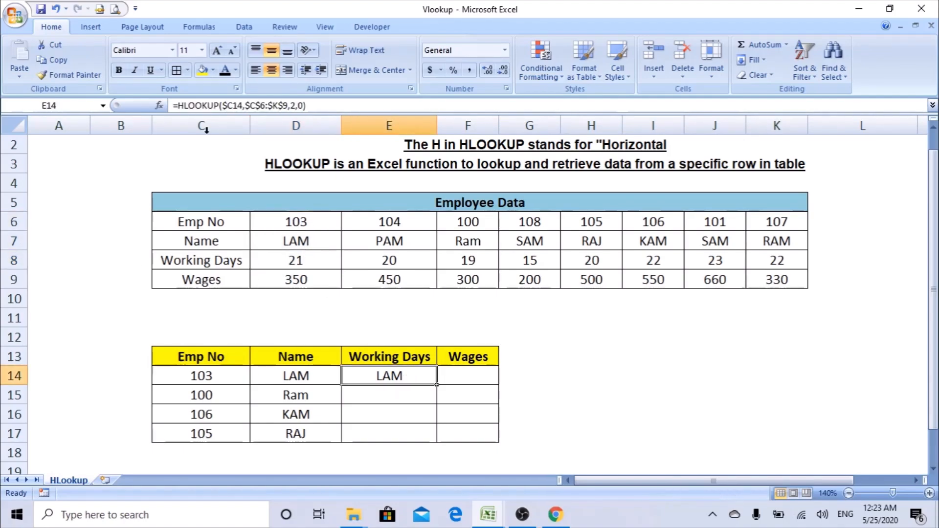
click(160, 106)
click(592, 291)
key(BackSpace)
text(3)
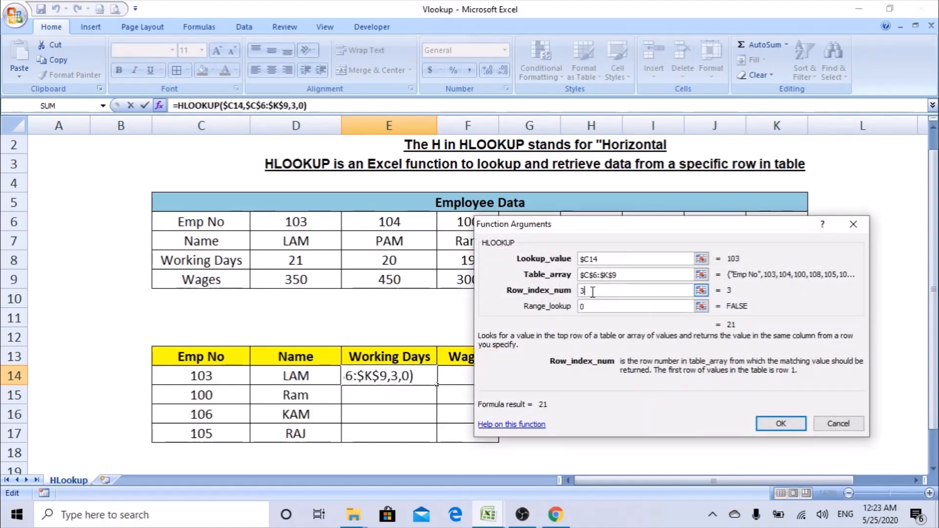
key(Return)
Fill Working Days down to E17 (21, 19, 22, 20) and copy E14 into F14.
drag(437, 386, 428, 443)
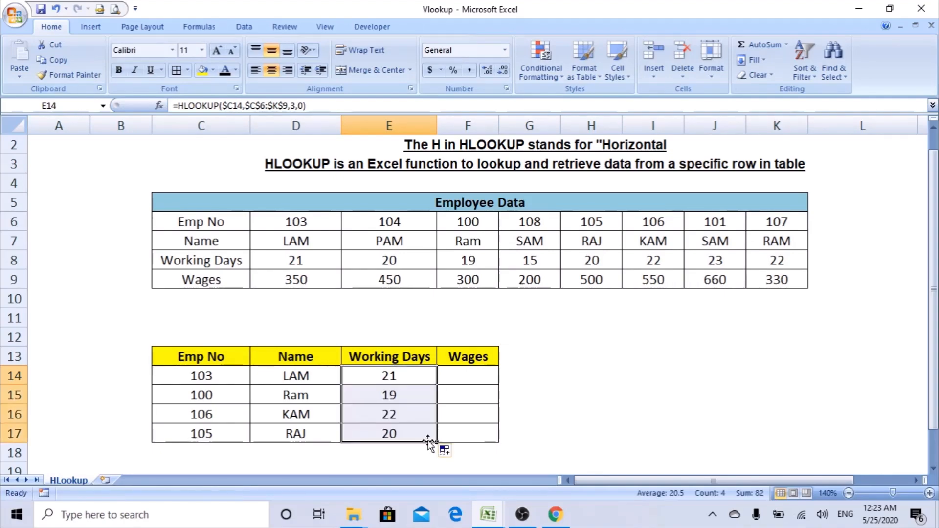
key(Up)
key(Down)
key(Down)
key(Up)
key(ctrl+c)
key(Right)
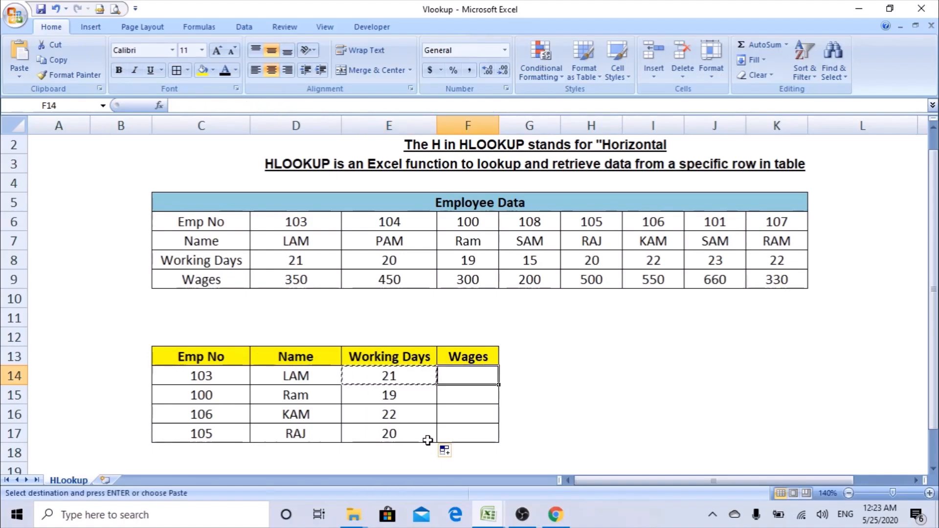
key(Return)
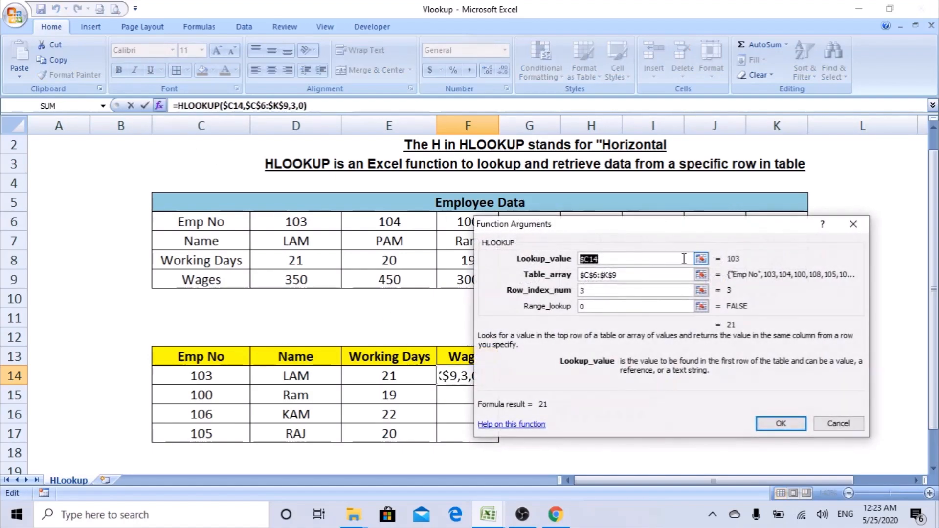
Set F14's row index to 4 and fill Wages to F17: 350, 300, 550, 500.
click(159, 105)
drag(709, 224, 735, 193)
click(660, 246)
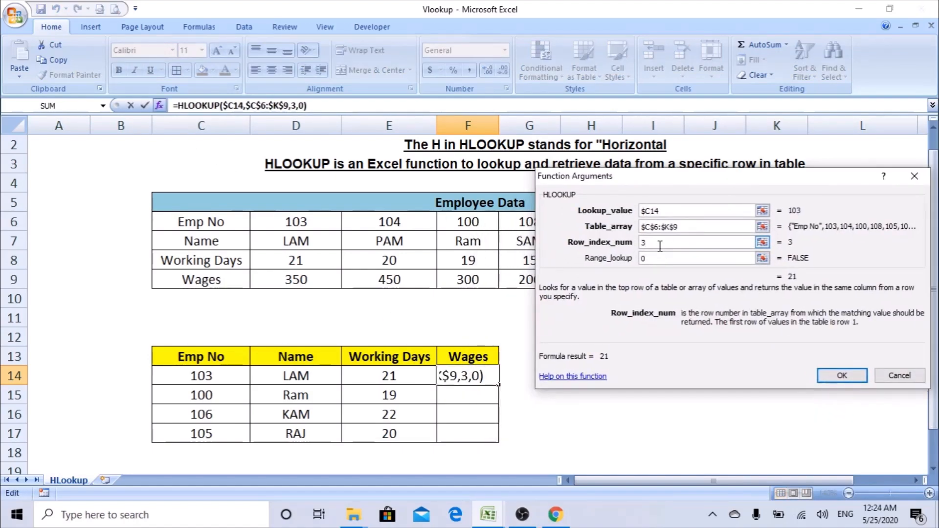
key(BackSpace)
text(4)
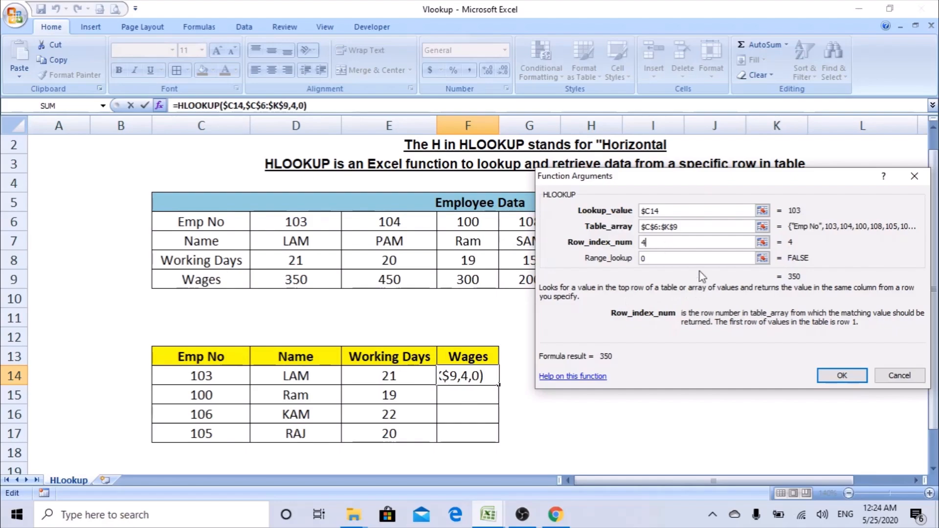
click(842, 376)
drag(499, 386, 503, 445)
click(517, 399)
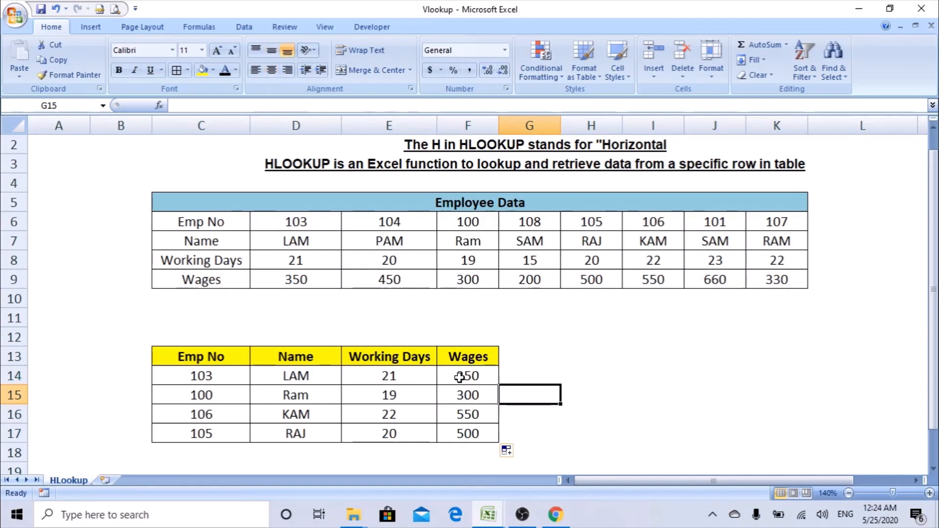
click(206, 378)
click(306, 221)
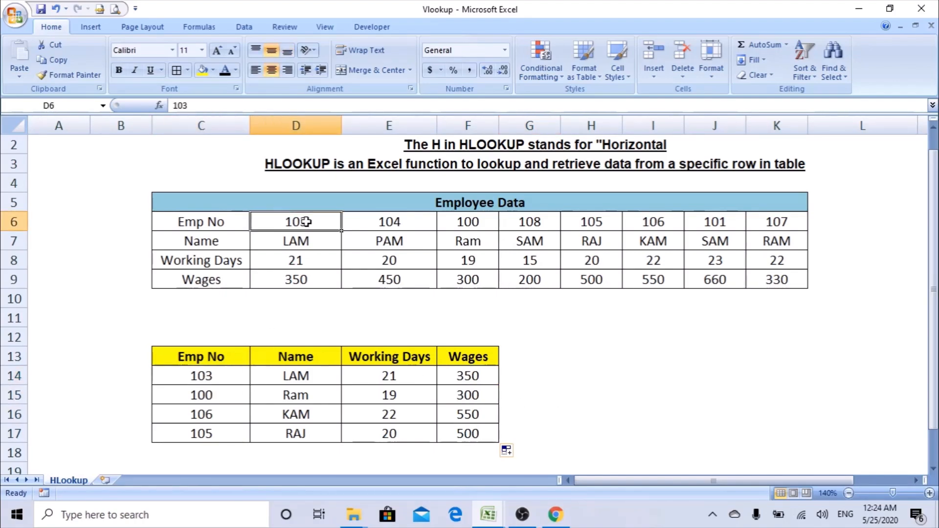
click(296, 374)
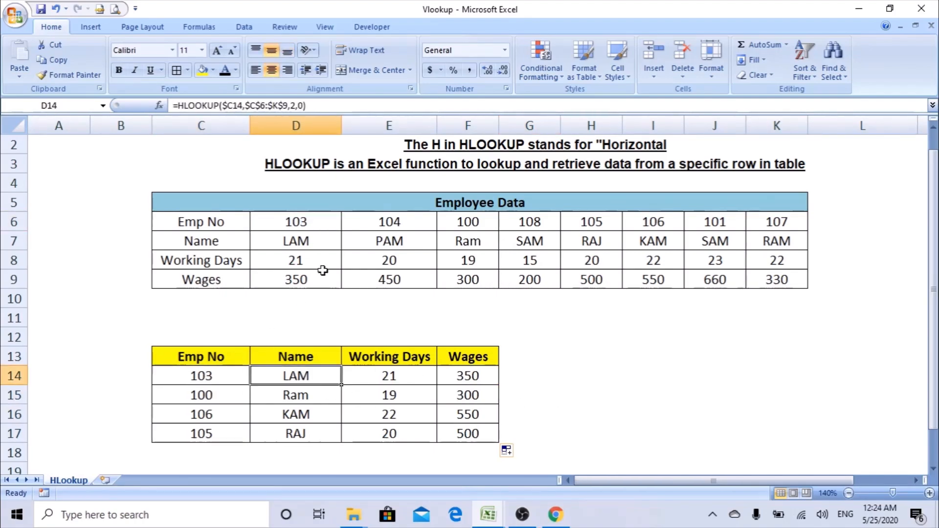
click(372, 375)
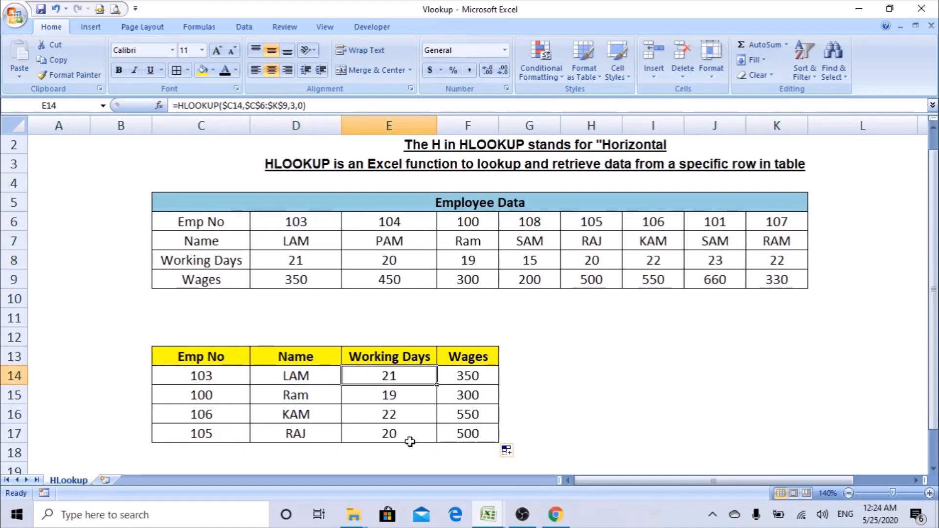
click(485, 376)
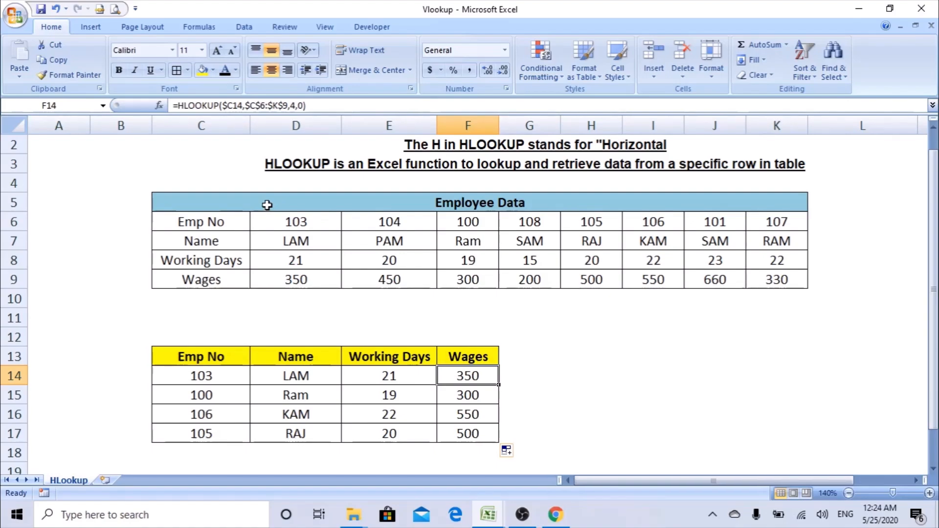
click(311, 370)
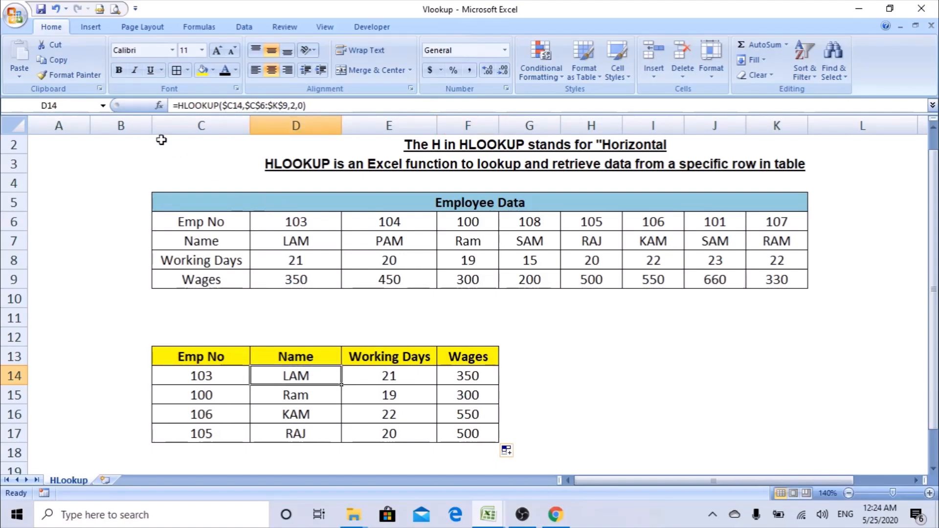
click(159, 105)
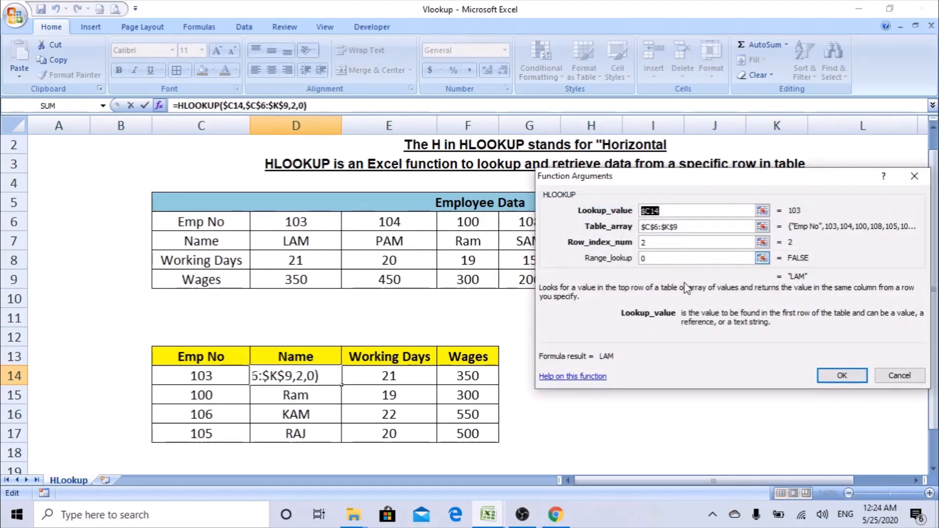
click(842, 375)
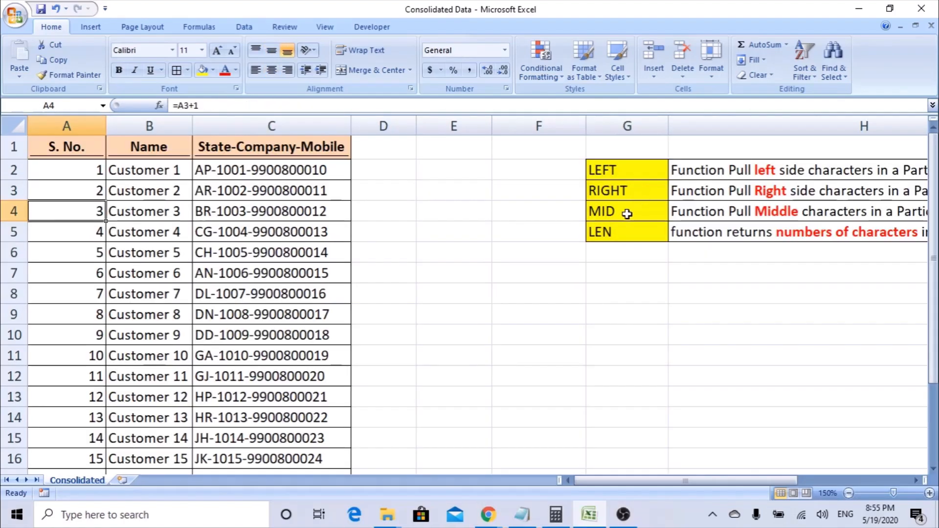
Select the existing columns A, B (Name) and C (State-Company-Mobile) in turn.
click(616, 232)
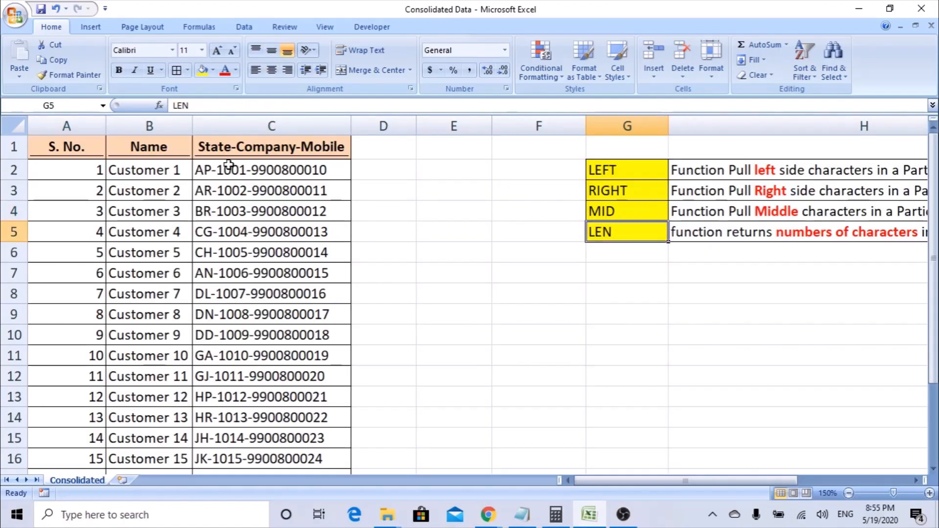
click(63, 124)
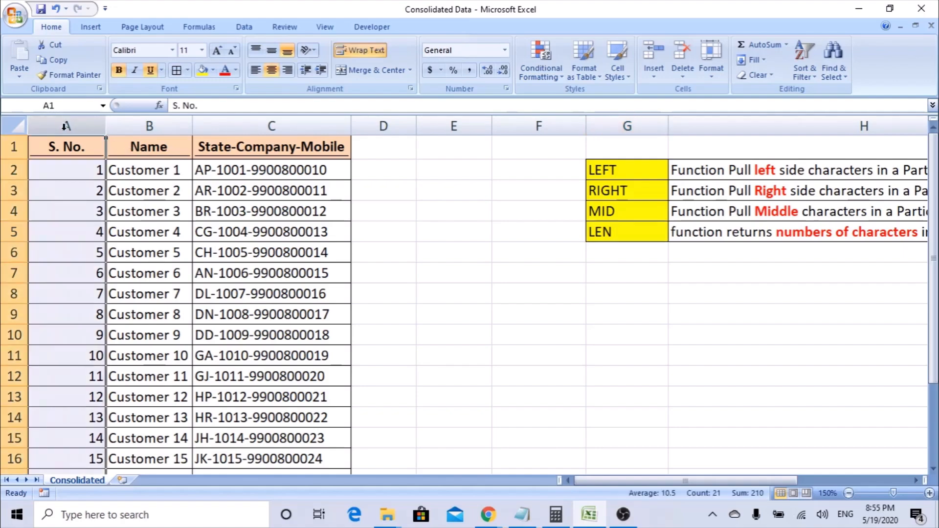
click(148, 126)
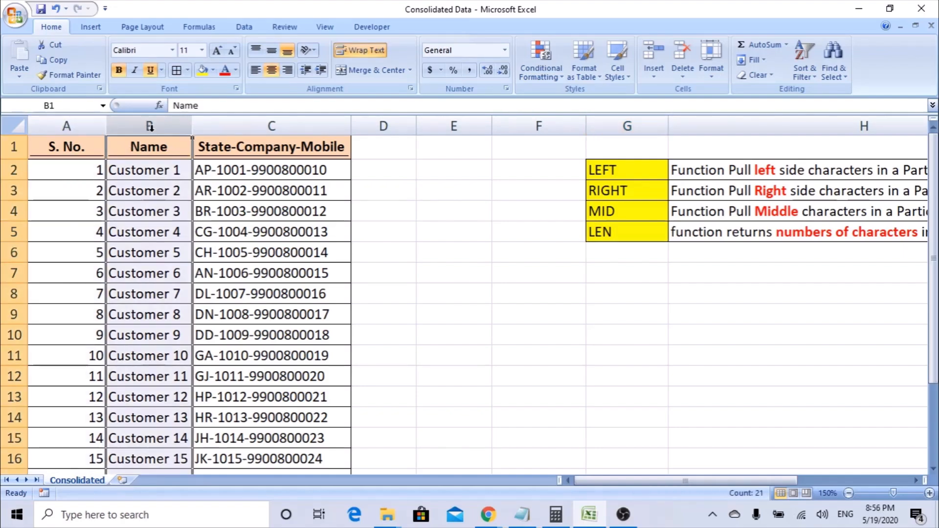
click(233, 122)
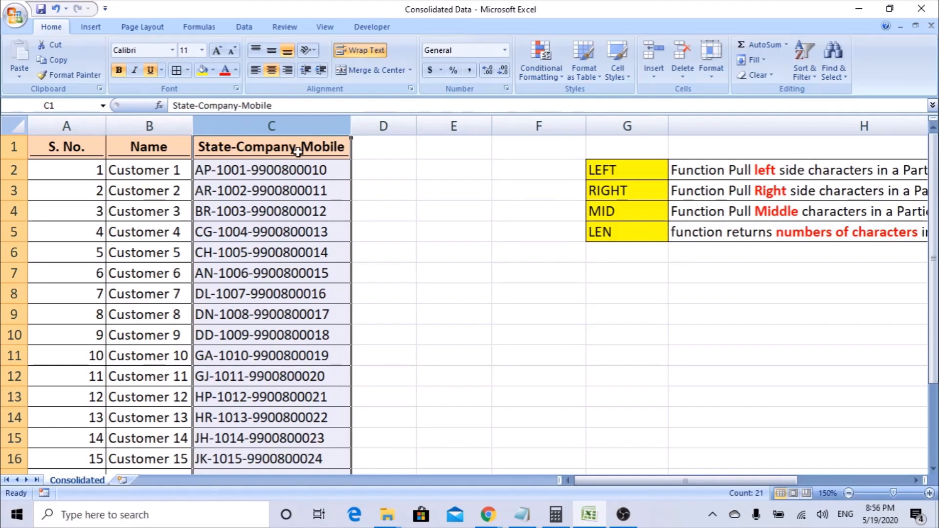
Enter the headers State, Company and Mobile in D1, E1 and F1.
click(387, 151)
text(State)
key(Tab)
text(Company)
key(Tab)
text(Mobile)
key(Return)
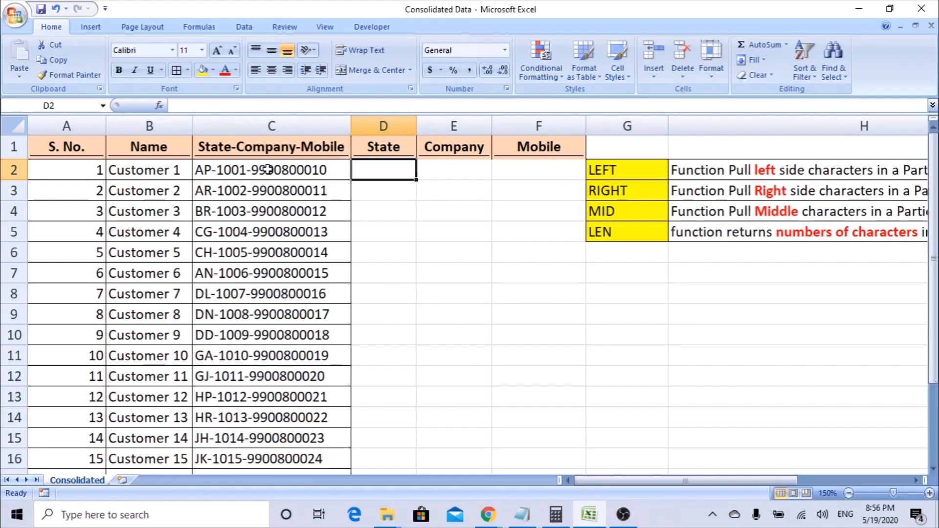
click(272, 126)
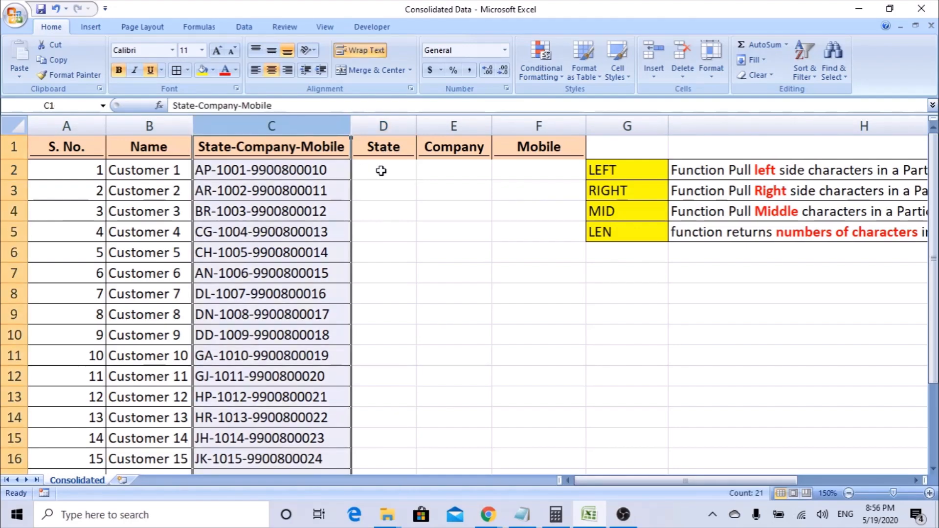
drag(619, 172, 620, 207)
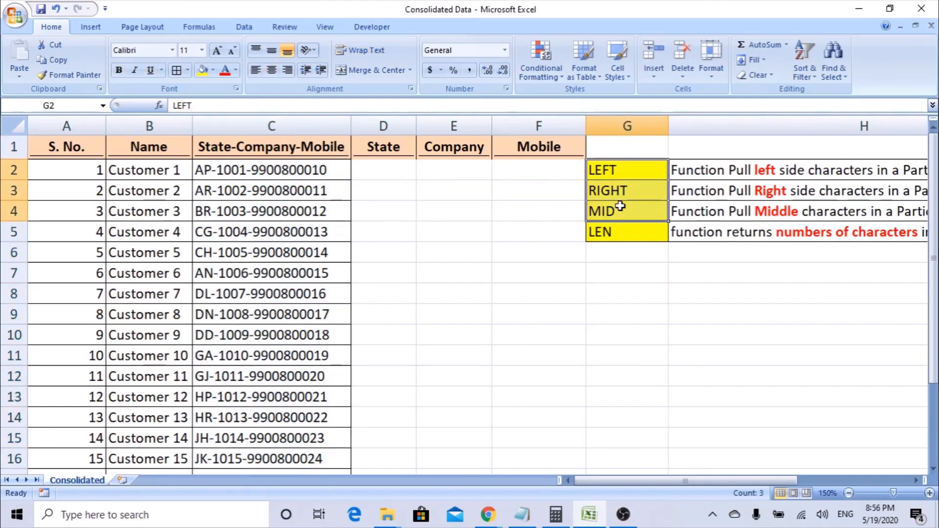
key(Right)
key(Left)
key(Down)
key(Down)
key(Down)
key(Up)
key(Up)
key(Up)
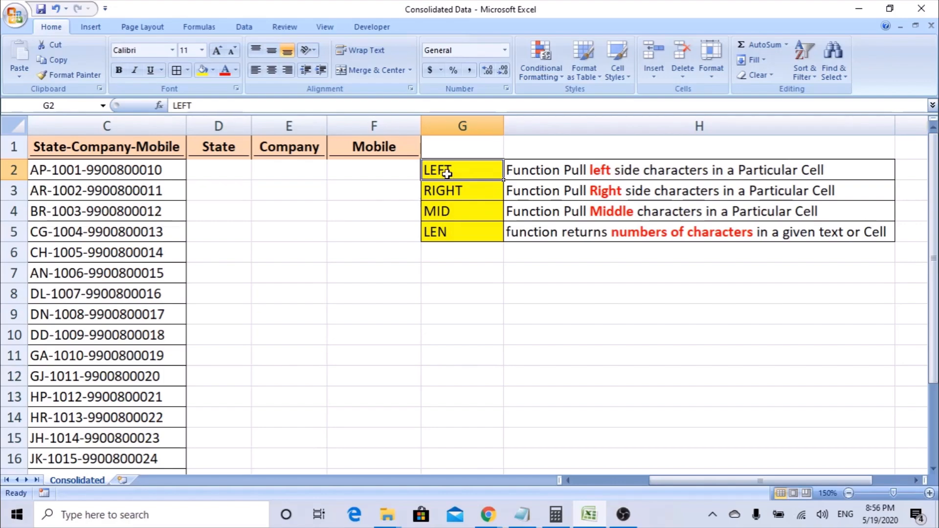
click(131, 163)
scroll(131, 163, left, 1)
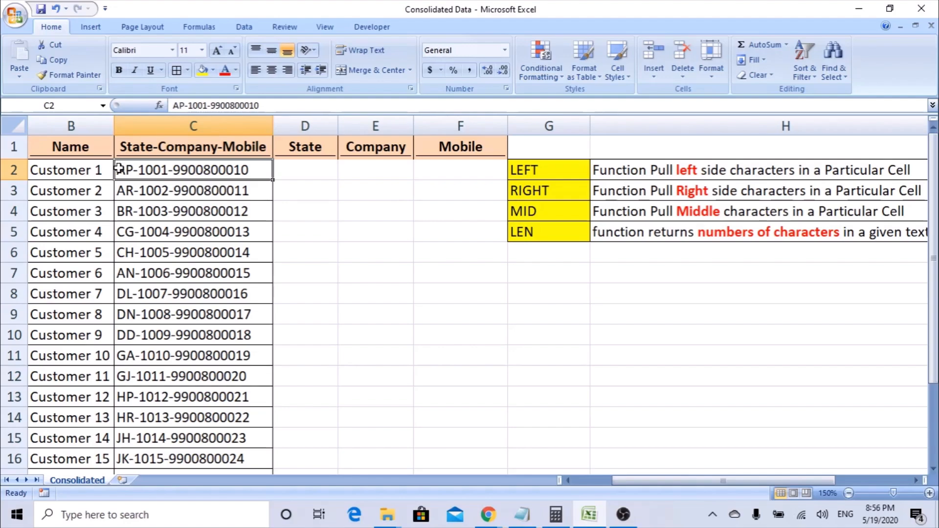
double_click(116, 169)
drag(117, 170, 253, 175)
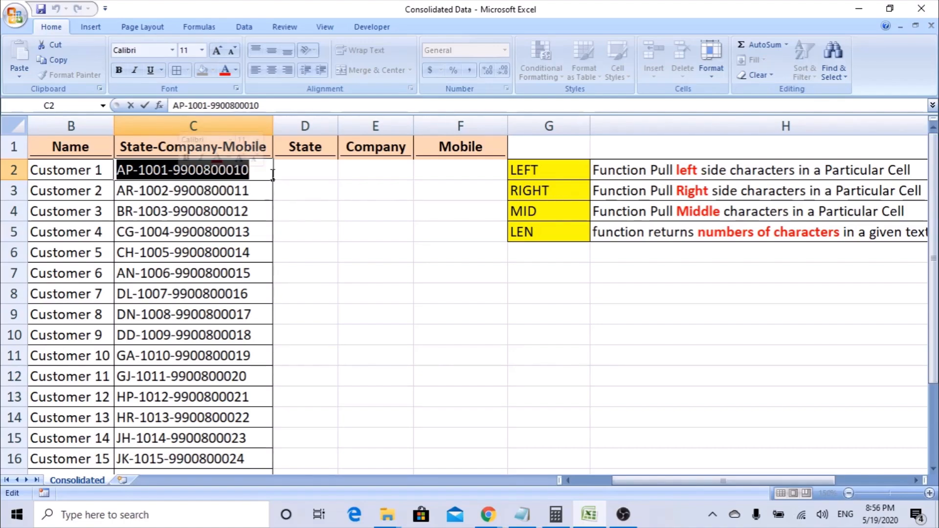
click(525, 171)
click(561, 195)
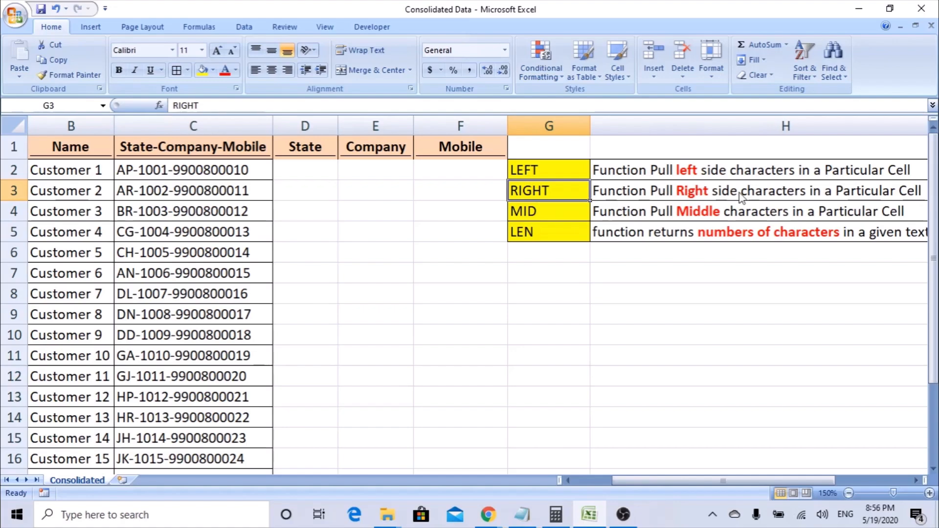
double_click(271, 170)
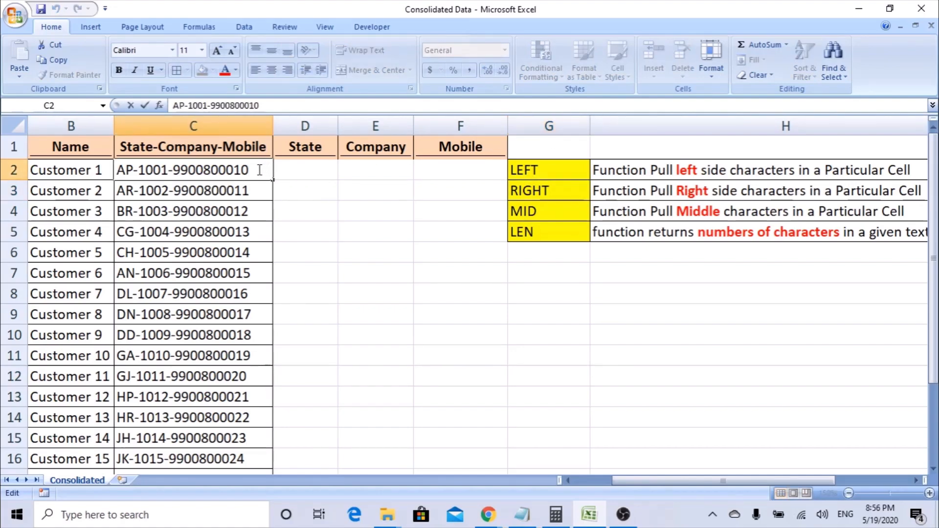
key(shift+Left)
key(shift+Left)
key(shift+Left)
key(shift+Left)
key(shift+Left)
key(shift+Left)
key(shift+Left)
key(shift+Left)
key(shift+Left)
key(shift+Left)
key(shift+Left)
key(shift+Left)
key(shift+Left)
key(shift+Left)
key(shift+Left)
key(shift+Left)
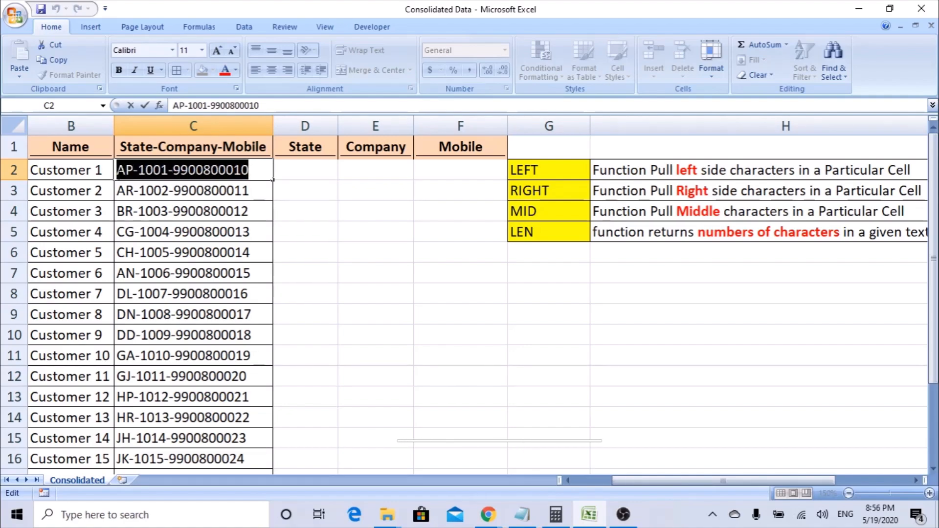
click(387, 191)
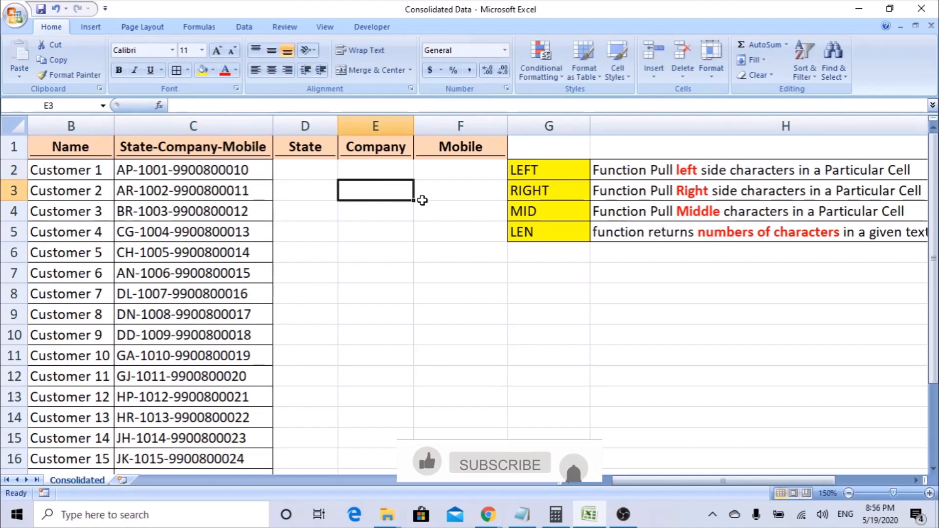
click(525, 210)
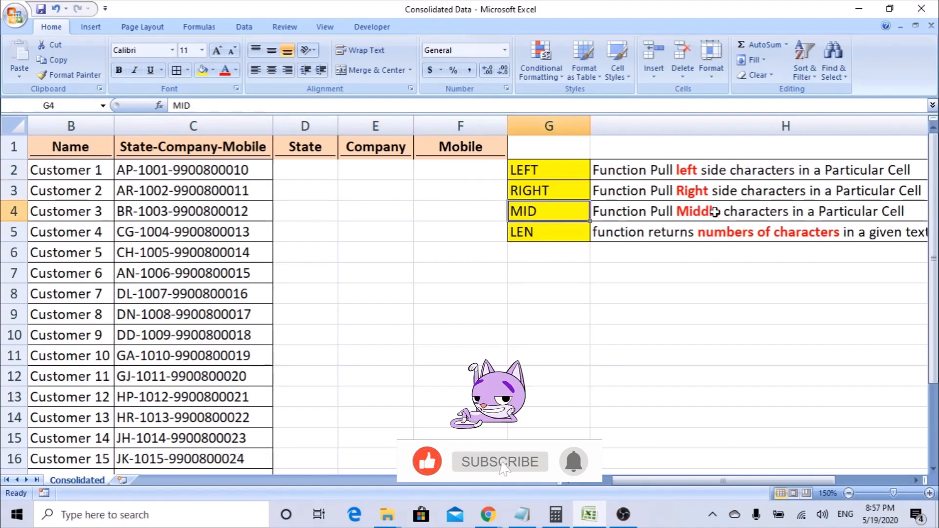
double_click(135, 170)
drag(133, 169, 113, 170)
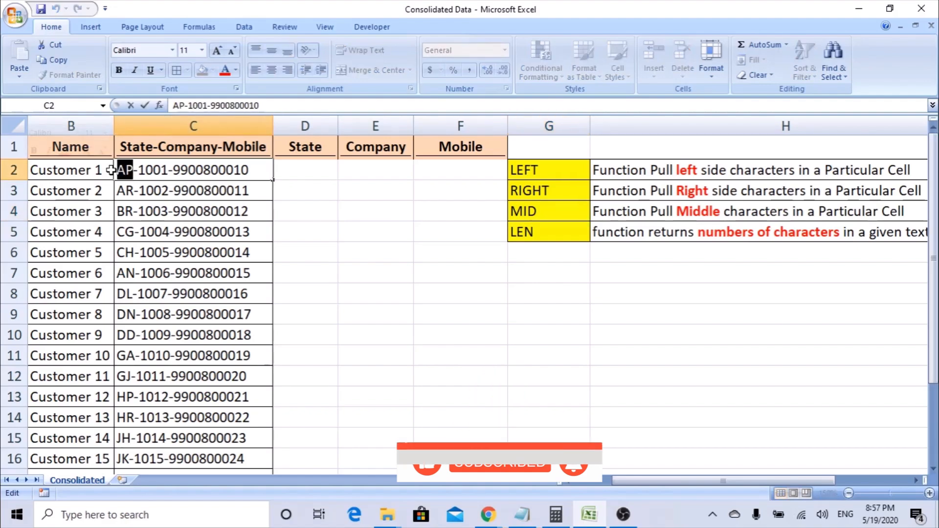
click(235, 172)
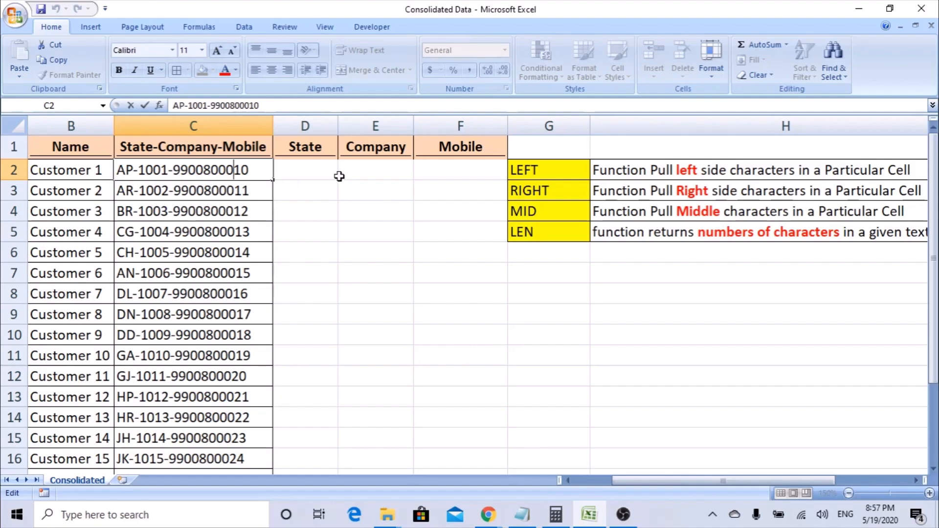
click(342, 175)
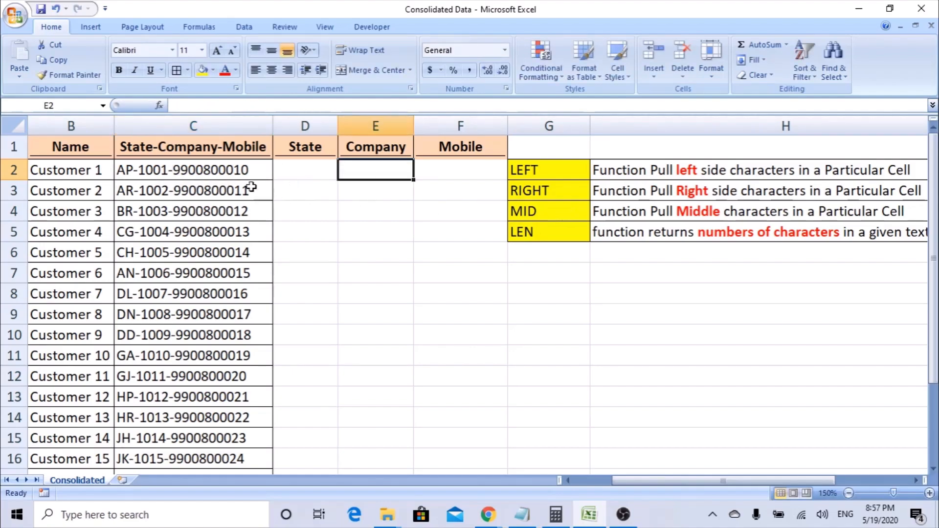
click(520, 209)
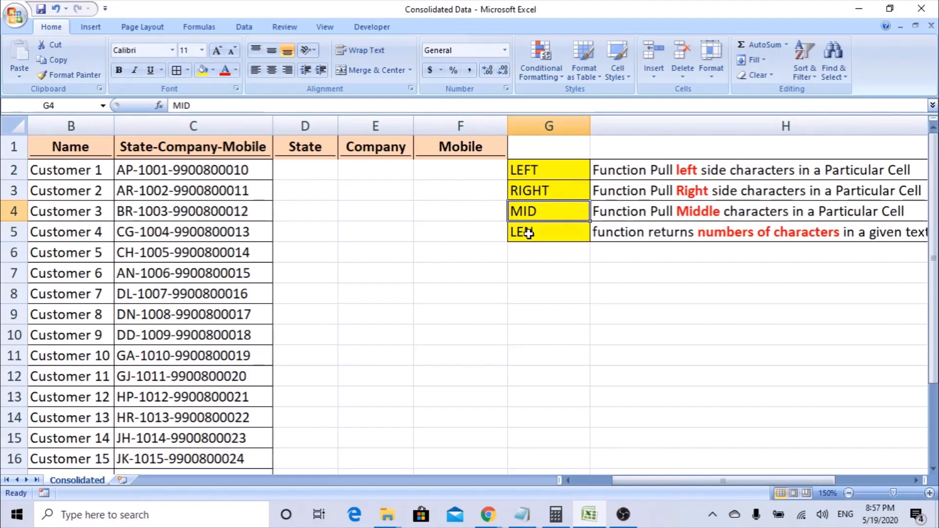
click(526, 232)
click(620, 232)
key(Right)
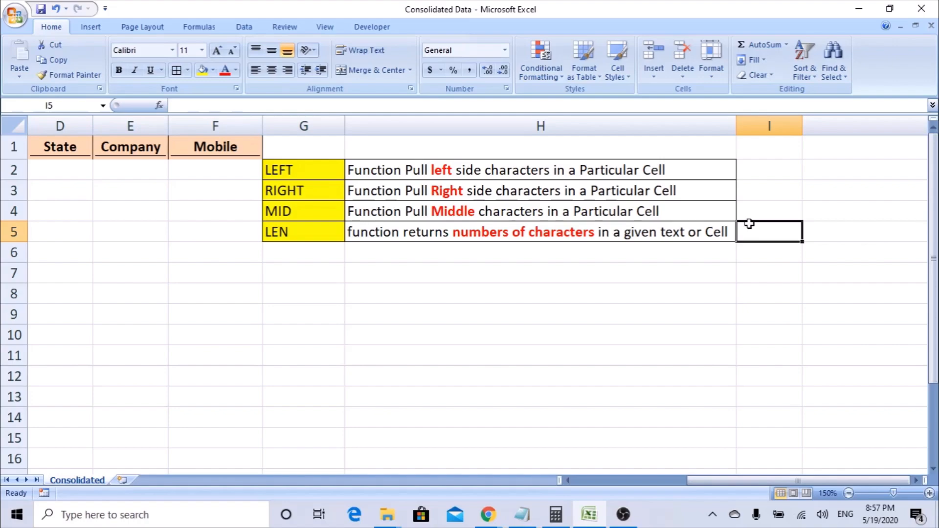
key(Left)
key(Left)
key(Left)
key(Left)
key(Left)
key(Left)
key(Left)
key(Up)
key(Up)
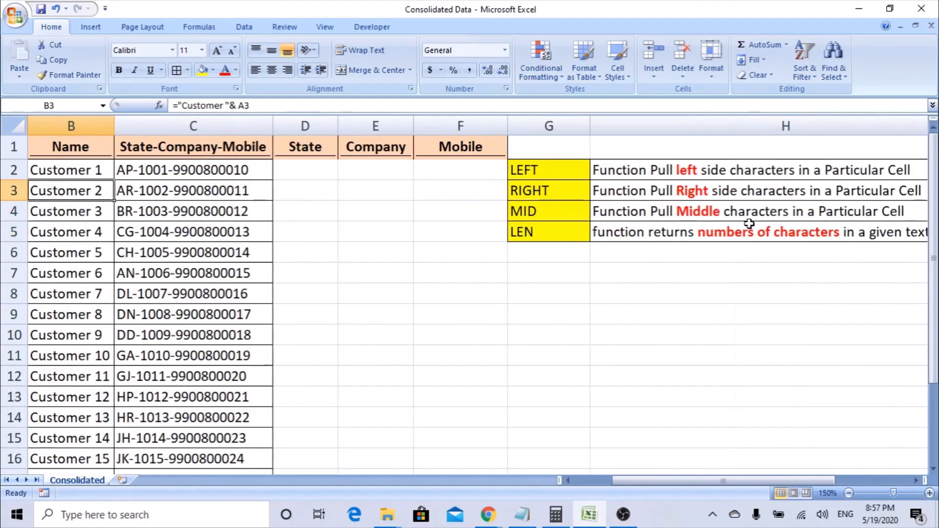
key(Up)
key(Right)
key(Right)
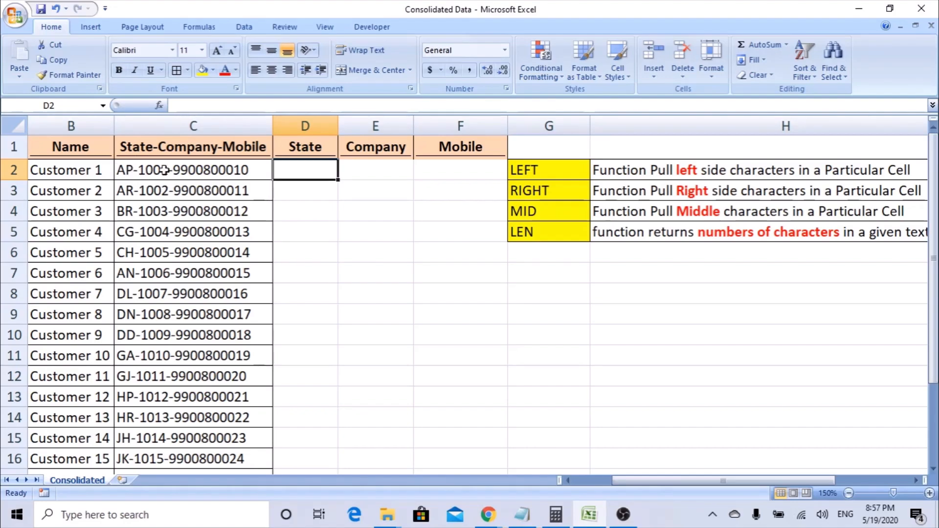
click(197, 170)
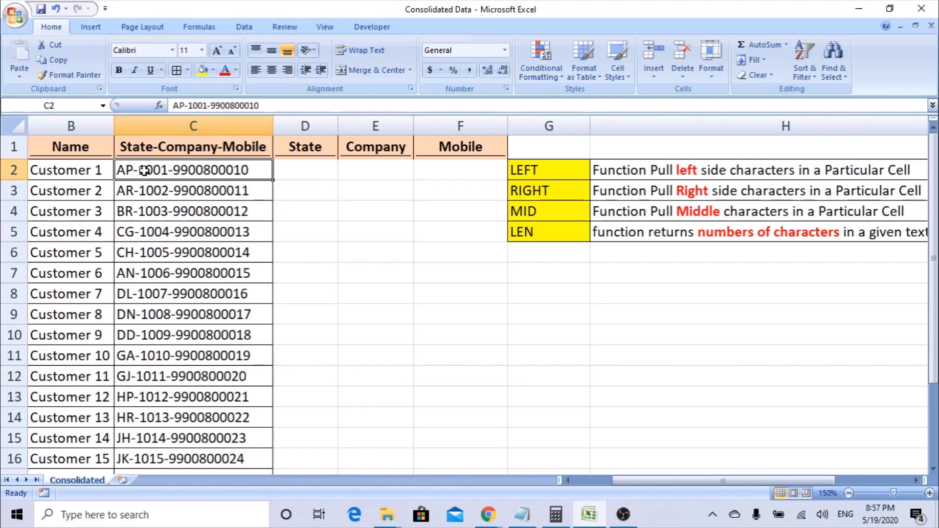
click(309, 173)
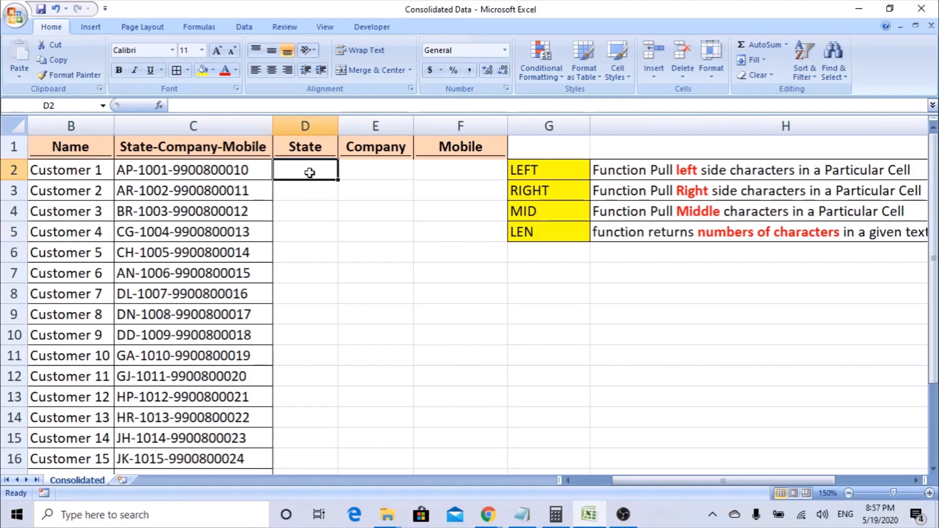
click(242, 172)
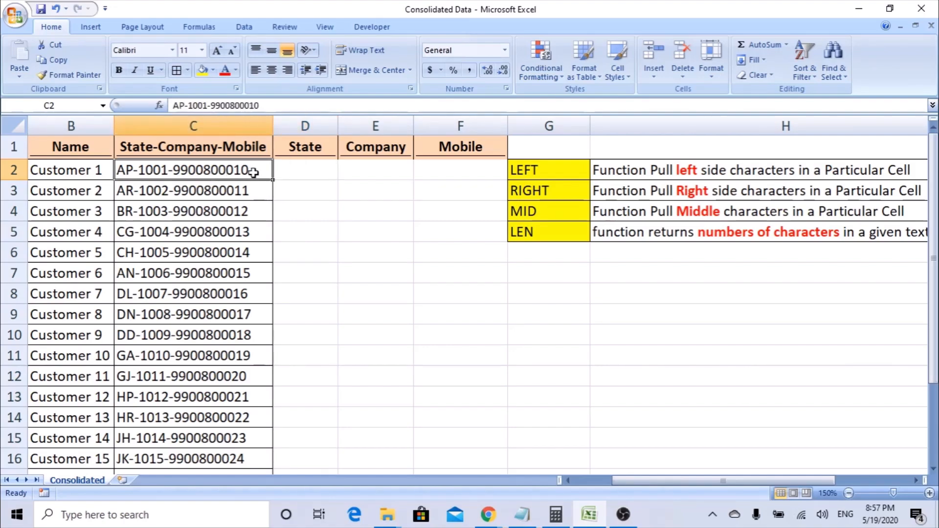
key(Left)
key(Left)
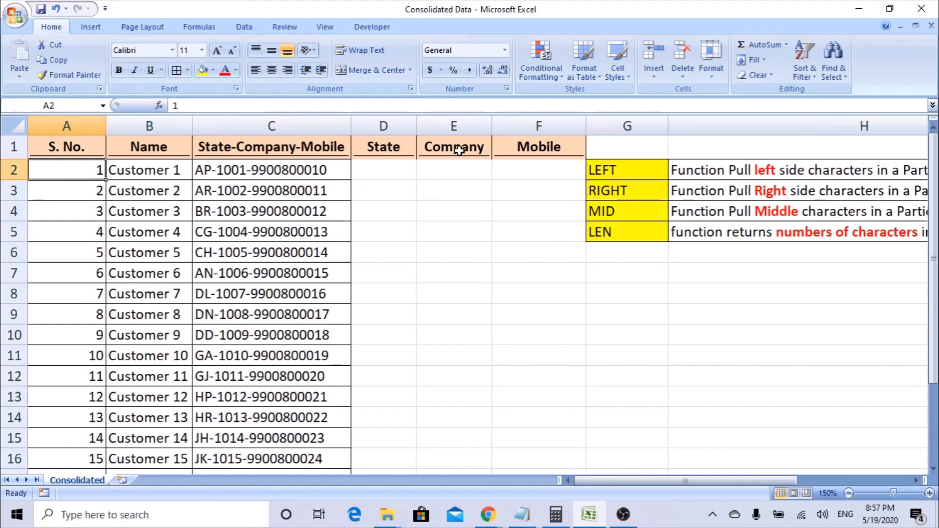
click(601, 170)
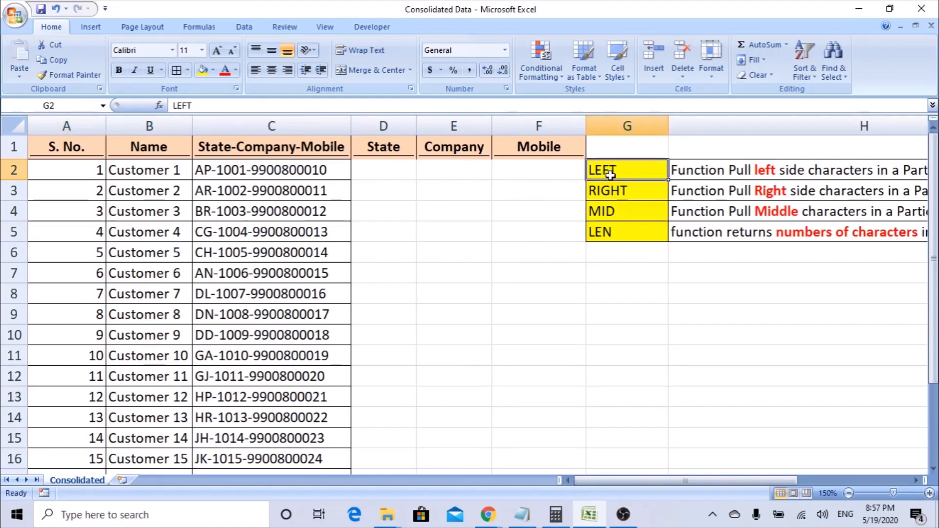
double_click(198, 170)
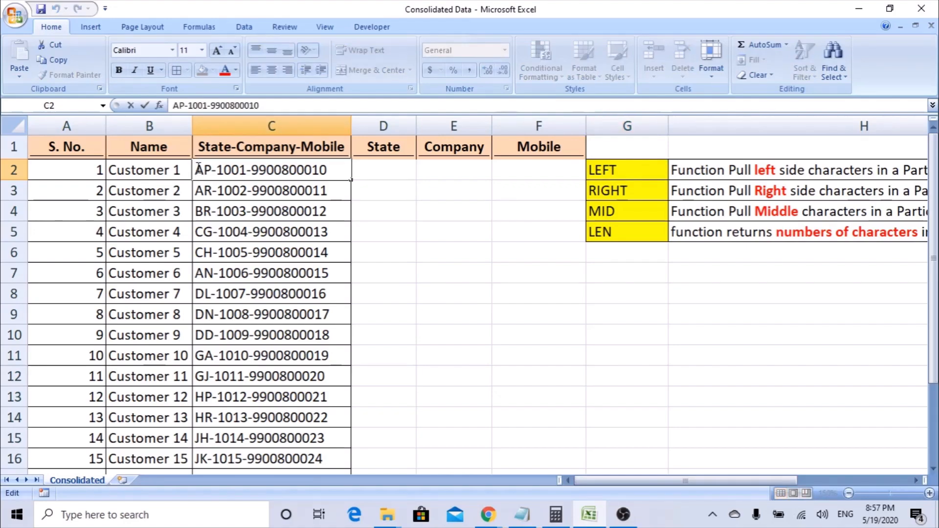
drag(198, 169, 239, 169)
click(414, 172)
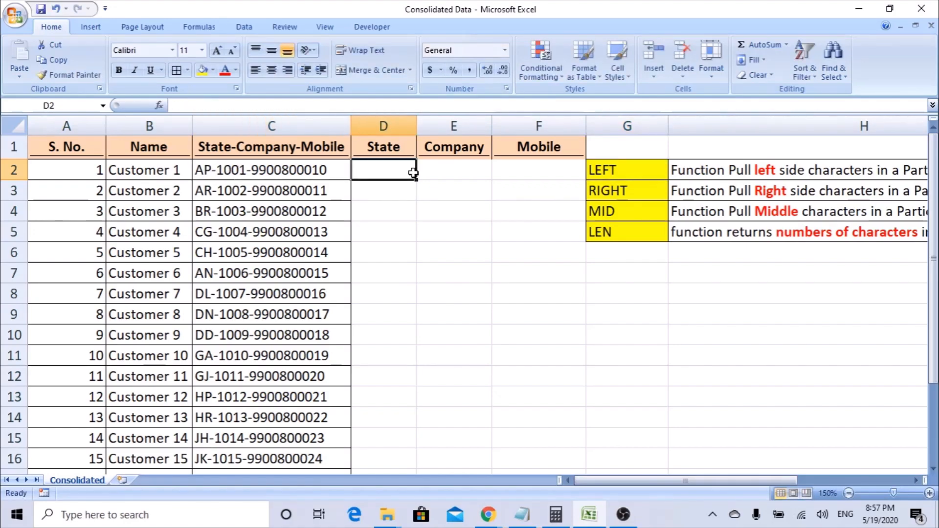
Enter =LEFT(C2,2) in D2 so it shows the state code AP.
text(=left)
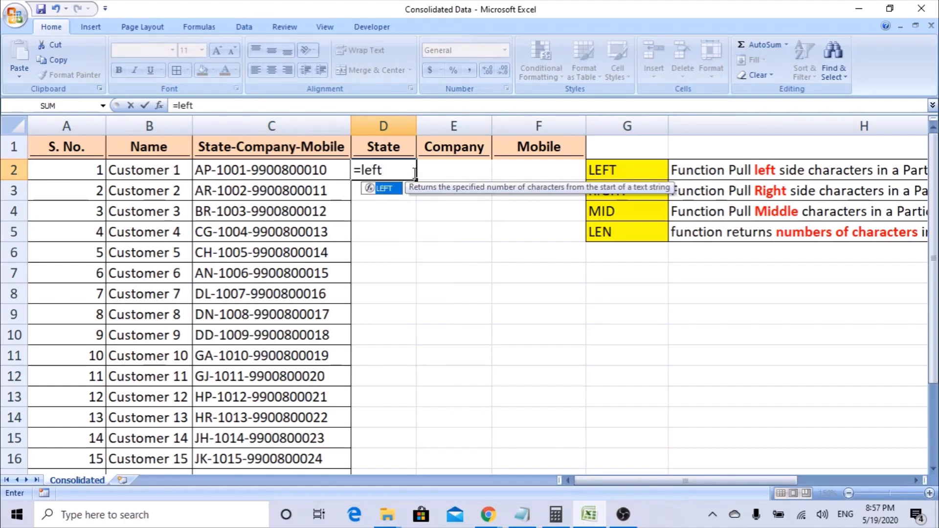
key(Tab)
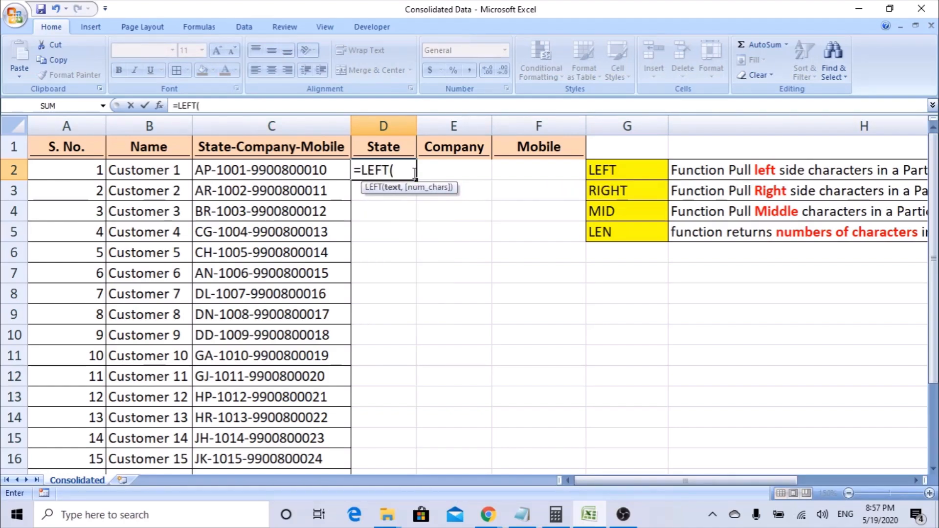
click(158, 105)
mouse_move(402, 211)
mouse_down()
mouse_move(365, 244)
mouse_move(398, 228)
mouse_up()
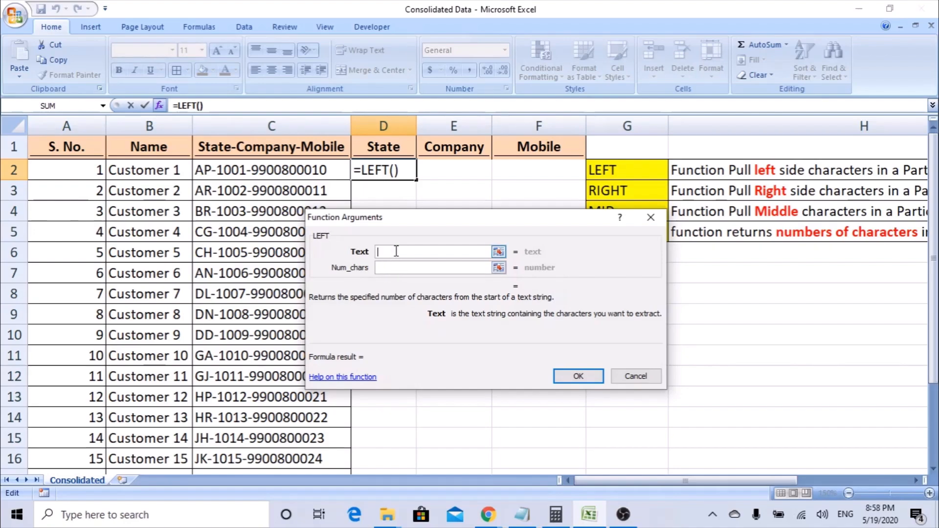
click(277, 169)
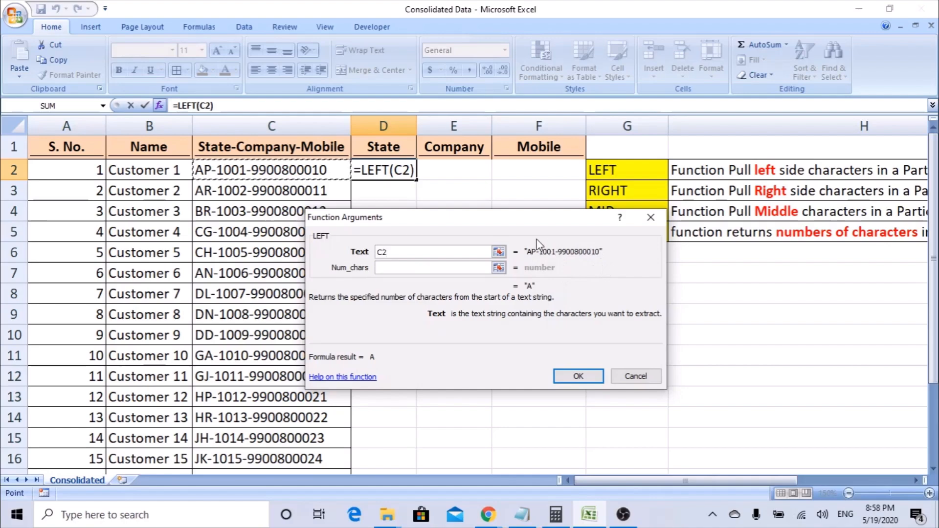
click(393, 267)
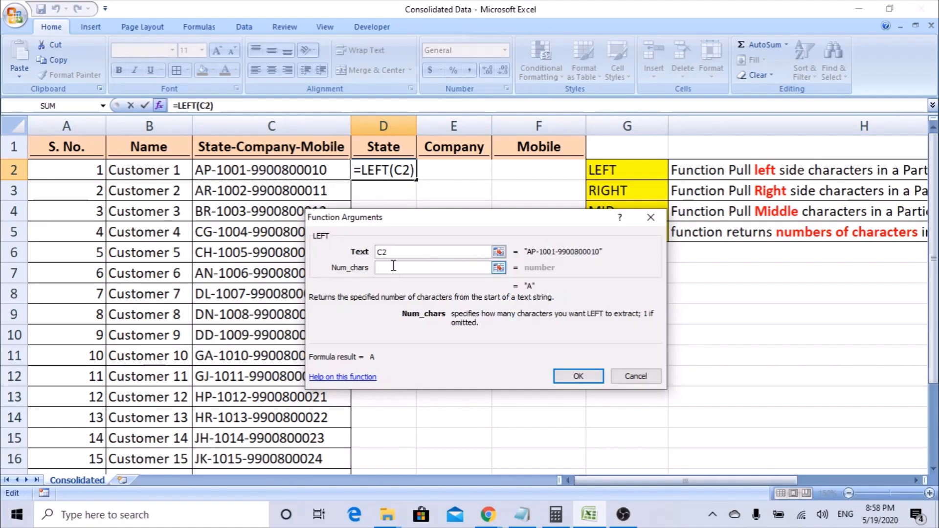
drag(388, 227, 409, 226)
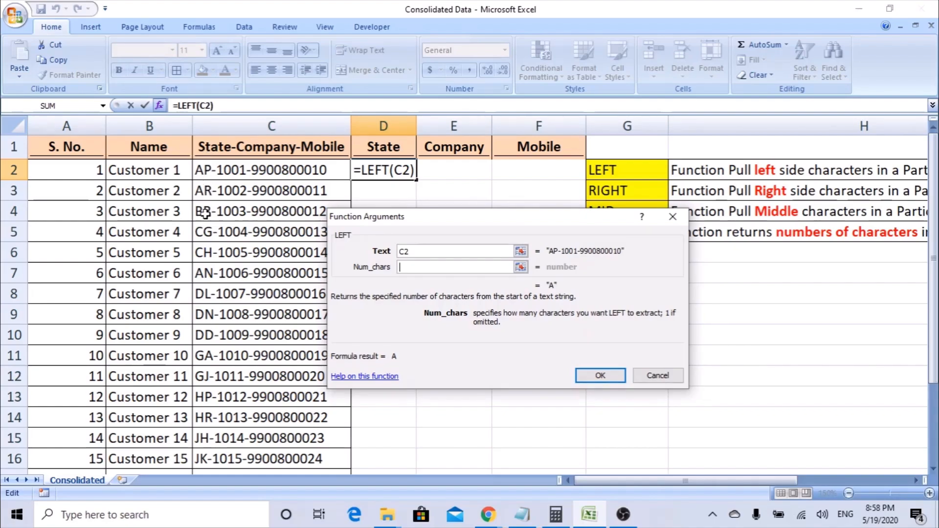
text(2)
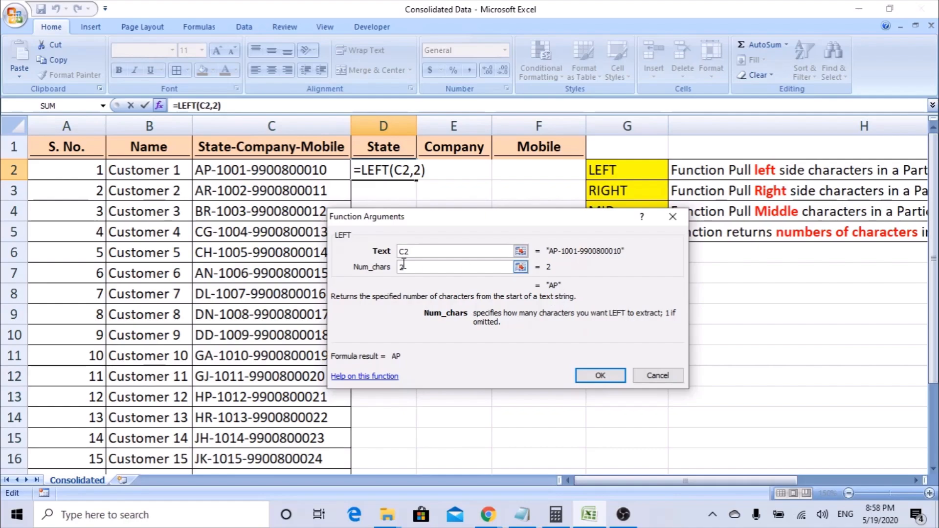
click(601, 376)
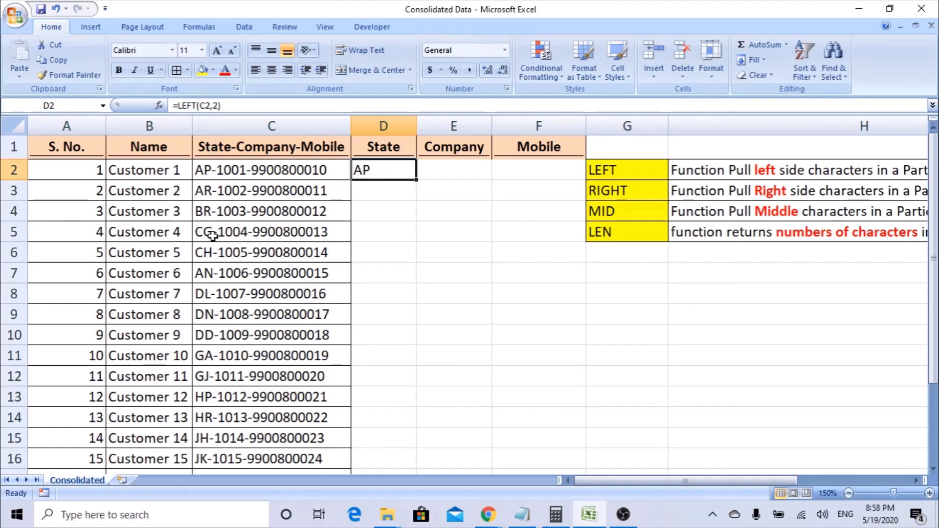
click(214, 172)
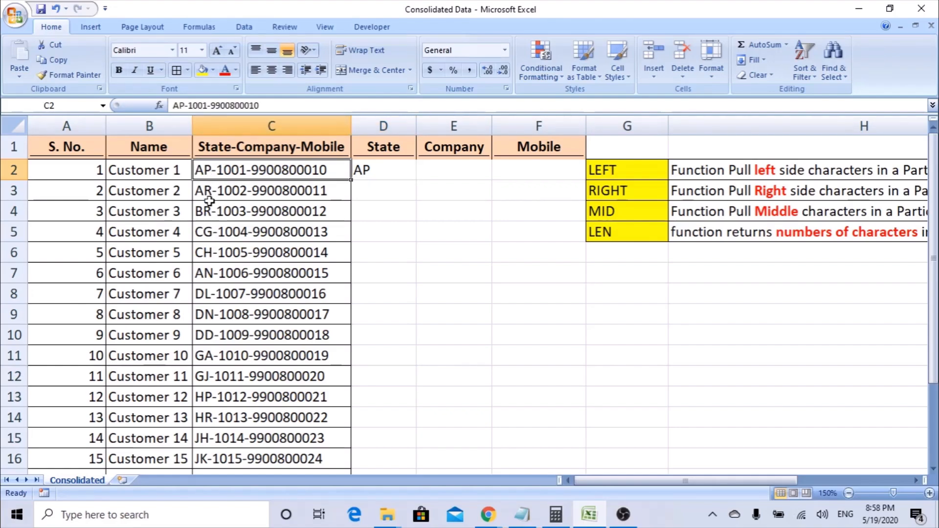
Copy the =LEFT(C2,2) formula from D2 down to D21 to show all 20 state codes.
scroll(205, 313, down, 1)
scroll(210, 329, up, 1)
click(369, 171)
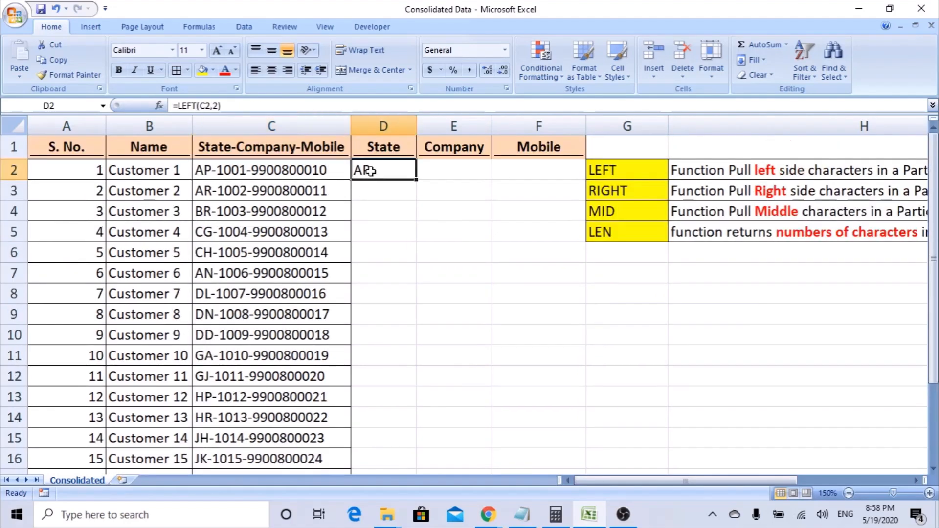
click(205, 212)
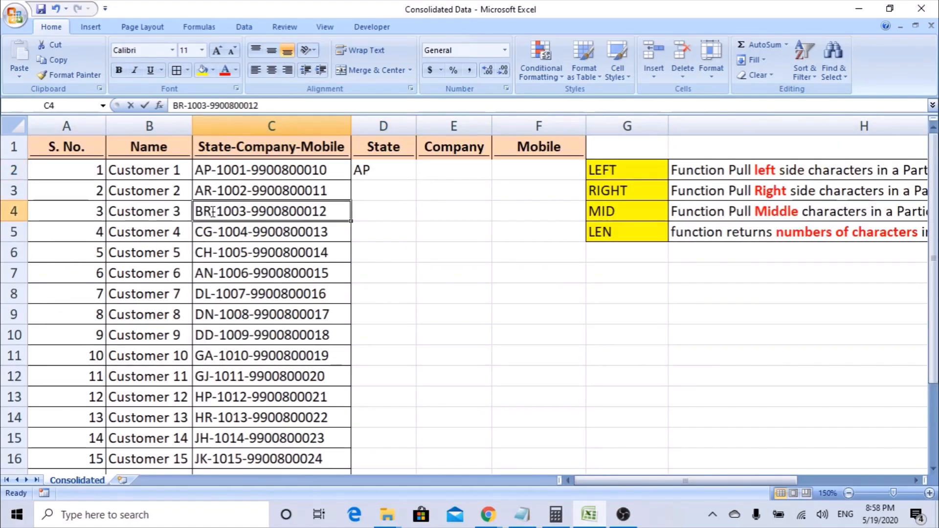
click(381, 212)
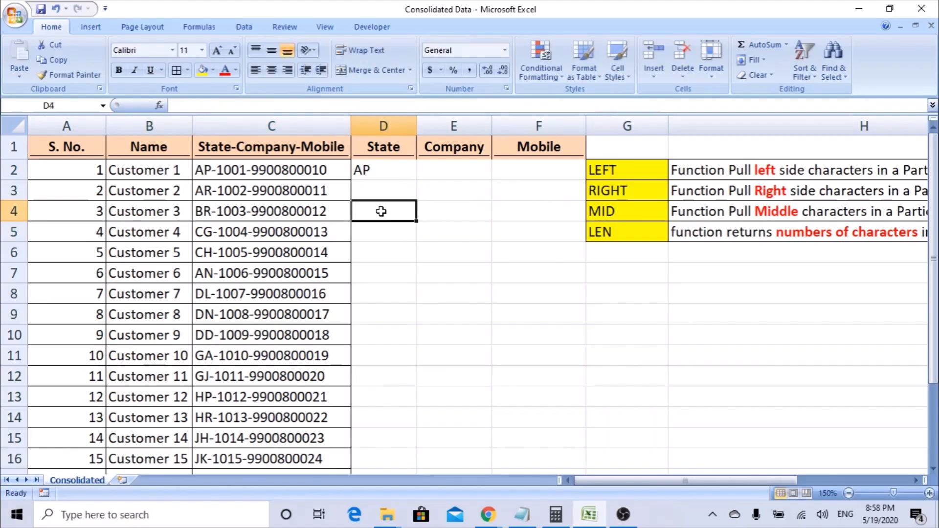
scroll(236, 269, down, 2)
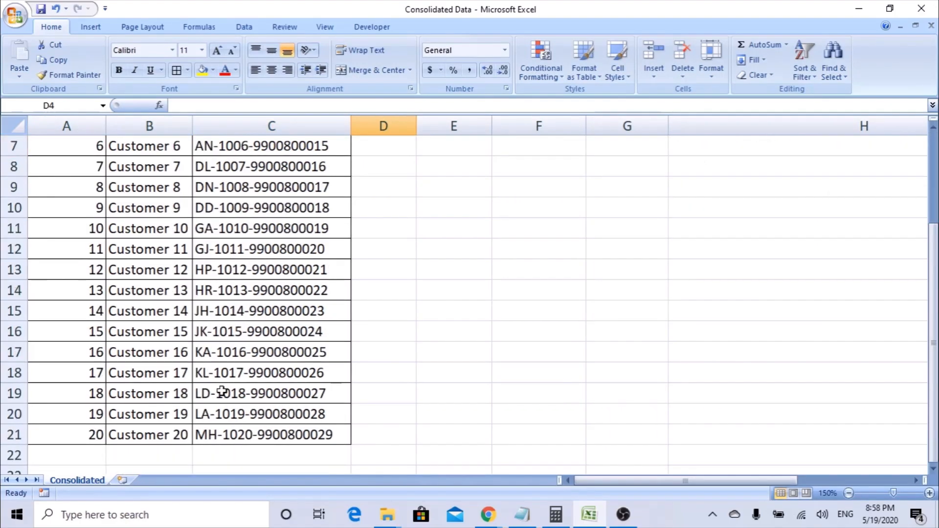
scroll(215, 417, up, 2)
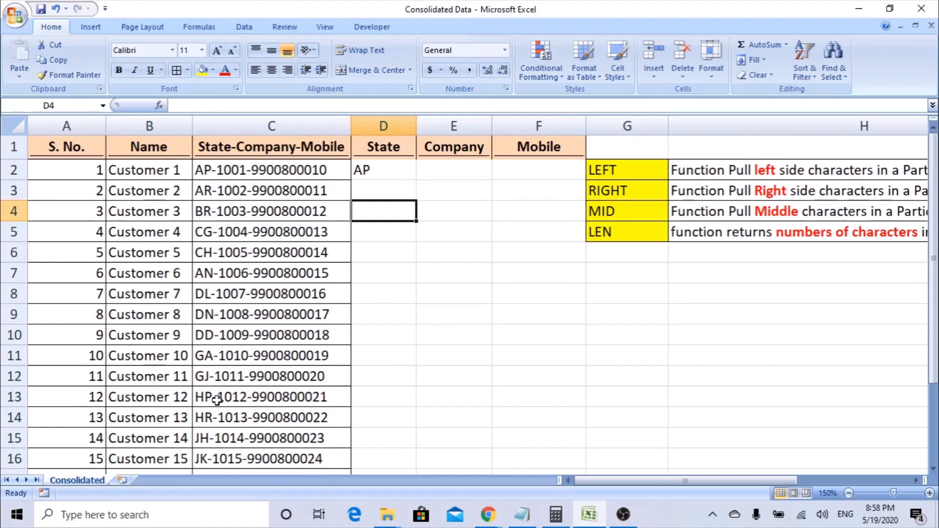
click(363, 166)
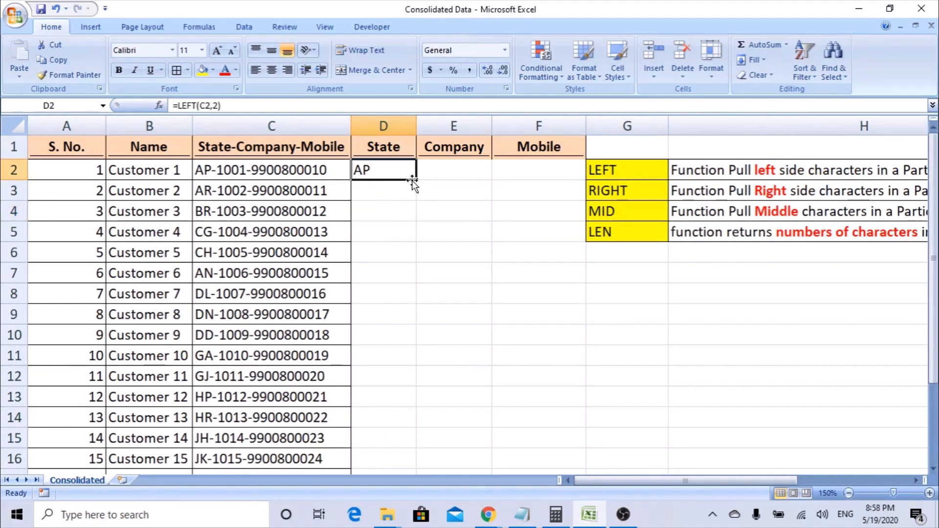
drag(419, 181, 408, 439)
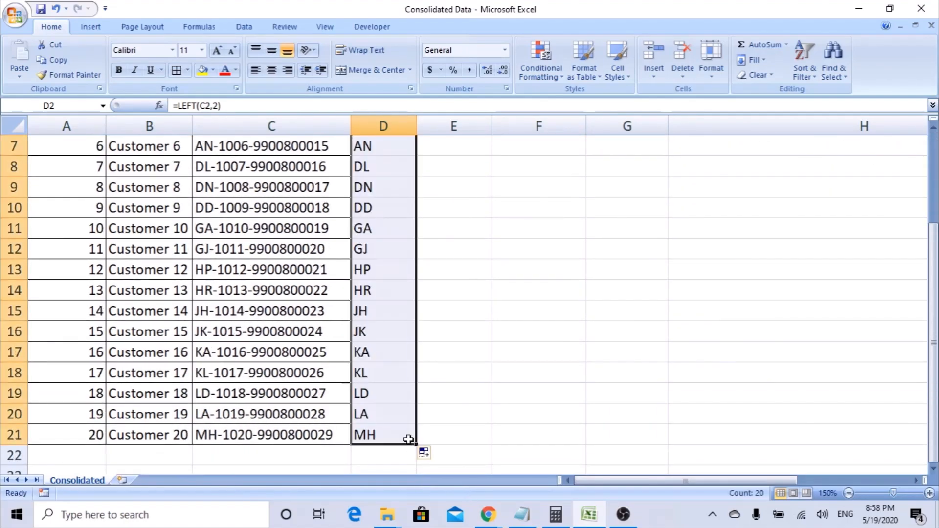
scroll(388, 421, up, 2)
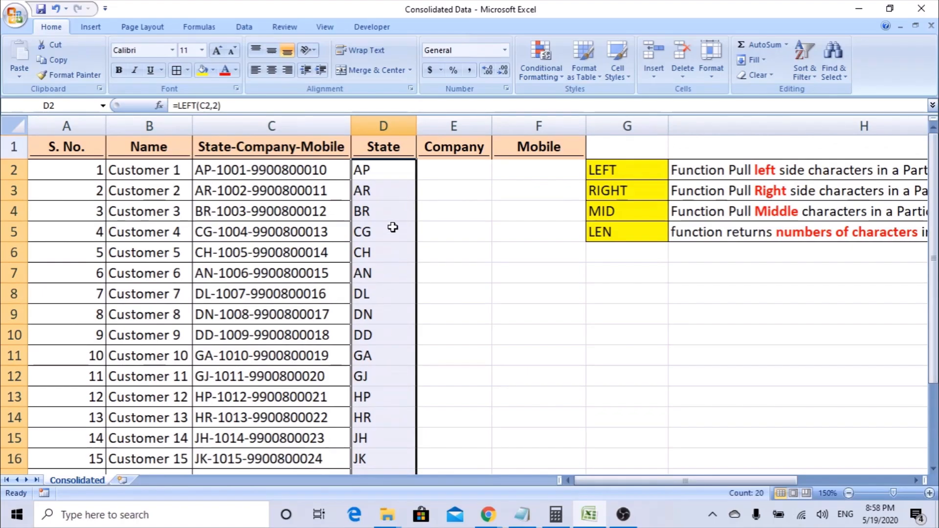
click(382, 171)
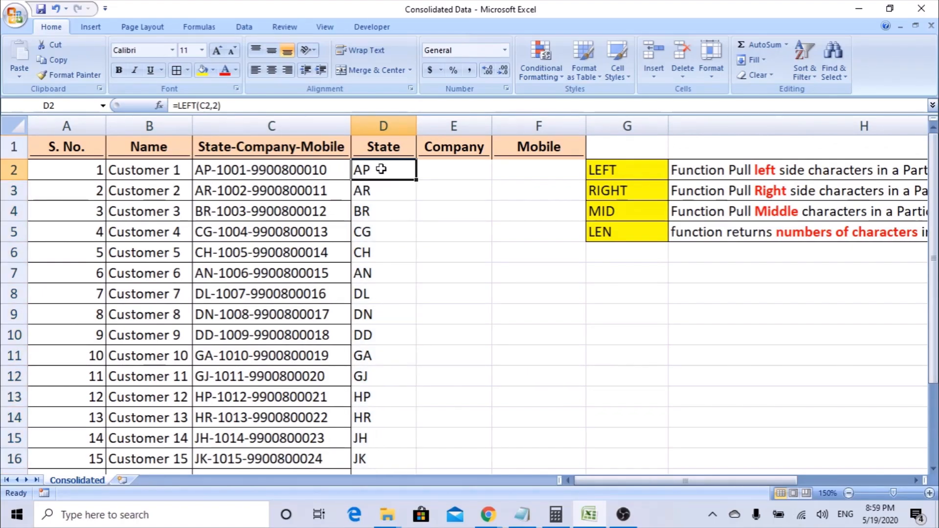
click(631, 190)
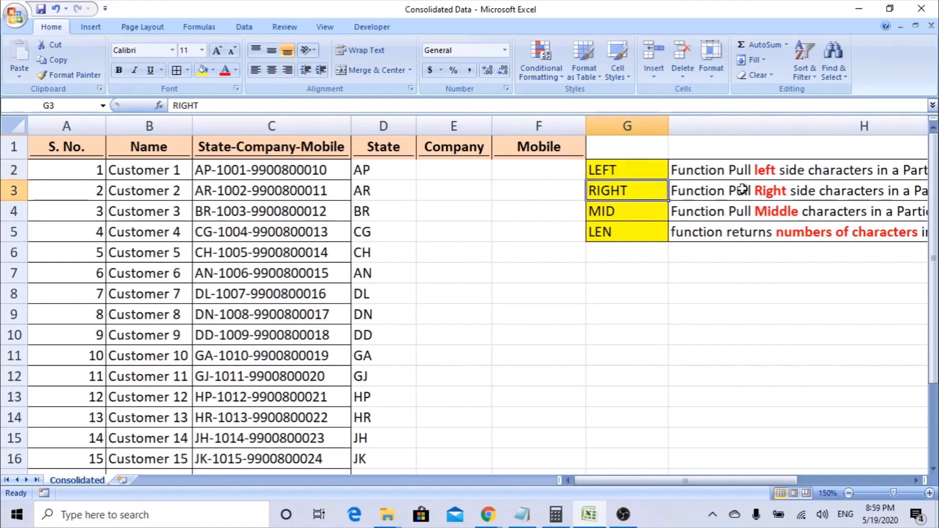
Enter =RIGHT(C2,10) in F2 to extract the 10-digit mobile number.
click(519, 169)
text(=righ)
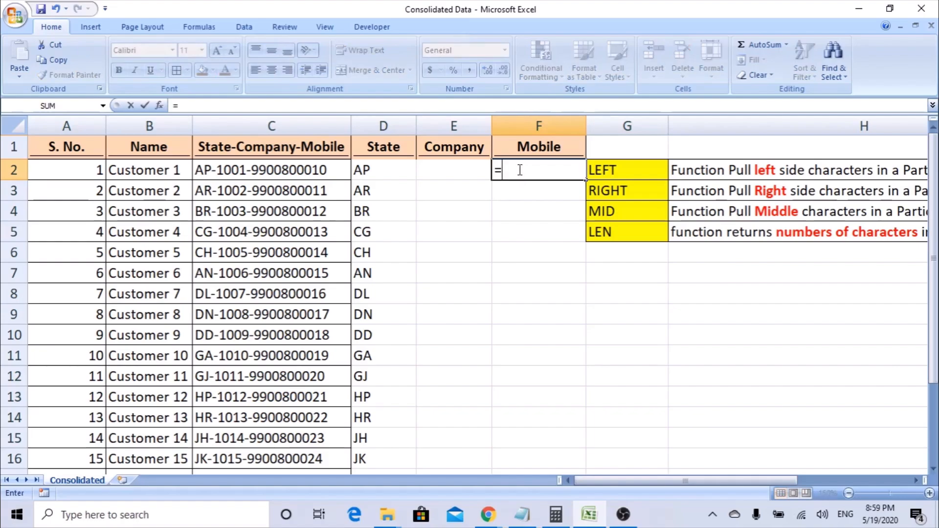
key(Tab)
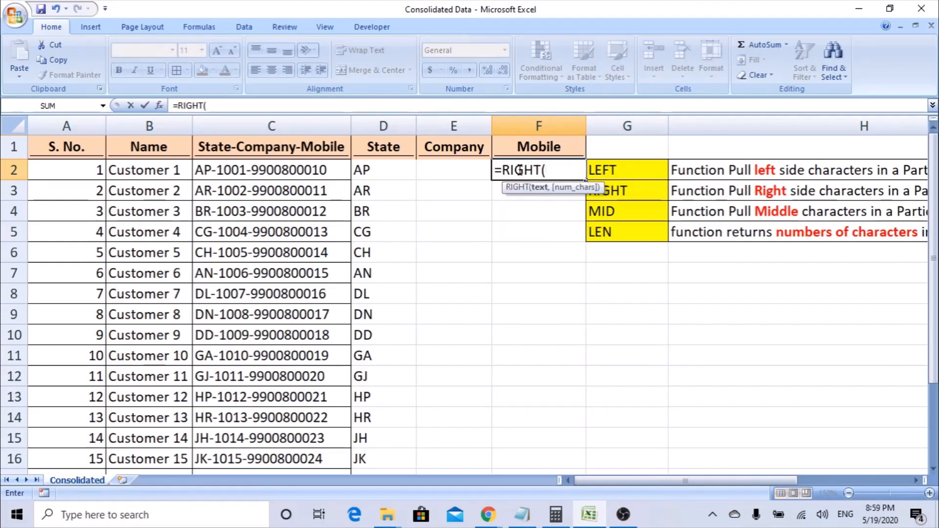
click(160, 106)
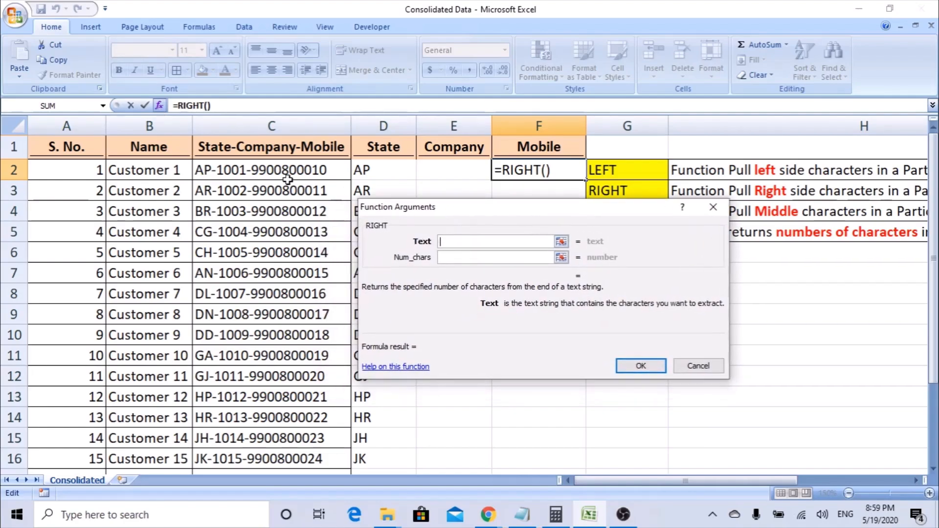
click(283, 172)
click(447, 259)
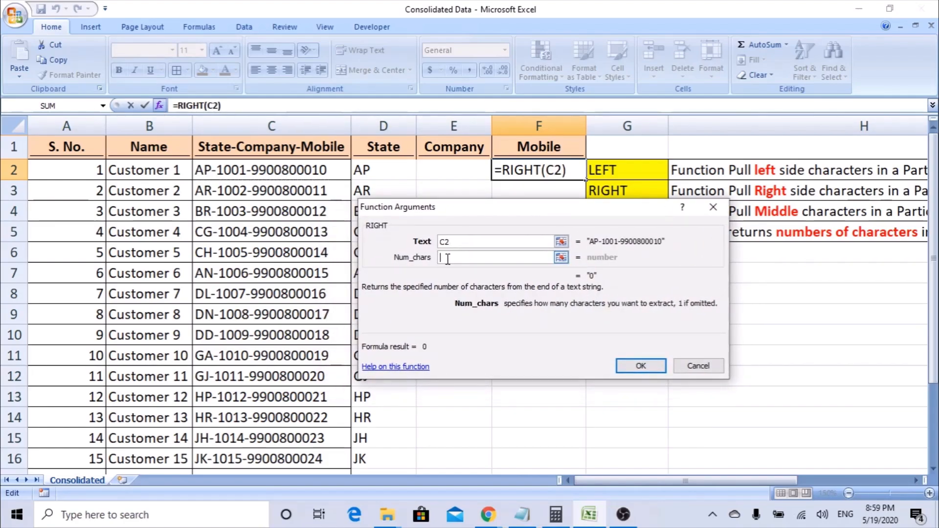
drag(470, 207, 560, 206)
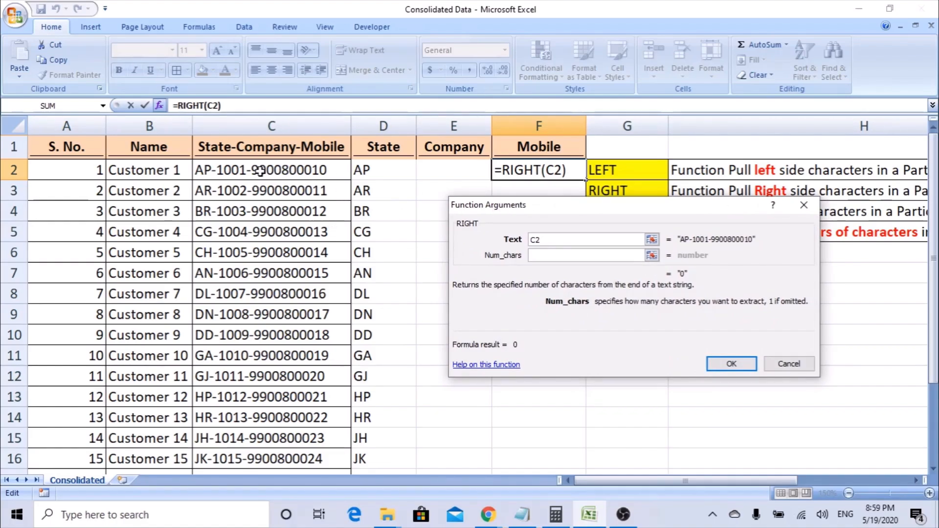
text(10)
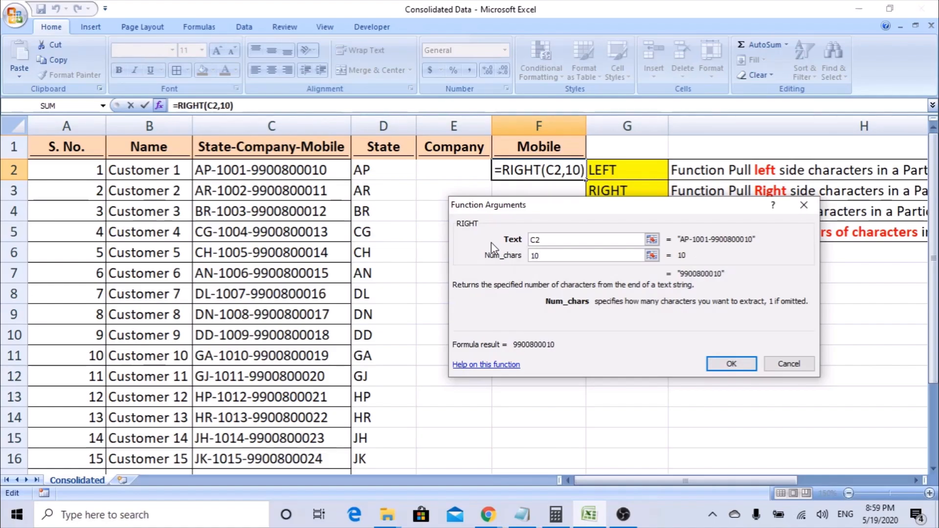
key(BackSpace)
key(BackSpace)
text(6)
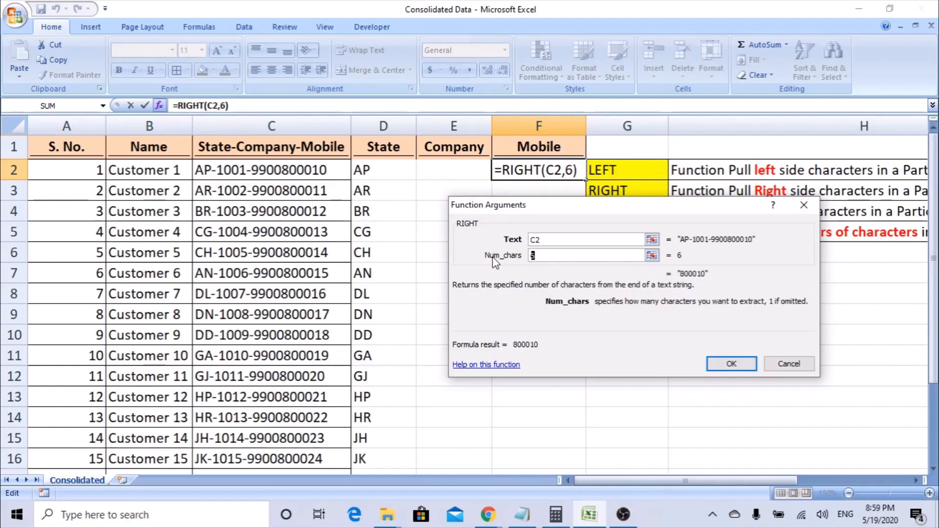
key(BackSpace)
text(10)
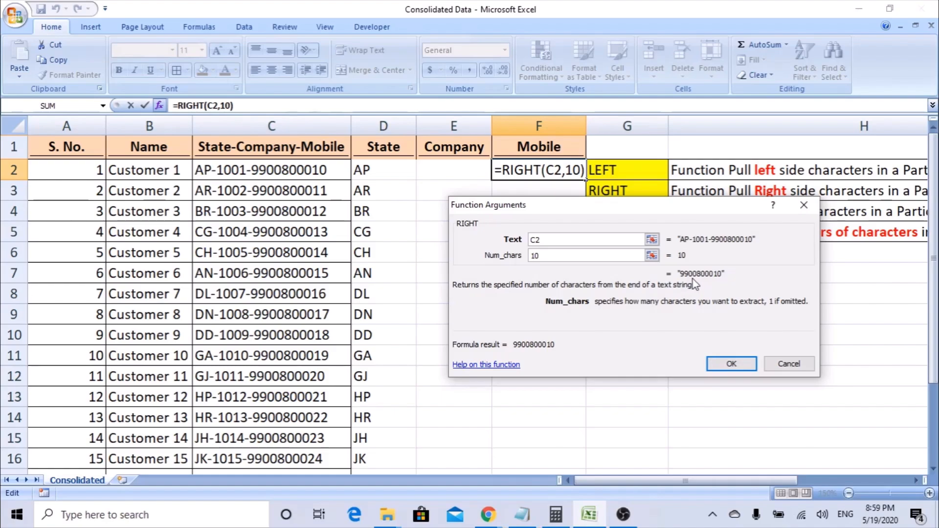
click(716, 364)
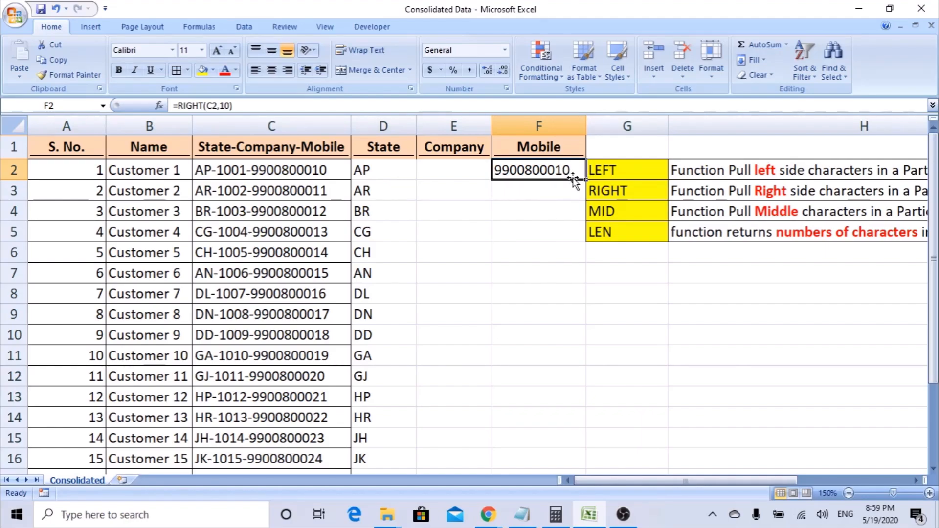
Copy the RIGHT formula from F2 down to F21 for all customers.
drag(584, 179, 566, 485)
drag(555, 441, 554, 437)
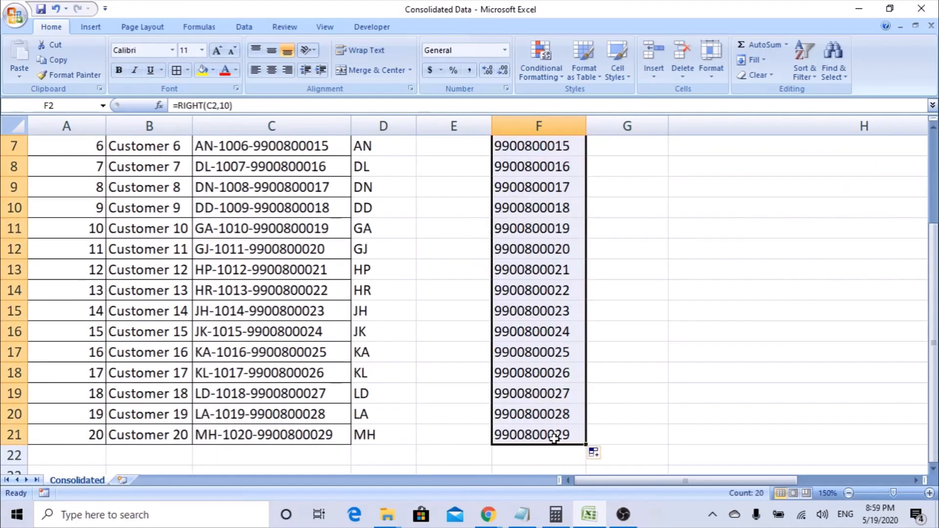
scroll(554, 437, up, 2)
scroll(554, 438, down, 2)
scroll(554, 439, up, 2)
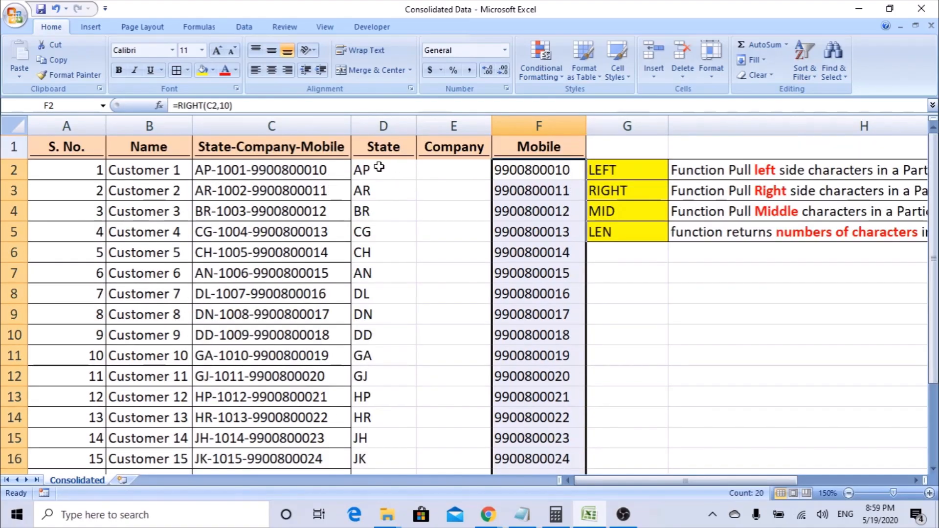
click(456, 171)
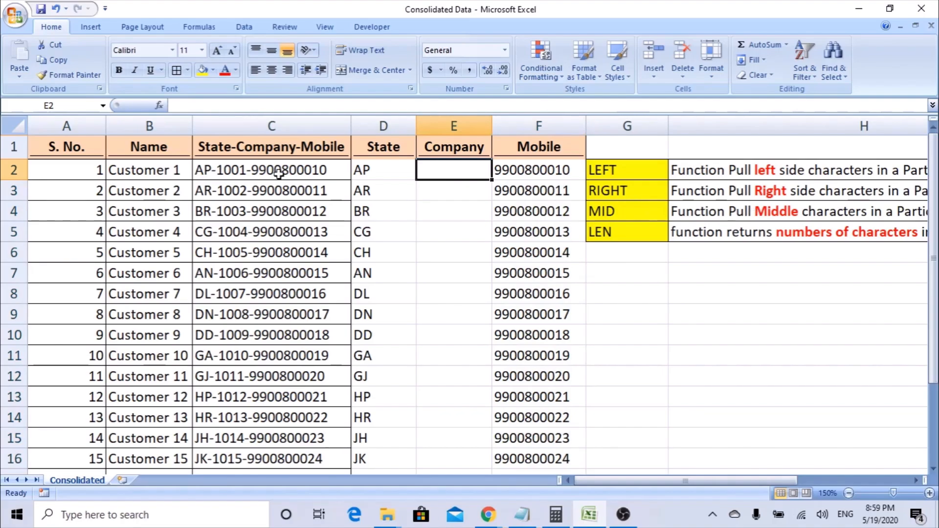
Begin =MID in E2 with C2 as the text argument, leaving start and length blank.
text(=)
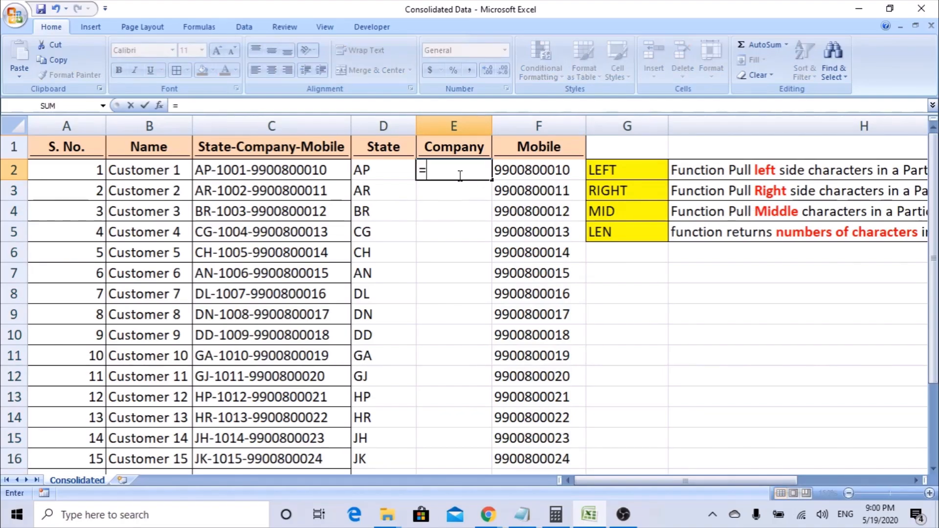
text(mid)
key(Tab)
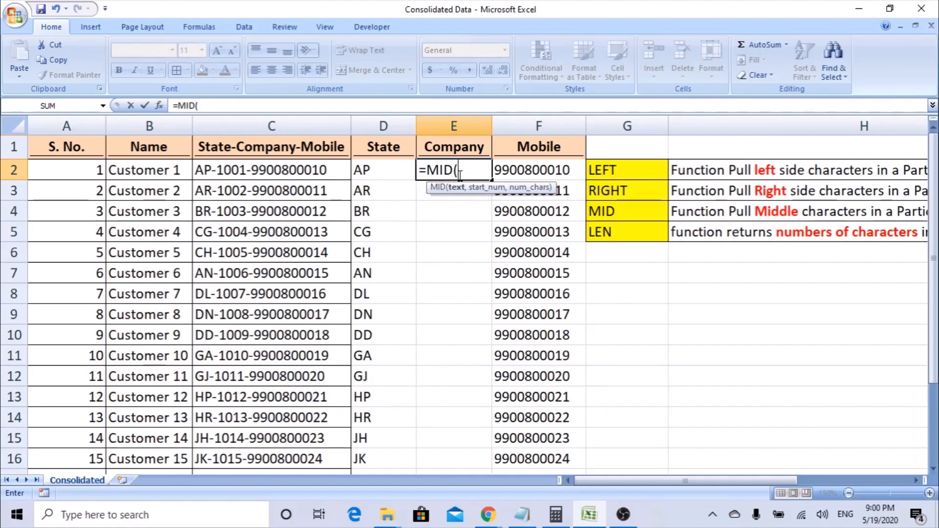
click(160, 106)
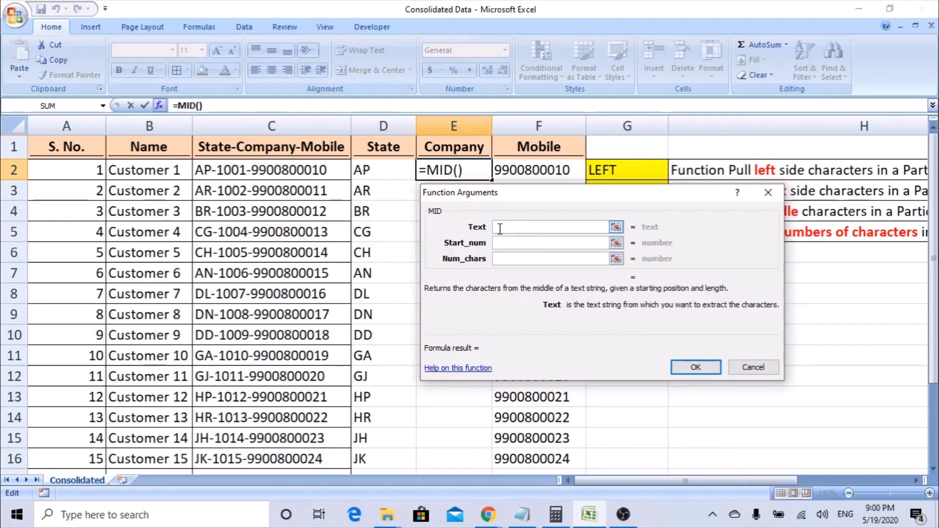
click(235, 169)
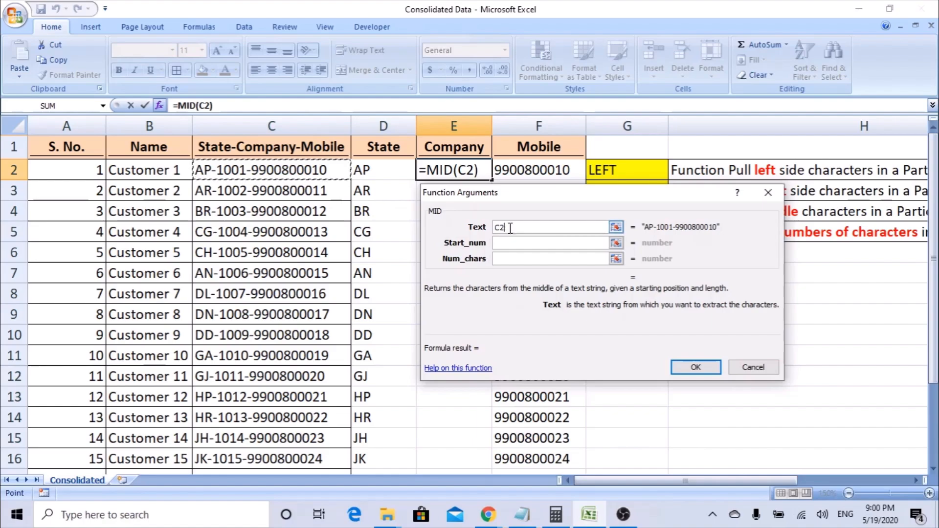
drag(523, 195, 497, 193)
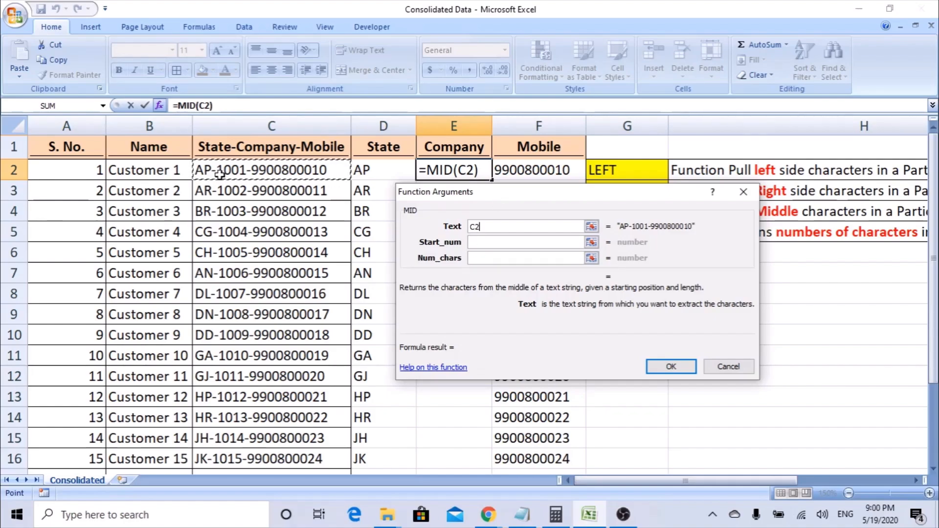
click(472, 242)
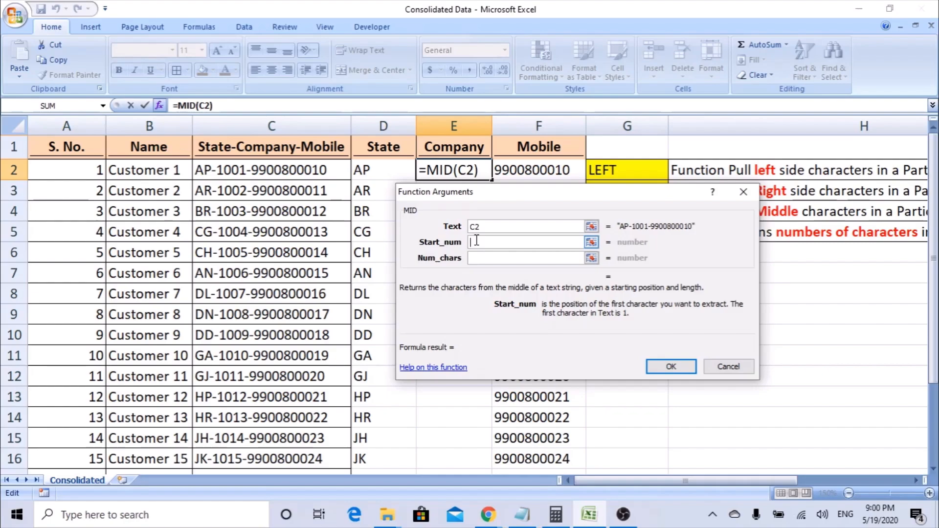
Finish =MID(C2,4,4) in E2 after trying start positions 2 and 3, returning 1001.
text(4)
click(477, 257)
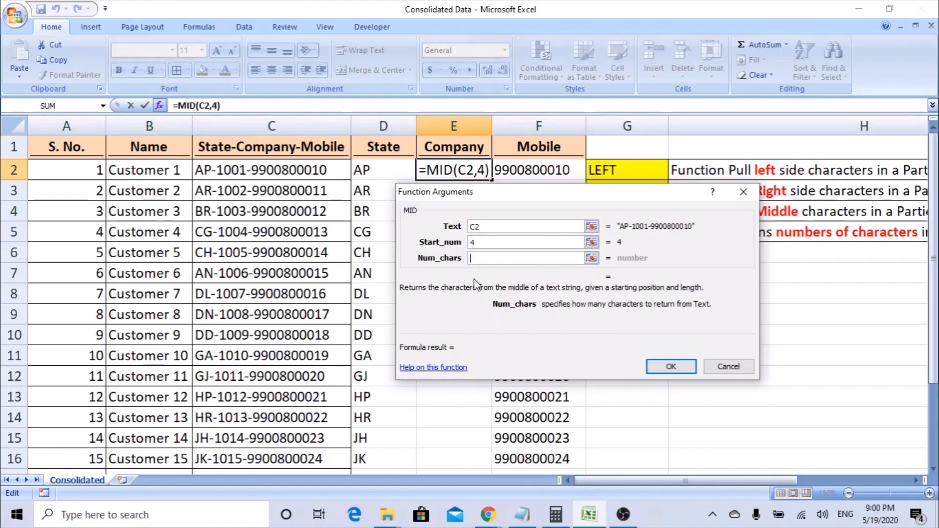
text(4)
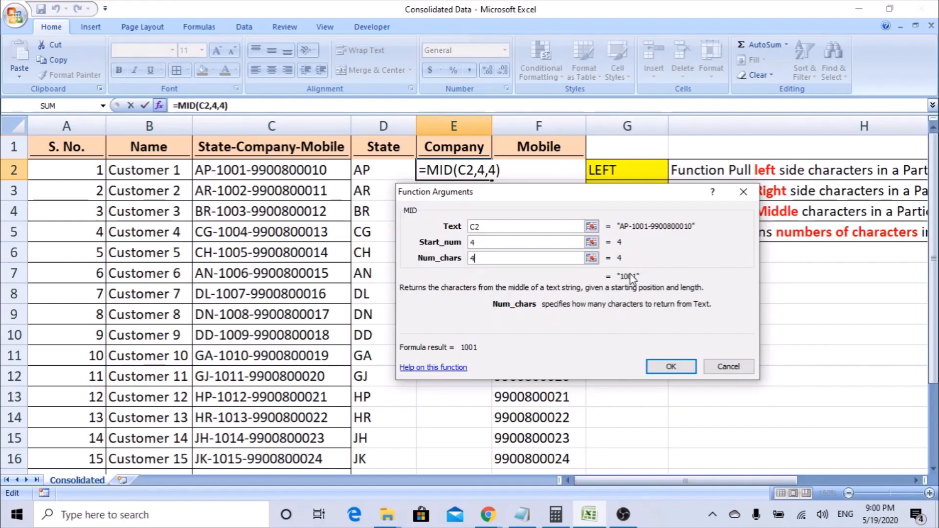
click(493, 243)
key(BackSpace)
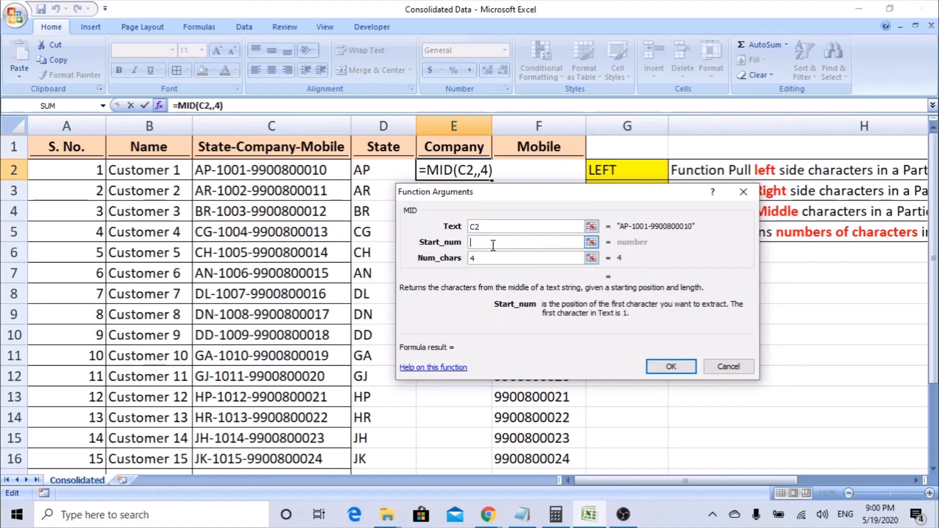
text(2)
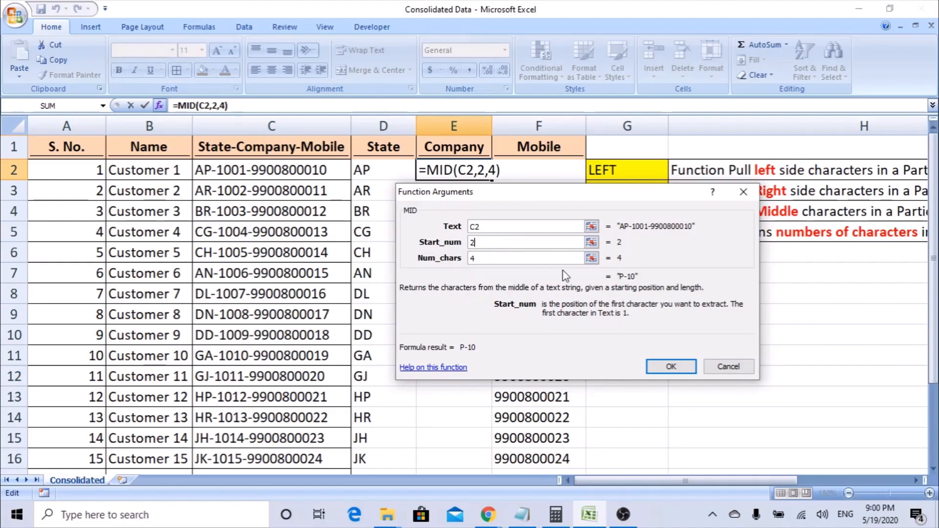
key(BackSpace)
text(3)
key(BackSpace)
text(4)
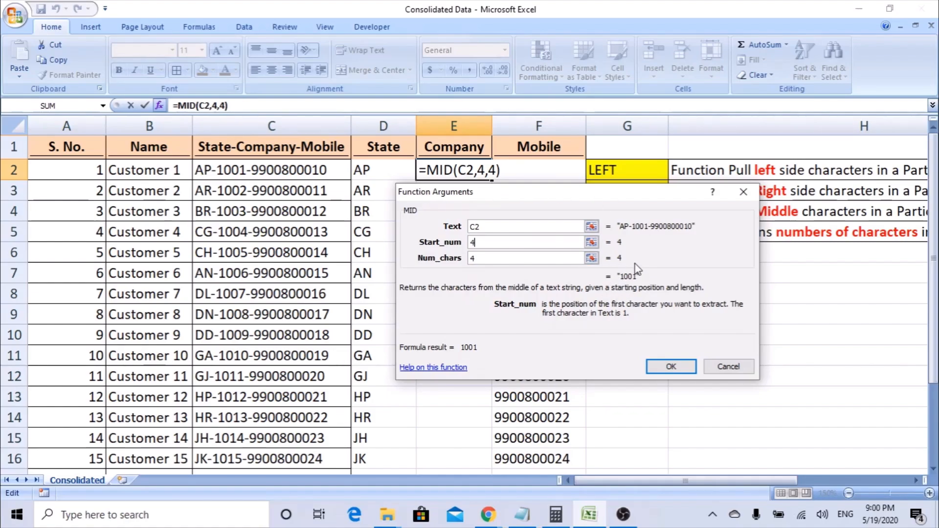
click(670, 366)
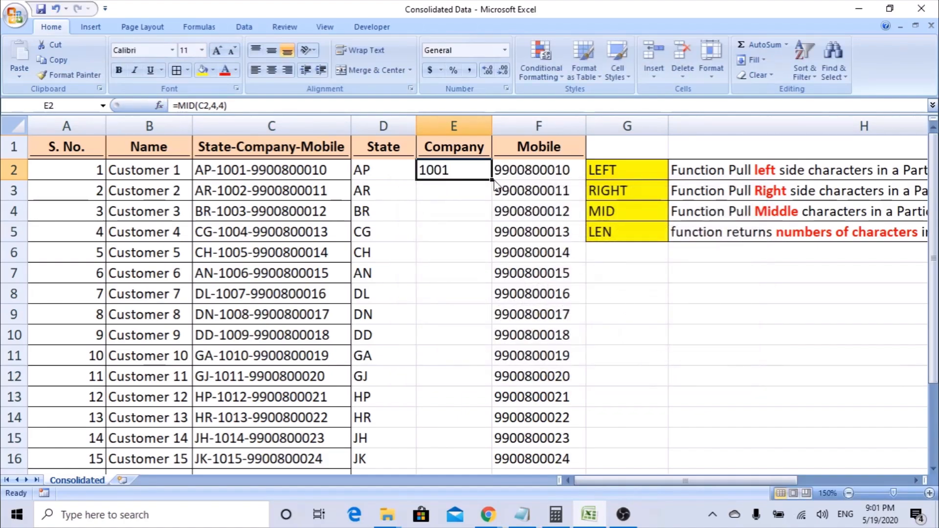
Fill the MID formula down E2:E21, giving company codes 1001 to 1020.
drag(492, 180, 487, 483)
drag(484, 445, 484, 441)
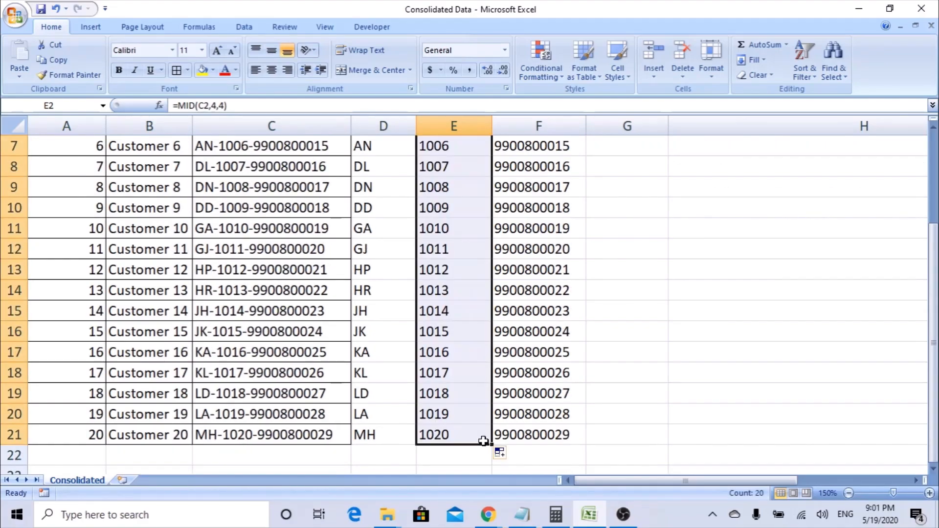
scroll(484, 441, up, 2)
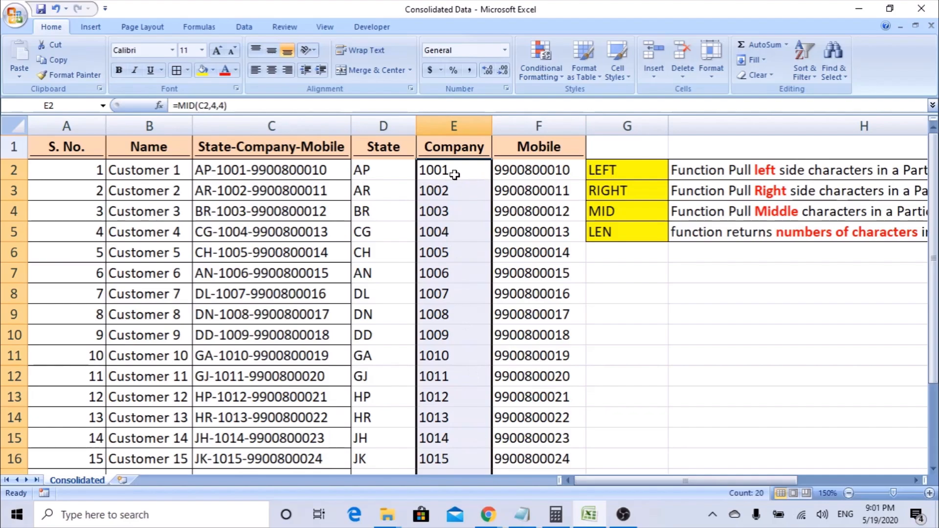
Select the State, Company and Mobile cells D2:F21 and copy them.
click(391, 175)
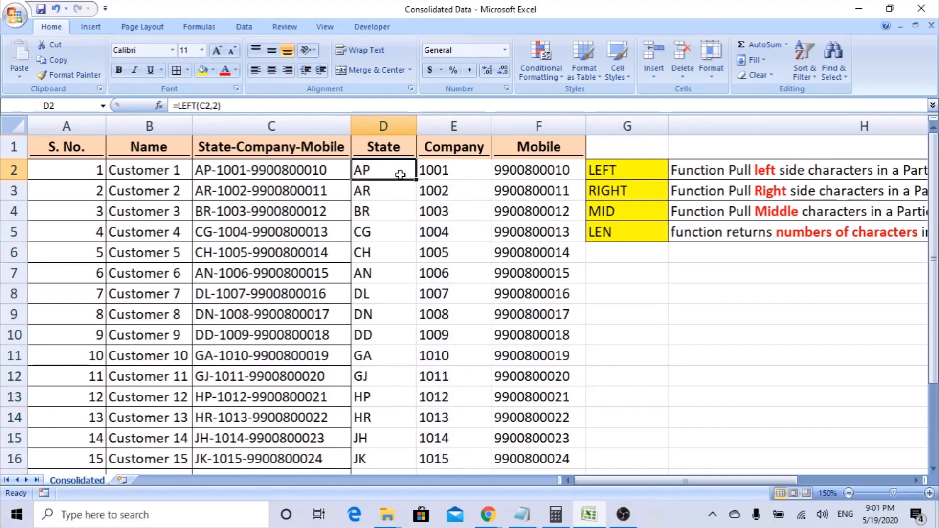
click(423, 171)
drag(369, 165, 520, 167)
key(ctrl+shift+Down)
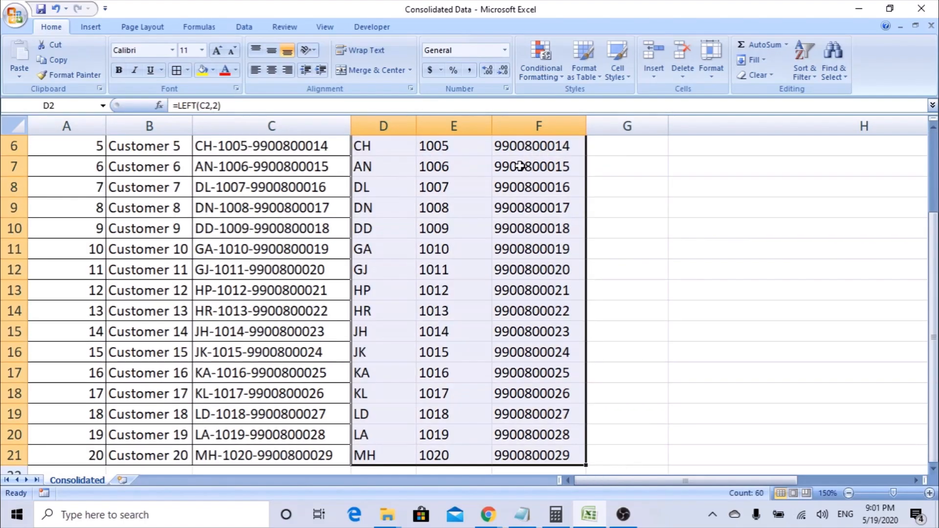
scroll(495, 259, down, 2)
scroll(490, 271, up, 4)
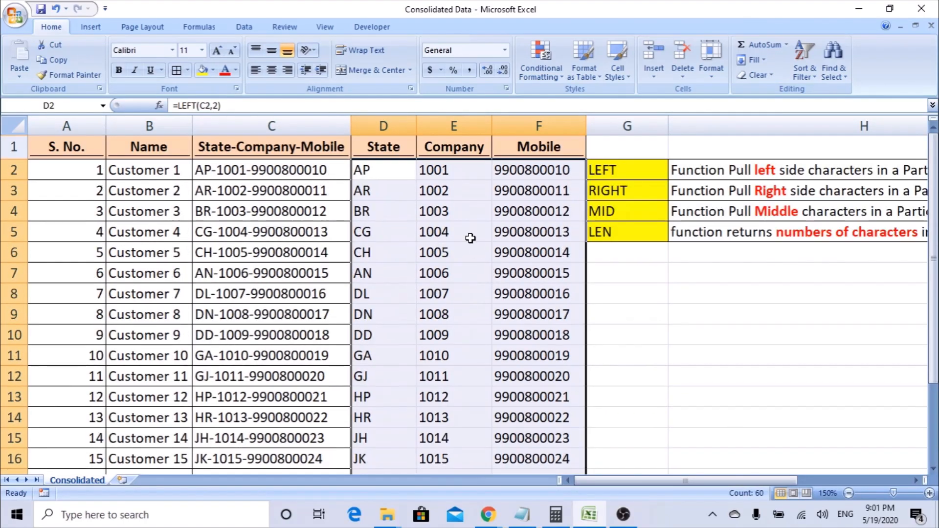
key(ctrl+c)
Paste the copied D2:F21 cells back onto themselves as values only.
right_click(379, 178)
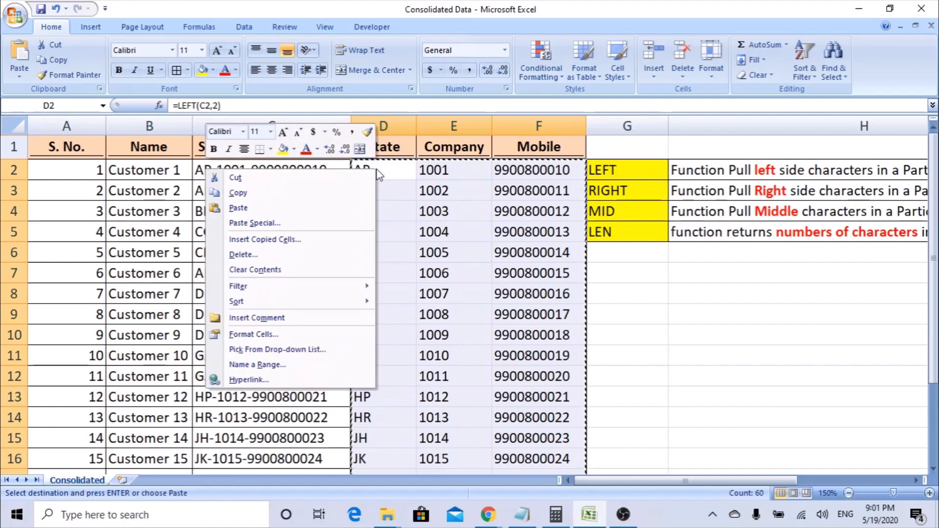
click(282, 225)
key(v)
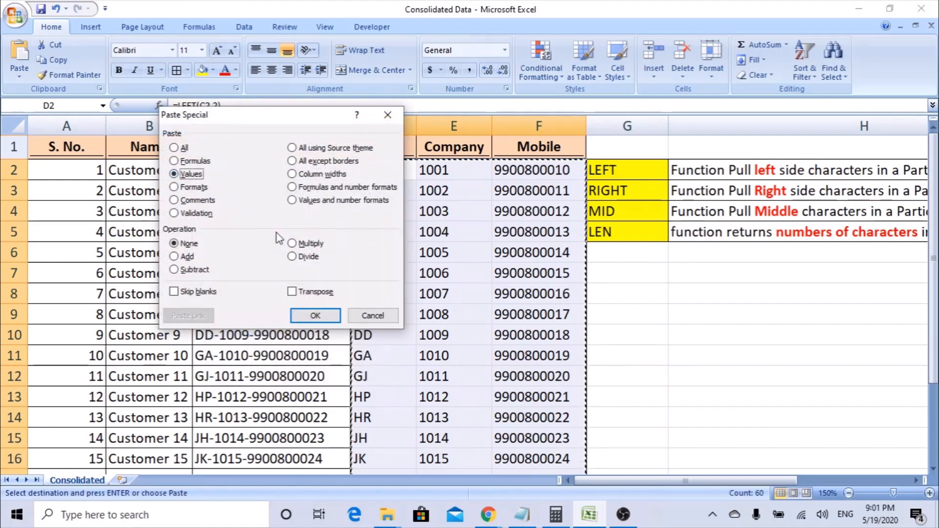
click(320, 314)
Confirm D2, E2 and F2 now hold plain values such as AP and 1001.
click(444, 187)
click(444, 172)
click(524, 174)
click(386, 174)
click(482, 175)
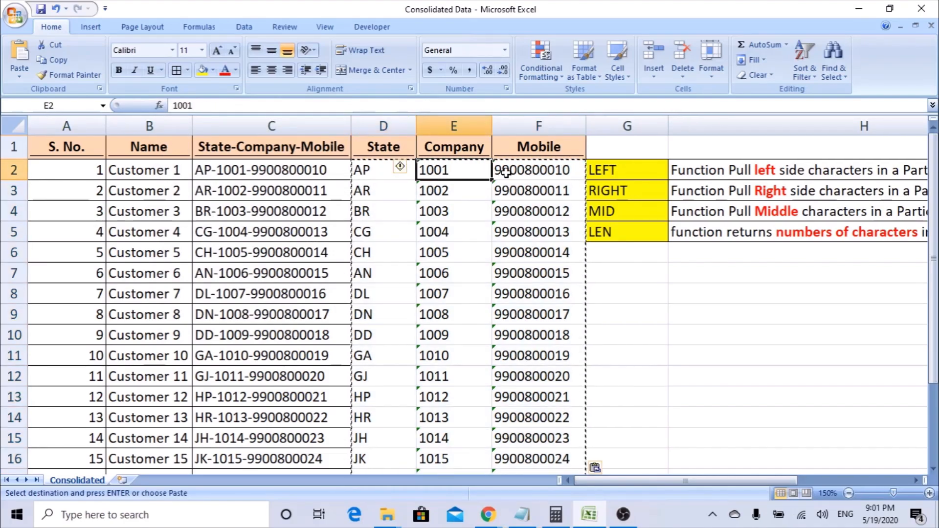
click(529, 172)
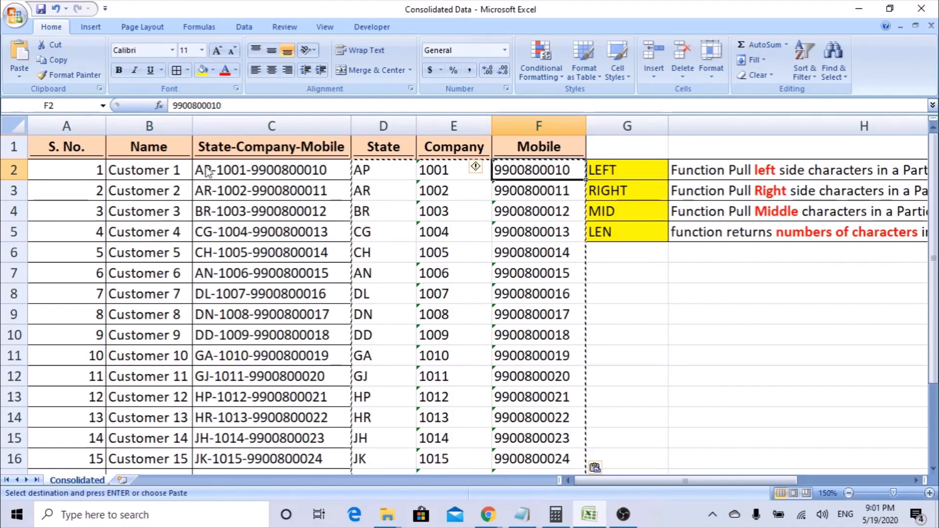
Insert a blank column G before the function notes.
click(622, 230)
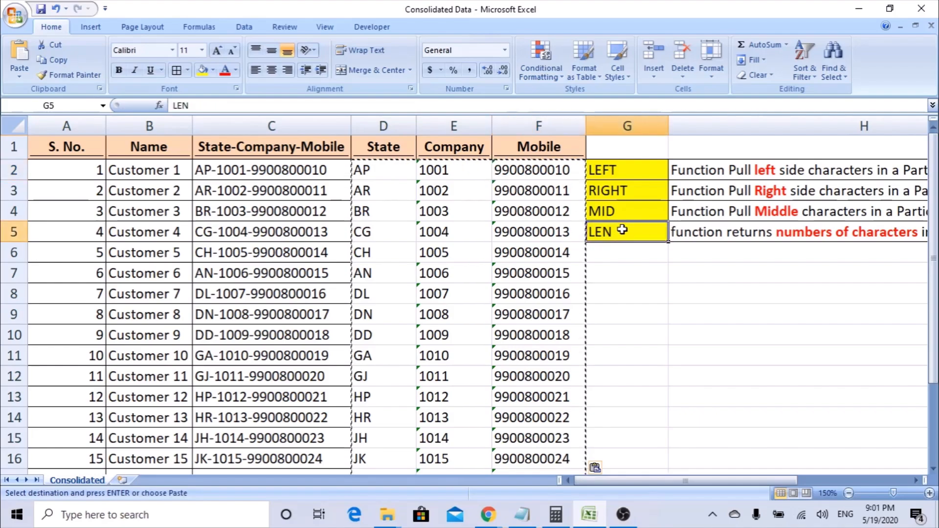
right_click(603, 126)
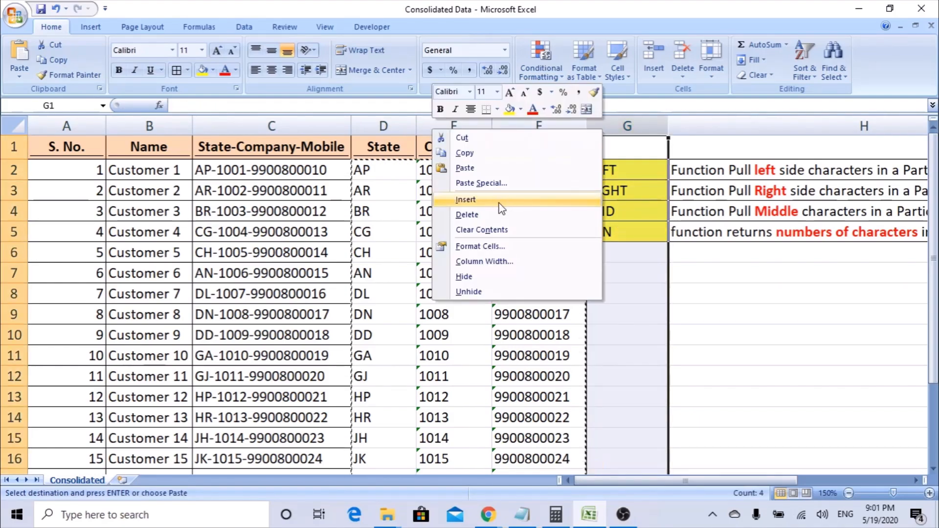
click(503, 203)
click(839, 235)
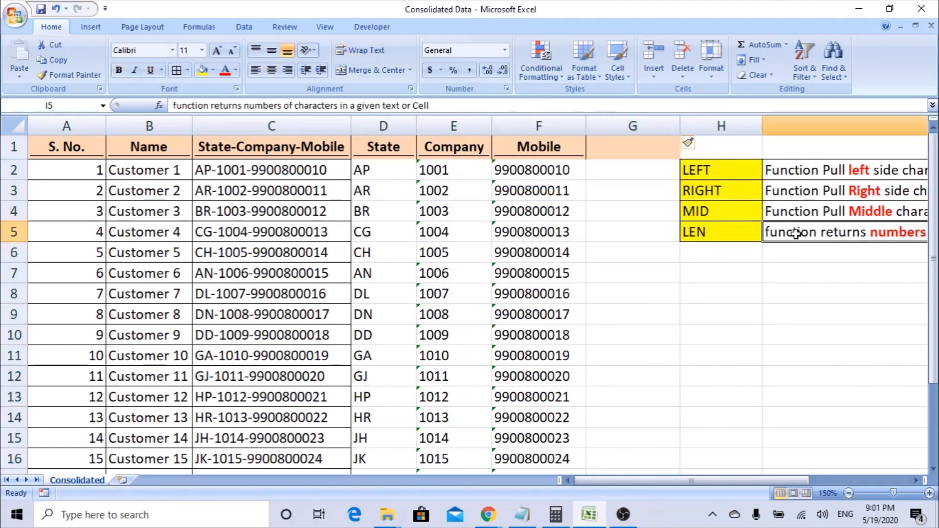
Enter =LEN(F2) in G2 using the Function Arguments dialog.
click(619, 170)
click(567, 171)
click(610, 175)
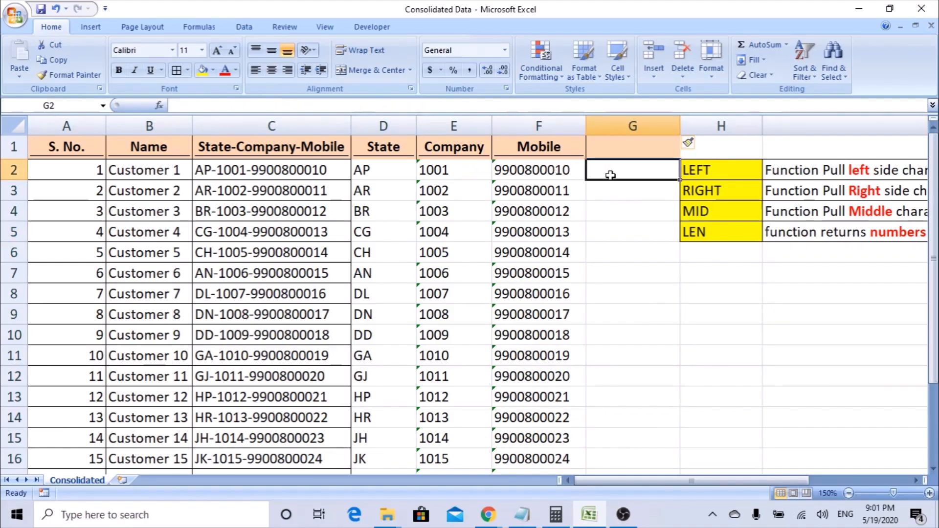
text(=LEN()
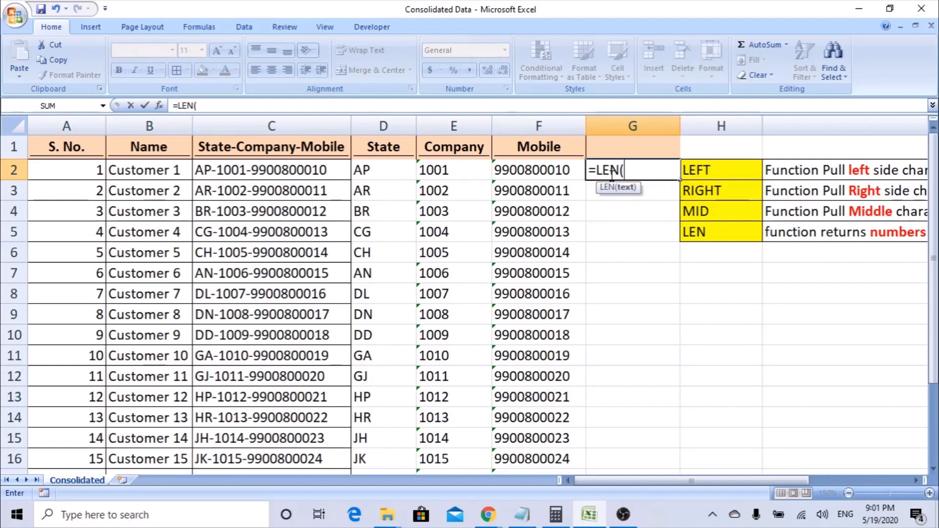
click(159, 106)
drag(477, 252, 518, 294)
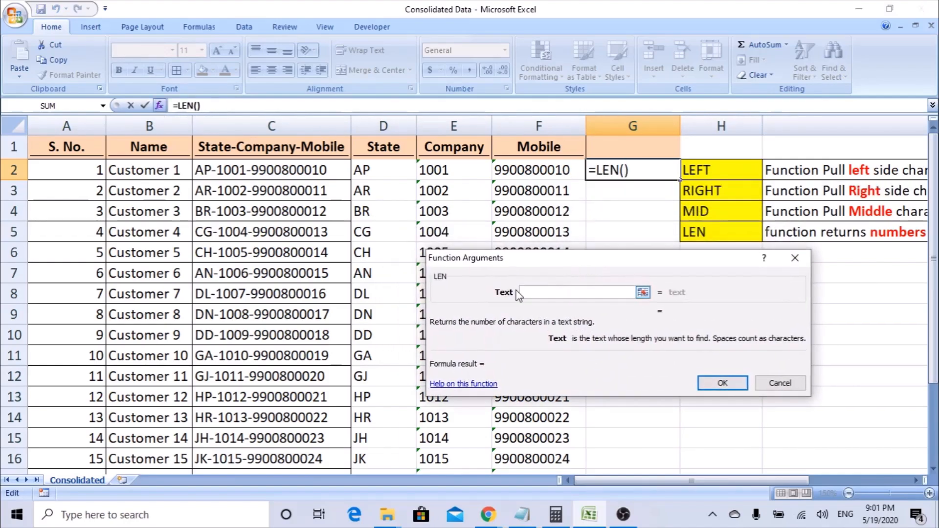
click(538, 172)
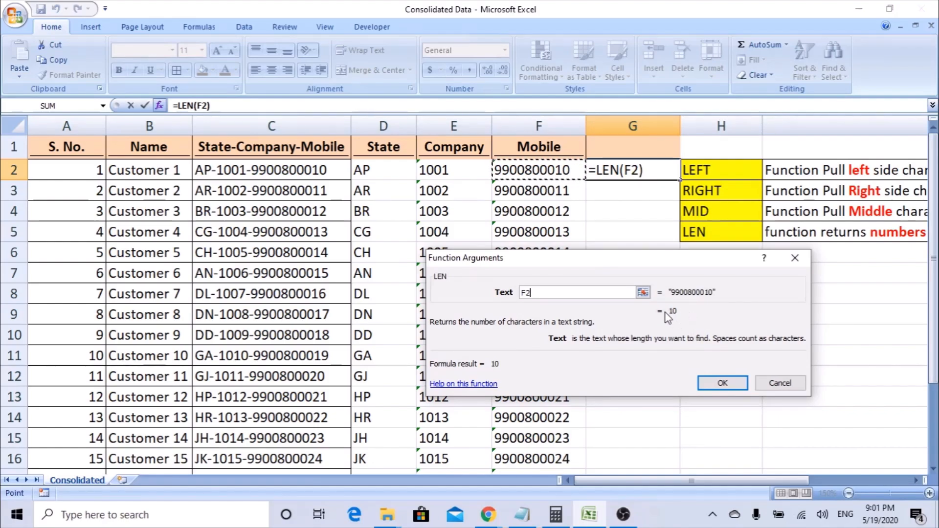
click(742, 383)
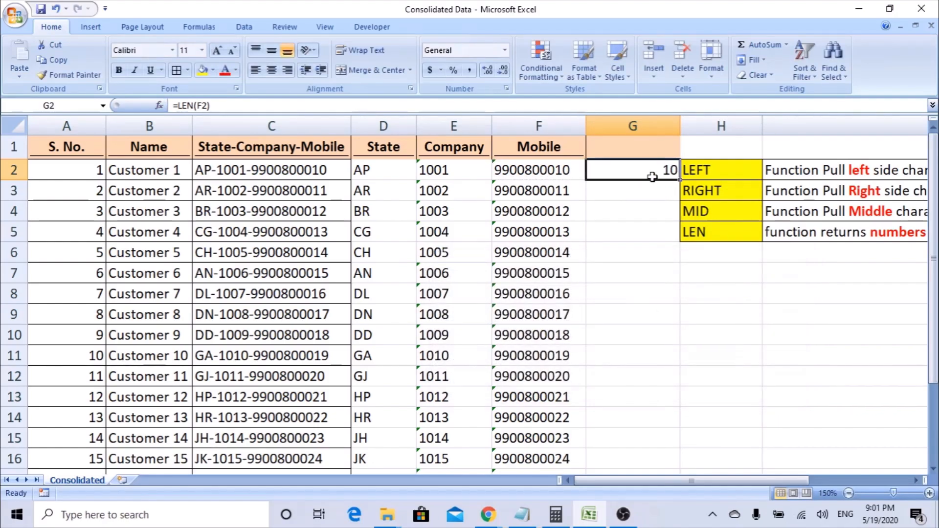
Fill the LEN formula down to G21, every mobile number showing 10 characters.
drag(680, 179, 691, 496)
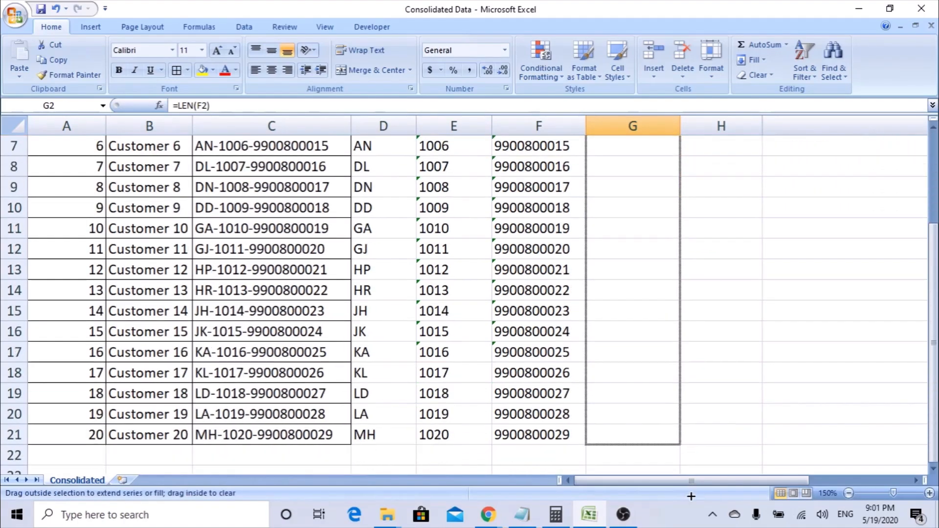
drag(670, 439, 670, 439)
scroll(668, 391, up, 2)
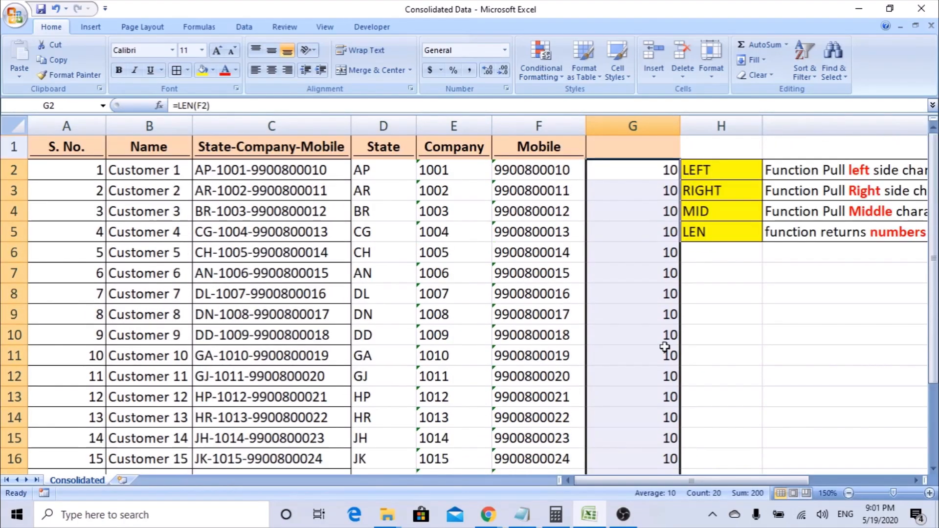
click(652, 182)
click(651, 172)
Enter =LEN(E2) in G2 and fill it down, showing 4 per company code.
text(=)
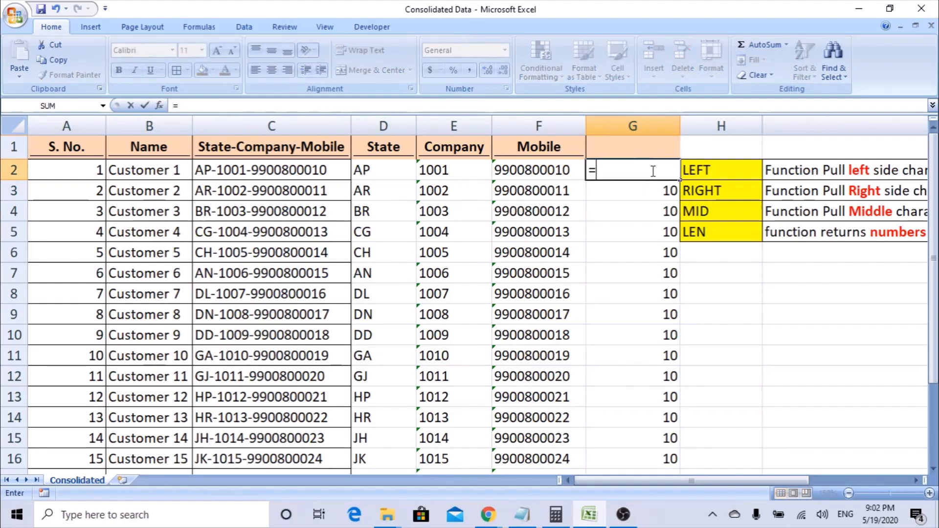
text(len)
key(Tab)
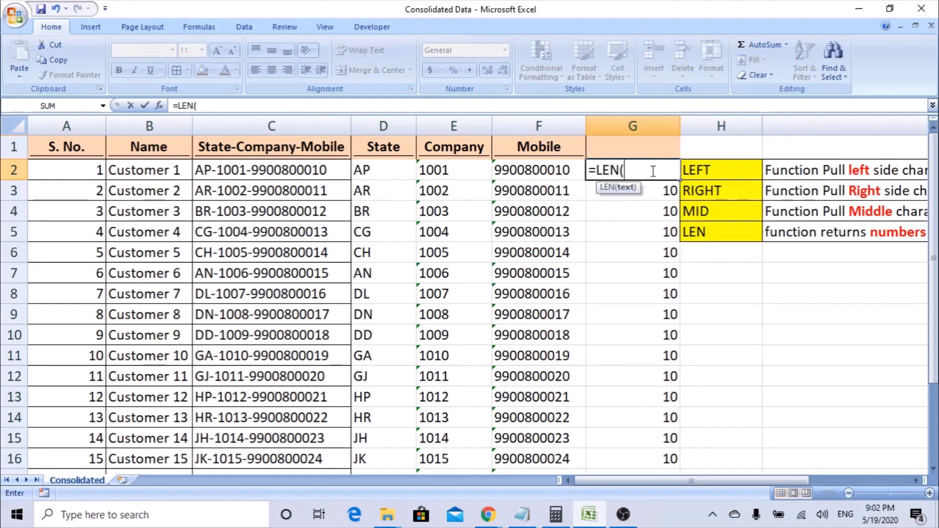
click(165, 112)
click(443, 171)
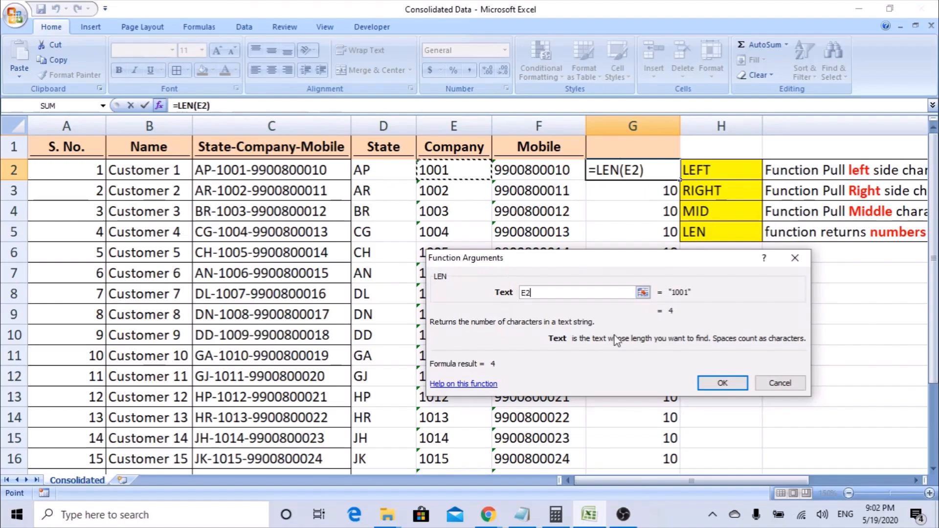
click(721, 383)
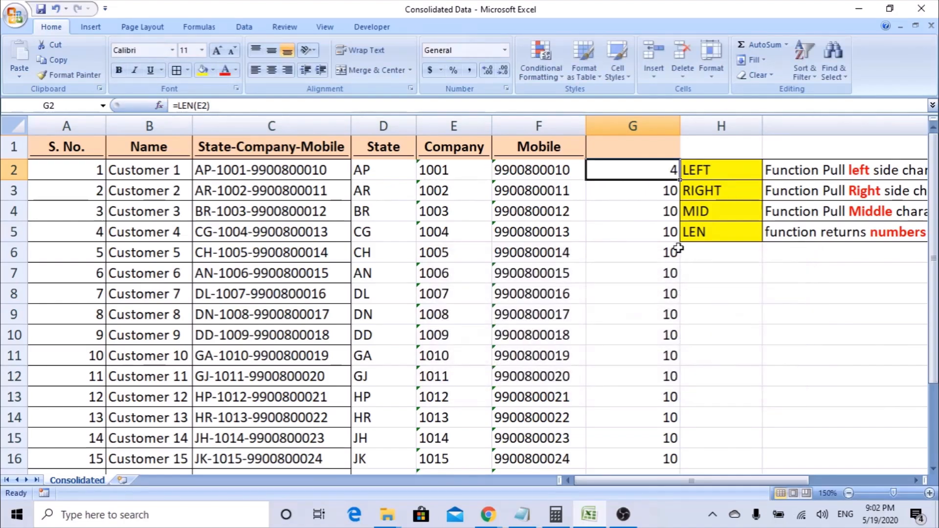
double_click(679, 180)
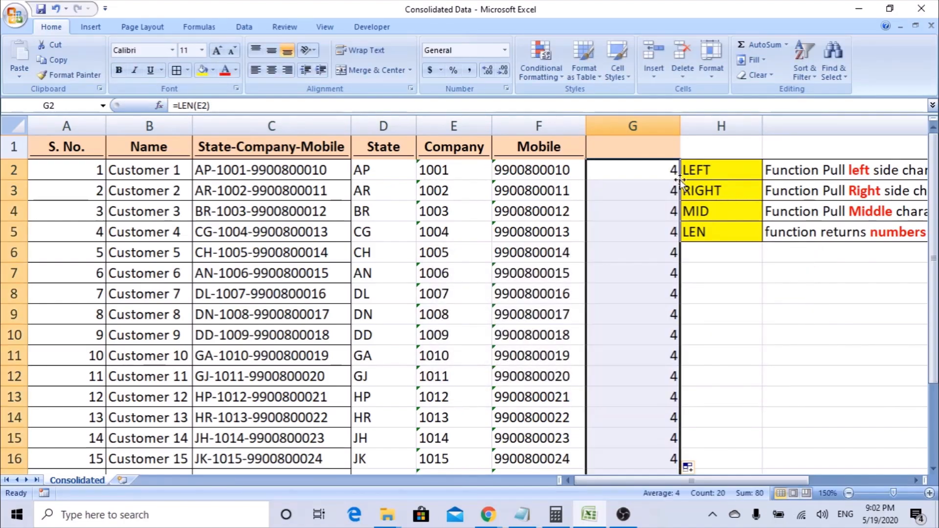
Replace G2 with =LEN(D2) and fill it down column G, returning 2 per state code.
click(651, 171)
text(=)
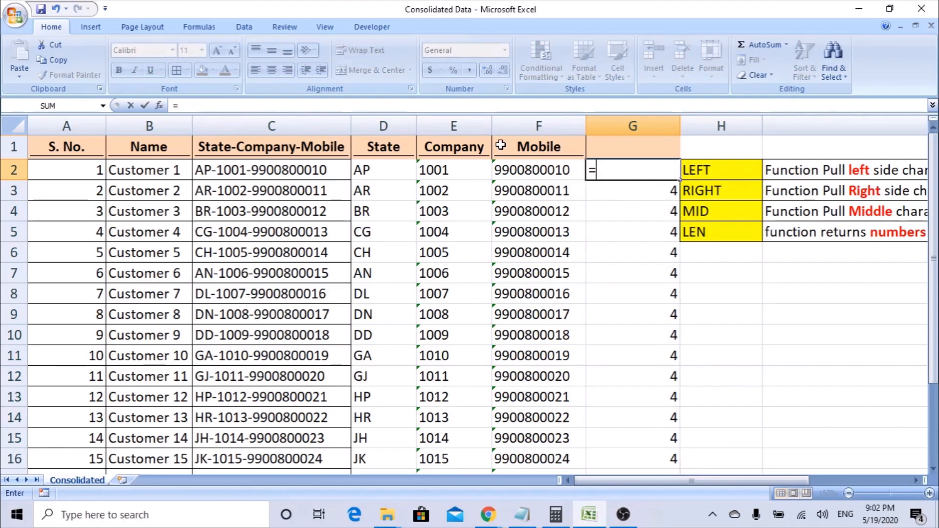
text(len)
key(Tab)
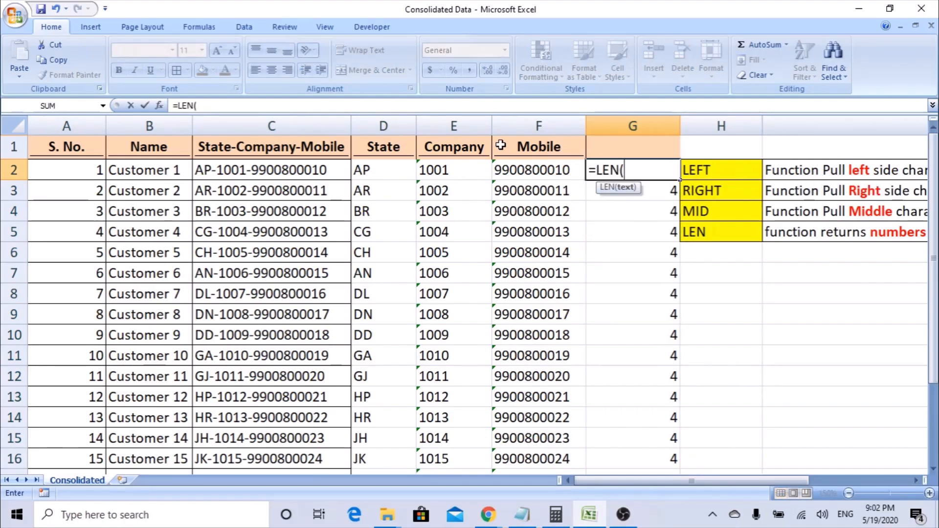
click(160, 106)
click(383, 171)
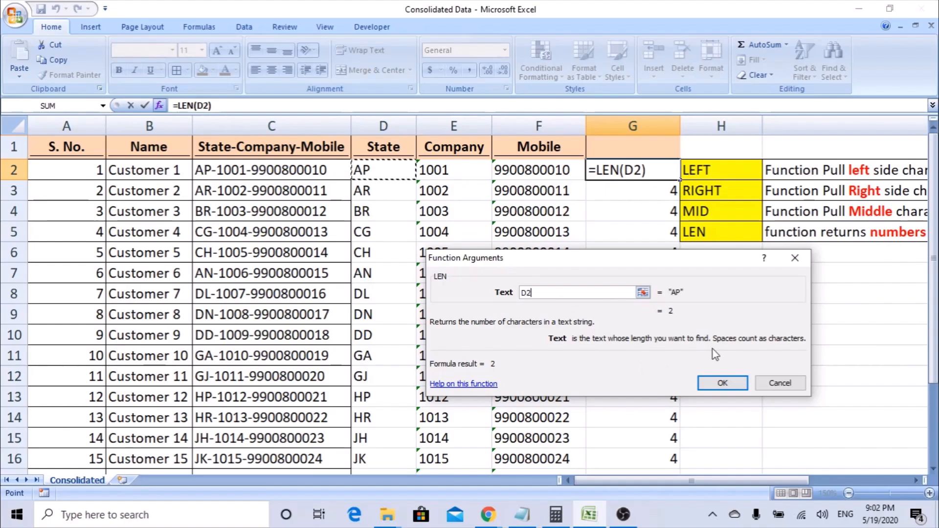
click(722, 383)
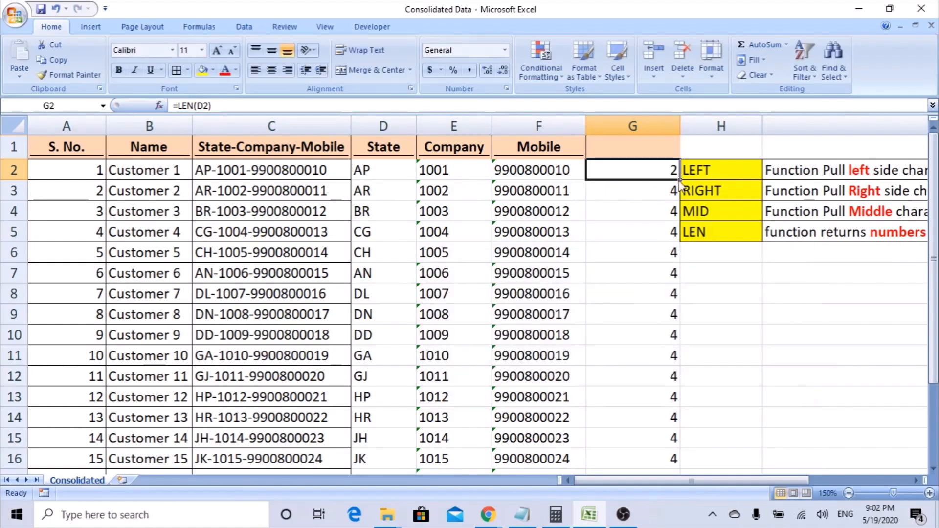
double_click(679, 180)
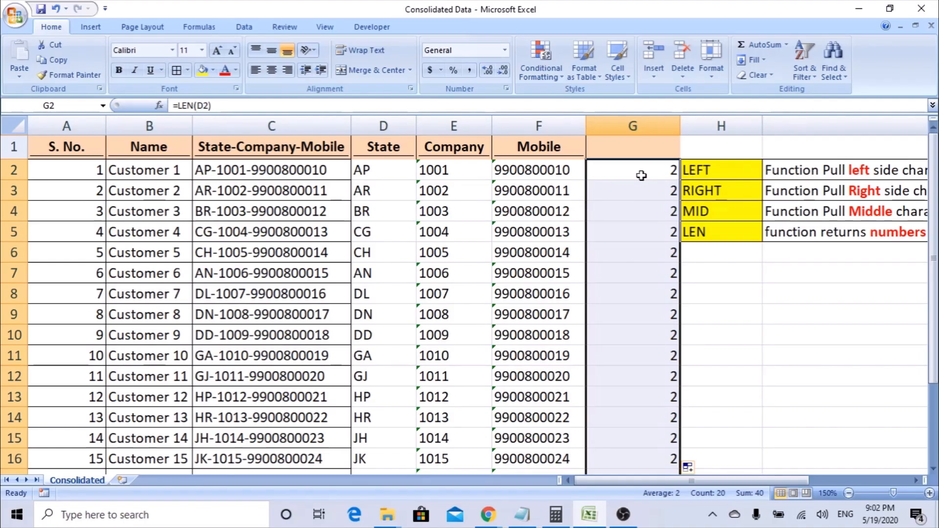
On the Countif sheet, type the notes COUNTIF in D4 and countifs in D5.
click(641, 175)
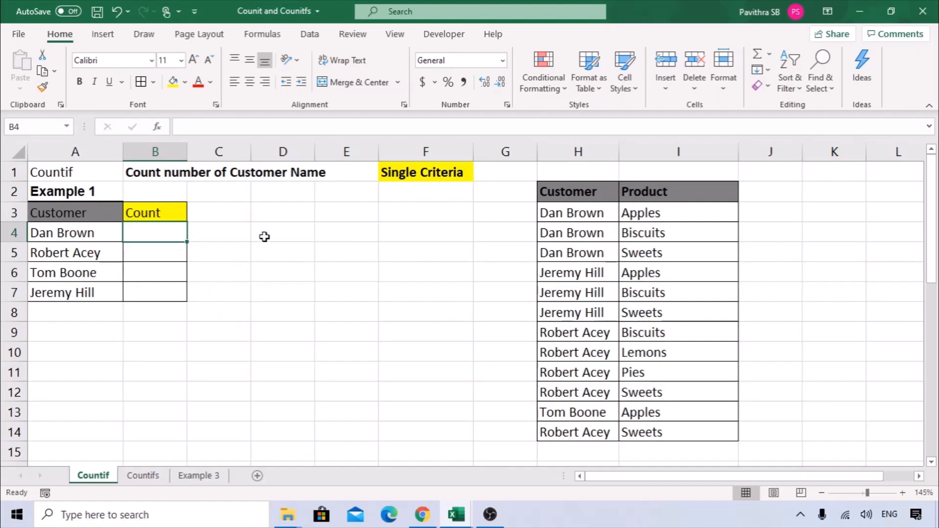
click(285, 234)
text(COUNTIF)
key(Return)
text(countifs)
key(Return)
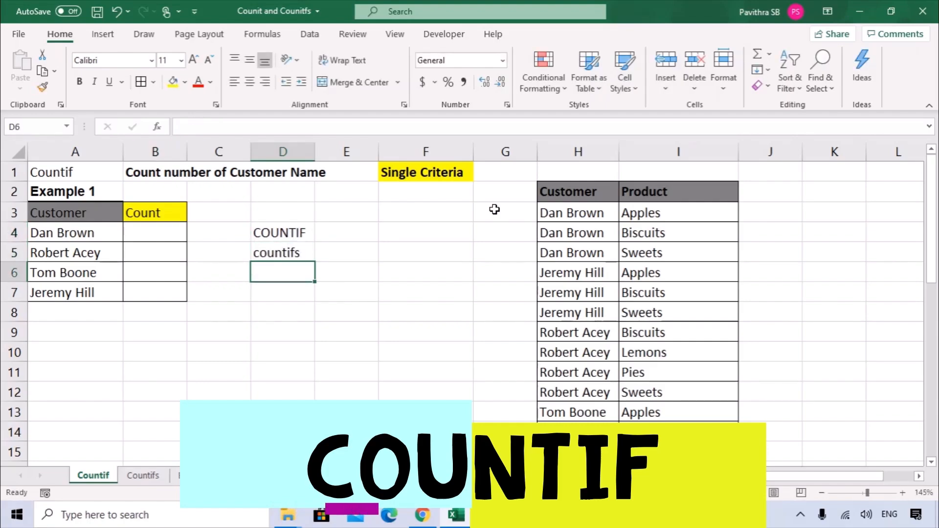
key(Up)
key(Up)
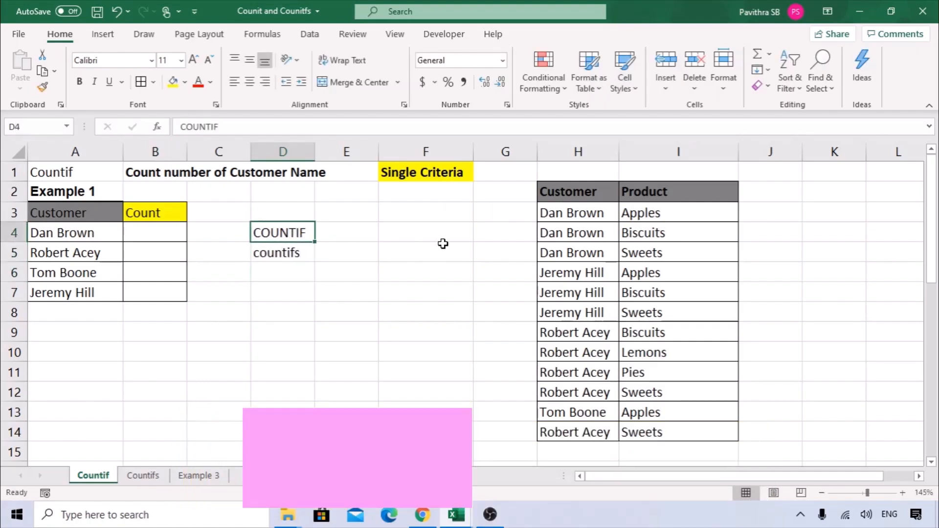
Review the notes, the customer names in column A and Customer column H, ending on B4.
click(392, 177)
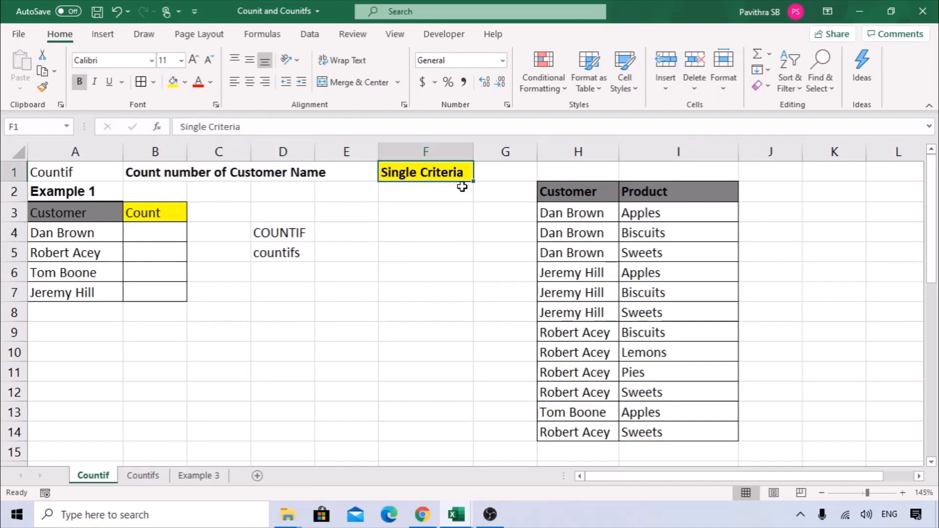
click(272, 234)
click(428, 175)
click(282, 257)
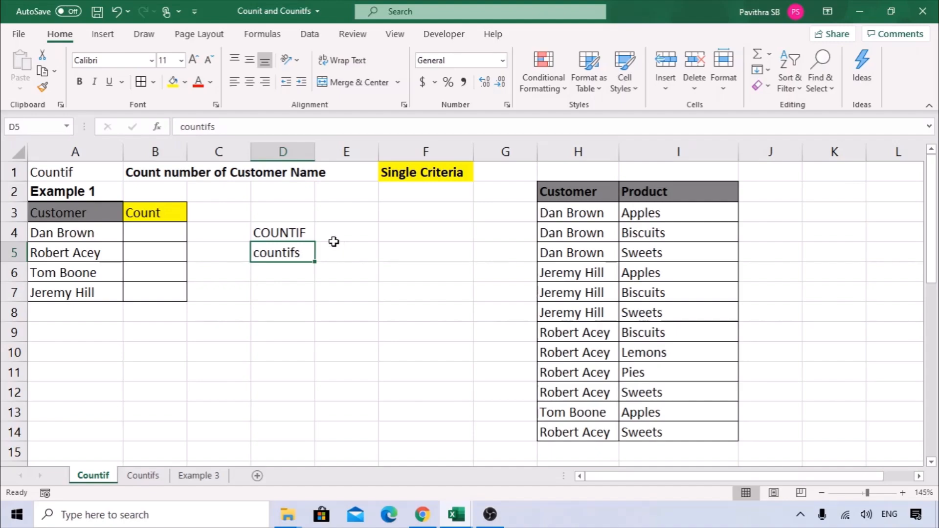
click(305, 235)
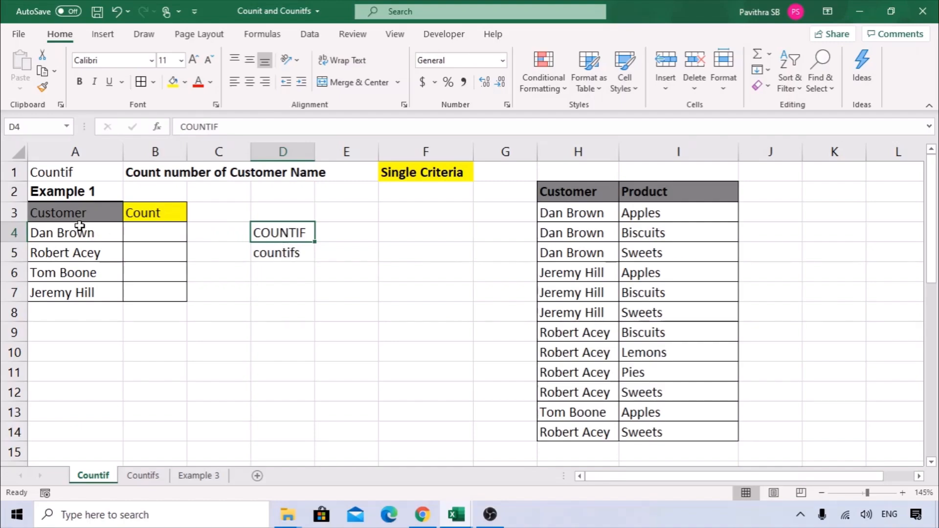
drag(66, 211, 69, 332)
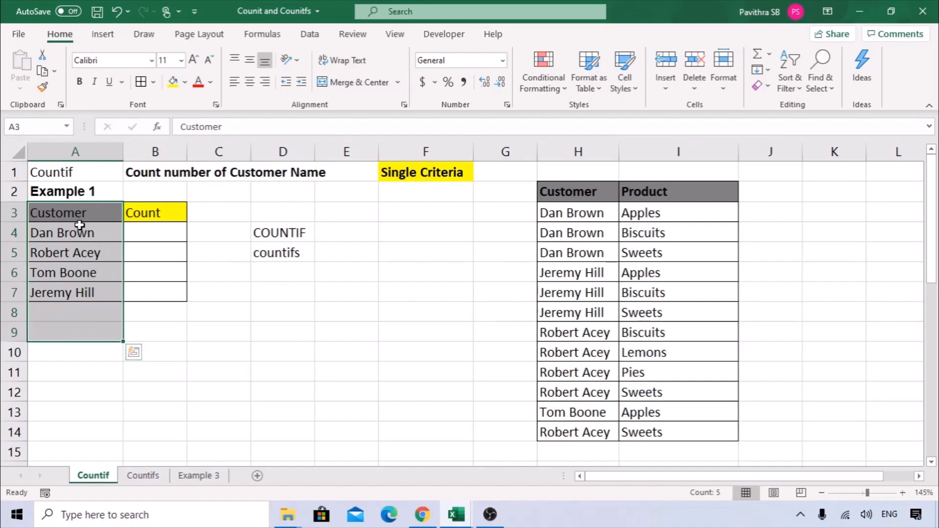
click(85, 237)
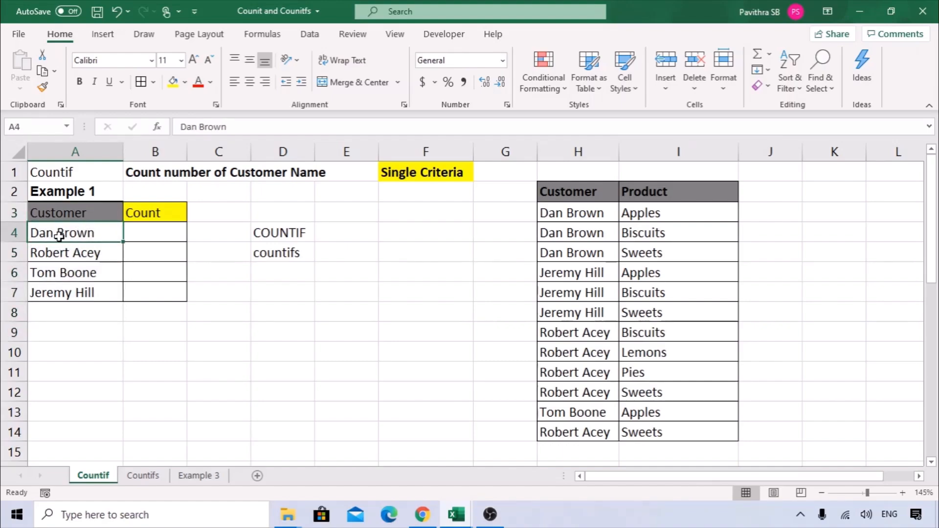
click(602, 151)
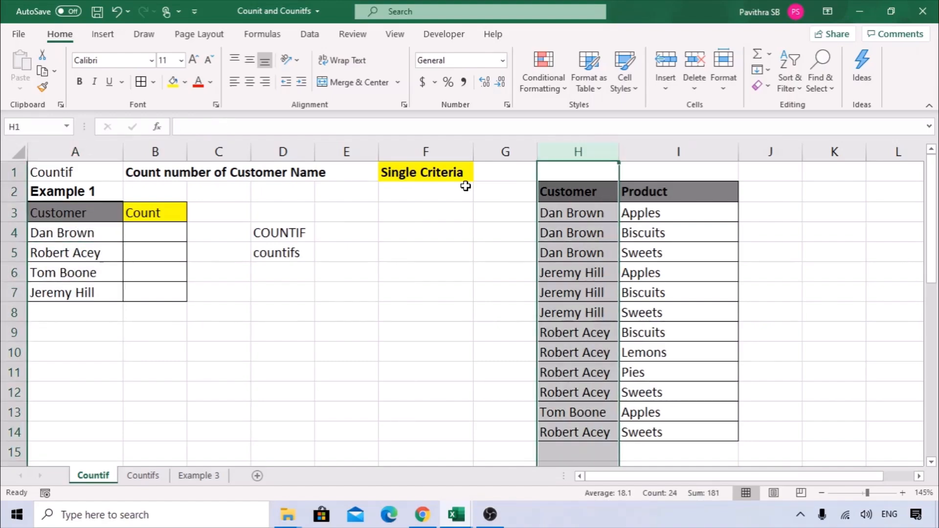
click(159, 238)
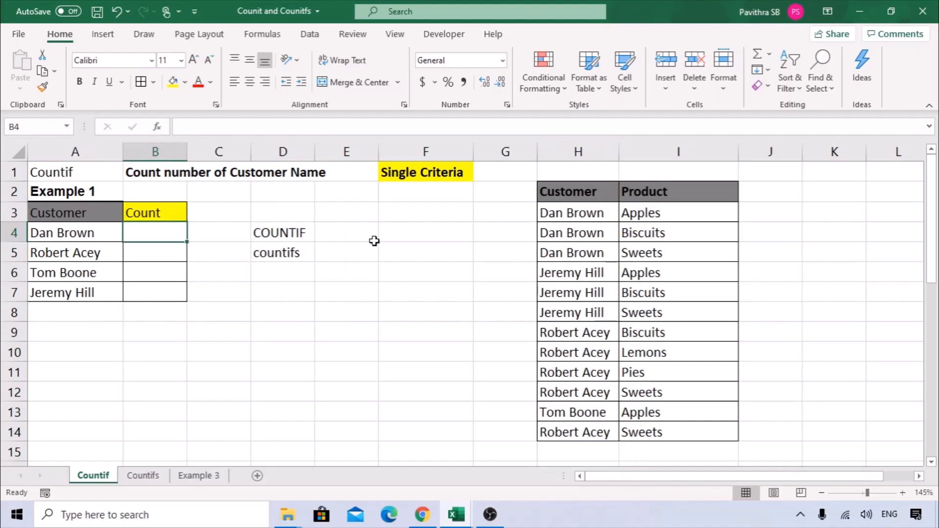
Enter =COUNTIF(H:H,A4) in B4 using the Function Arguments dialog.
text(=COU)
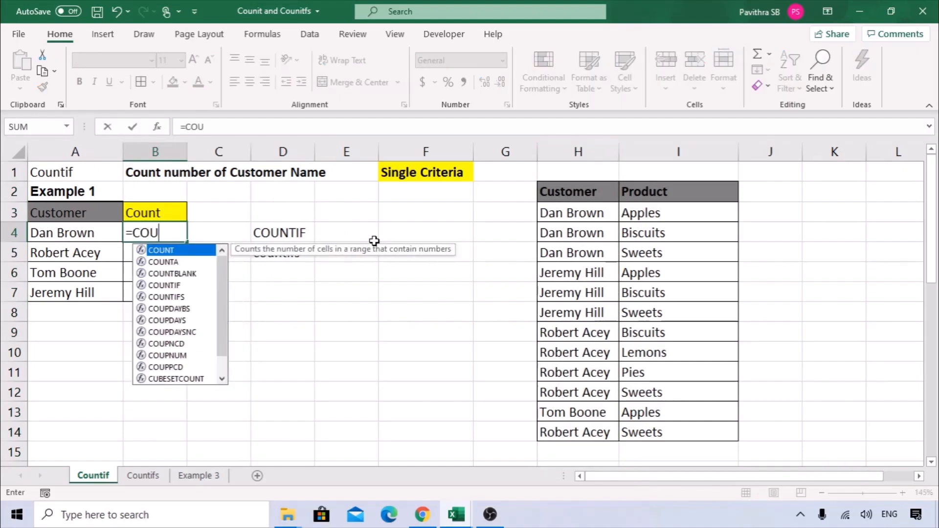
text(NTIF()
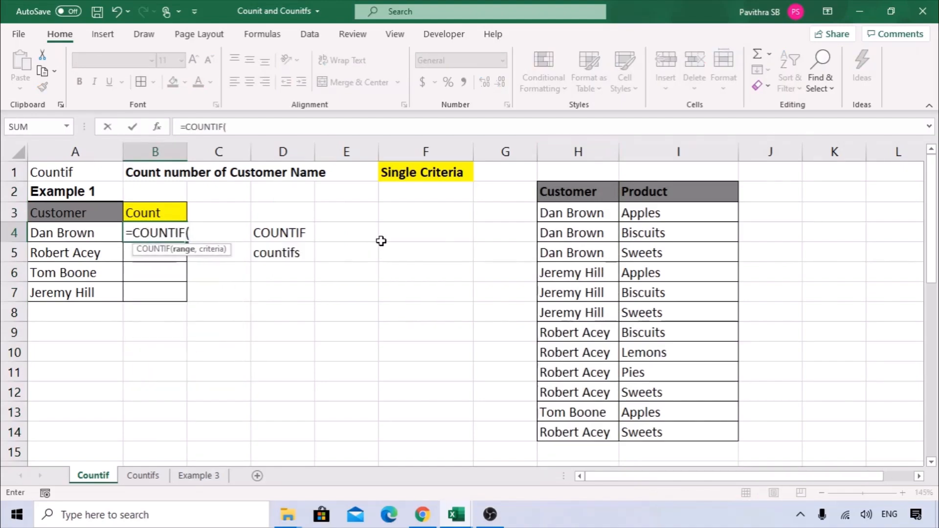
click(157, 129)
drag(391, 245, 245, 213)
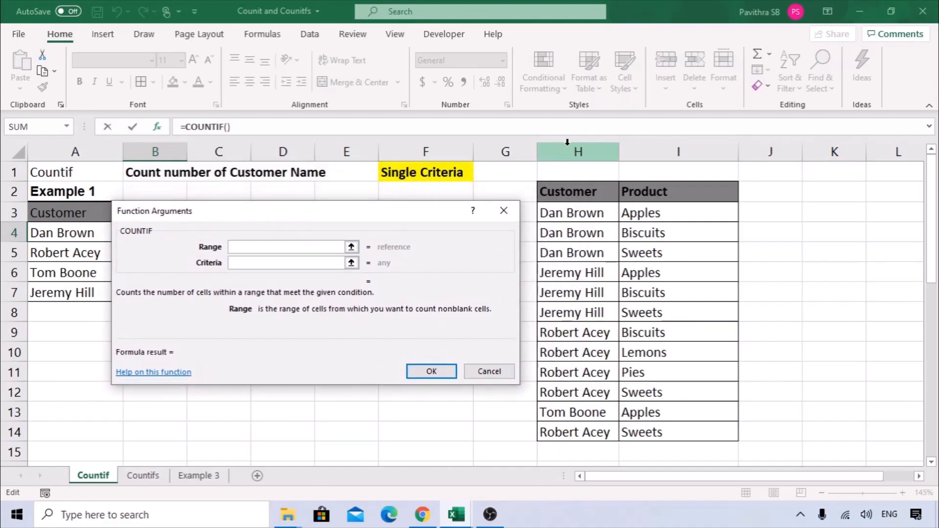
click(568, 142)
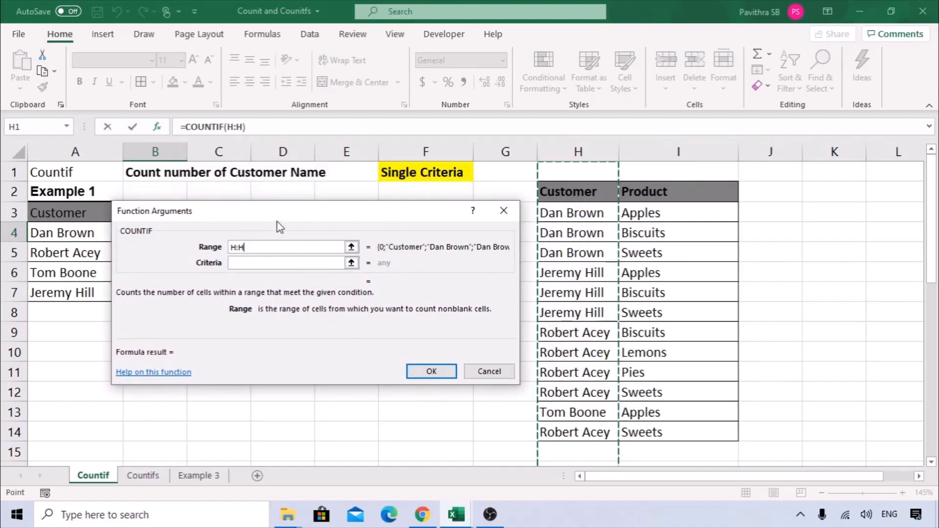
click(332, 235)
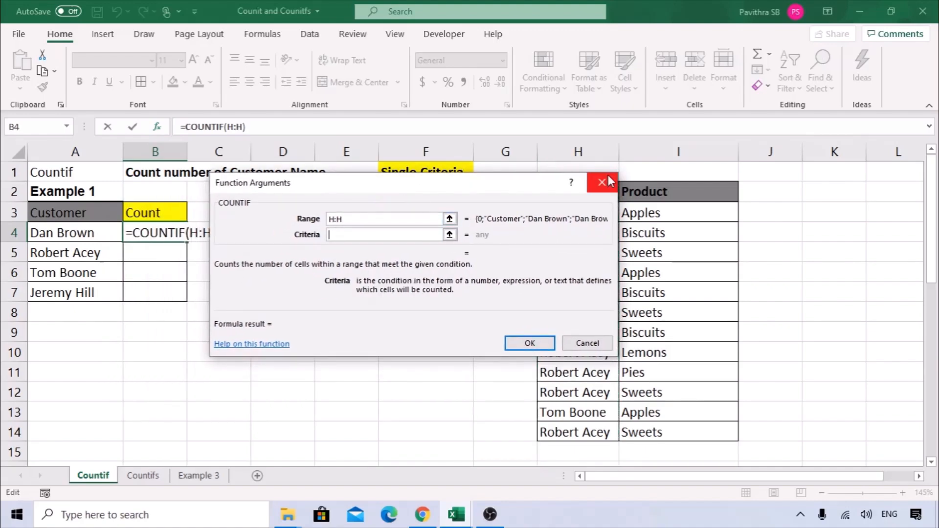
click(101, 242)
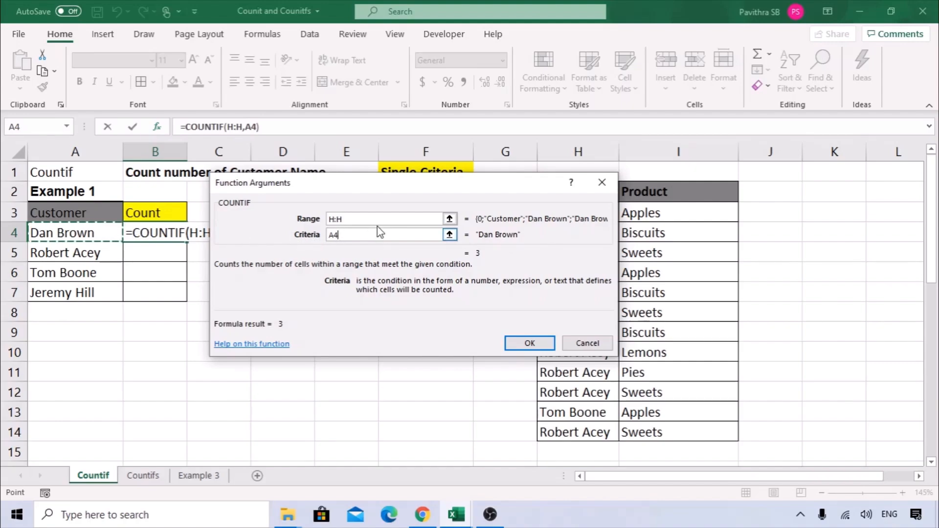
drag(355, 185, 272, 209)
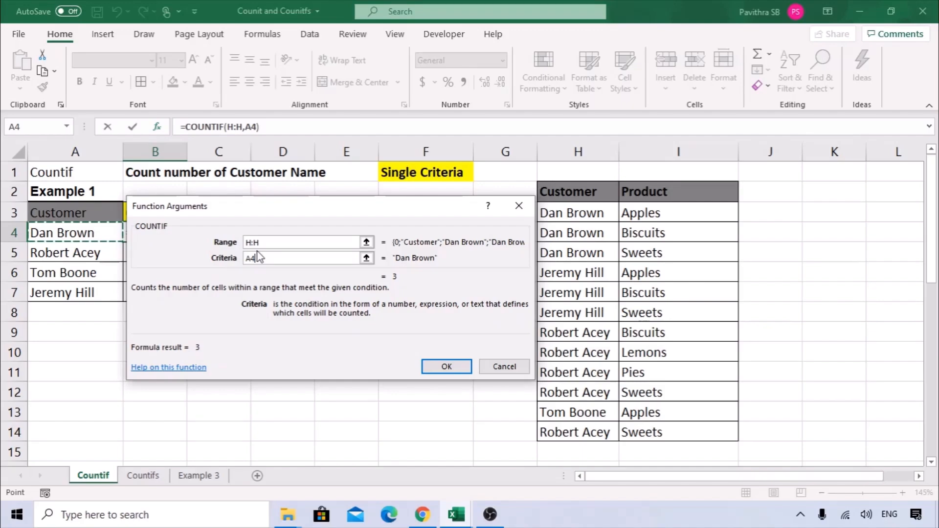
click(445, 366)
Copy the count formula down to B7, giving 3, 5, 1 and 3, and check each.
drag(185, 242, 185, 308)
click(228, 285)
click(103, 235)
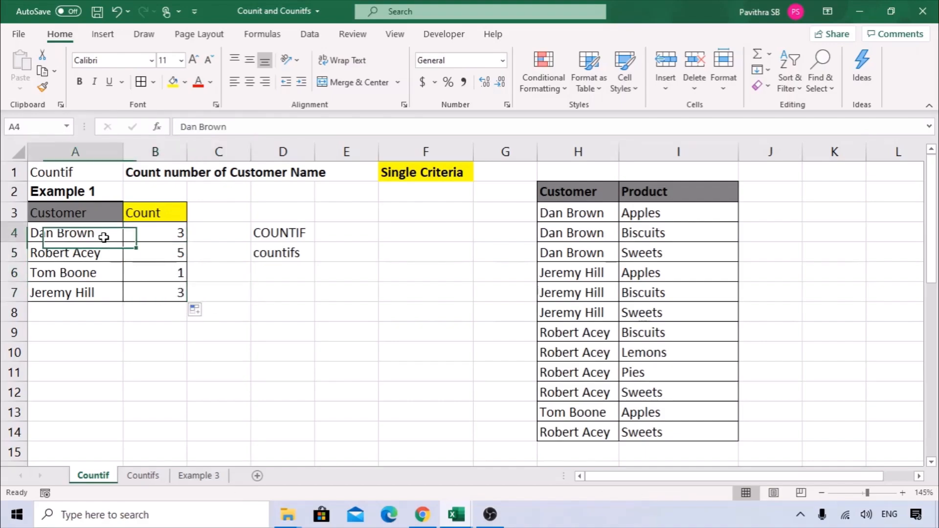
click(145, 237)
click(597, 156)
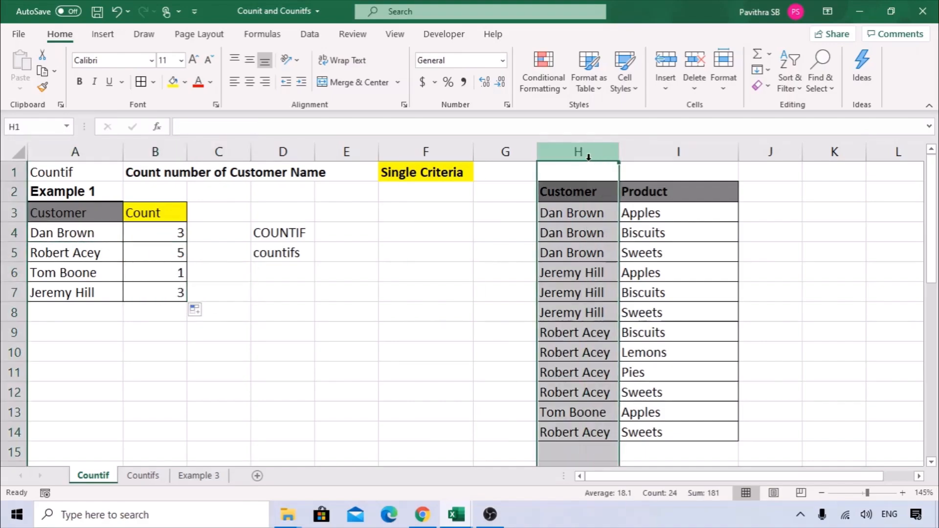
click(157, 258)
click(166, 272)
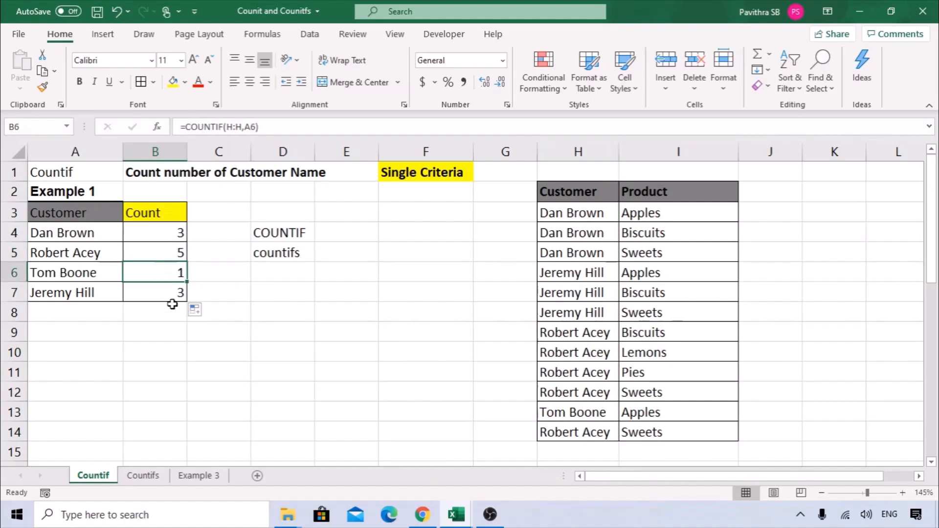
click(164, 292)
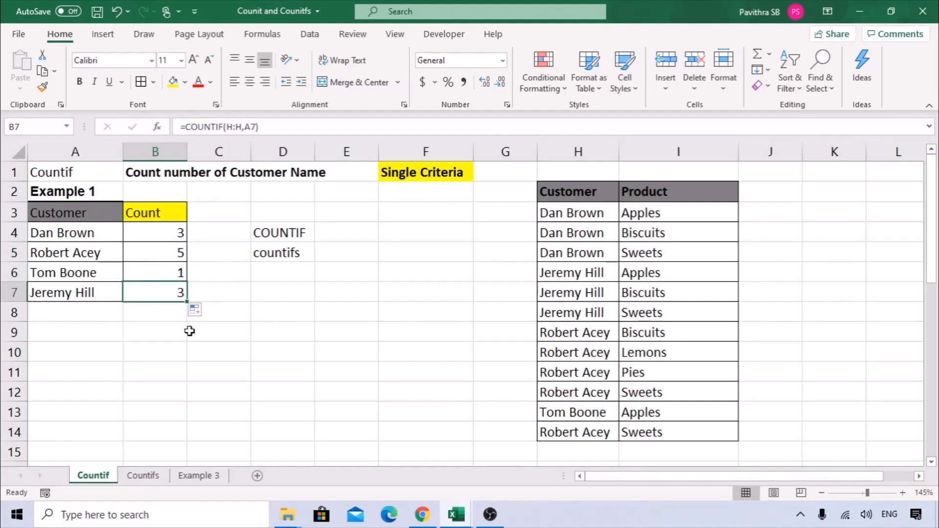
drag(171, 233, 171, 309)
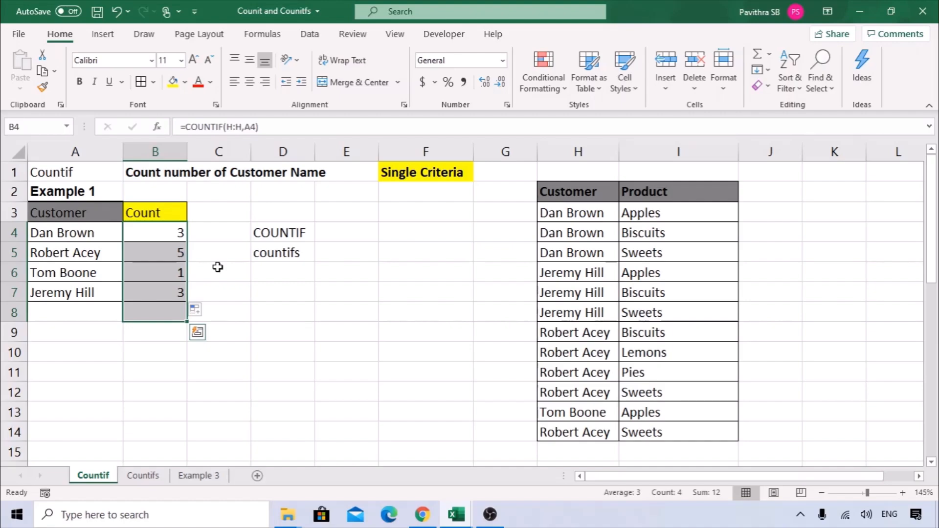
Change the A26 heading from Example 3 to Example 2.
scroll(218, 267, down, 8)
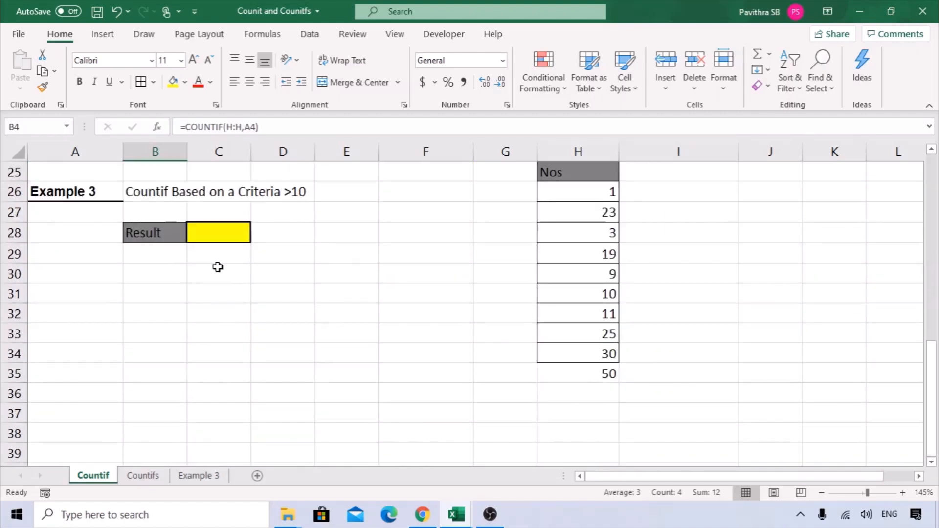
click(100, 191)
key(F2)
key(BackSpace)
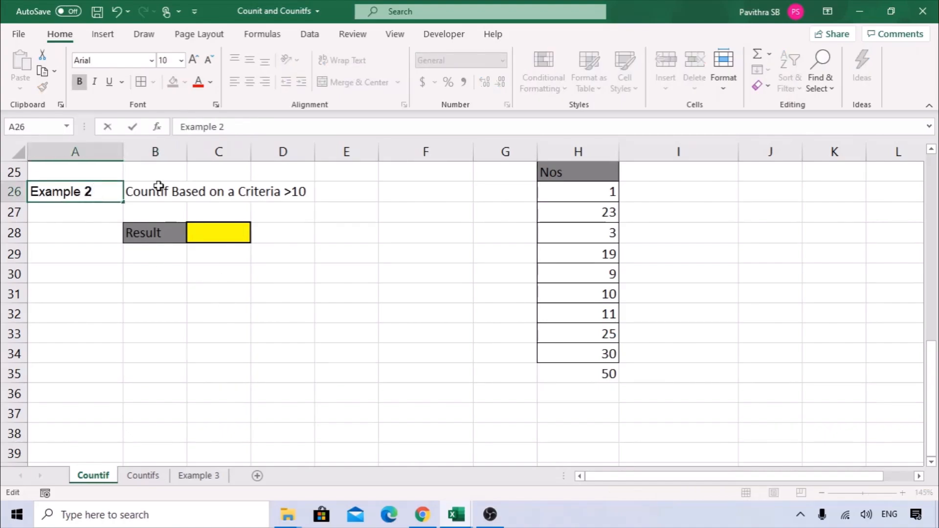
click(184, 312)
Review the >10 criteria and the Nos values 1–50 in column H, ending on Result cell C28.
drag(587, 181, 609, 352)
scroll(693, 321, up, 1)
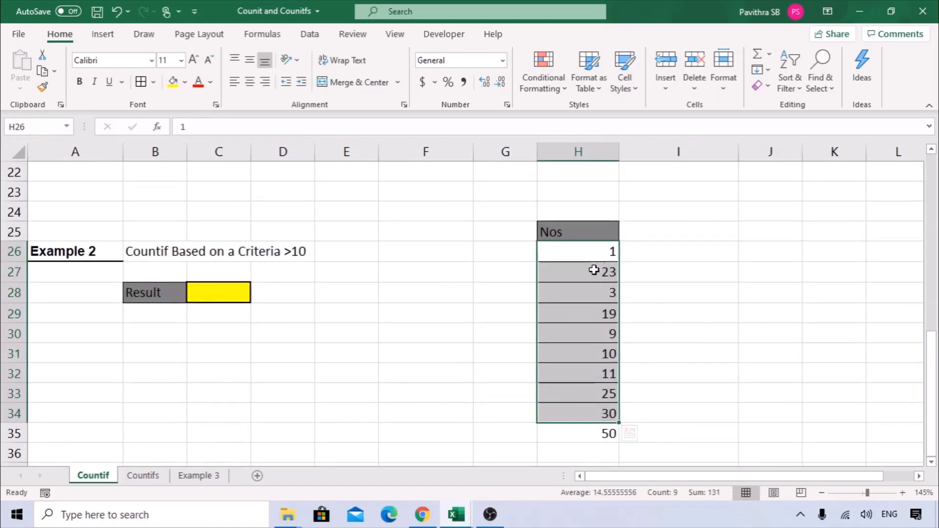
click(209, 291)
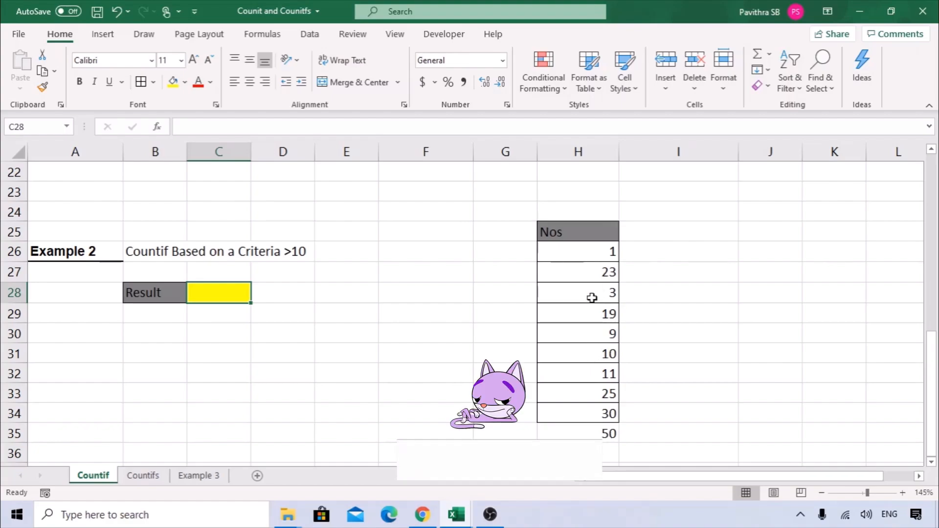
click(175, 255)
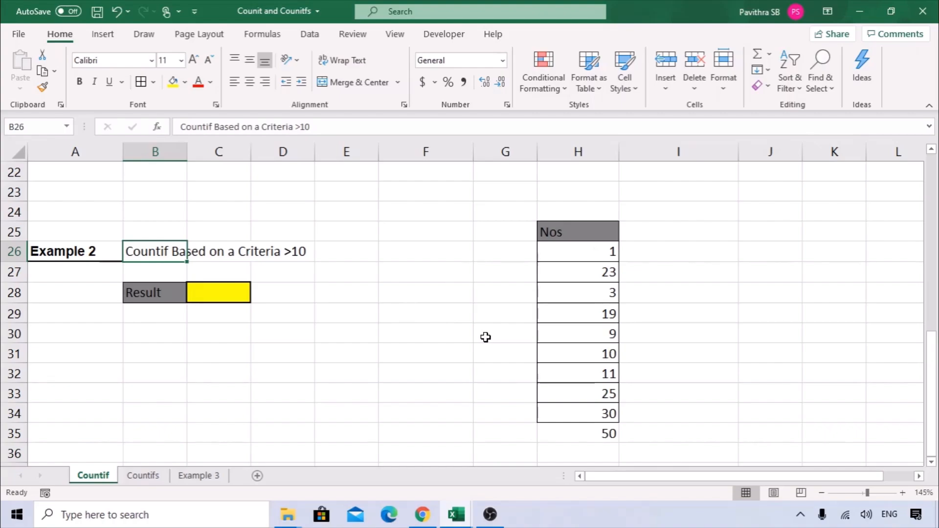
drag(589, 233, 596, 416)
click(604, 433)
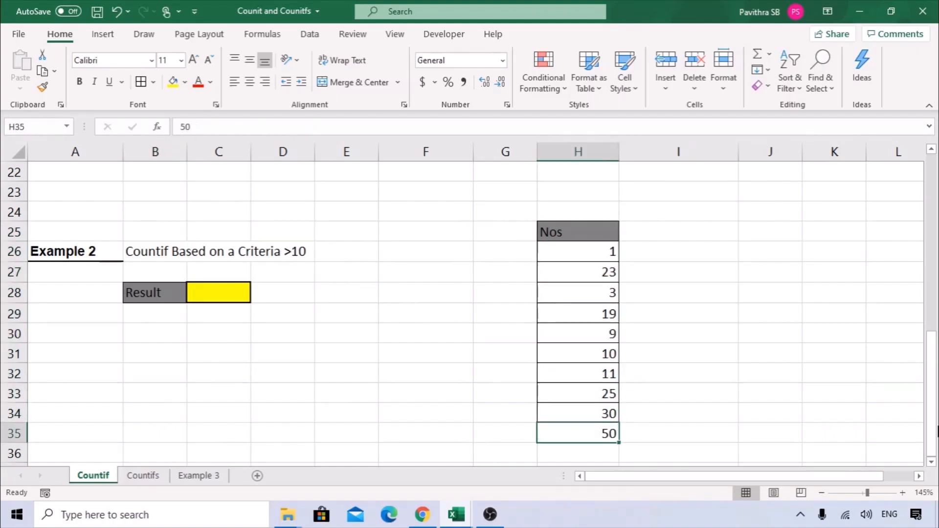
click(248, 292)
Enter =COUNTIF(H26:H35,">10") in C28 via the Function Arguments dialog, returning 6.
text(=CO)
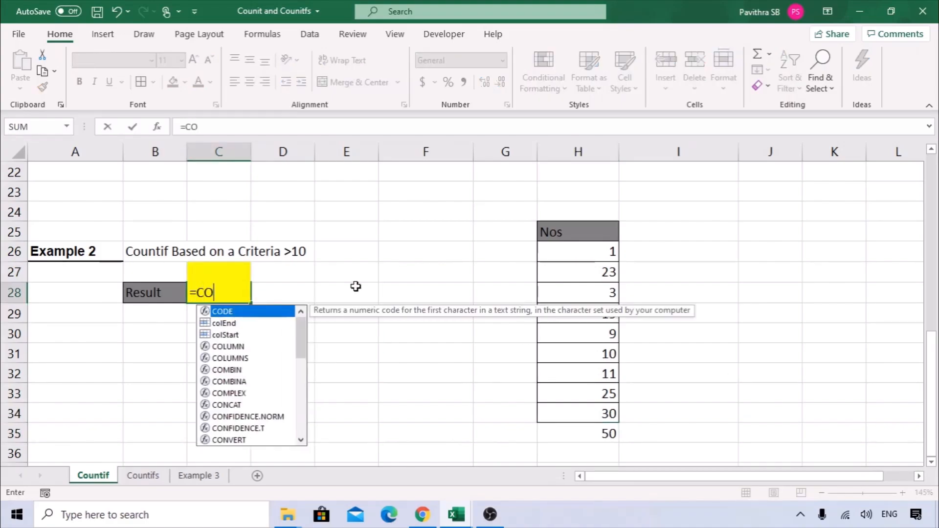
text(UNTIF()
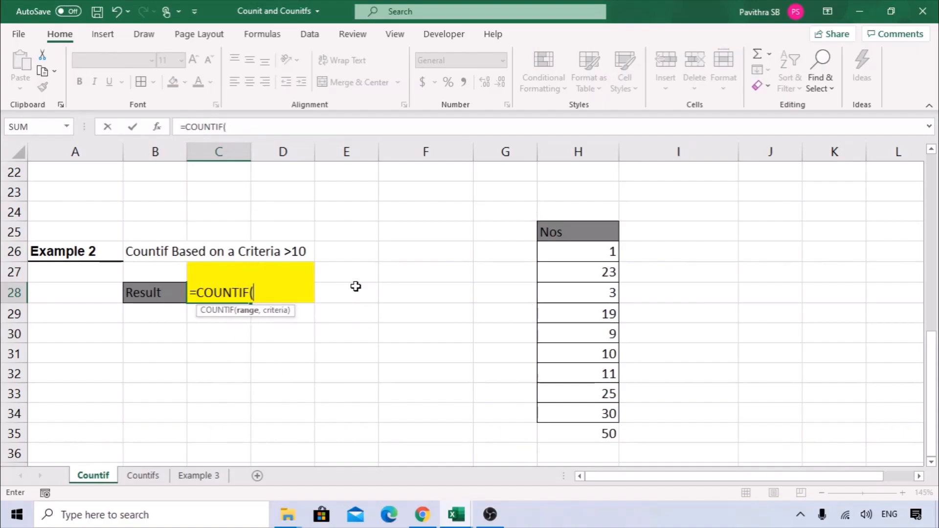
click(155, 128)
drag(329, 205, 262, 293)
drag(612, 250, 590, 433)
drag(362, 293, 541, 200)
click(447, 244)
drag(442, 191, 573, 186)
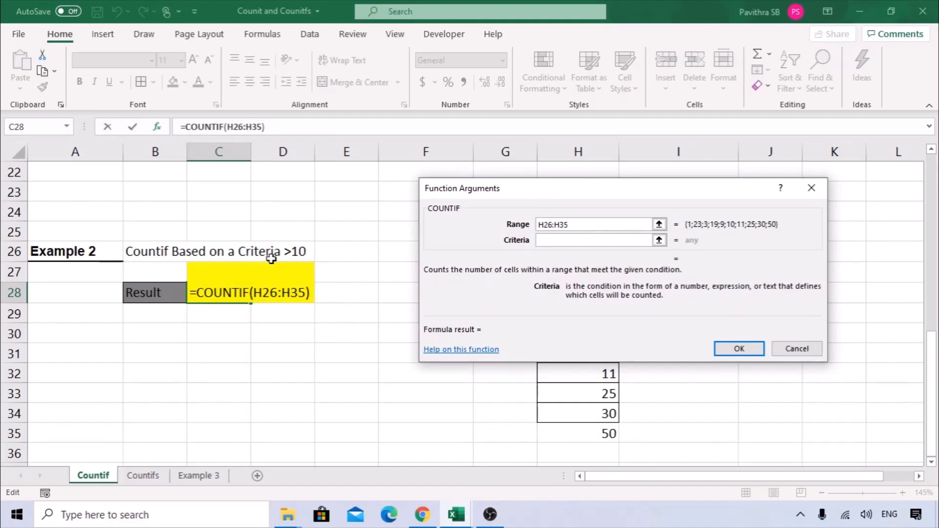
text(>10)
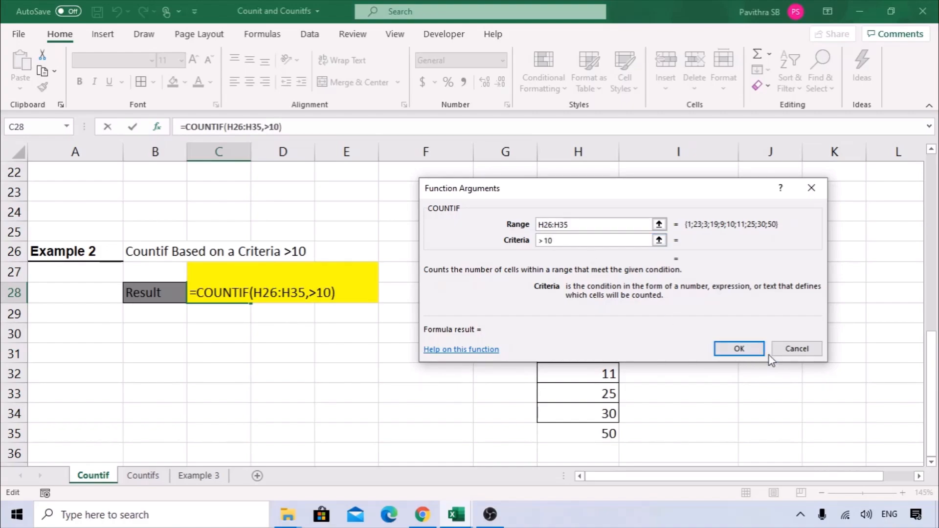
click(747, 350)
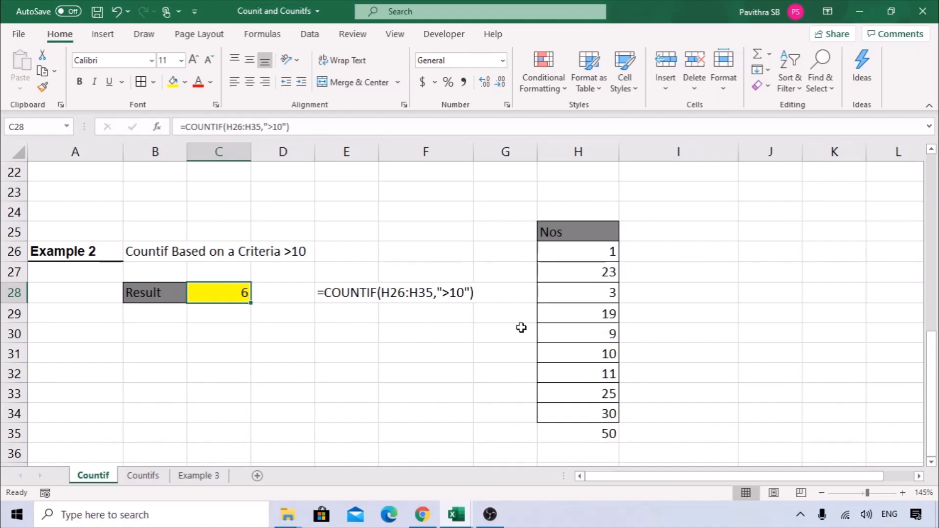
Select the Nos values greater than 10 in column H to verify the count of 6.
click(608, 272)
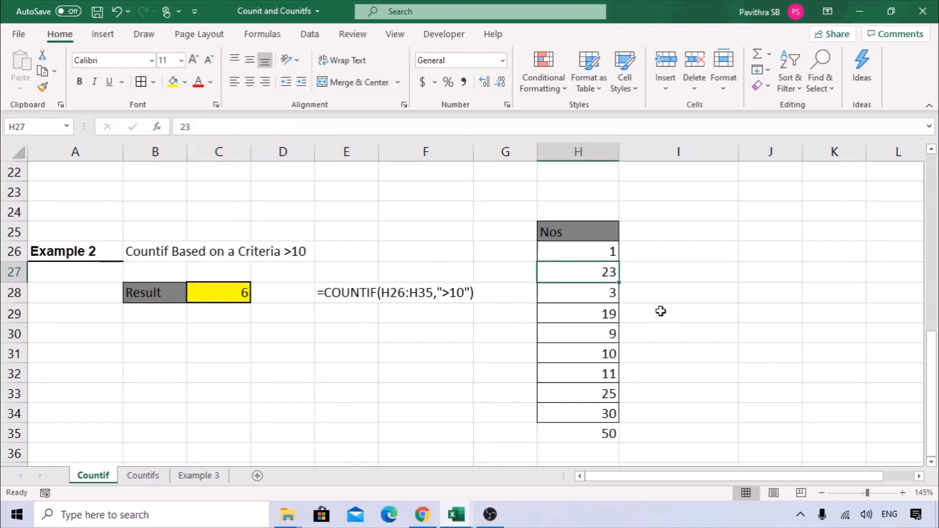
ctrl+click(596, 313)
ctrl+click(609, 355)
ctrl+click(602, 334)
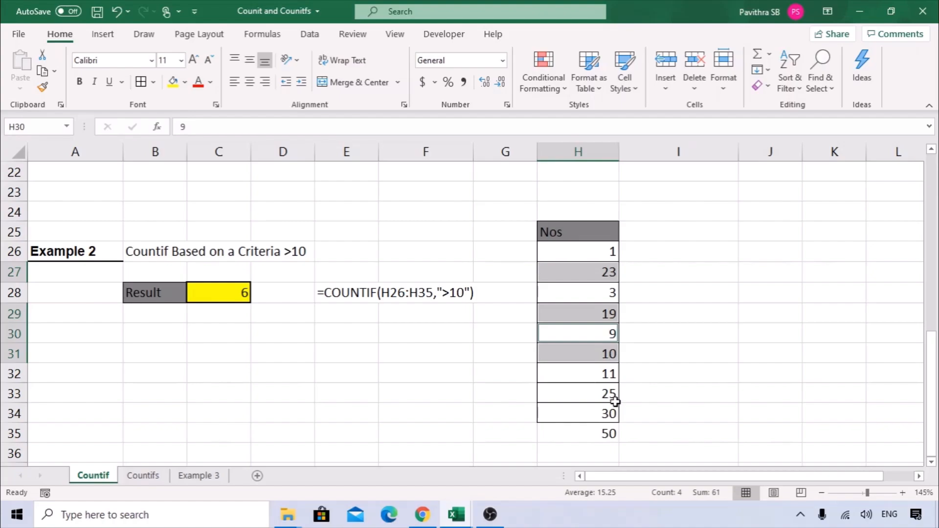
click(601, 351)
ctrl+click(600, 311)
ctrl+click(600, 270)
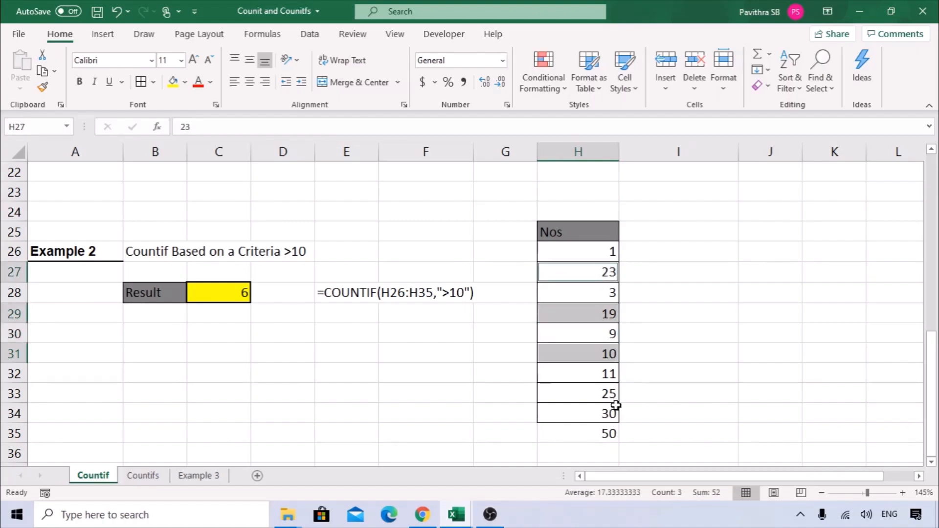
ctrl+click(600, 391)
ctrl+click(602, 374)
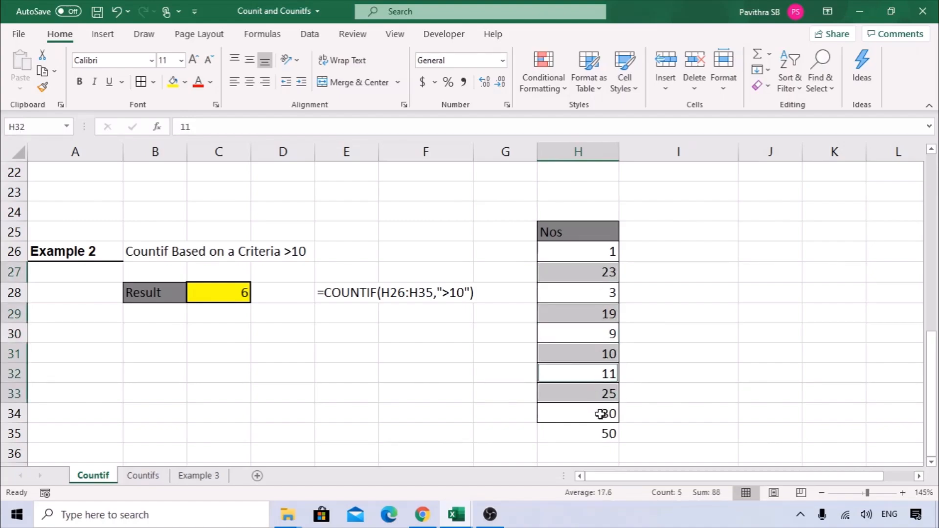
ctrl+click(601, 413)
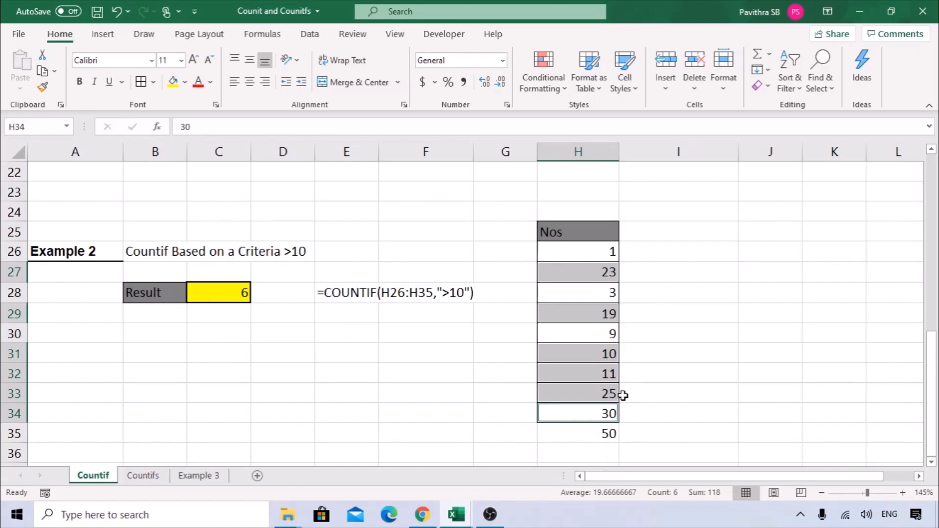
click(615, 357)
drag(615, 374, 620, 433)
ctrl+click(614, 317)
ctrl+click(597, 269)
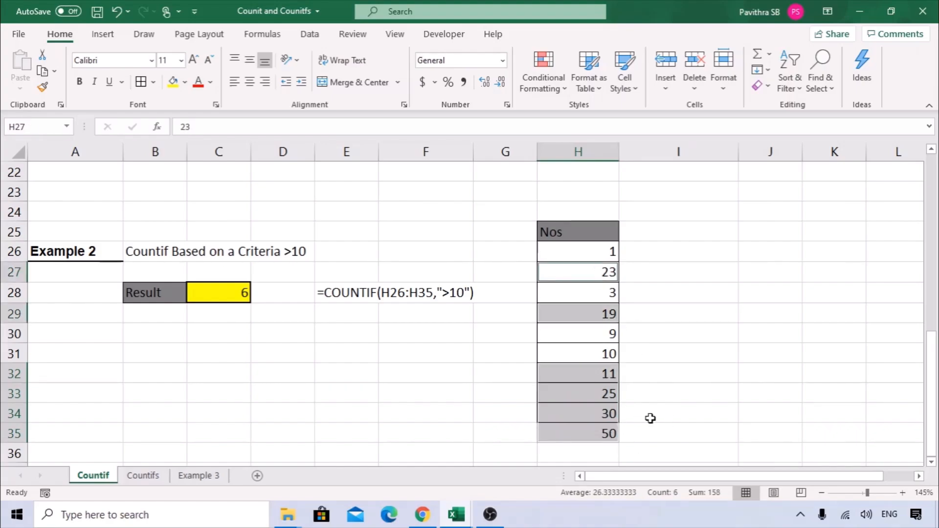
Change C28's criteria to "<10" so it counts values below 10, returning 3.
click(247, 292)
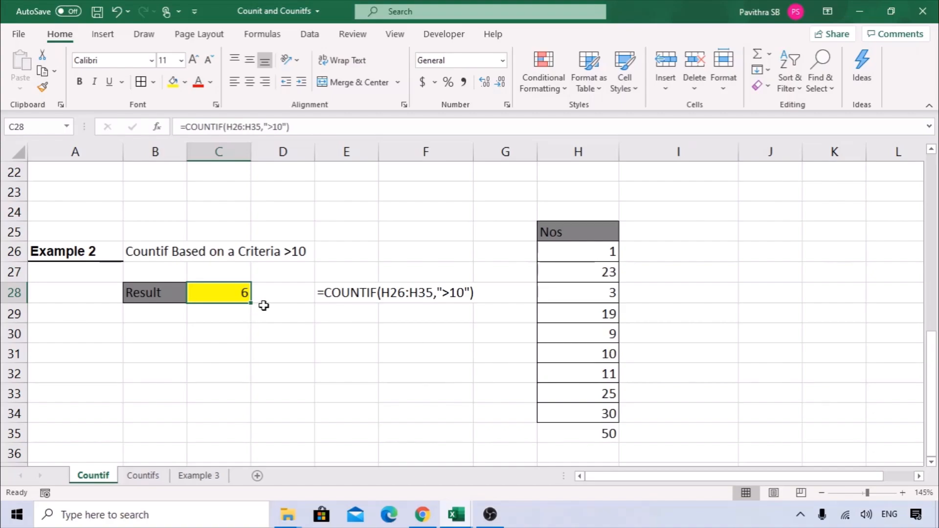
click(272, 127)
key(BackSpace)
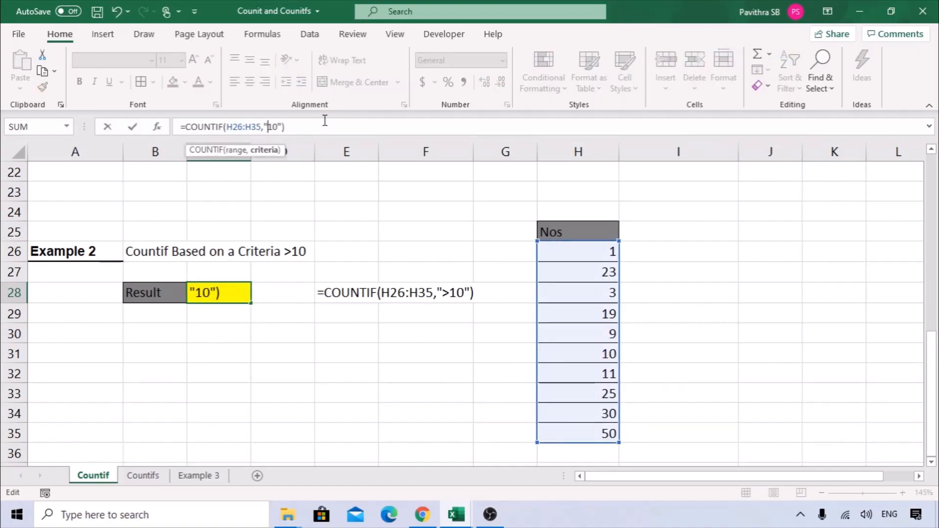
text(<)
key(Return)
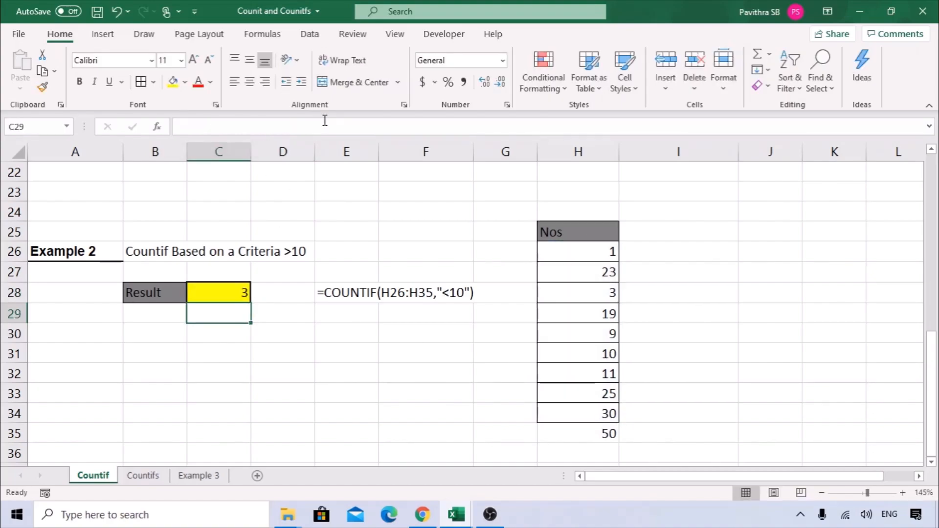
click(216, 297)
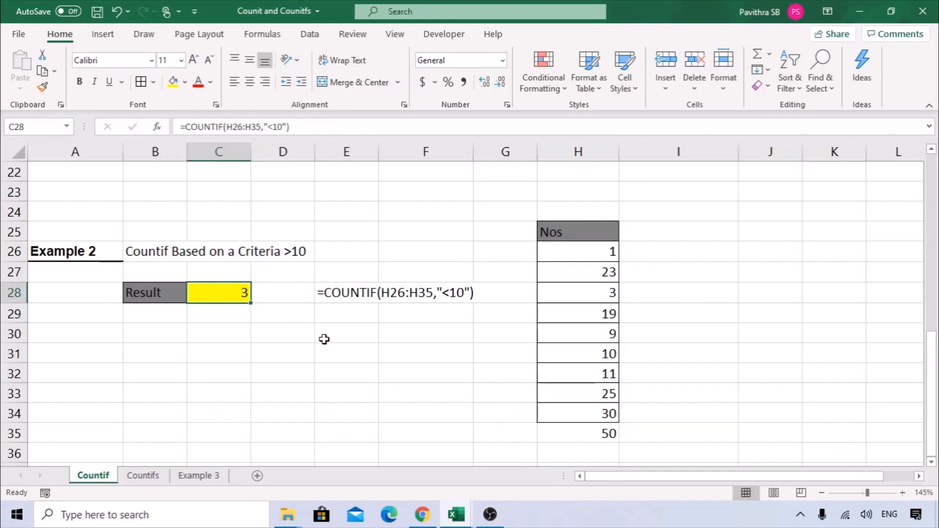
scroll(233, 334, up, 7)
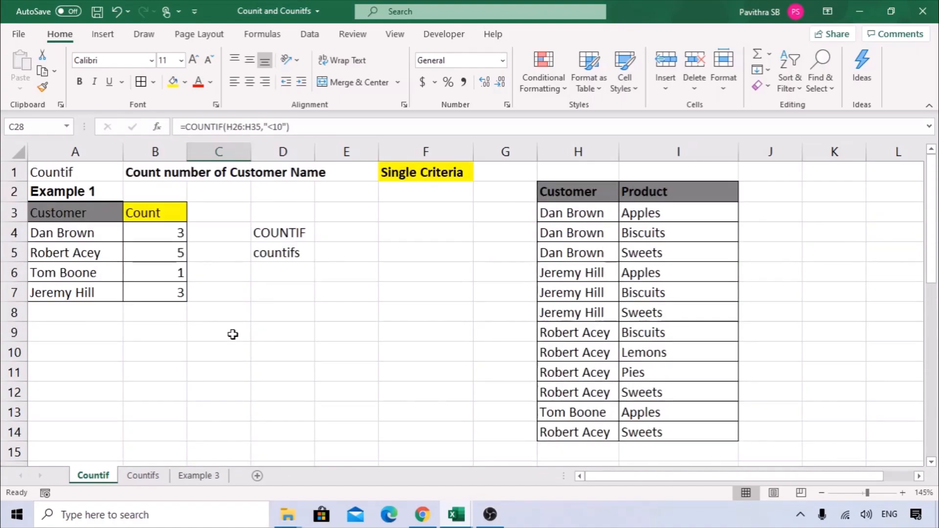
Switch to the Countifs sheet and review the Multiple Criteria table's Customer and Product columns.
click(146, 476)
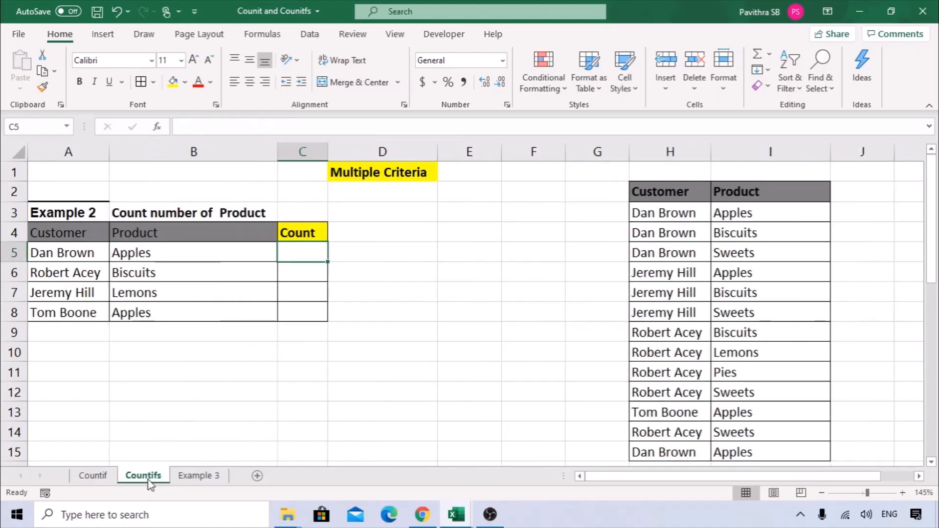
click(225, 380)
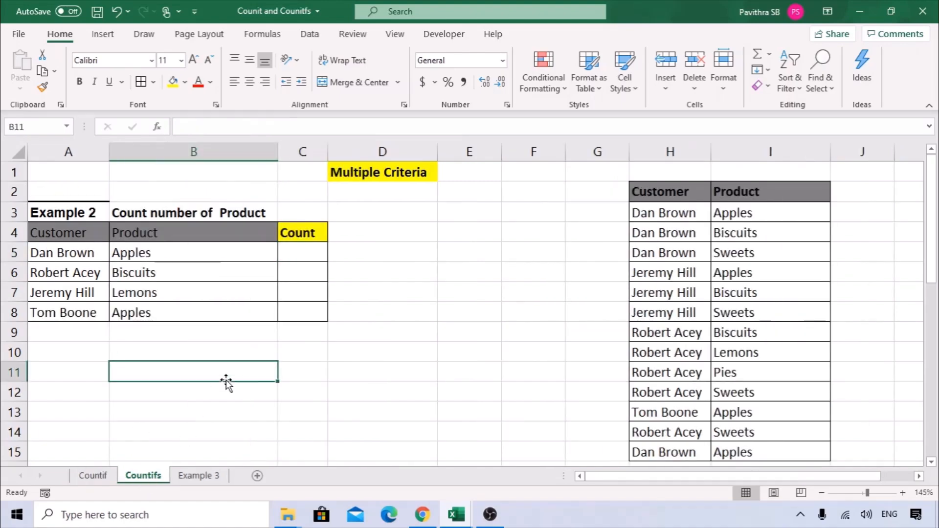
click(360, 176)
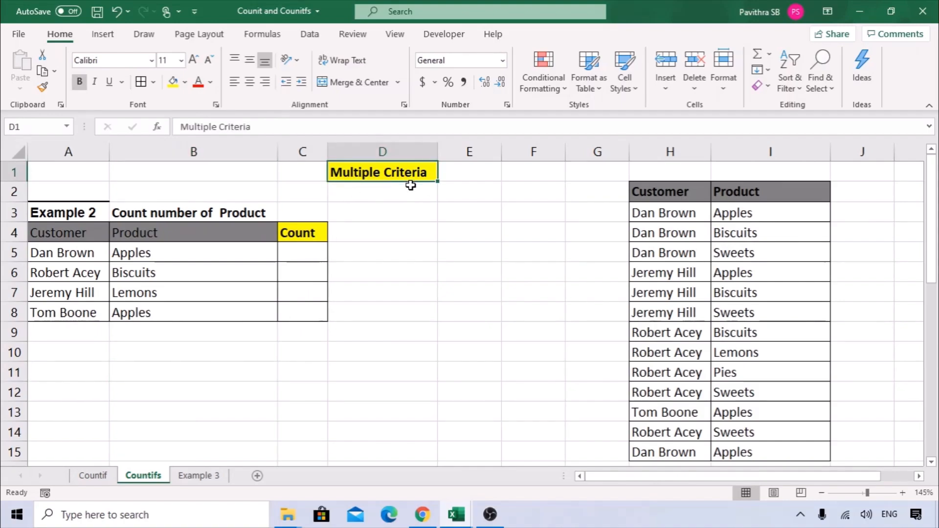
drag(71, 235, 73, 314)
drag(142, 234, 152, 315)
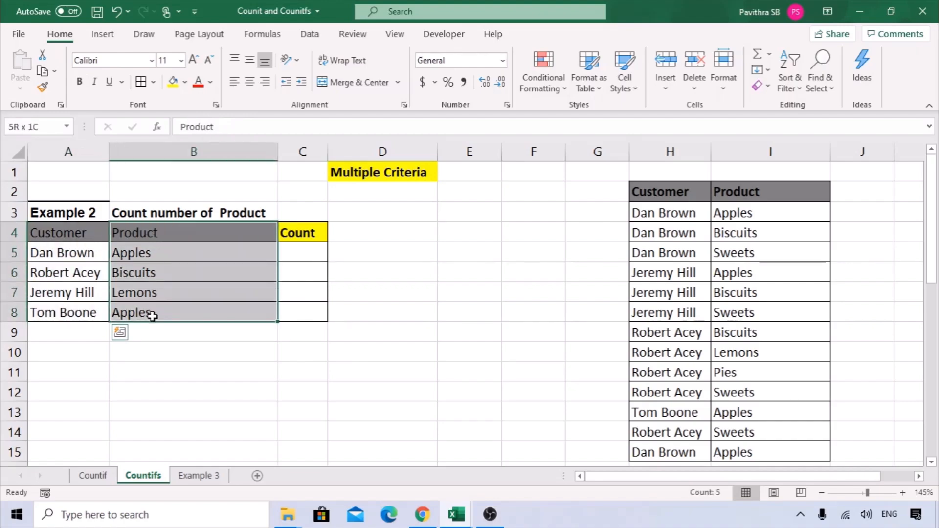
Begin a =countifs formula in C5 for the first customer–product pair.
click(292, 258)
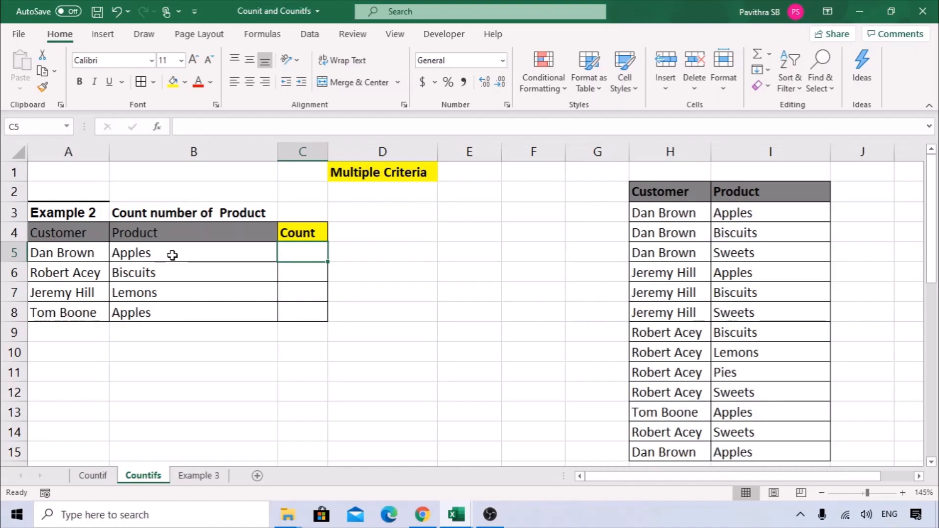
drag(44, 253, 211, 250)
click(309, 254)
text(=cou)
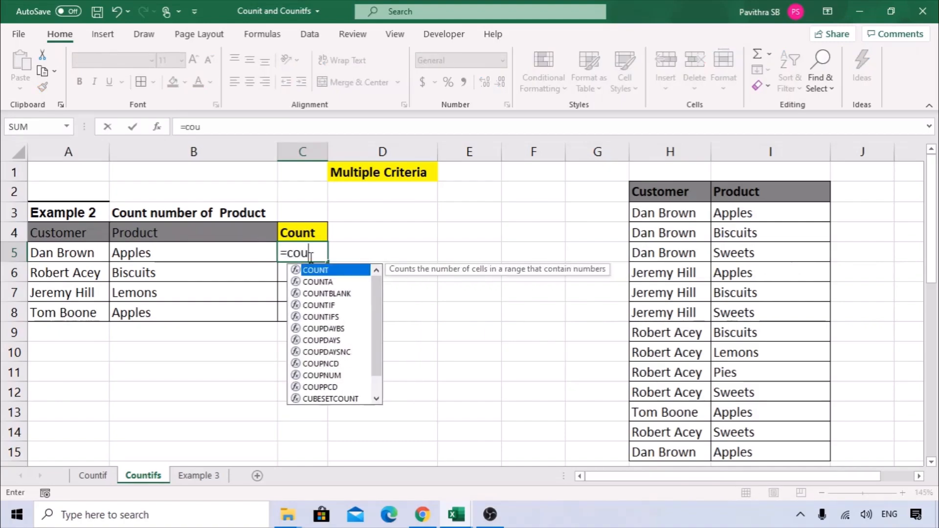
text(ntif)
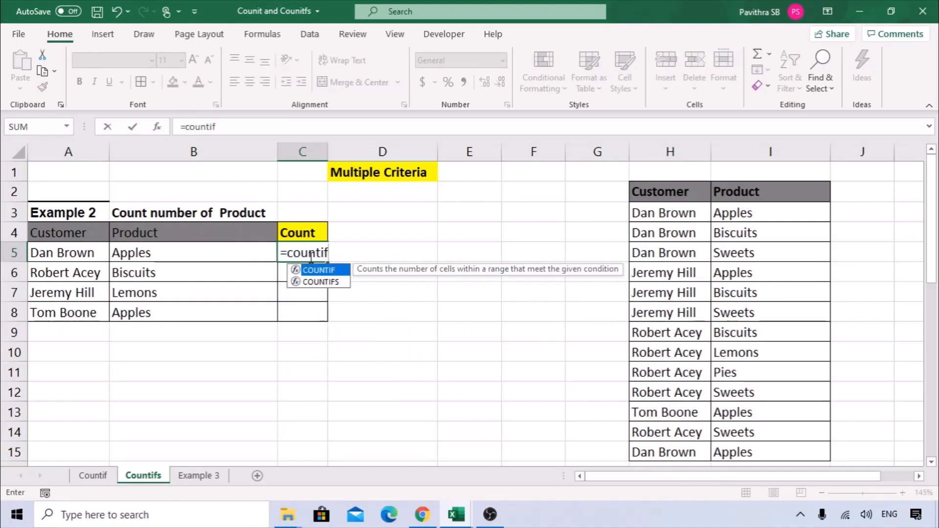
text(s)
Pick COUNTIFS for C5 and bring up its Function Arguments dialog beside the data.
double_click(334, 272)
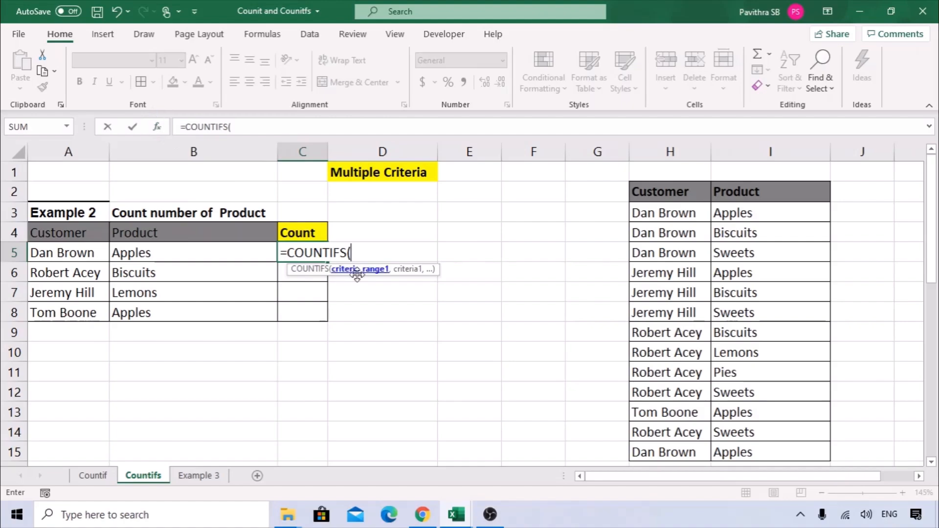
click(157, 127)
drag(511, 172, 293, 221)
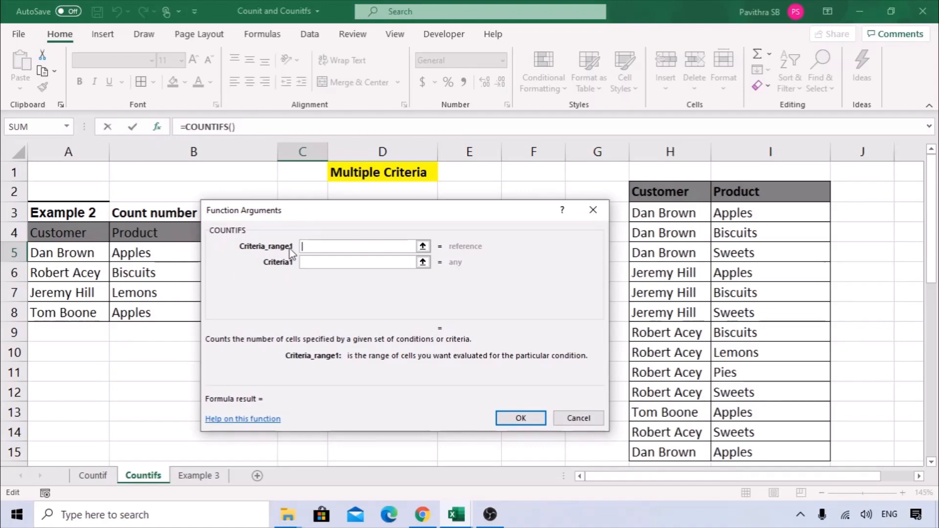
drag(299, 211, 259, 208)
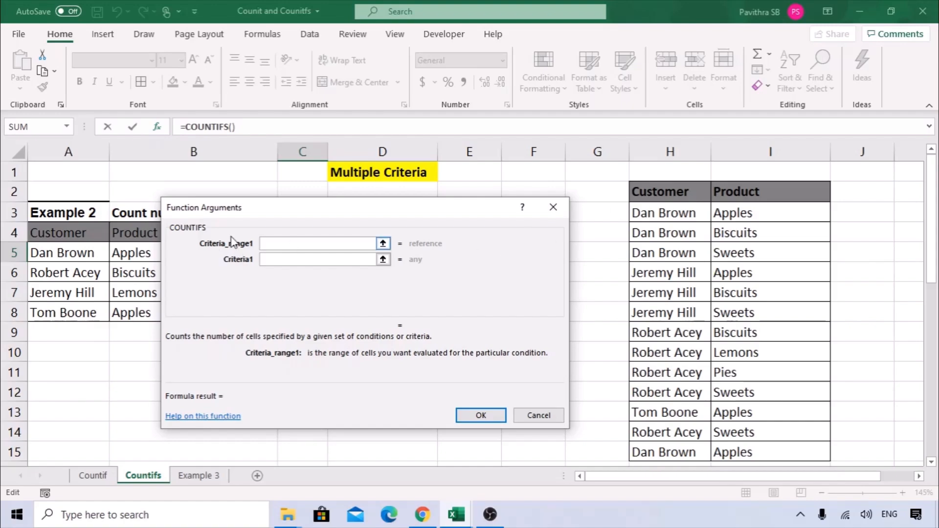
drag(224, 219, 304, 223)
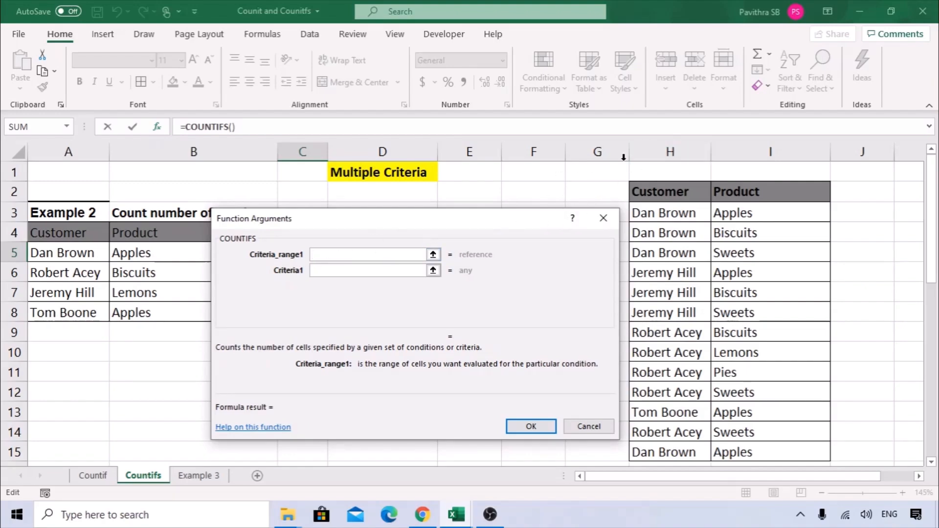
Set ranges H:H and I:I with criteria A5 and B5, so C5 returns 2.
click(674, 152)
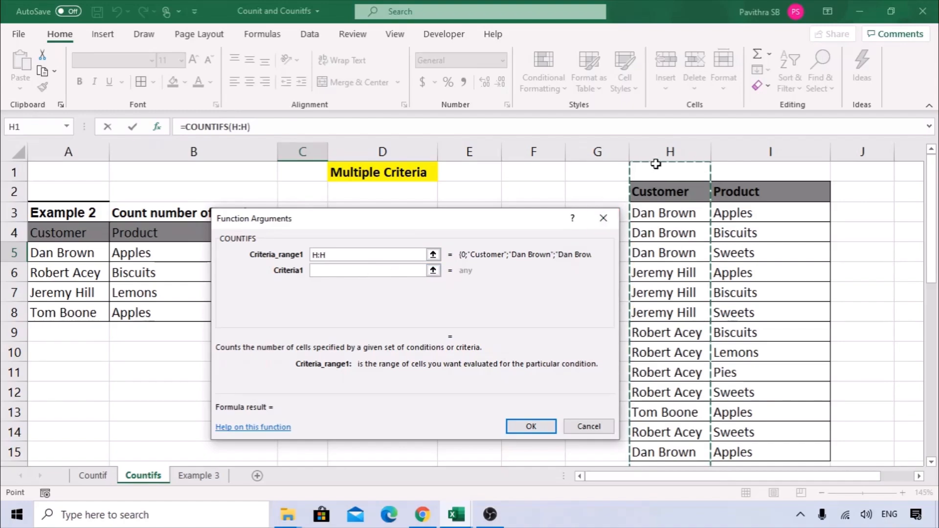
click(370, 271)
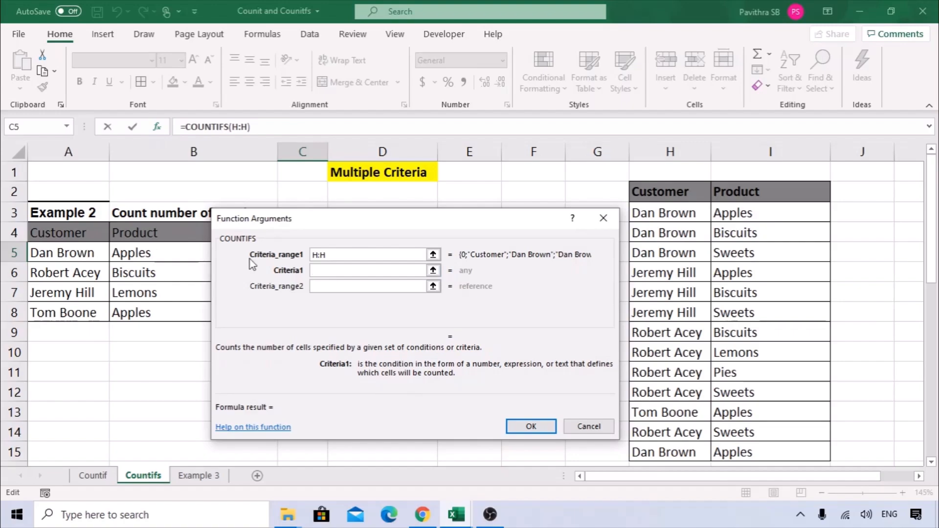
click(47, 251)
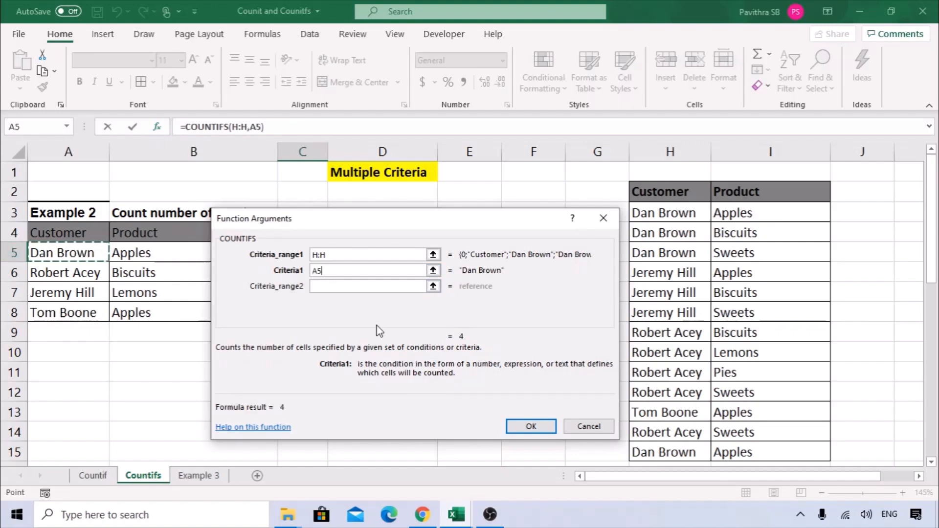
click(325, 286)
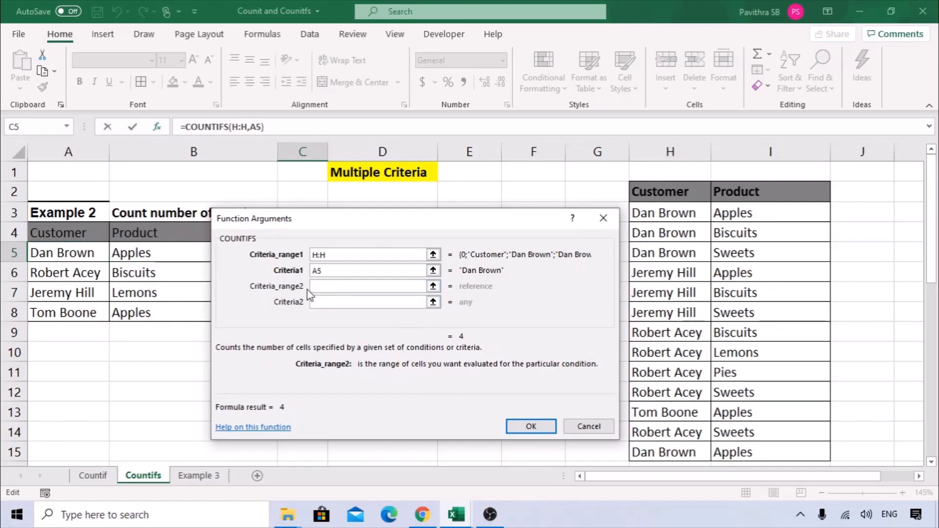
click(768, 153)
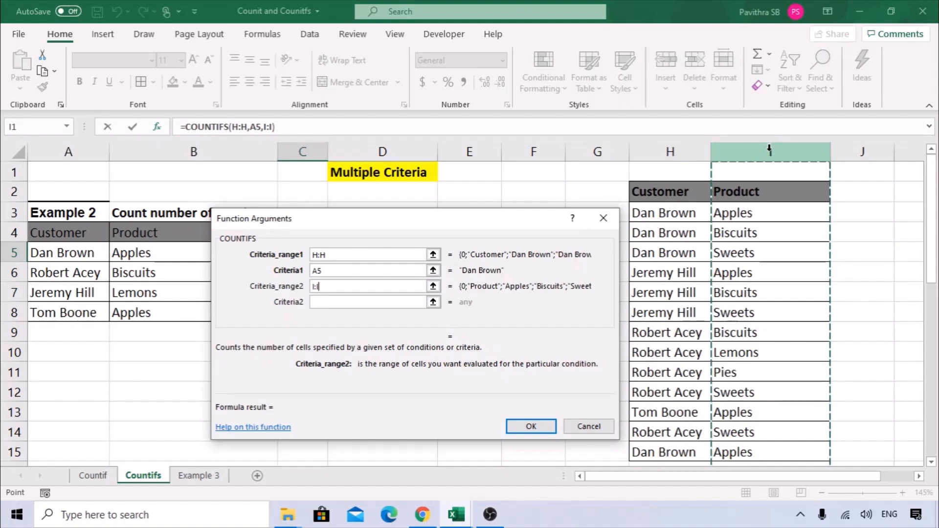
click(334, 302)
click(155, 252)
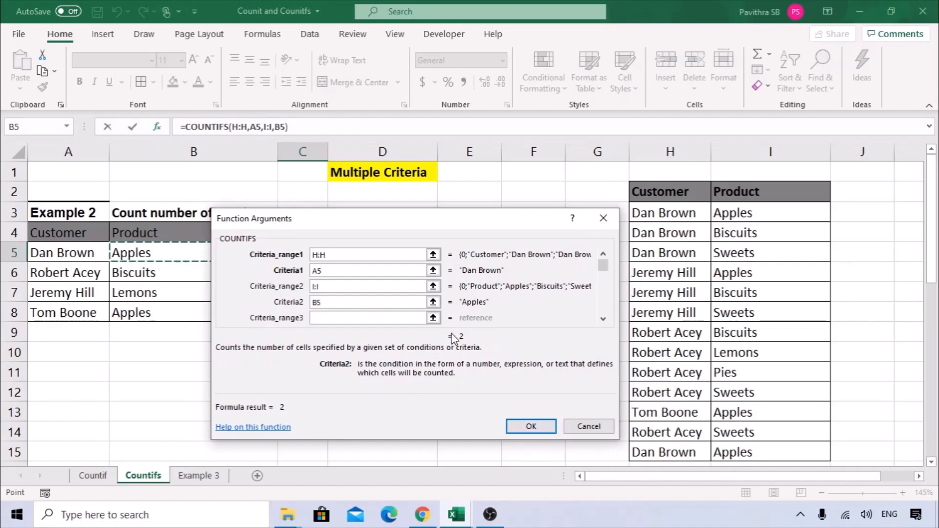
click(526, 424)
Fill C5's COUNTIFS formula down to C8 and check row 5's count of 2.
drag(331, 262, 325, 319)
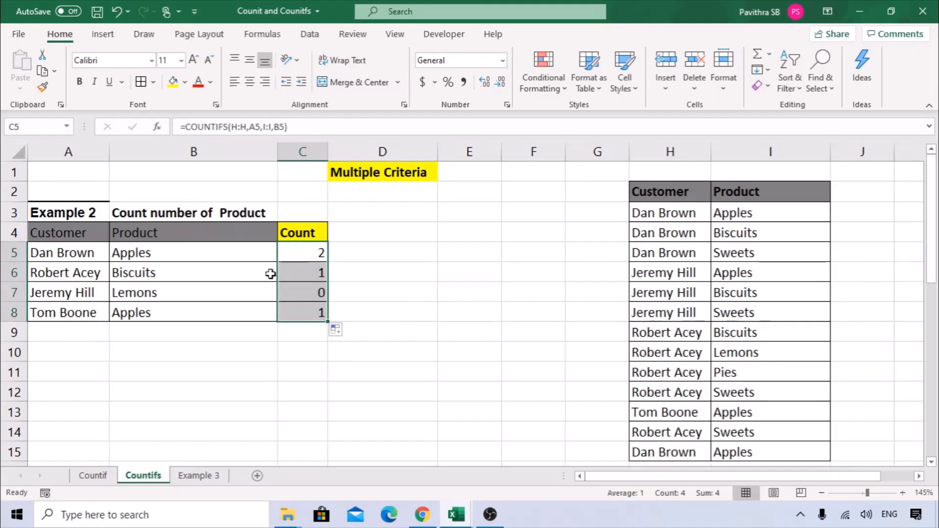
drag(58, 248, 153, 253)
click(321, 254)
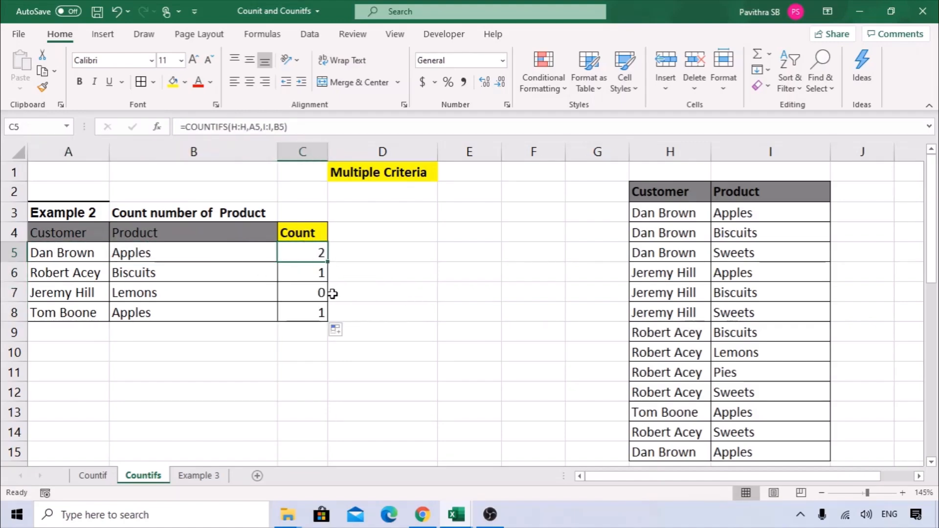
Verify the counts for rows 6 to 8 (Biscuits 1, Lemons 0, Apples 1) against their pairs.
drag(76, 273, 189, 275)
click(307, 280)
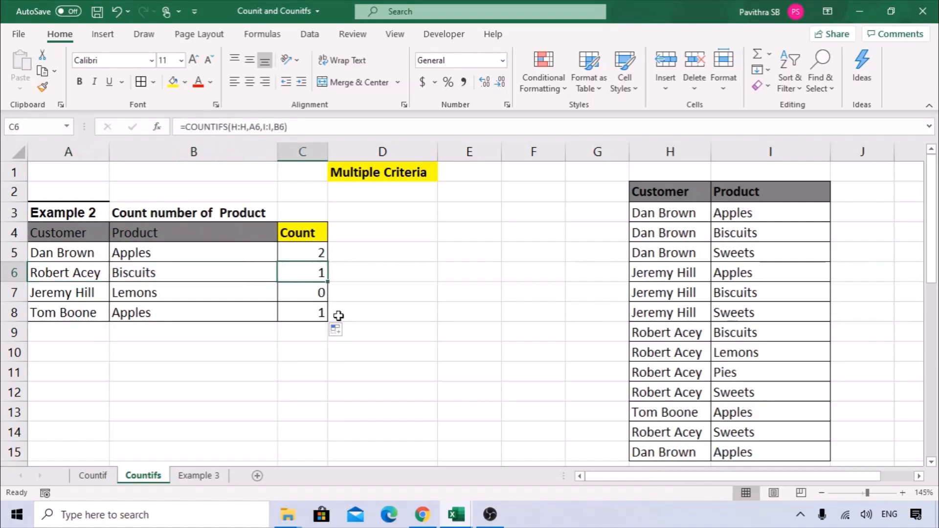
drag(57, 293, 236, 306)
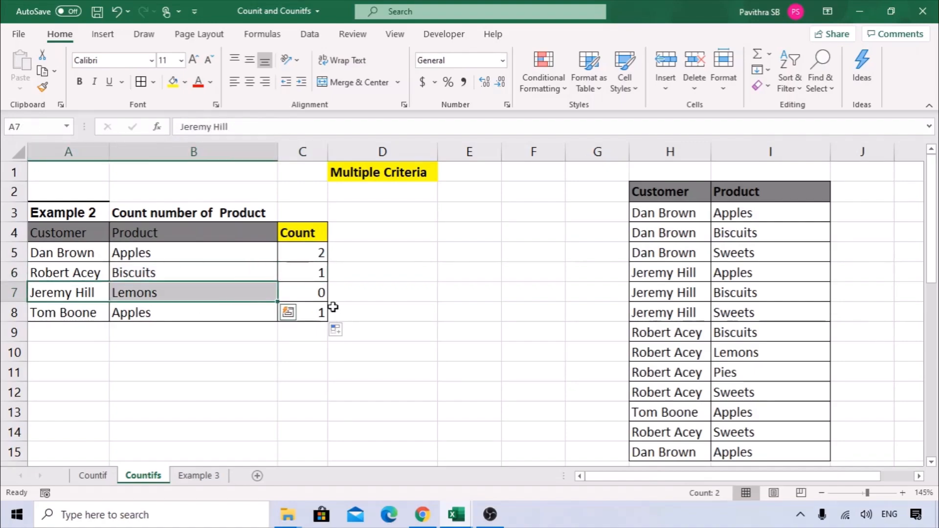
drag(90, 317, 189, 311)
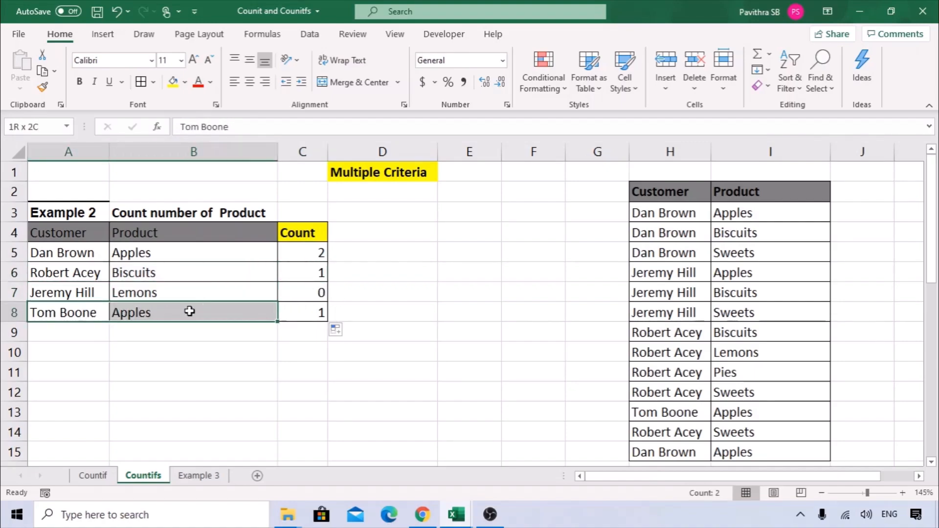
click(300, 309)
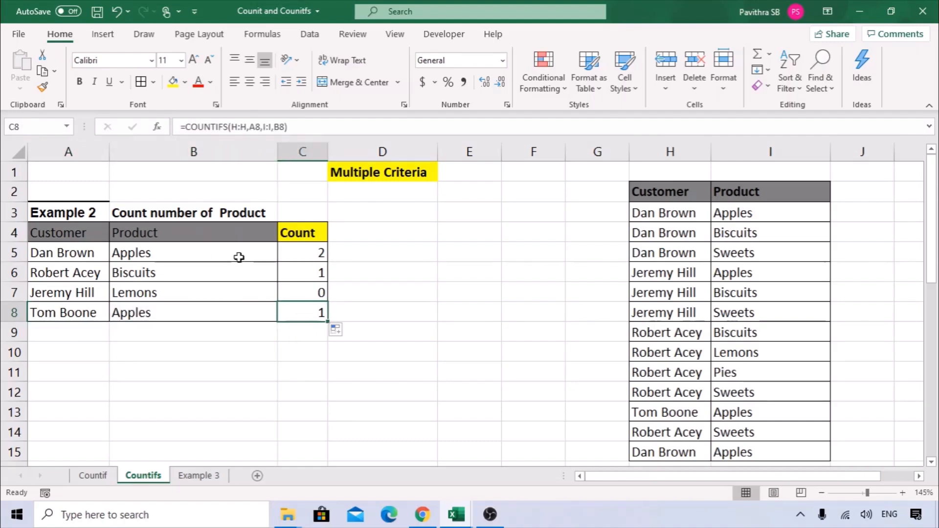
drag(57, 229, 300, 233)
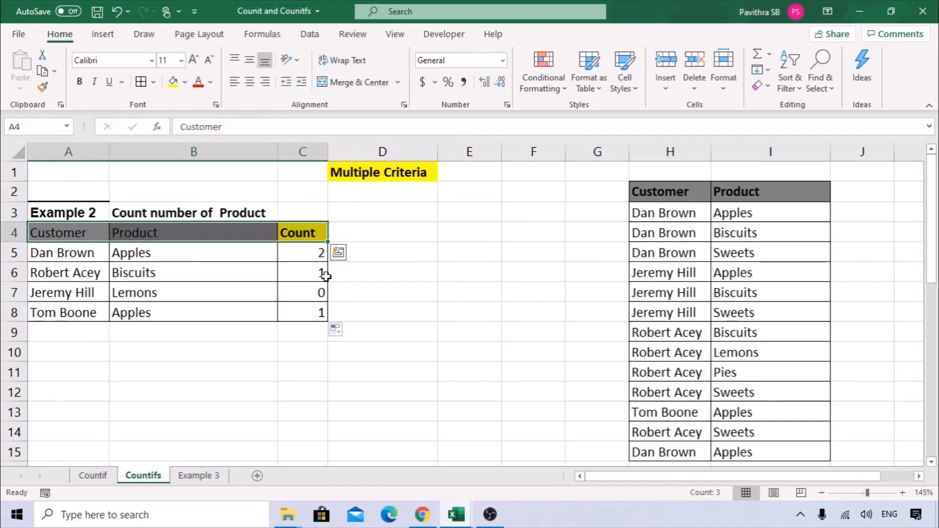
click(308, 252)
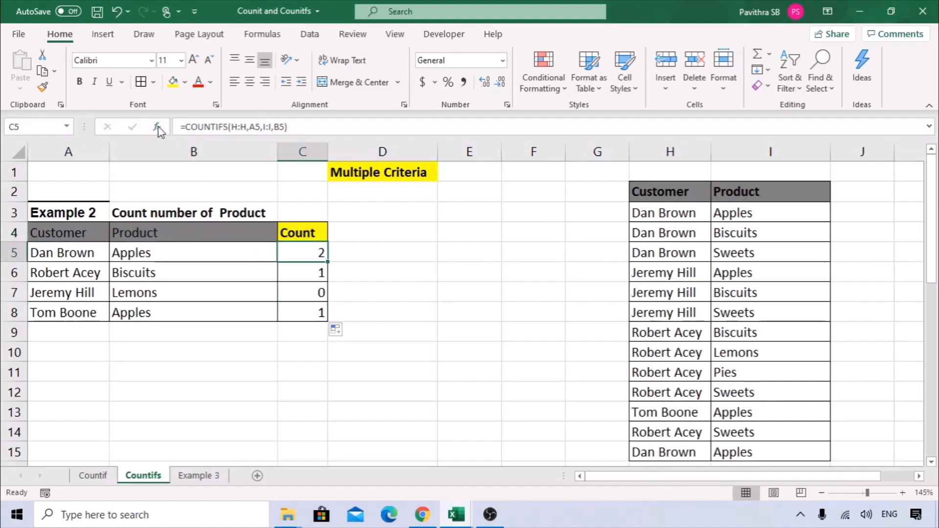
Open the Example 3 sheet and review the names in column A and product headings in row 3.
click(199, 475)
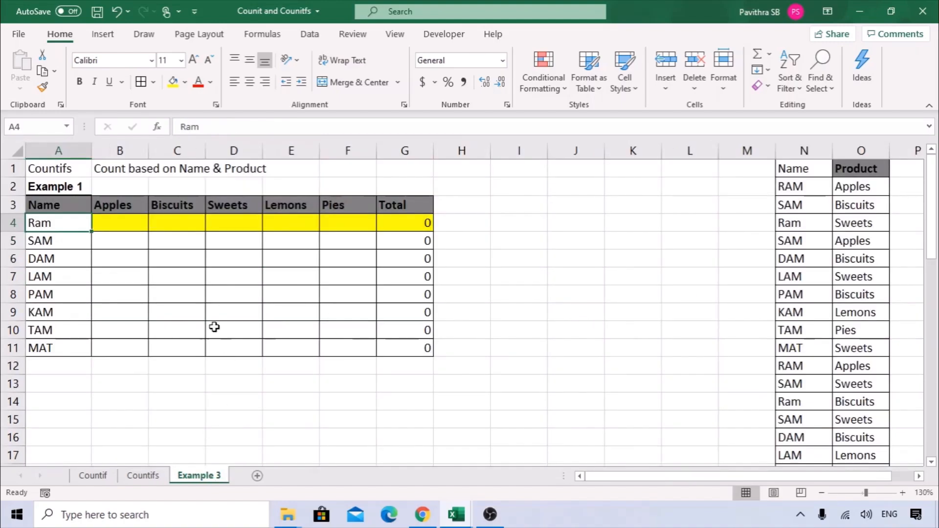
click(312, 395)
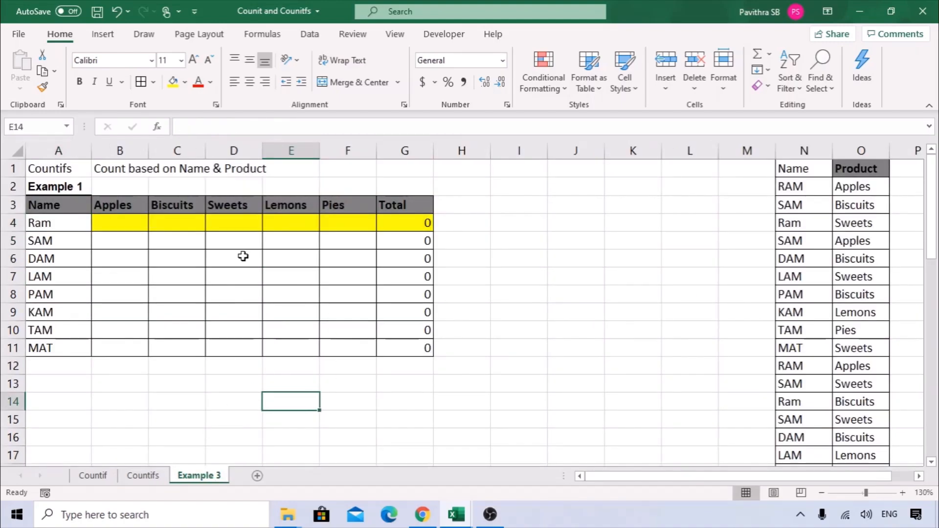
drag(61, 209, 44, 342)
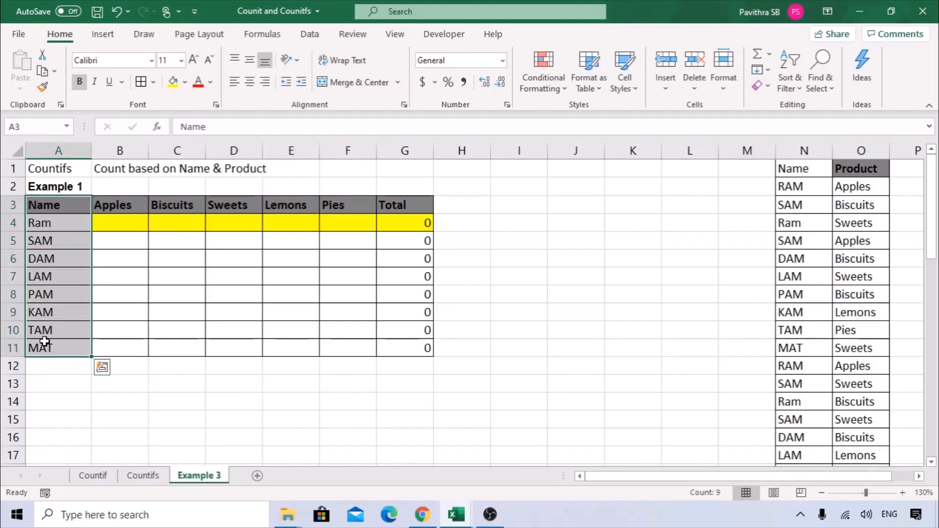
drag(111, 203, 399, 205)
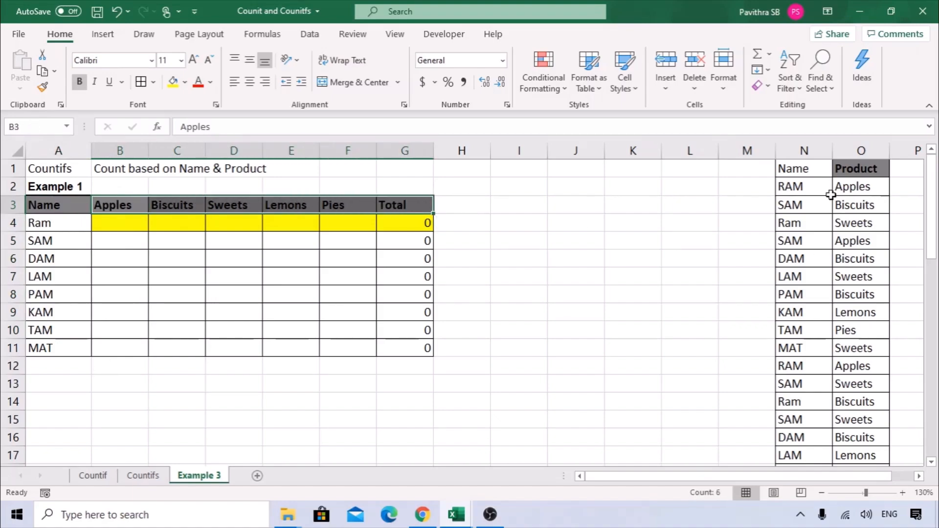
Walk across row 4's empty product cells and select the Apples cell B4.
click(62, 226)
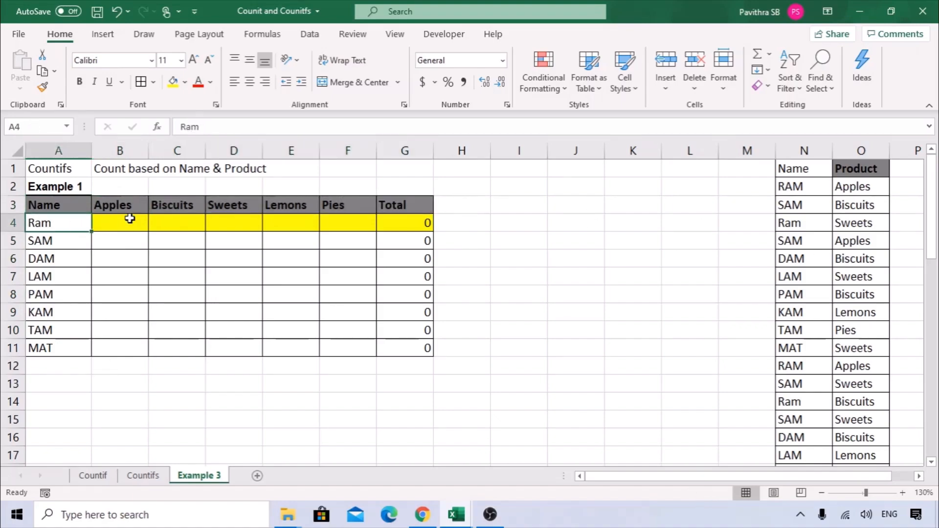
click(185, 226)
click(244, 224)
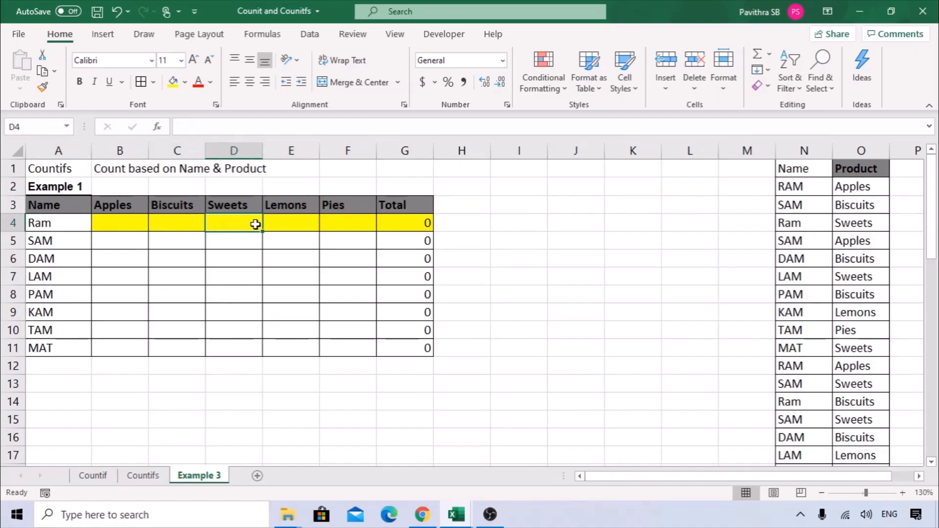
click(292, 225)
click(344, 225)
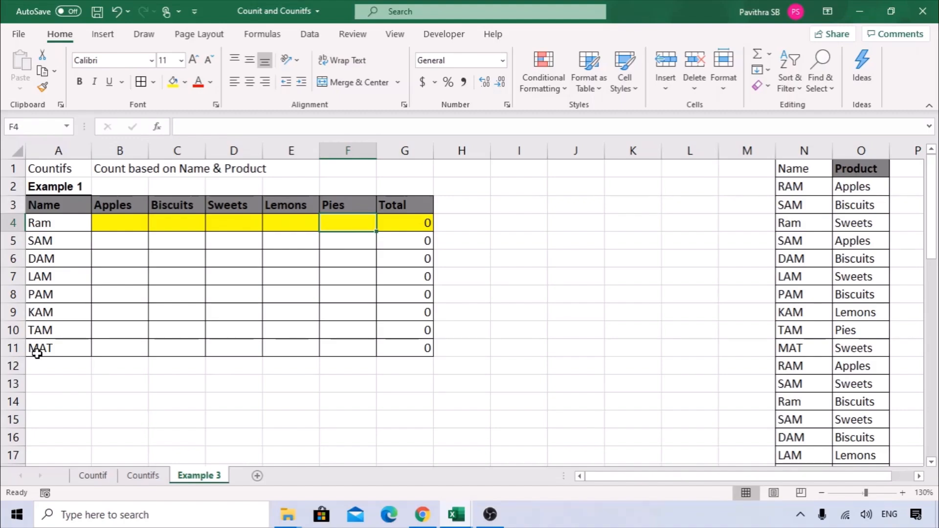
click(120, 221)
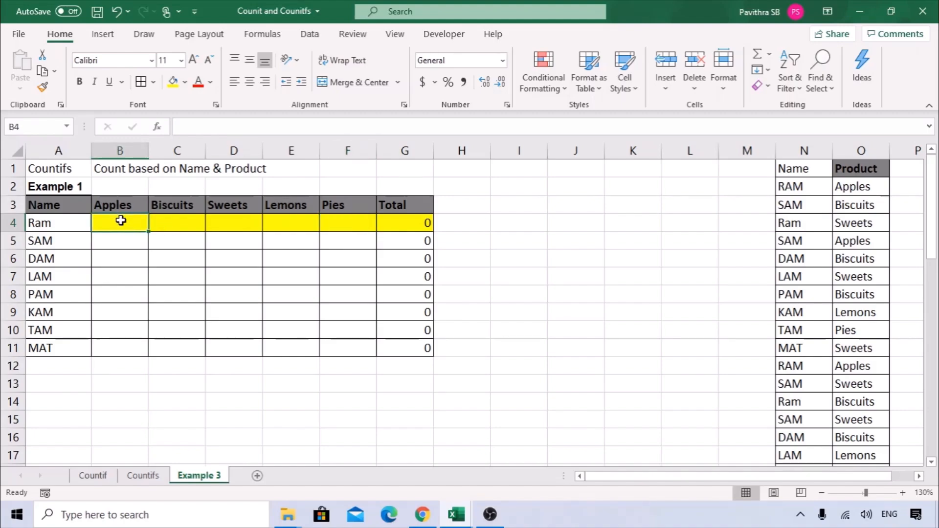
drag(44, 209, 34, 348)
drag(109, 203, 447, 203)
Start a COUNTIFS formula in B4 and bring up its Function Arguments dialog.
click(128, 223)
text(=countifs)
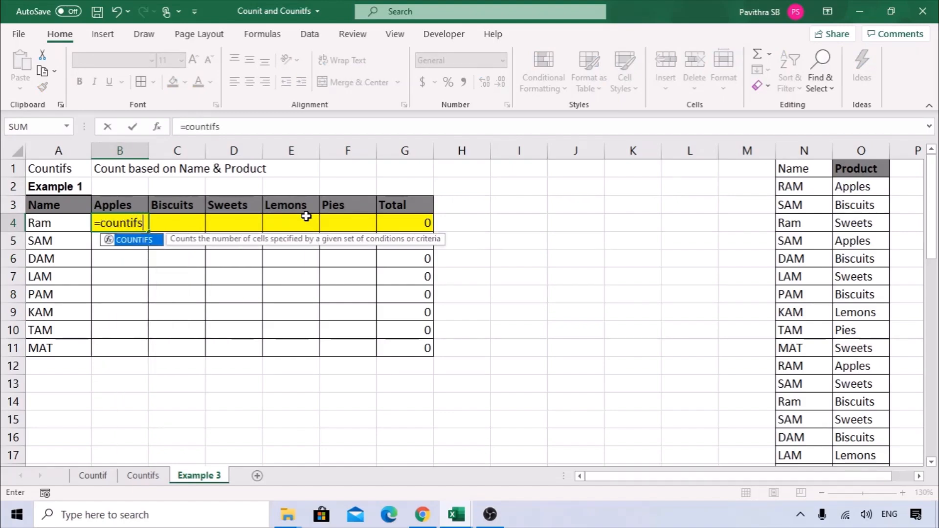
key(Tab)
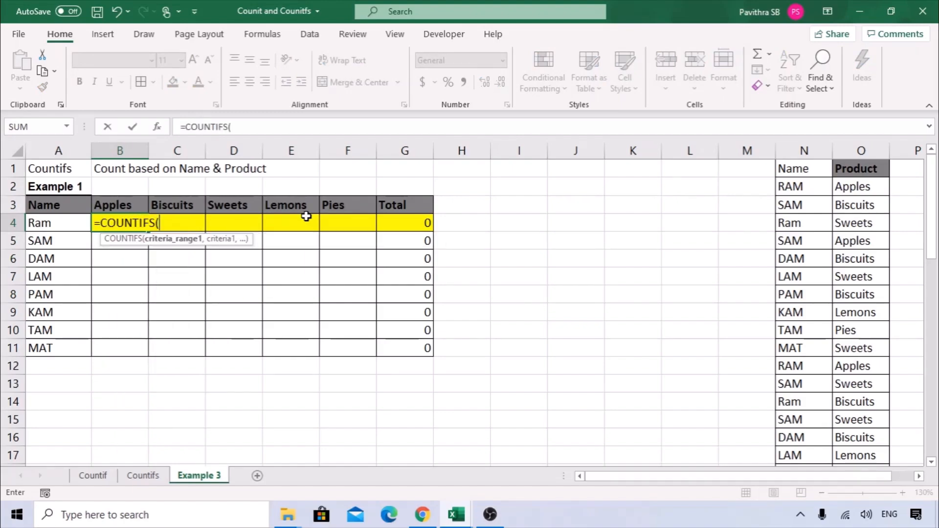
click(157, 126)
drag(320, 226, 325, 249)
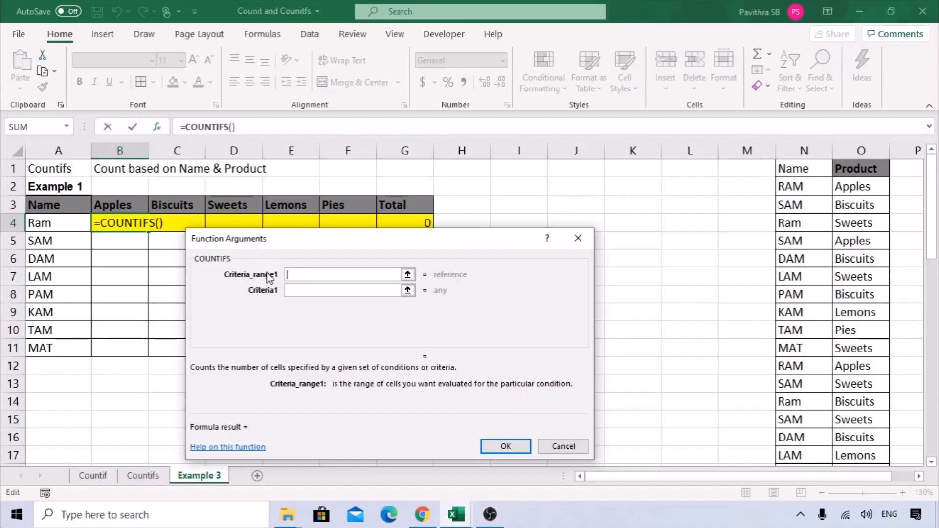
Set ranges N:N and O:O with criteria A4 and B3, returning 2 in B4.
click(808, 145)
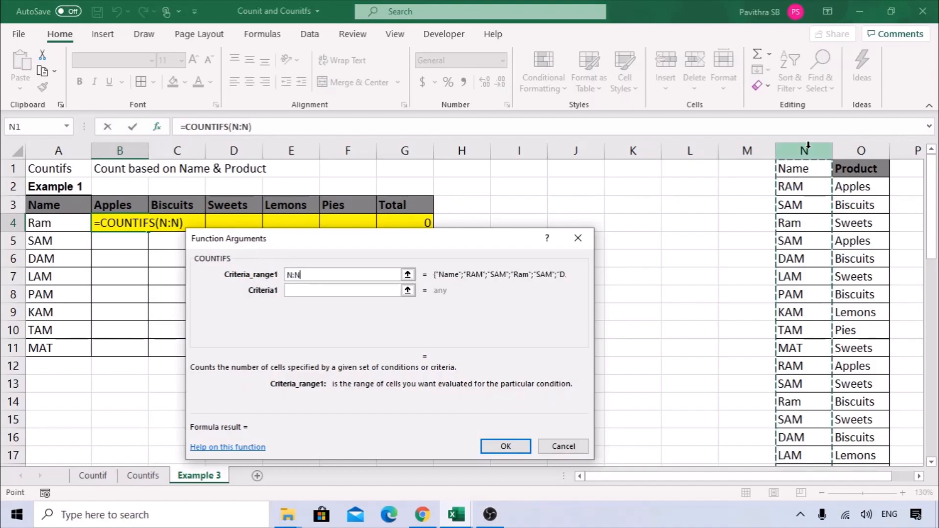
click(316, 291)
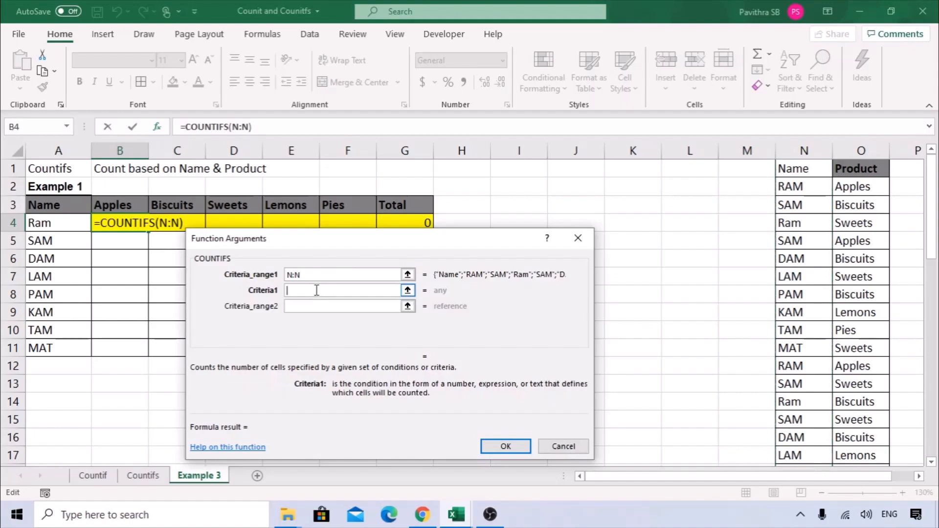
click(41, 221)
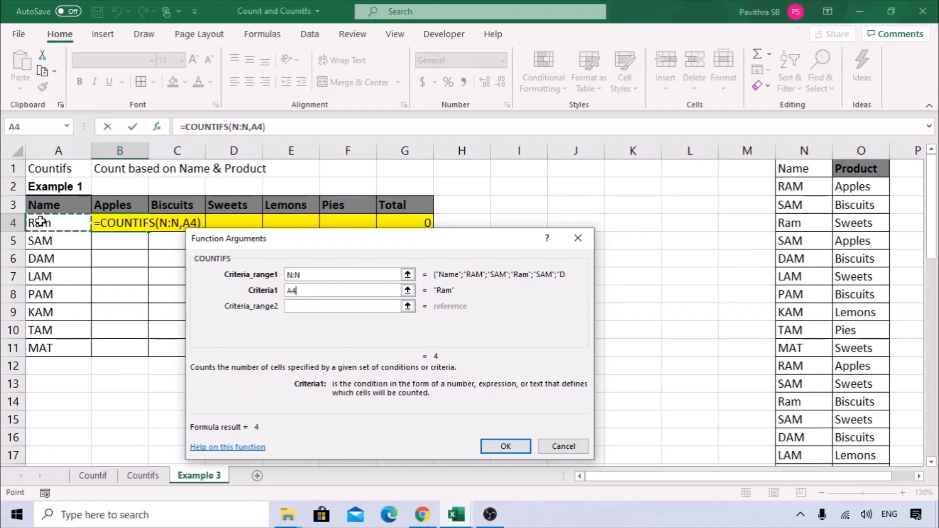
click(304, 304)
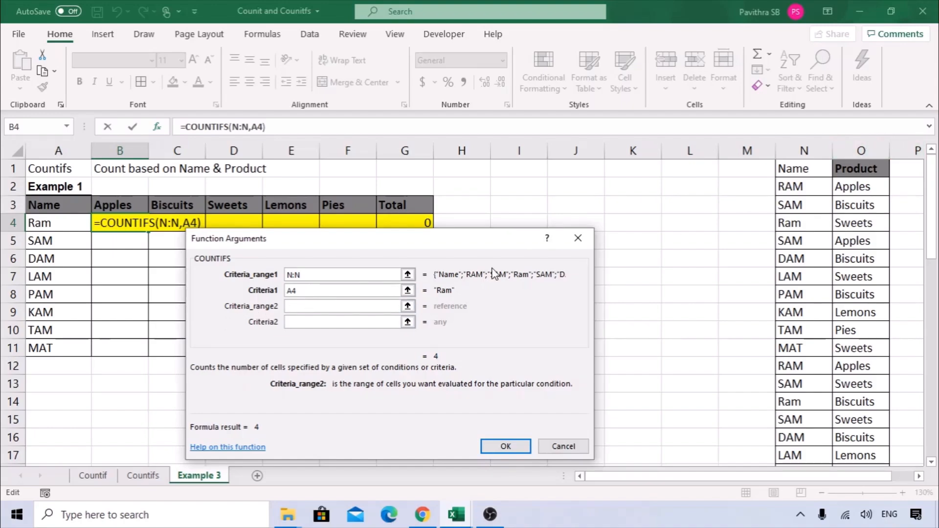
click(876, 145)
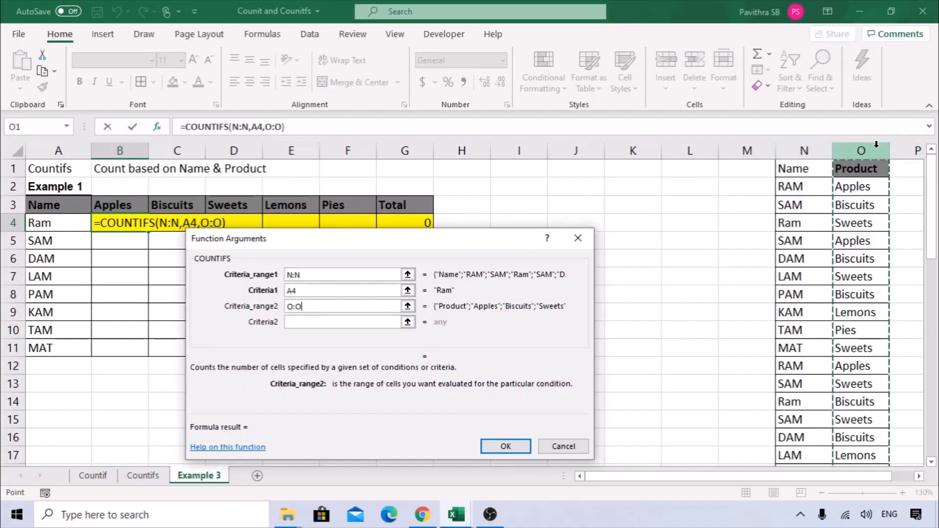
click(341, 322)
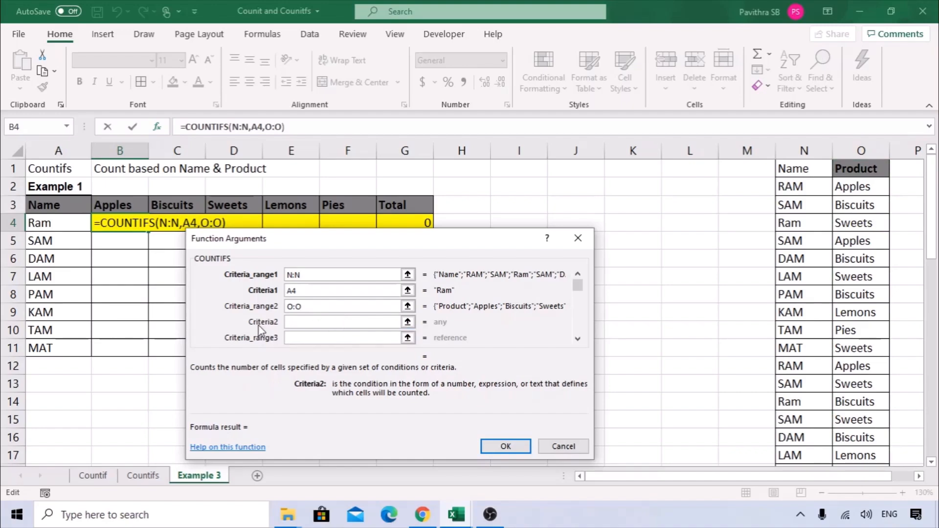
click(108, 205)
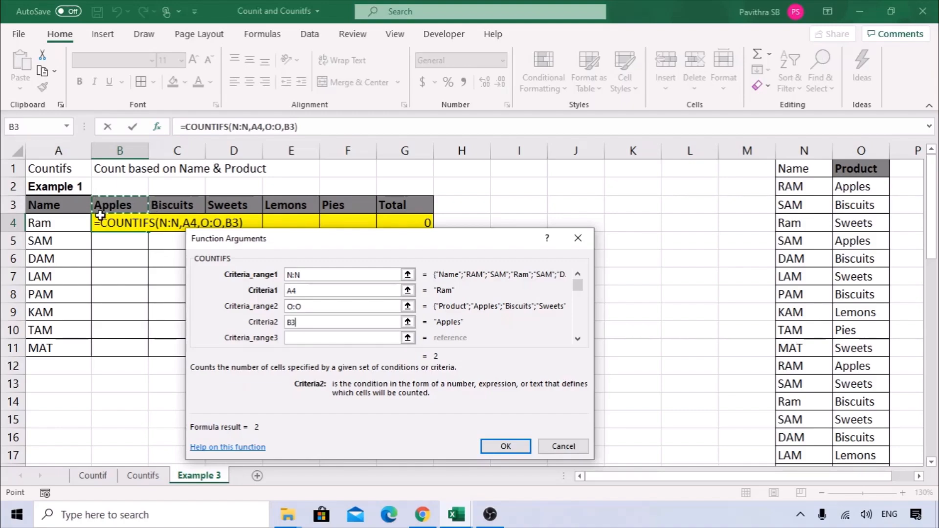
click(505, 447)
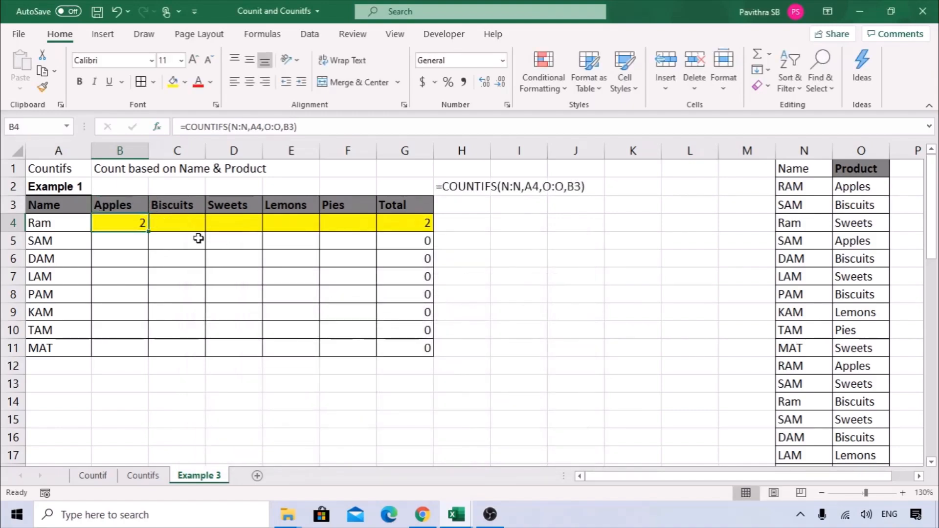
Fill B4's COUNTIFS formula across and down the whole count table.
drag(148, 232, 374, 353)
click(553, 308)
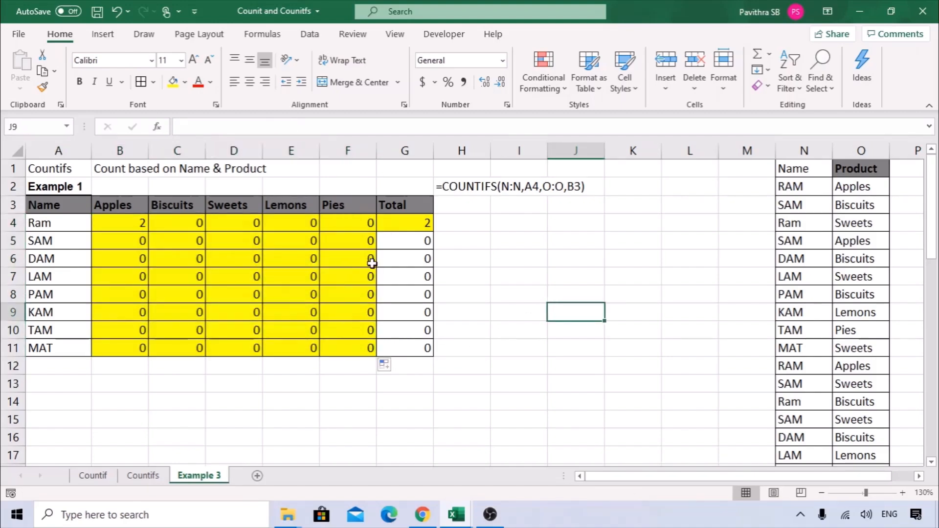
click(98, 221)
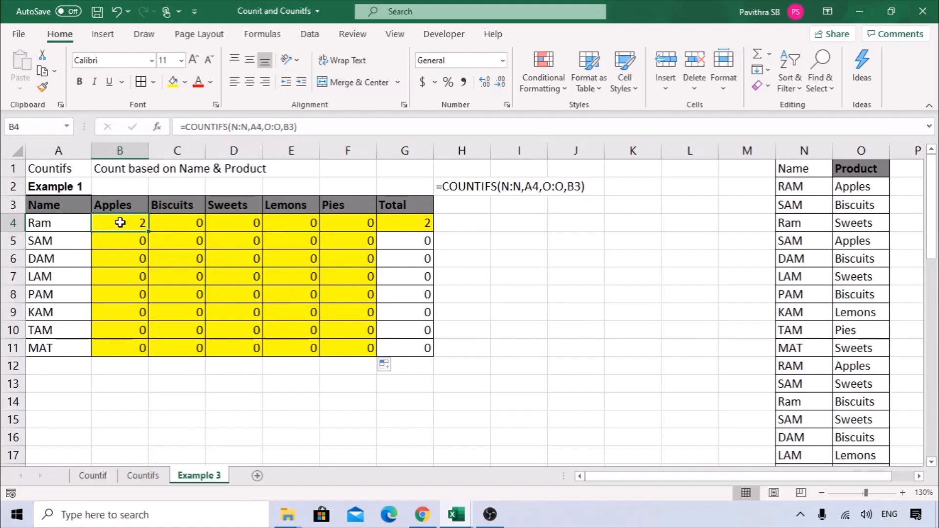
Remove the yellow fill from the table's count cells.
drag(126, 220, 415, 346)
click(184, 81)
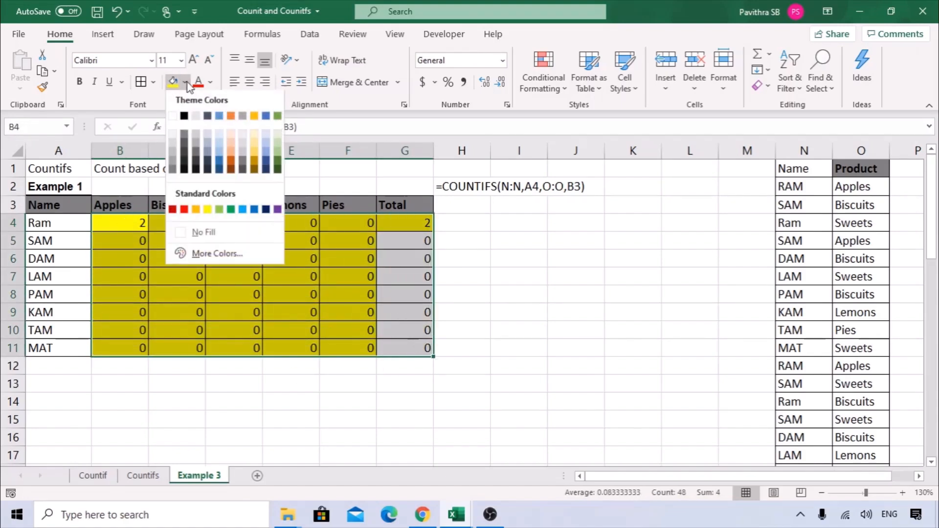
click(233, 238)
click(348, 294)
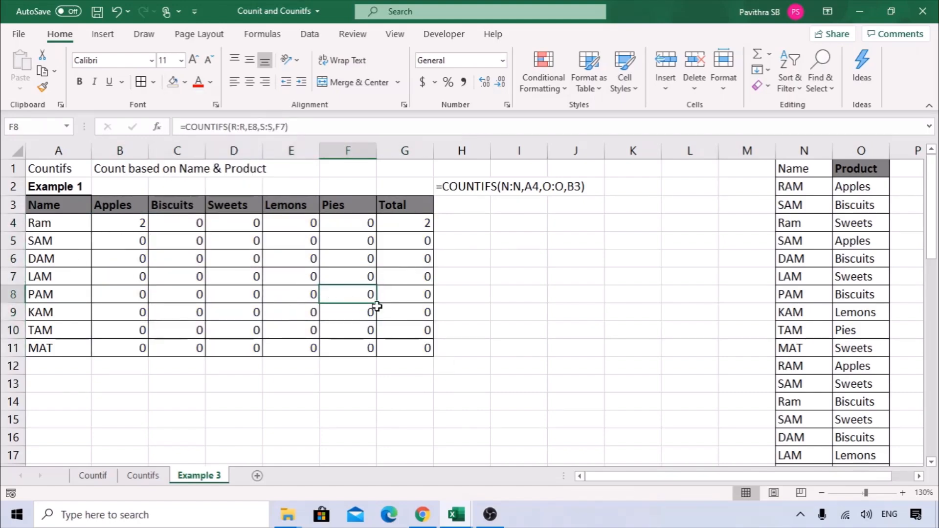
Return to column A, then delete the empty column L.
ctrl+scroll(462, 329, up, 1)
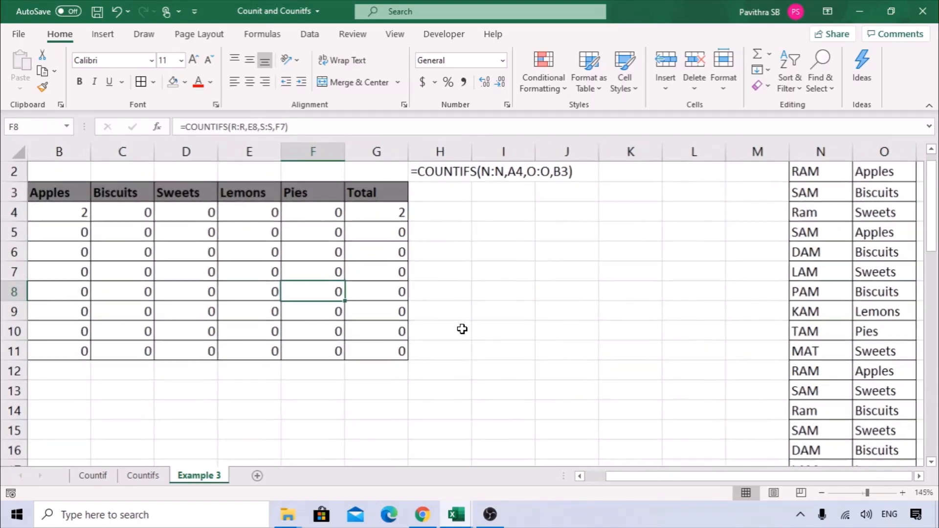
click(580, 477)
scroll(209, 394, up, 1)
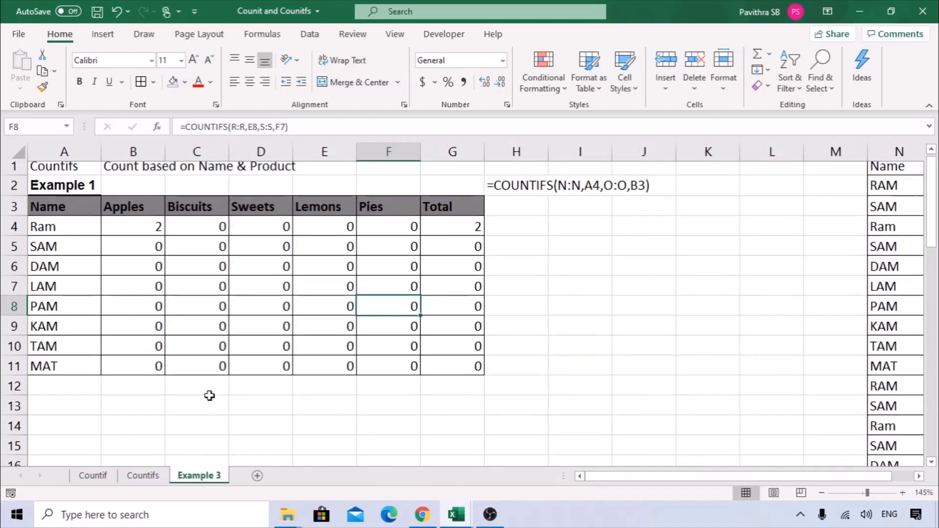
click(146, 236)
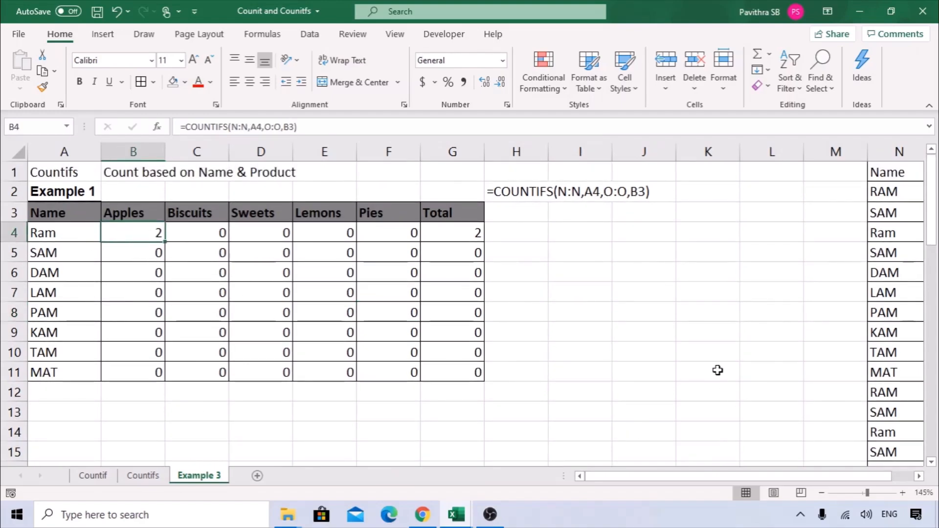
ctrl+scroll(717, 370, down, 1)
click(686, 148)
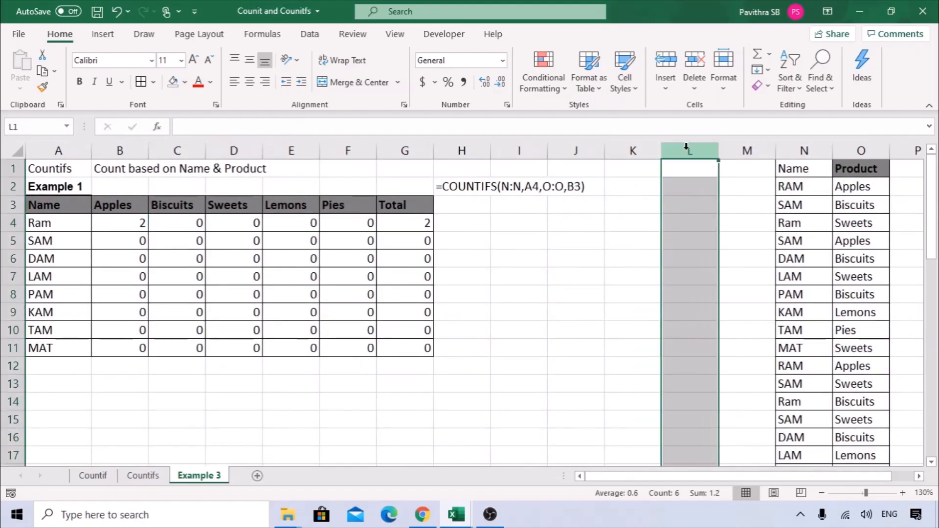
key(ctrl+minus)
Check G7's SUM and the updated COUNTIFS formulas in B4 and C5.
click(410, 273)
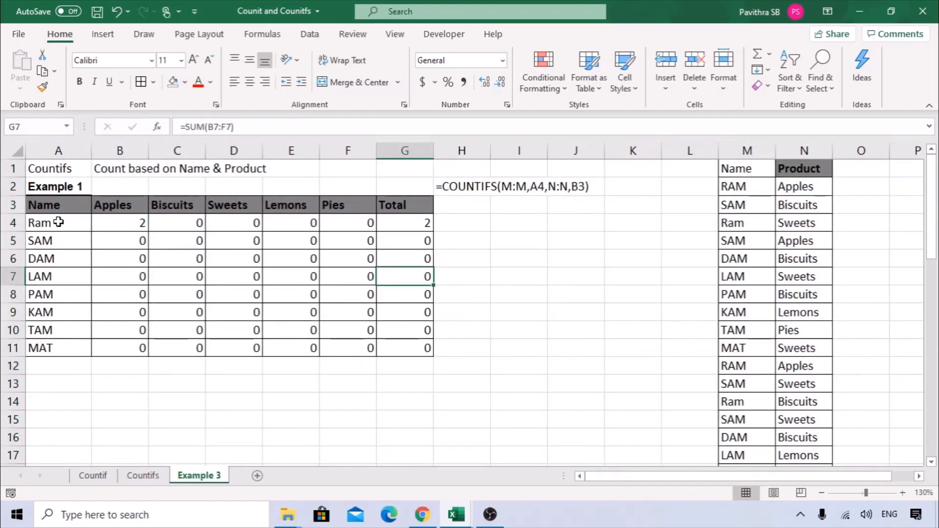
click(58, 222)
click(124, 220)
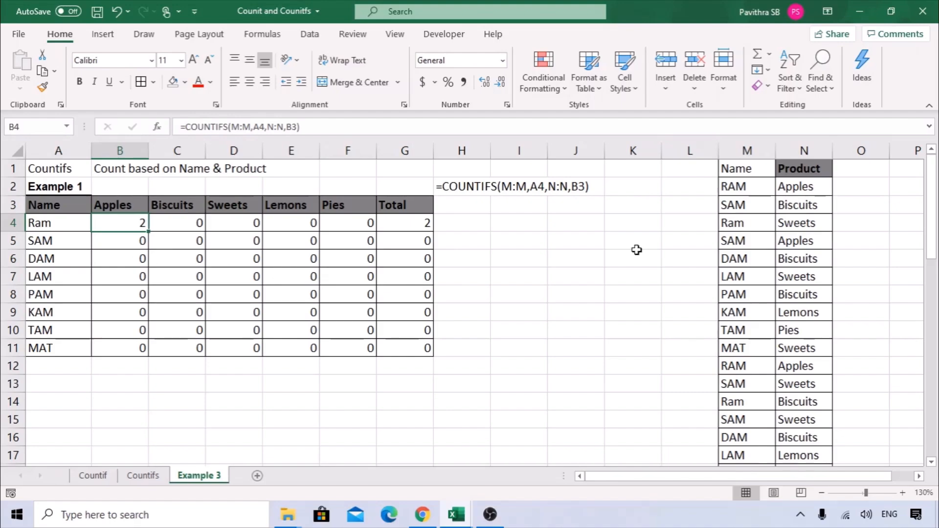
drag(733, 205, 804, 205)
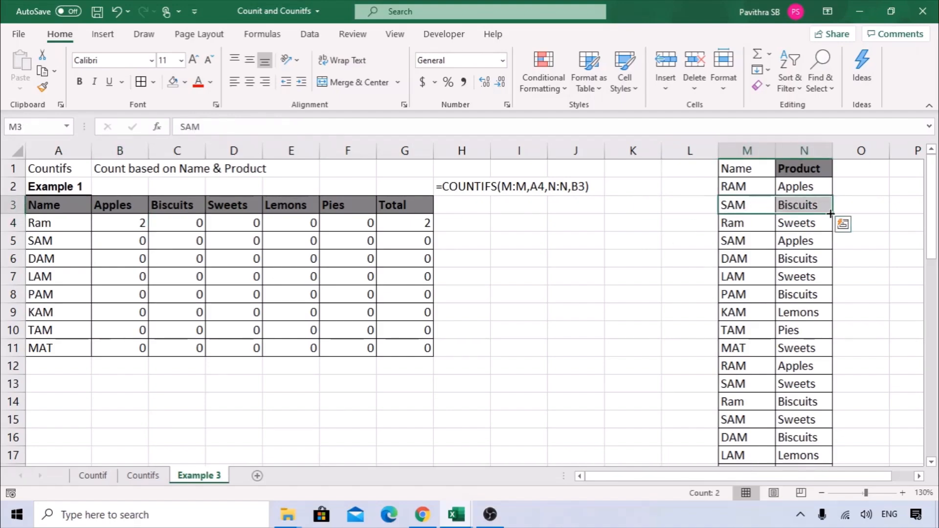
click(190, 237)
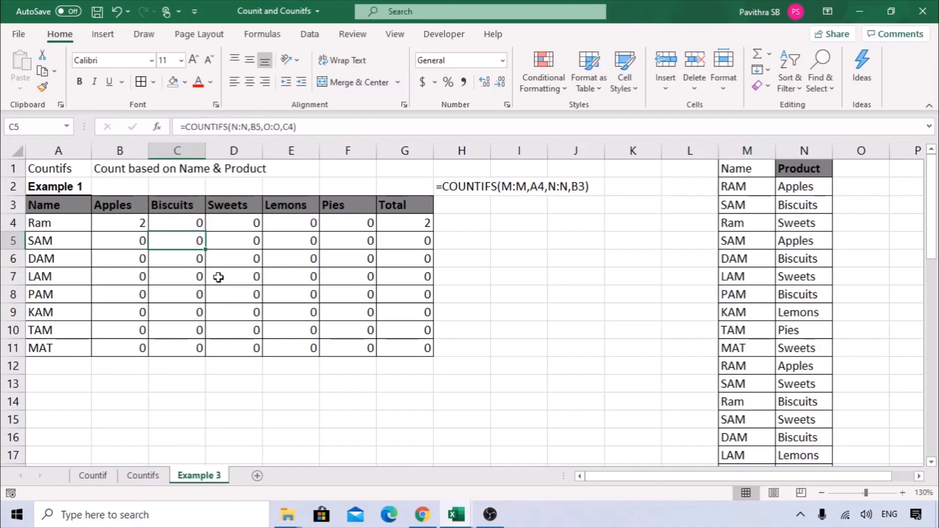
Inspect the COUNTIFS formulas in B4 and C4 in edit mode.
click(131, 225)
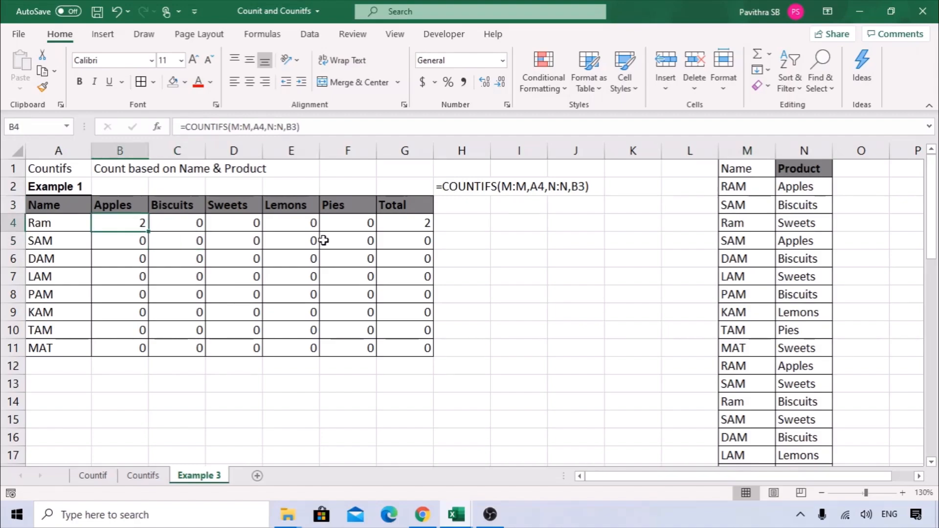
key(F2)
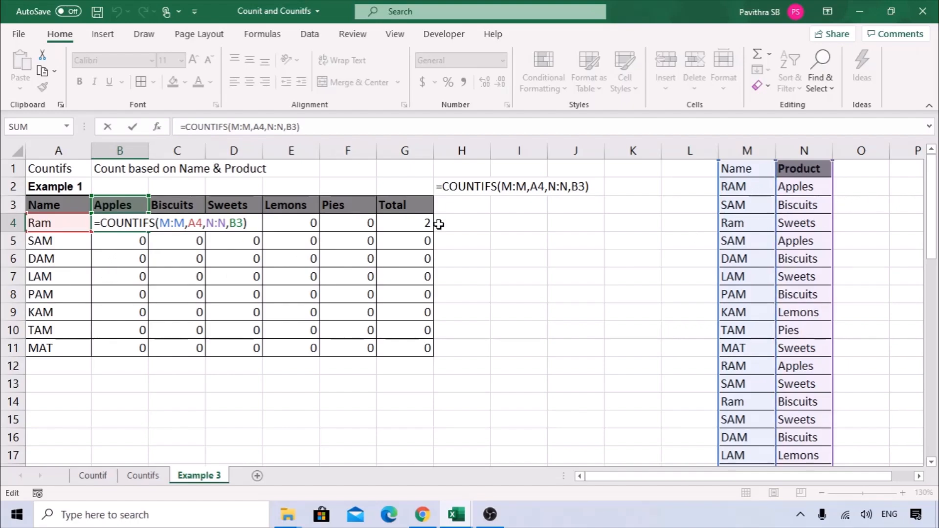
key(Escape)
key(Right)
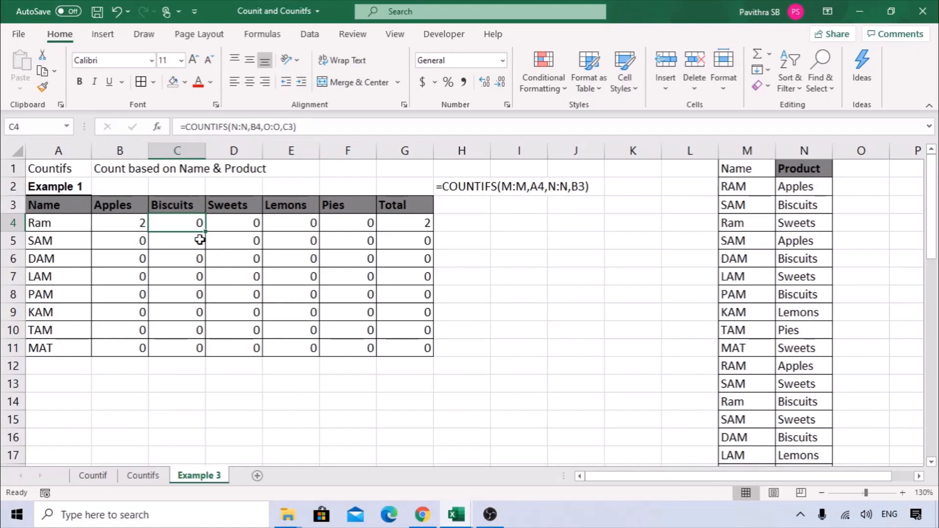
key(F2)
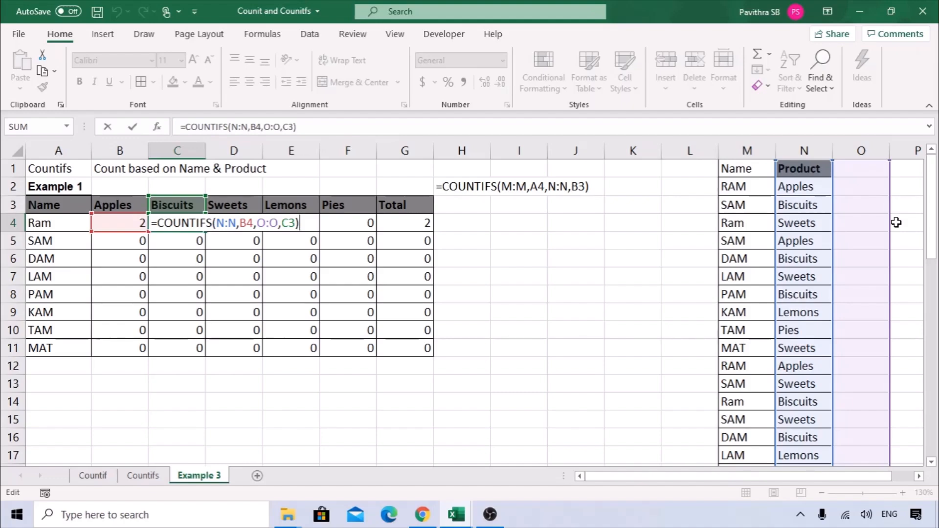
click(128, 226)
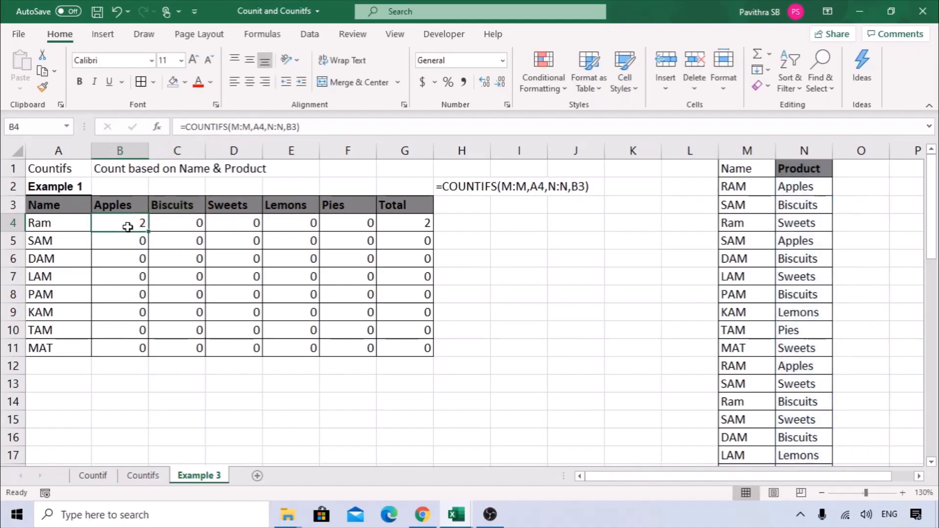
Compare B4's formula with B5's shifted references.
double_click(126, 224)
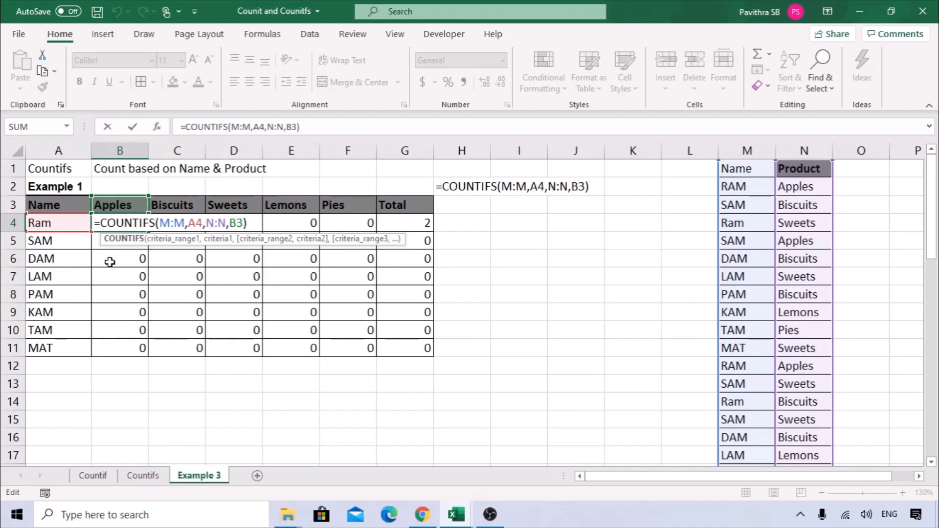
key(Escape)
double_click(131, 223)
key(Escape)
click(128, 242)
double_click(129, 242)
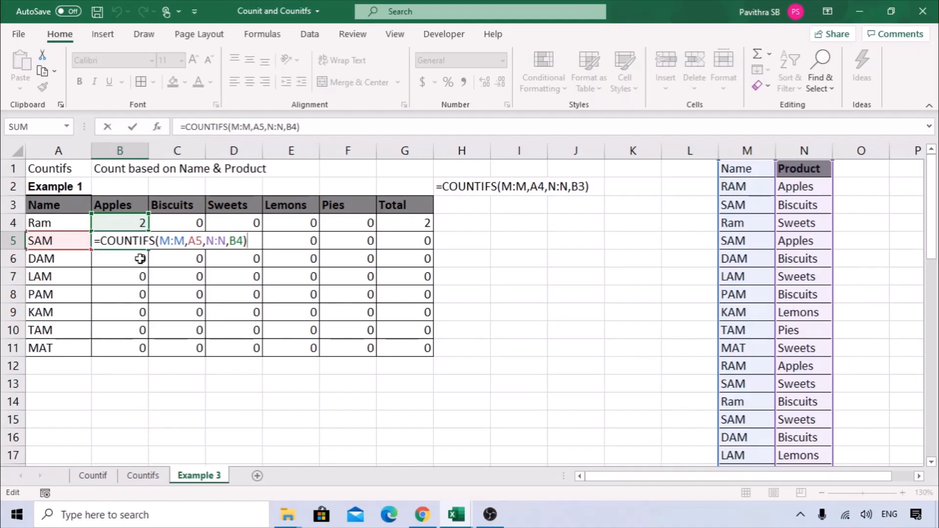
click(124, 220)
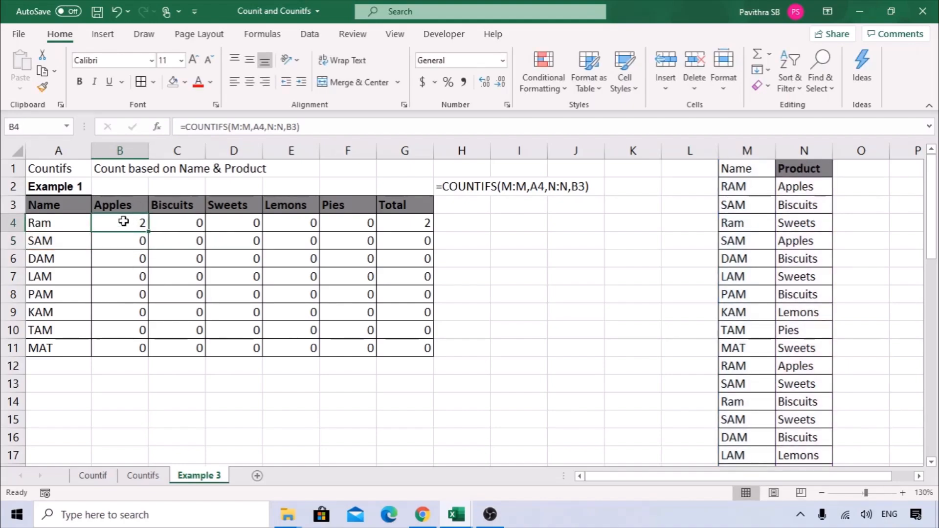
Reopen B4's COUNTIFS formula in the Function Arguments dialog.
double_click(123, 221)
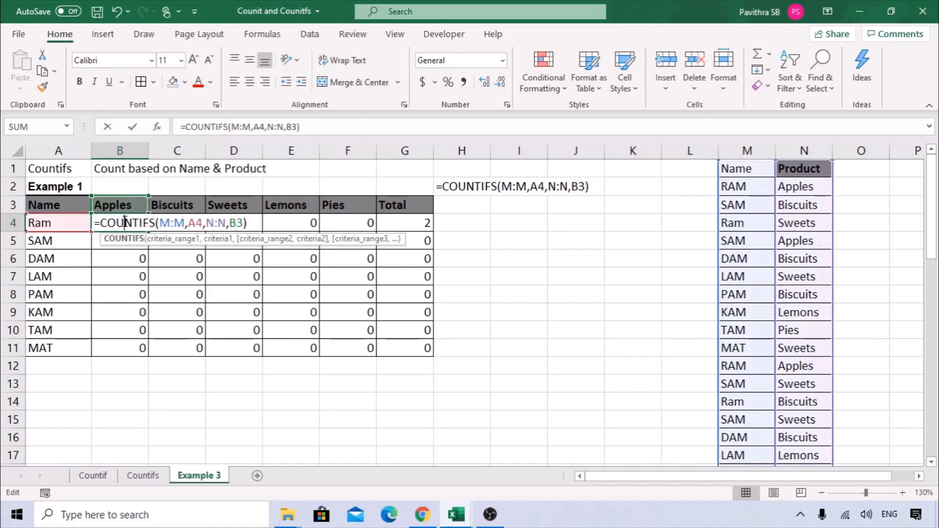
click(158, 127)
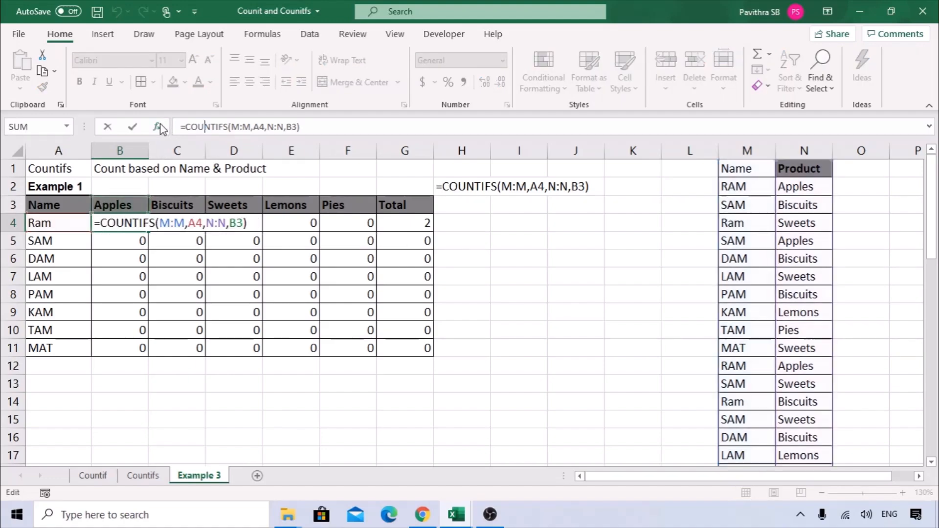
drag(318, 251, 392, 249)
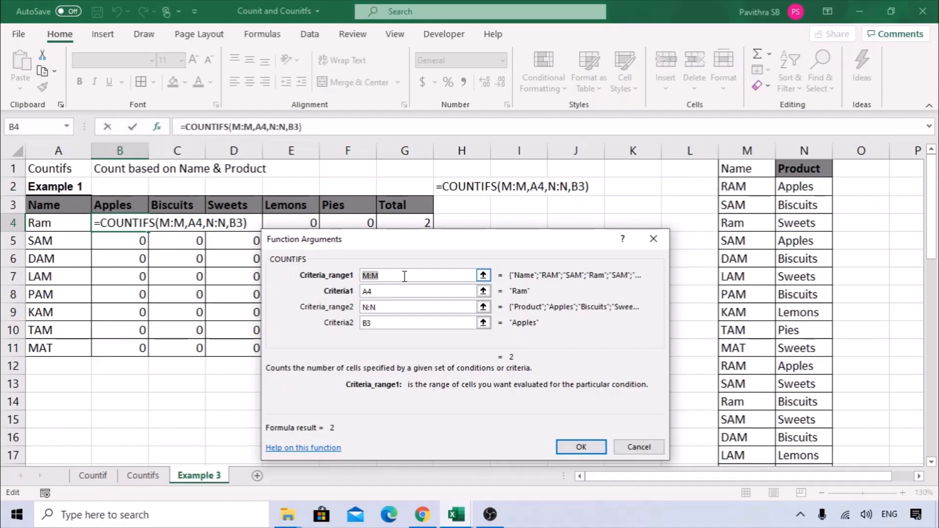
Lock the Name range as $M:$M and the name criterion as $A4.
key(F4)
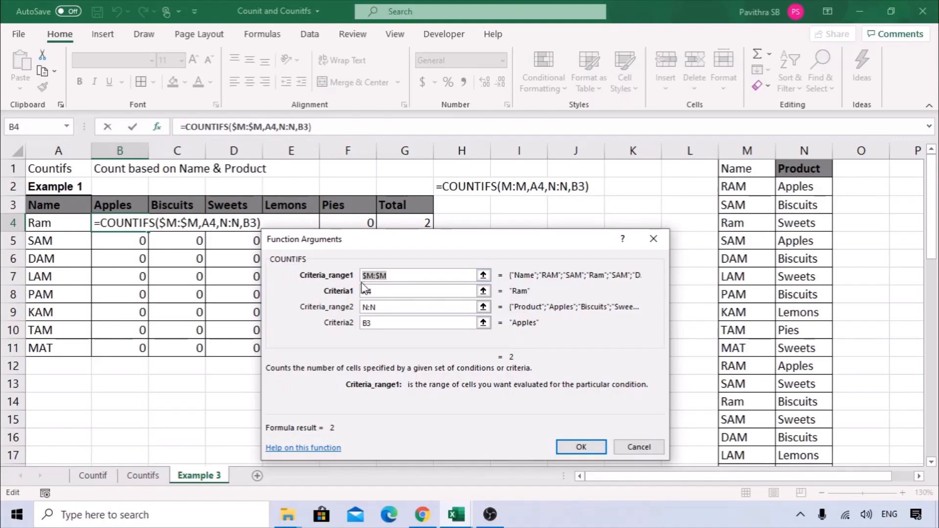
key(F4)
key(F4)
click(397, 294)
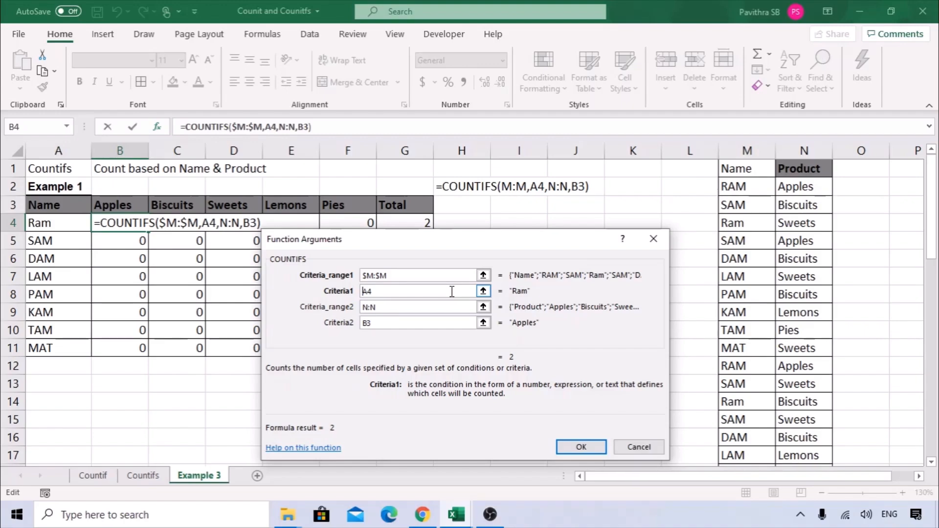
text($)
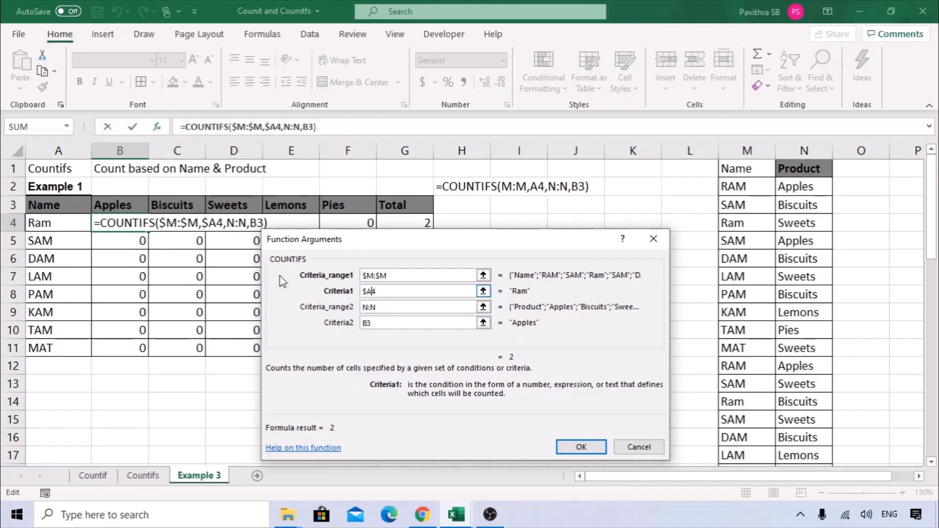
Lock the Product range as $N:$N and the criterion as B$3, then confirm.
click(381, 308)
drag(383, 309, 361, 308)
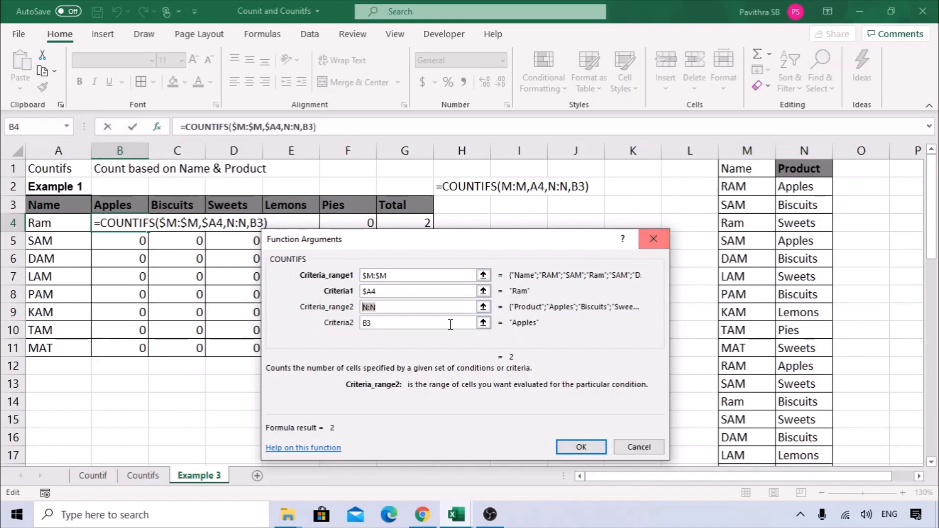
key(F4)
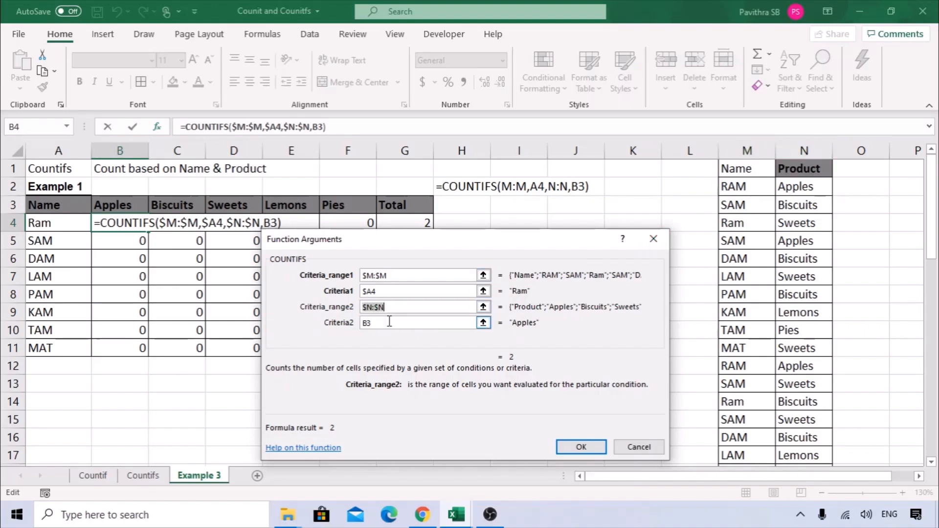
click(389, 323)
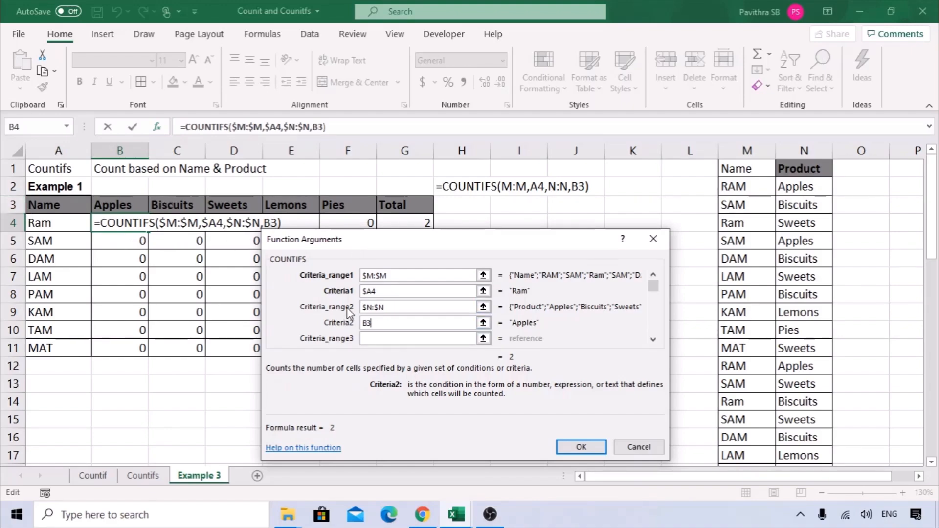
click(365, 322)
text($)
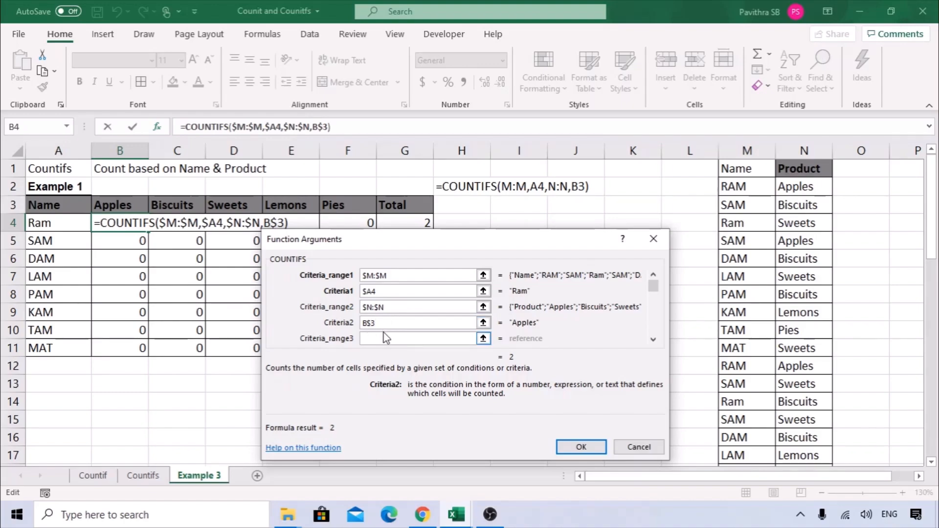
click(598, 447)
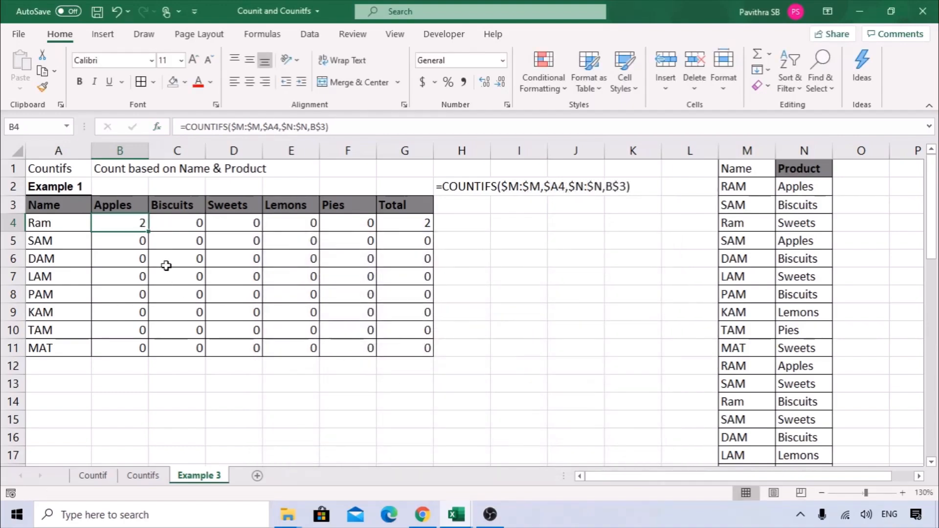
Fill the locked COUNTIFS formula across the table and inspect C11, F8 and D6.
drag(148, 231, 368, 353)
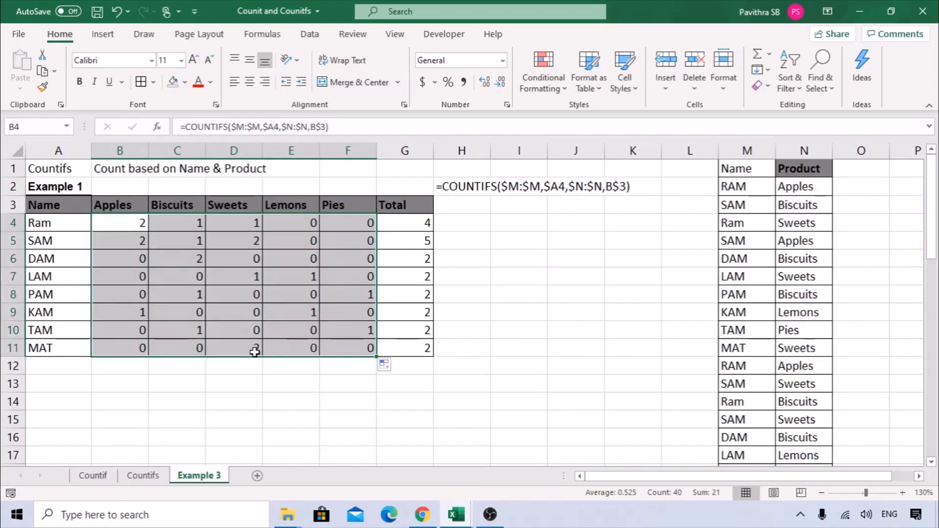
click(194, 346)
double_click(194, 346)
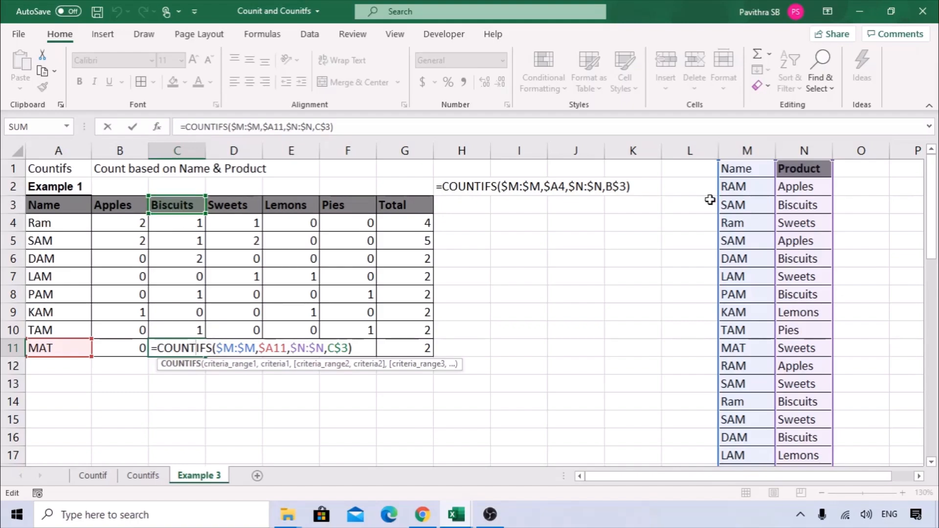
key(ctrl+Return)
double_click(360, 295)
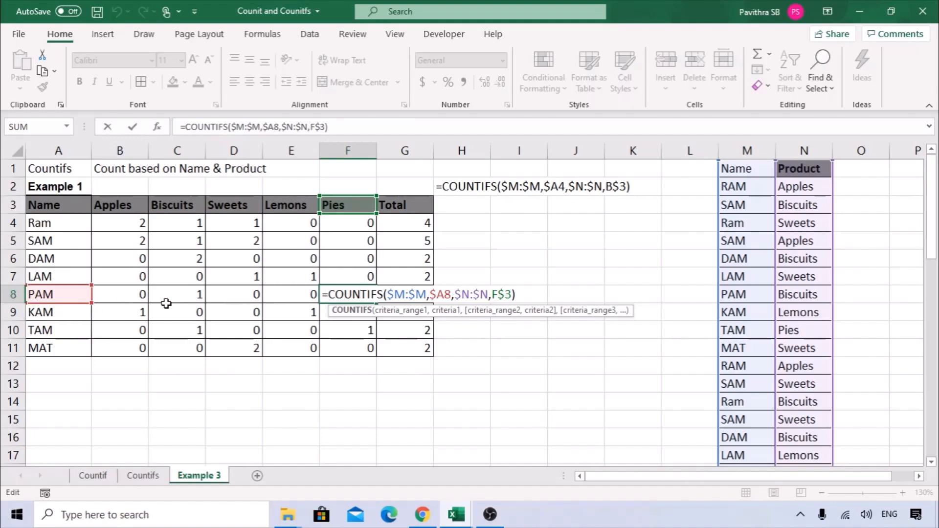
key(Return)
double_click(245, 259)
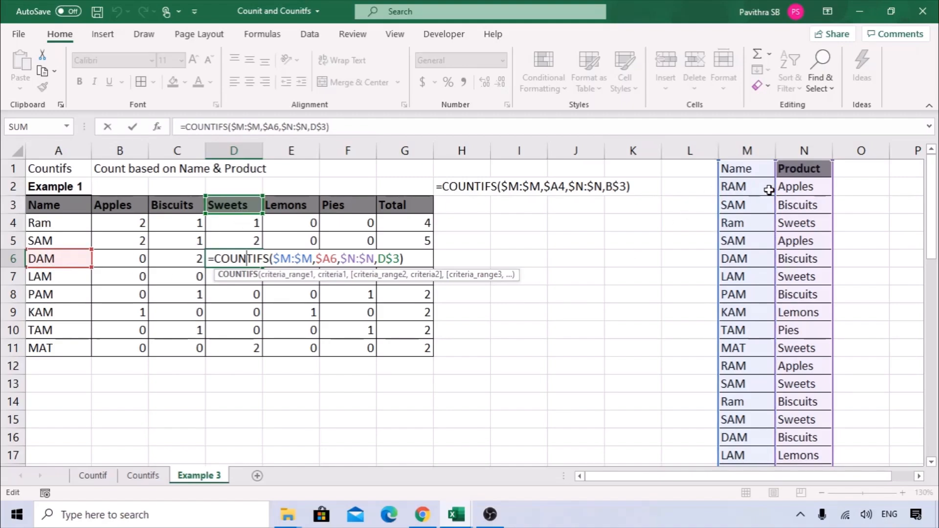
click(131, 218)
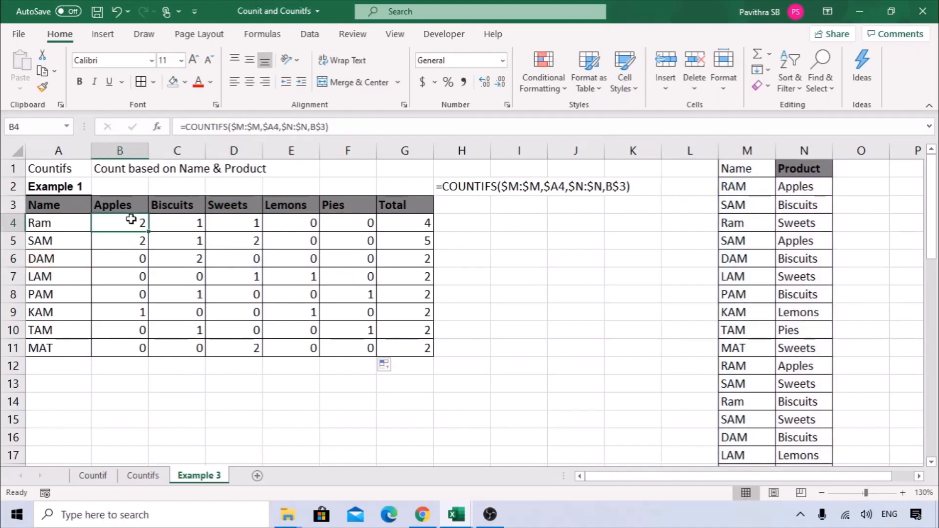
Reopen B4's COUNTIFS formula with its function arguments.
drag(118, 205, 395, 204)
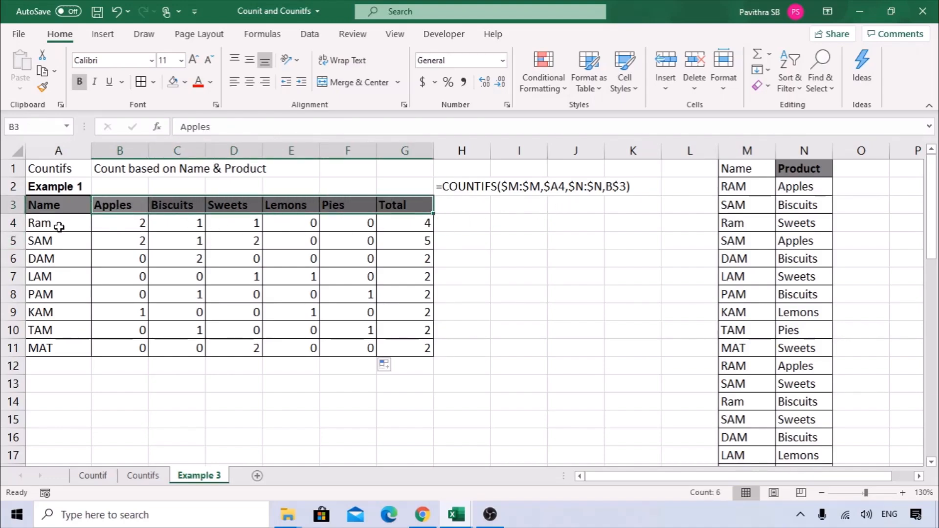
double_click(125, 223)
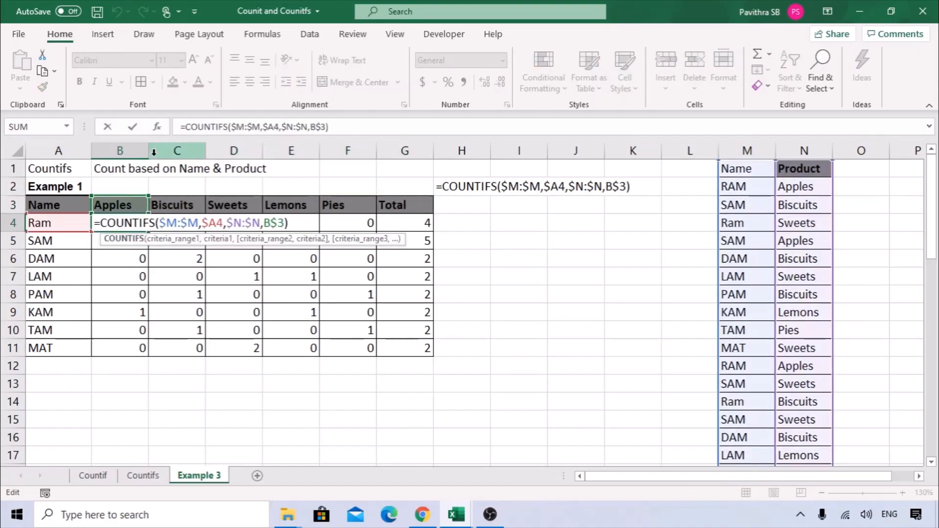
click(157, 126)
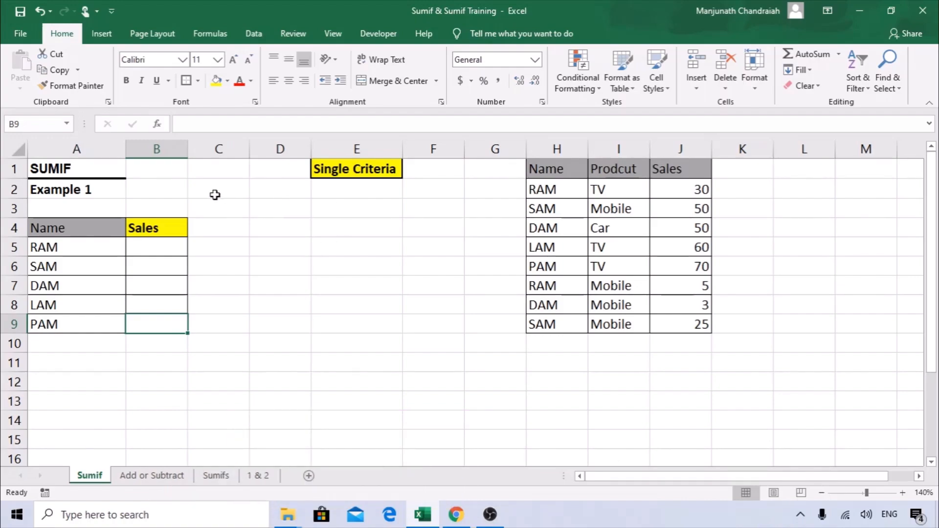
Point out the Single Criteria name list A4:A9 and the empty Sales column B4:B9.
click(355, 170)
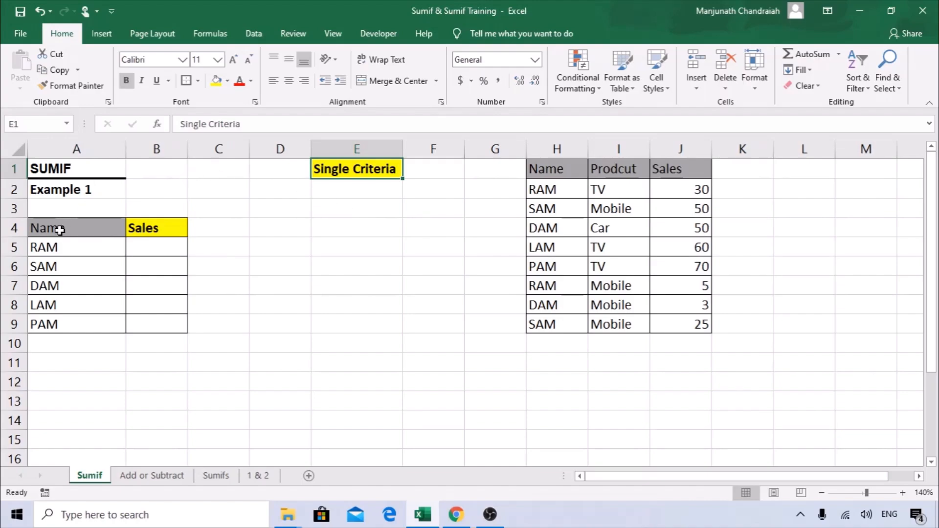
drag(42, 226, 51, 325)
drag(139, 228, 164, 328)
click(69, 249)
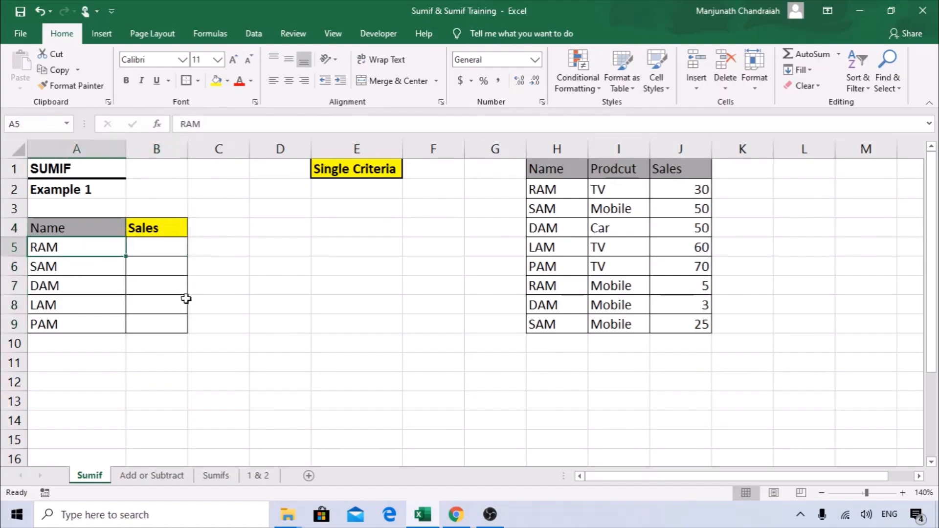
Highlight the source table's Name, Product and Sales columns H to J.
drag(557, 148, 677, 151)
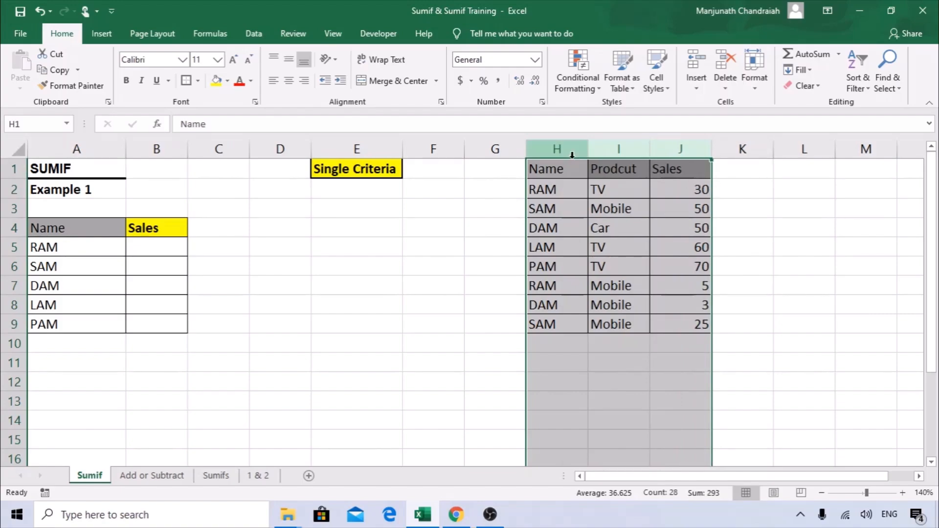
click(558, 147)
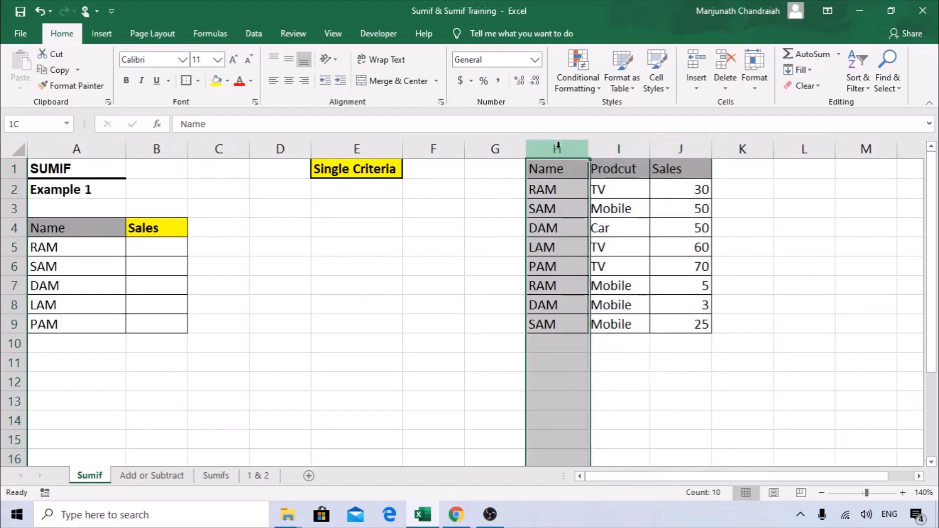
click(625, 145)
click(691, 147)
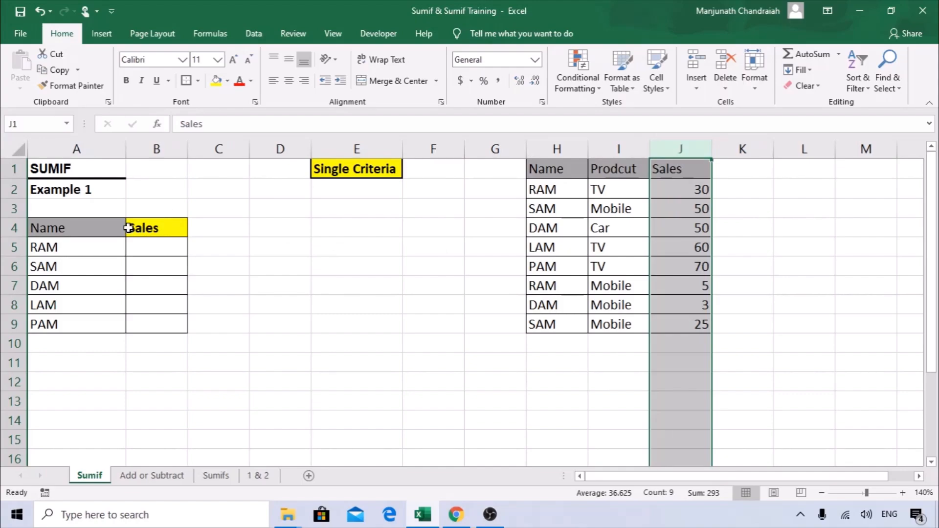
click(134, 245)
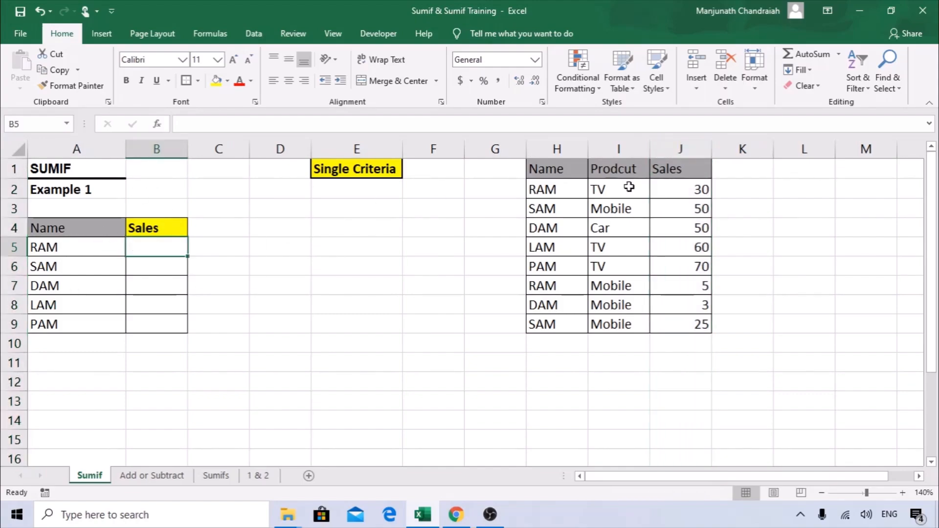
drag(554, 145, 685, 147)
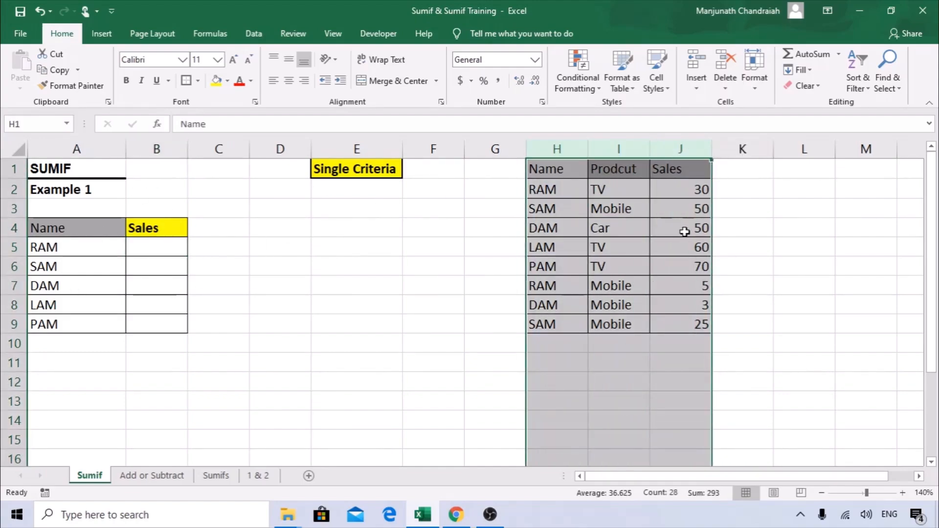
click(149, 248)
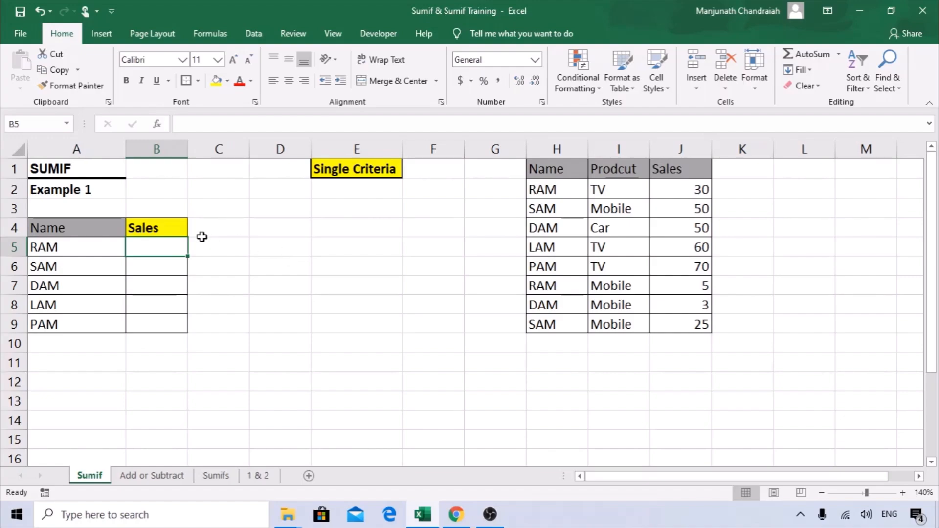
Review the name list again and begin a =SUMIF formula in B5.
drag(87, 226, 71, 325)
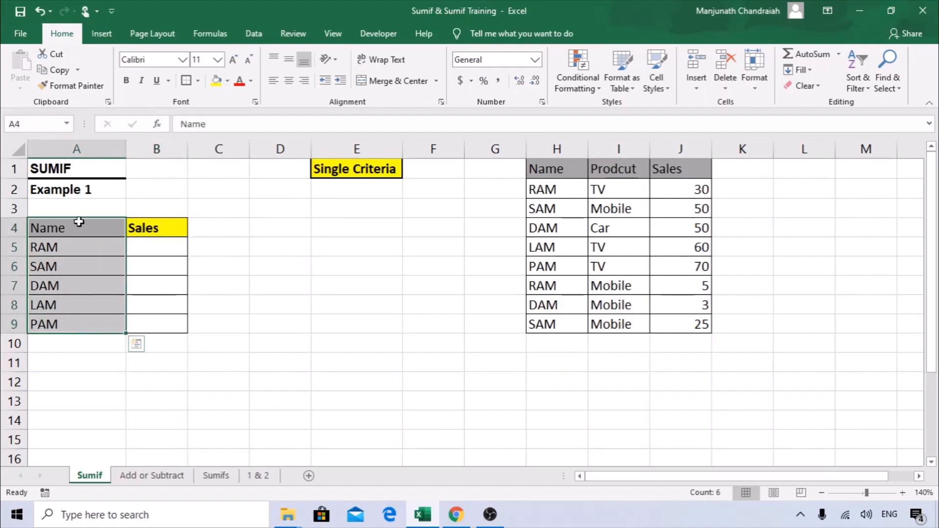
drag(79, 222, 70, 327)
click(66, 247)
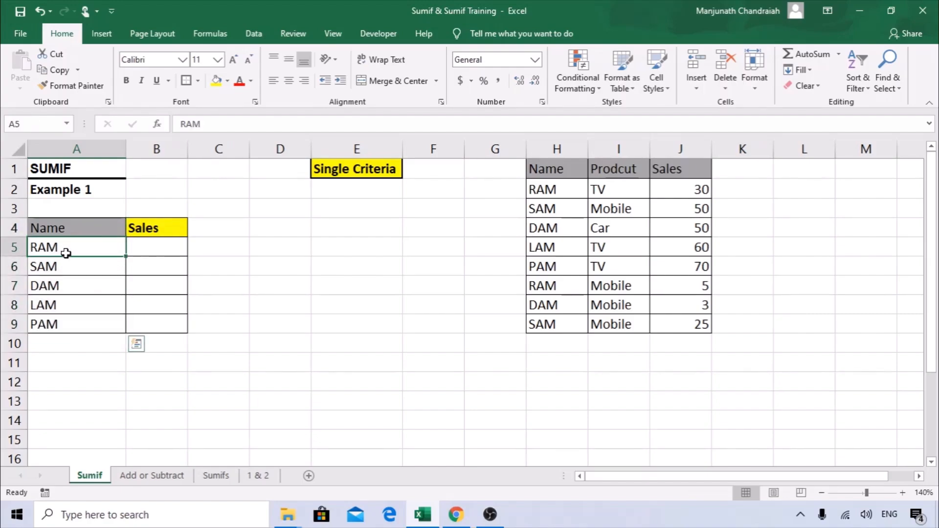
key(Down)
key(Down)
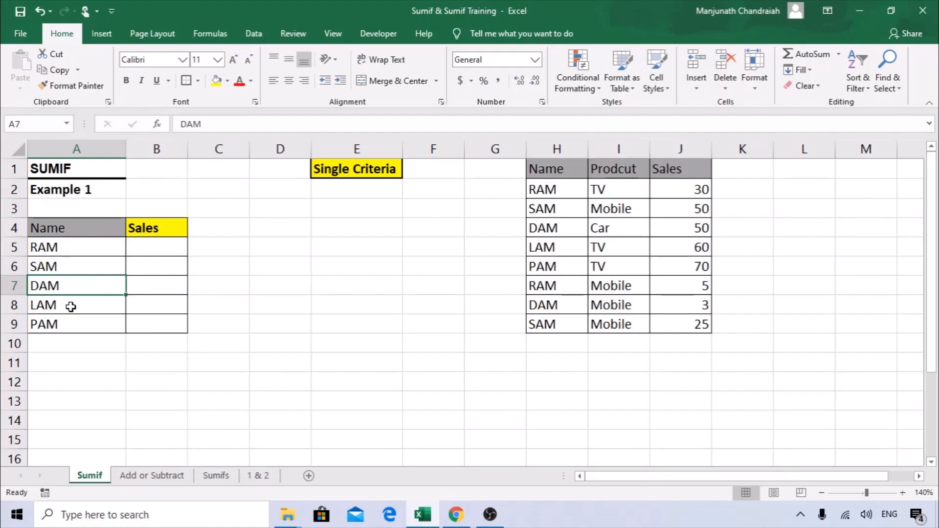
drag(69, 221, 64, 322)
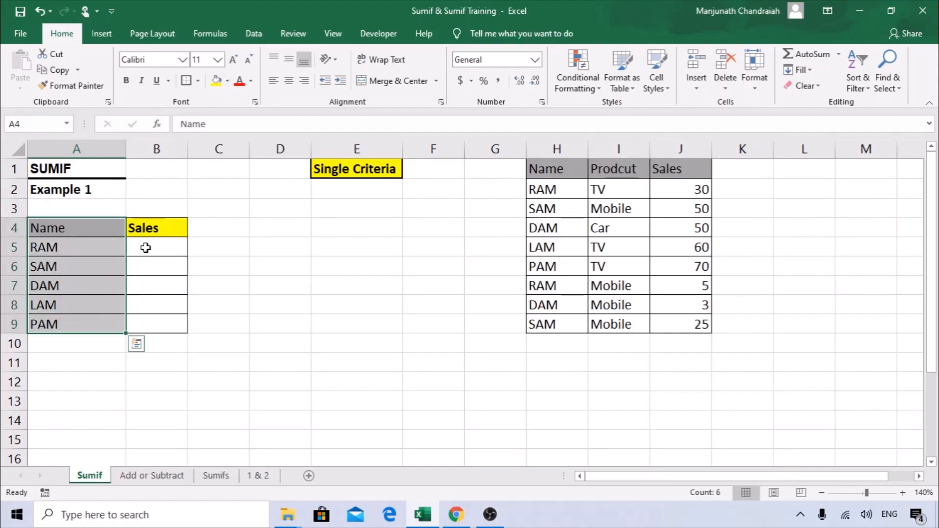
click(147, 231)
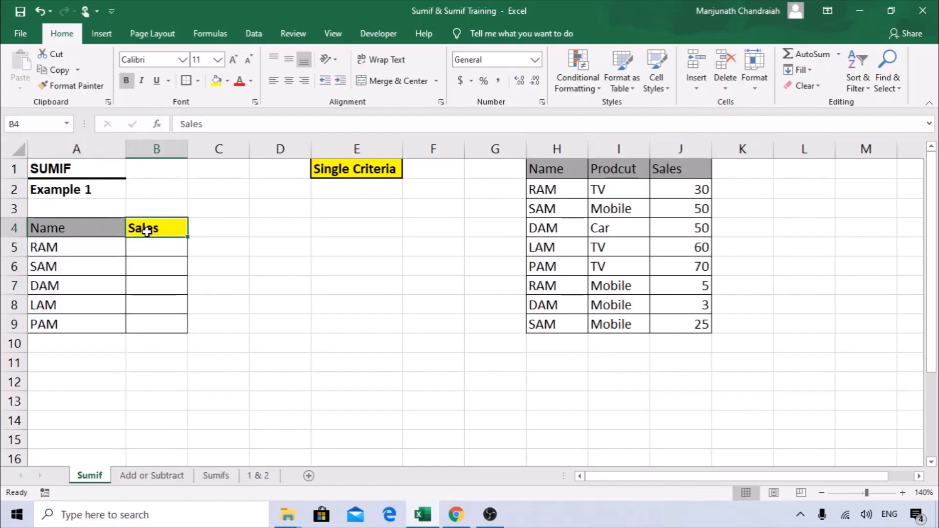
click(147, 246)
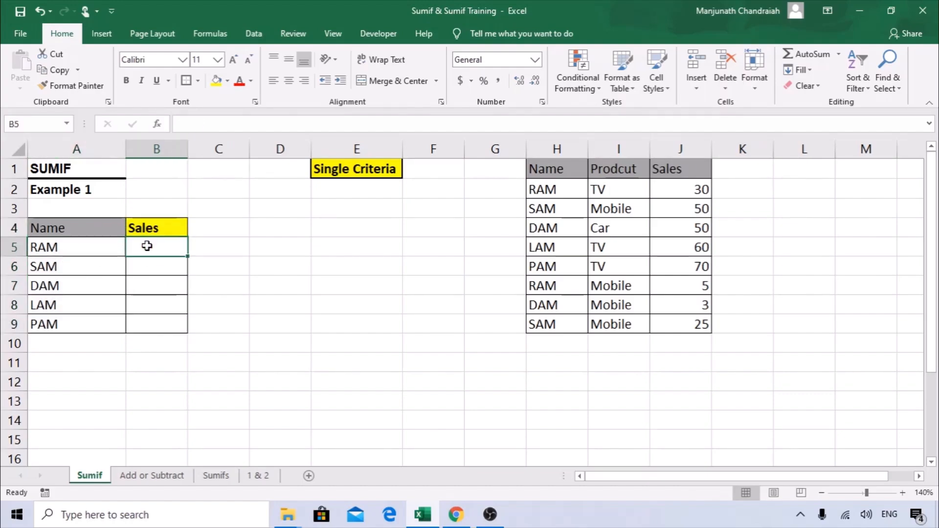
text(=)
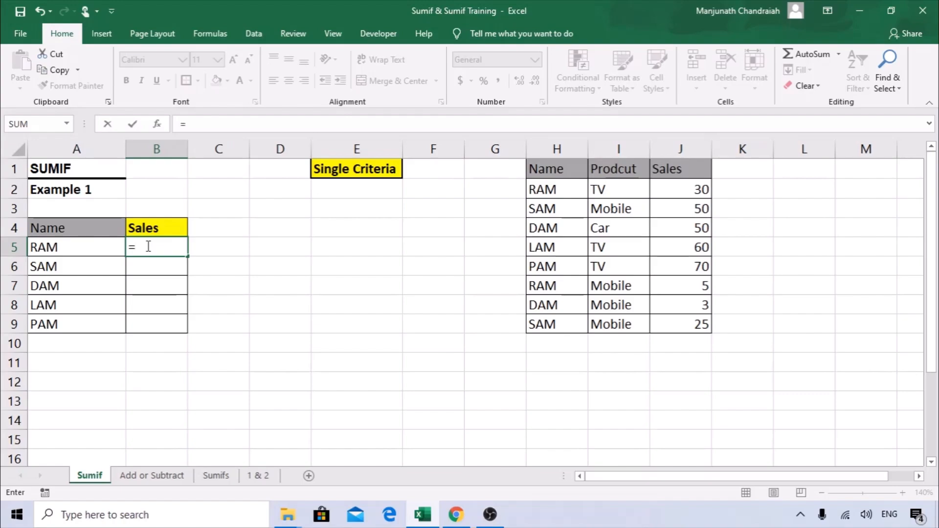
text(sumif)
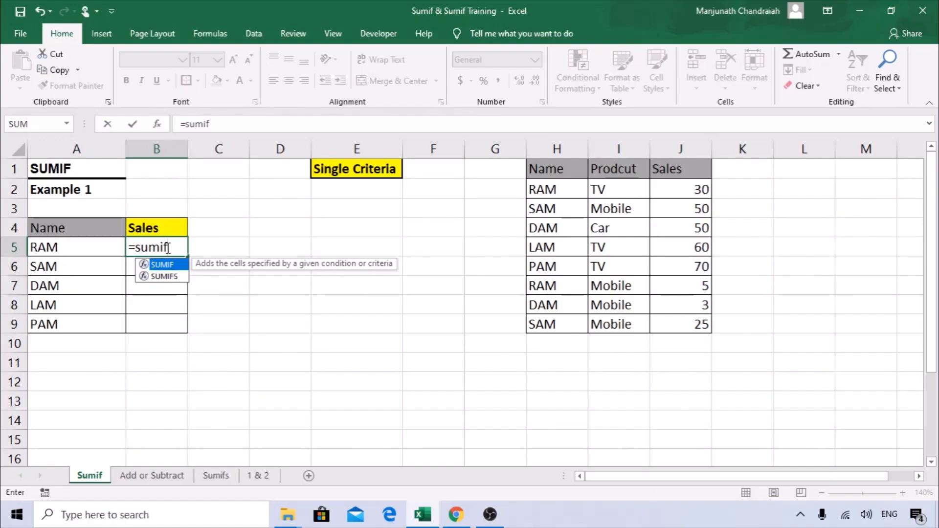
Enter the SUMIF function in B5 and bring up its Function Arguments dialog.
double_click(172, 267)
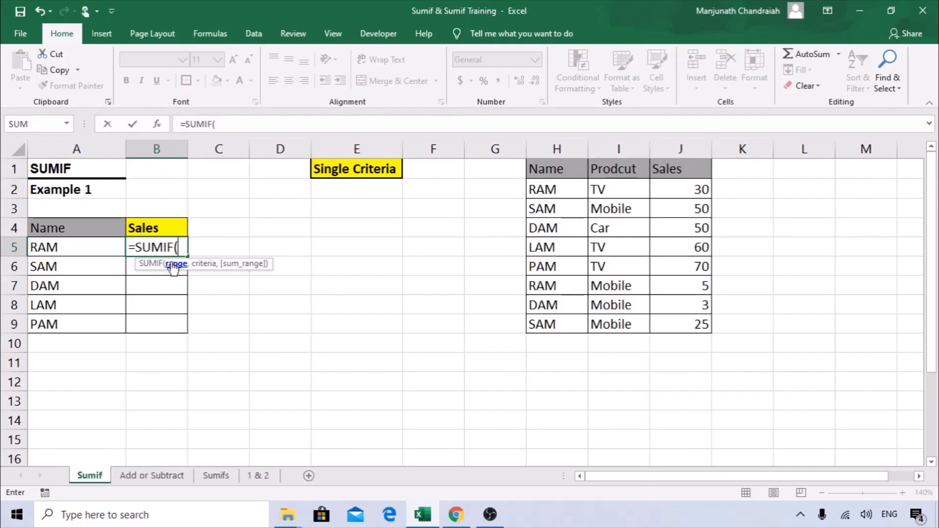
click(160, 125)
drag(623, 166, 318, 232)
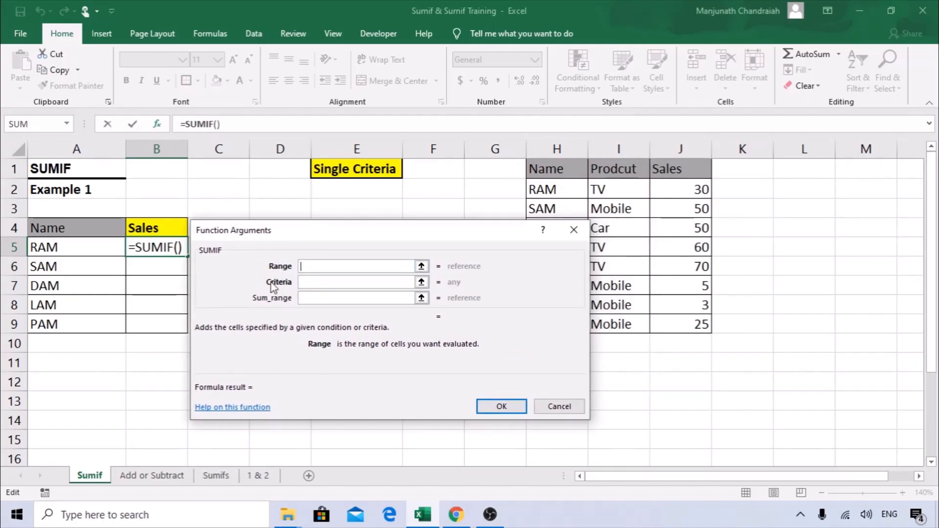
Set the SUMIF Range argument to column H.
drag(319, 227, 352, 213)
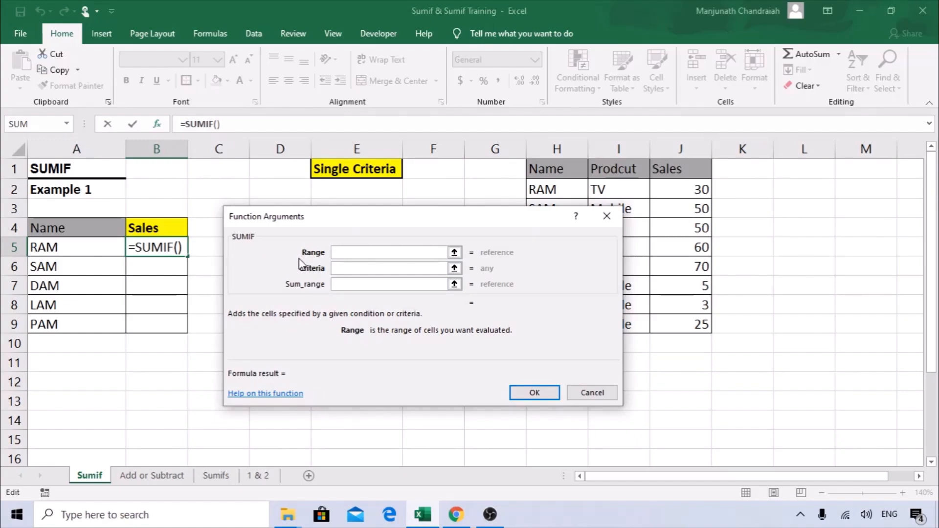
drag(327, 220, 289, 217)
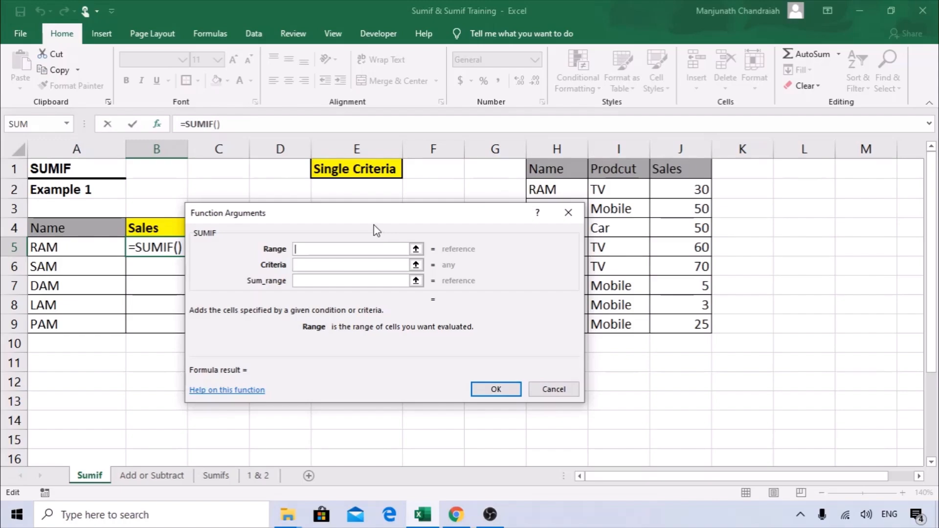
drag(320, 221, 296, 259)
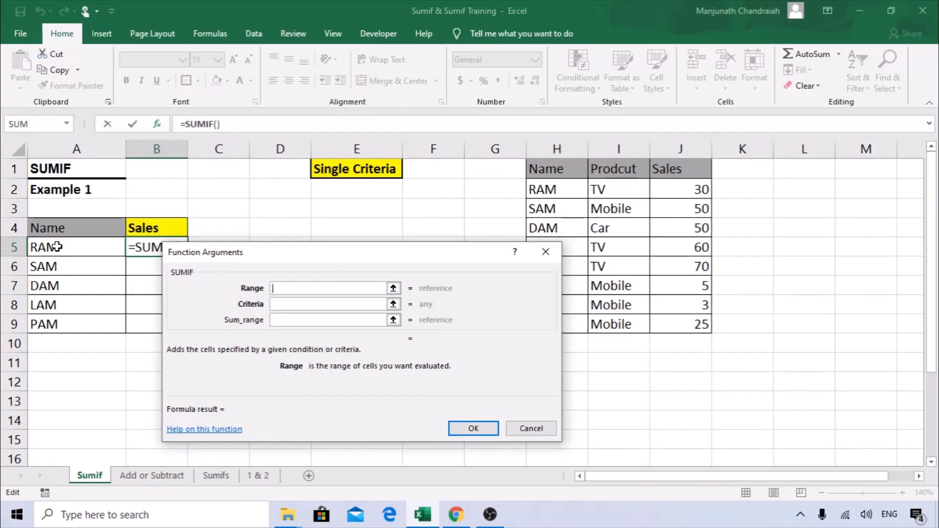
click(562, 145)
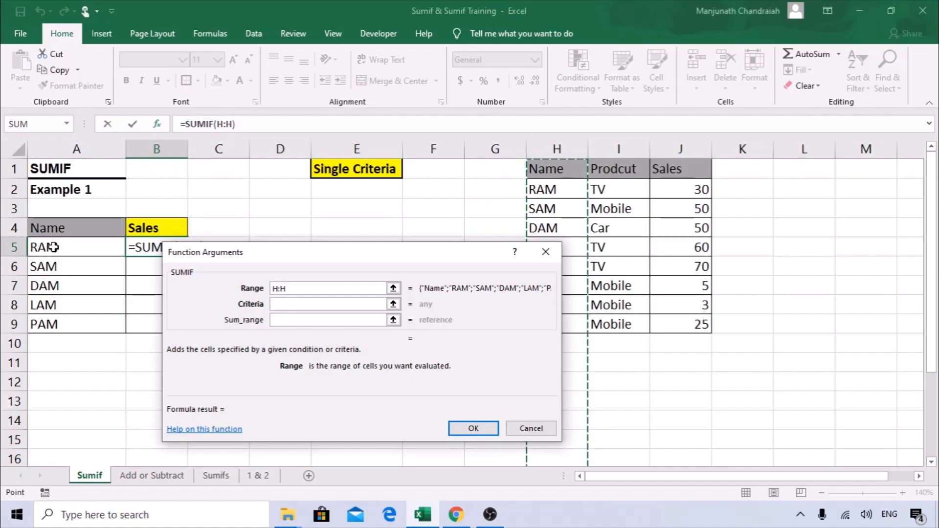
drag(238, 252, 311, 235)
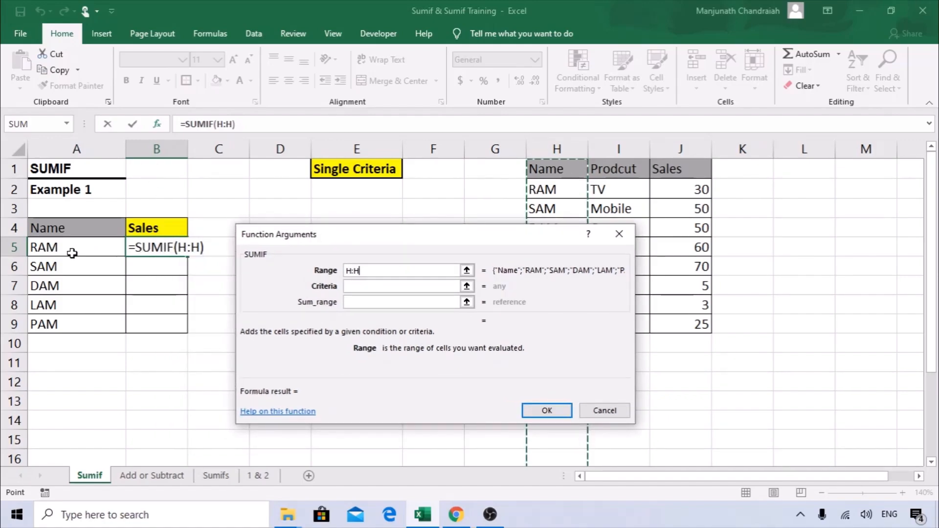
drag(361, 246, 274, 237)
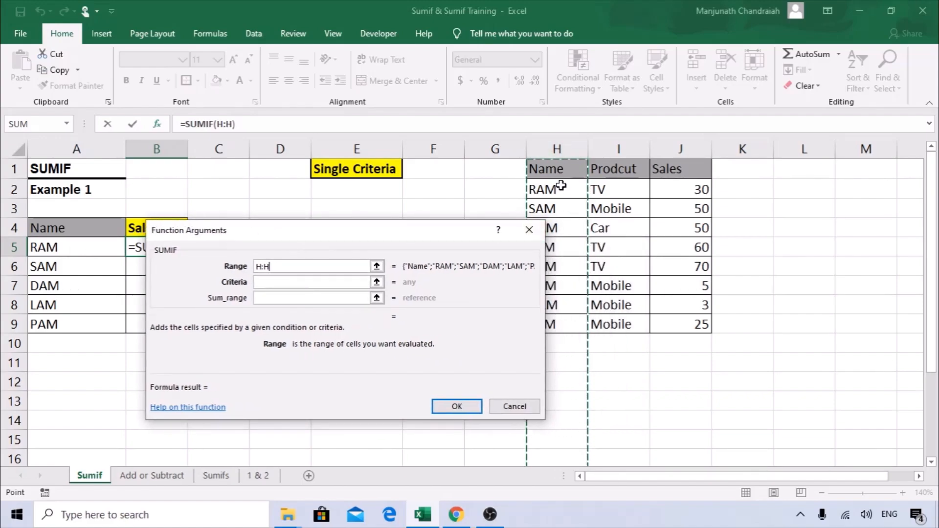
drag(456, 234, 414, 226)
drag(270, 227, 306, 207)
Set Criteria to A5 and Sum_range to column J, confirming =SUMIF(H:H,A5,J:J) for 35.
click(286, 248)
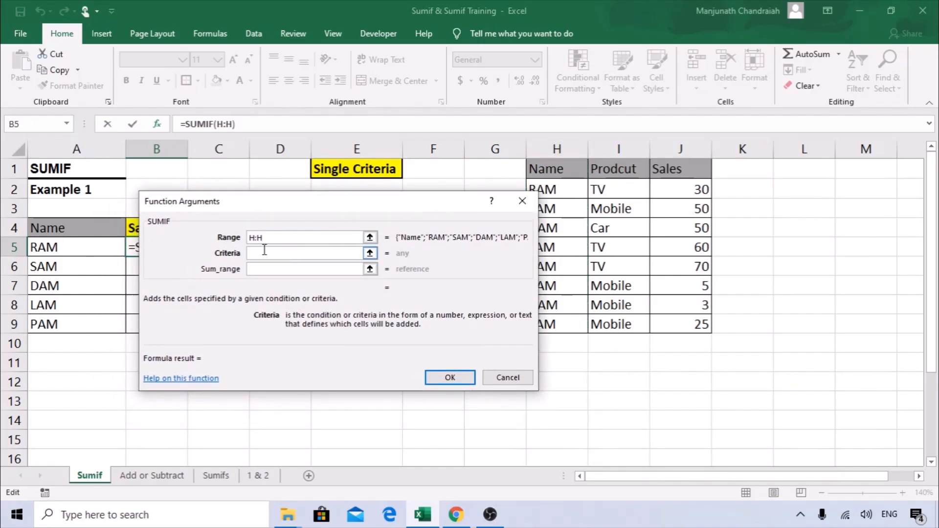
click(84, 246)
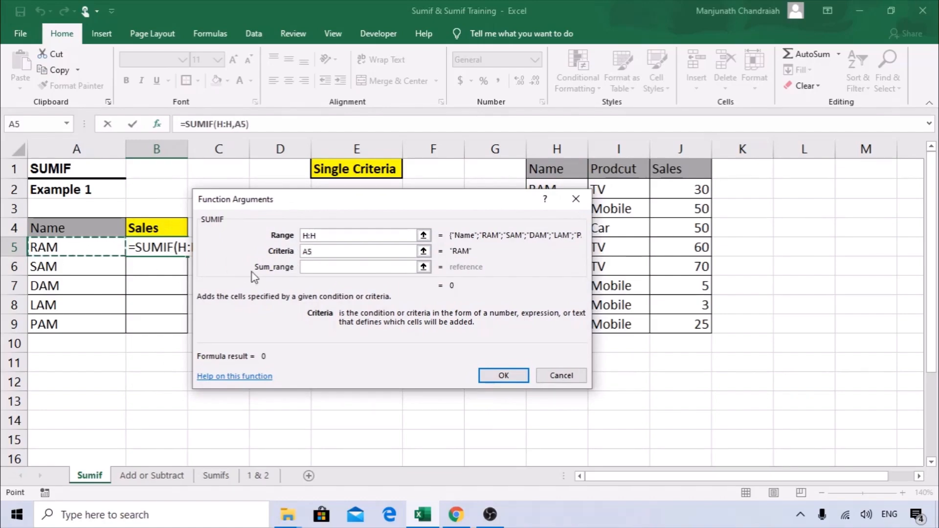
click(312, 267)
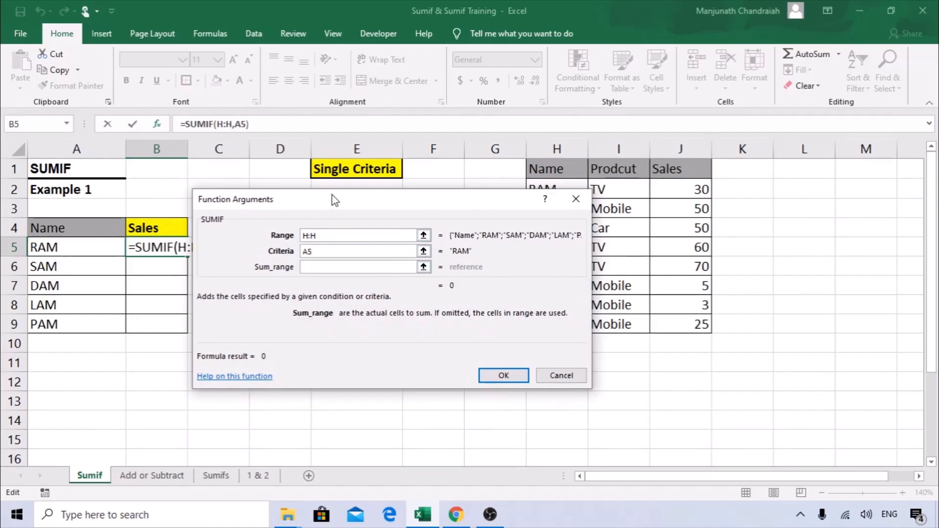
drag(332, 200, 369, 206)
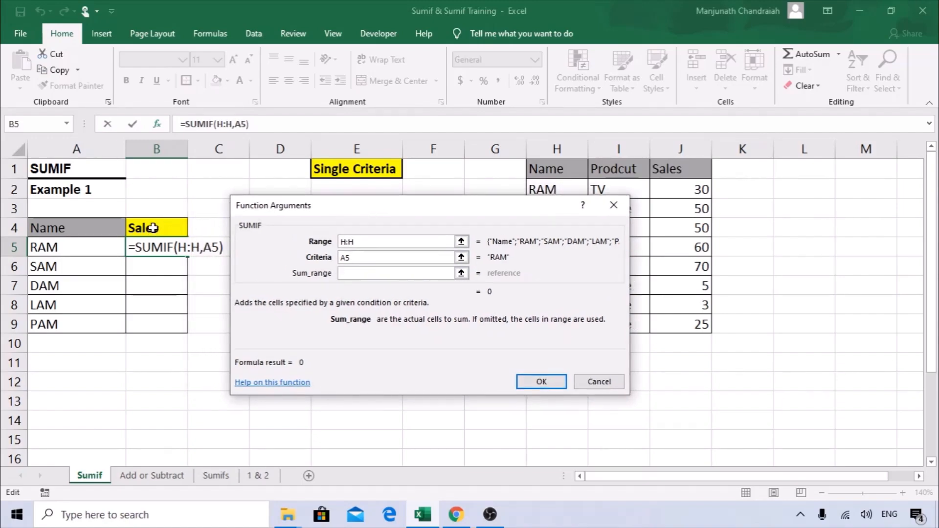
drag(375, 212, 247, 206)
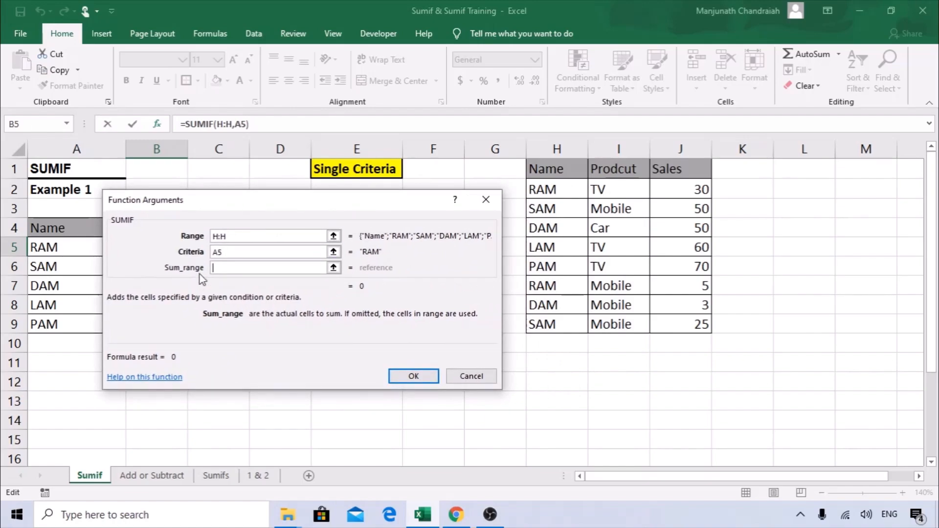
click(681, 147)
drag(329, 205, 371, 185)
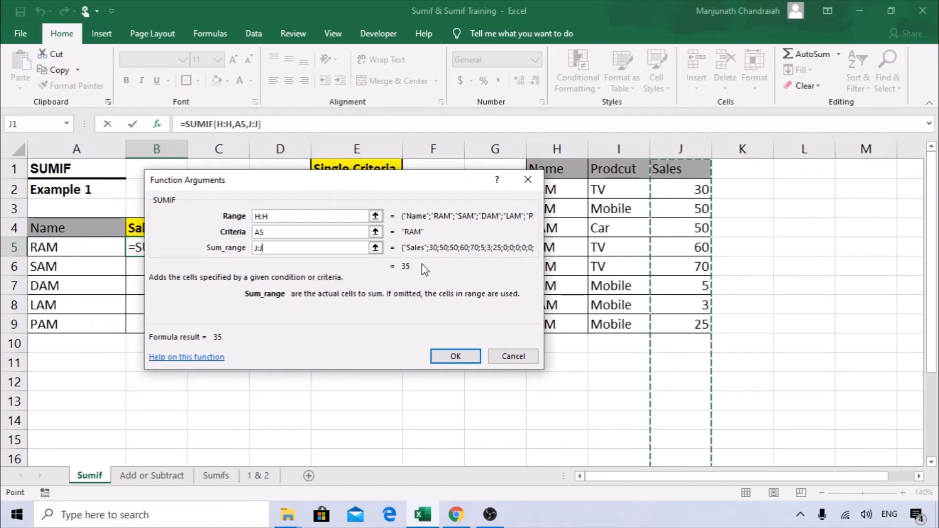
click(457, 359)
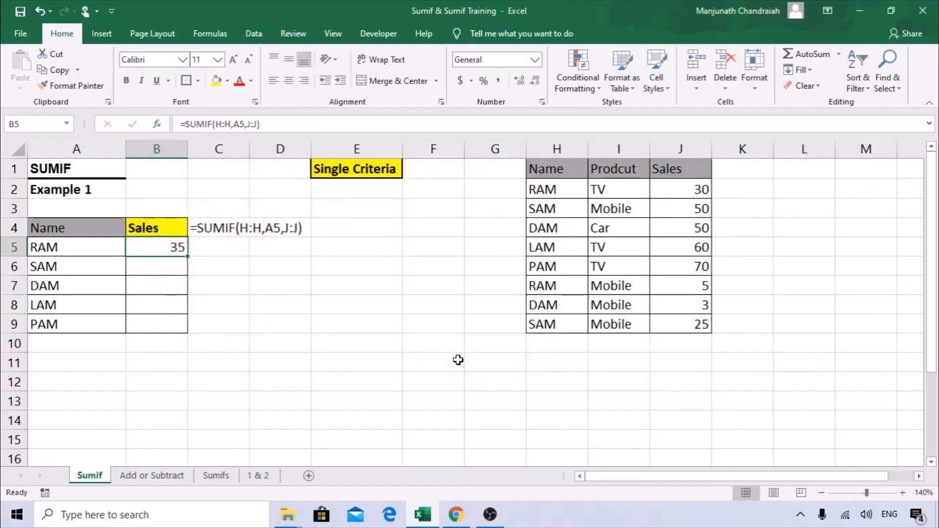
Copy B5's formula down to B9 for totals 35, 75, 53, 60, 70, then reopen B5's arguments.
drag(190, 256, 186, 330)
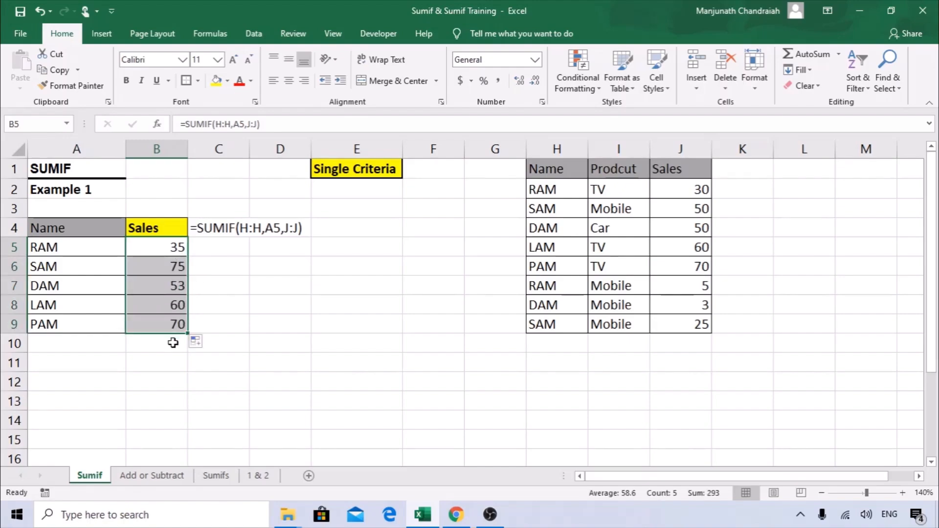
click(163, 249)
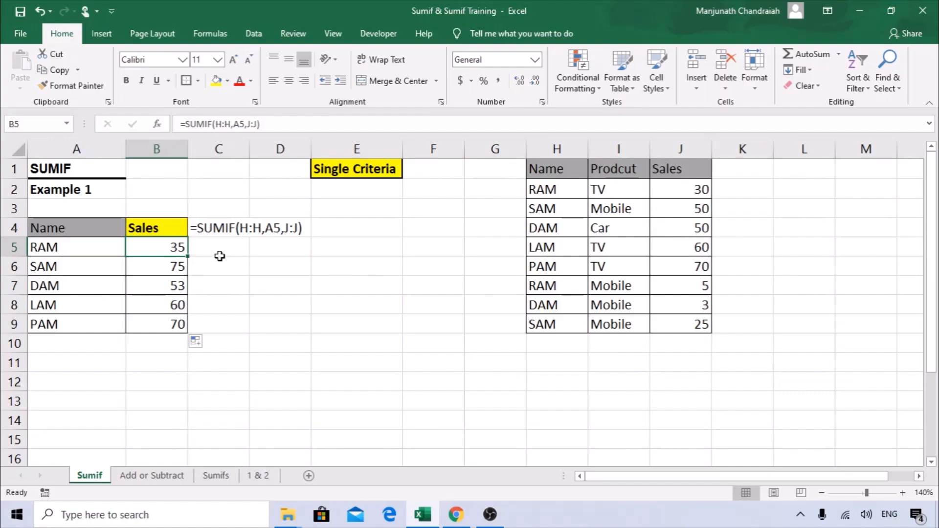
click(165, 124)
drag(318, 189, 368, 214)
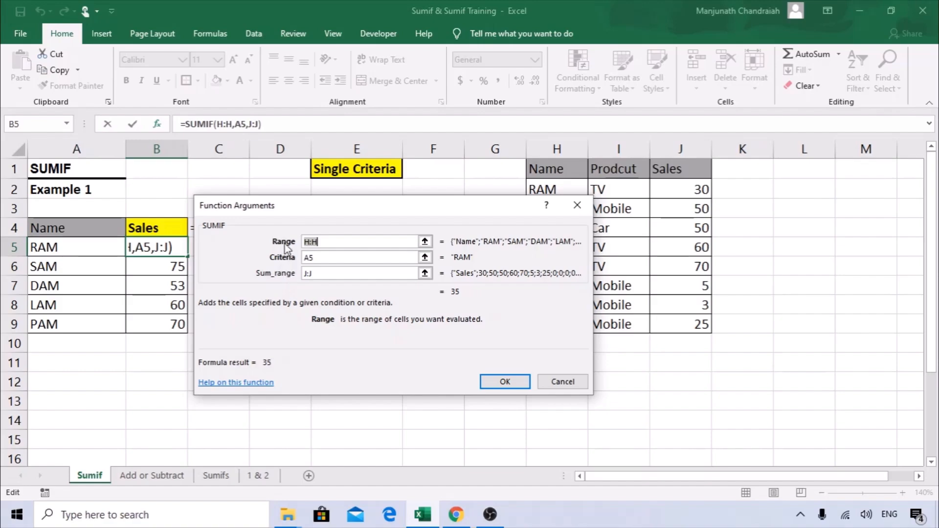
drag(322, 201, 264, 189)
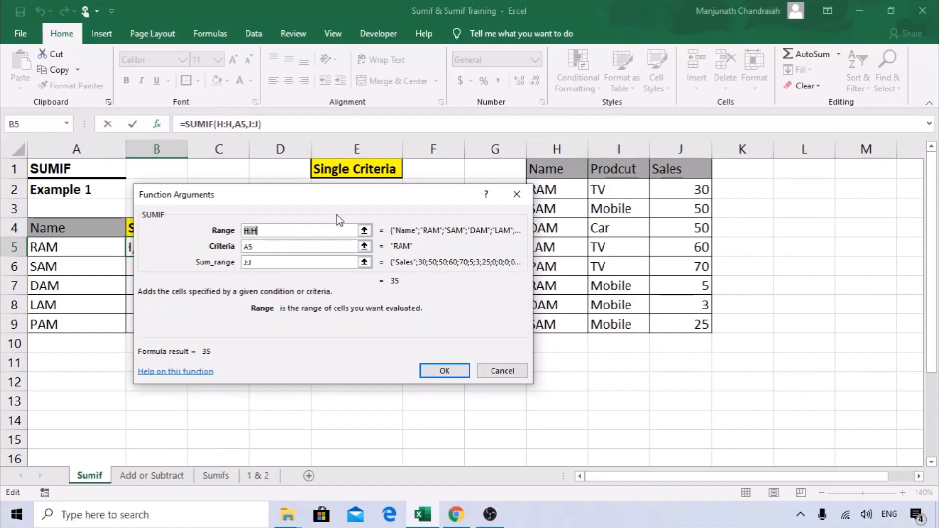
click(255, 231)
drag(284, 205, 234, 167)
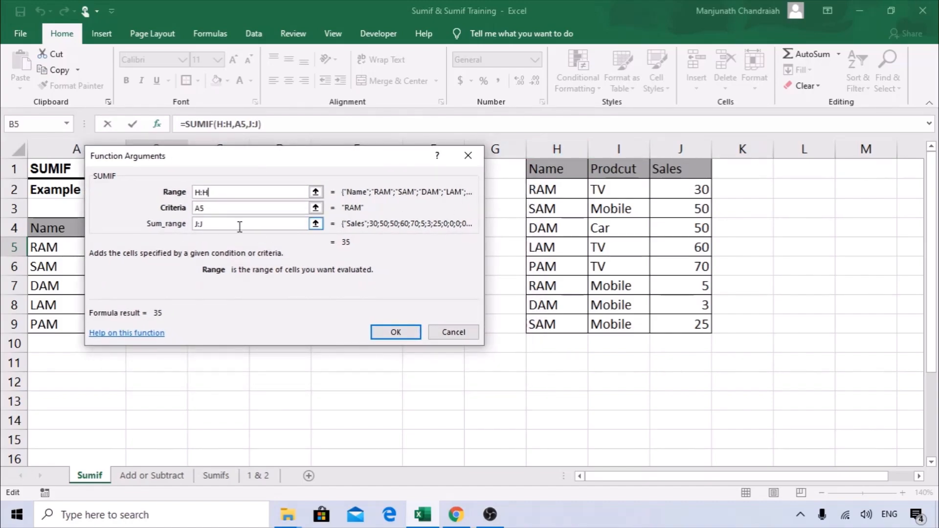
click(211, 228)
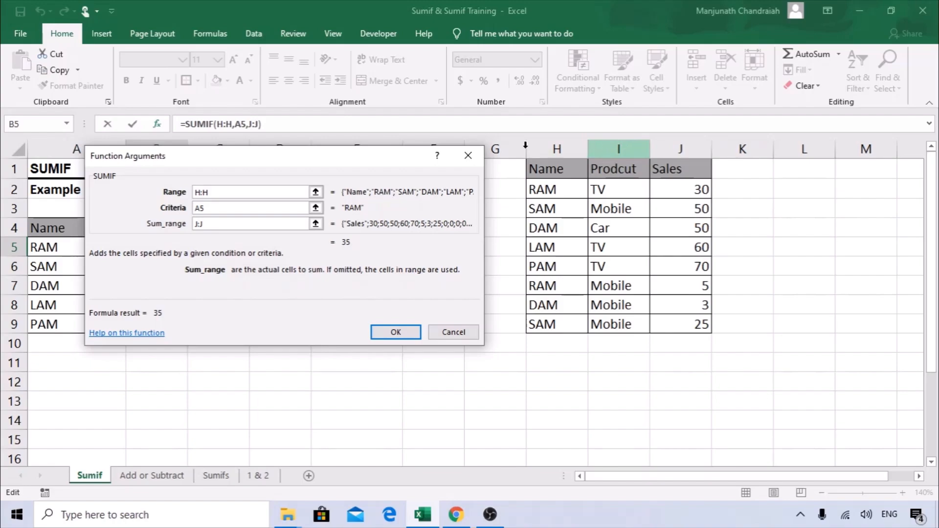
drag(249, 156, 416, 162)
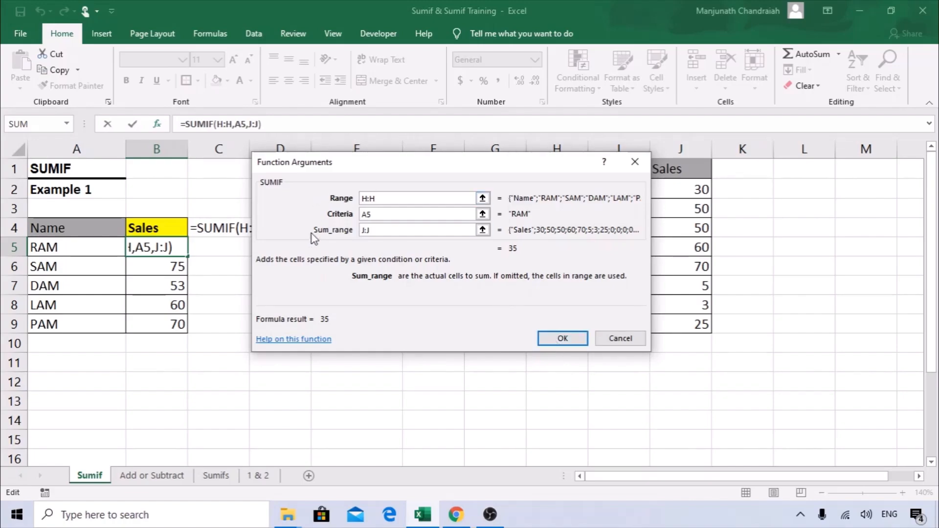
click(561, 342)
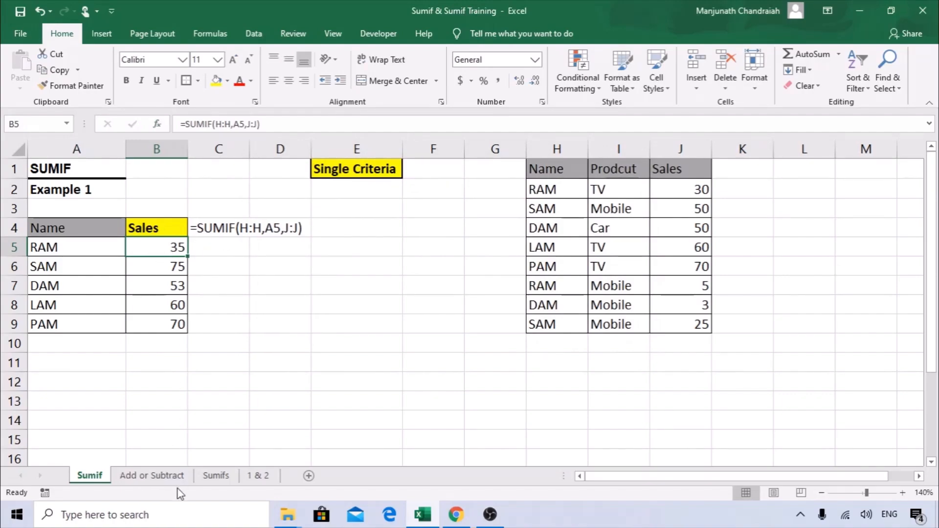
Switch to the Add or Subtract sheet and select the amounts in G5:G8.
click(162, 477)
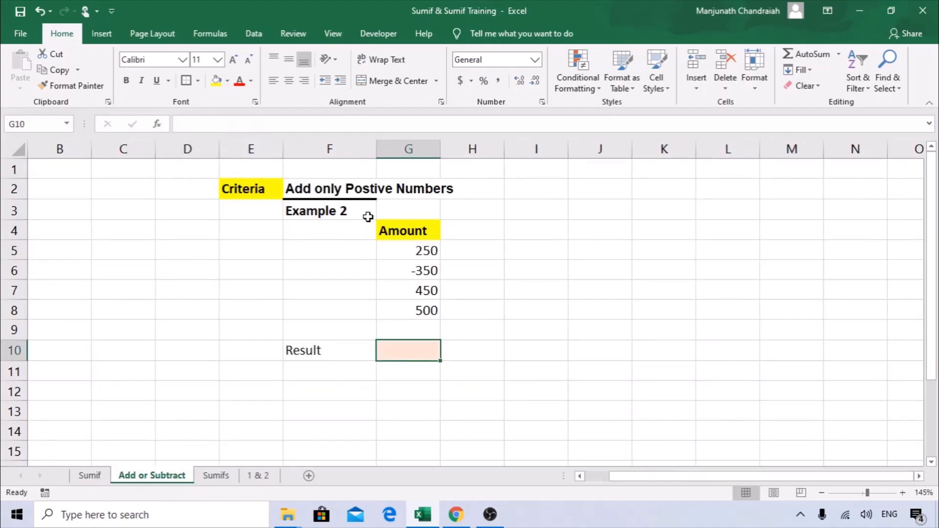
click(232, 189)
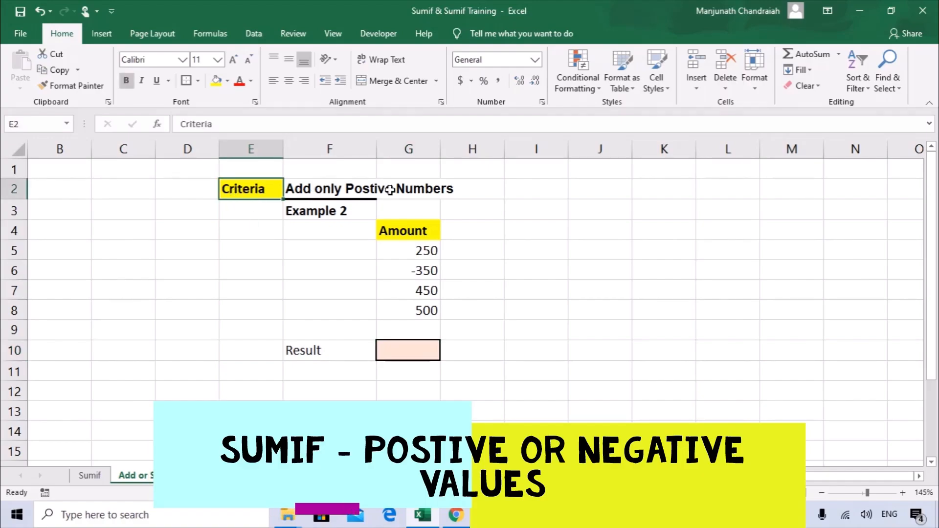
click(430, 257)
drag(431, 263, 429, 308)
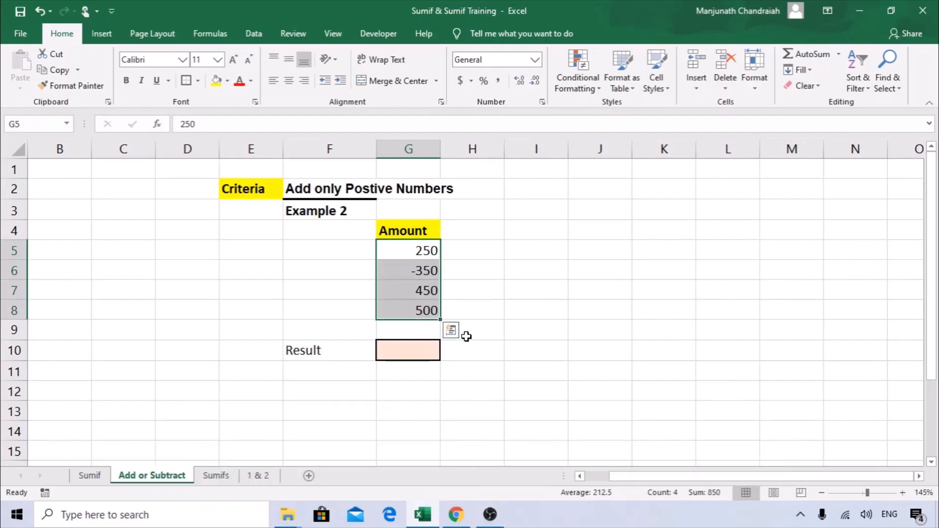
click(430, 252)
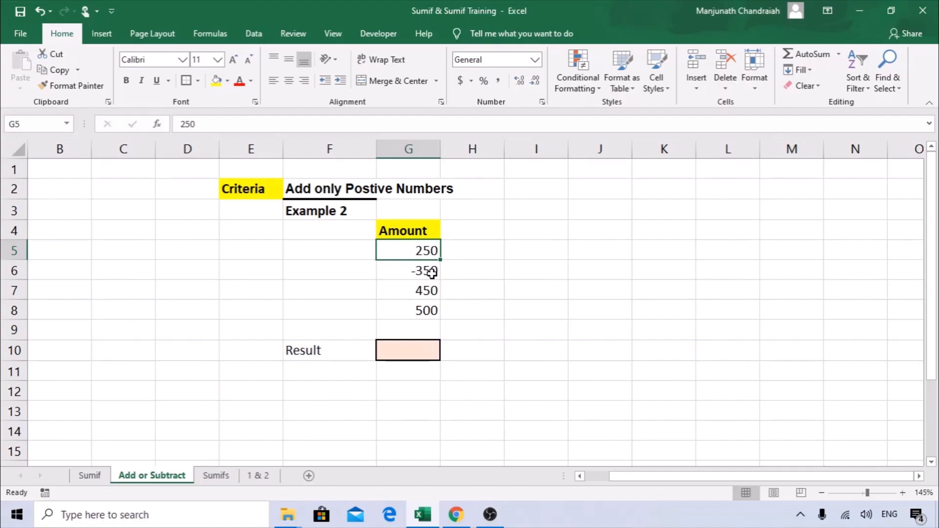
Enter =G5+G7+G8 in G10 to get 1200, then clear the cell.
click(422, 347)
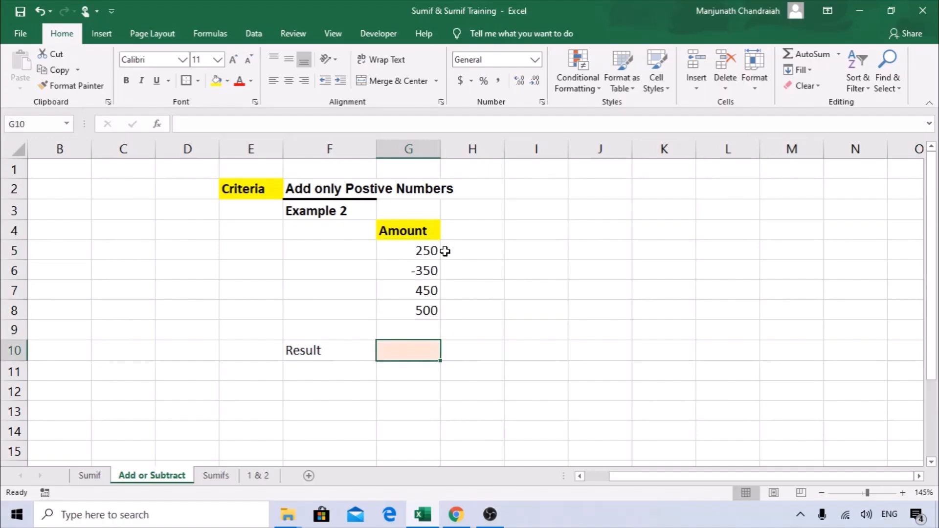
text(=)
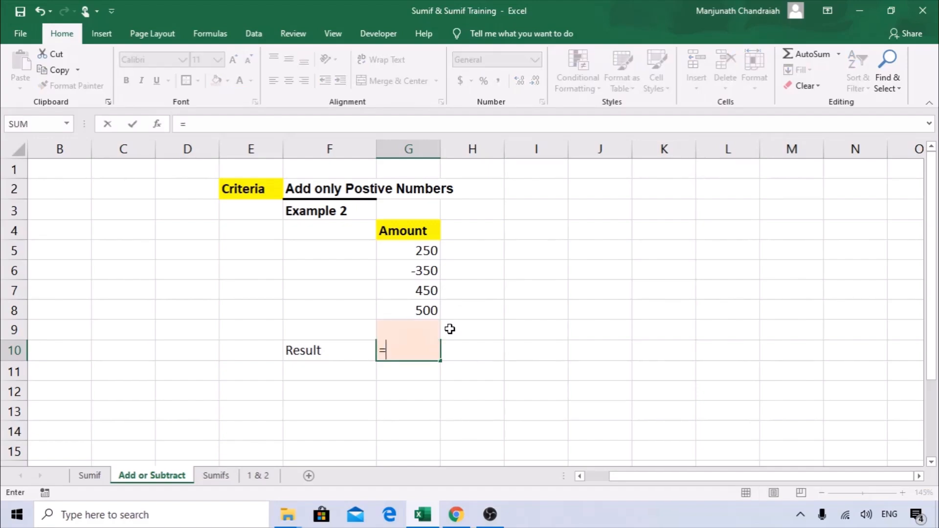
click(428, 238)
click(428, 245)
text(+)
click(424, 291)
text(+)
click(429, 310)
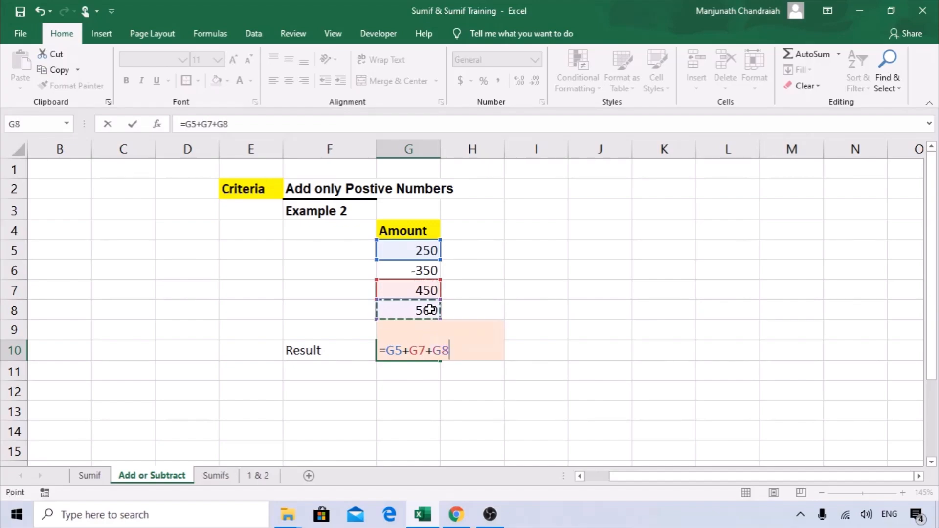
key(Return)
click(438, 356)
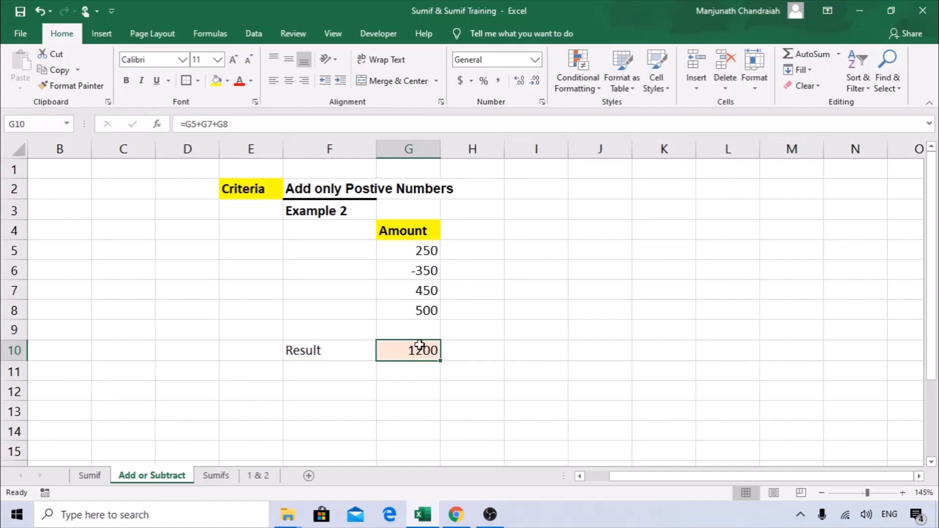
key(Delete)
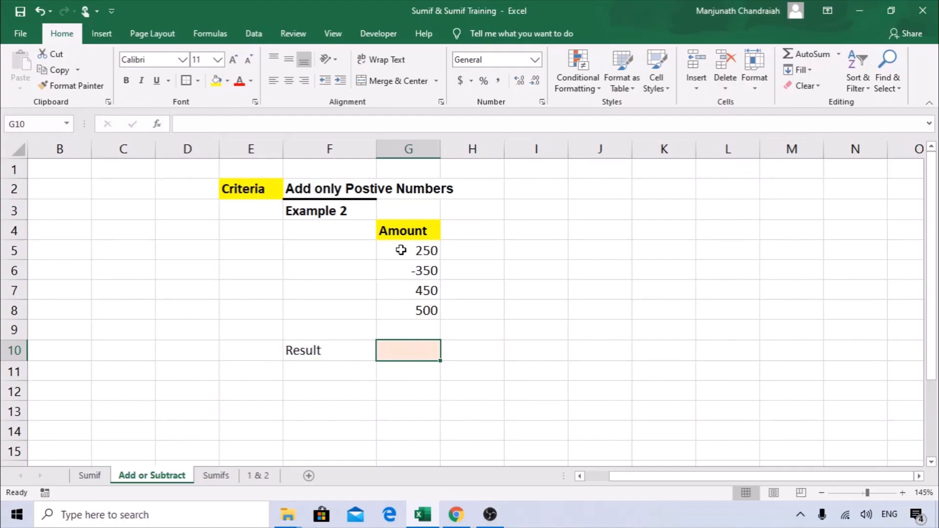
Build =SUMIF(G5:G8,">0",G5:G8) in G10 so it totals the positive amounts as 1200.
text(=SU)
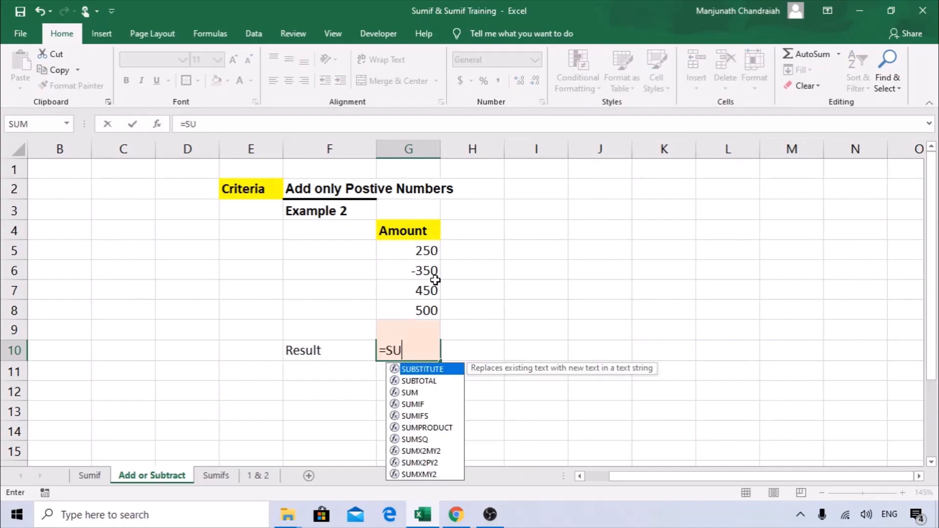
text(MIF()
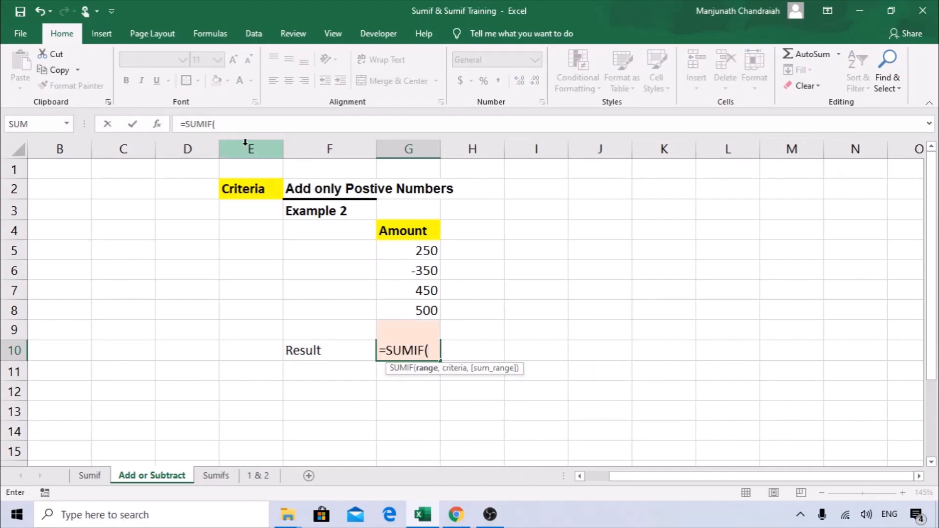
click(158, 126)
drag(356, 162, 615, 173)
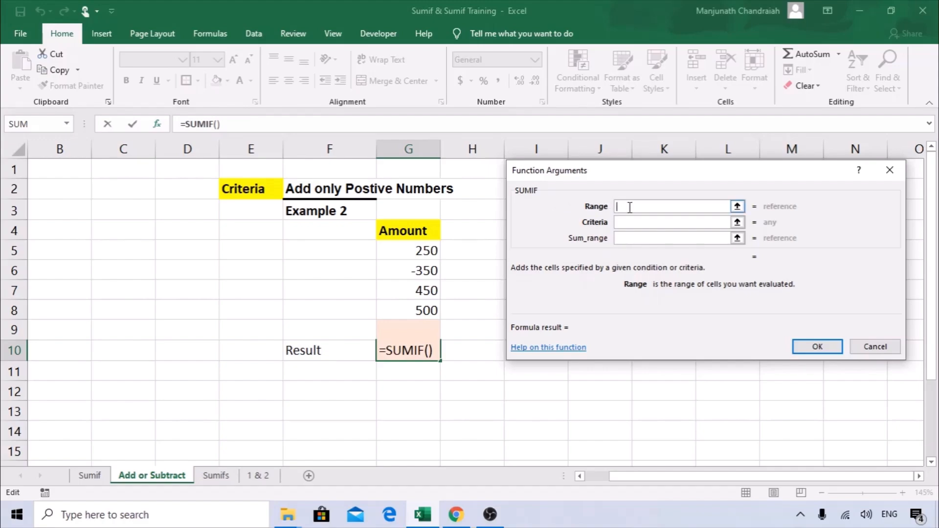
drag(431, 248, 431, 311)
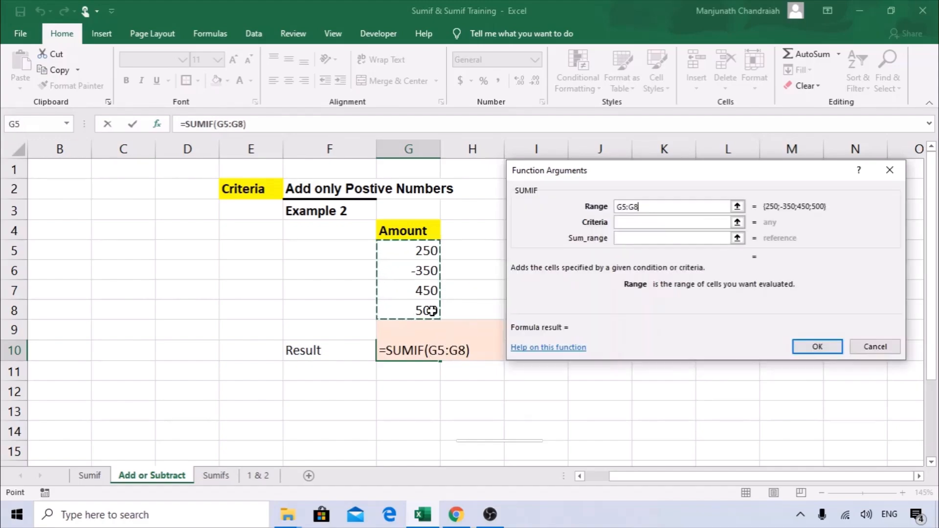
click(634, 223)
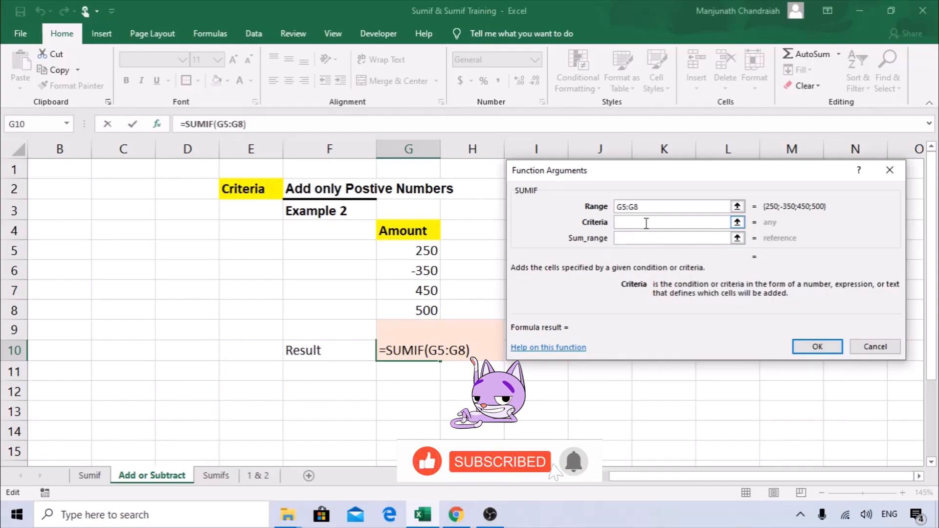
text(>)
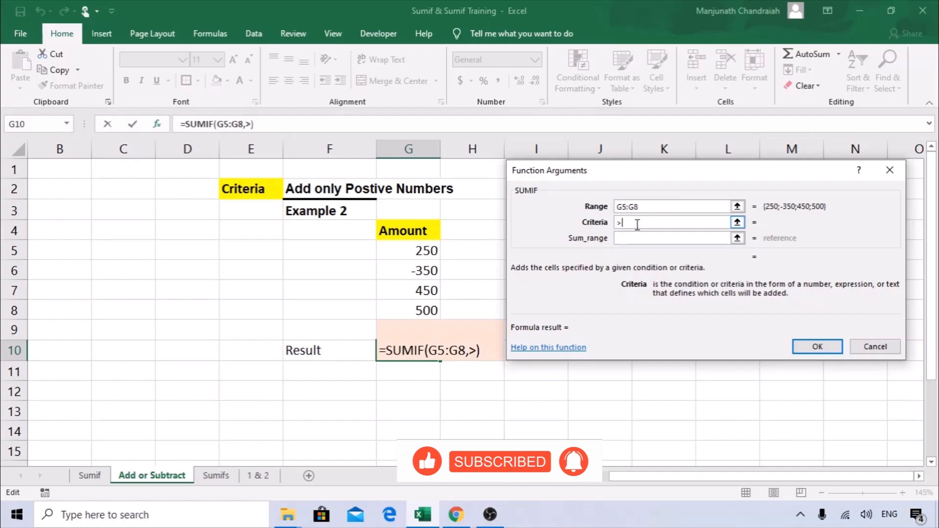
text(0)
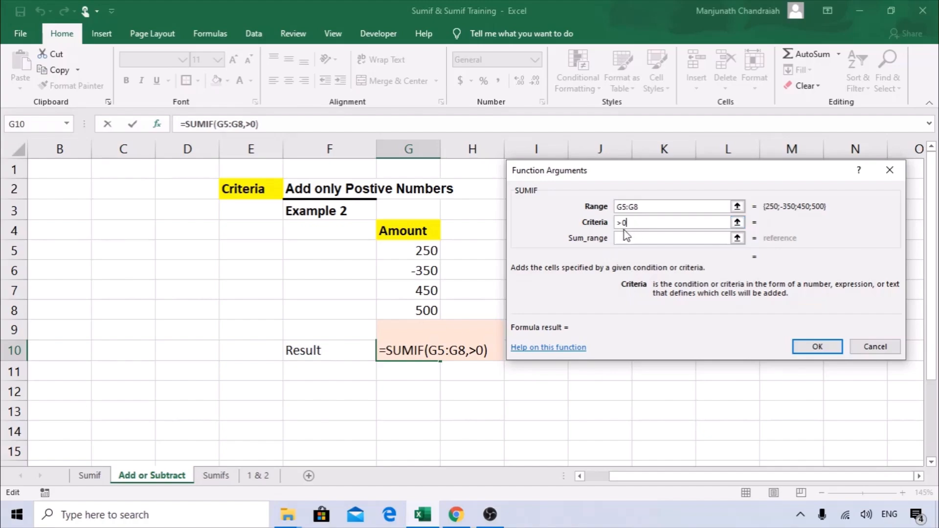
click(633, 239)
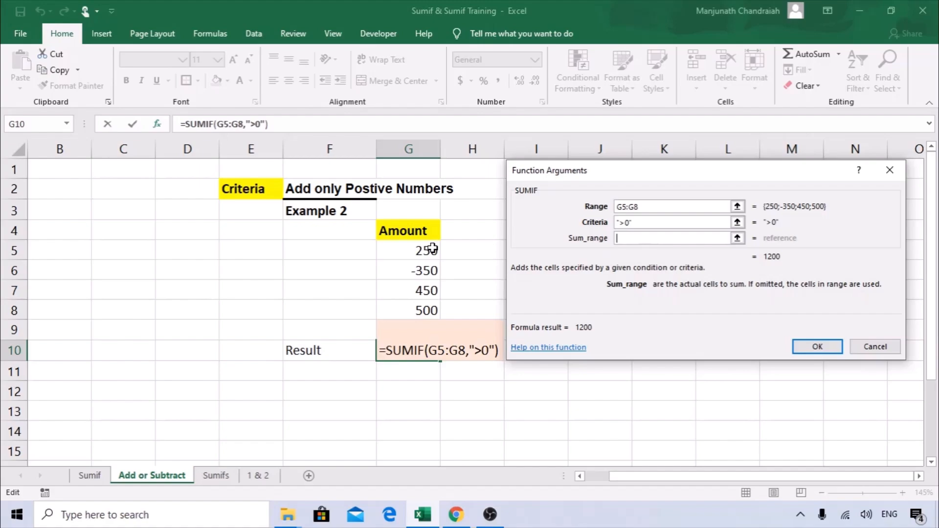
drag(432, 248, 432, 311)
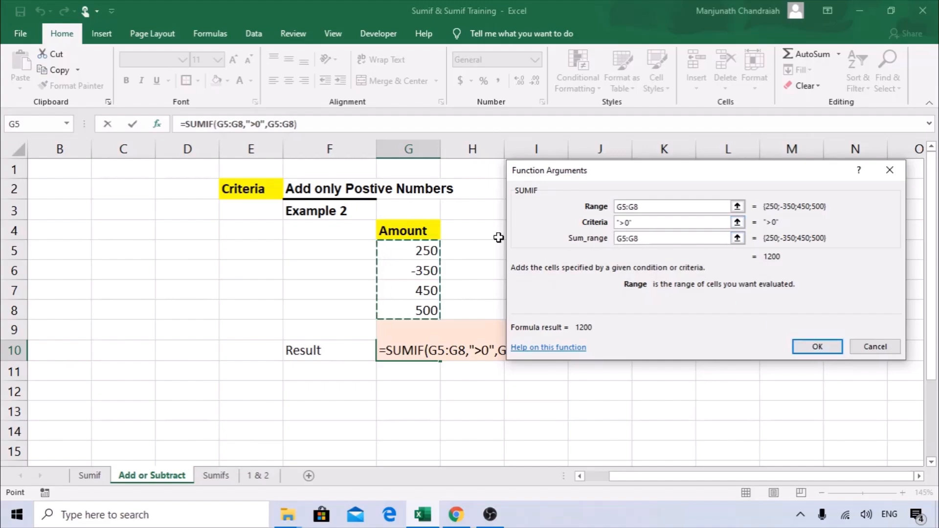
click(831, 347)
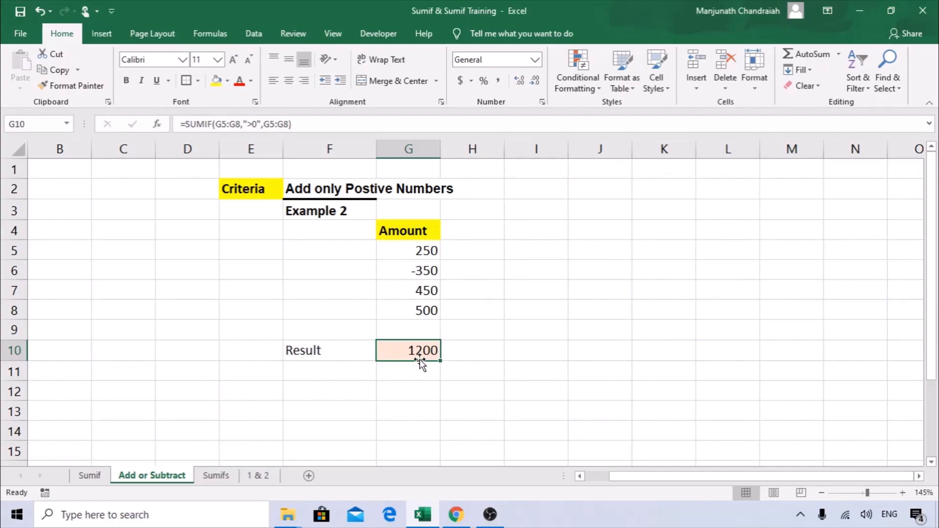
Change G10's SUMIF criteria from ">0" to "<0" so the Result becomes -350.
click(156, 124)
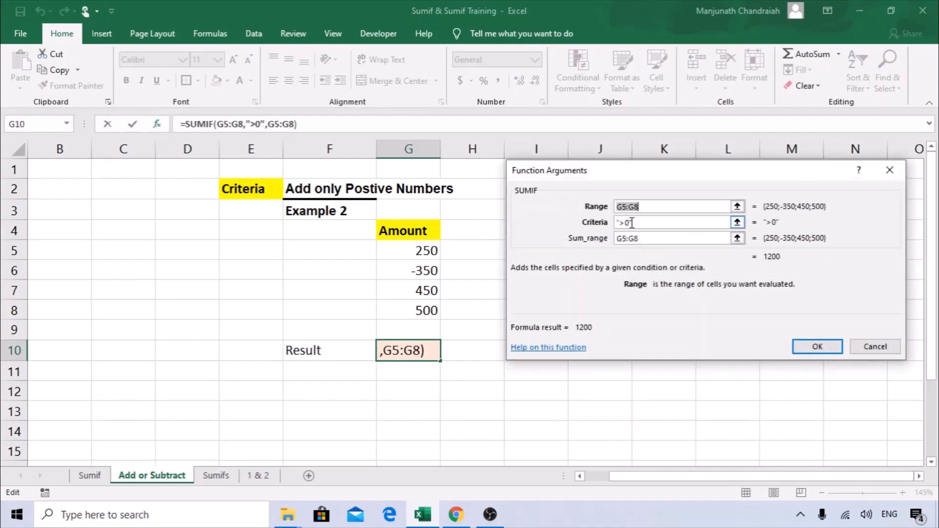
click(624, 223)
key(BackSpace)
text(<)
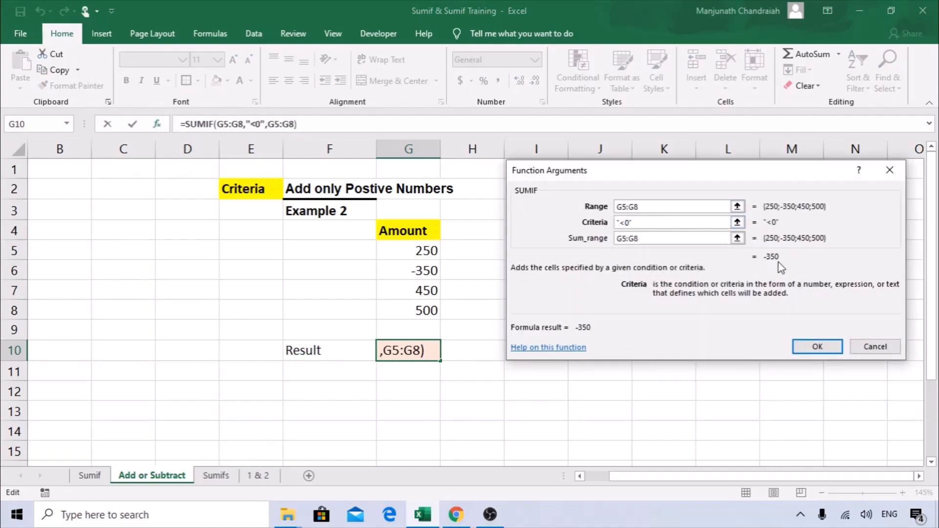
click(817, 346)
click(430, 273)
click(434, 351)
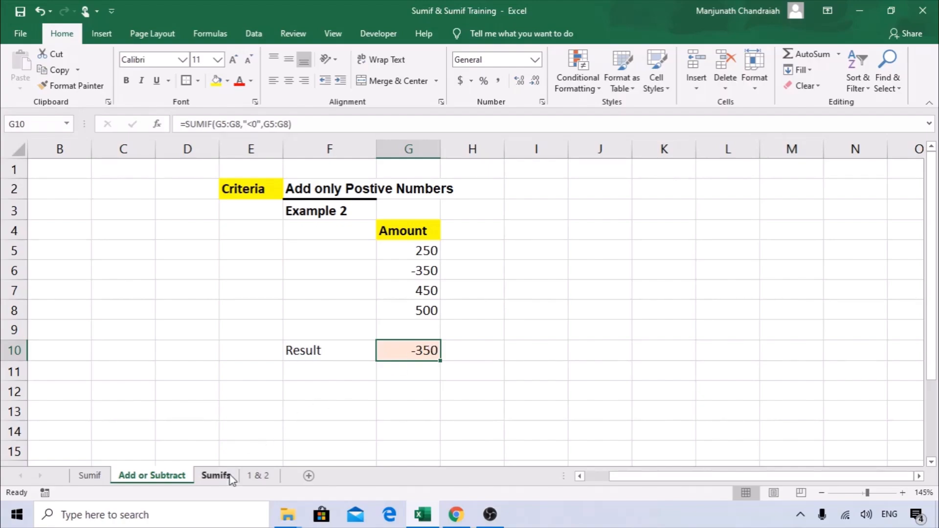
Open the Sumifs sheet and highlight Example 3's Name, Product and empty Sales columns.
click(216, 475)
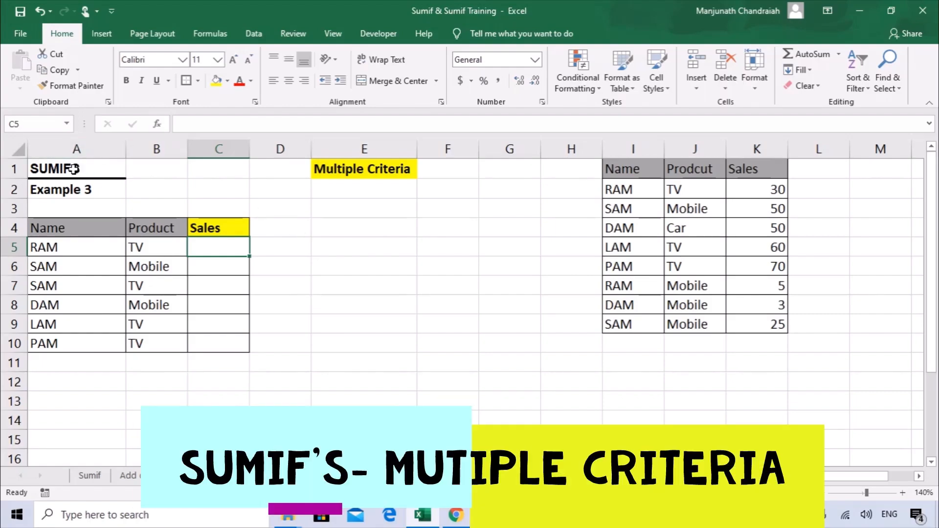
click(366, 166)
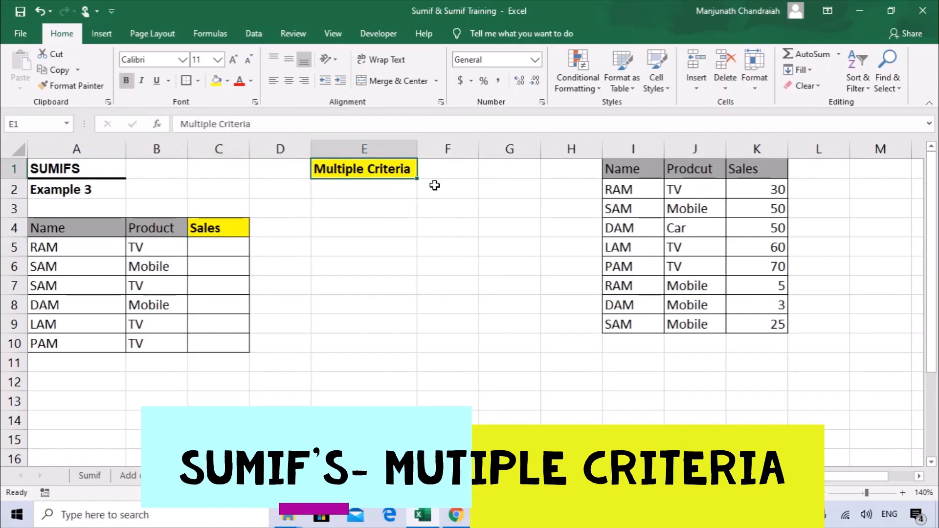
drag(54, 225, 156, 226)
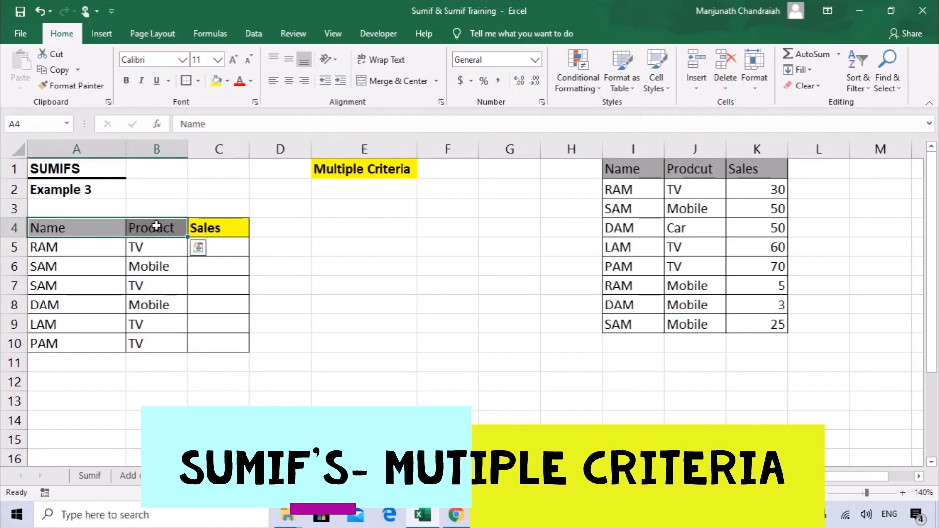
drag(74, 229, 73, 343)
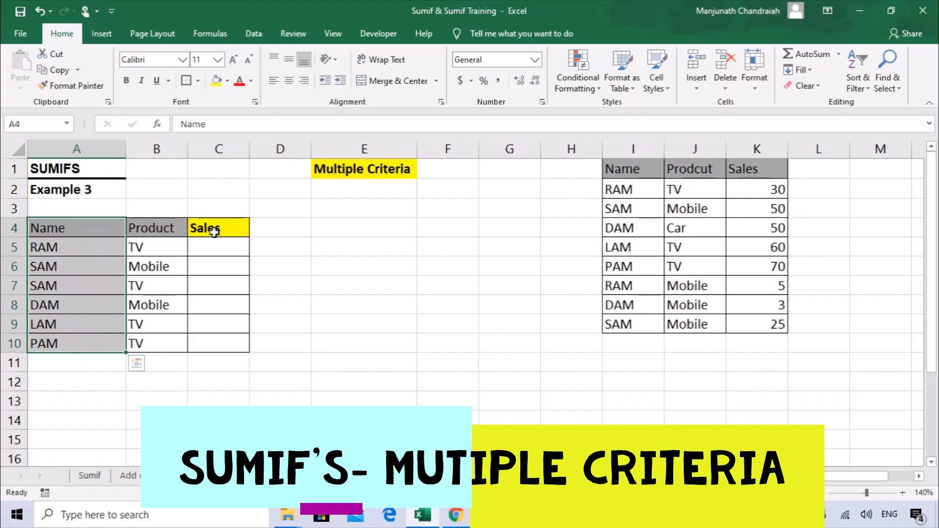
drag(214, 230, 221, 339)
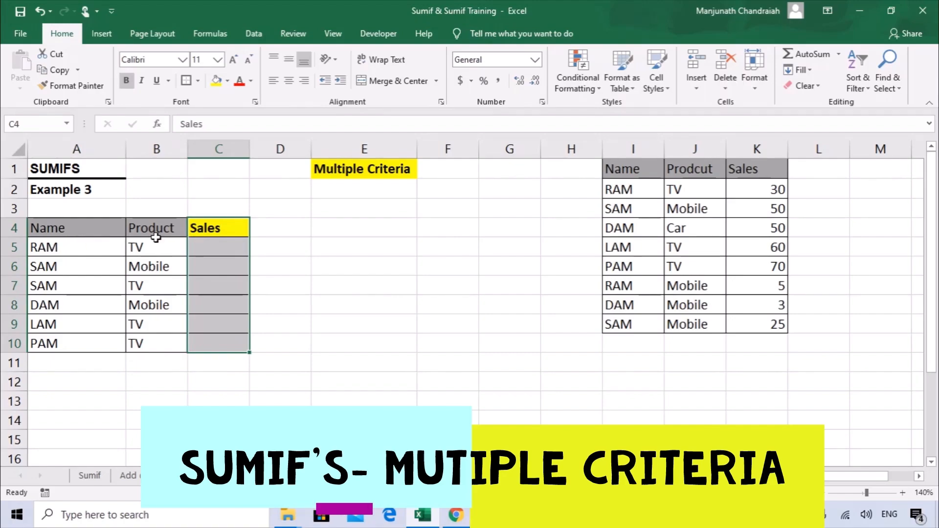
Relate RAM's TV row to the source data in I:K and select C5.
click(43, 244)
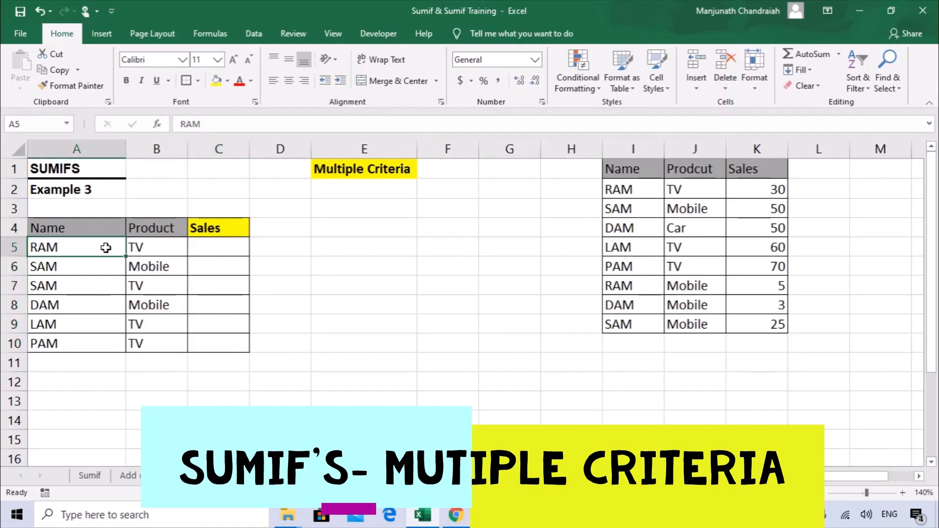
click(139, 247)
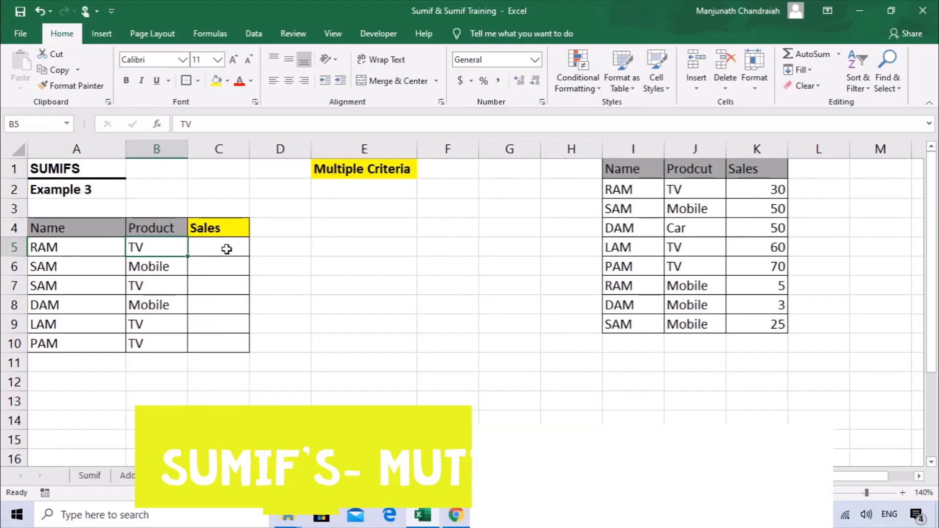
click(227, 247)
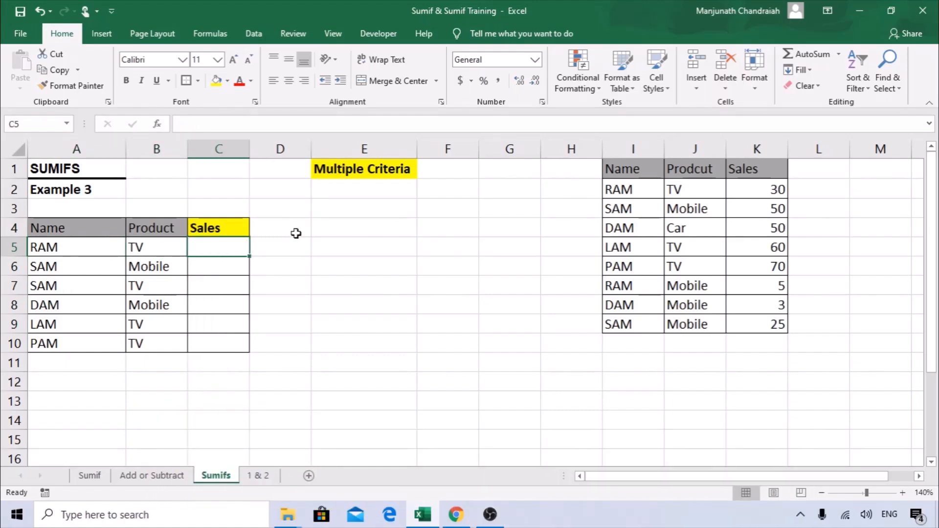
drag(635, 150, 756, 150)
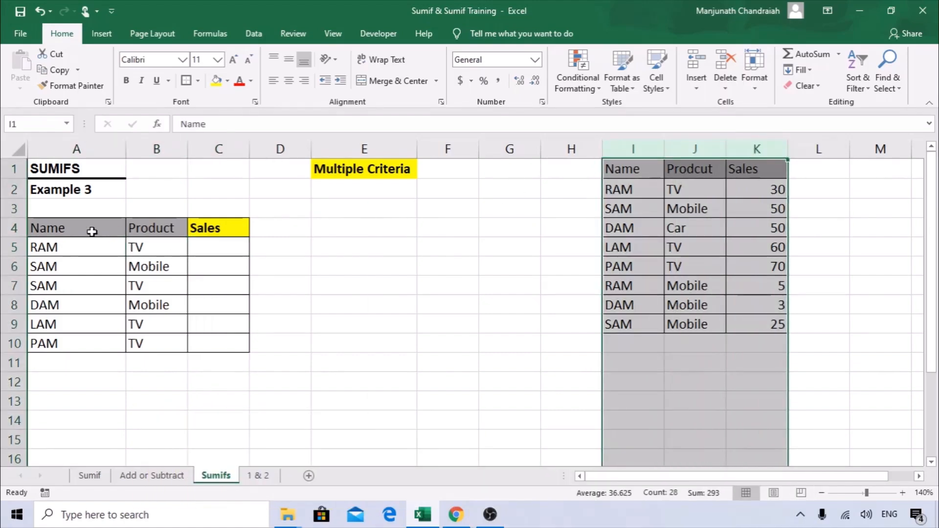
drag(63, 227, 101, 248)
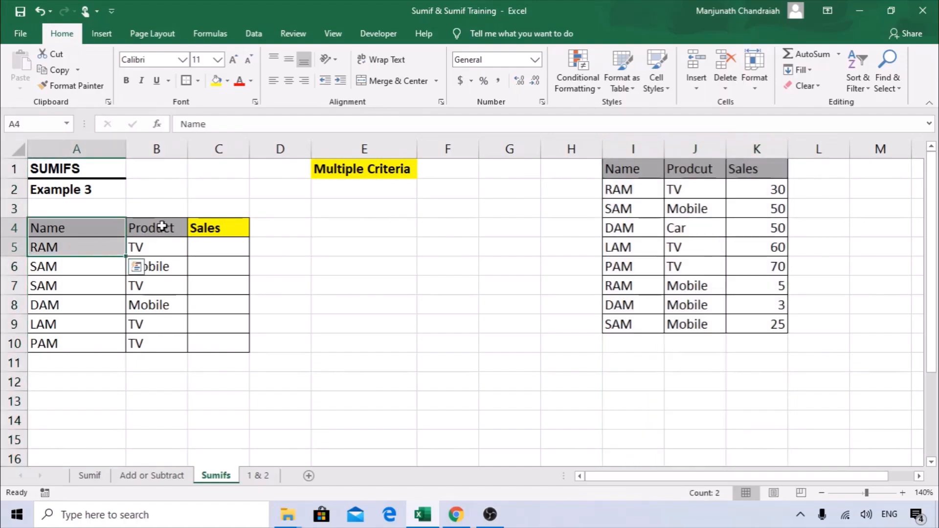
drag(162, 226, 157, 247)
click(215, 245)
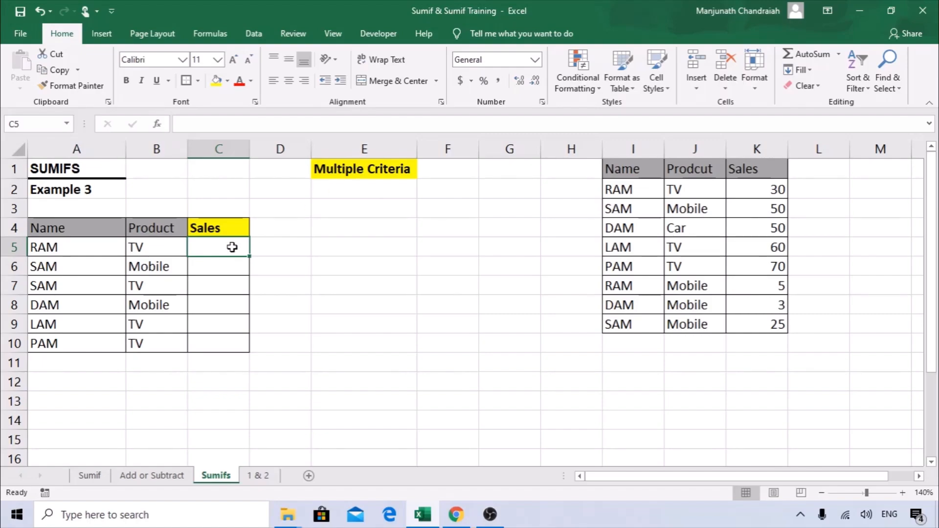
Start =SUMIFS in C5 with column K:K as the Sum_range in Function Arguments.
text(=sumifs)
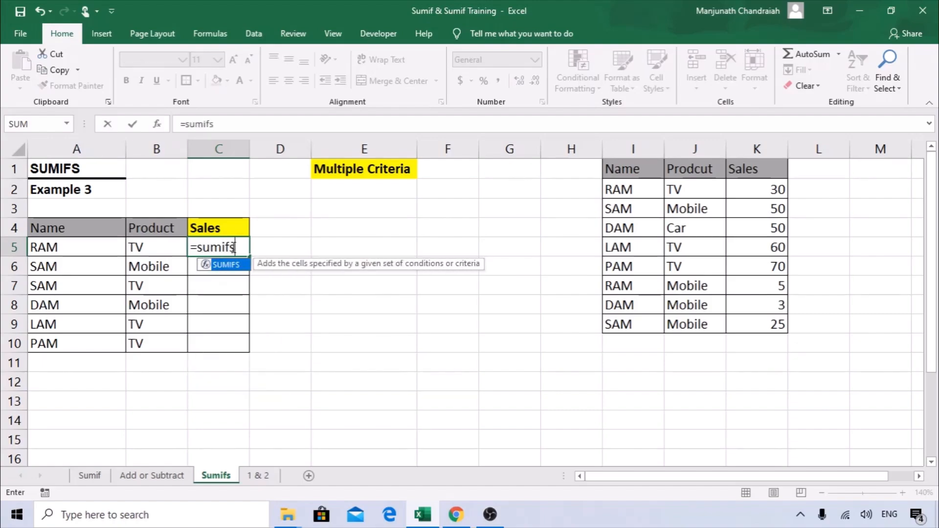
key(Tab)
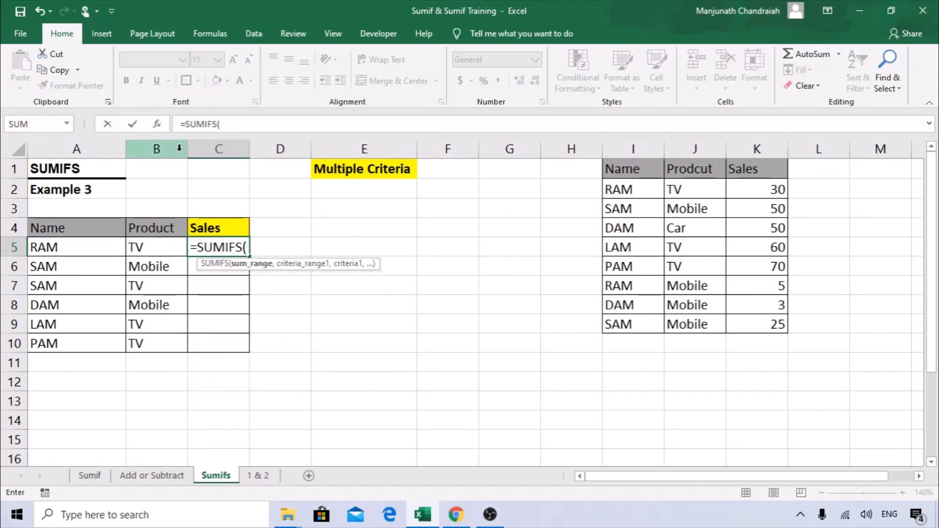
click(156, 124)
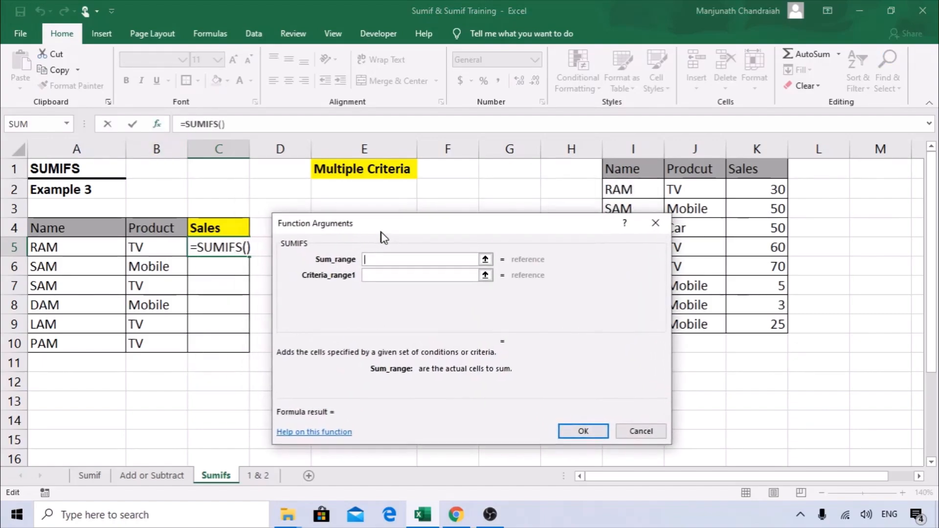
drag(362, 229, 328, 195)
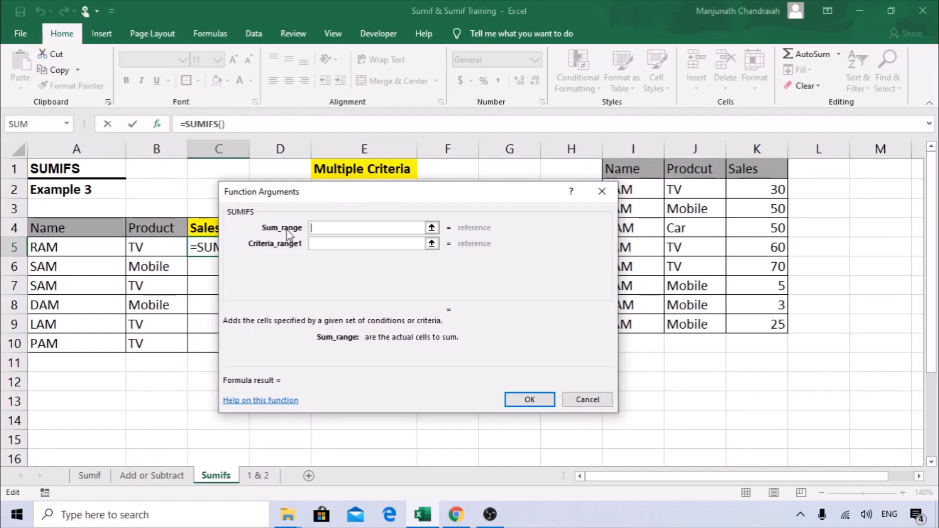
drag(310, 194, 279, 174)
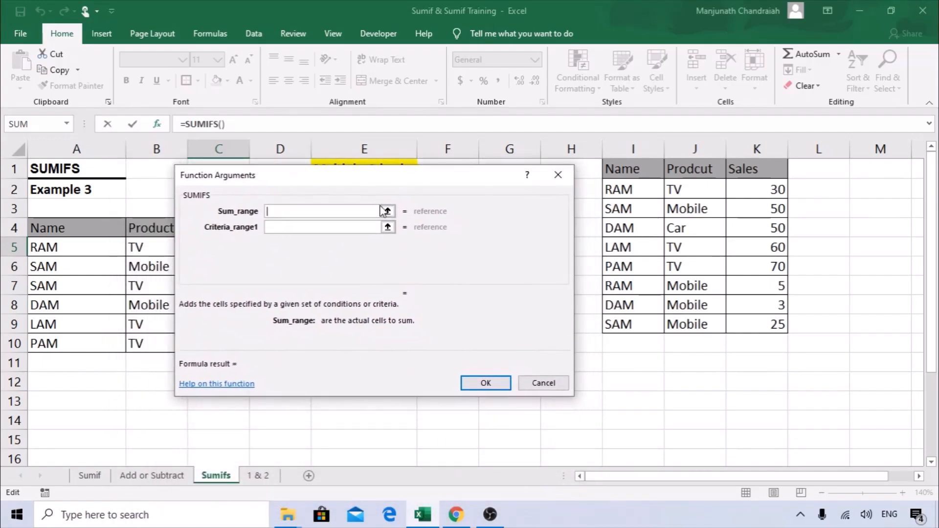
click(757, 145)
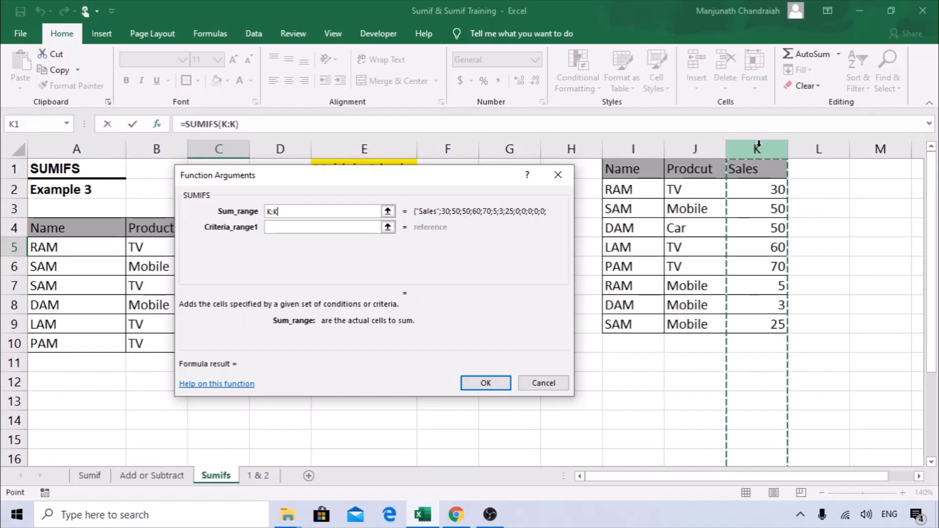
drag(319, 175, 399, 179)
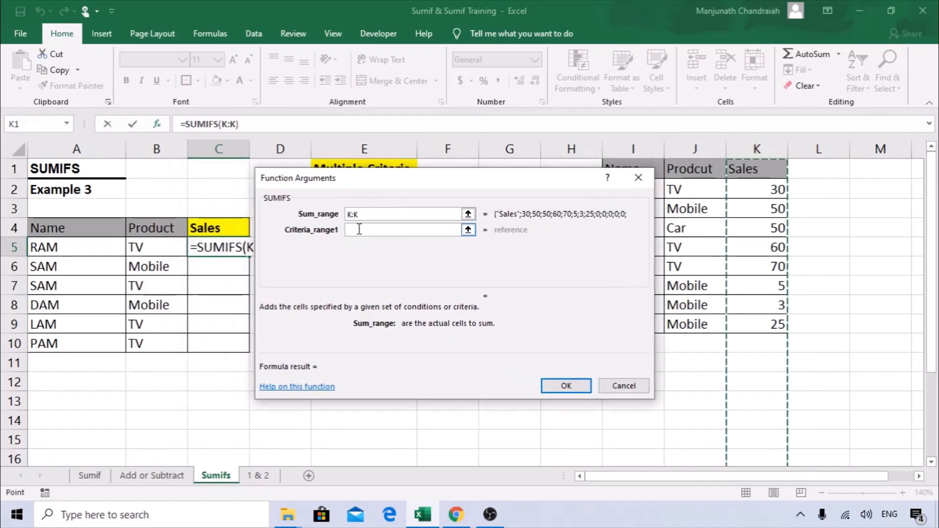
Set Criteria_range1 to I:I and Criteria1 to A5, showing a result of 35.
click(358, 230)
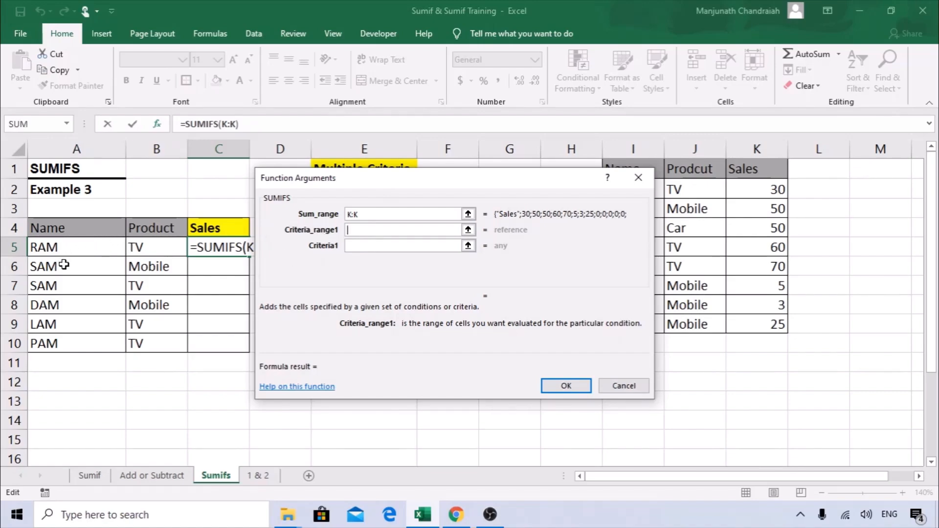
drag(376, 177, 277, 159)
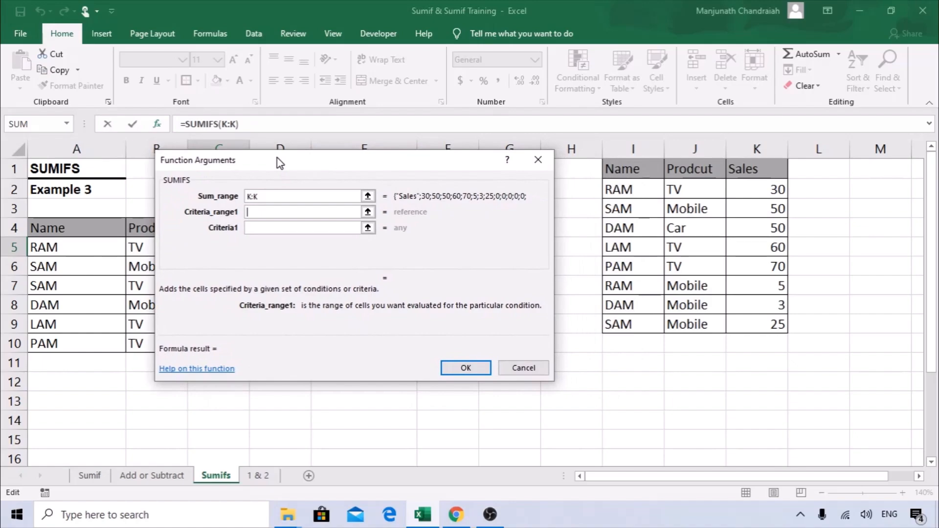
click(626, 146)
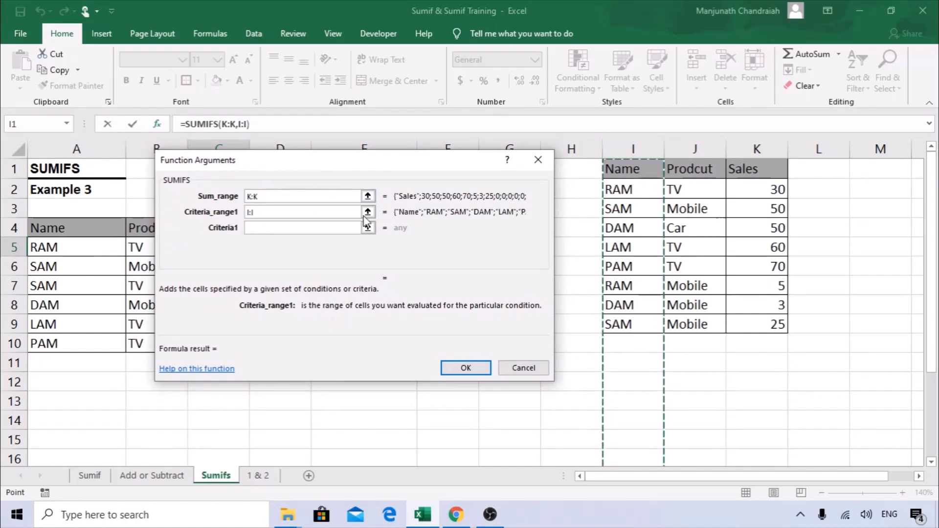
drag(285, 179, 340, 174)
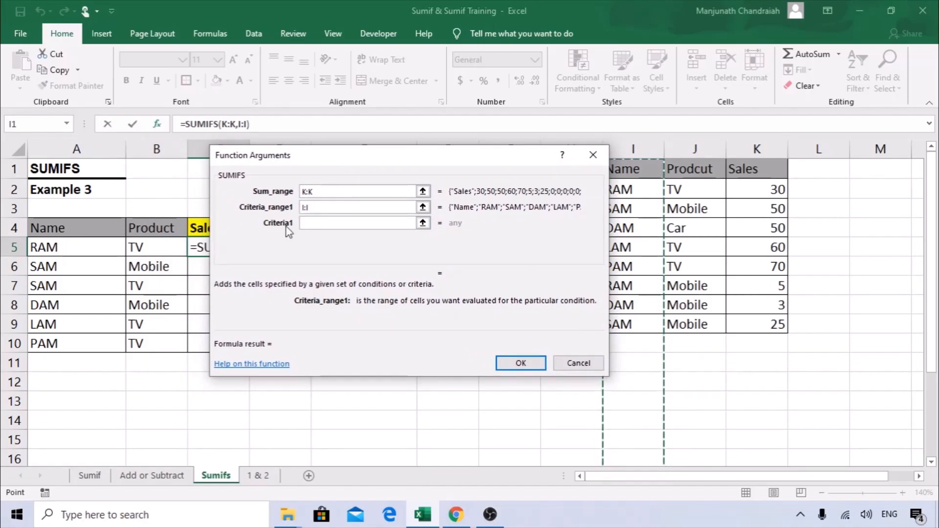
click(303, 223)
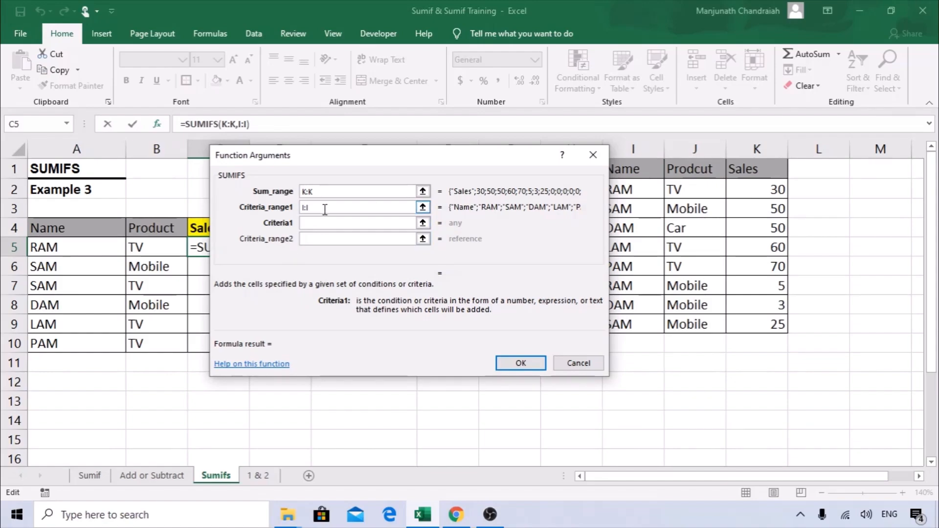
drag(442, 158, 404, 151)
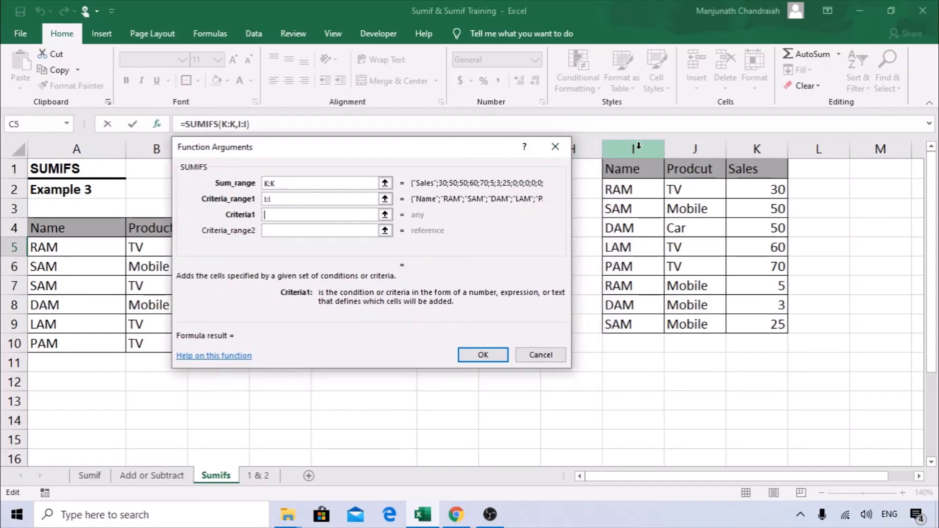
drag(308, 153, 392, 164)
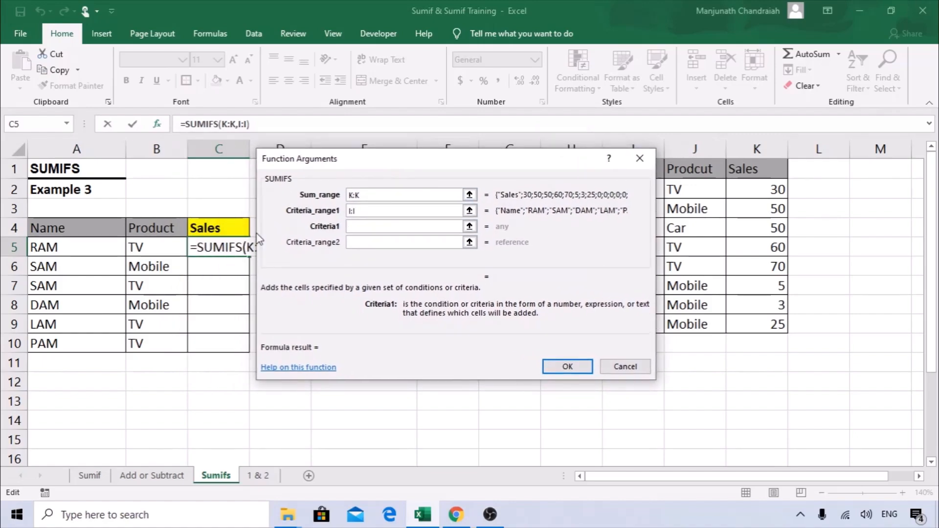
click(72, 248)
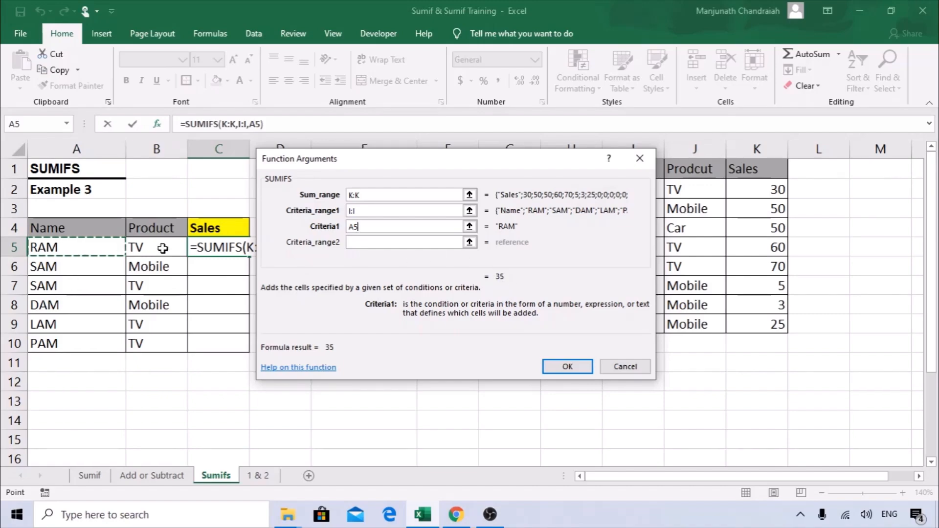
click(361, 242)
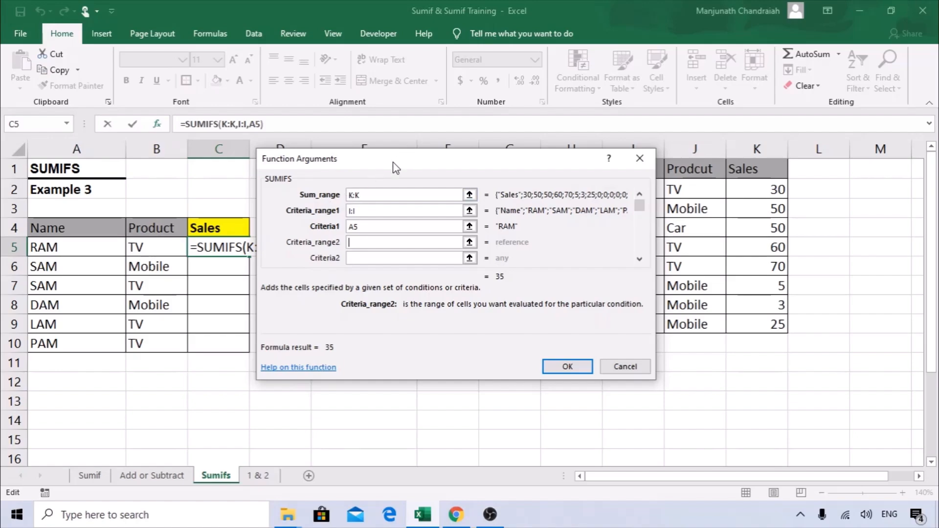
Add J:J and B5 as the second criteria, confirm, and fill the formula down to C10.
drag(406, 159, 269, 158)
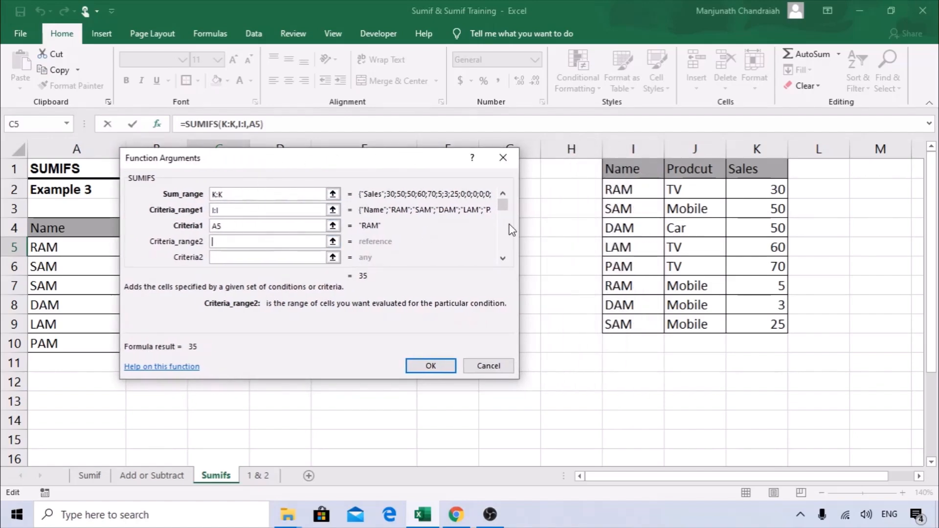
click(698, 142)
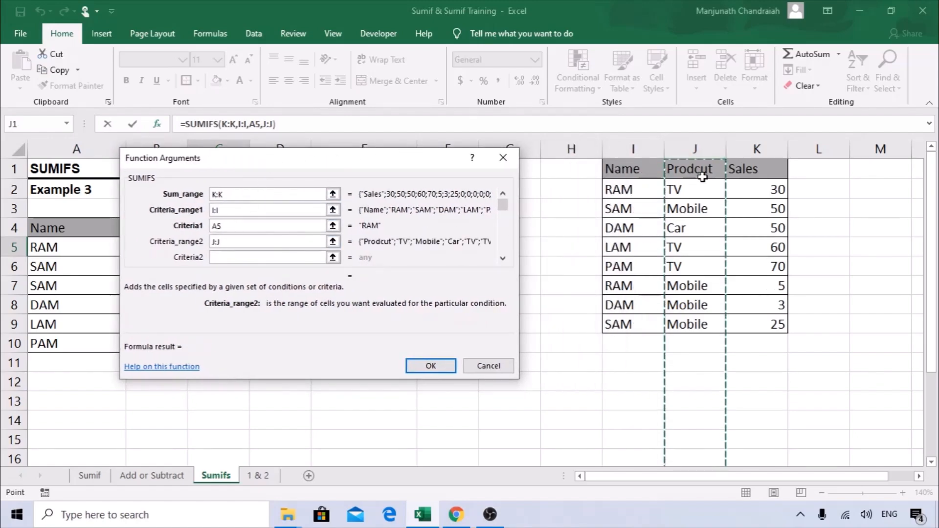
drag(259, 161, 413, 147)
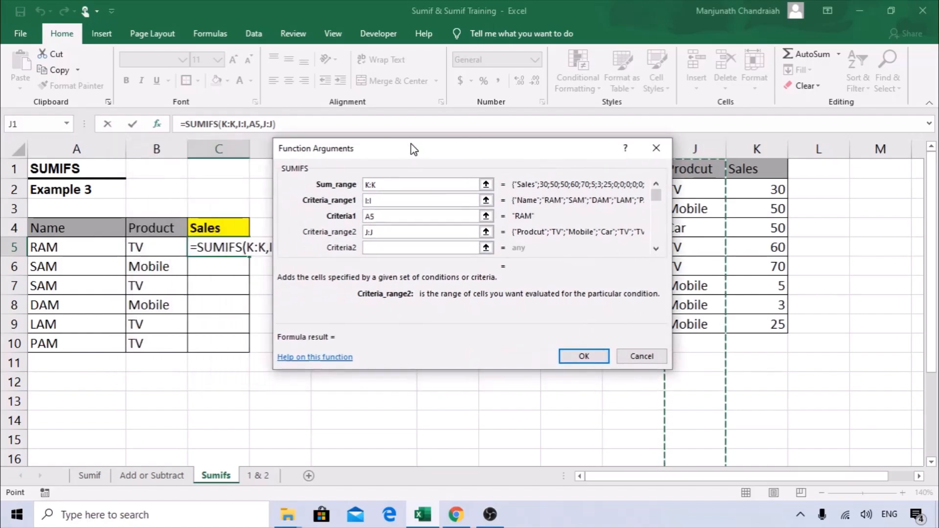
click(395, 245)
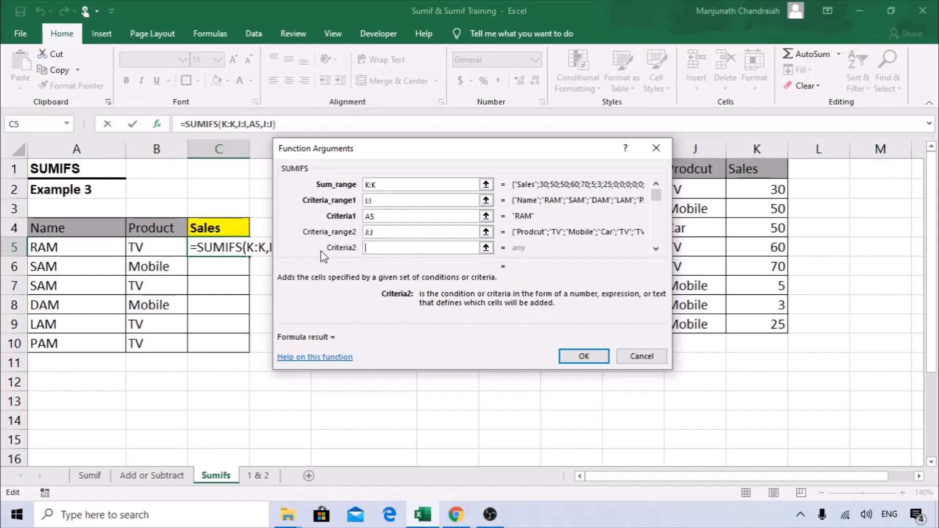
click(161, 244)
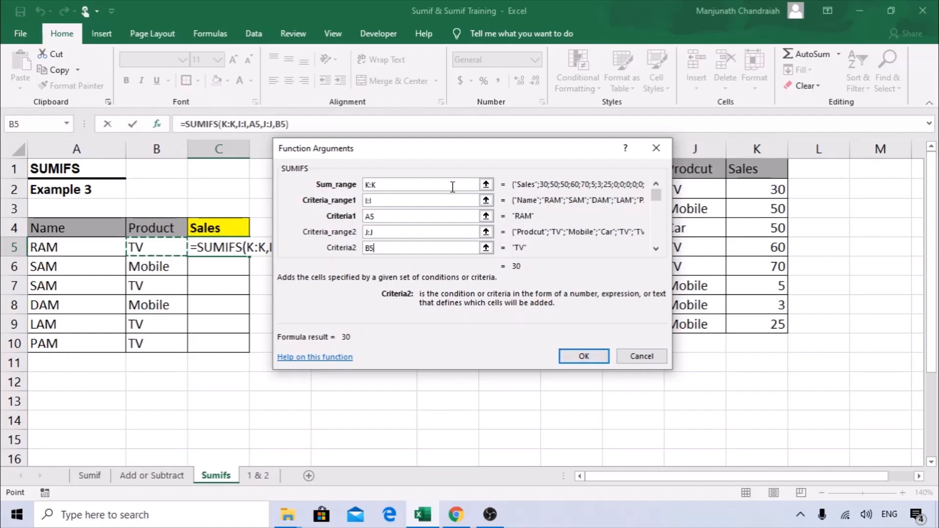
click(656, 185)
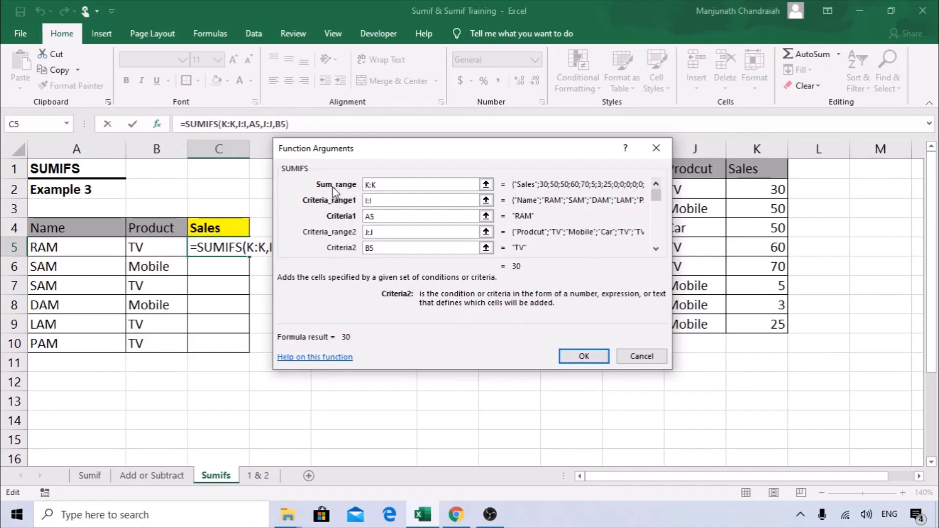
click(562, 358)
drag(250, 258, 243, 346)
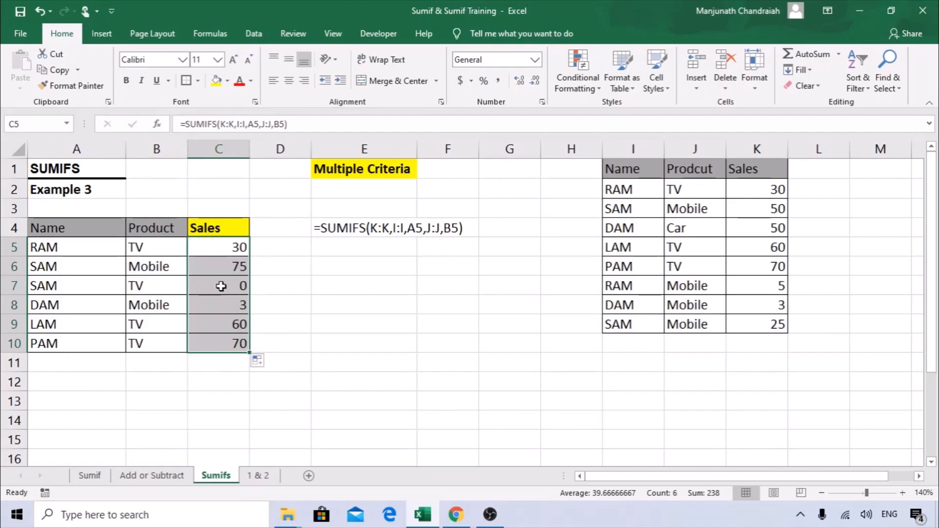
Compare C5's RAM TV result with the source table, then highlight SAM's row.
click(178, 249)
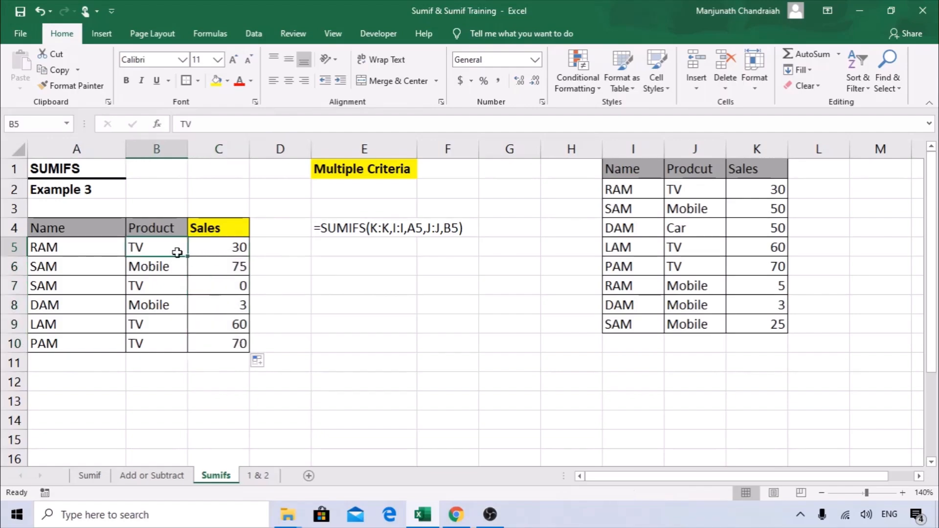
click(240, 247)
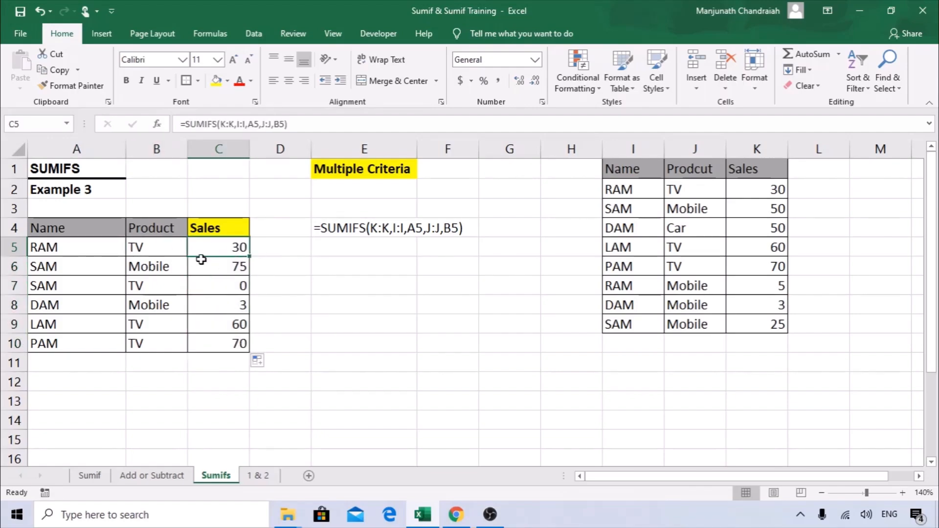
drag(768, 190, 628, 189)
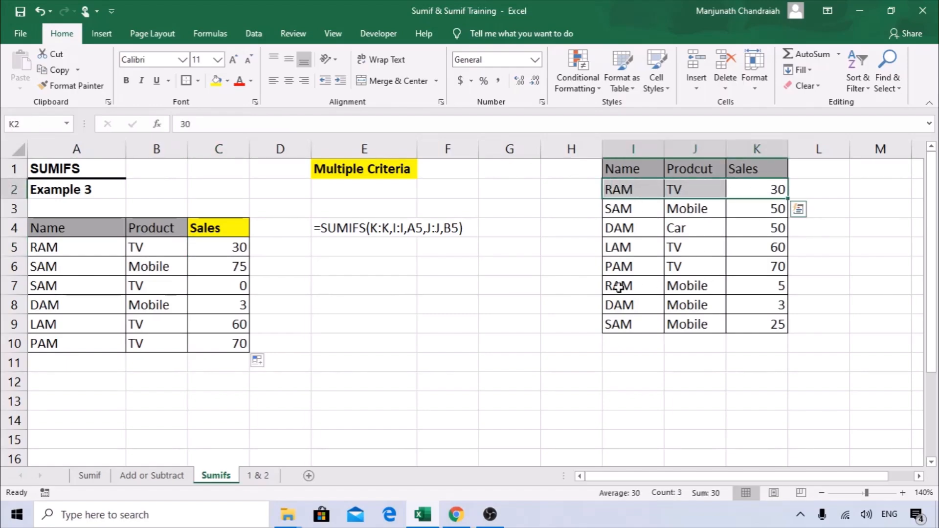
drag(64, 284, 147, 286)
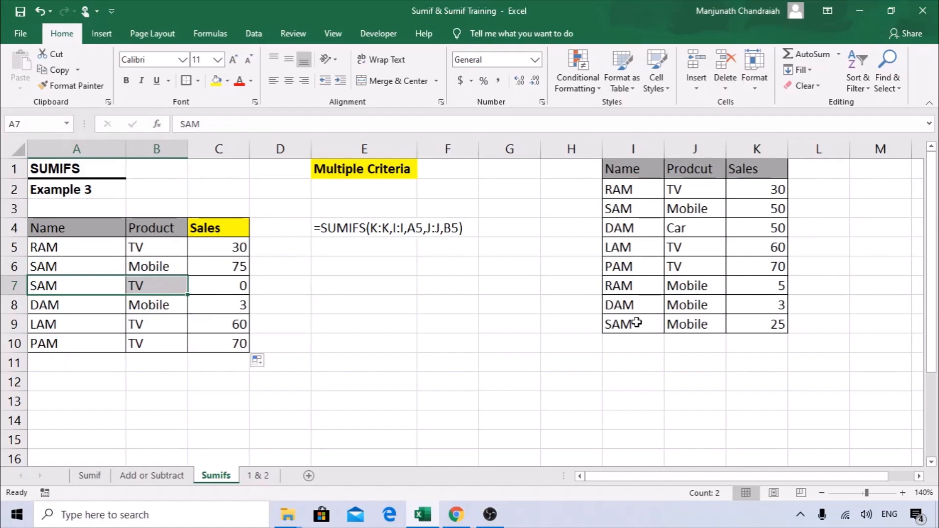
Change SAM's product in B7 to Mobile so C7 totals 75.
click(171, 288)
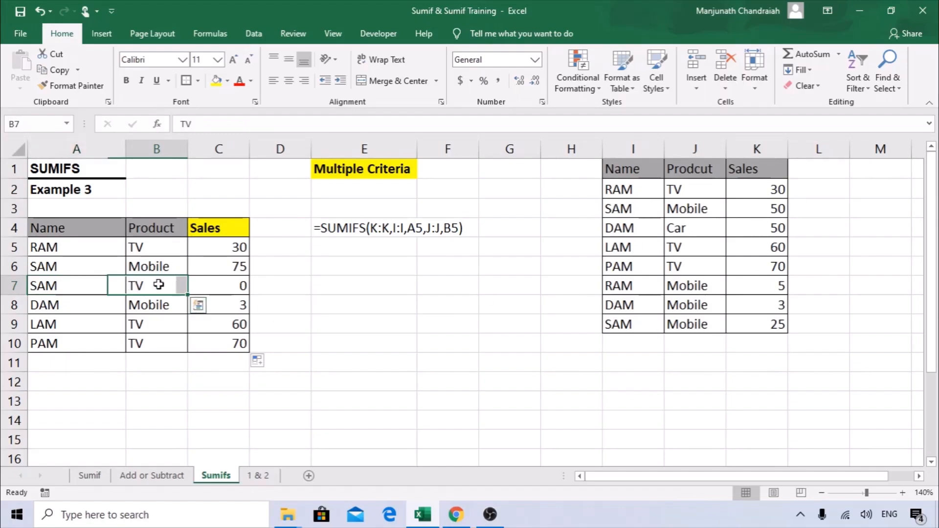
key(Right)
text(m)
key(Escape)
key(Left)
text(m)
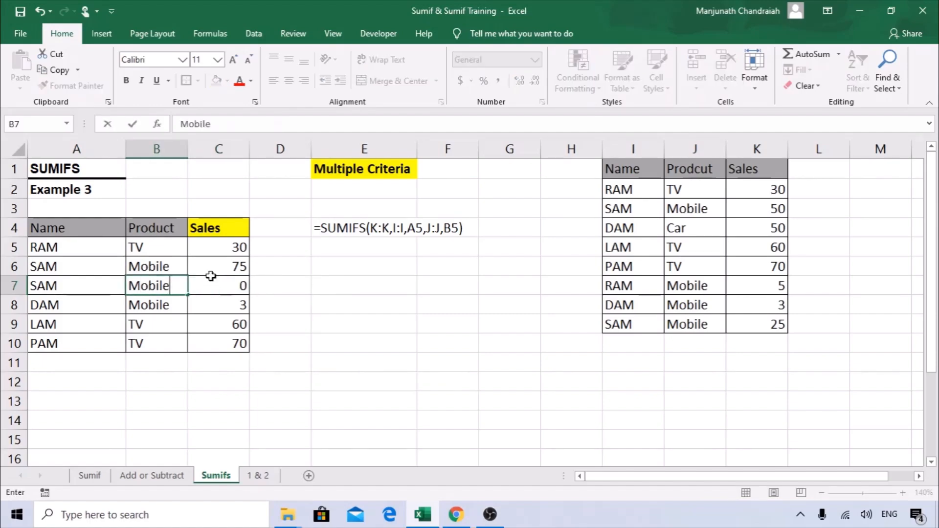
key(Return)
click(217, 283)
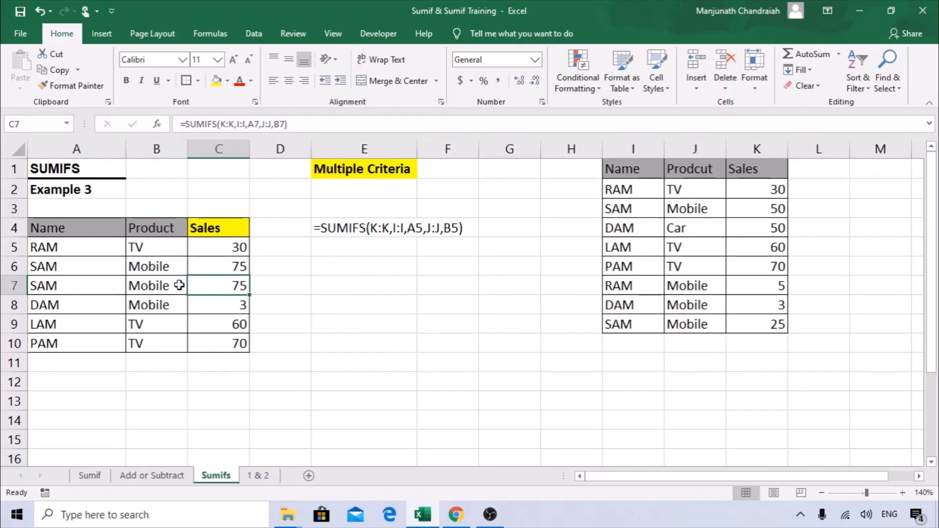
Reopen the SUMIFS Function Arguments for C5.
click(239, 250)
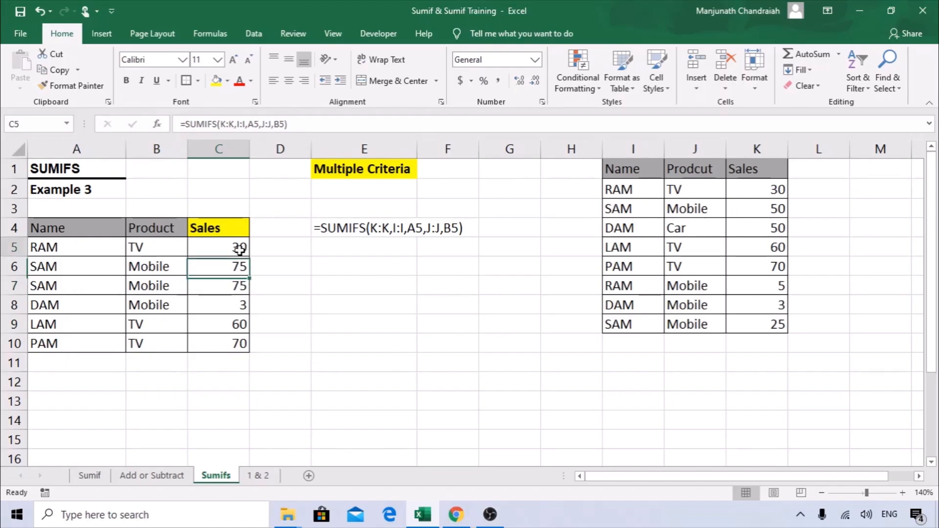
click(157, 124)
drag(393, 152, 325, 180)
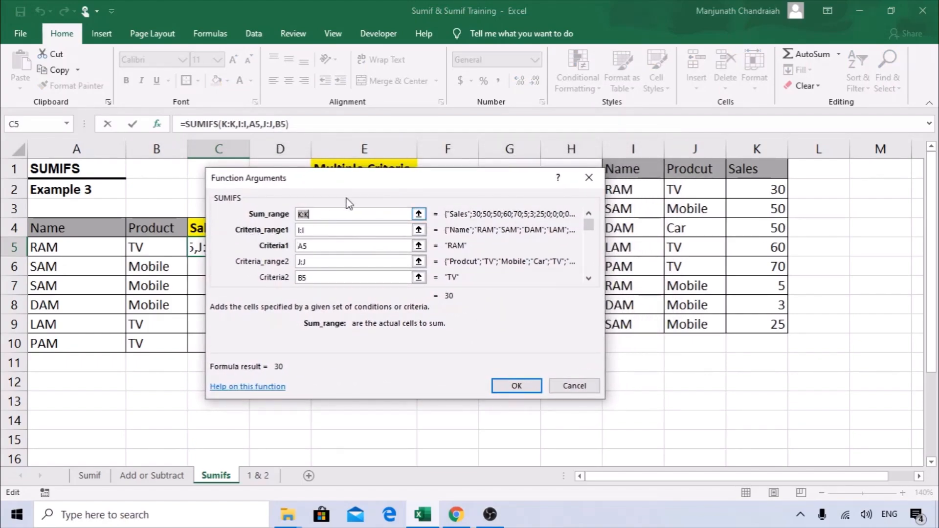
Reveal the Sales column behind the dialog, then cancel C5's SUMIFS arguments unchanged.
drag(357, 182, 329, 182)
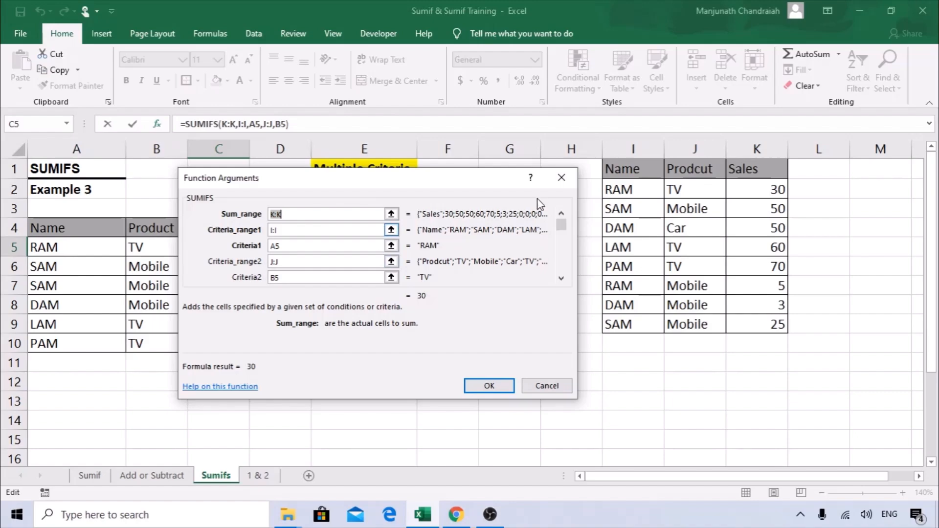
drag(334, 180, 382, 179)
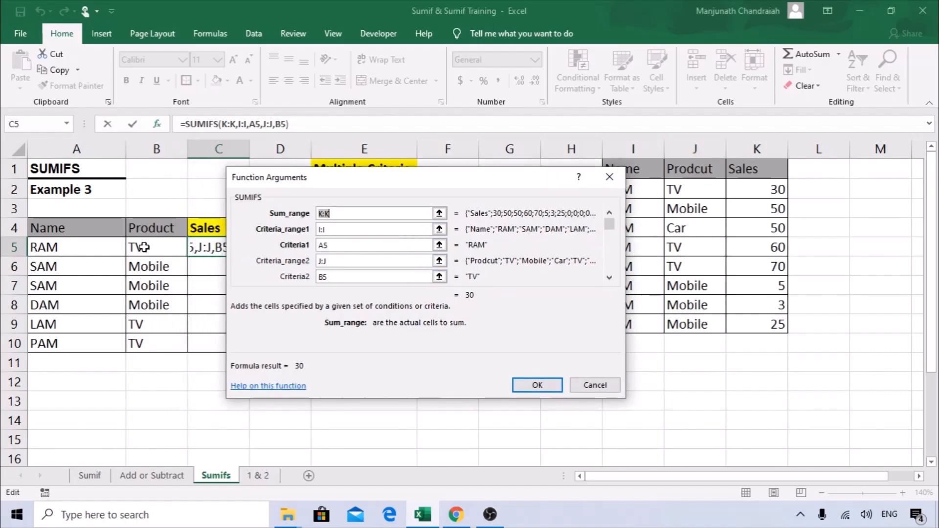
click(597, 386)
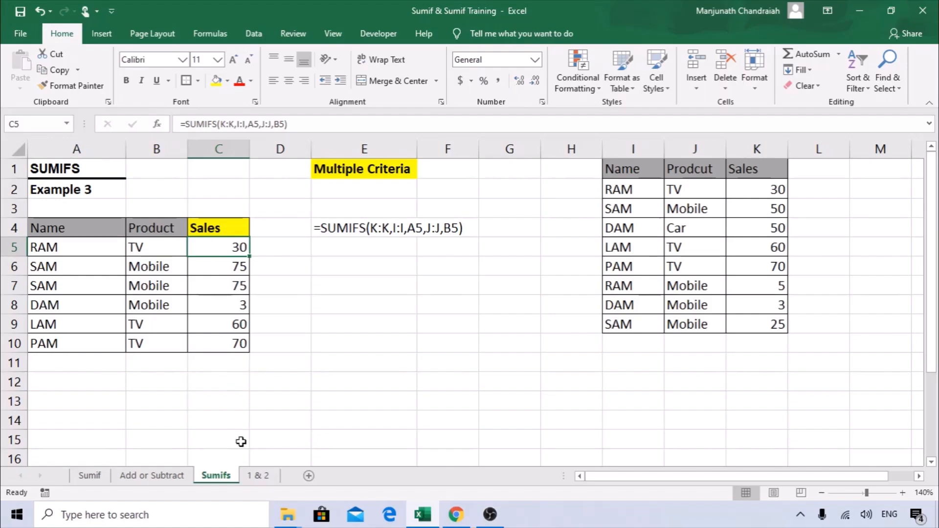
Open the 1 & 2 sheet and review Ram's Eye Liner row with empty Unit Sold and Sales Value.
click(262, 480)
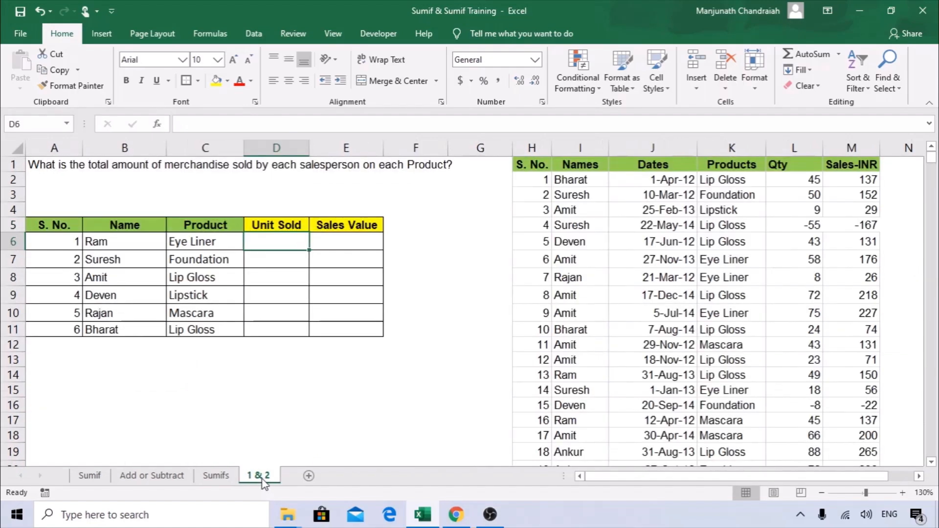
click(211, 342)
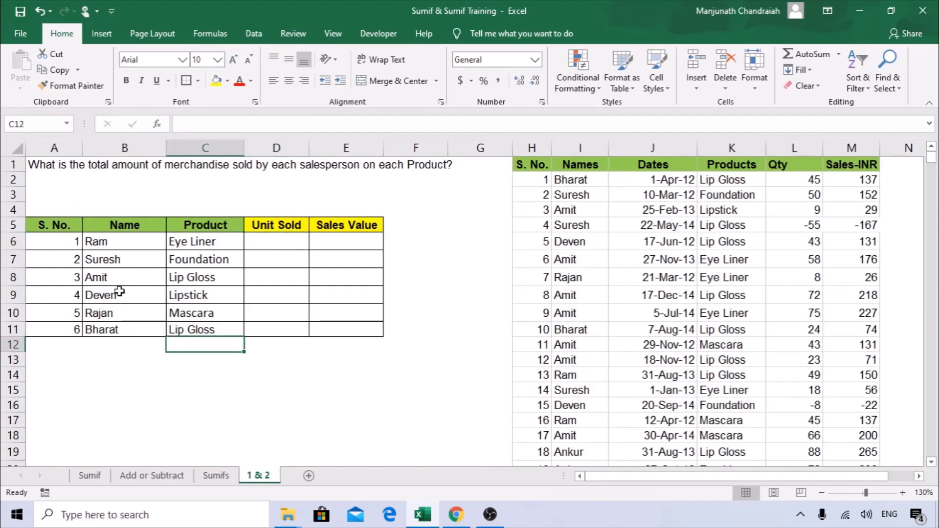
drag(139, 226, 136, 329)
drag(203, 226, 204, 343)
click(282, 225)
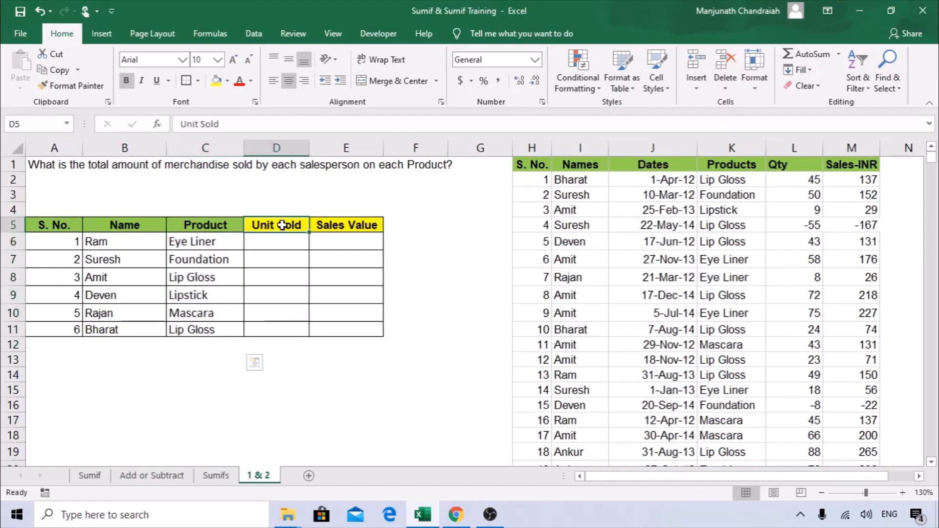
click(290, 239)
click(346, 239)
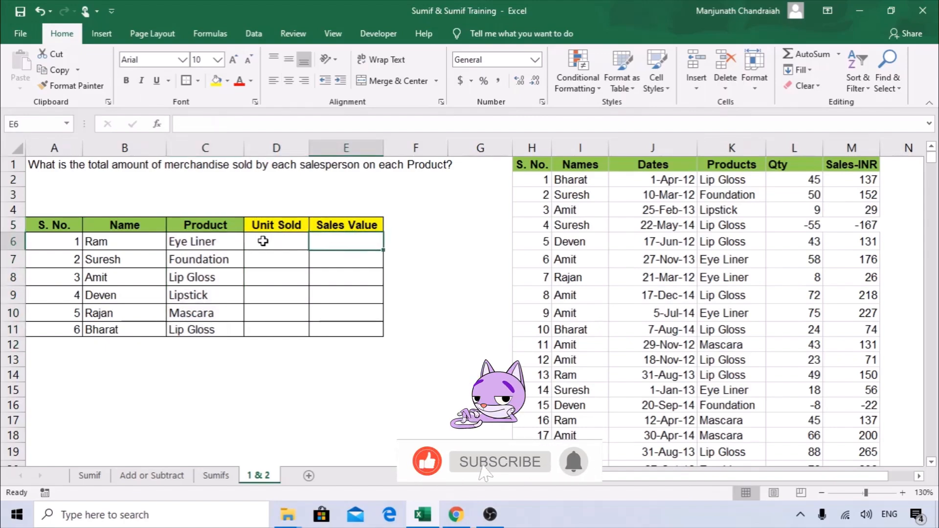
click(199, 245)
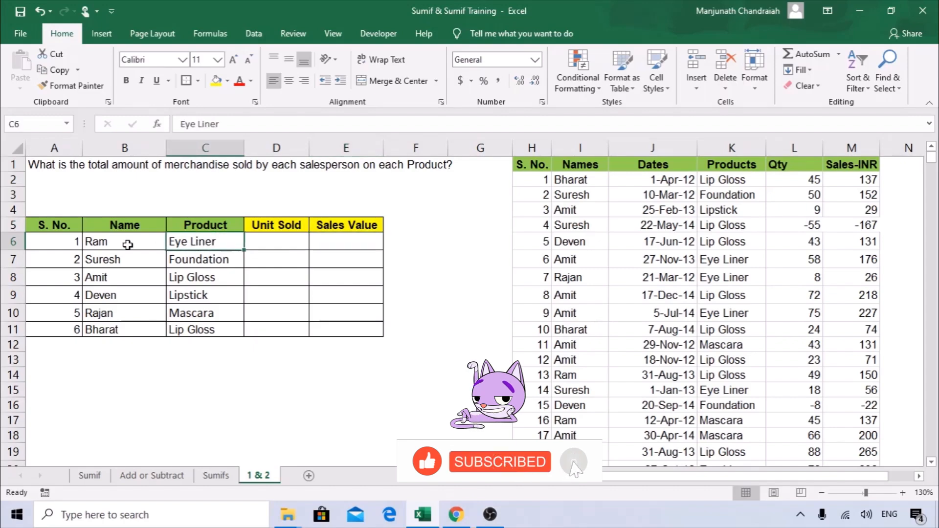
click(101, 240)
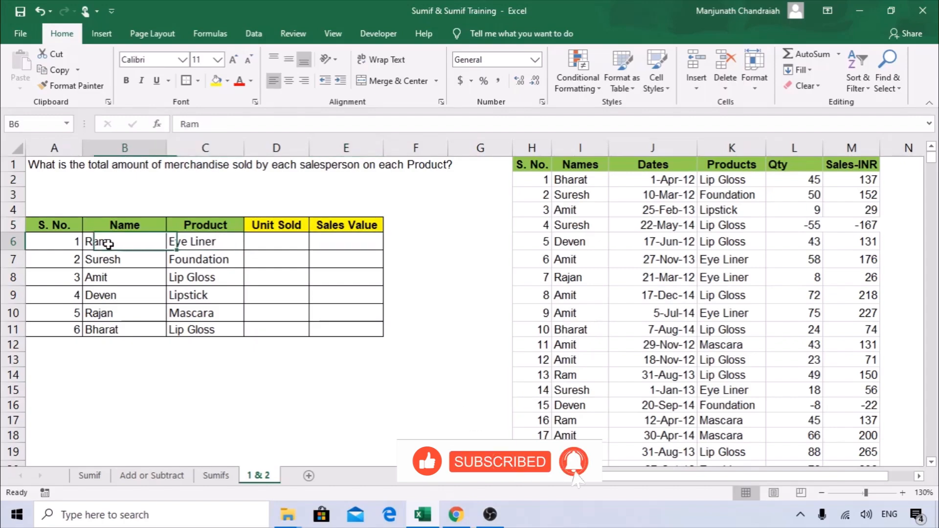
click(337, 243)
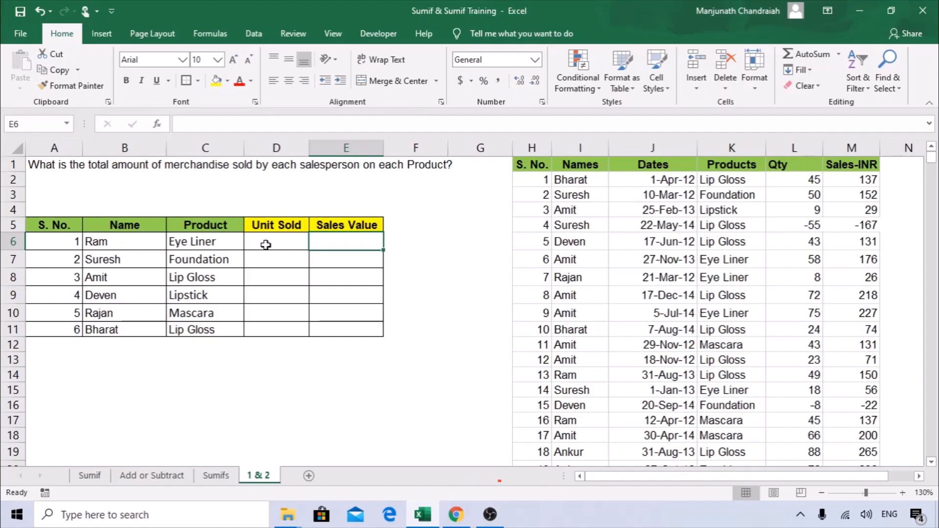
Review the Names, Products, Qty and Sales-INR source columns in H:M, then select D6.
drag(531, 150, 856, 142)
click(796, 143)
click(851, 146)
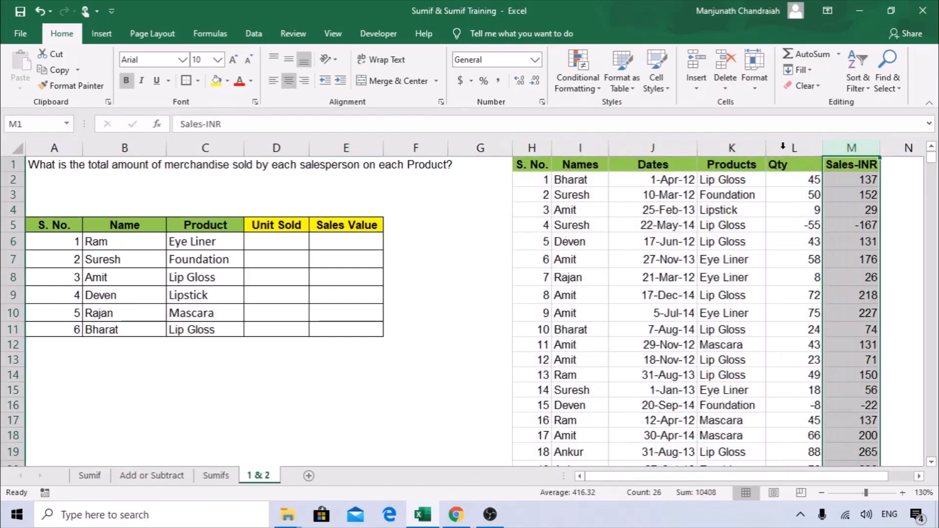
click(580, 148)
click(732, 148)
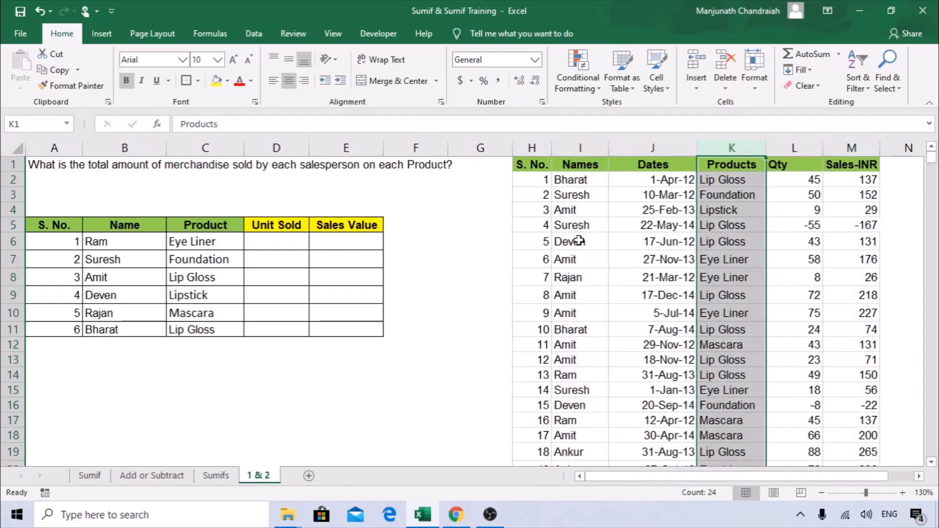
click(286, 251)
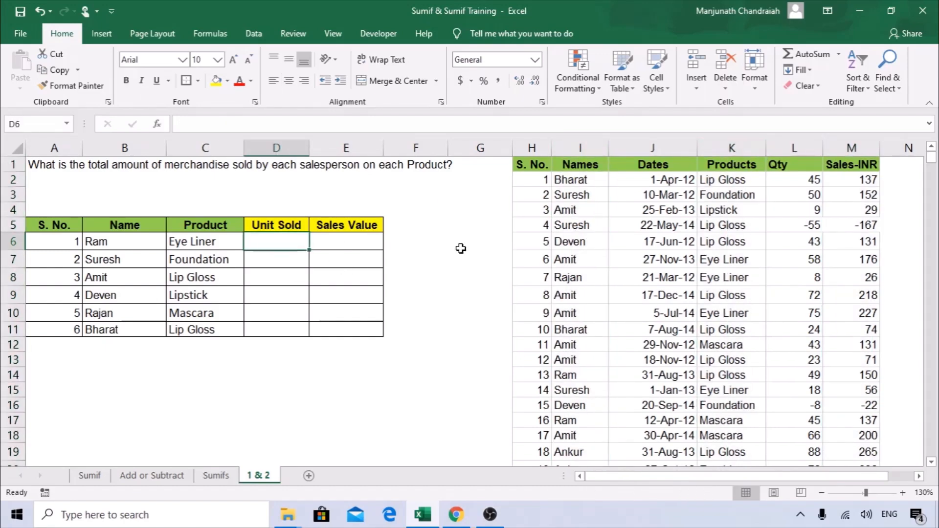
Enter =SUMIFS( in D6 and bring up its empty Function Arguments.
text(=SUM)
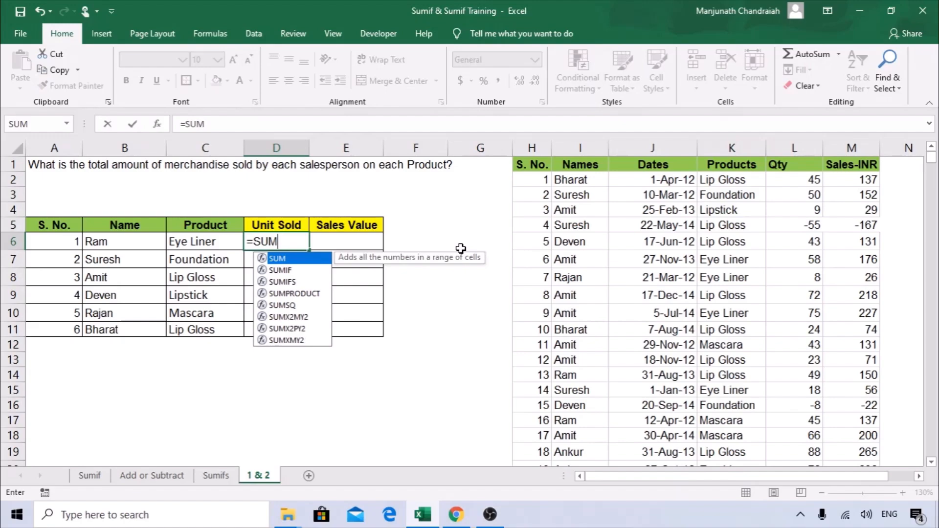
key(Escape)
key(Escape)
drag(120, 221, 195, 329)
click(279, 249)
text(=)
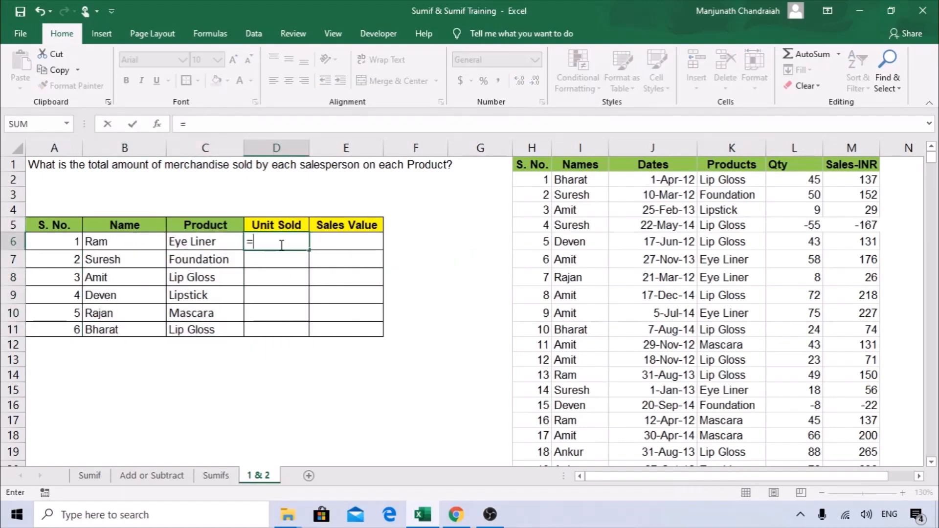
text(SUMIFS()
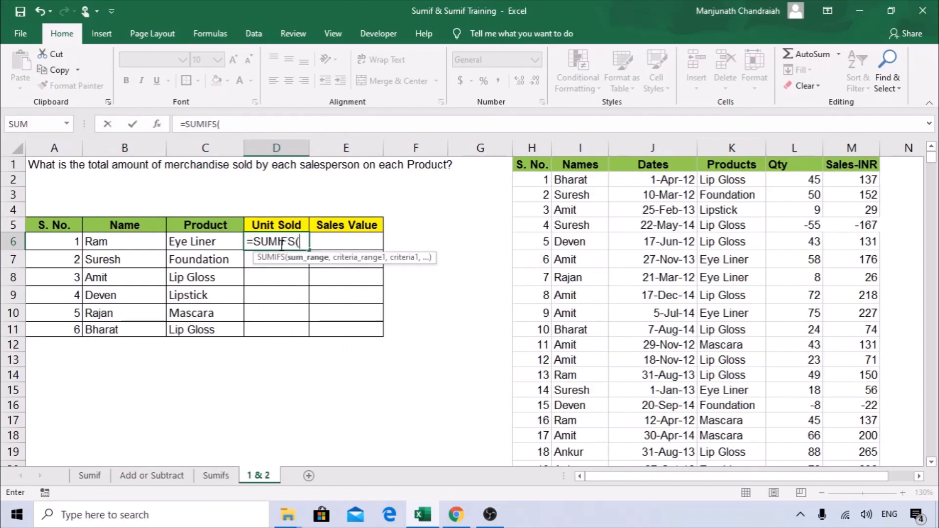
click(158, 126)
drag(350, 180, 246, 182)
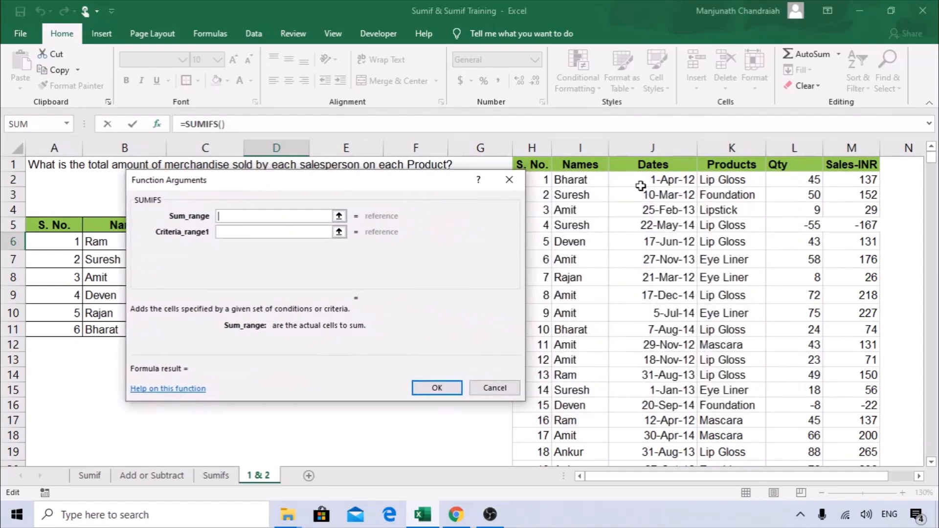
Set D6's SUMIFS Sum_range to the Qty column L:L.
click(795, 147)
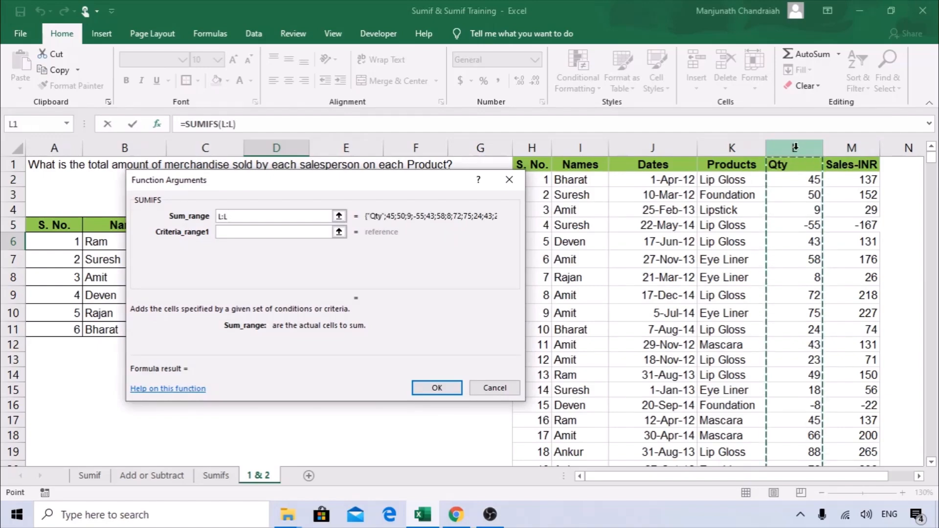
drag(272, 191, 480, 189)
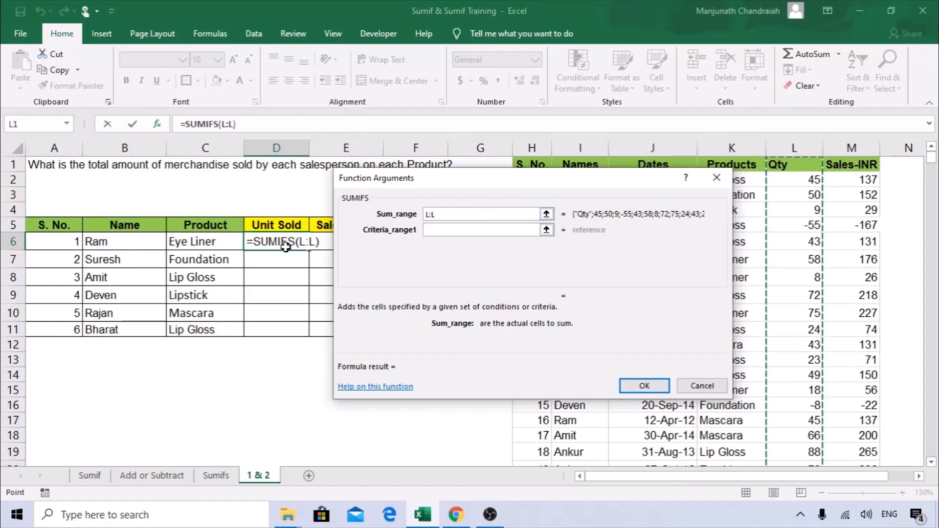
drag(497, 180, 267, 179)
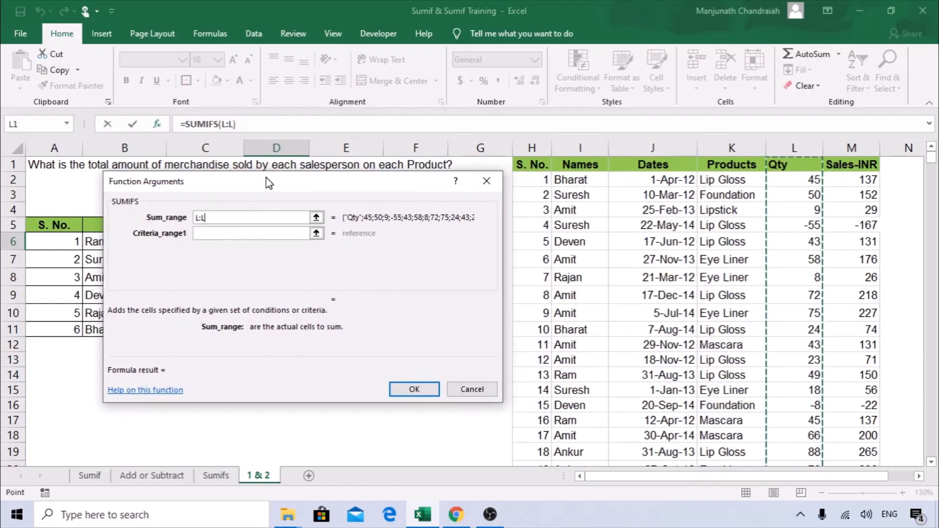
click(586, 146)
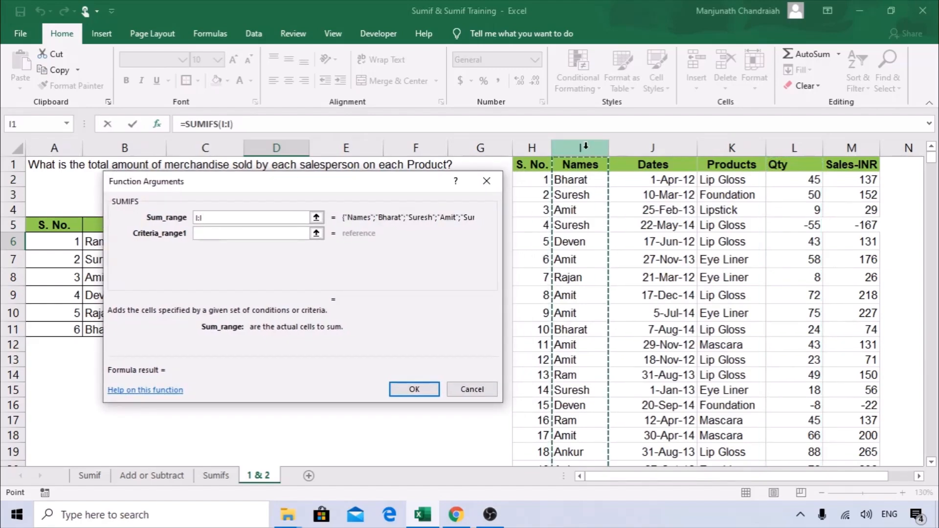
click(156, 221)
key(BackSpace)
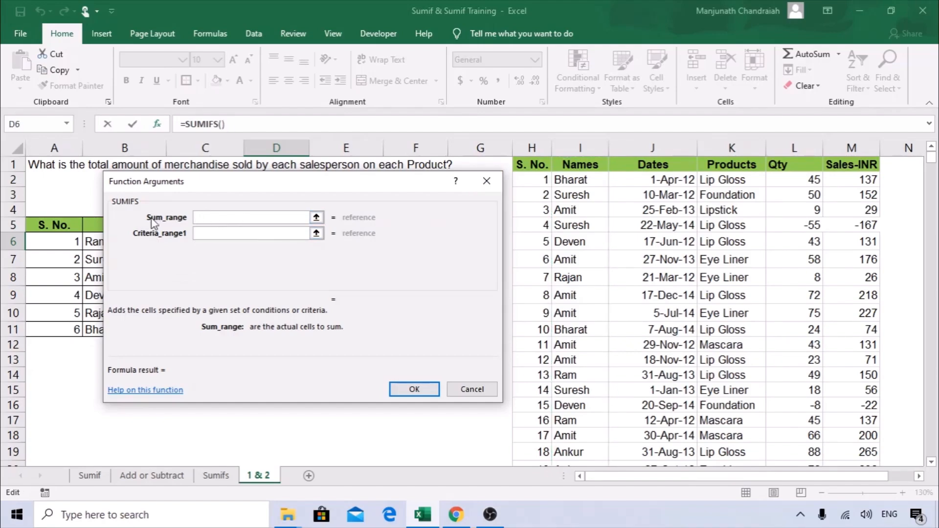
click(797, 147)
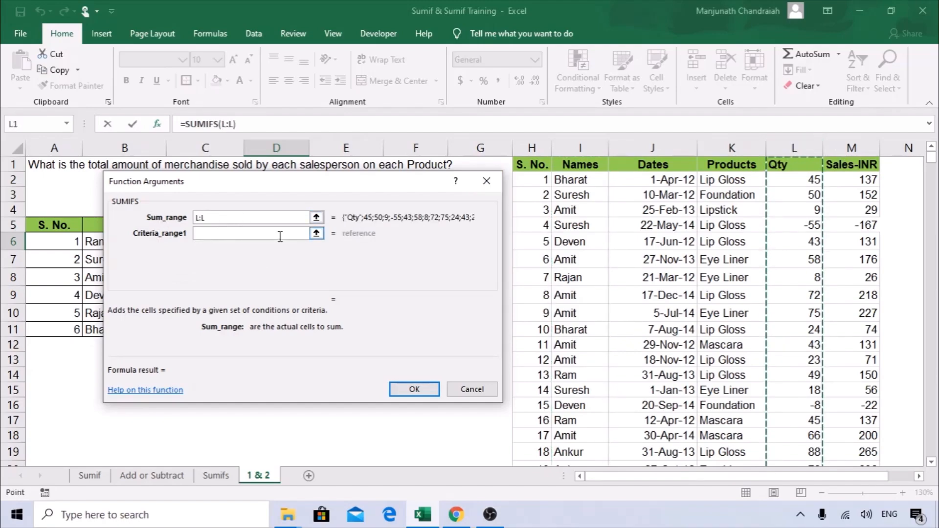
Set Criteria_range1 to the Names column I:I and Criteria1 to B6.
click(216, 233)
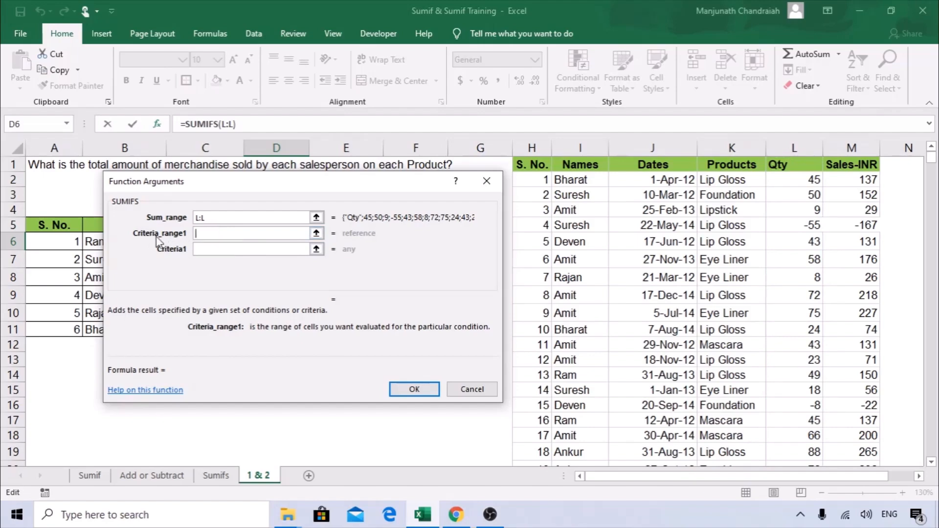
click(573, 147)
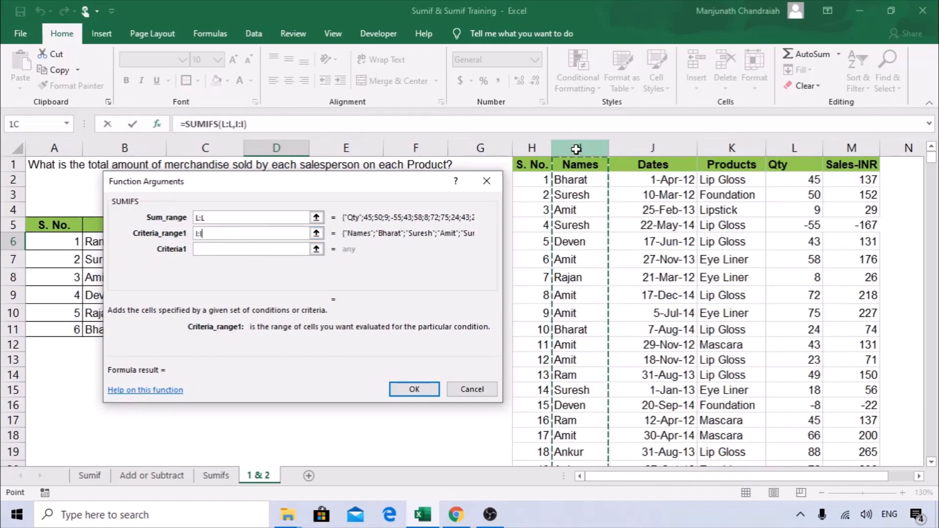
drag(327, 182, 504, 183)
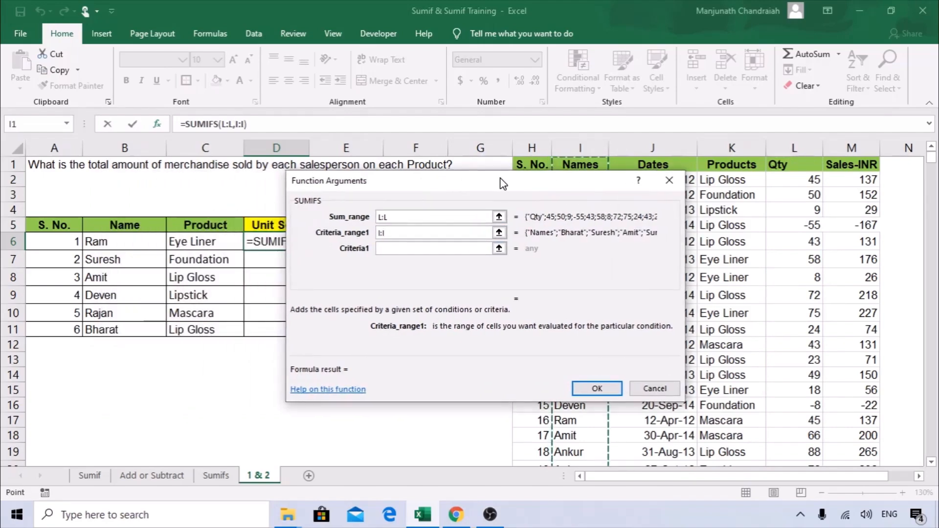
click(384, 248)
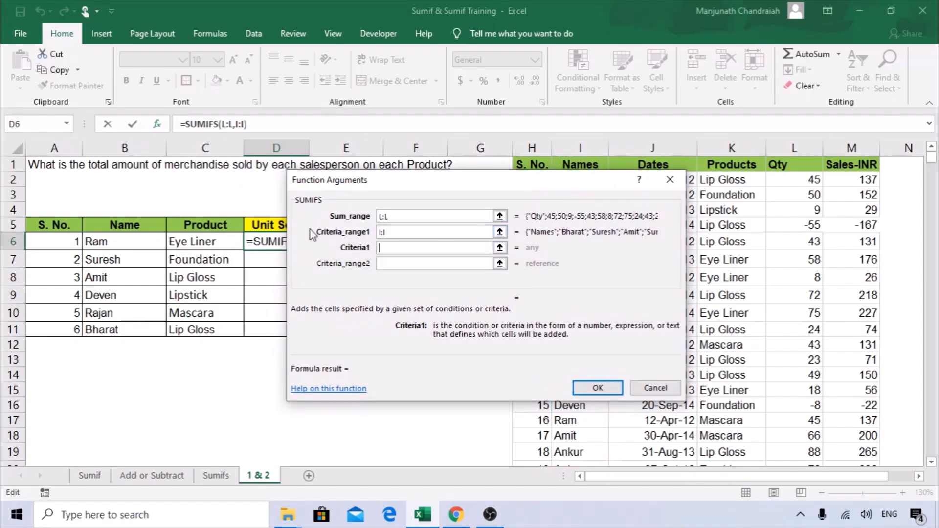
click(111, 243)
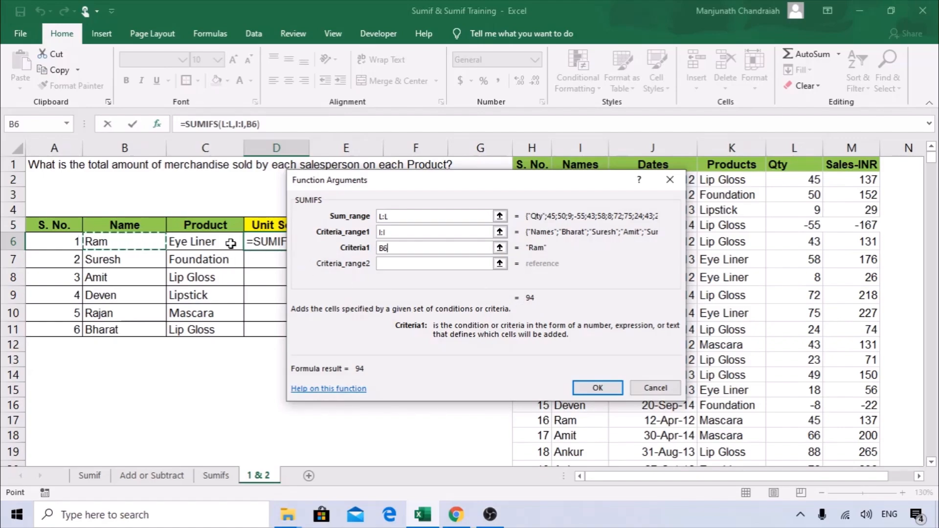
drag(455, 180, 501, 173)
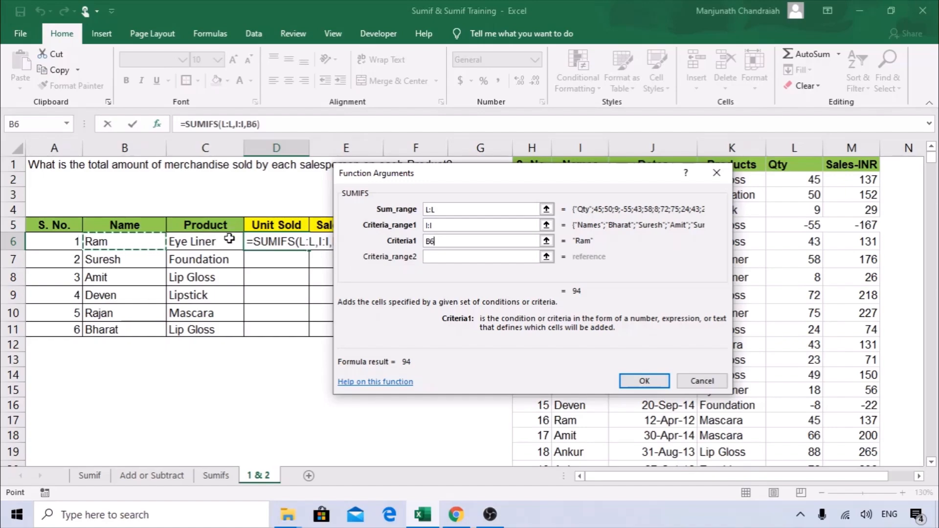
Set Criteria_range2 to K:K and Criteria2 to C6, then confirm the formula returning 0.
click(440, 256)
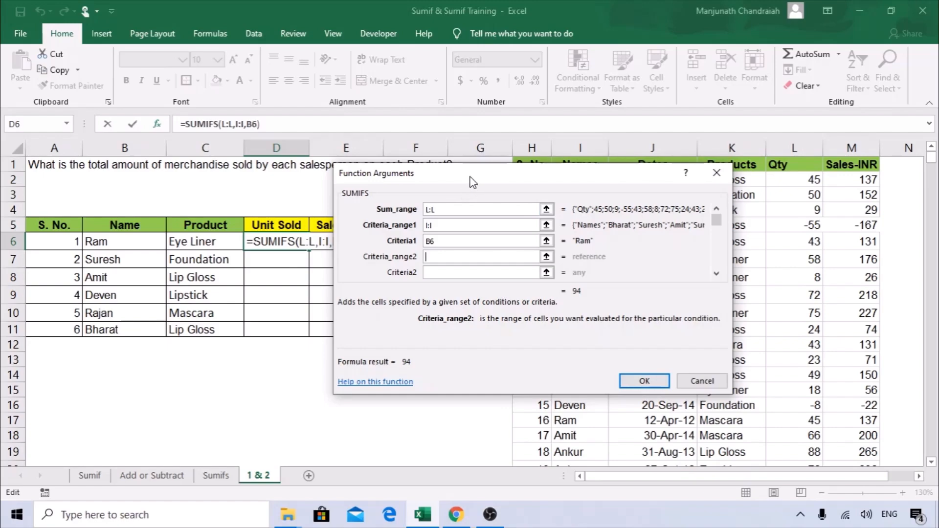
drag(471, 182, 353, 190)
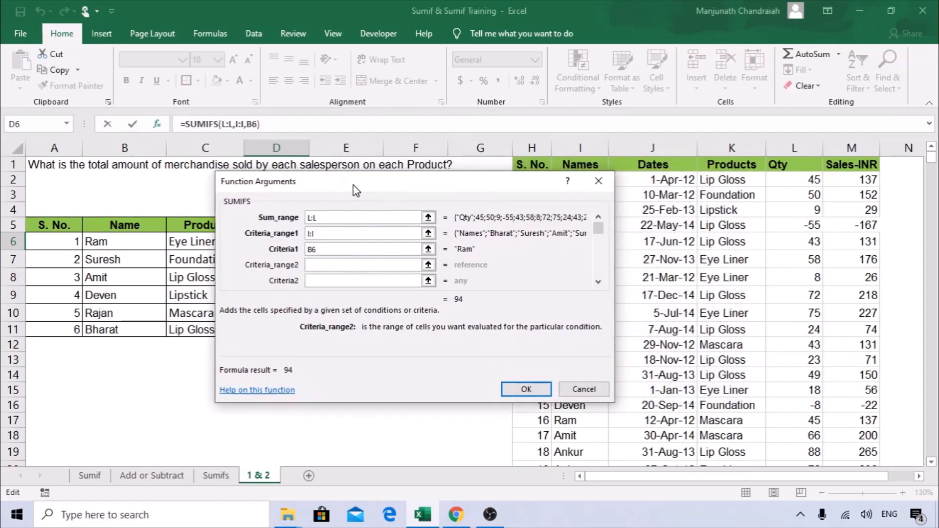
click(738, 143)
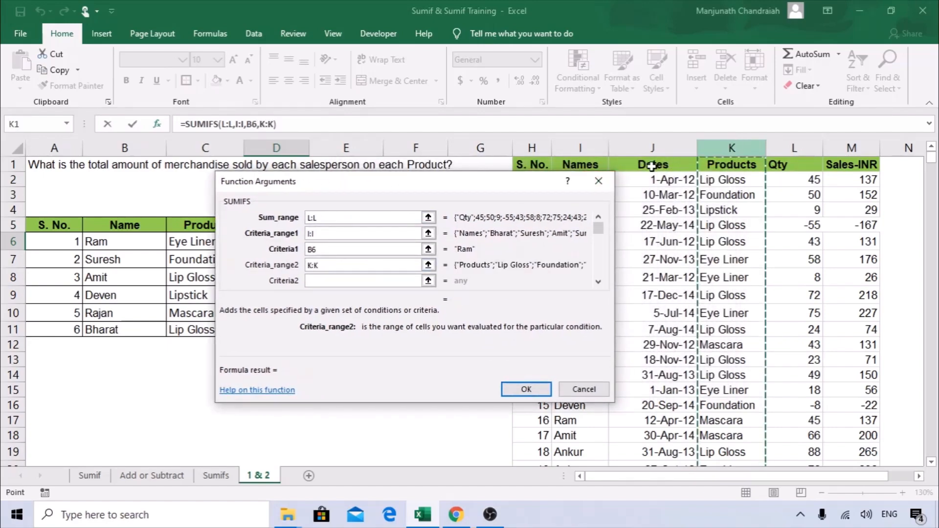
click(338, 281)
drag(360, 182, 488, 167)
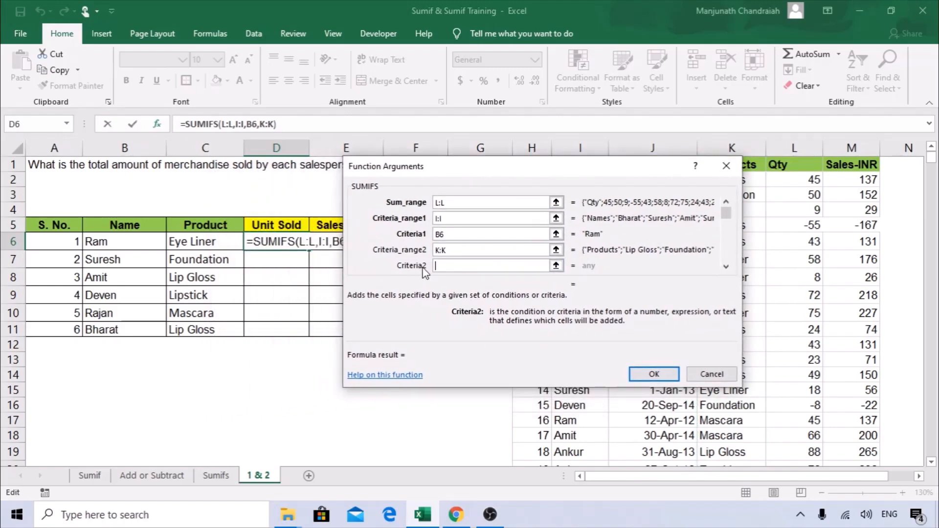
click(213, 244)
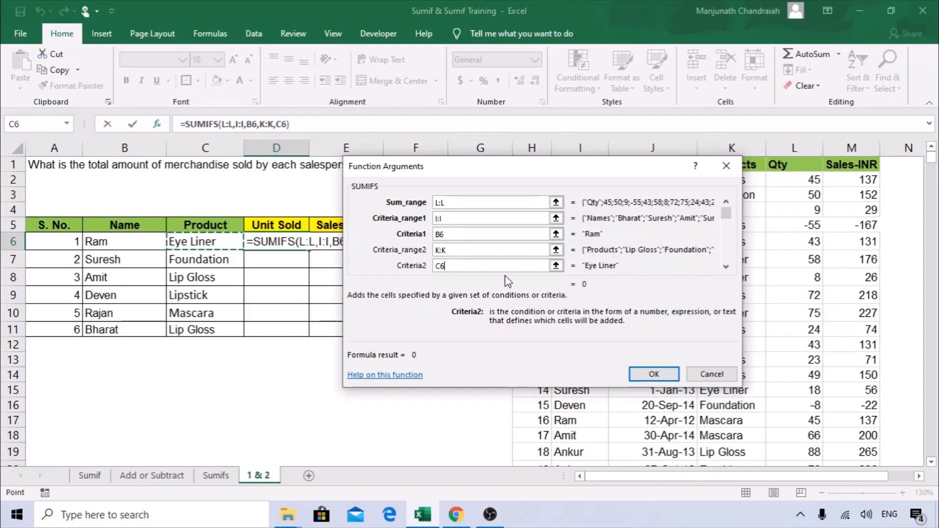
click(653, 375)
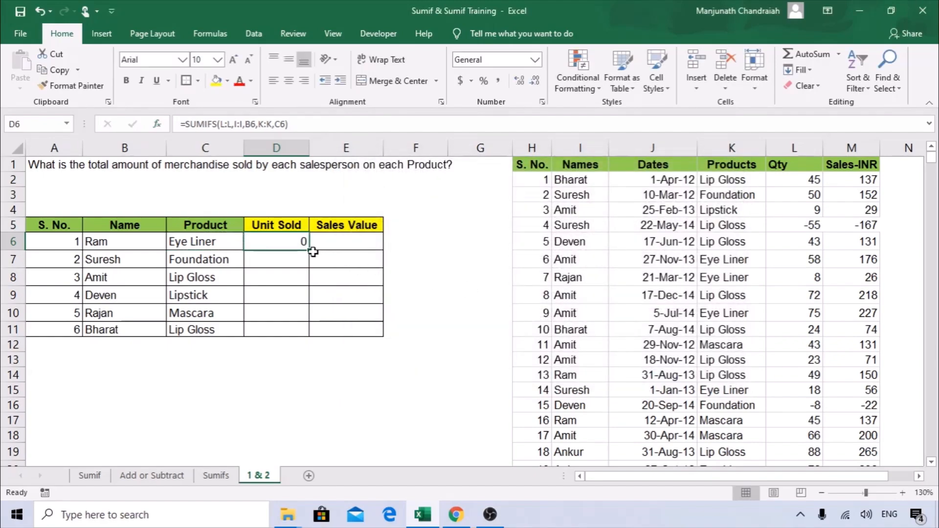
Fill D6's formula down to D11 and paste the value Foundation from K16 into C9.
drag(309, 250, 306, 333)
click(199, 295)
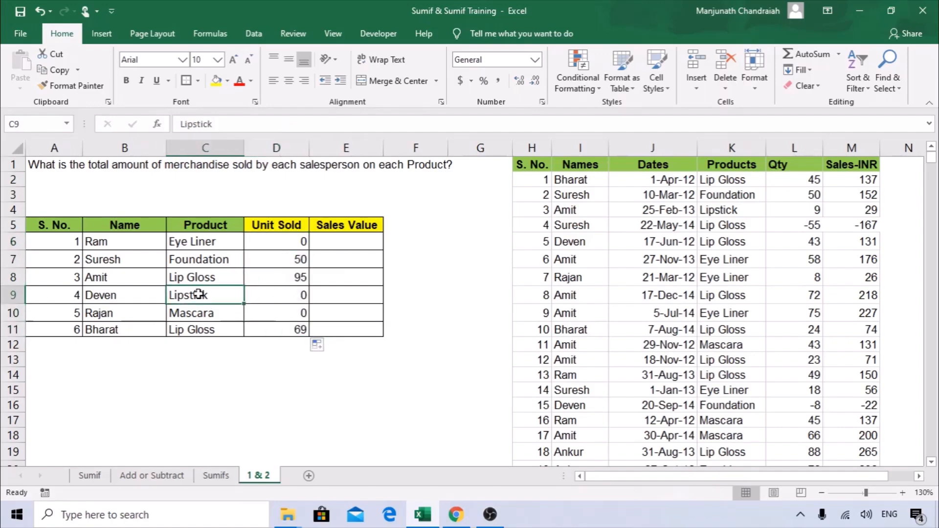
click(710, 405)
drag(567, 410, 618, 408)
click(723, 406)
key(ctrl+c)
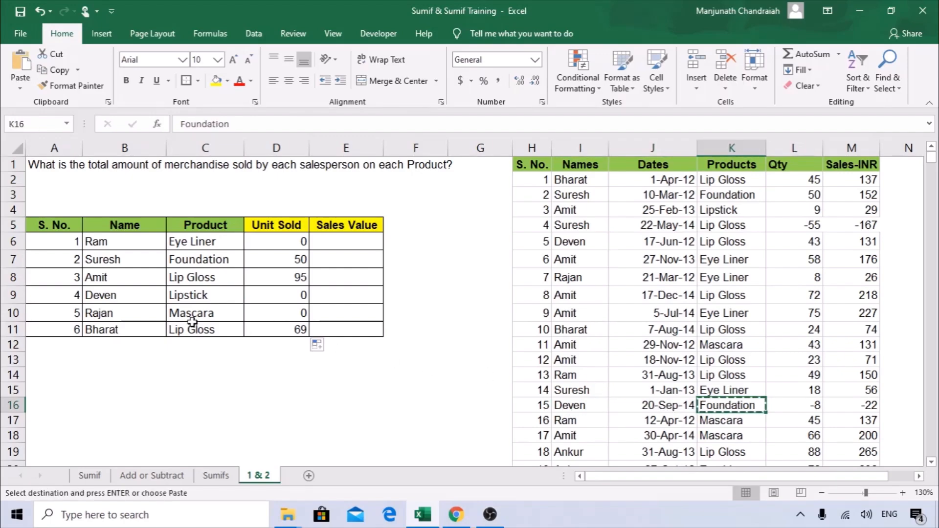
click(188, 297)
right_click(189, 297)
click(241, 248)
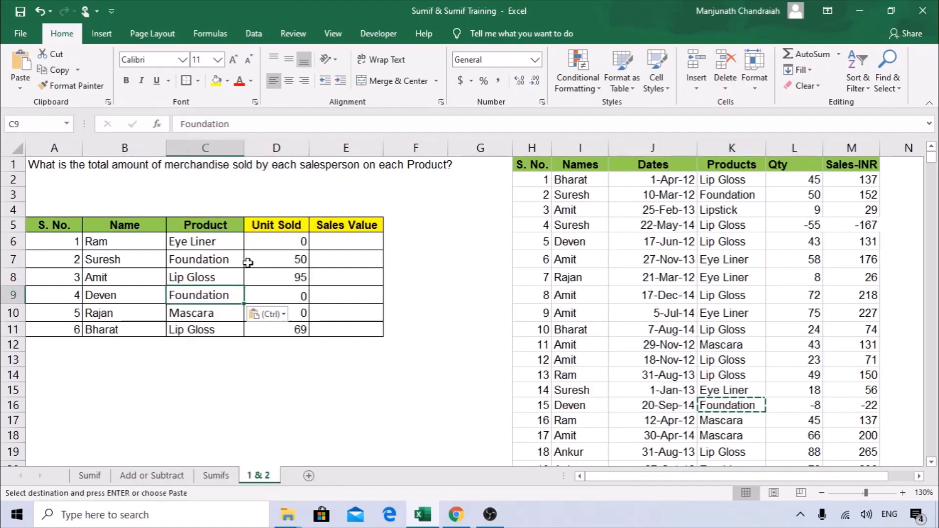
click(296, 296)
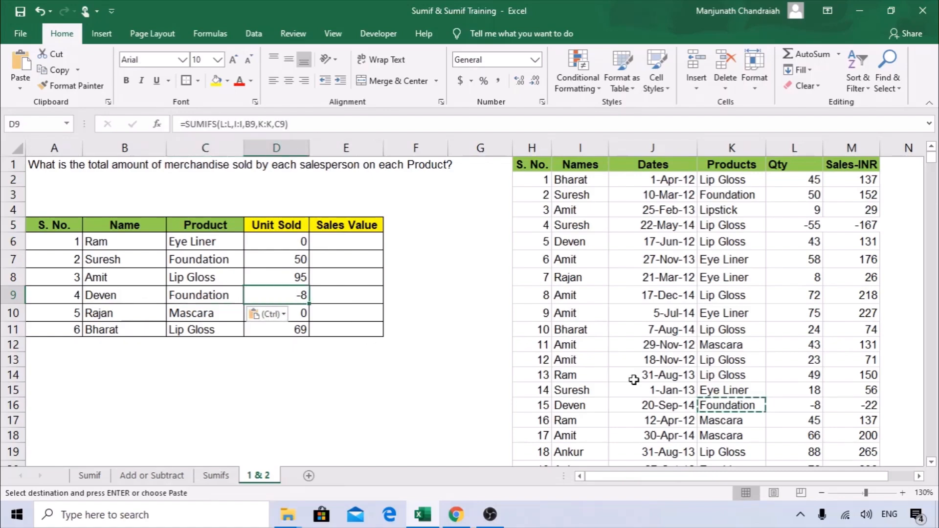
Change the Foundation source row's Qty and Sales-INR from -8 and -22 to 8 and 22.
click(806, 406)
double_click(805, 407)
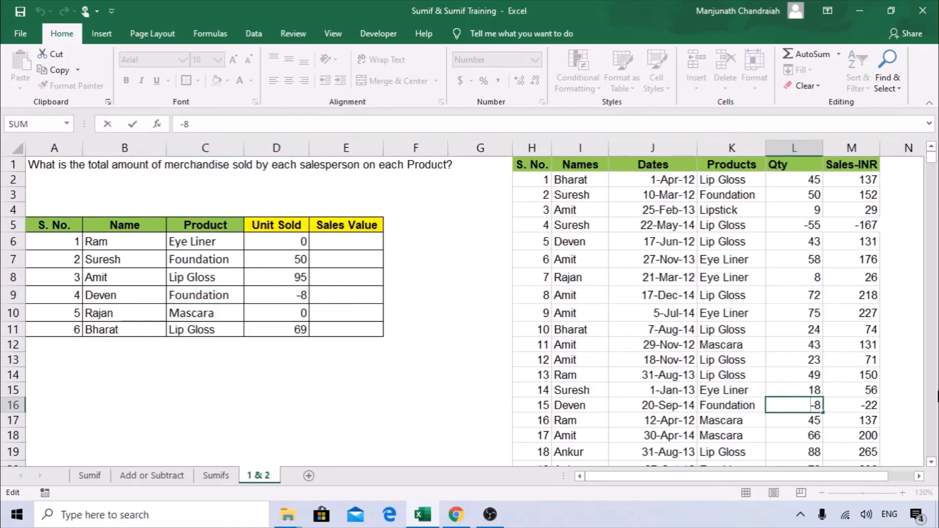
key(Delete)
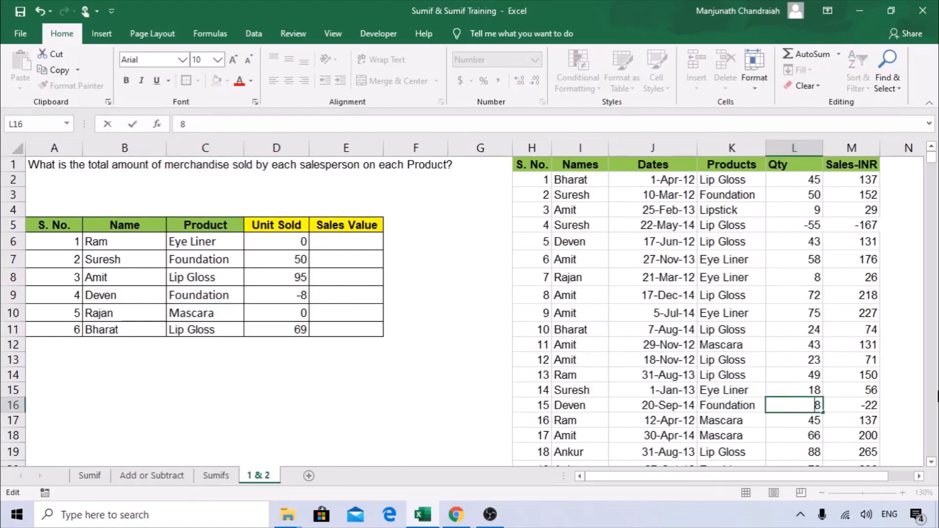
click(886, 375)
double_click(853, 407)
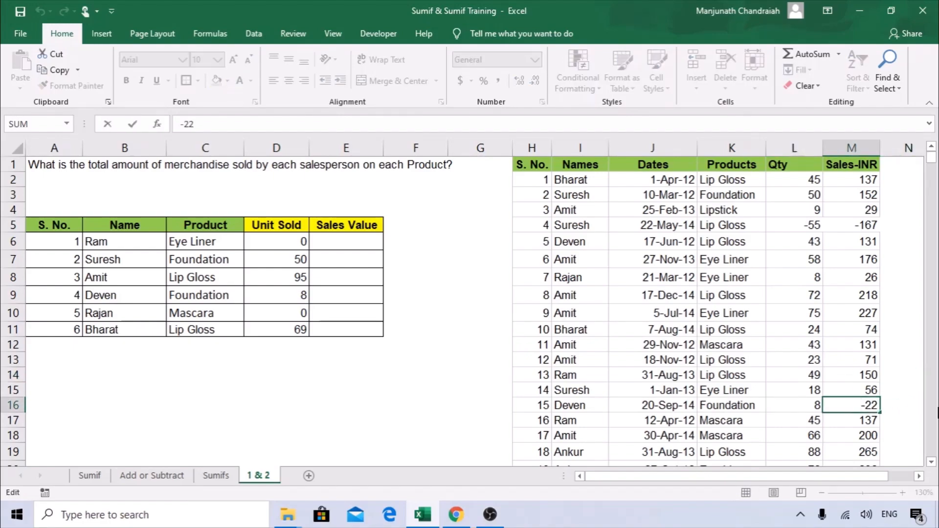
key(Delete)
key(Return)
click(297, 296)
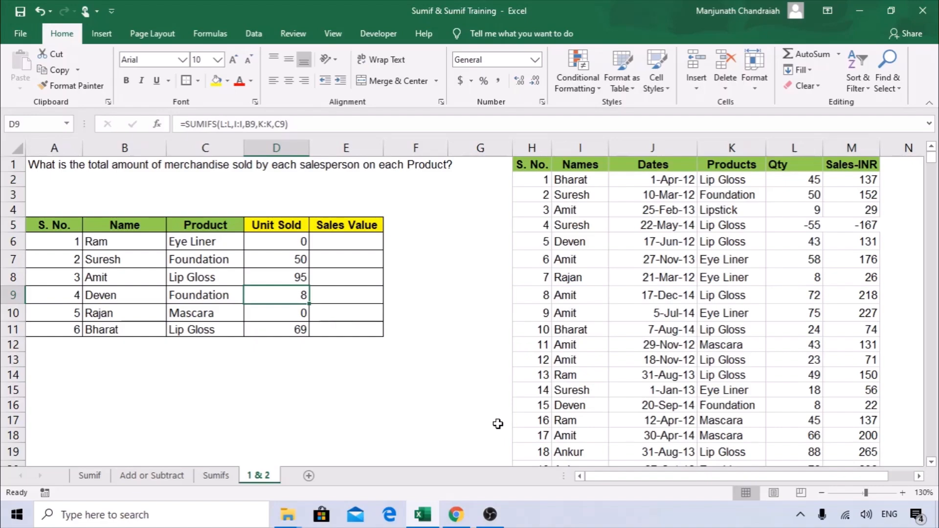
Begin a =SUMIFS( formula in E6 for Ram's Sales Value.
click(289, 241)
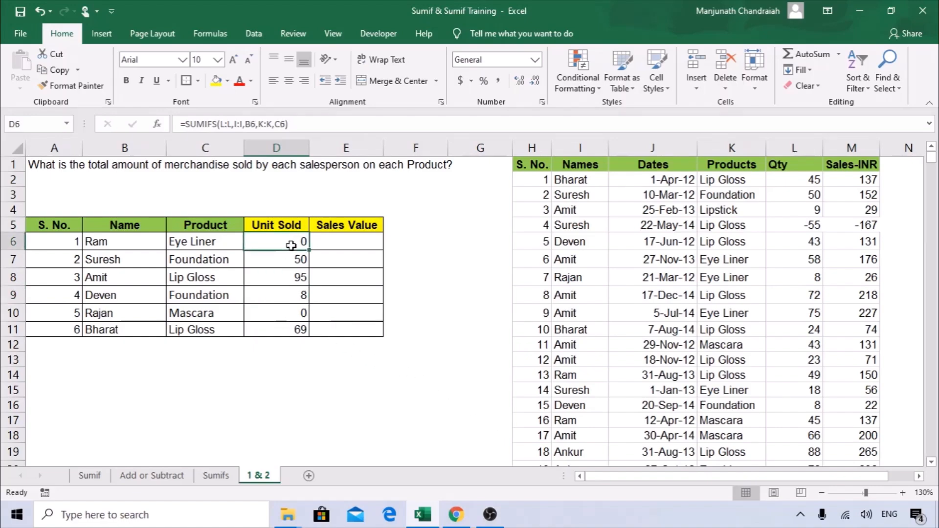
click(344, 243)
text(=)
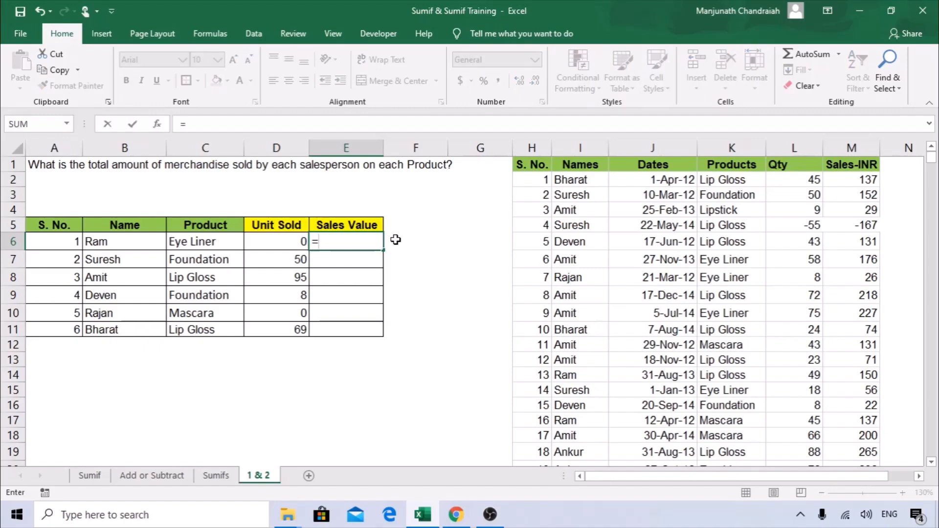
text(SUMIFS()
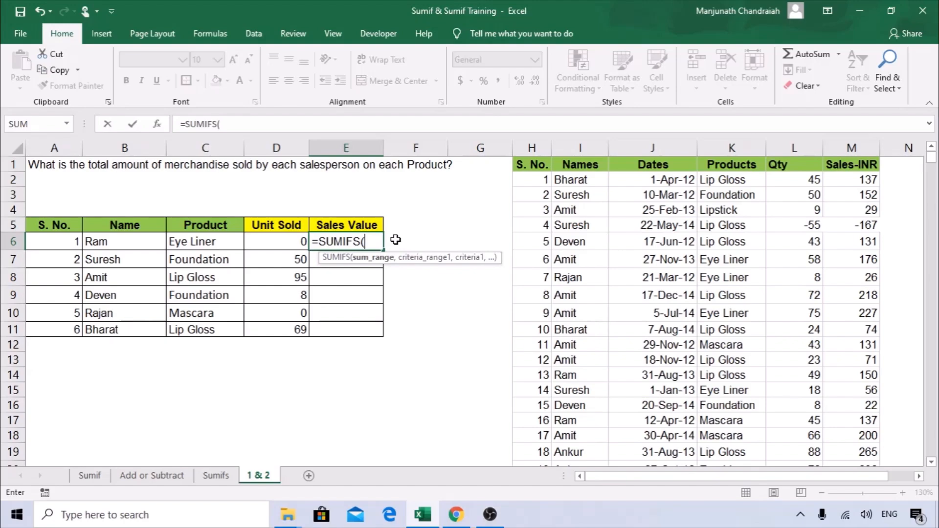
Give E6's SUMIFS sum range M:M, criteria range I:I and criterion B6.
click(156, 123)
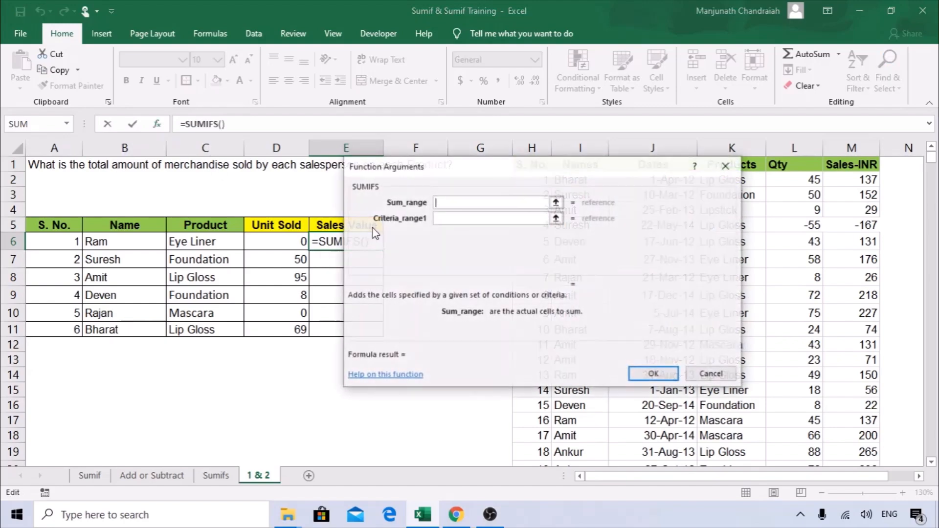
drag(447, 168, 258, 181)
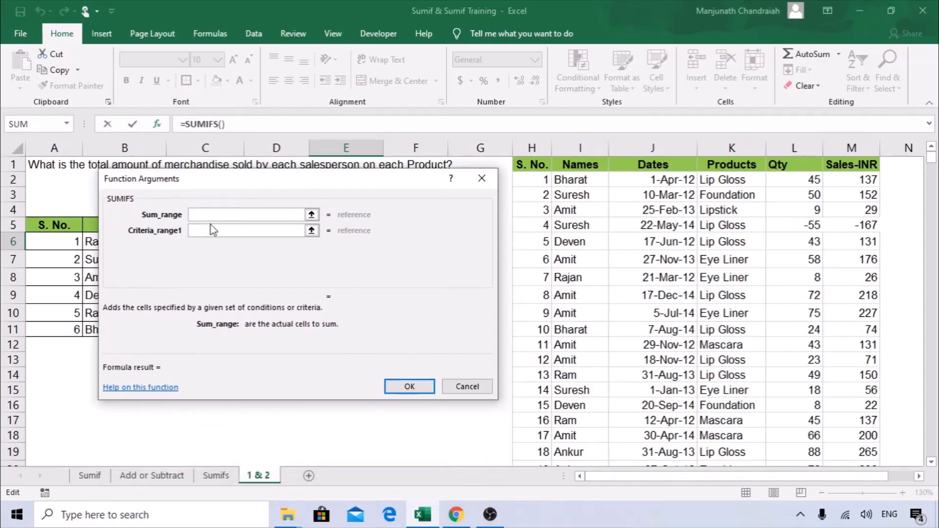
click(851, 145)
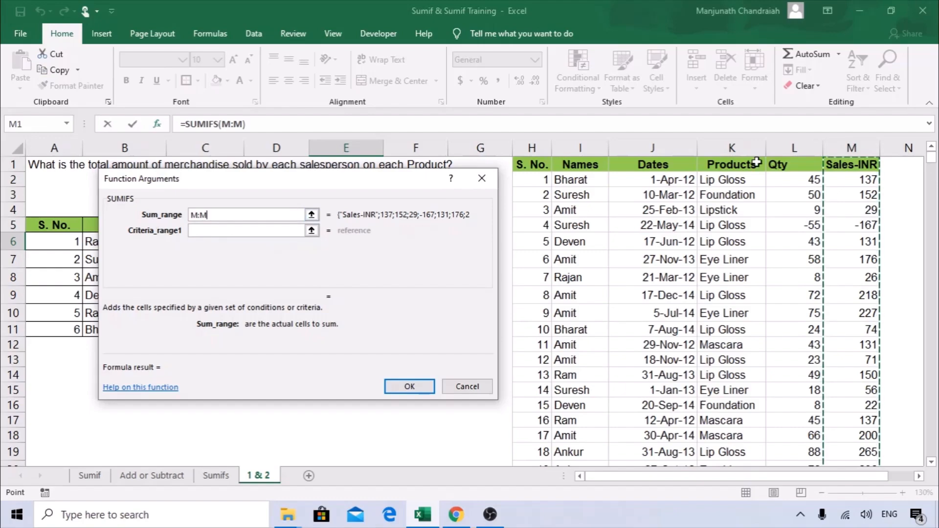
drag(315, 183, 491, 180)
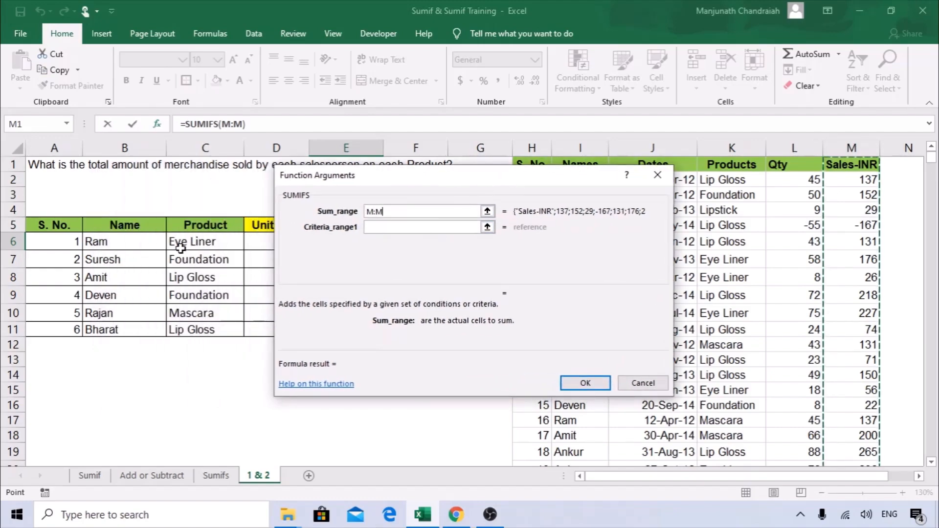
click(382, 232)
drag(413, 180, 245, 166)
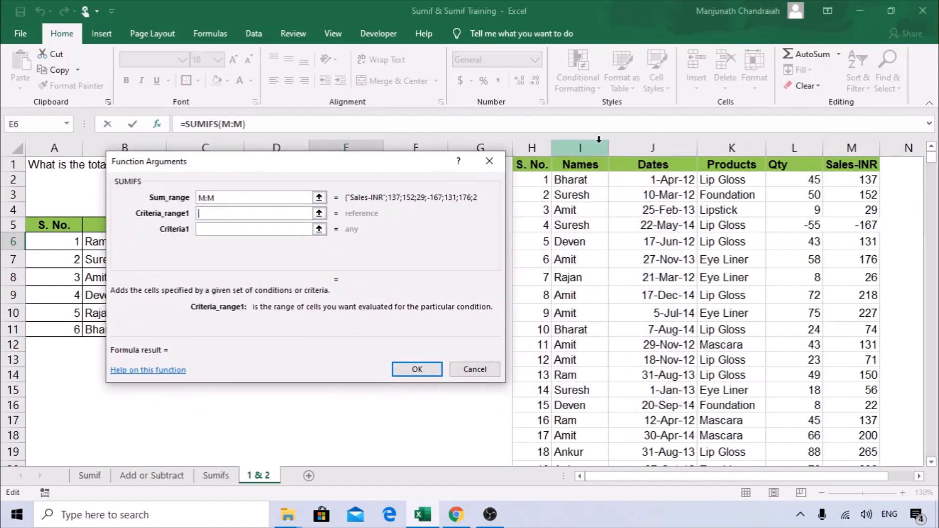
click(578, 146)
drag(312, 166, 556, 164)
click(486, 226)
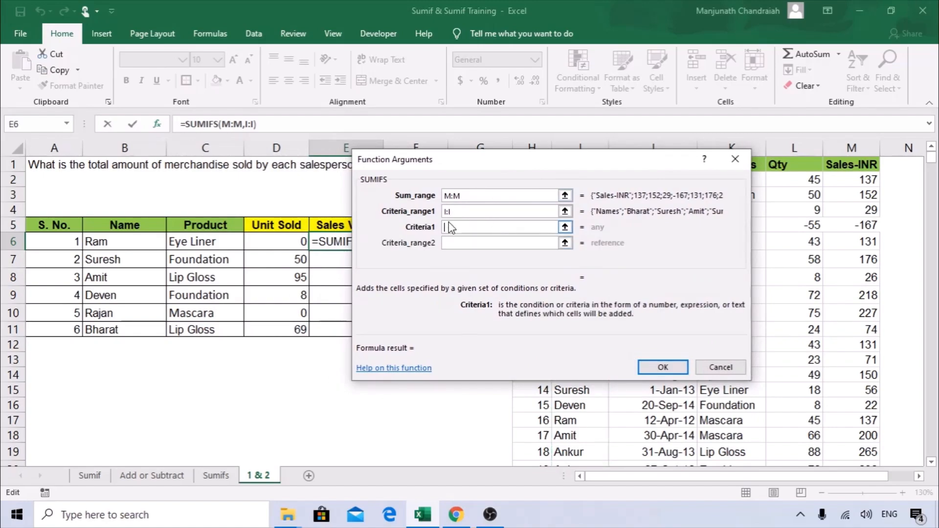
click(130, 238)
click(483, 245)
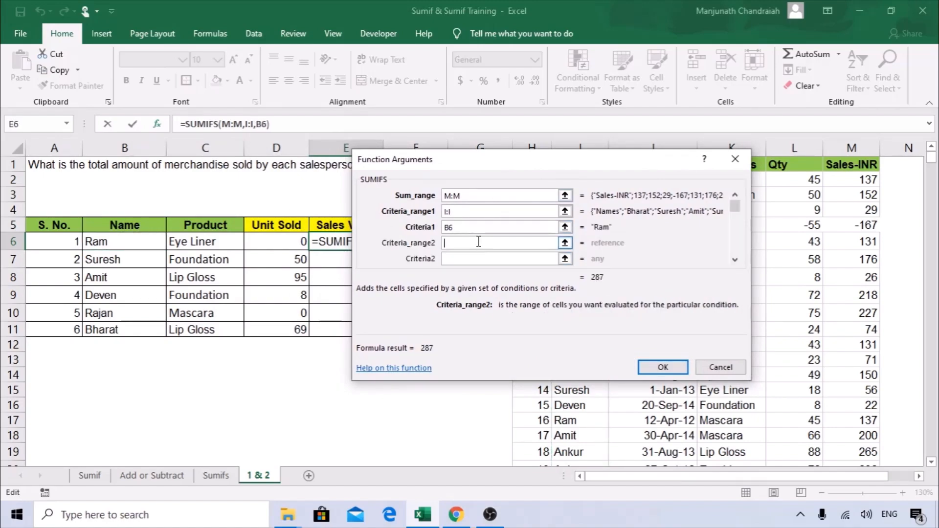
Add criteria range K:K matching C6, confirm, and fill E6 down to E11.
drag(509, 167, 346, 160)
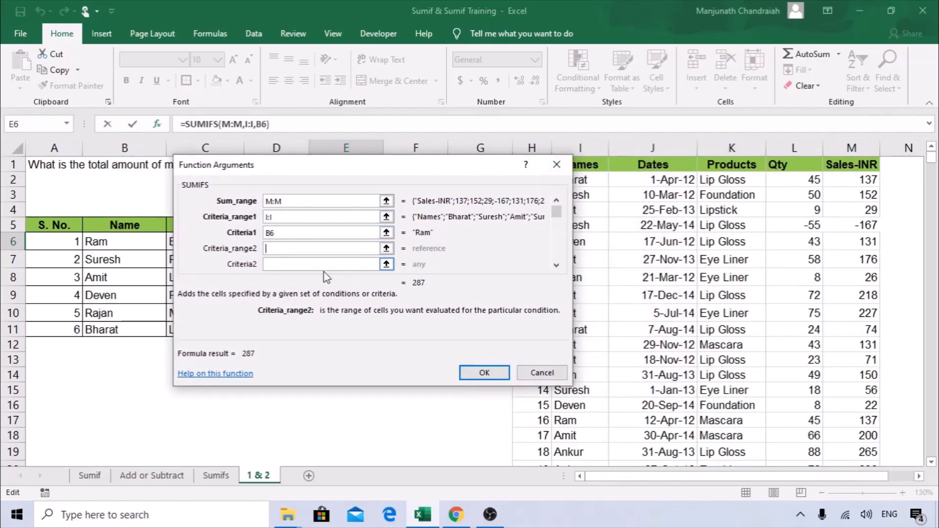
click(731, 148)
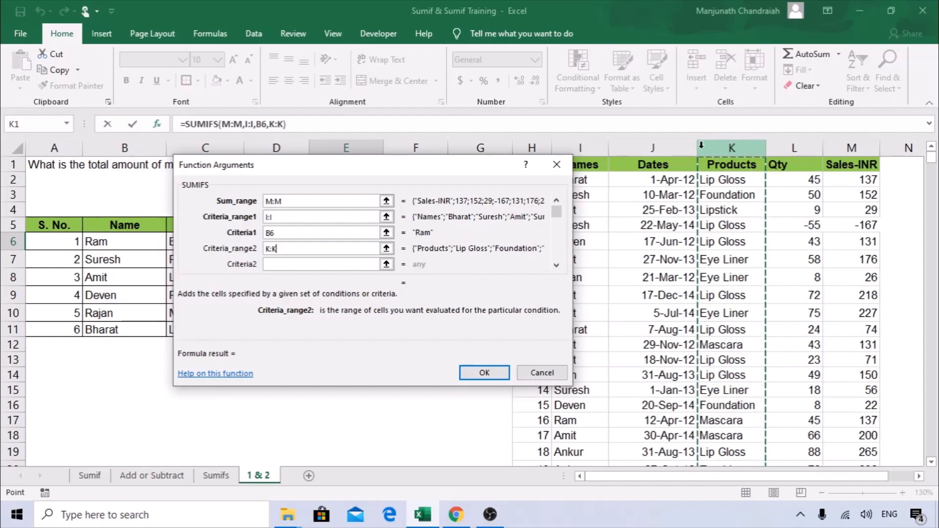
drag(283, 170, 427, 162)
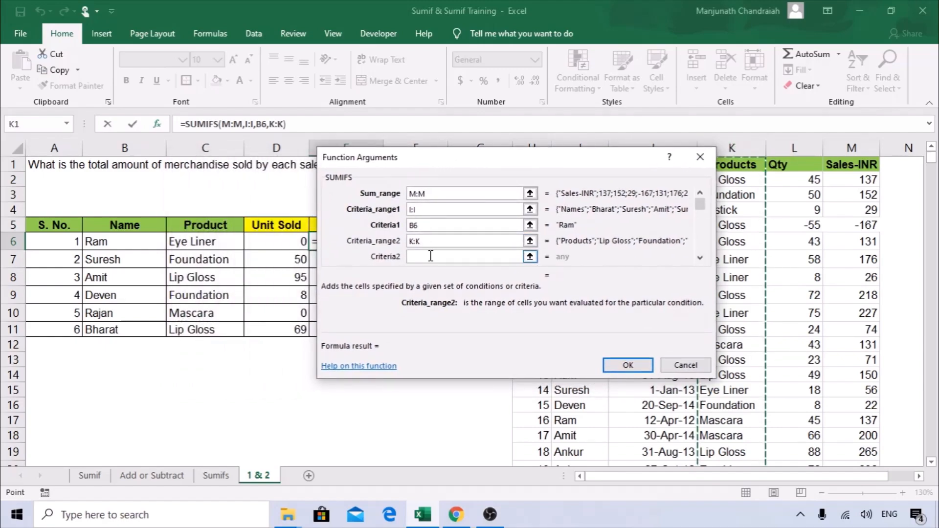
click(430, 257)
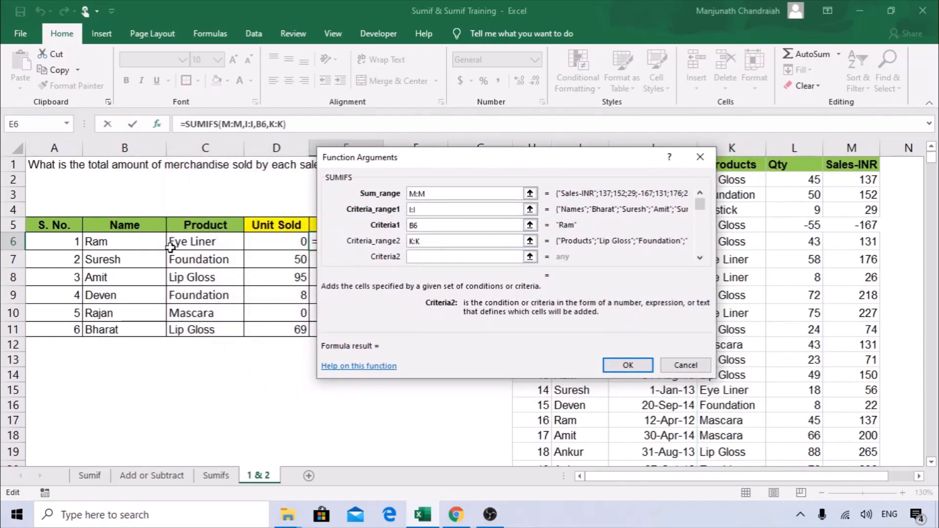
click(191, 242)
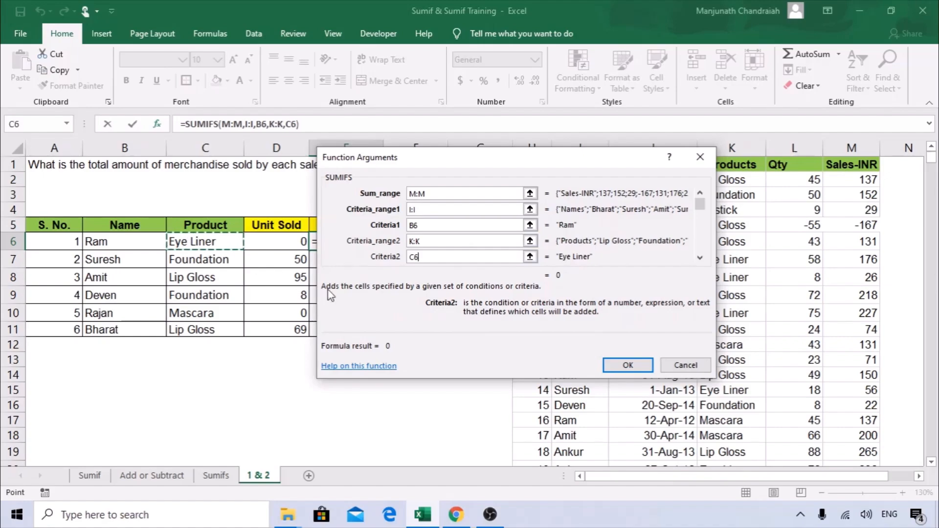
click(627, 365)
drag(382, 250, 372, 333)
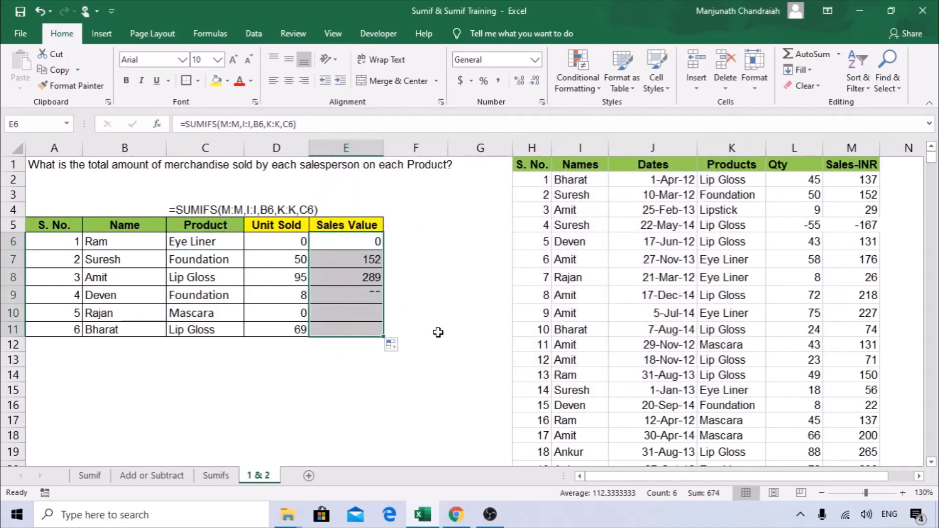
click(345, 239)
Copy Mascara from K17 and paste it into Ram's product cell C6.
click(195, 243)
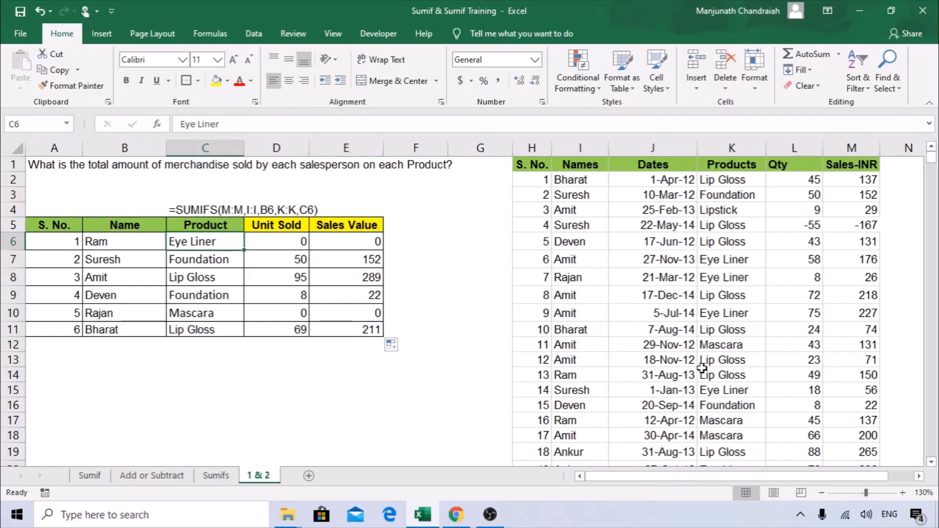
scroll(702, 367, down, 3)
scroll(702, 368, up, 3)
scroll(596, 348, down, 1)
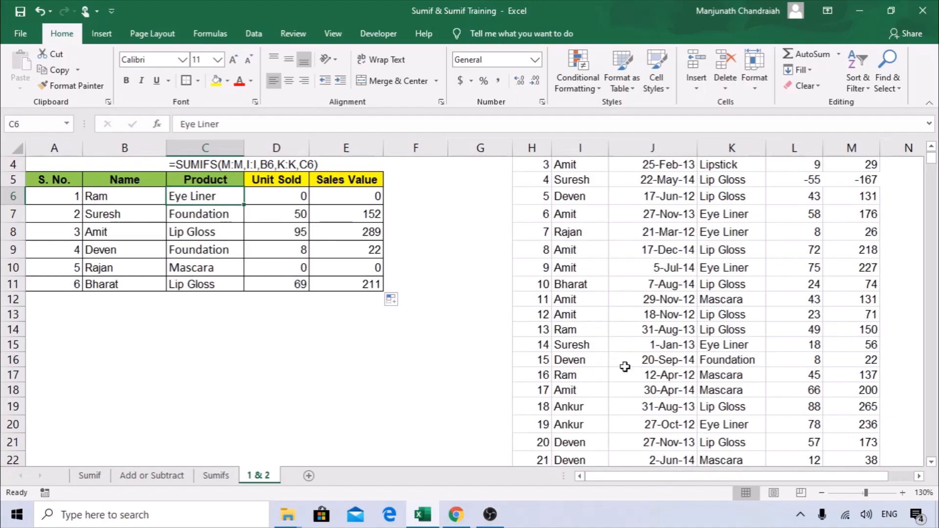
click(724, 379)
key(ctrl+c)
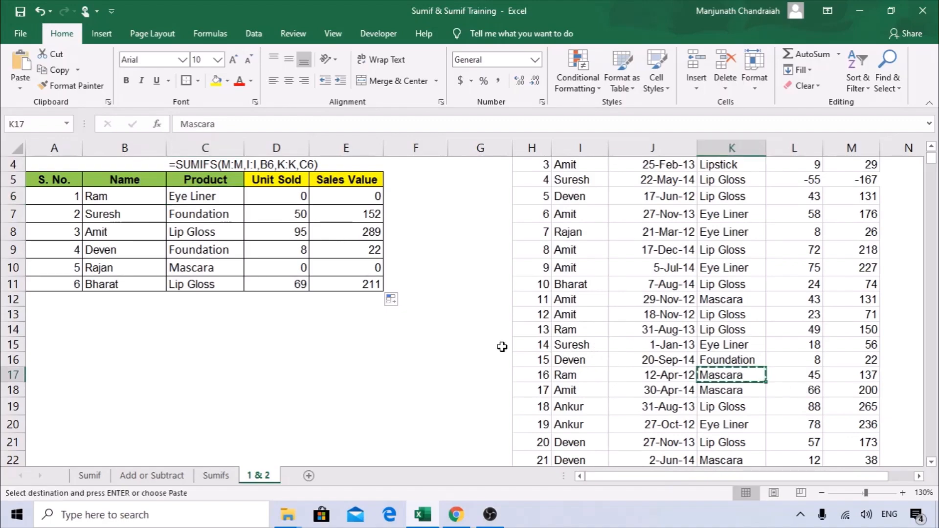
scroll(274, 329, up, 1)
right_click(198, 238)
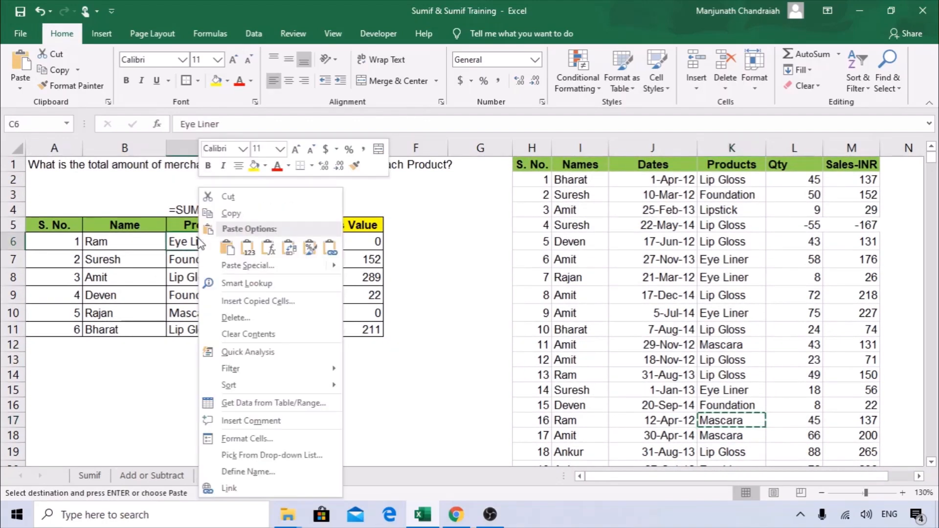
click(247, 246)
Check the D6 formula, then reopen the SUMIFS arguments for E6.
click(414, 239)
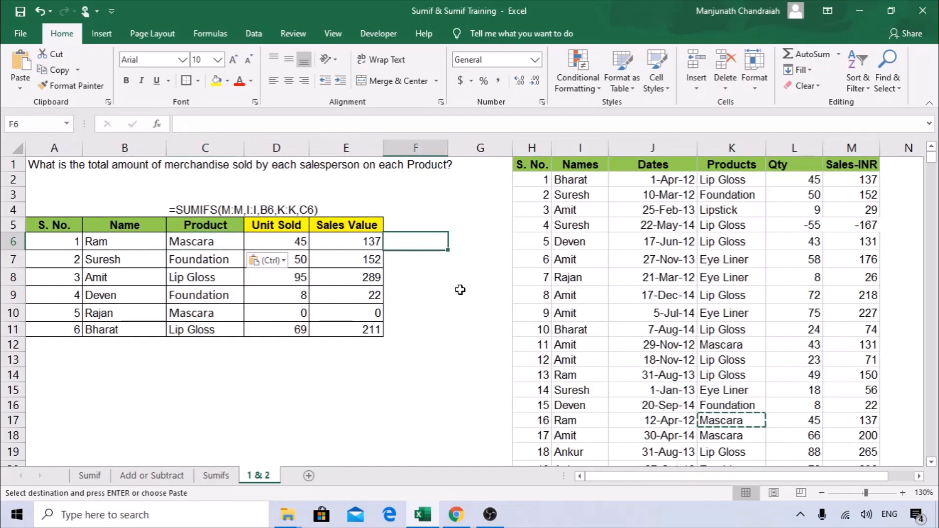
click(273, 241)
click(347, 249)
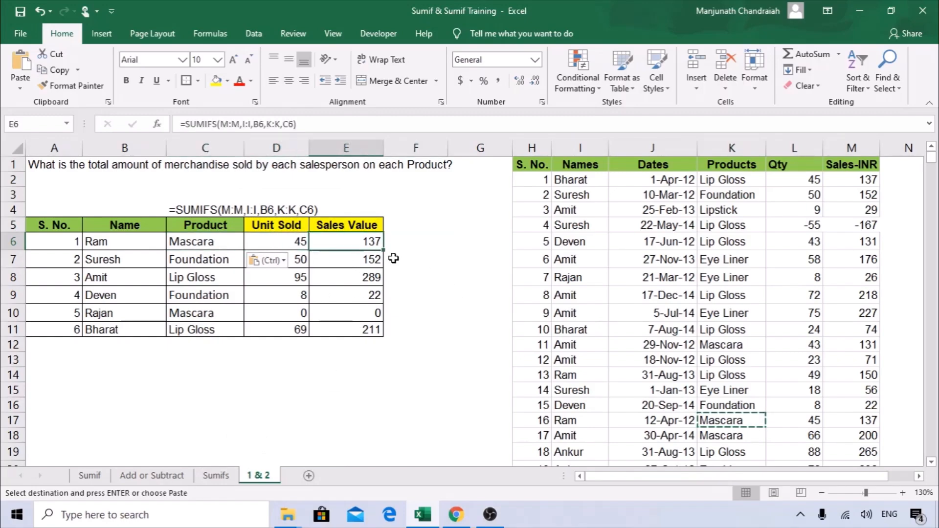
click(157, 126)
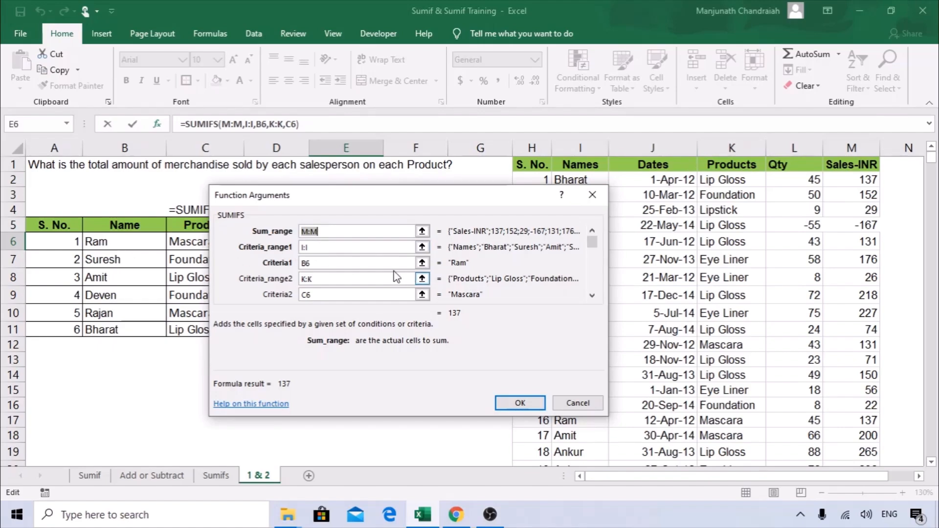
Confirm the SUMIFS arguments in E6 without changes.
click(498, 403)
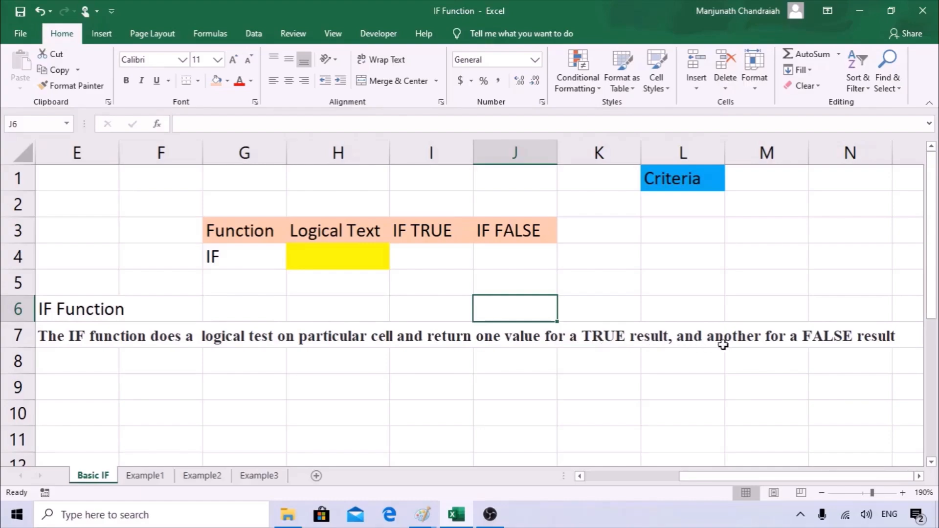
click(253, 365)
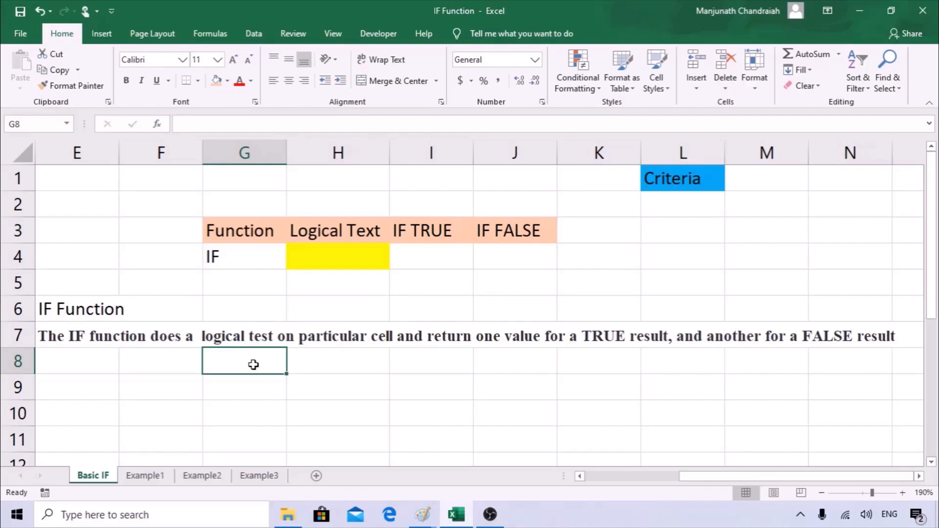
click(264, 386)
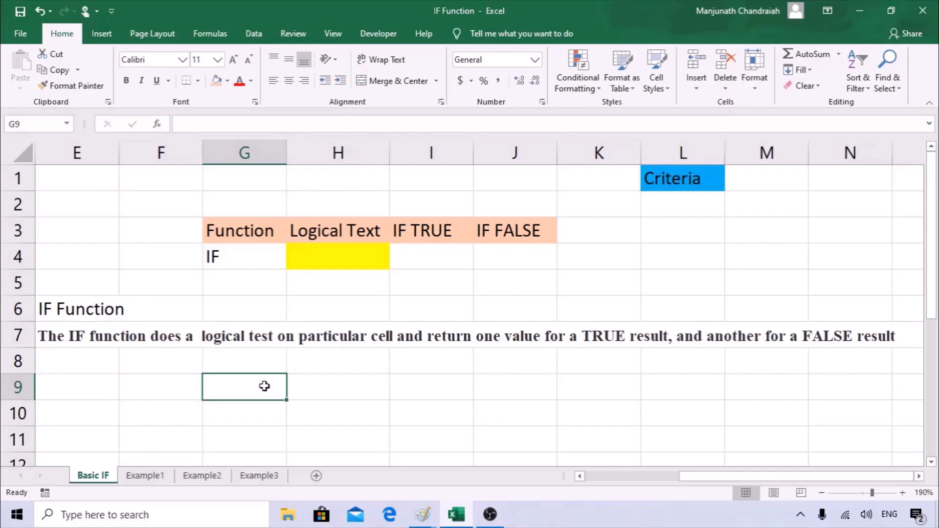
Enter Coffee under the Criteria heading in L2.
click(664, 206)
text(C)
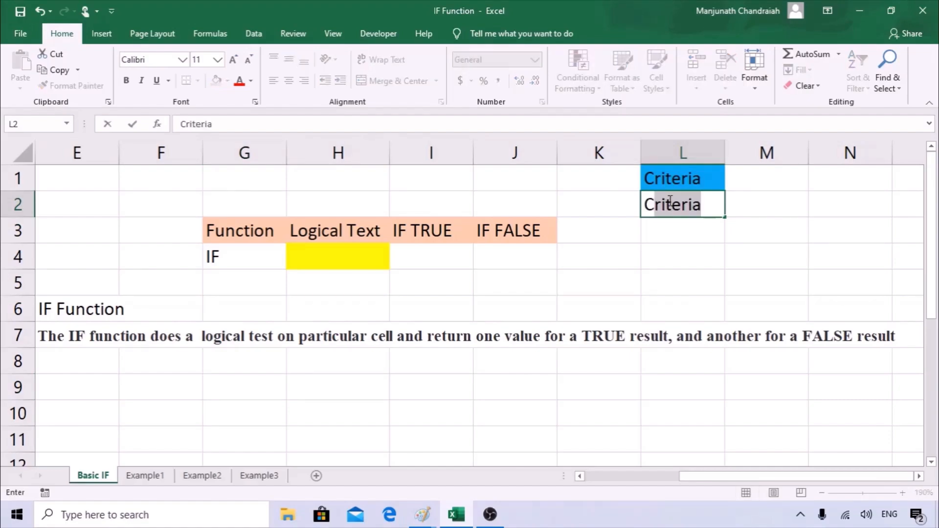
text(offee)
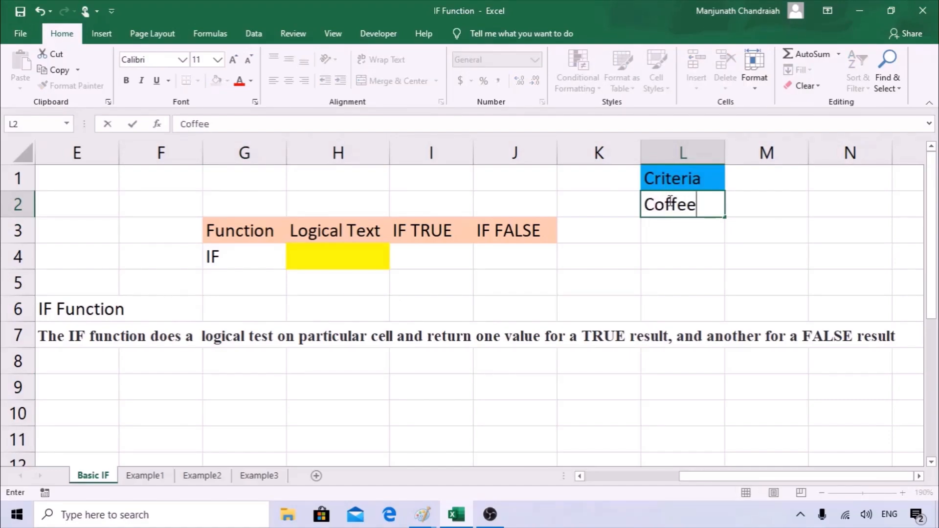
key(Return)
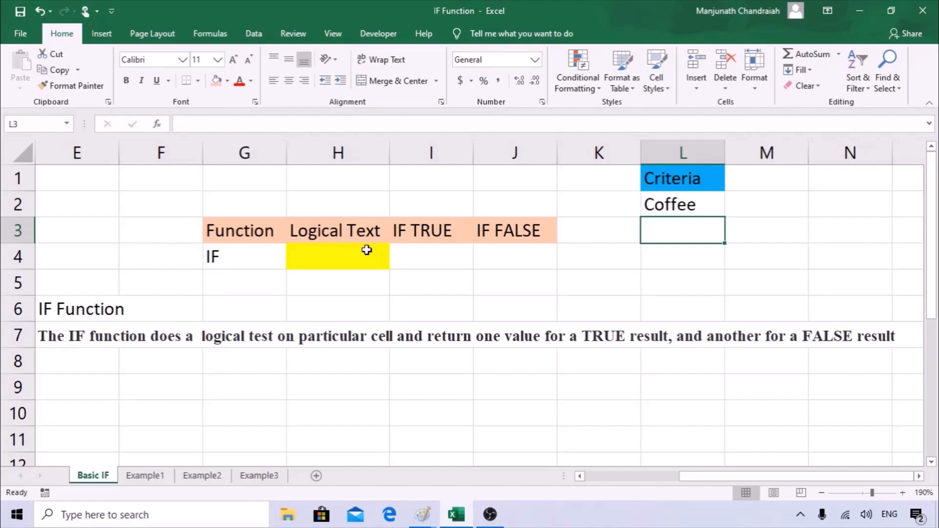
Start an IF formula in I4 by typing =IF(.
click(322, 257)
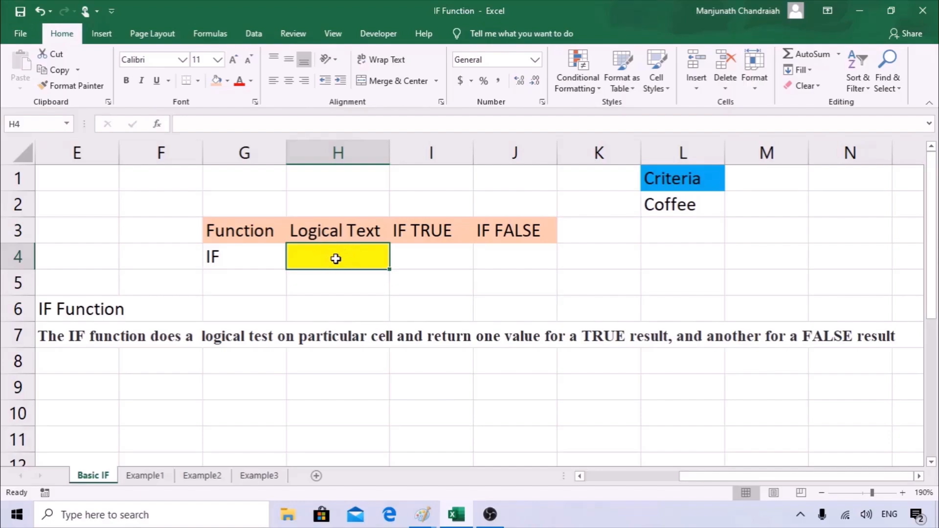
click(415, 256)
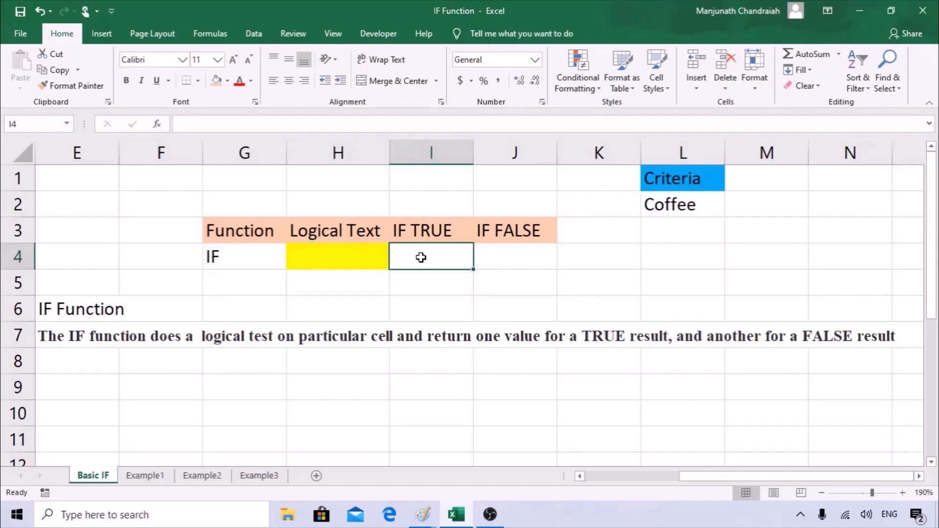
text(=IF()
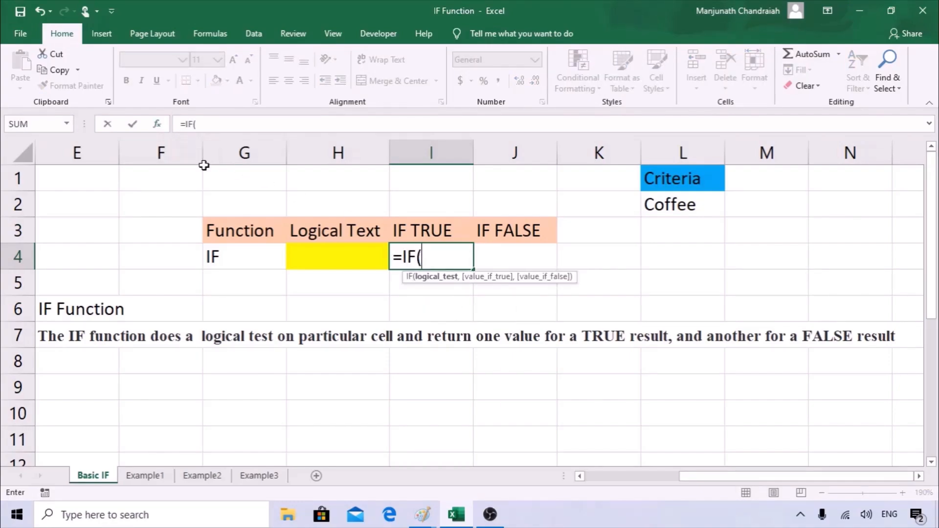
Set the IF logical test in I4 to H4="Coffee".
click(157, 124)
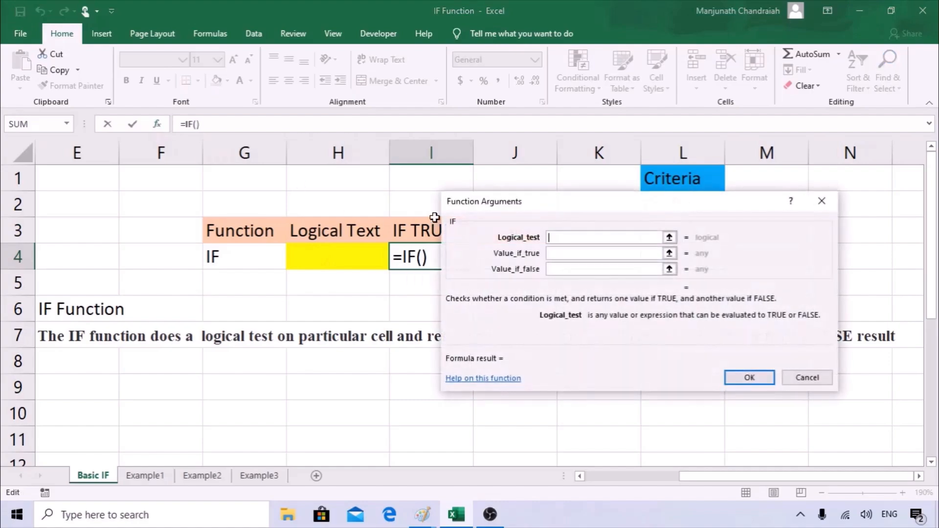
drag(496, 216, 552, 250)
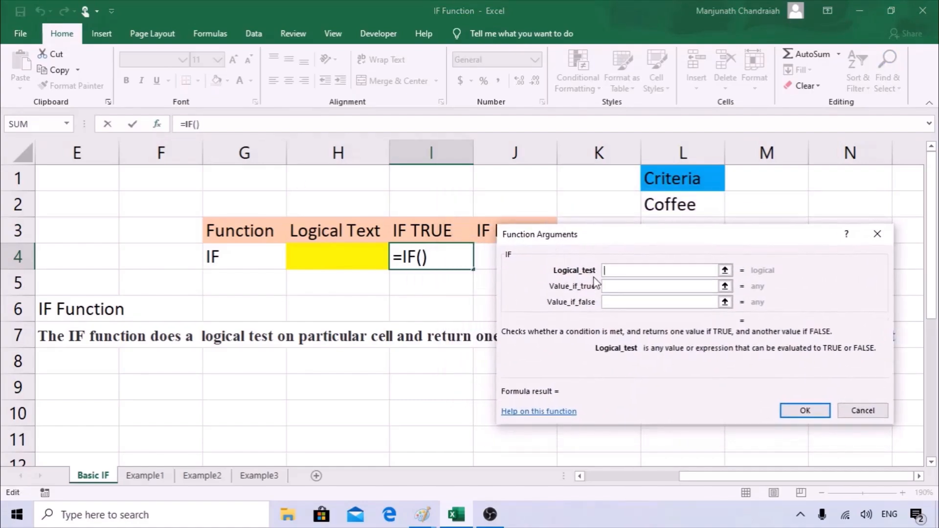
click(340, 253)
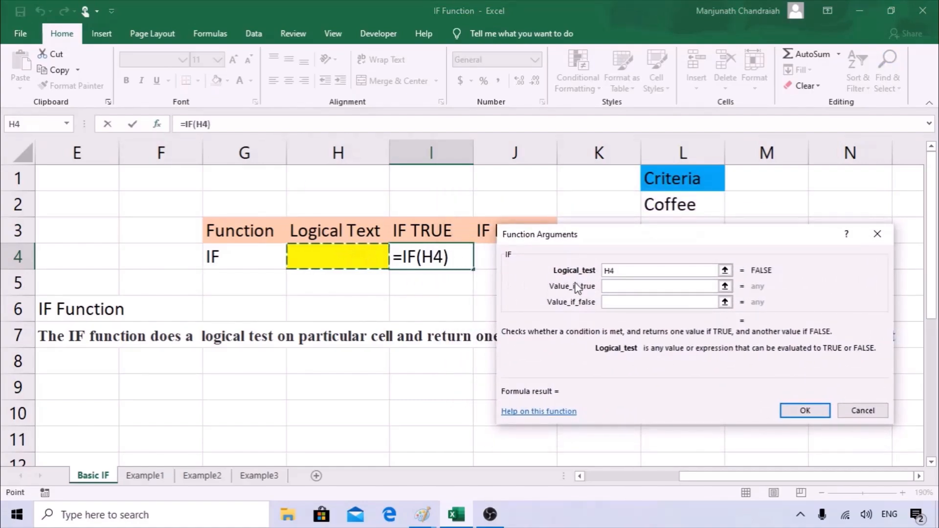
click(629, 272)
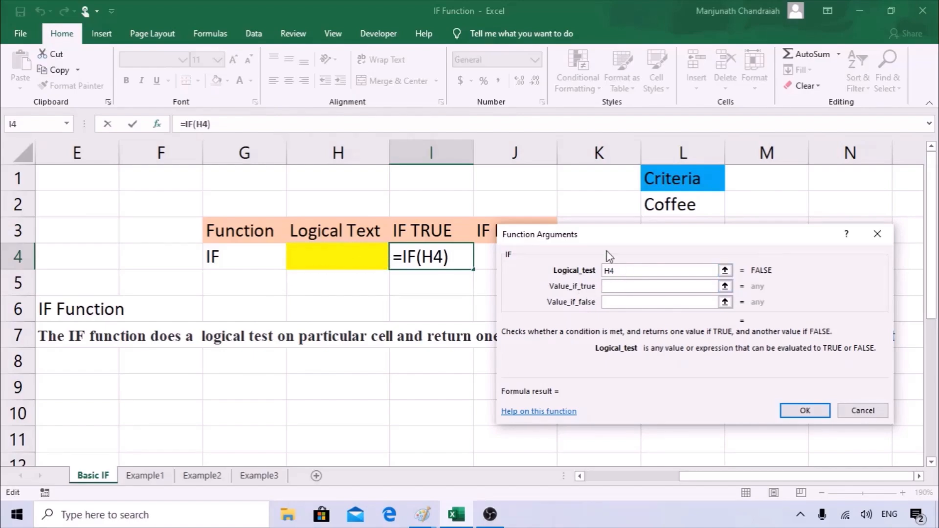
text(=)
text("Coffee)
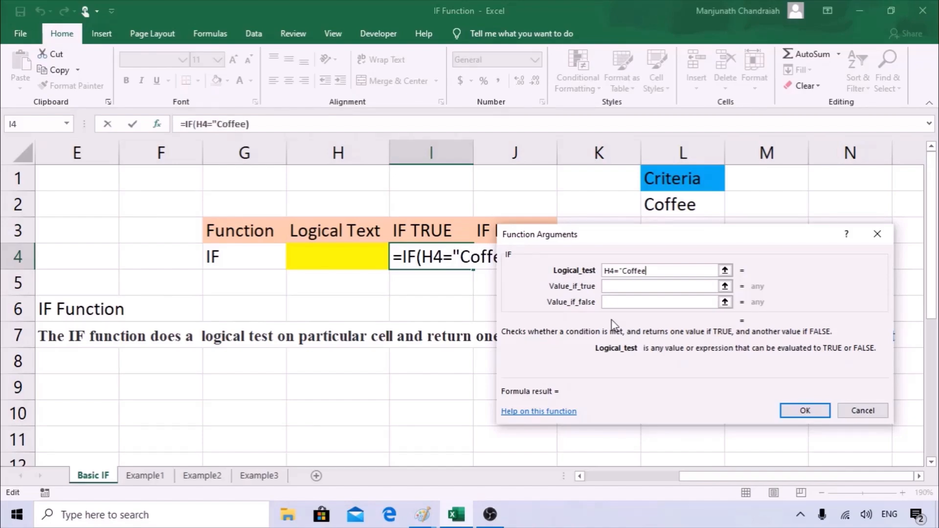
text(")
Make the IF return "True" if true and "False" if false, and confirm.
click(636, 286)
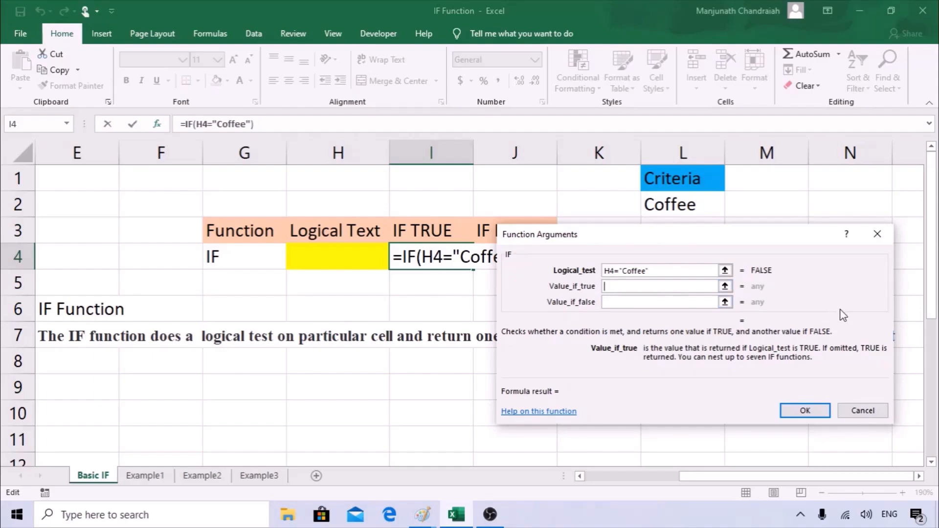
text("Coffee)
key(BackSpace)
key(BackSpace)
key(BackSpace)
key(BackSpace)
key(BackSpace)
key(BackSpace)
text(True)
key(BackSpace)
key(BackSpace)
key(BackSpace)
text(rue")
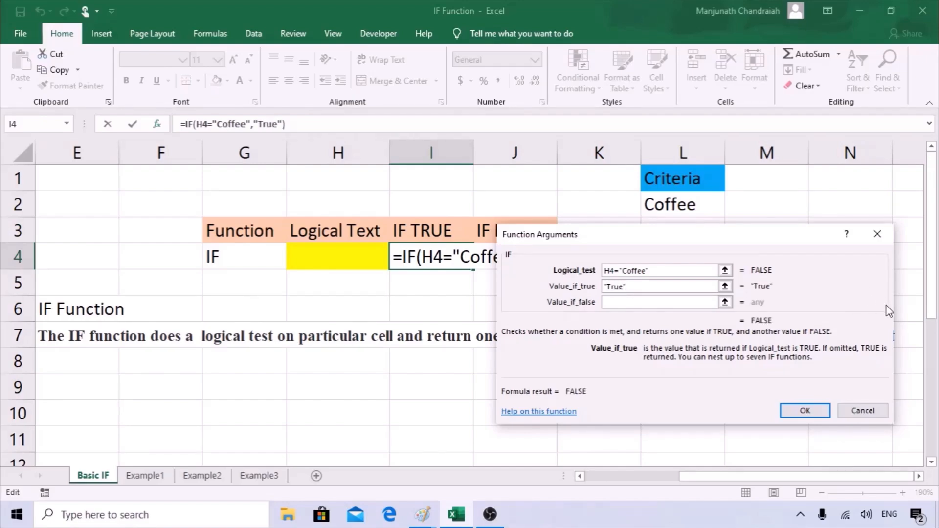
click(624, 303)
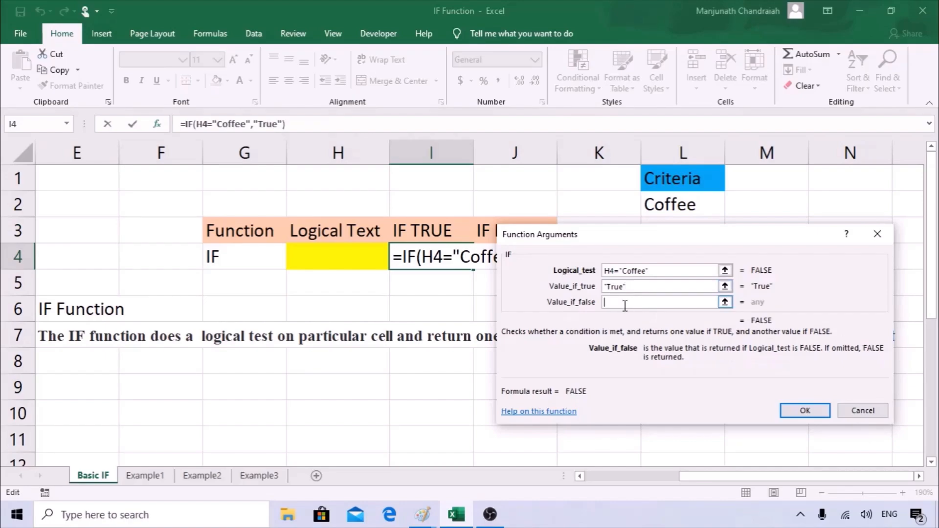
text("F)
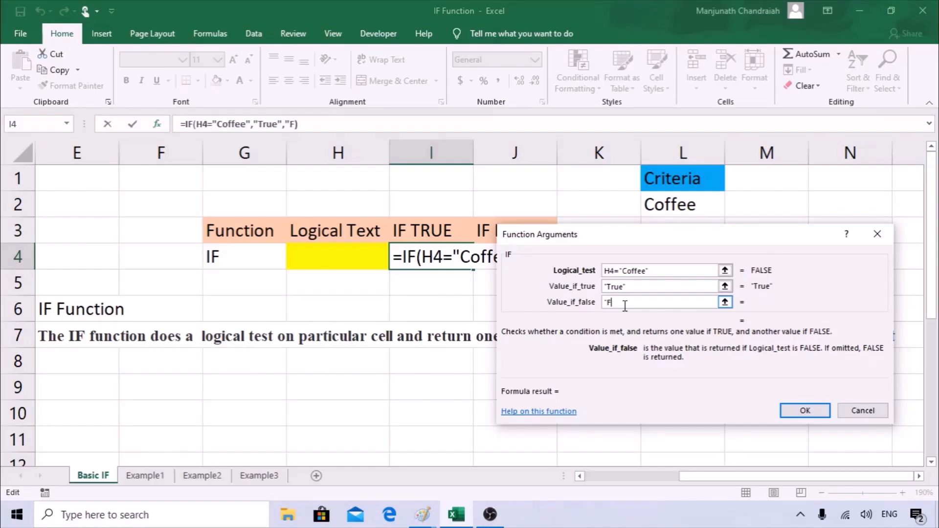
text(alse")
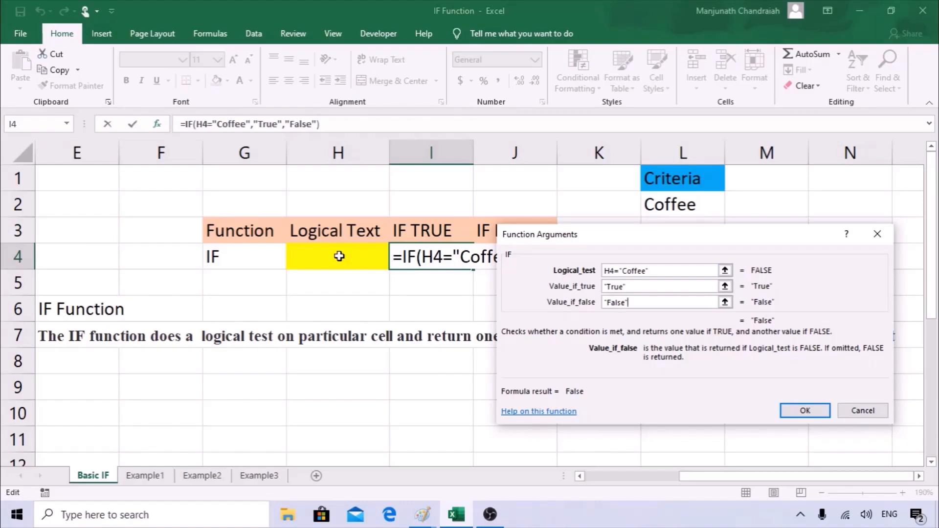
click(804, 411)
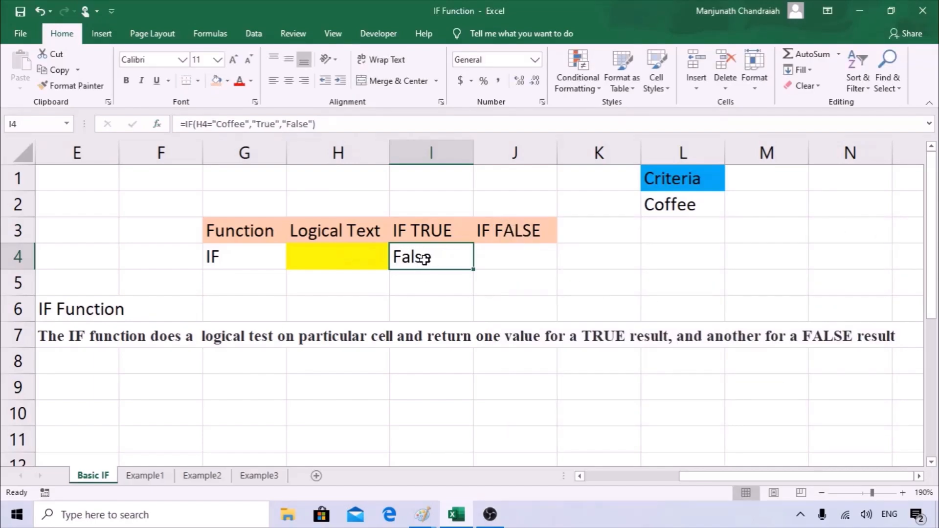
Enter Coffee in H4 and review the Coffee test in I4's formula.
click(310, 260)
text(Coffee)
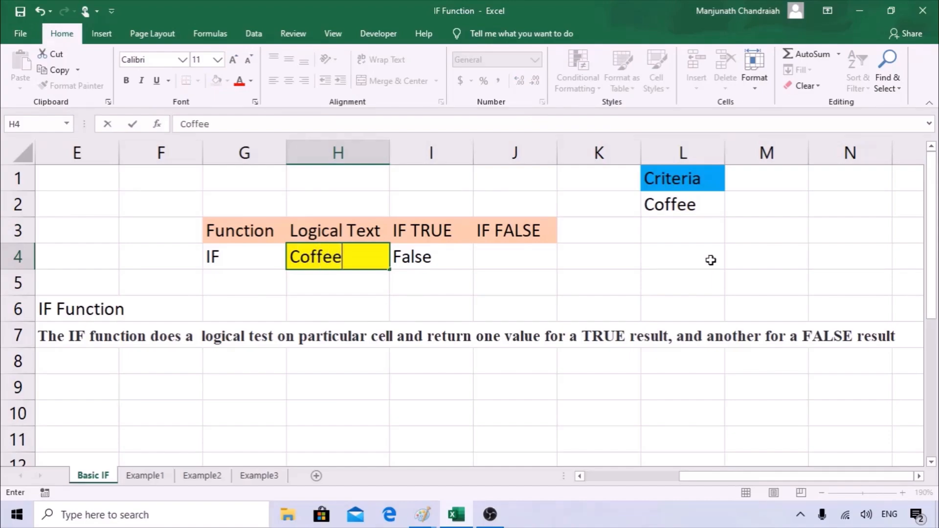
key(Return)
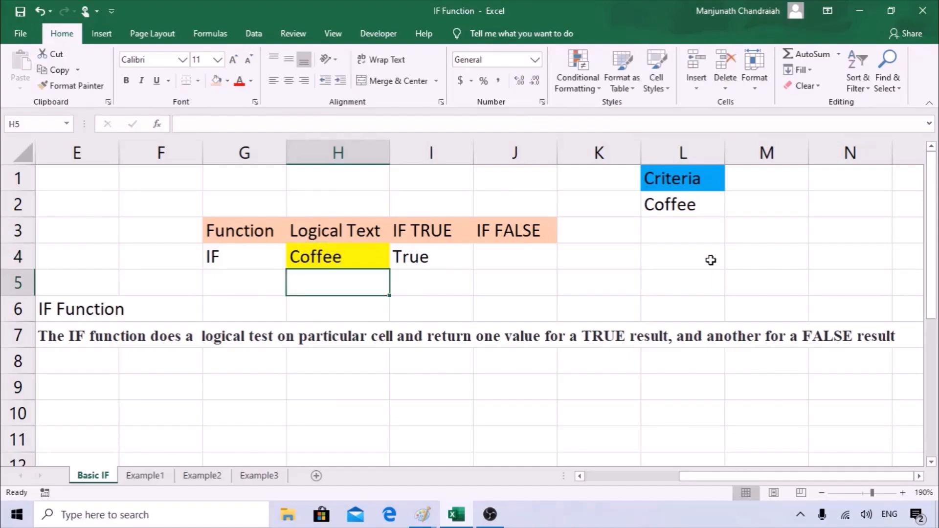
key(Up)
key(Right)
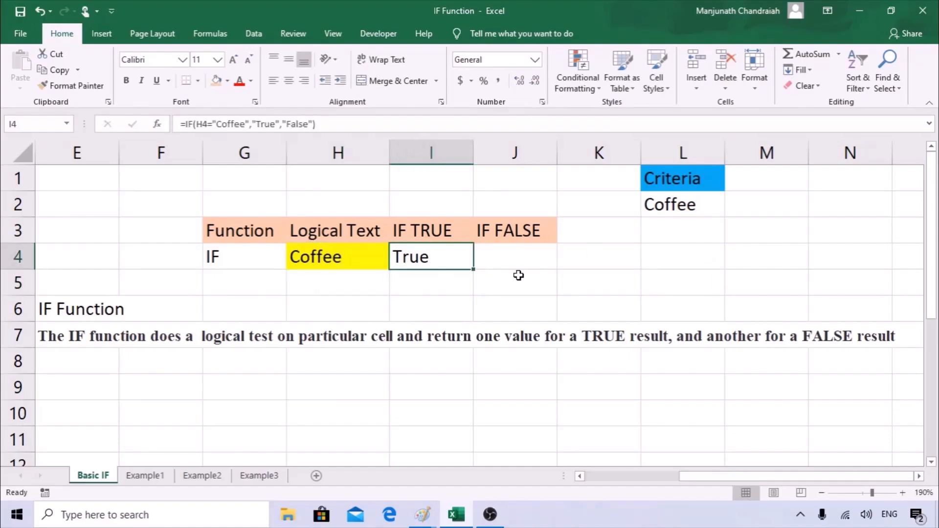
click(246, 125)
drag(244, 124, 221, 126)
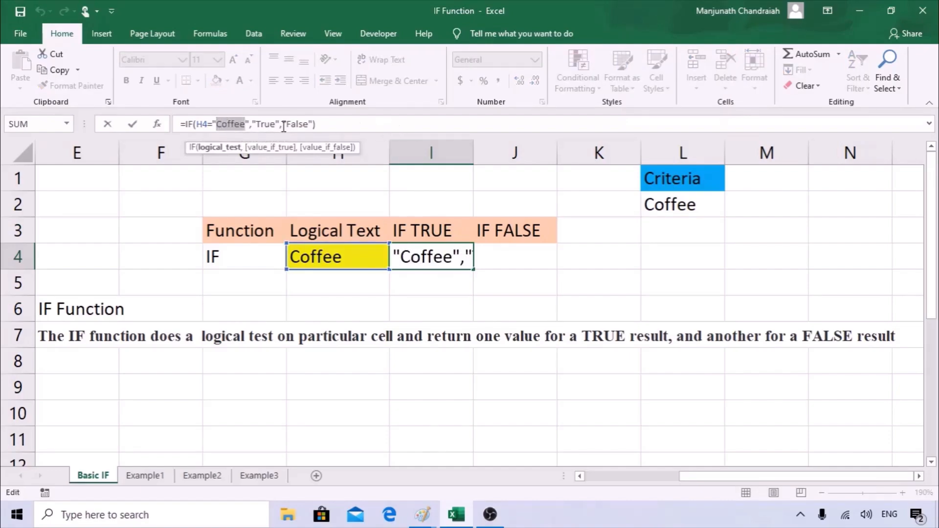
key(Escape)
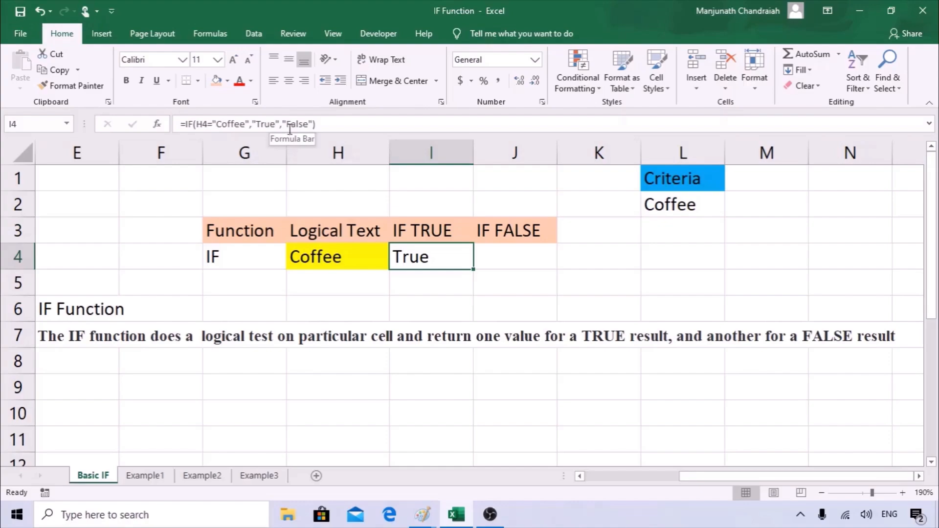
click(156, 124)
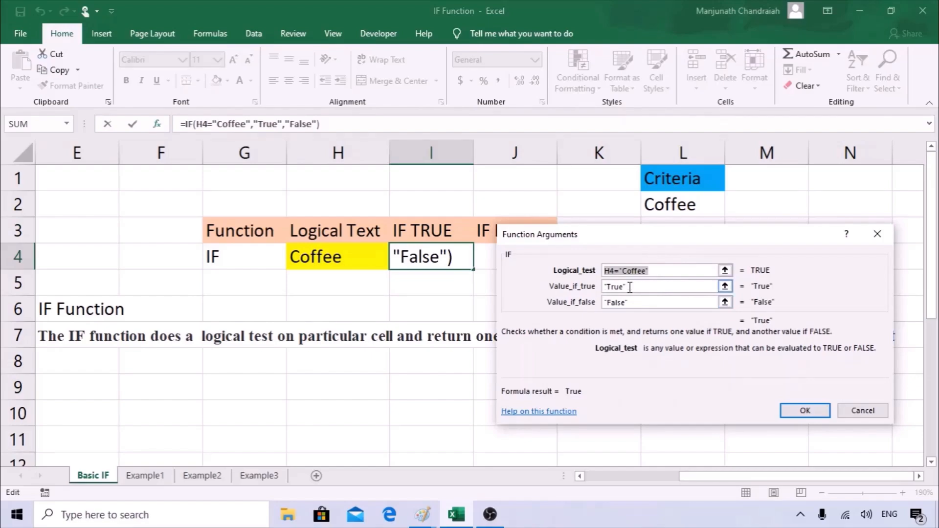
key(Return)
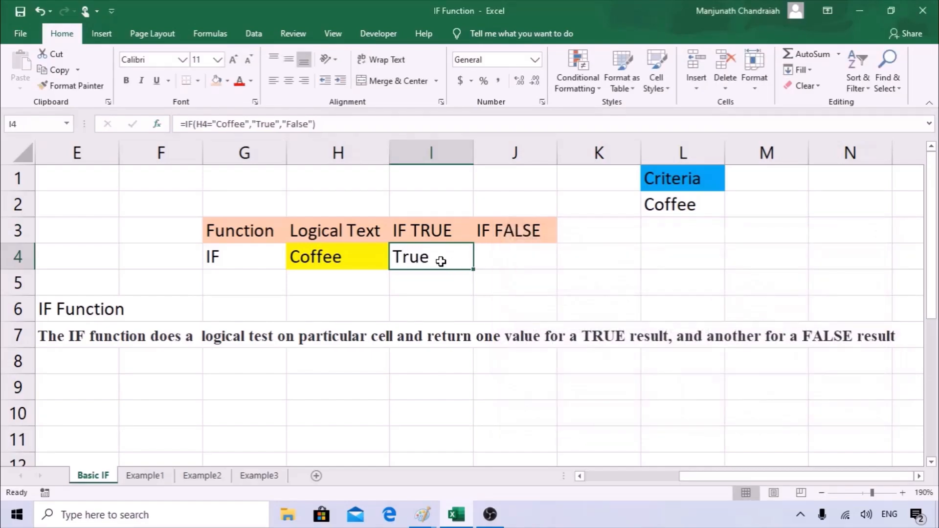
Clear the formula from cell I4.
click(500, 249)
click(423, 256)
key(Delete)
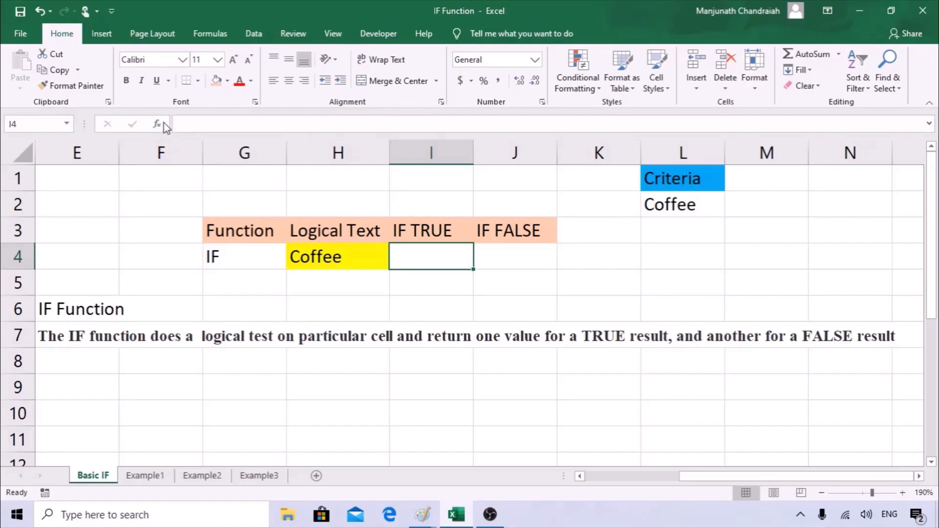
Start =IF( in I4 with the logical test H4="Tea".
text(=)
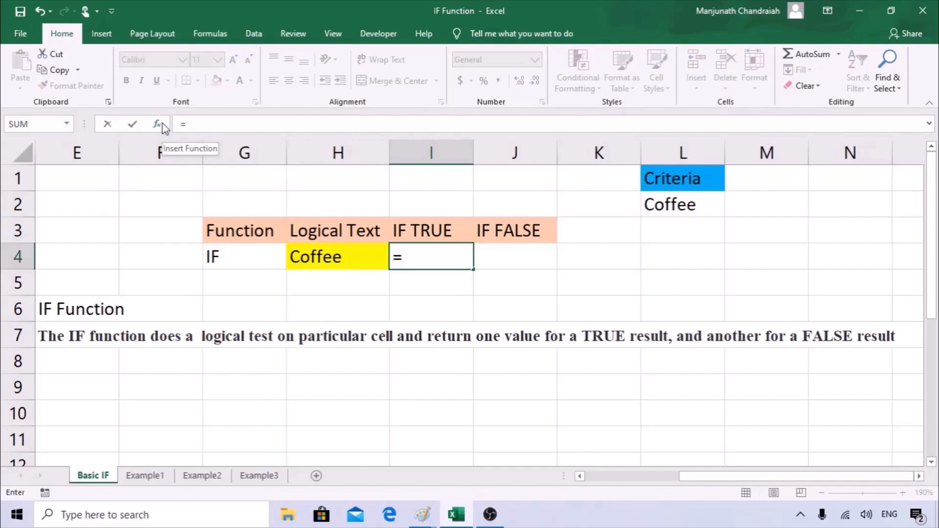
text(IF()
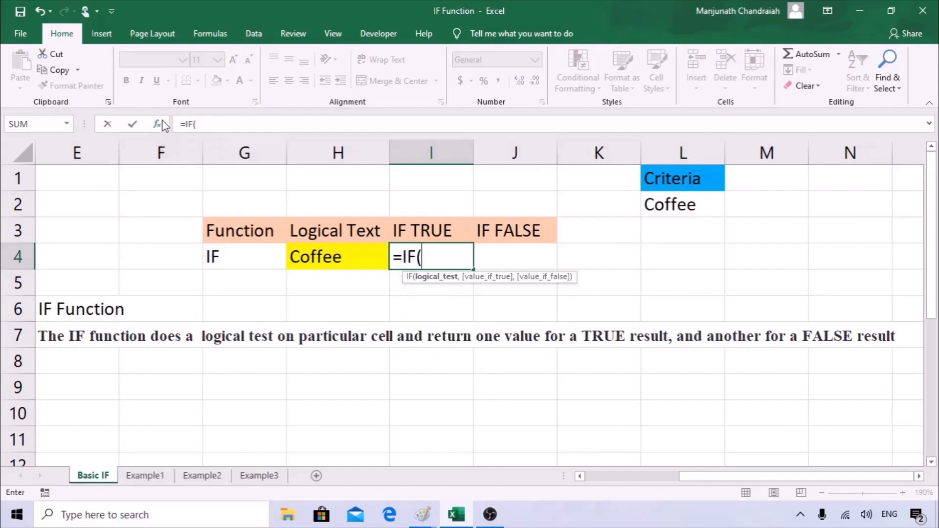
click(161, 124)
drag(628, 237, 583, 209)
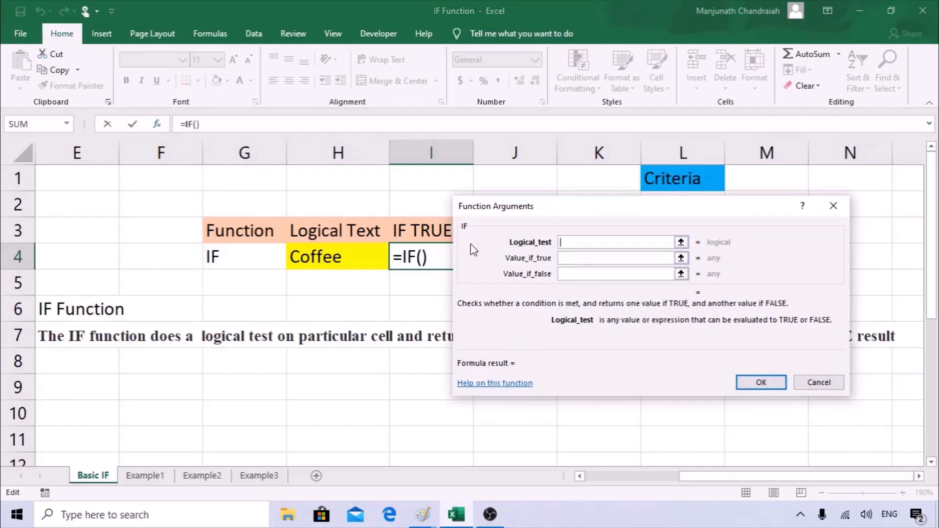
drag(579, 216, 603, 284)
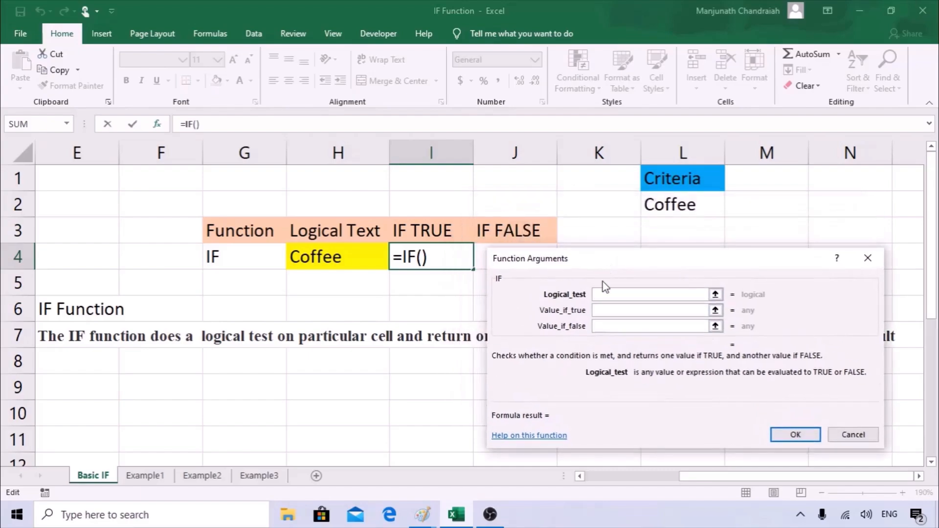
click(353, 256)
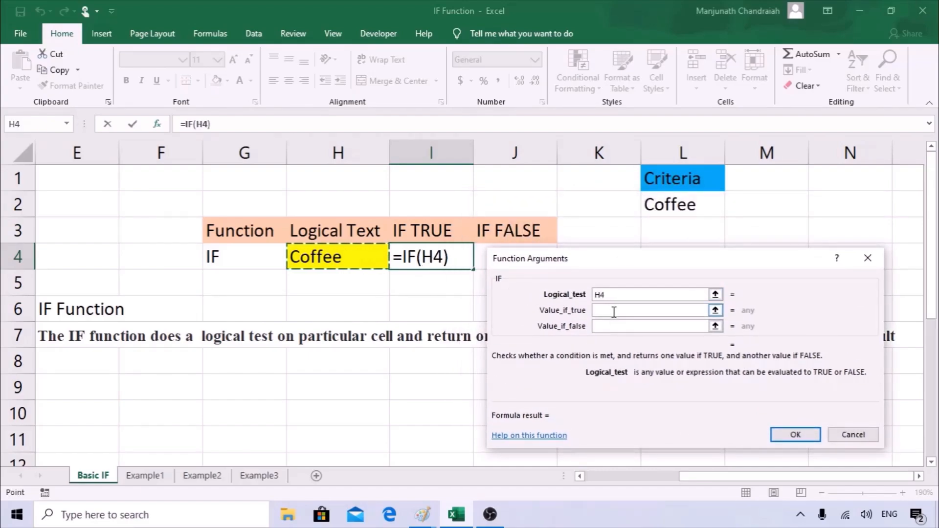
click(624, 296)
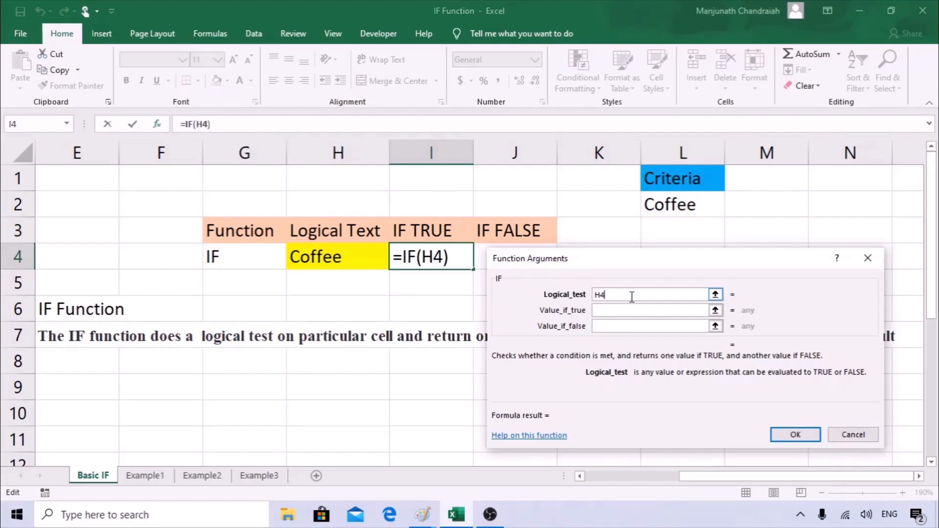
text(-)
key(BackSpace)
text(="Tea)
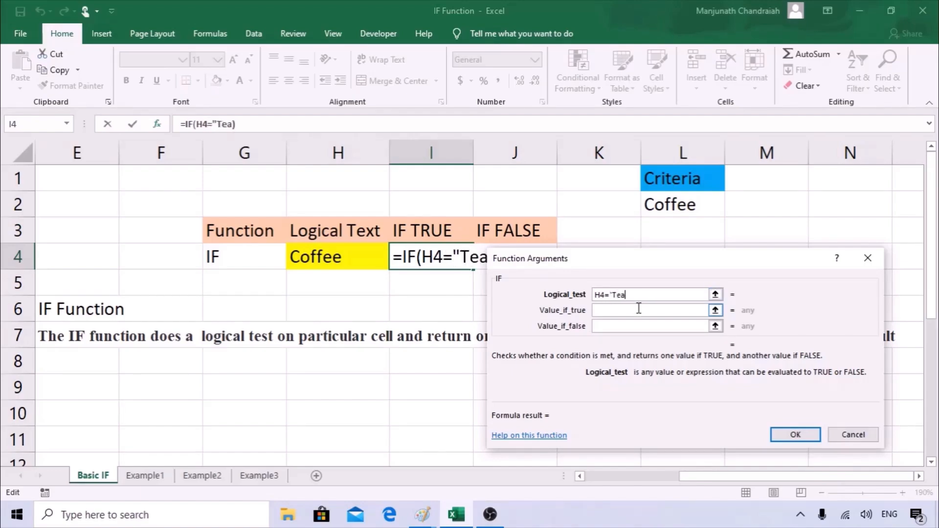
text(")
Set the results to "True" and "False" and confirm the formula.
click(638, 310)
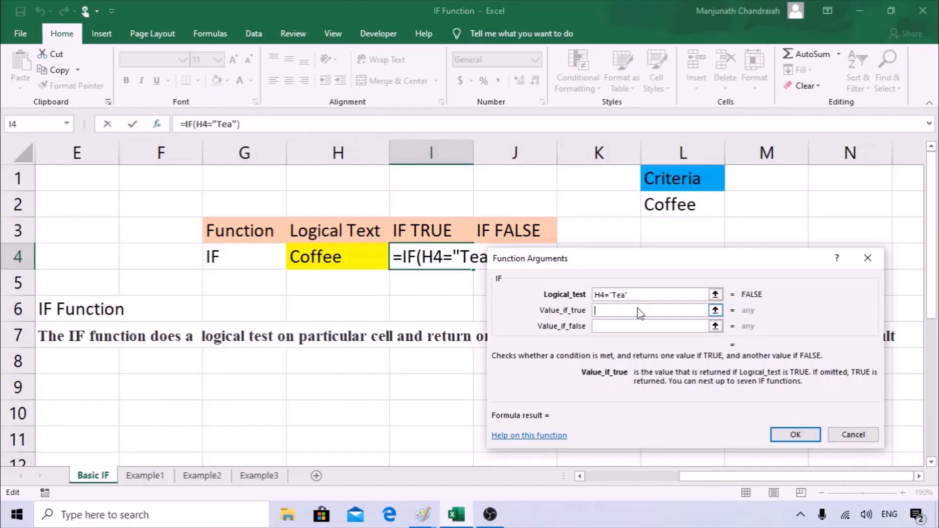
text(T)
key(BackSpace)
text("True")
key(Tab)
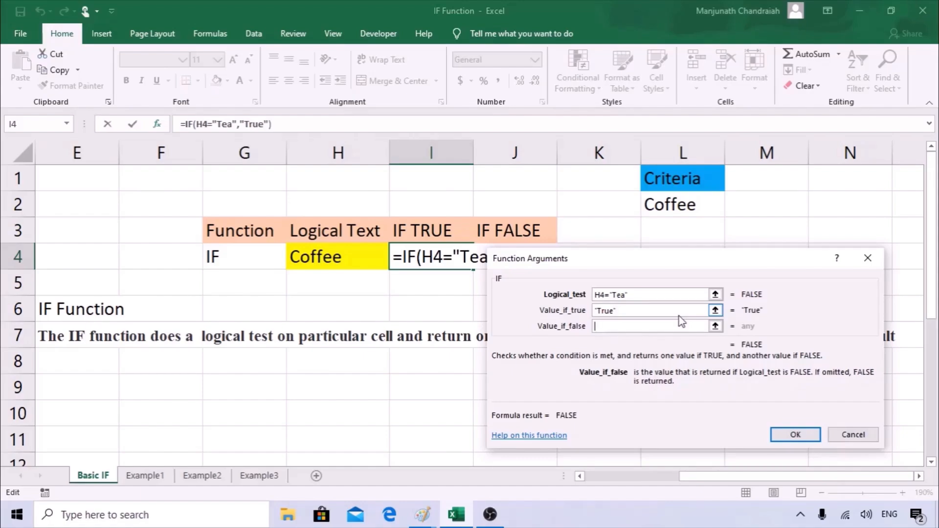
text("FAL)
key(BackSpace)
key(BackSpace)
text(alse")
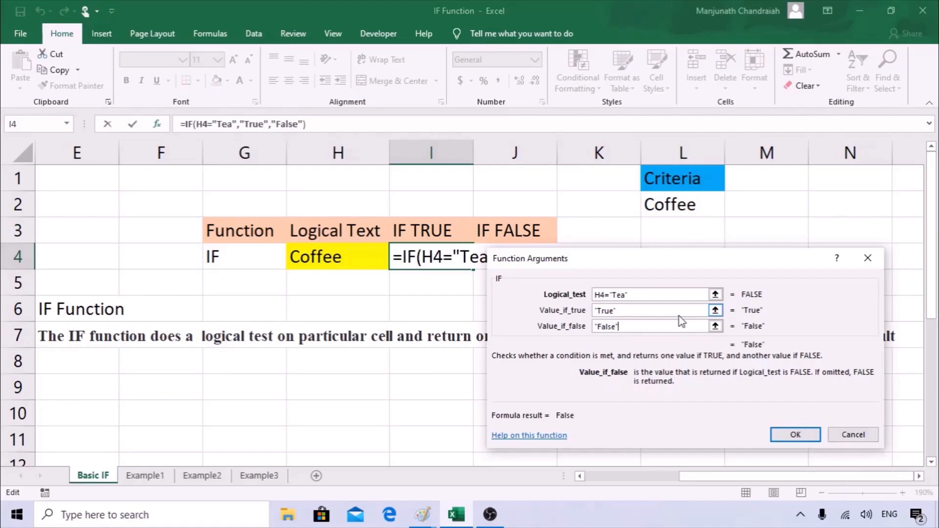
click(793, 434)
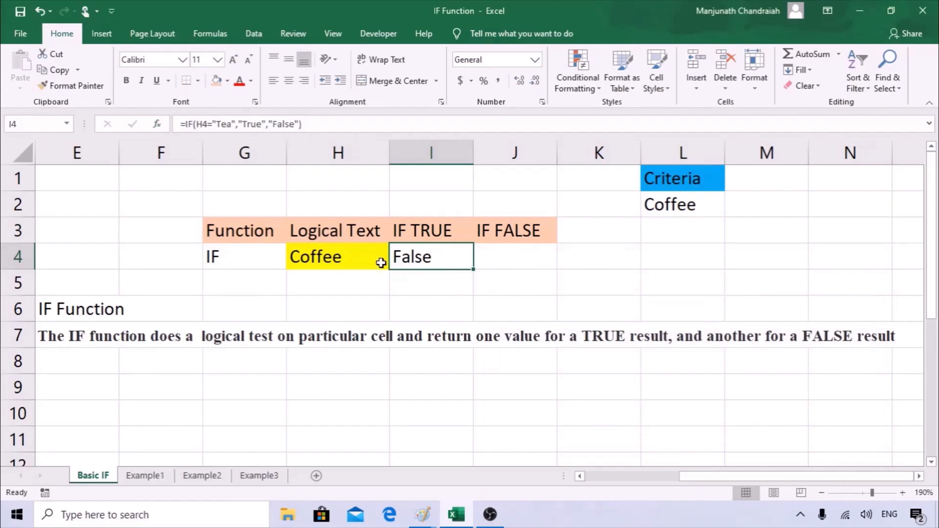
Review the Tea test in I4's formula, then type Tea into H4.
click(232, 123)
double_click(223, 124)
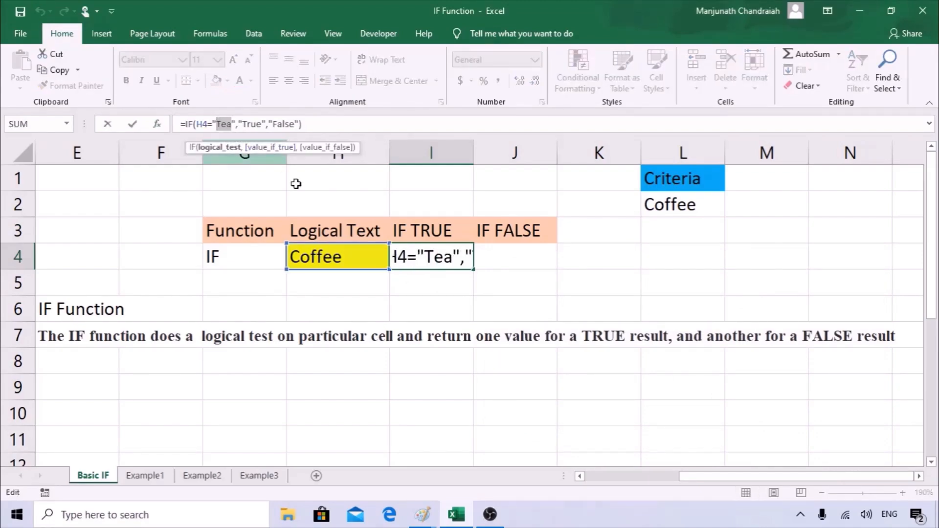
click(350, 264)
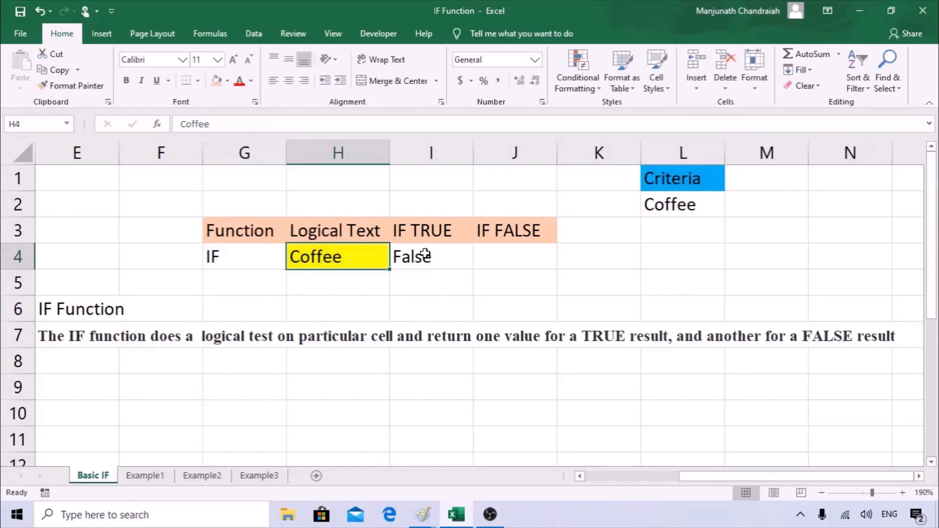
text(Tea)
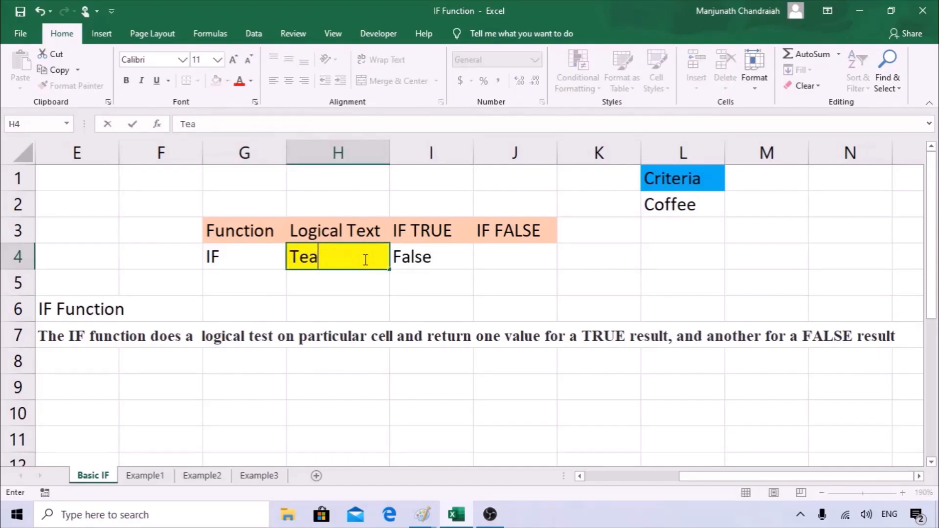
key(Tab)
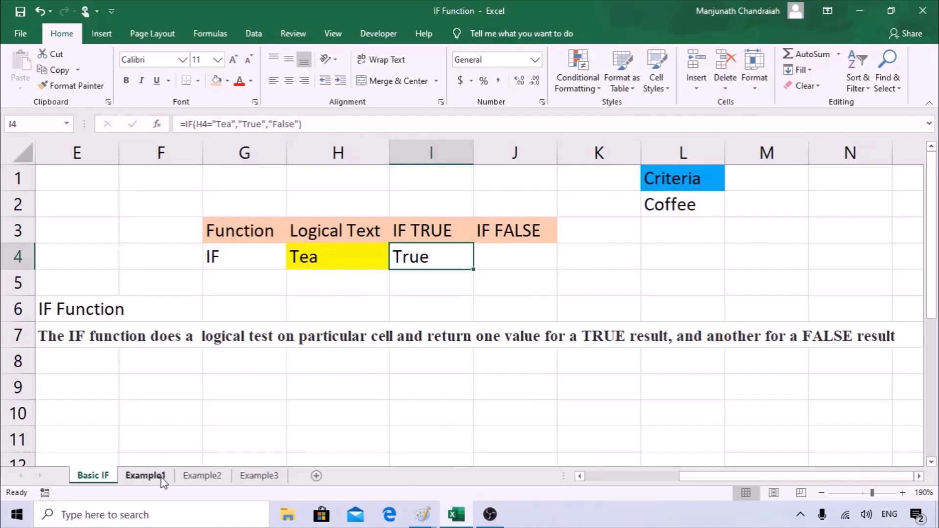
Go to Example1 and highlight the Name, Score and Result columns and the 35 Passing Score criterion.
click(146, 475)
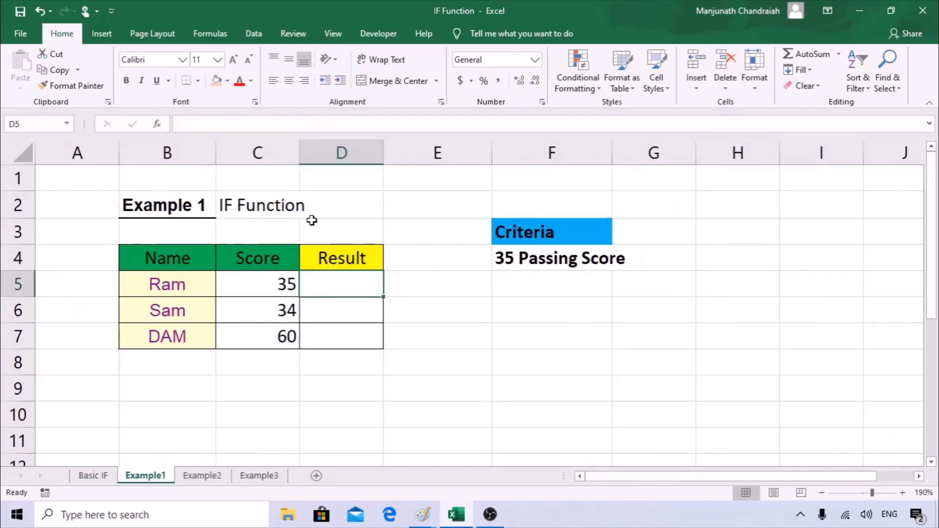
drag(171, 257, 181, 341)
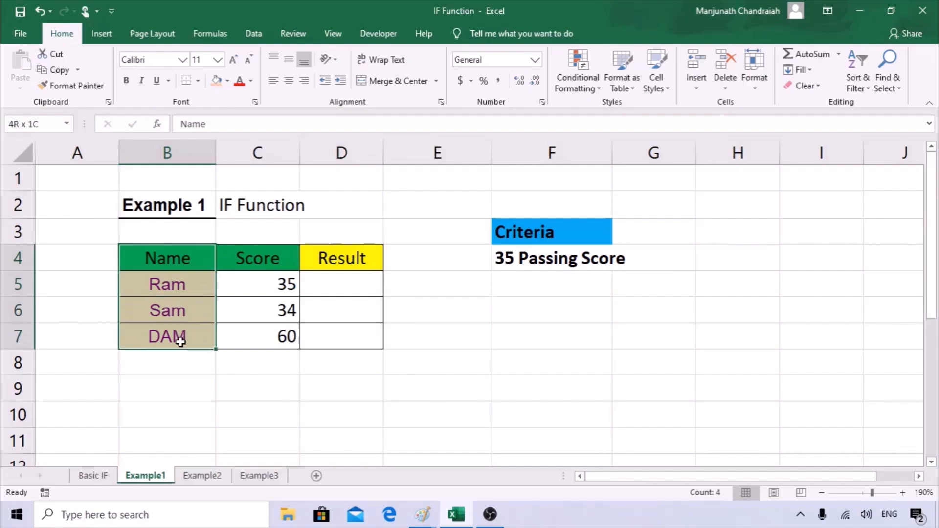
drag(266, 257, 269, 331)
drag(332, 259, 336, 336)
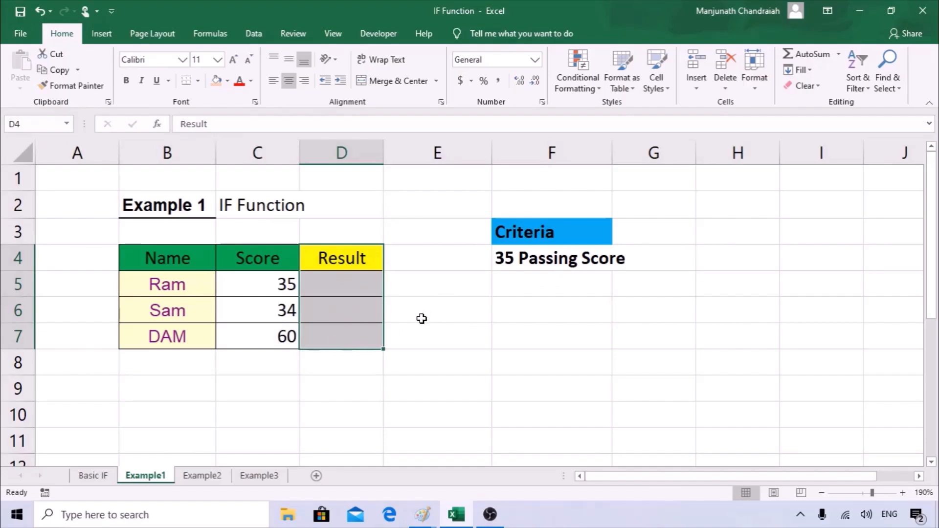
click(560, 237)
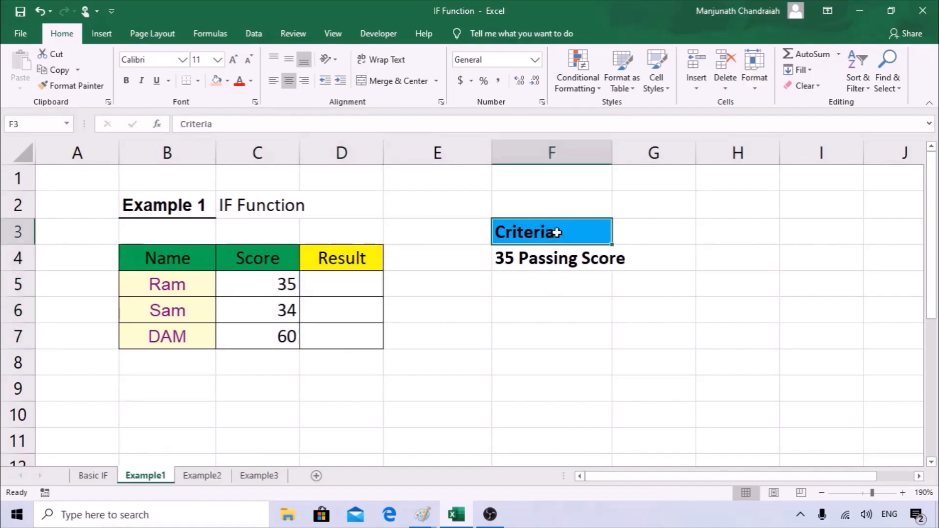
click(520, 256)
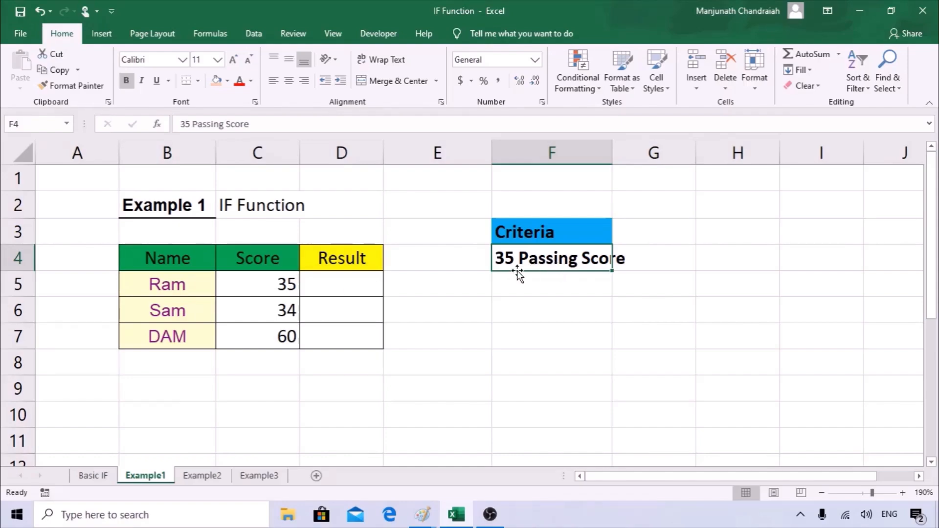
click(323, 288)
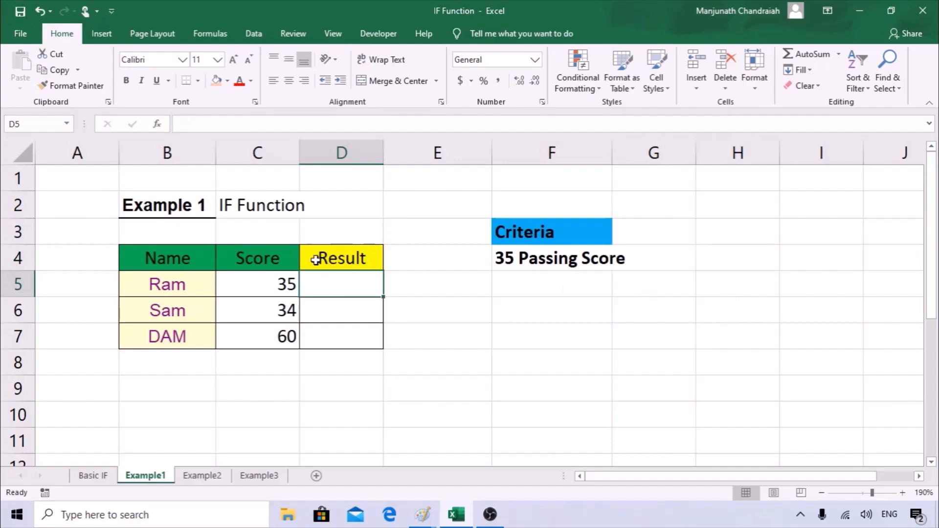
drag(271, 278, 264, 333)
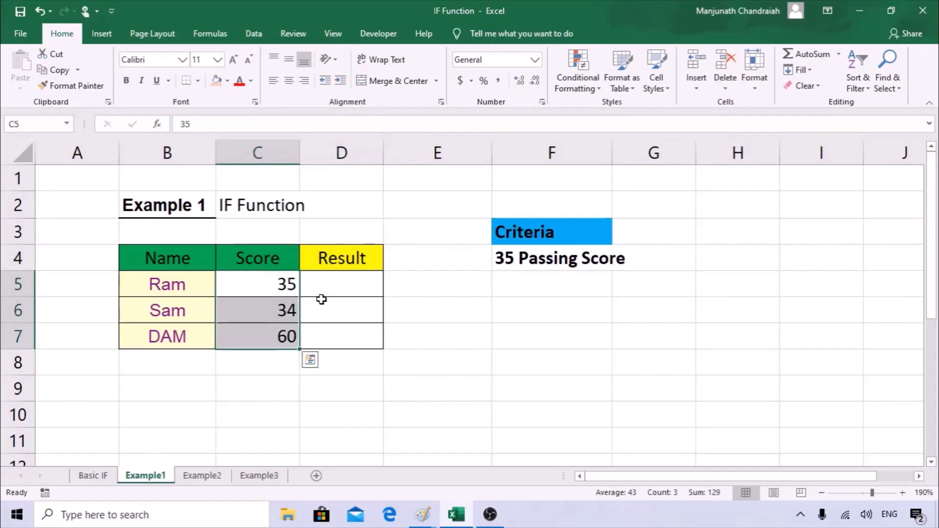
click(335, 284)
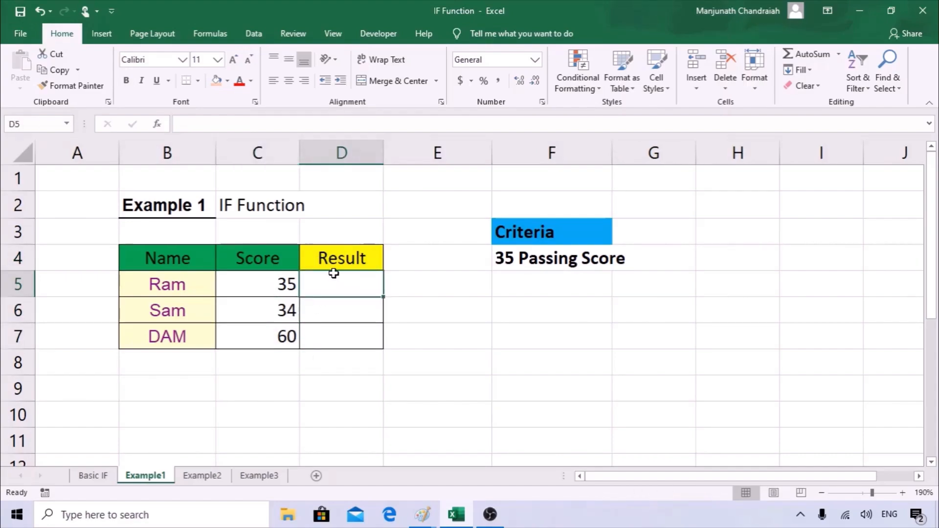
Build =IF(C5>=35,"Pass","Failed") in D5 using the Function Arguments dialog.
text(=IF()
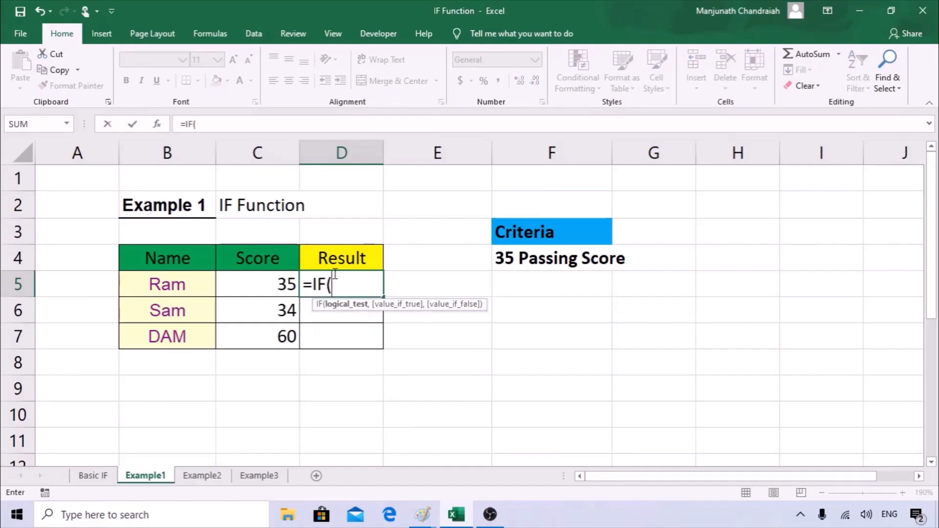
click(162, 126)
drag(551, 264, 485, 293)
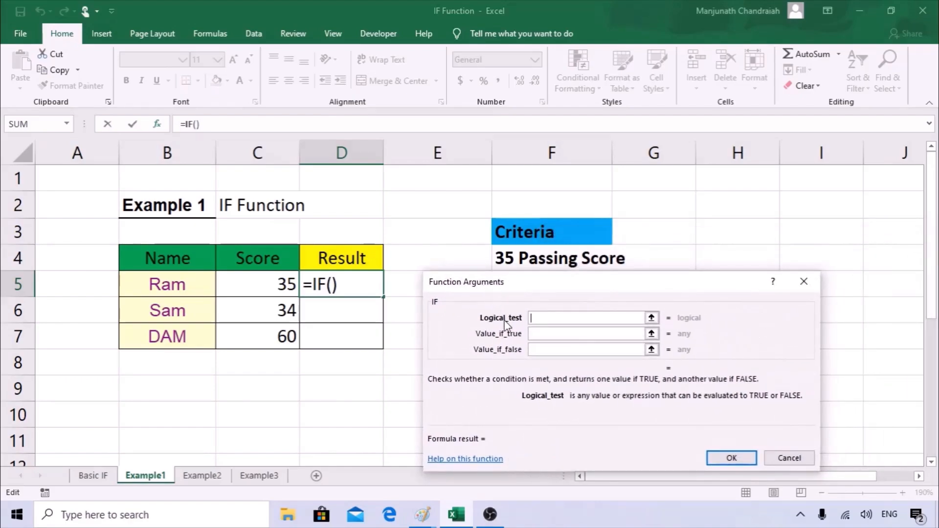
click(275, 281)
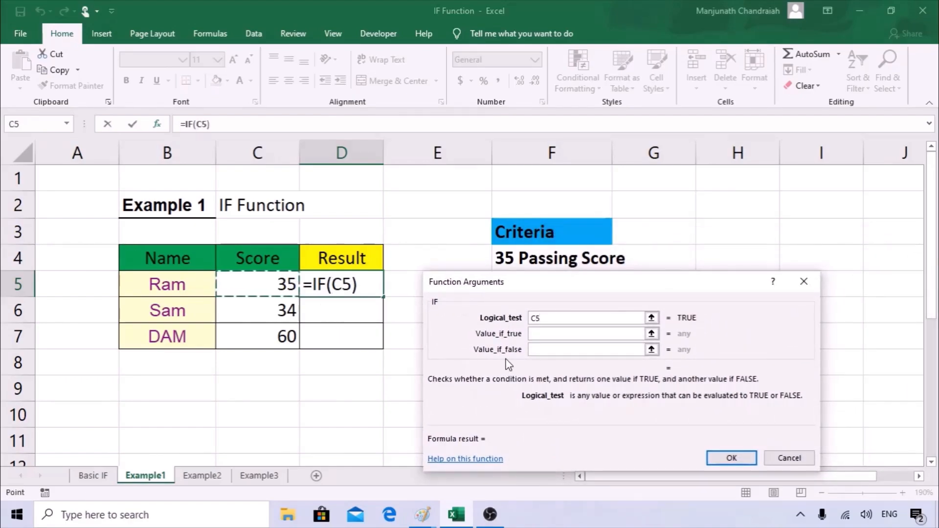
click(568, 319)
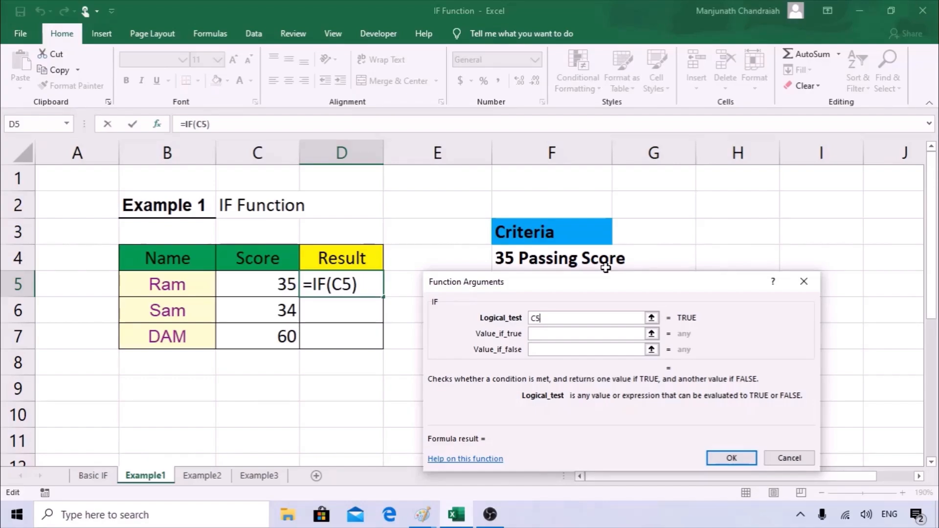
text(>=)
text(35)
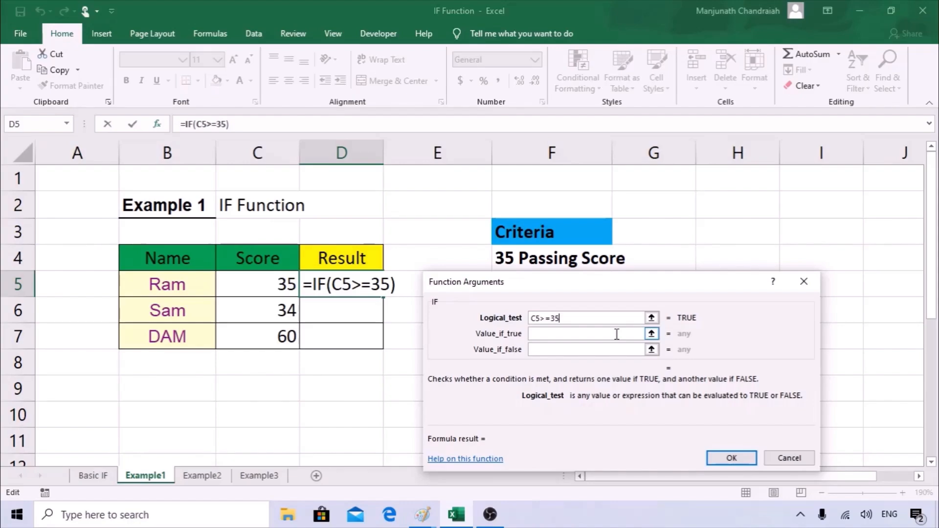
click(534, 335)
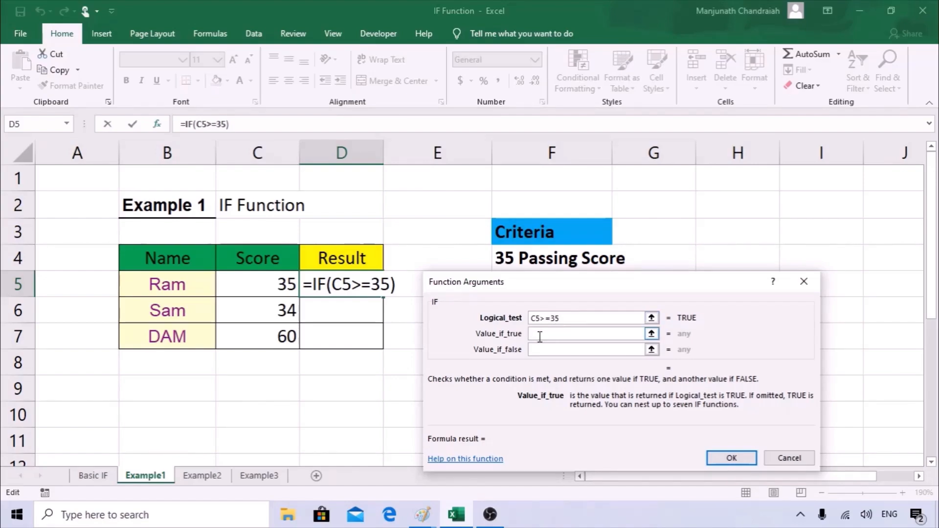
text("Pass")
key(Tab)
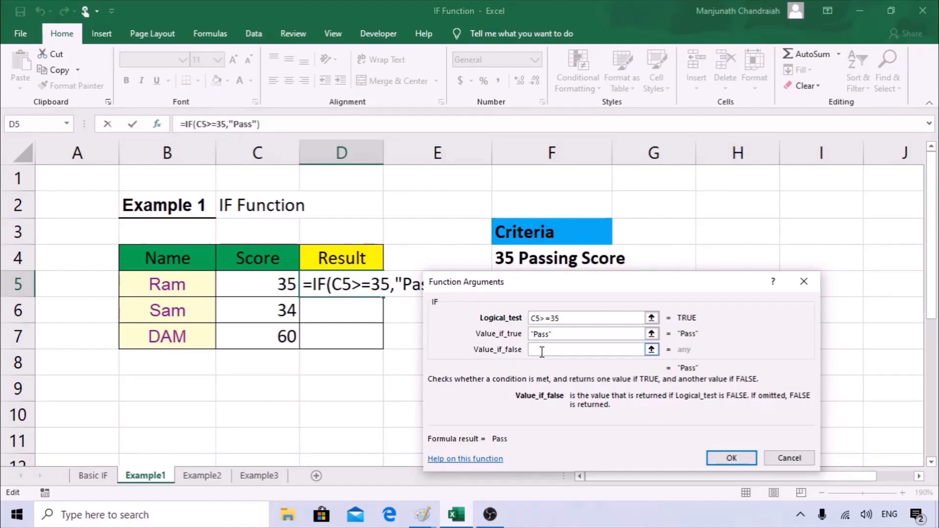
text("Failed")
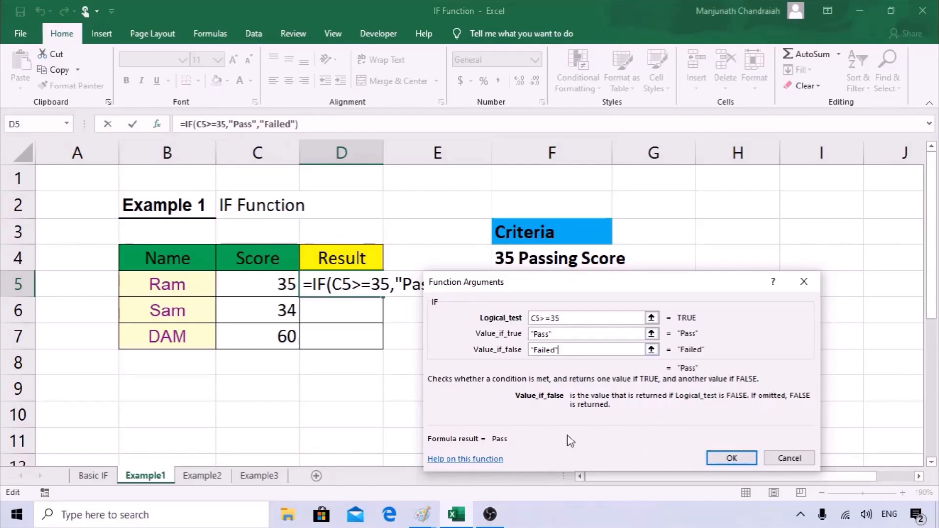
click(728, 458)
Fill the Pass/Failed formula down to D7 and change C6's score to 37.
drag(383, 298, 376, 344)
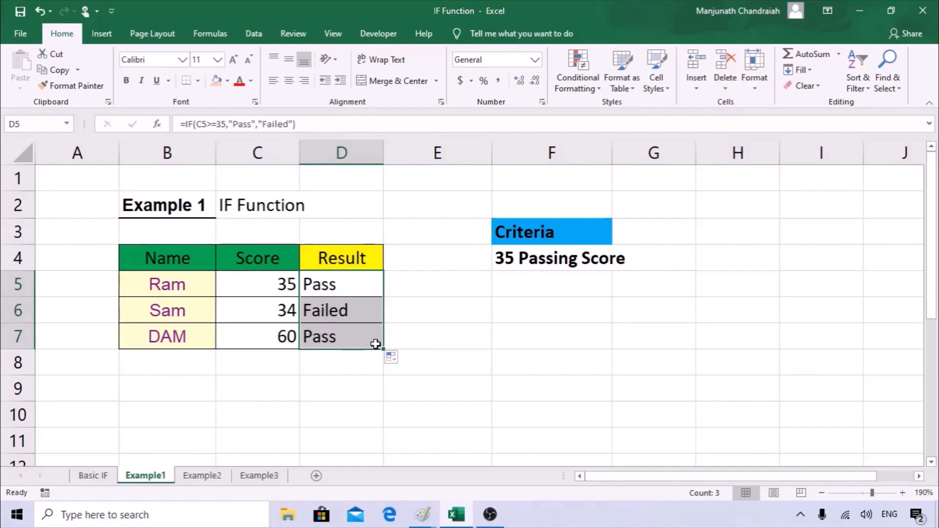
click(273, 318)
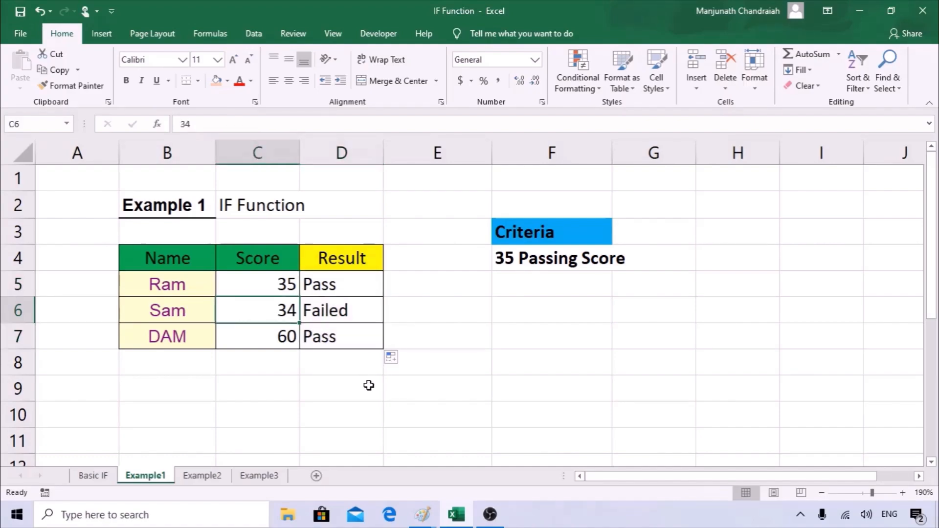
text(2)
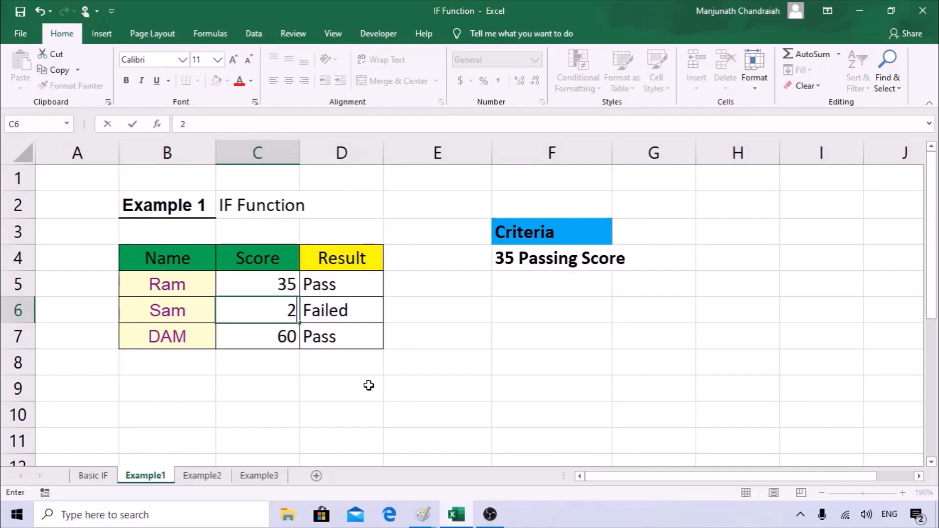
key(BackSpace)
text(37)
key(Return)
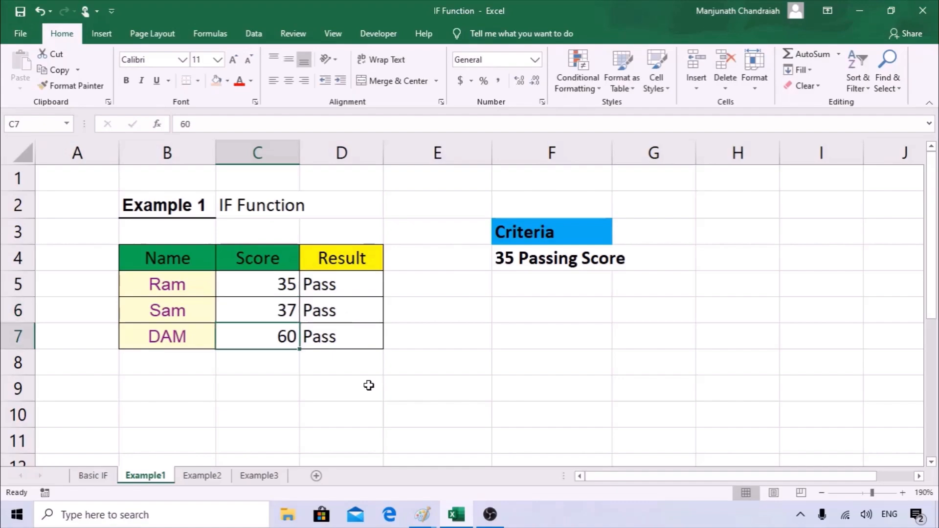
Review the copied results against the 35 criterion, then move to the Example2 sheet.
click(353, 319)
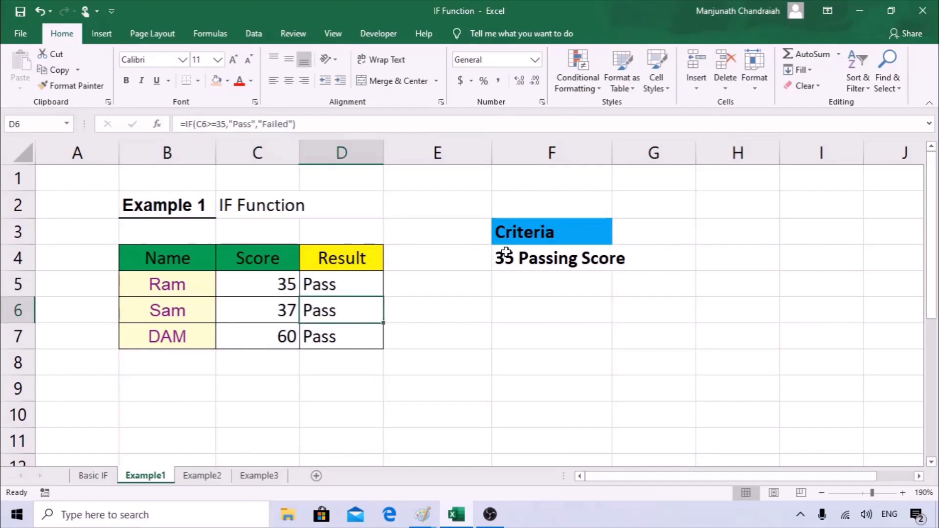
click(514, 237)
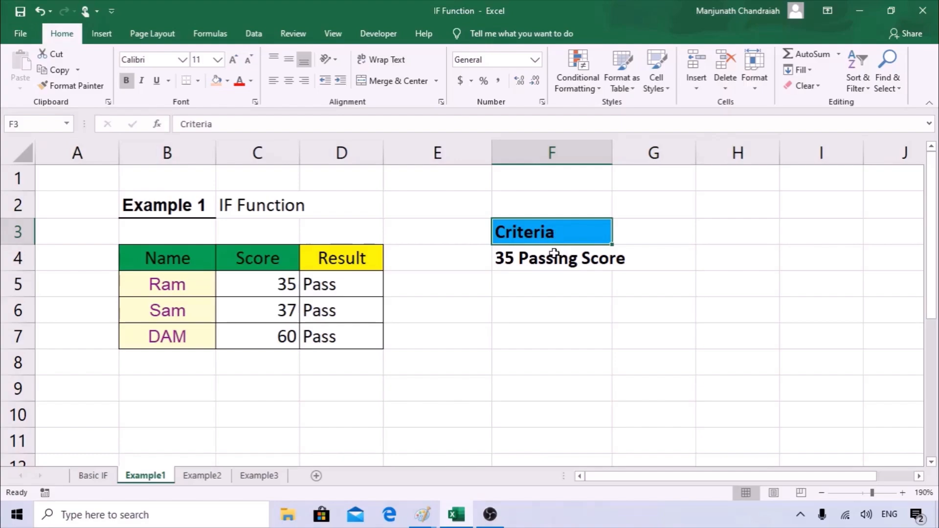
drag(554, 243, 554, 264)
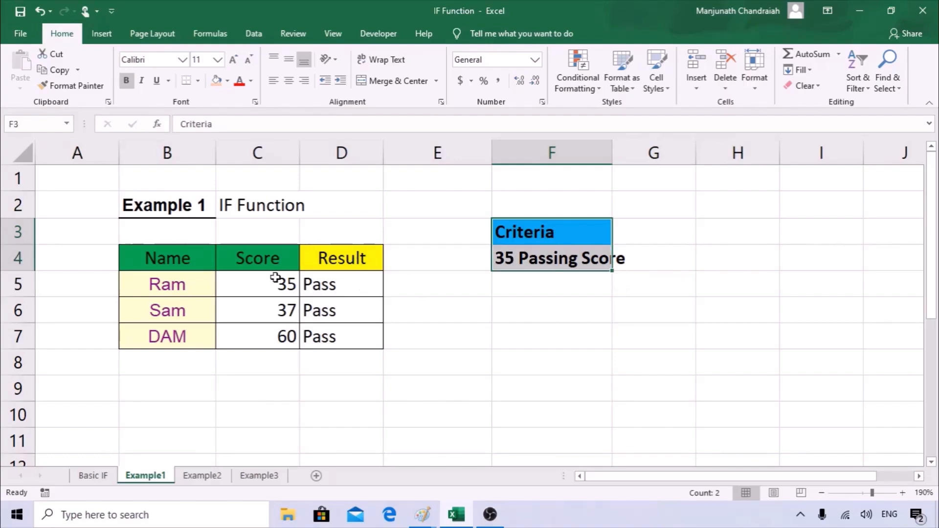
click(338, 288)
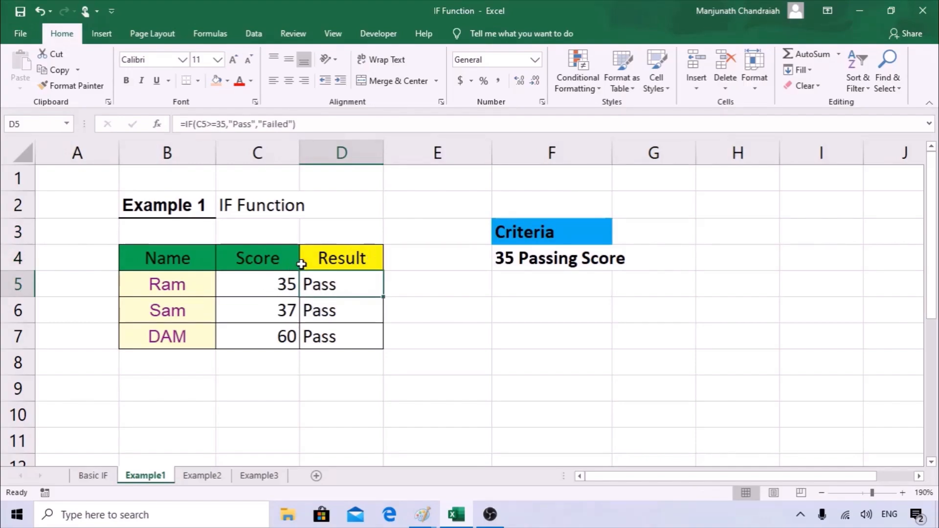
drag(281, 283, 280, 338)
drag(358, 287, 356, 372)
drag(275, 360, 281, 432)
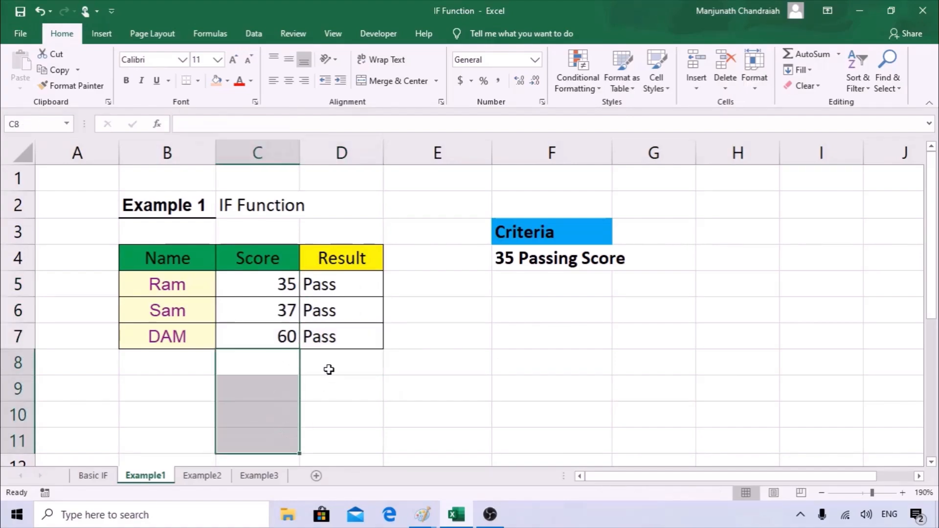
click(336, 333)
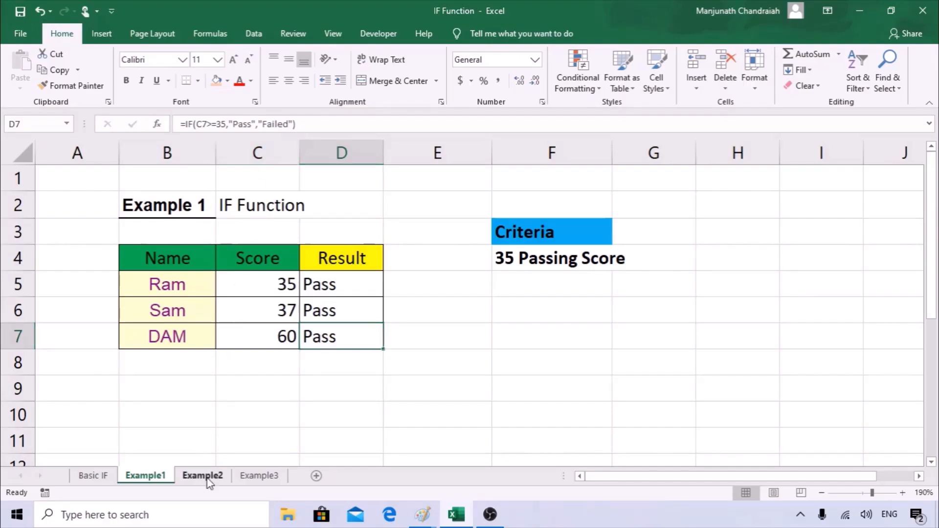
click(223, 478)
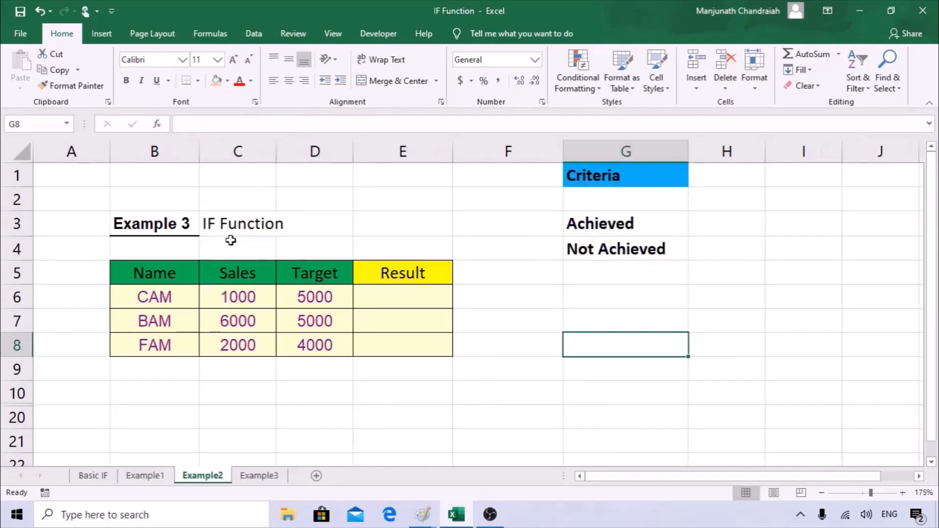
Change the B3 title from Example 3 to Example 2.
click(190, 223)
double_click(190, 223)
key(BackSpace)
text(2)
key(Return)
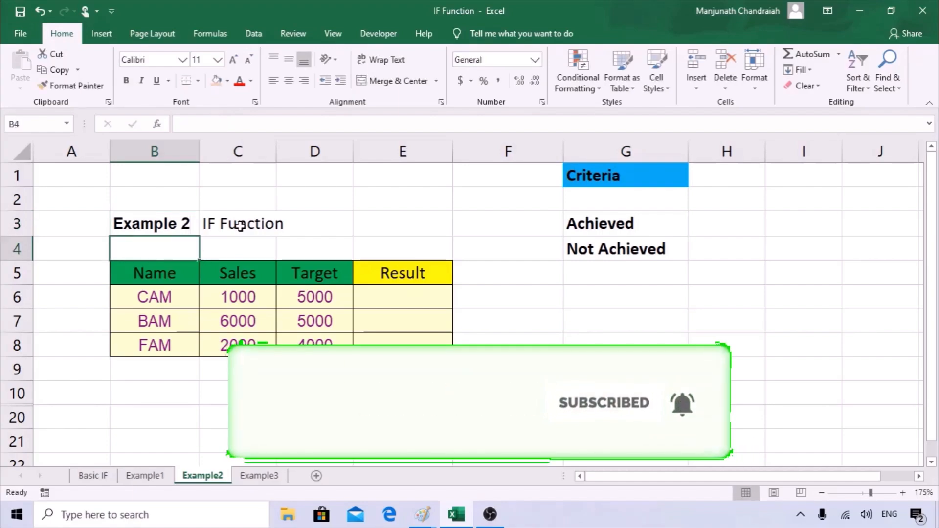
Review the Name and Sales columns, including the sales of 1000, 6000 and 2000.
drag(176, 296, 174, 343)
drag(230, 273, 241, 345)
drag(317, 278, 323, 346)
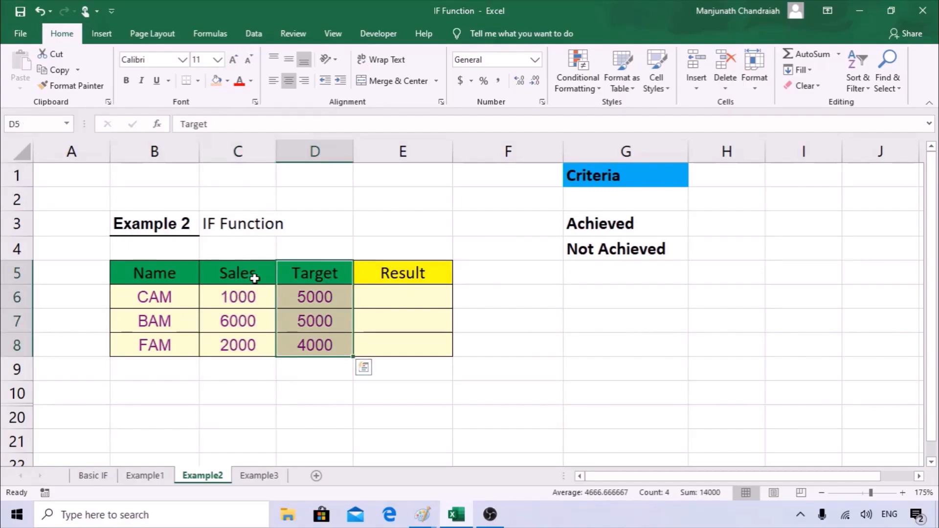
drag(169, 273, 178, 341)
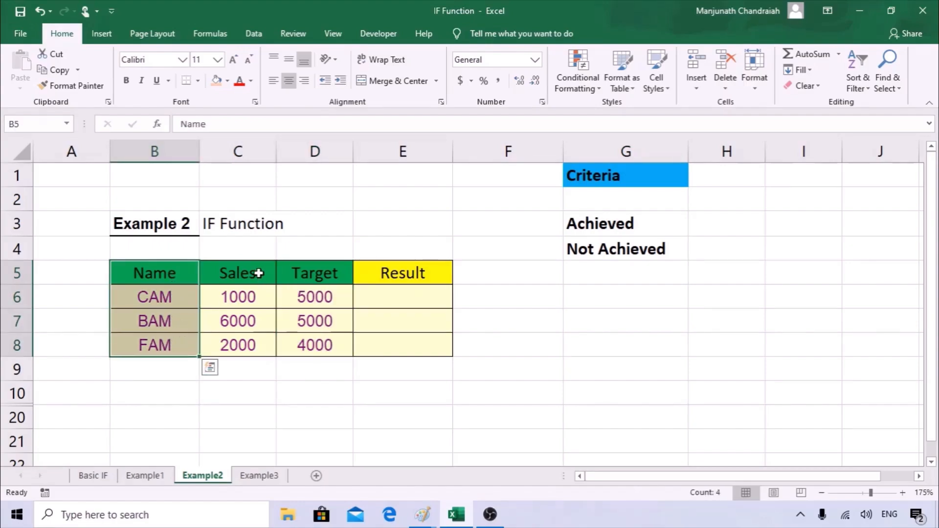
drag(259, 274, 255, 303)
click(255, 304)
click(246, 321)
click(246, 347)
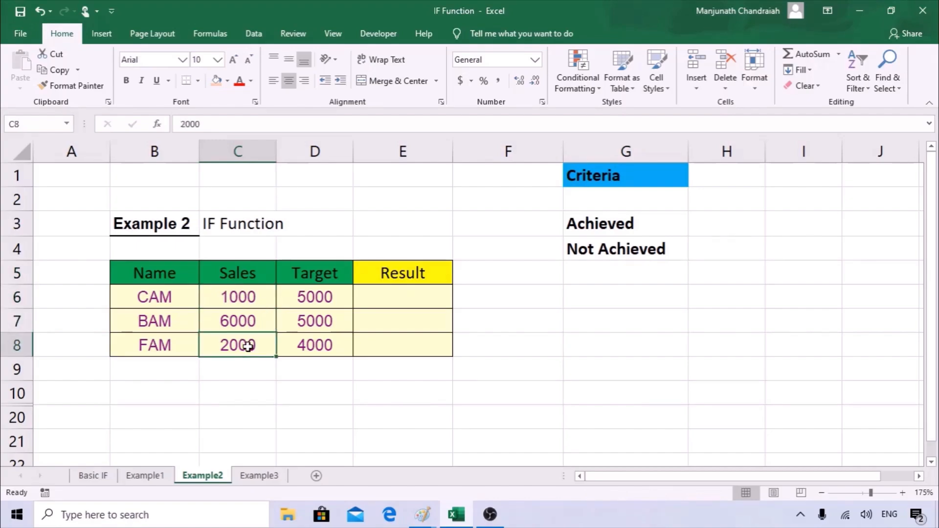
Review the Target values, the Result cell E6 and the Achieved/Not Achieved criteria.
click(310, 277)
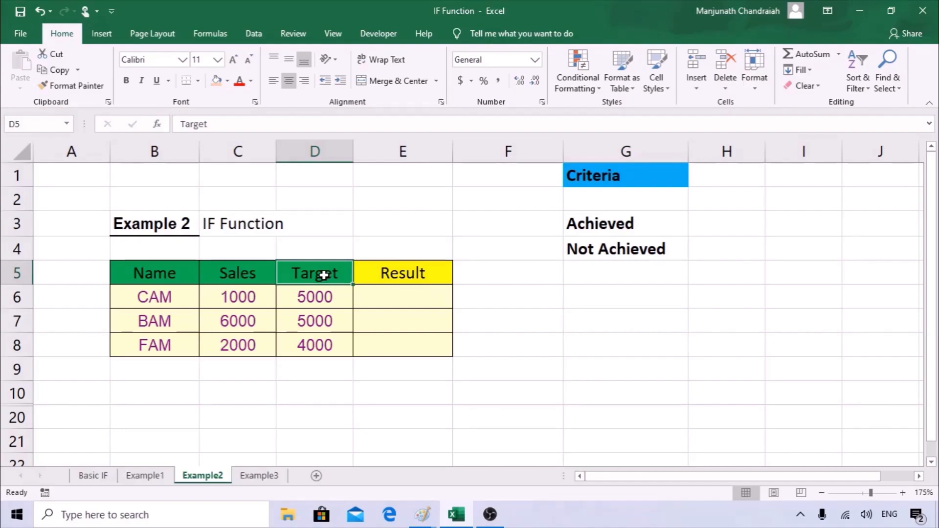
drag(332, 298, 333, 344)
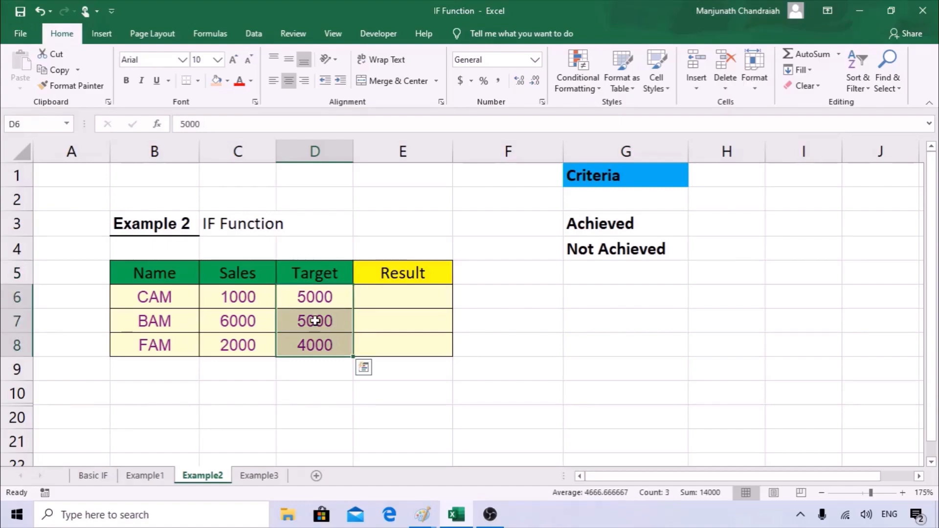
drag(253, 273, 252, 352)
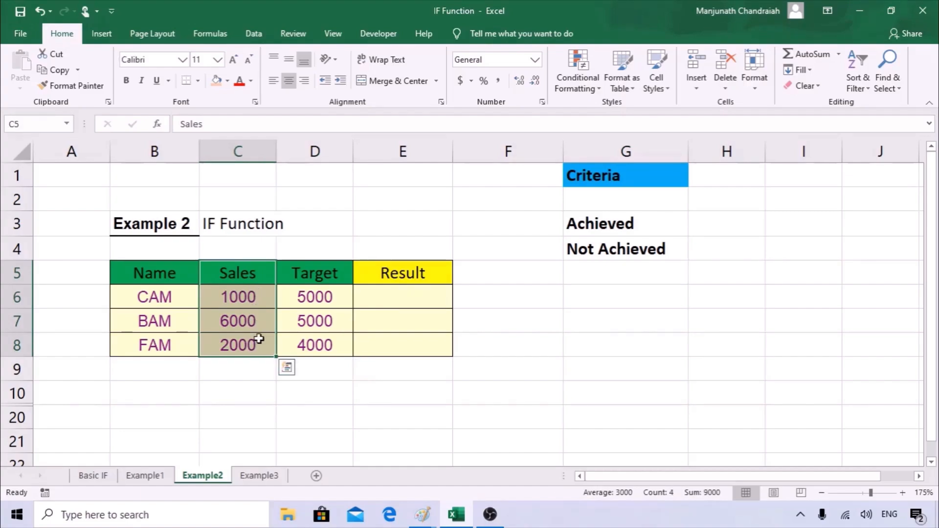
click(383, 297)
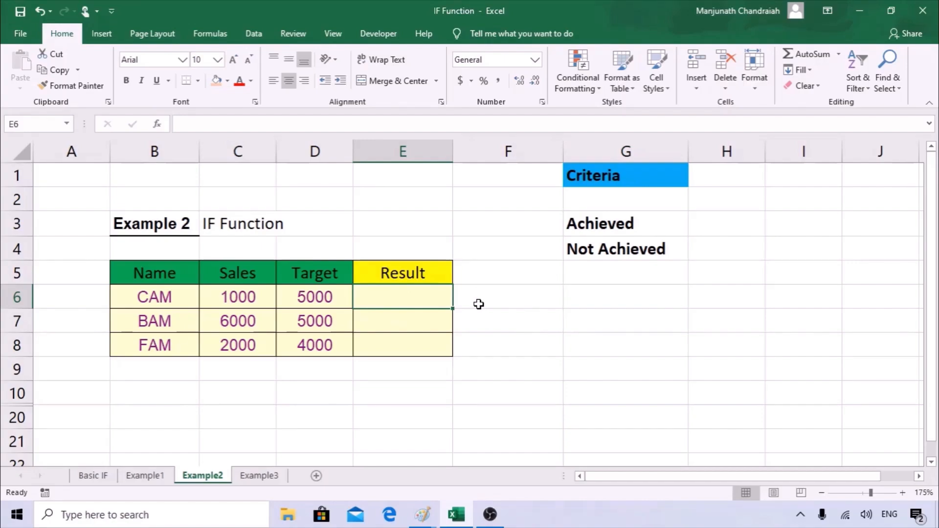
click(624, 221)
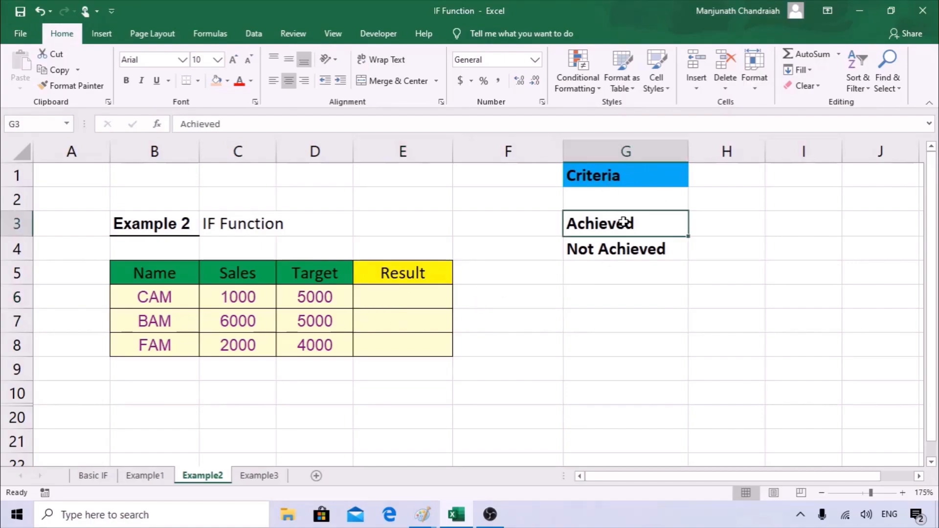
click(621, 250)
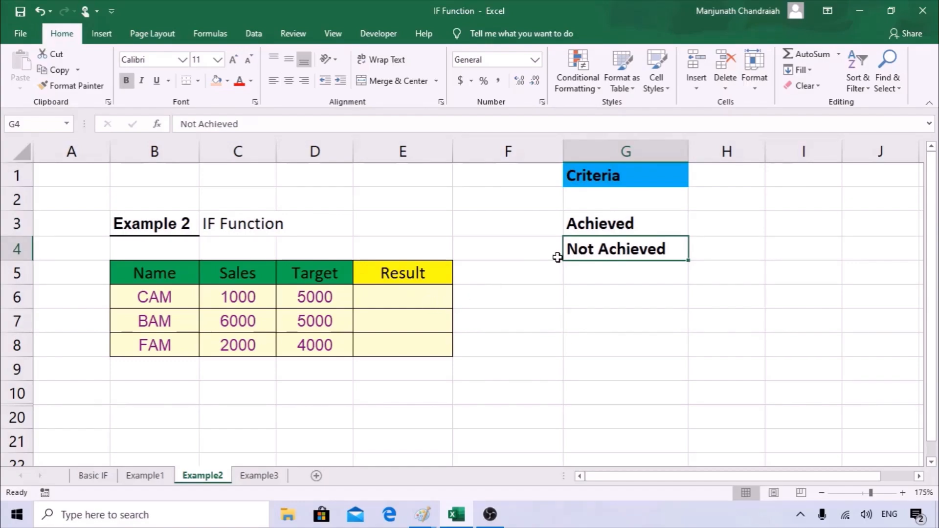
drag(604, 224, 608, 240)
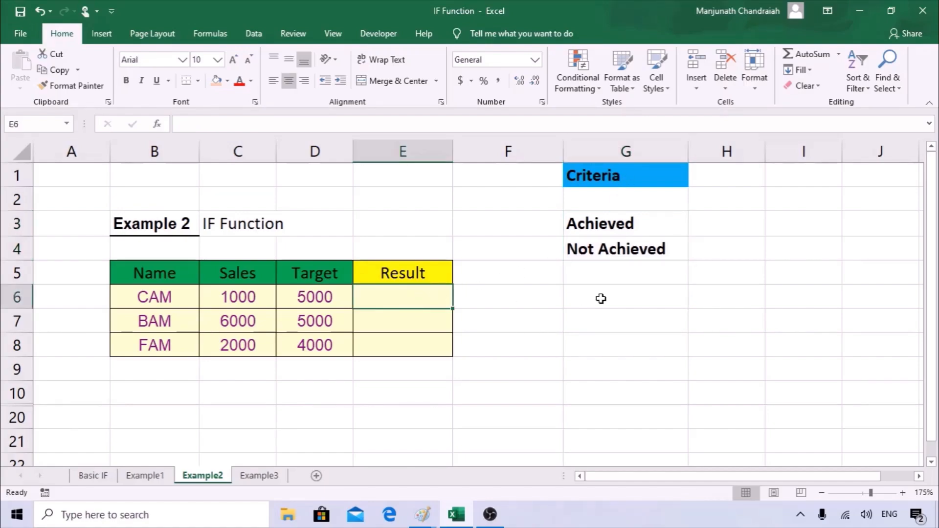
Start =IF( in E6 and open its Function Arguments dialog, moved clear of the table.
text(-)
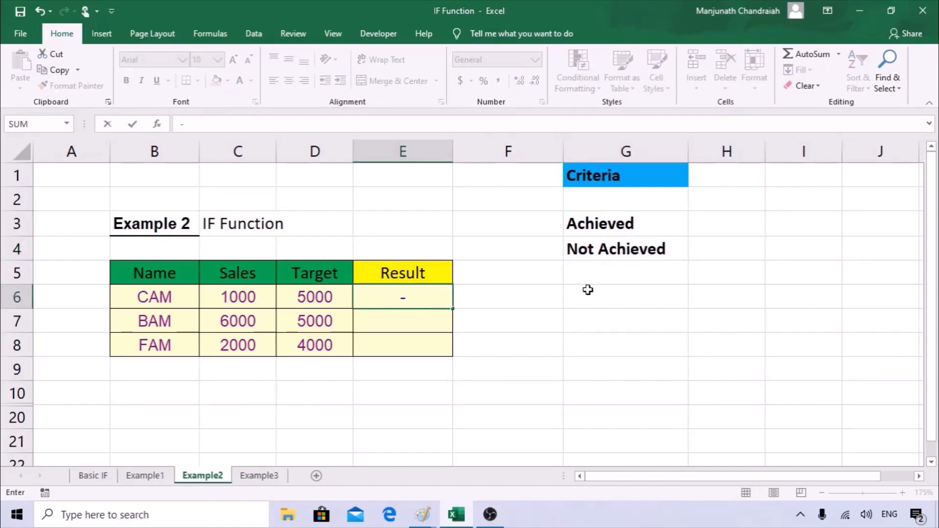
key(BackSpace)
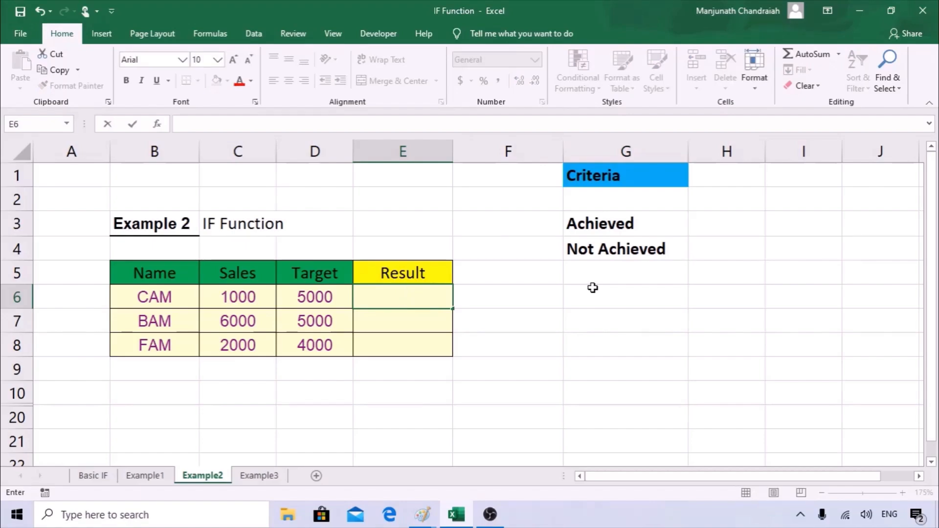
text(=if)
key(Tab)
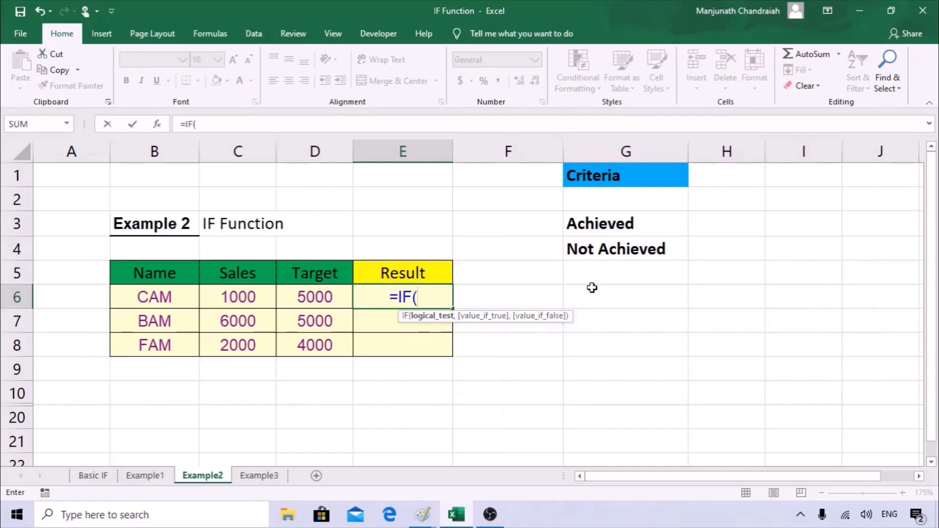
click(157, 124)
drag(528, 286, 561, 231)
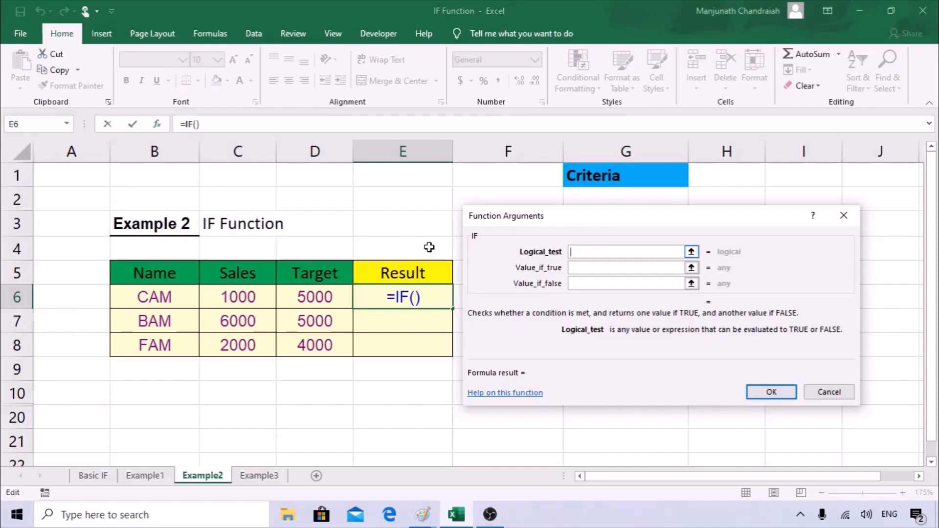
Set the IF Logical_test to C6>=D6, fixing a stray dot along the way.
click(228, 296)
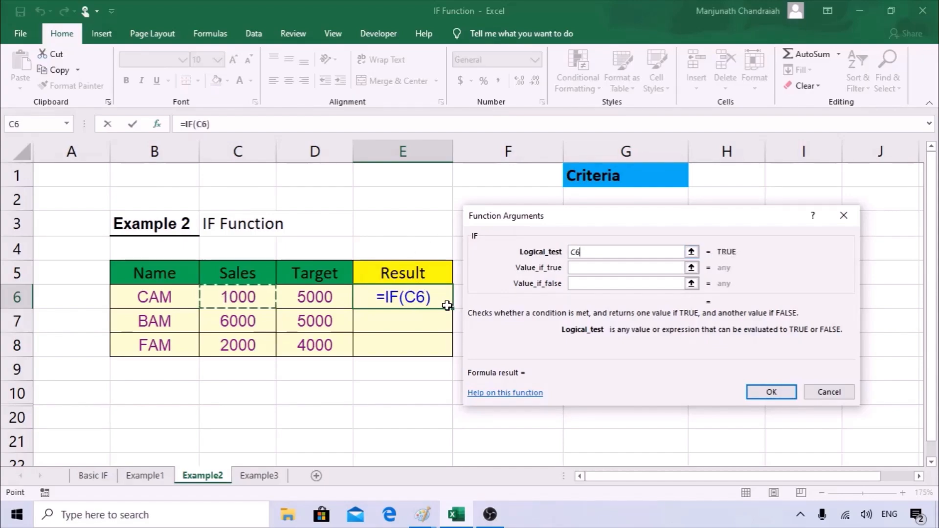
text(.)
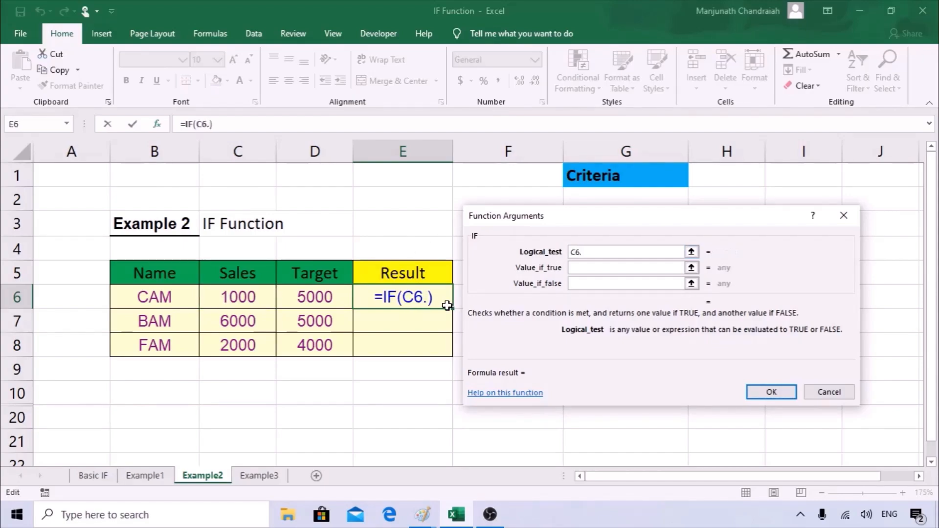
key(Return)
click(445, 330)
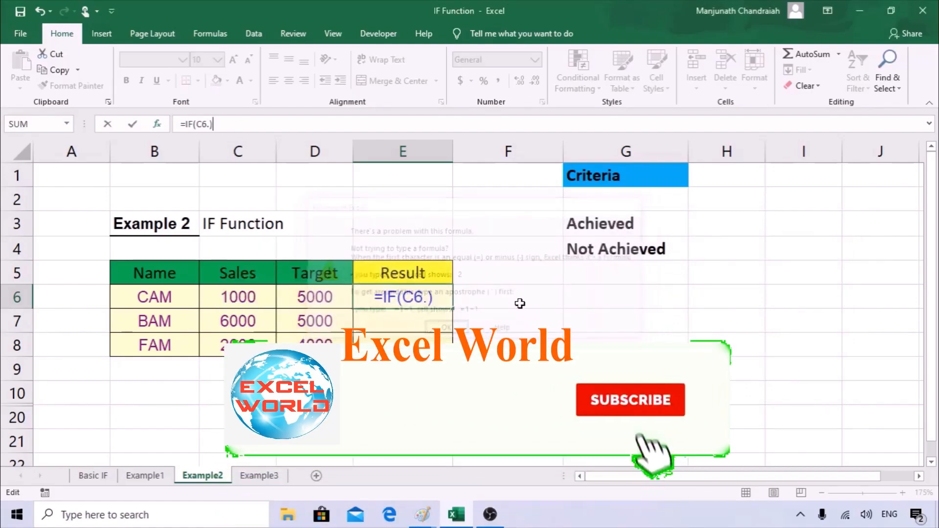
click(163, 127)
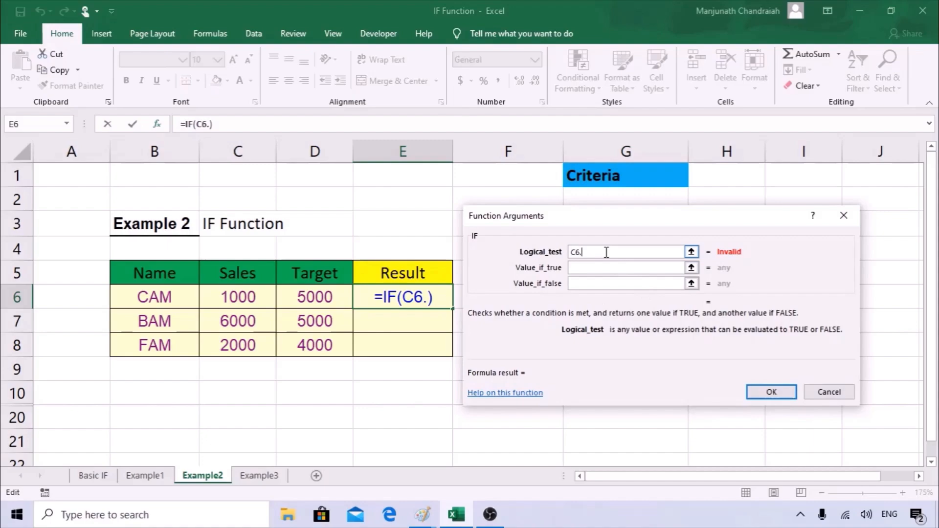
key(BackSpace)
text(>=)
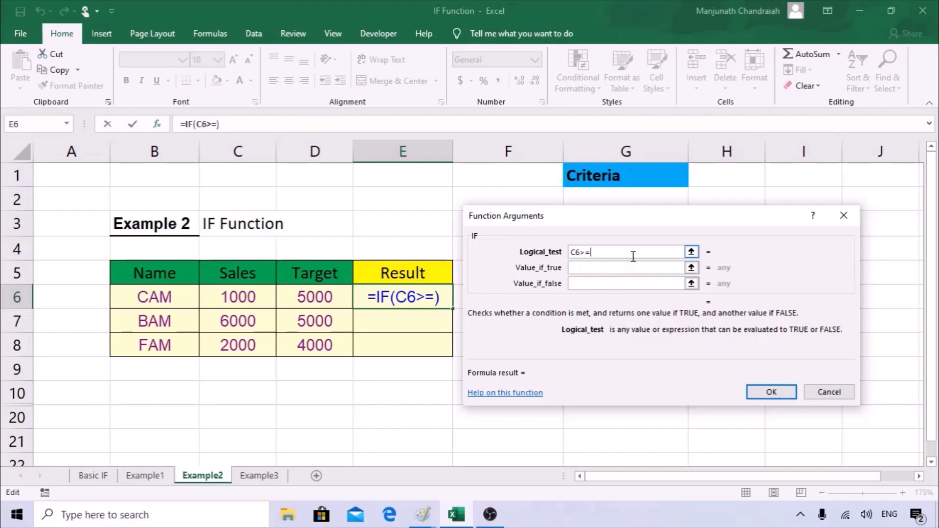
click(344, 298)
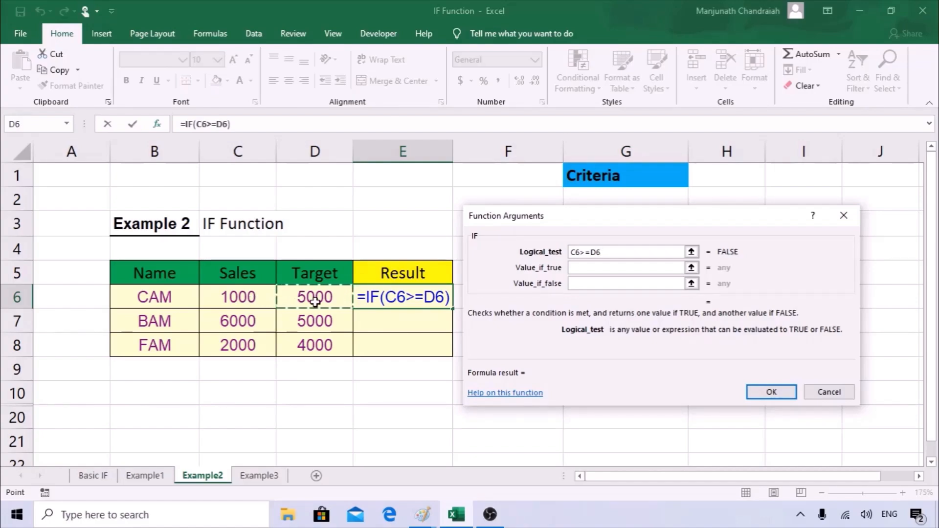
Set Value_if_true to "Achieved" and Value_if_false to "Not Achieved", then confirm.
click(597, 268)
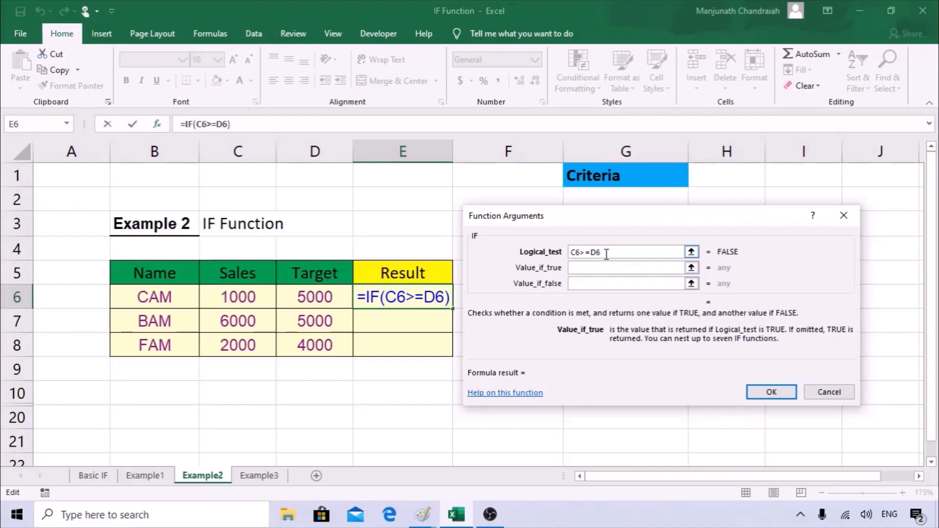
drag(626, 216, 617, 271)
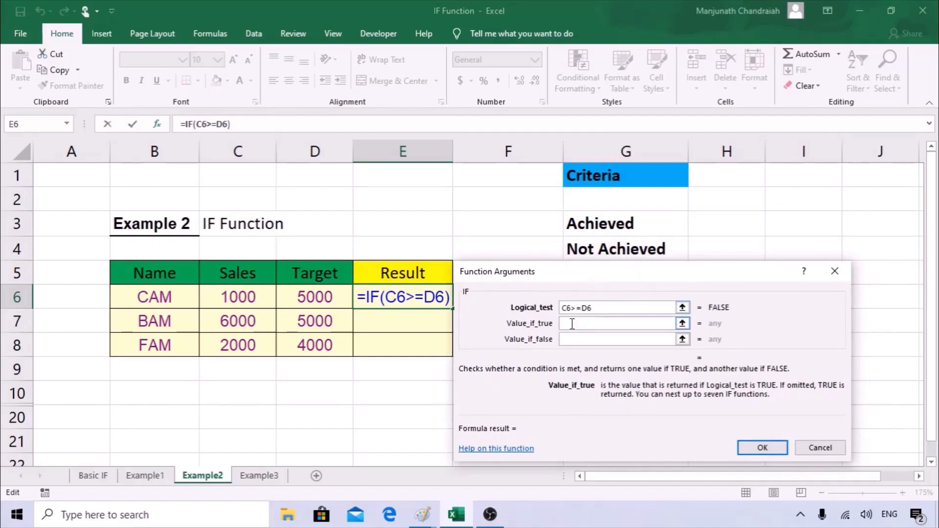
text("Achieved")
key(Tab)
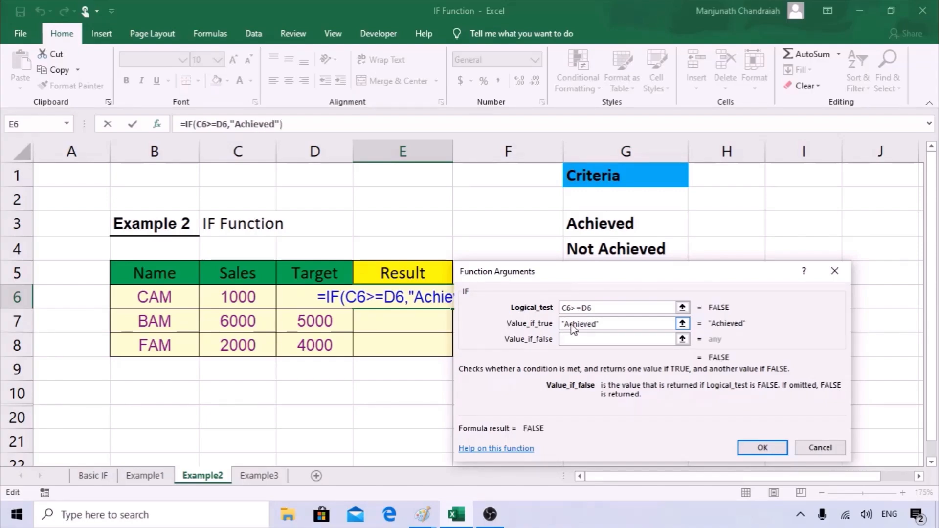
text("Not Achieved)
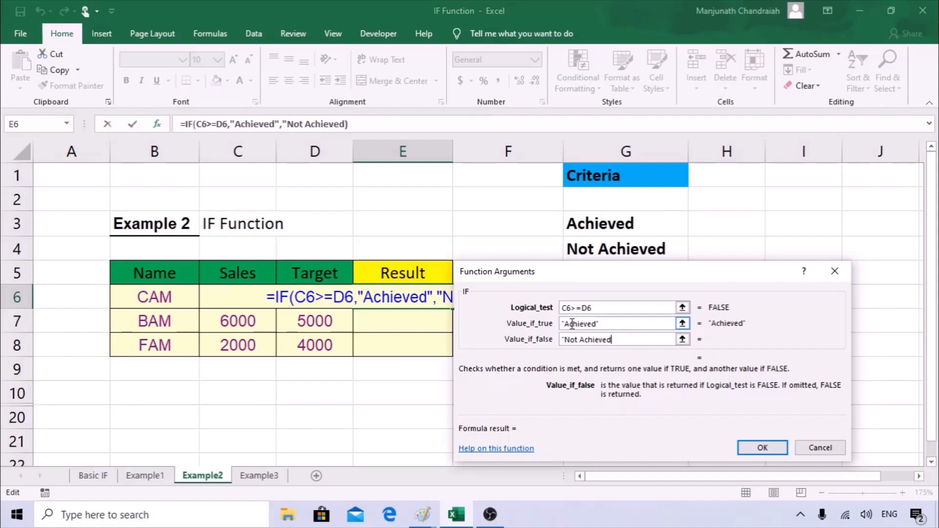
text(")
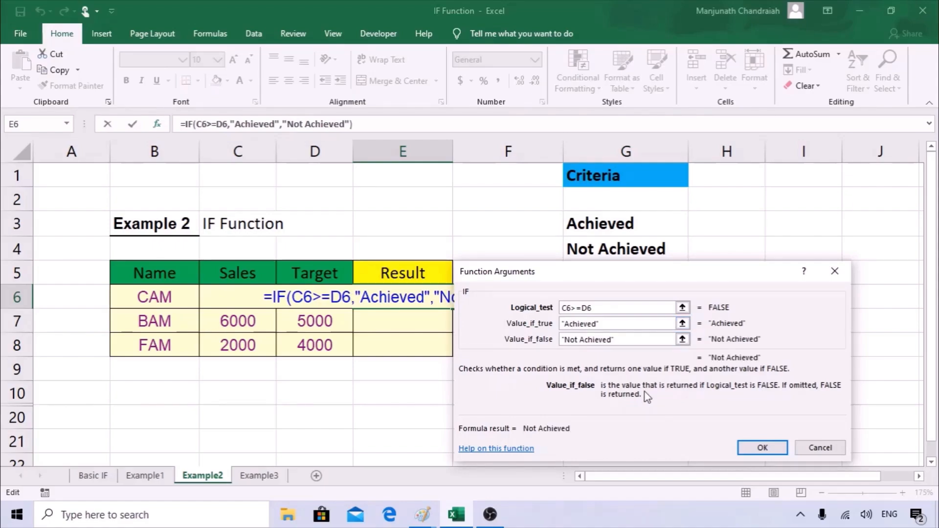
click(762, 446)
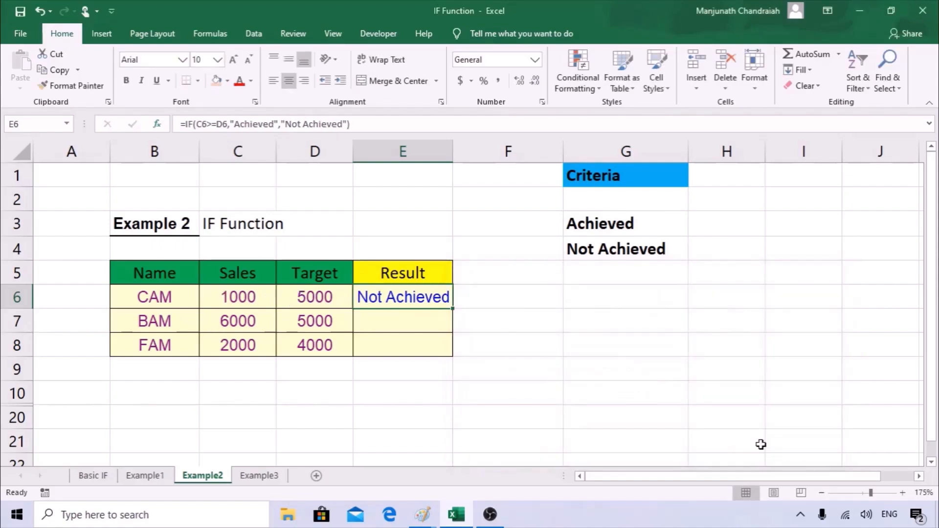
Fill E6's IF formula down to E8 and check each row's sales, target and result.
drag(453, 308, 450, 354)
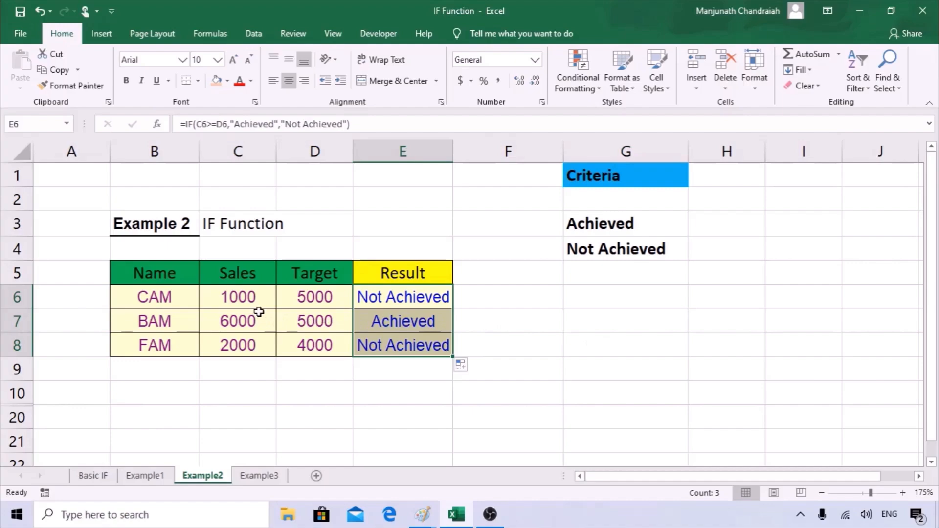
click(399, 302)
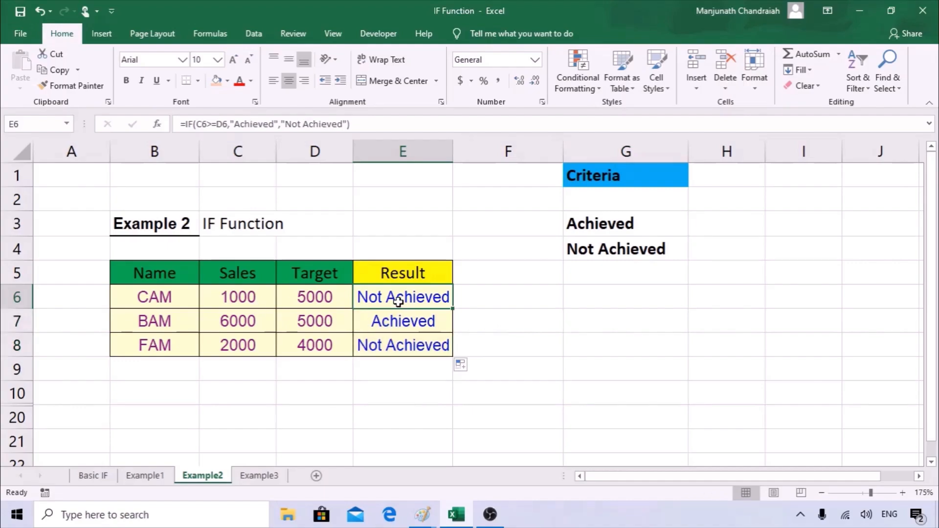
click(248, 301)
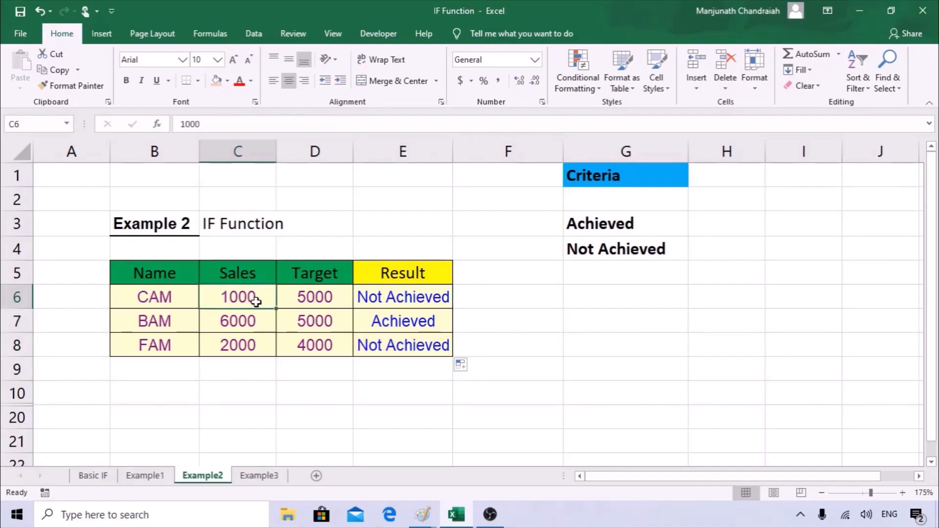
click(330, 298)
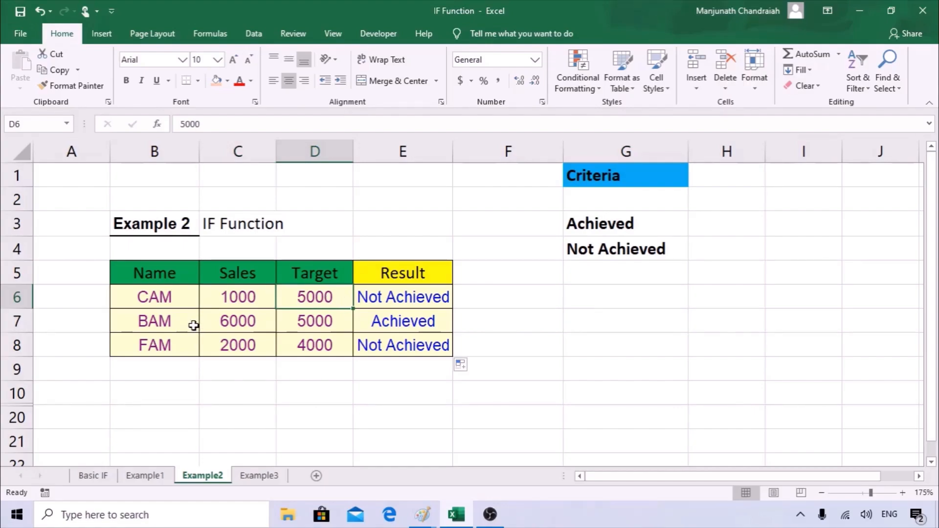
click(221, 326)
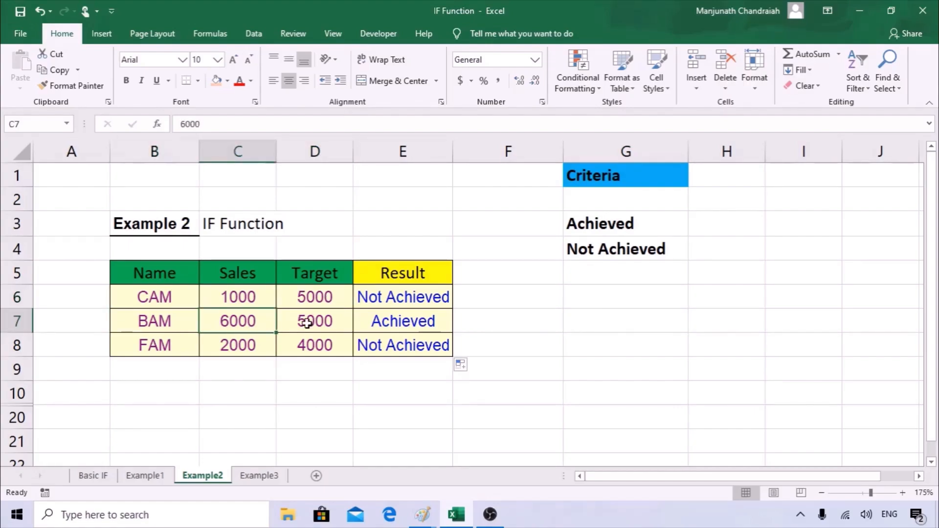
click(325, 321)
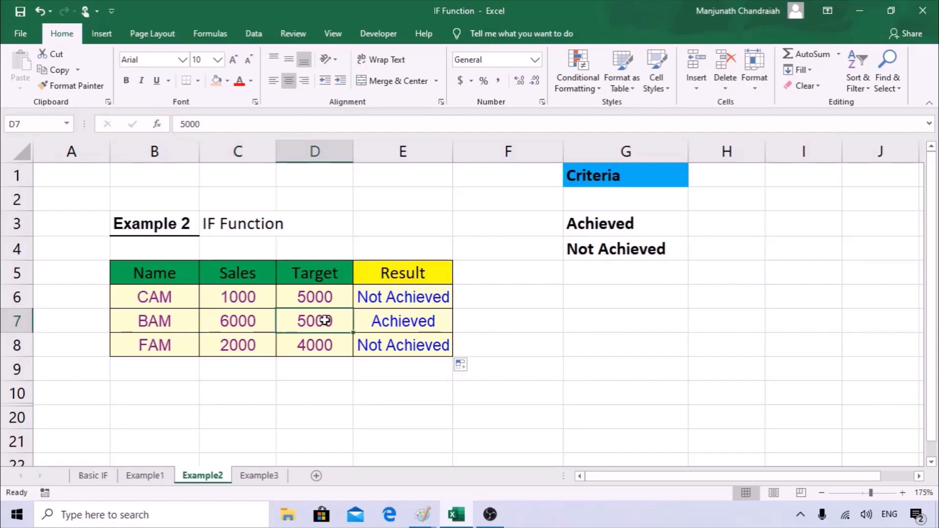
click(403, 323)
click(220, 348)
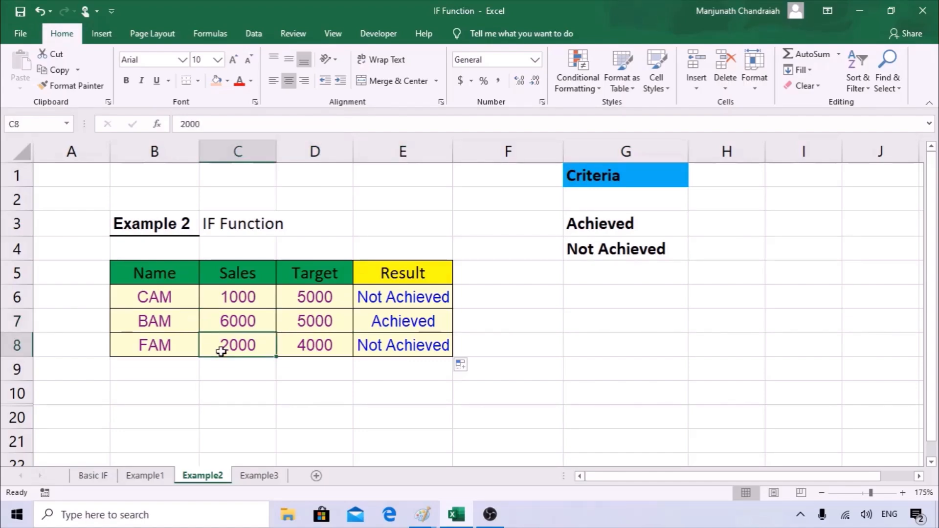
click(322, 347)
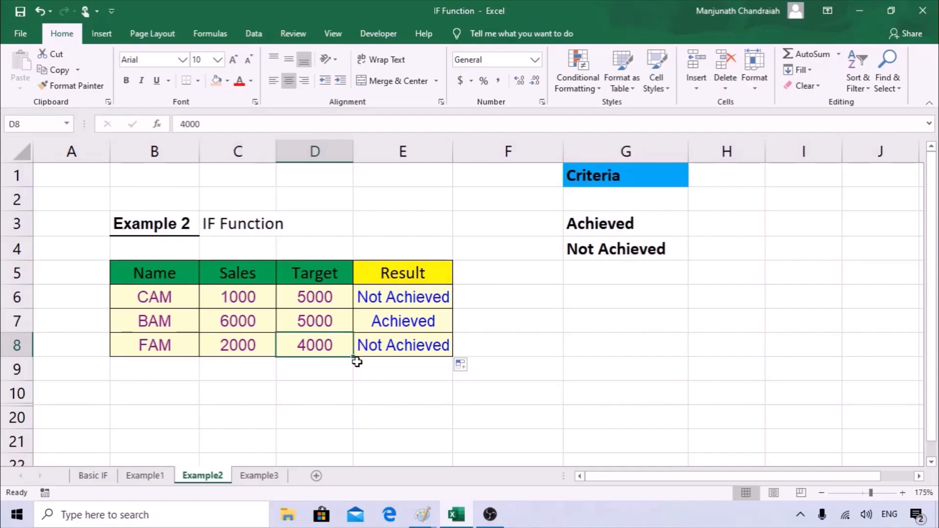
click(402, 297)
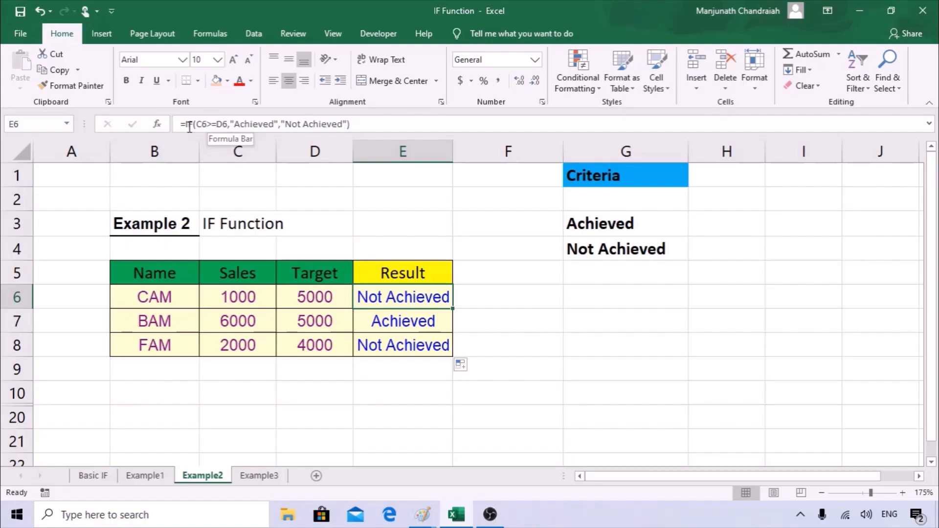
Reopen Function Arguments for E6's formula and highlight the C6>=D6 condition.
click(159, 125)
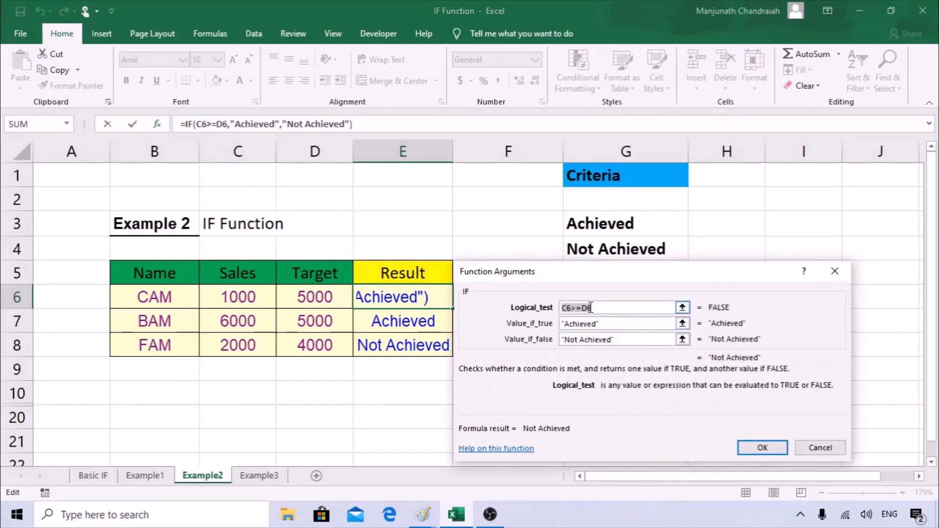
drag(598, 307, 546, 303)
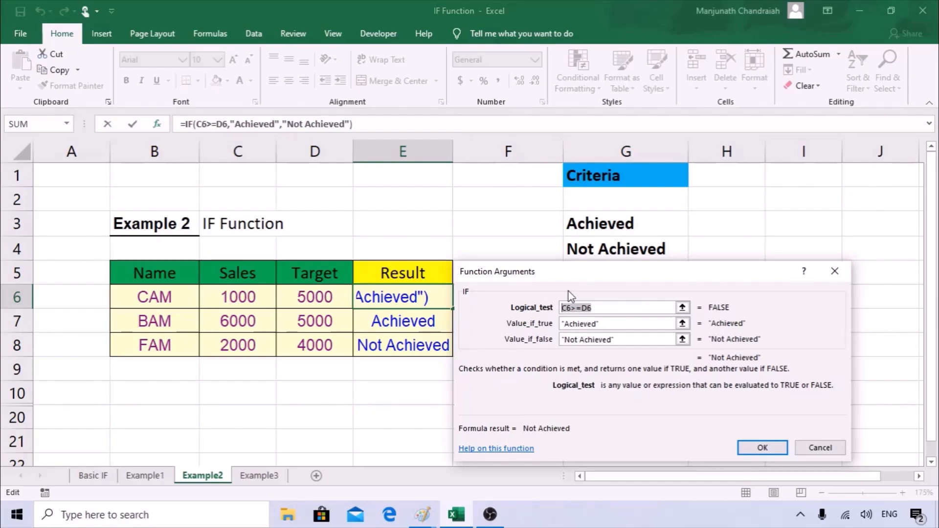
Confirm E6's IF formula, review CAM's Sales and Target values, then move to the Example3 sheet.
key(Return)
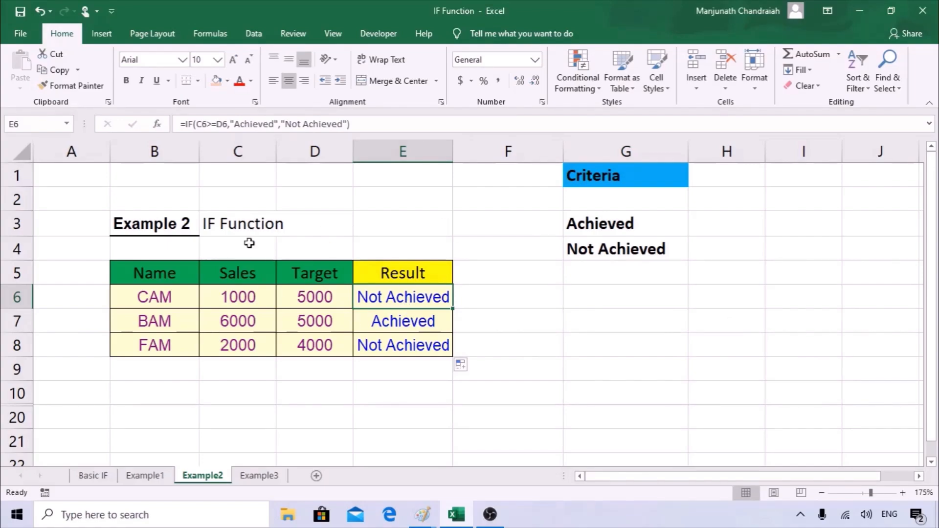
drag(262, 274, 335, 283)
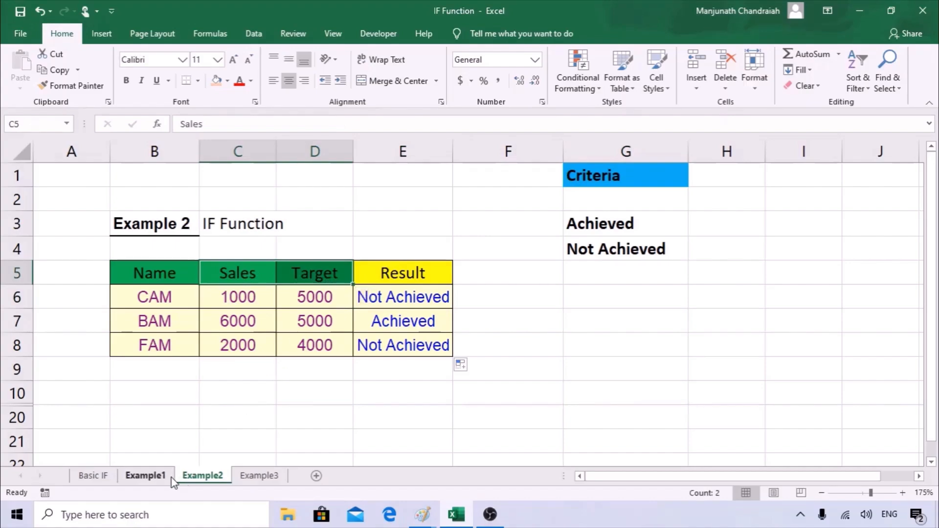
drag(235, 288, 317, 291)
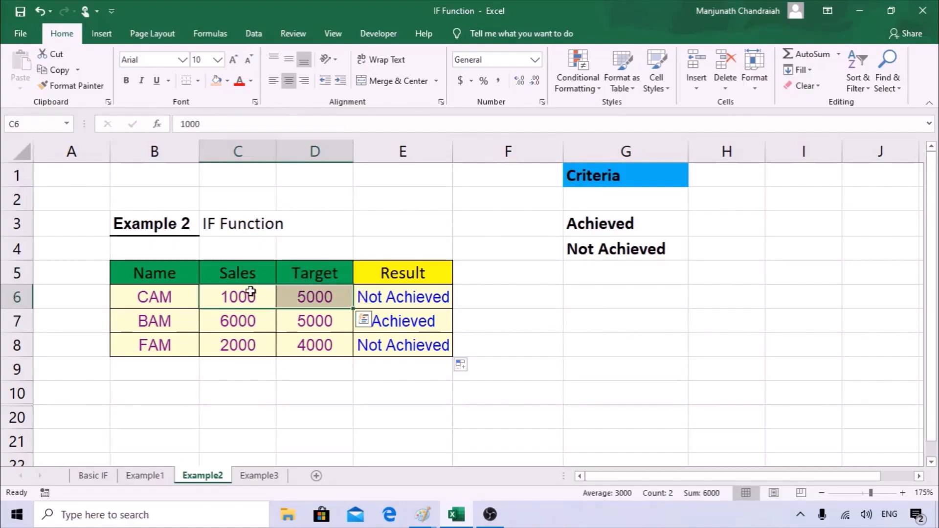
click(420, 297)
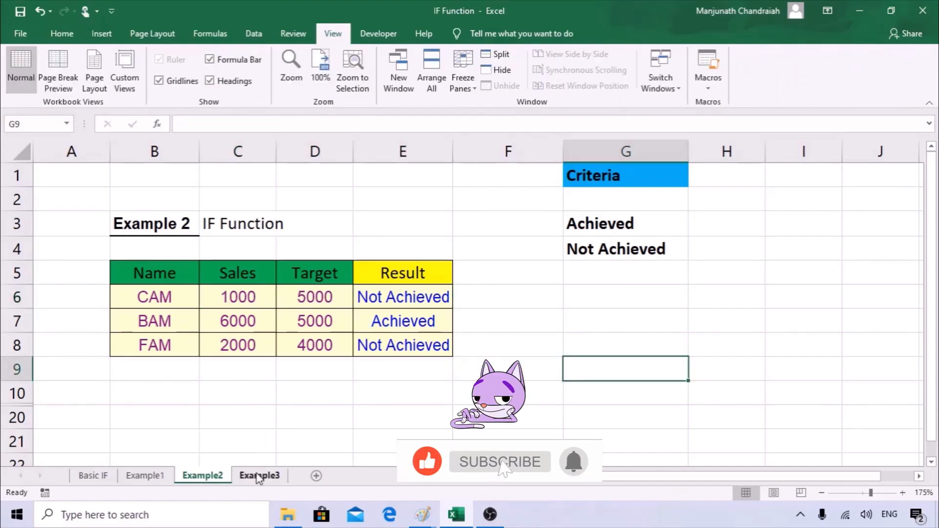
click(259, 475)
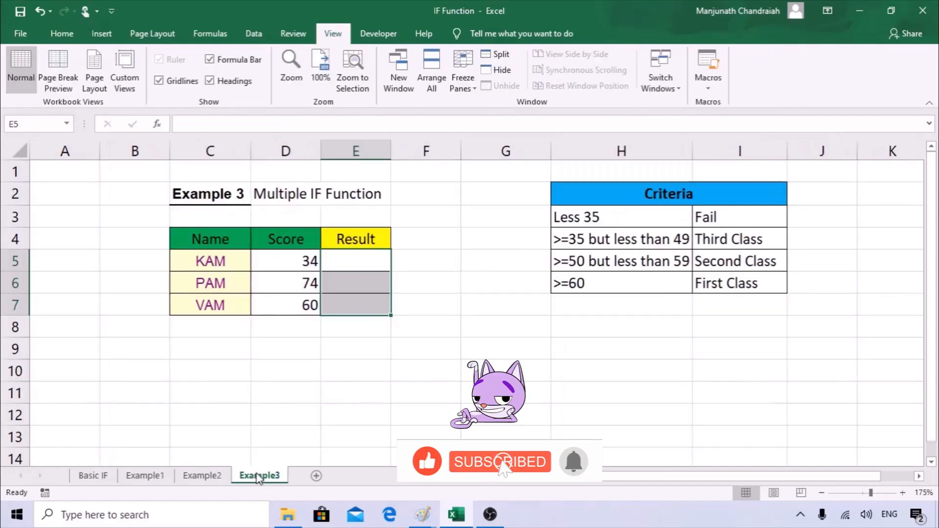
click(356, 350)
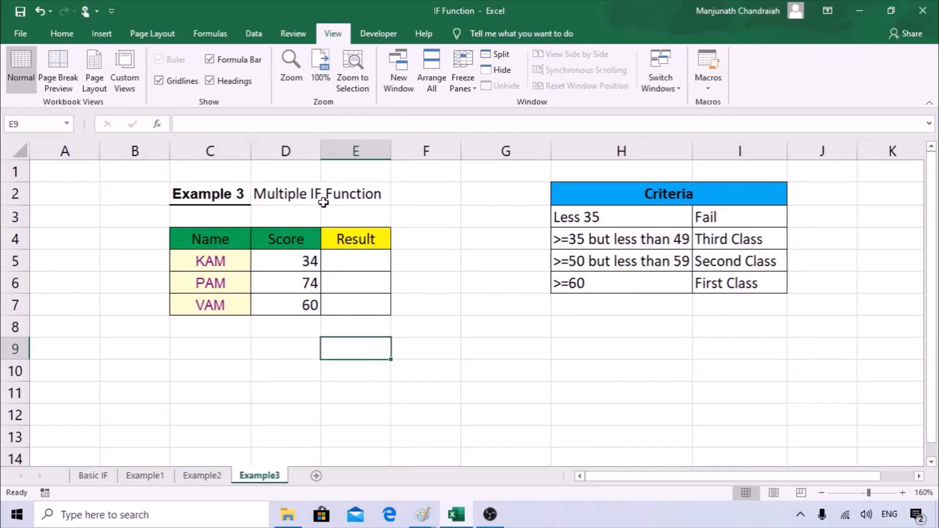
drag(212, 238, 217, 306)
drag(299, 240, 308, 305)
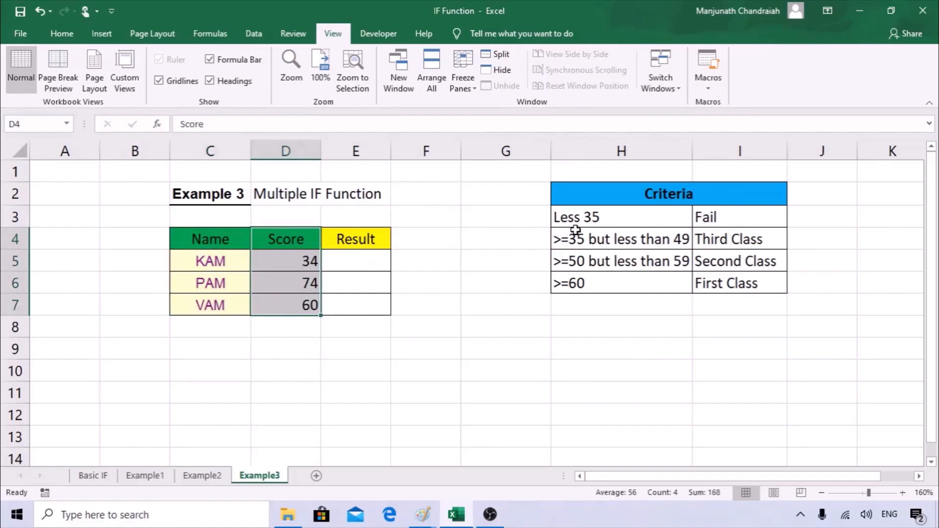
drag(347, 255, 366, 304)
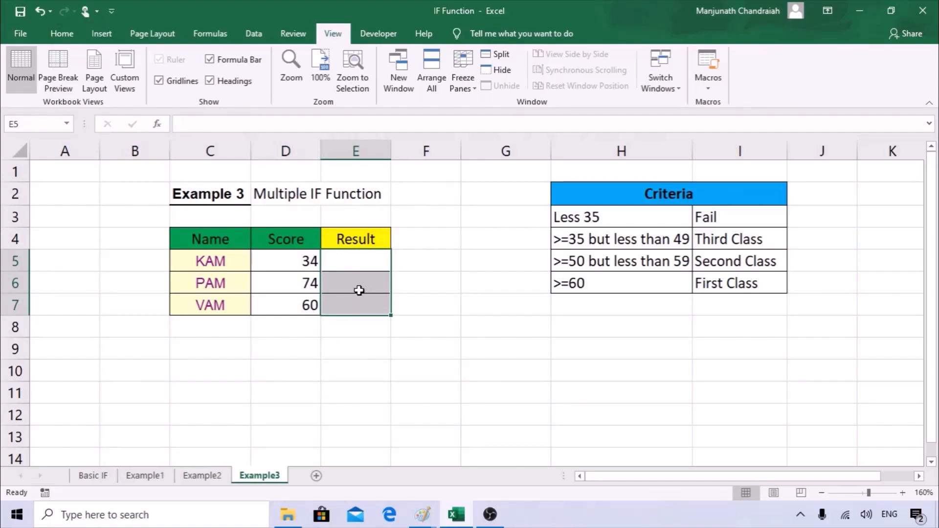
click(348, 263)
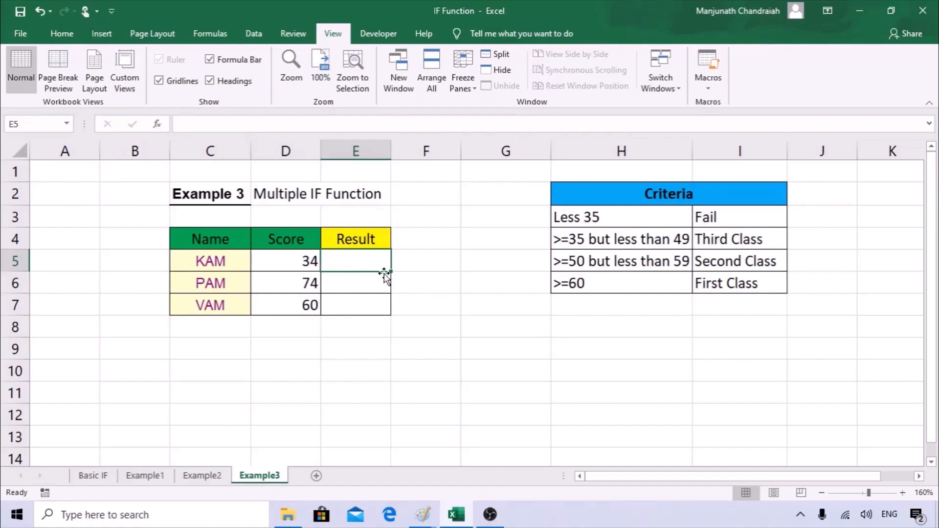
click(357, 282)
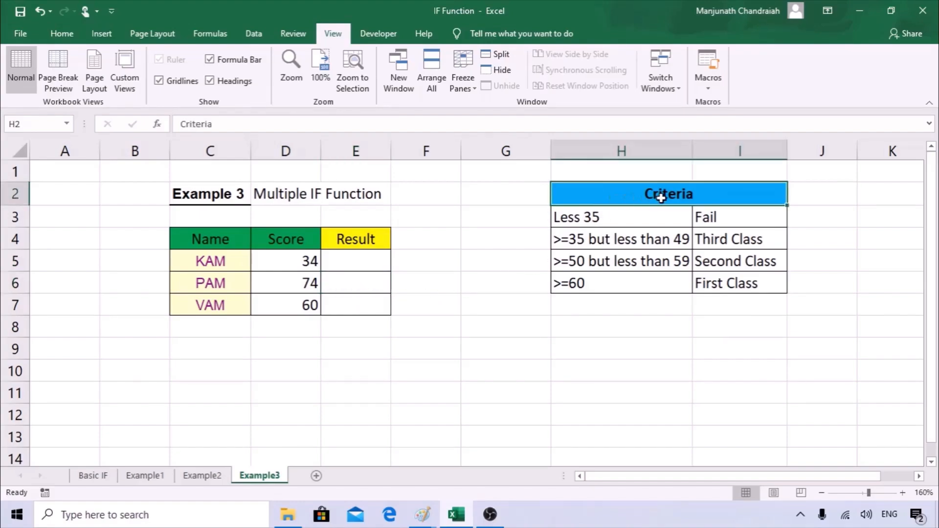
click(597, 219)
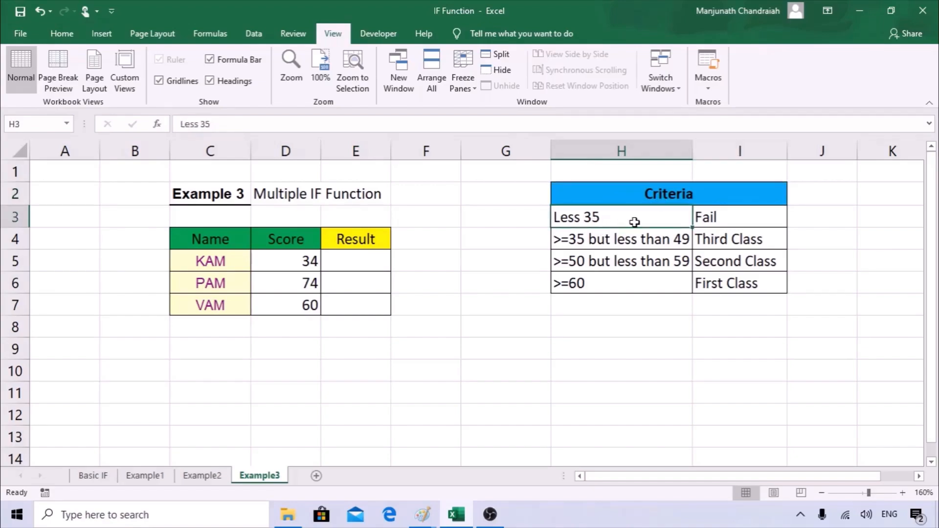
click(728, 218)
click(620, 240)
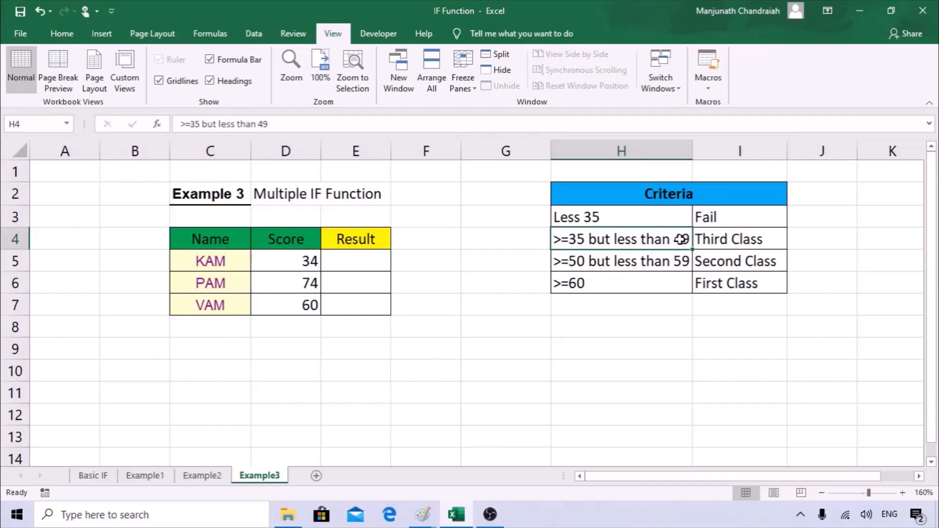
click(741, 241)
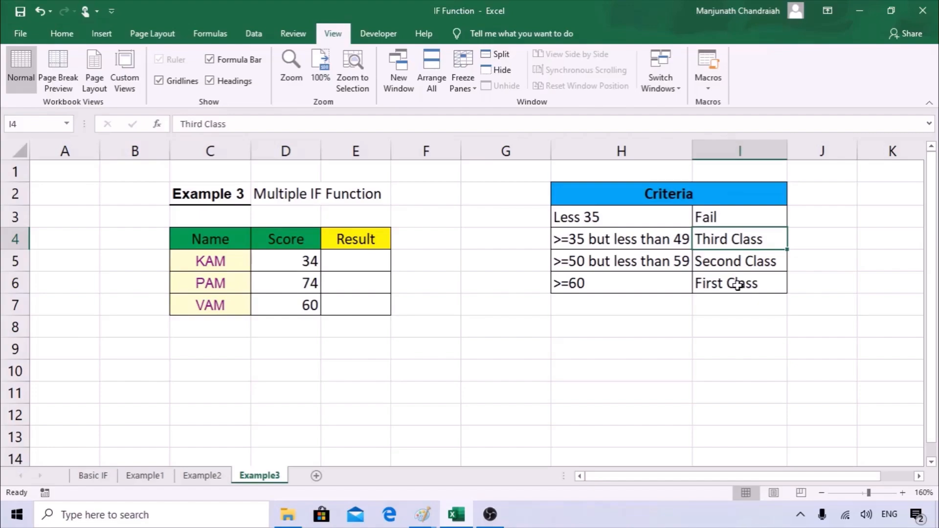
drag(604, 223, 617, 283)
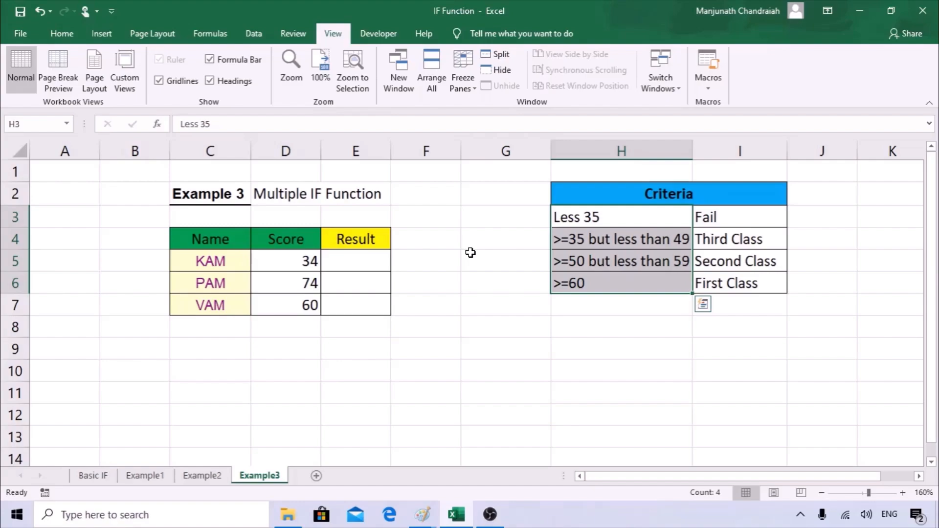
drag(712, 223, 717, 281)
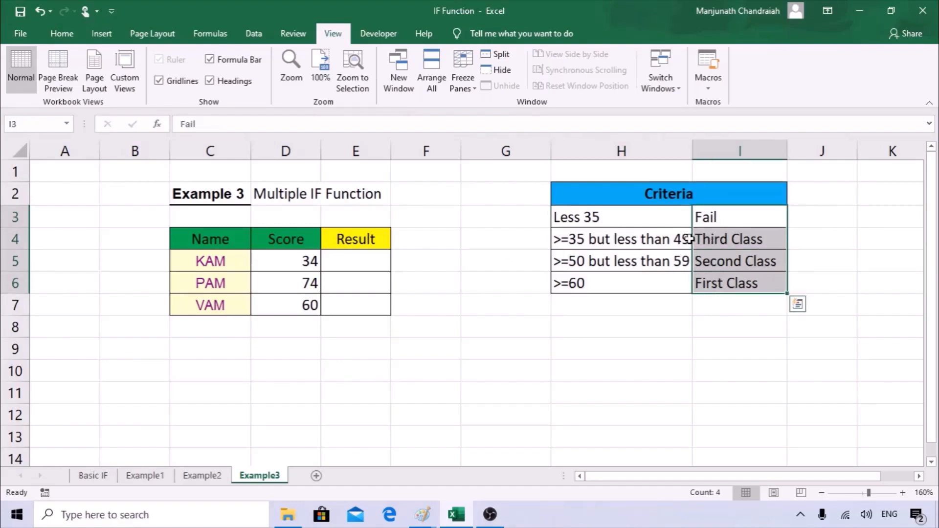
click(355, 269)
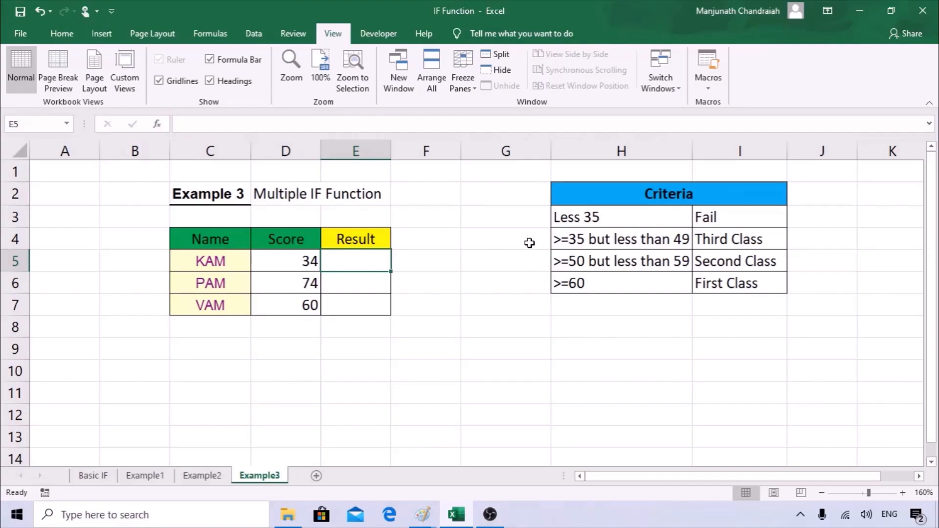
click(573, 221)
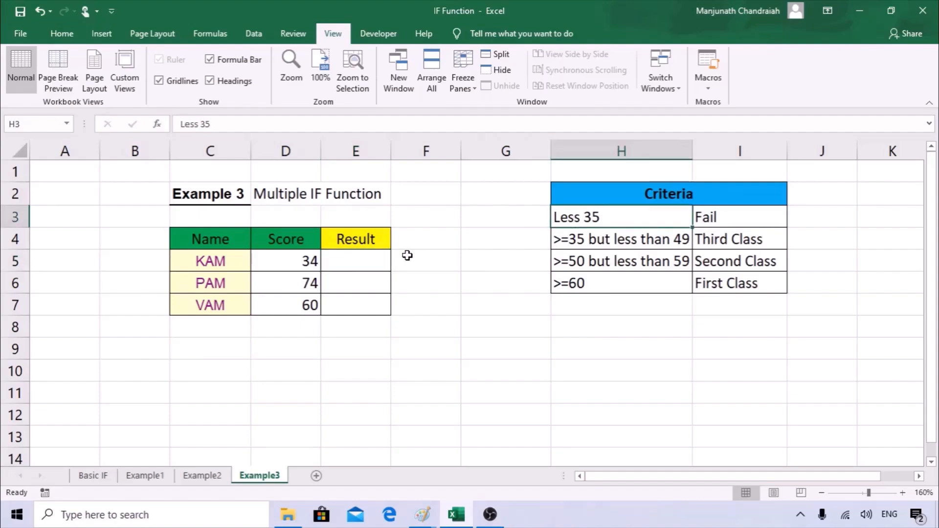
click(584, 237)
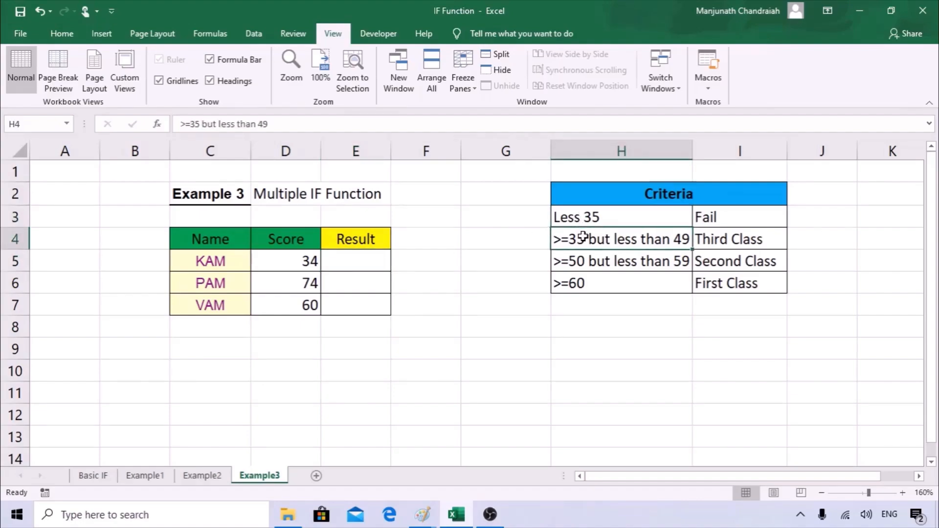
click(584, 263)
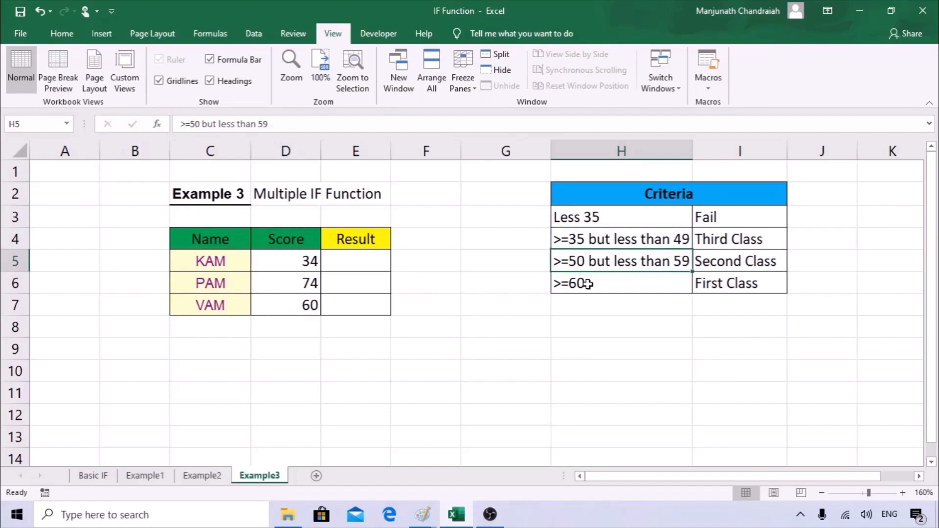
click(587, 284)
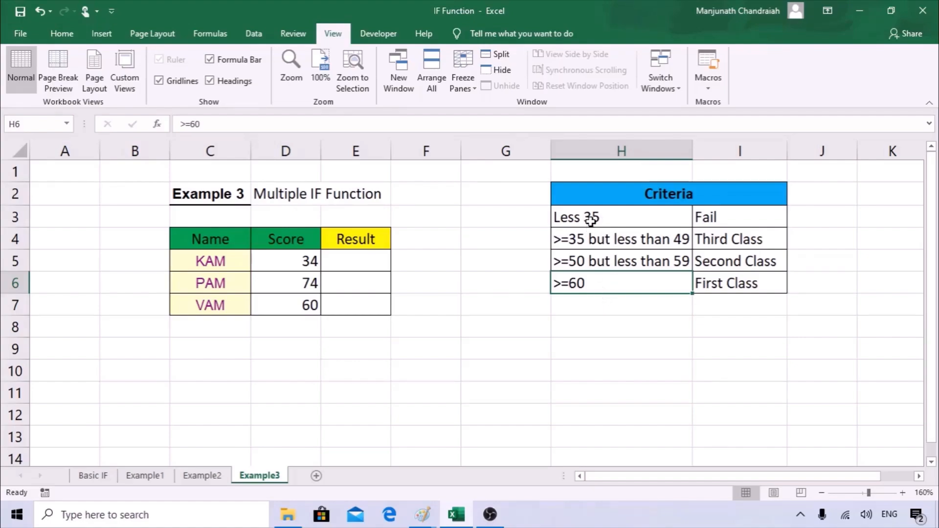
drag(590, 220, 593, 250)
click(311, 283)
click(313, 262)
click(314, 283)
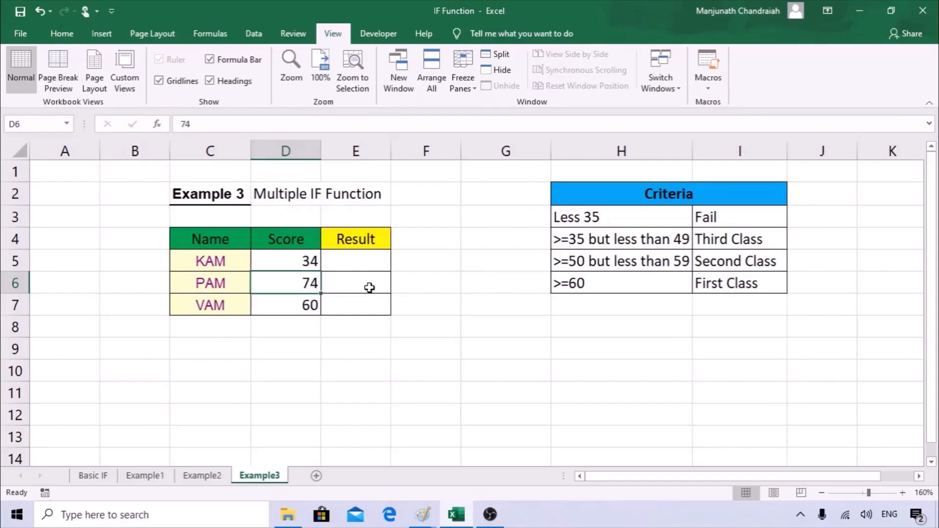
click(583, 286)
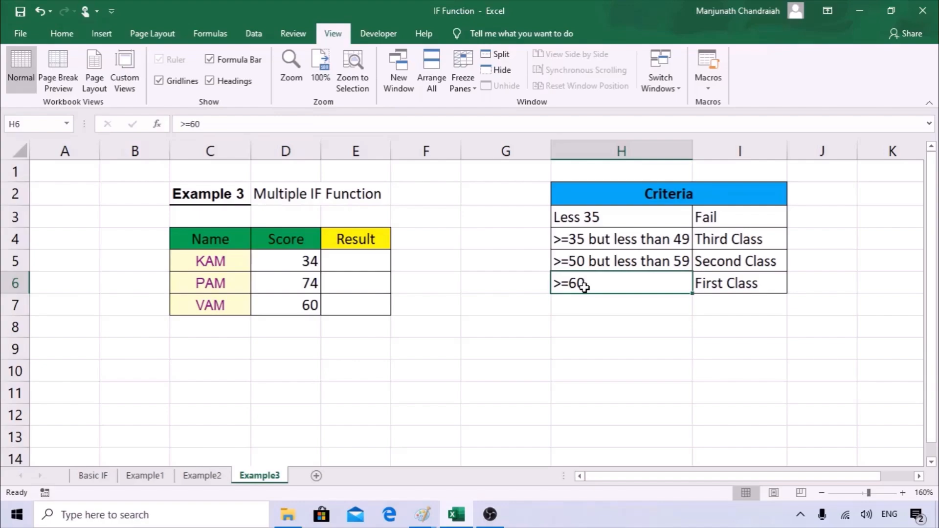
click(364, 262)
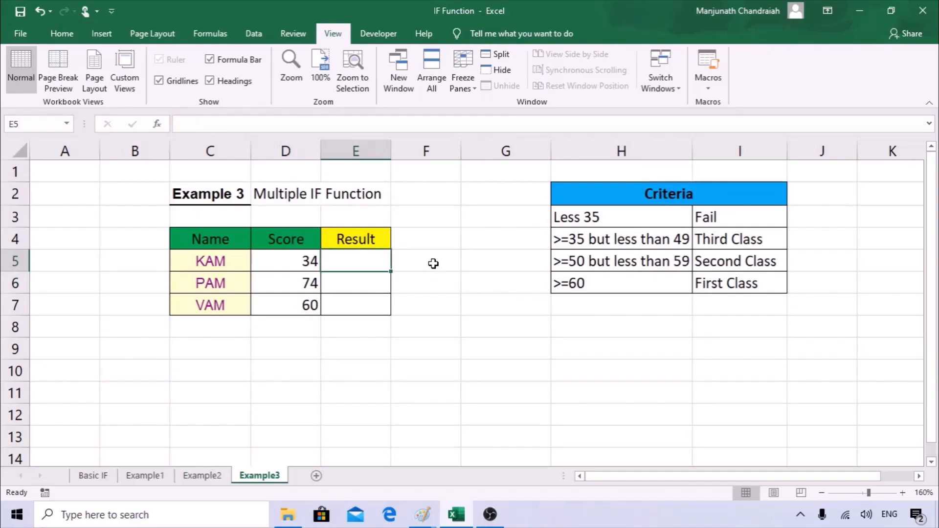
text(=if)
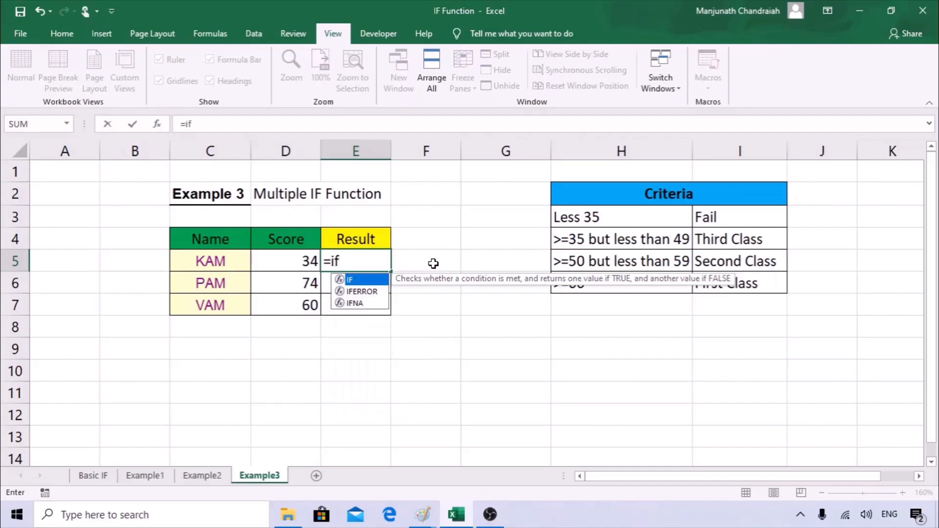
Start an IF function in E5 and use KAM's score D5 as the logical test.
key(Tab)
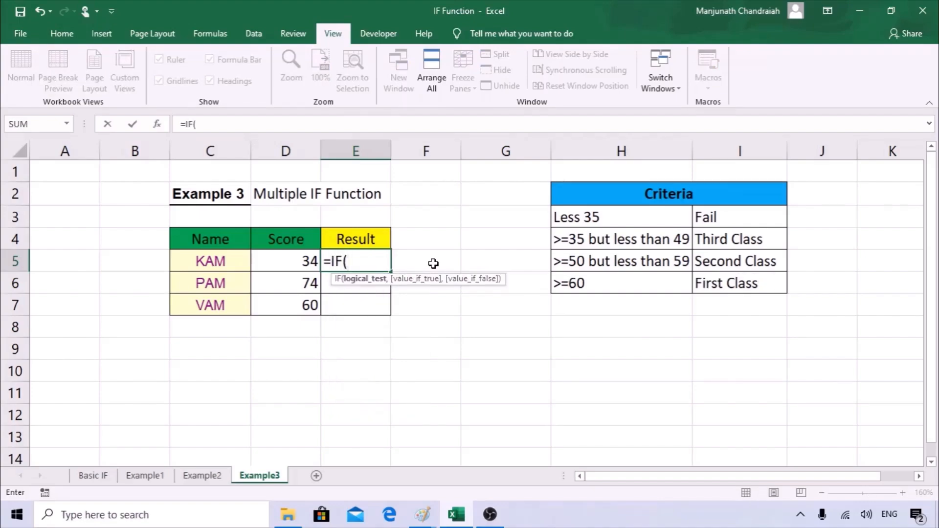
click(157, 124)
drag(591, 277, 529, 236)
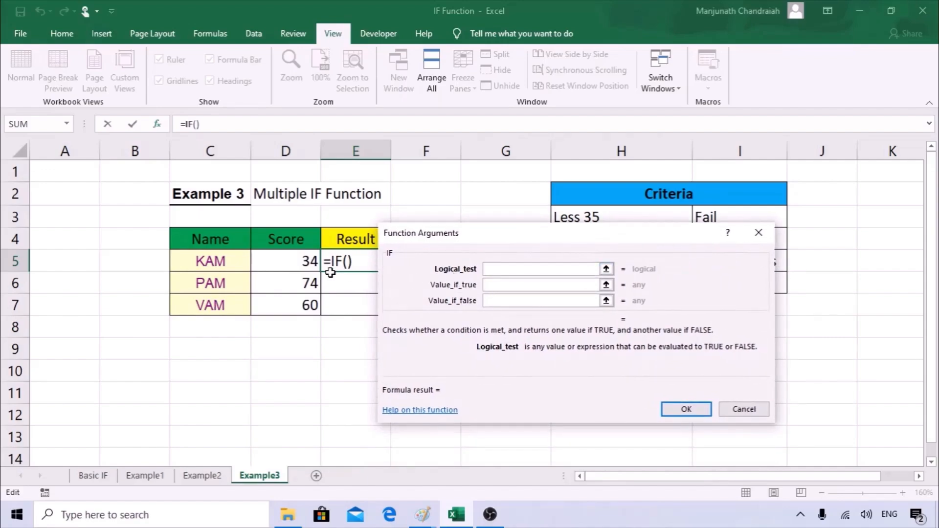
click(304, 261)
drag(508, 238, 273, 253)
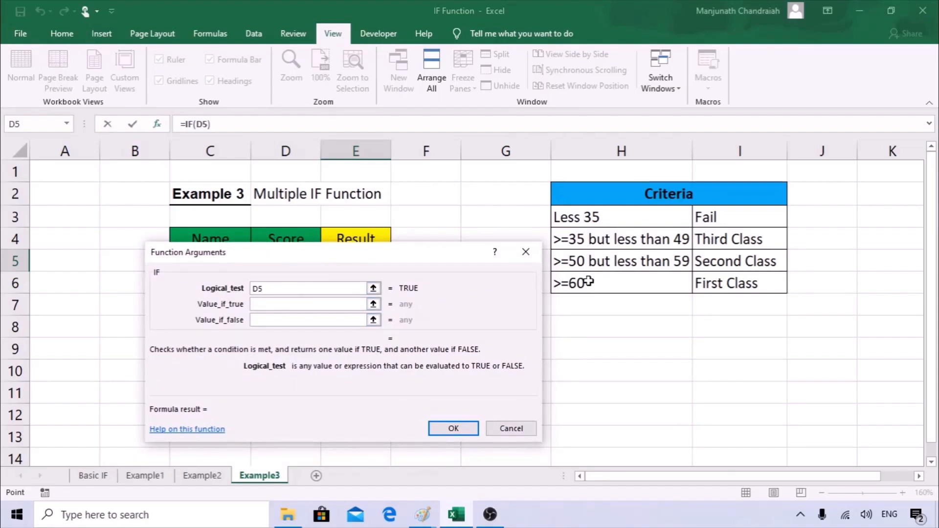
Make the test D5>=60 with "First Class" as the true value and confirm.
click(298, 290)
text(>=)
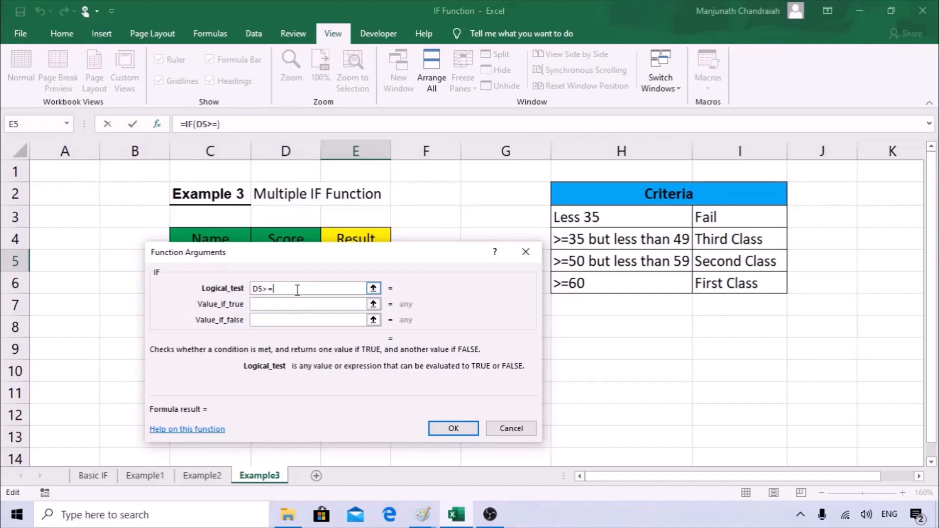
text(60)
key(Tab)
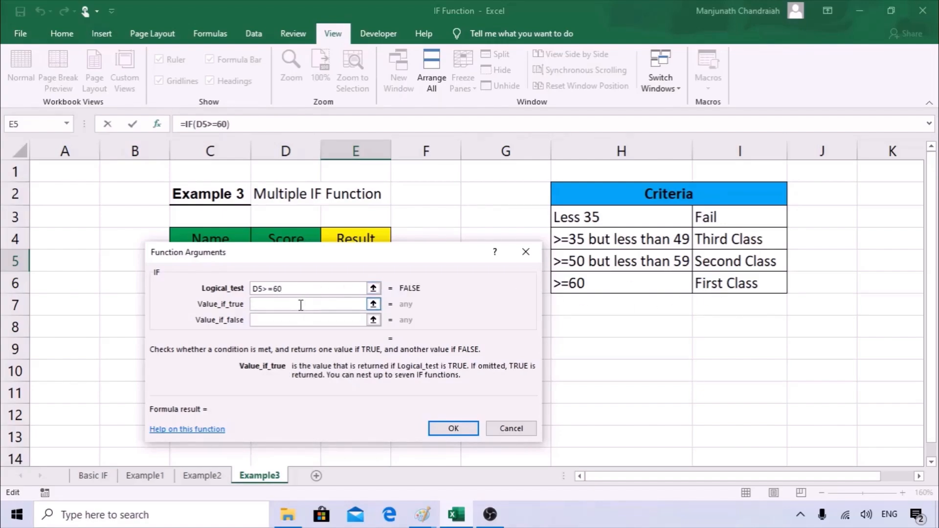
text("First Class)
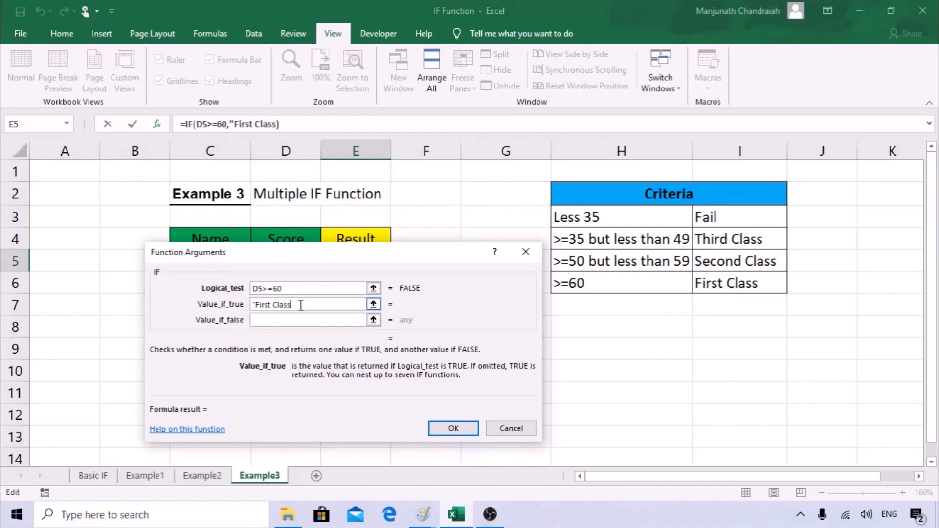
text(")
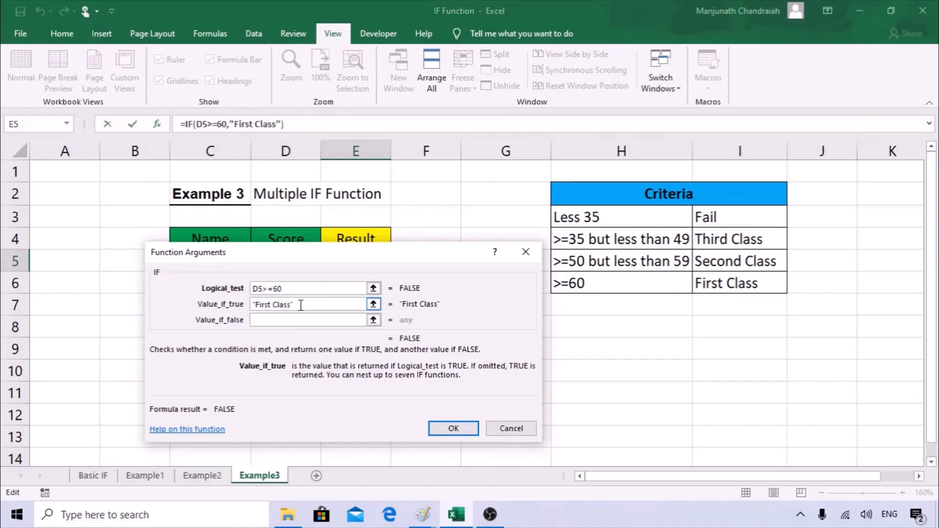
key(Tab)
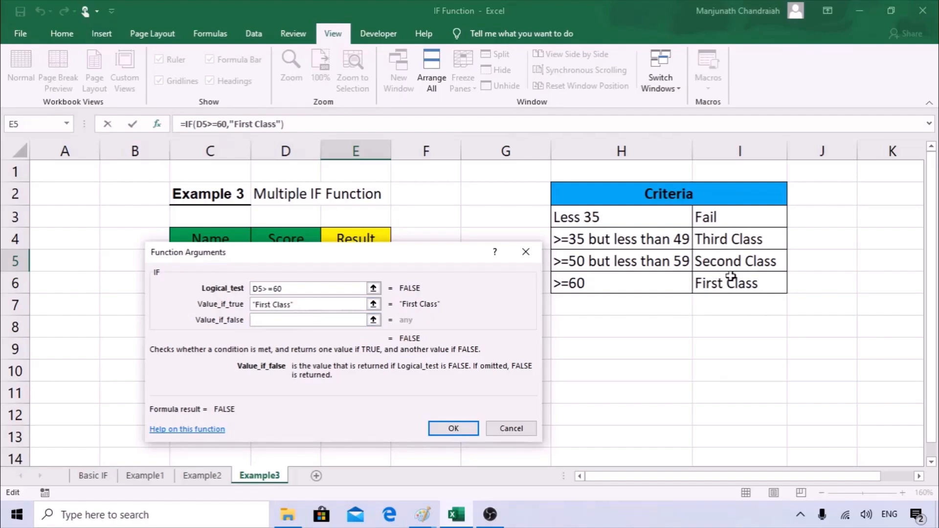
drag(437, 269, 643, 307)
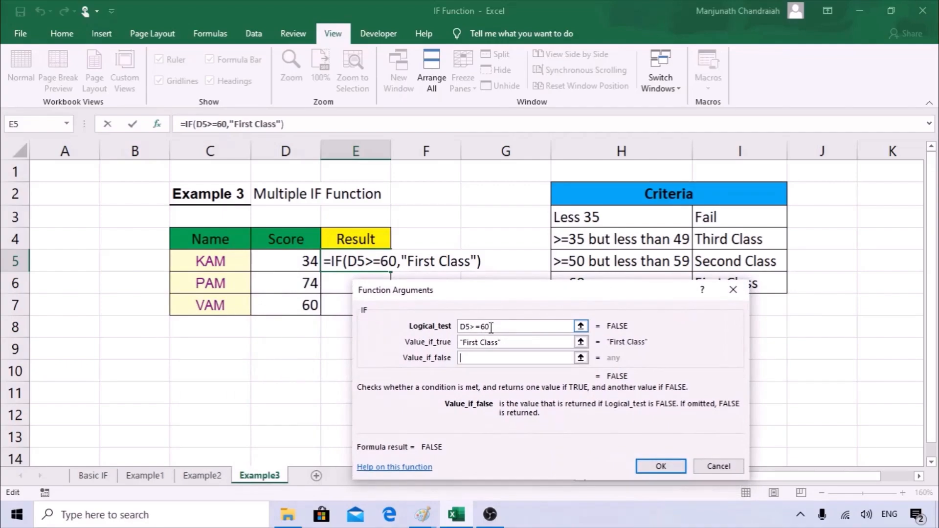
click(660, 466)
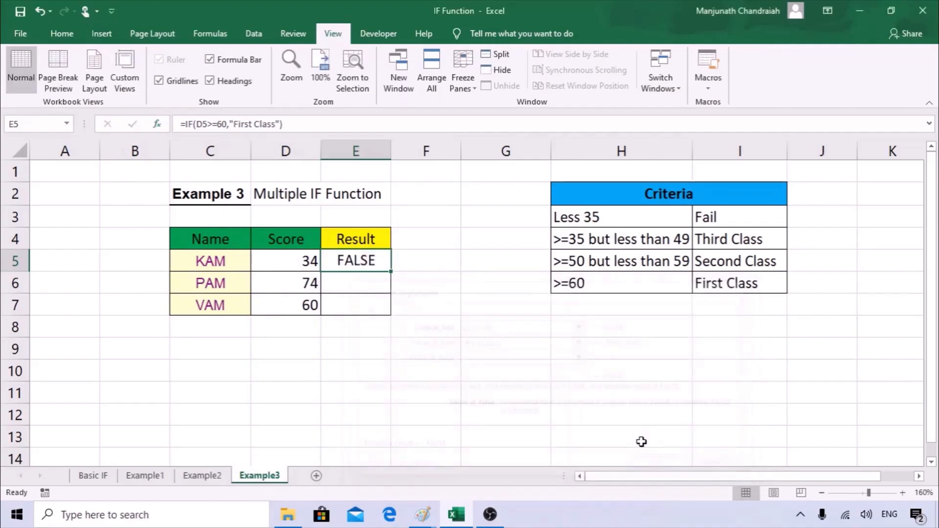
Fill E5's formula down to E7 and compare the results with the >=60 First Class criterion.
drag(391, 271, 391, 316)
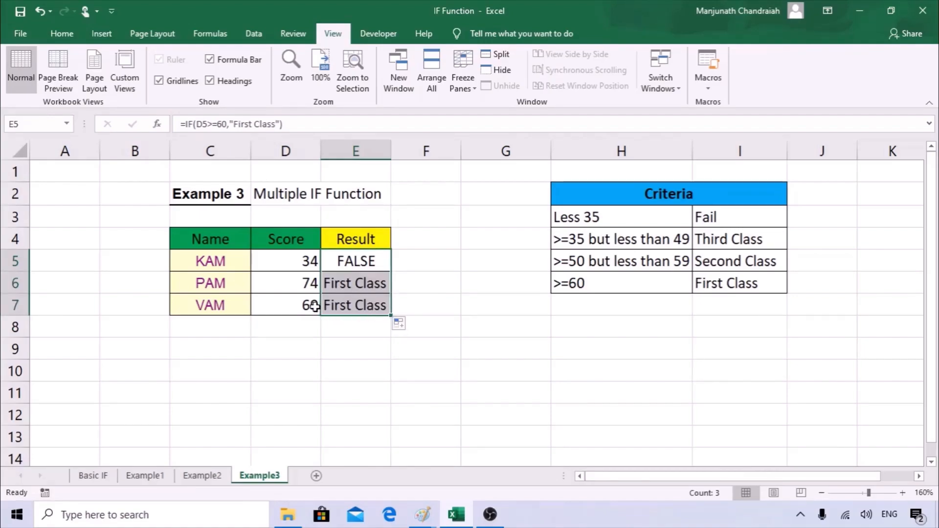
click(361, 265)
click(725, 283)
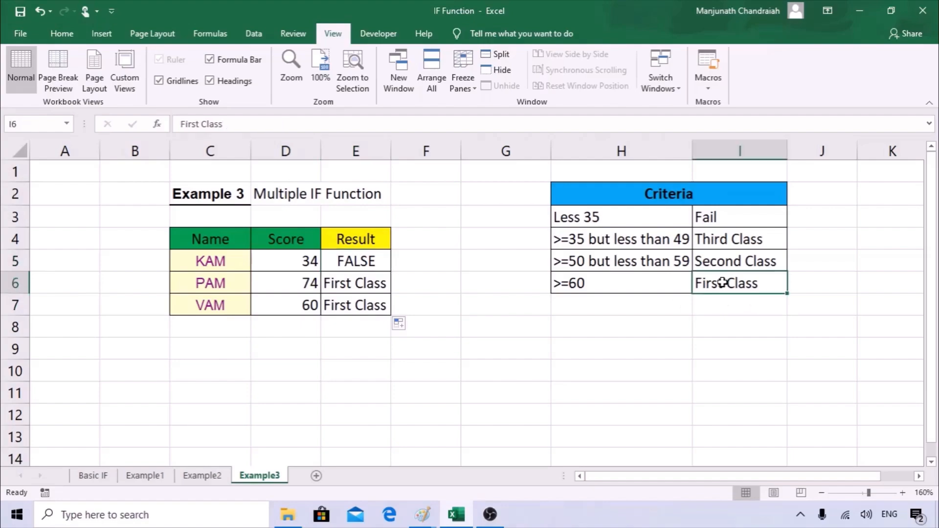
drag(725, 282, 620, 286)
click(733, 263)
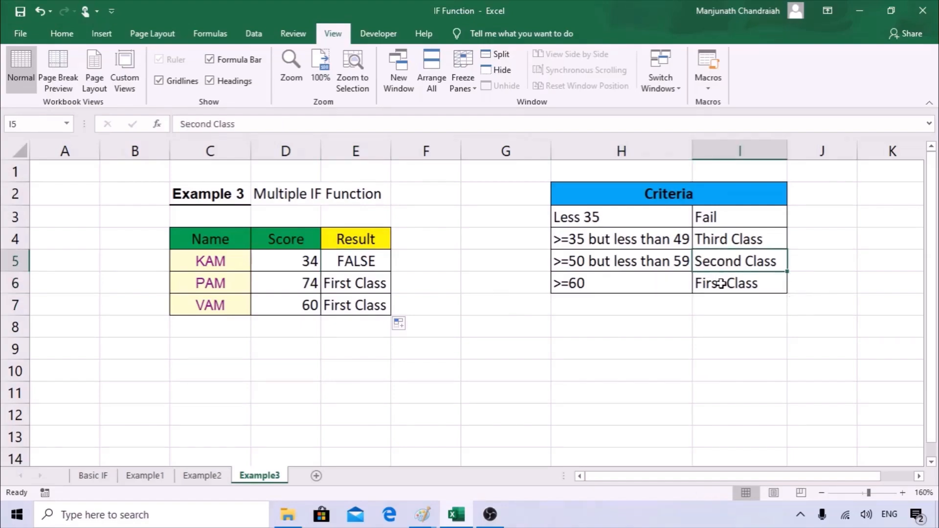
click(722, 284)
Check E6's copied formula against PAM's score of 74, then return to E5.
click(336, 282)
double_click(337, 283)
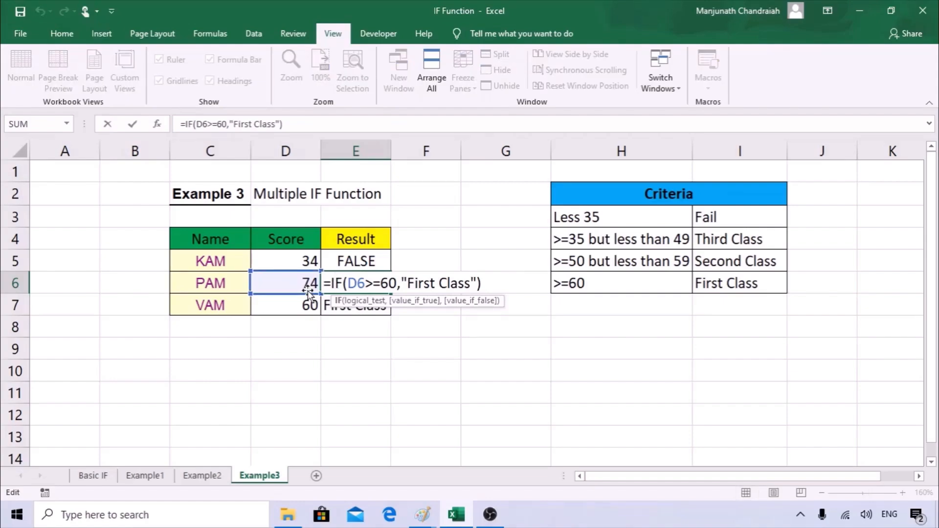
click(429, 343)
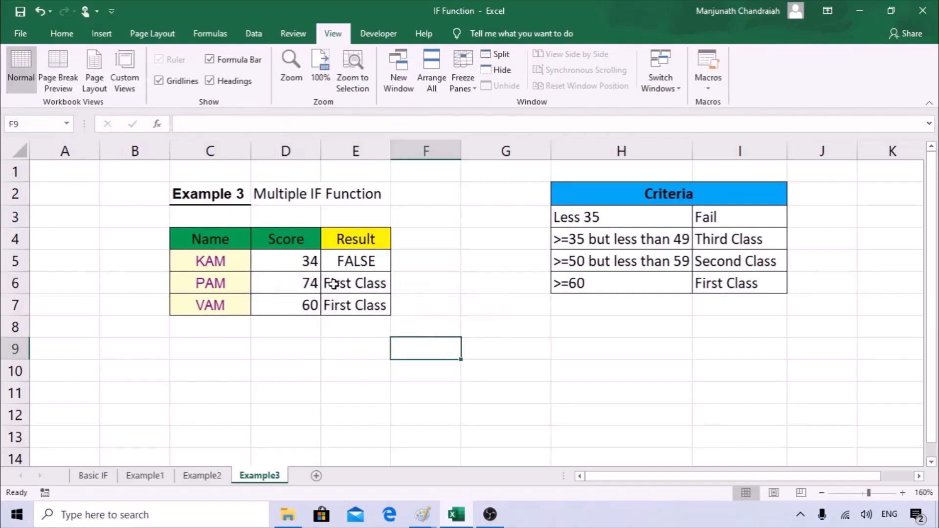
click(315, 283)
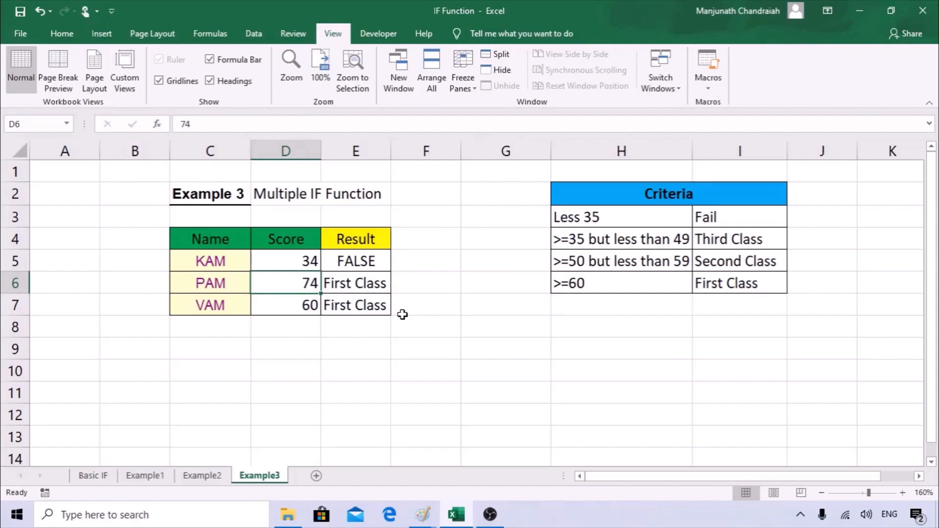
click(373, 261)
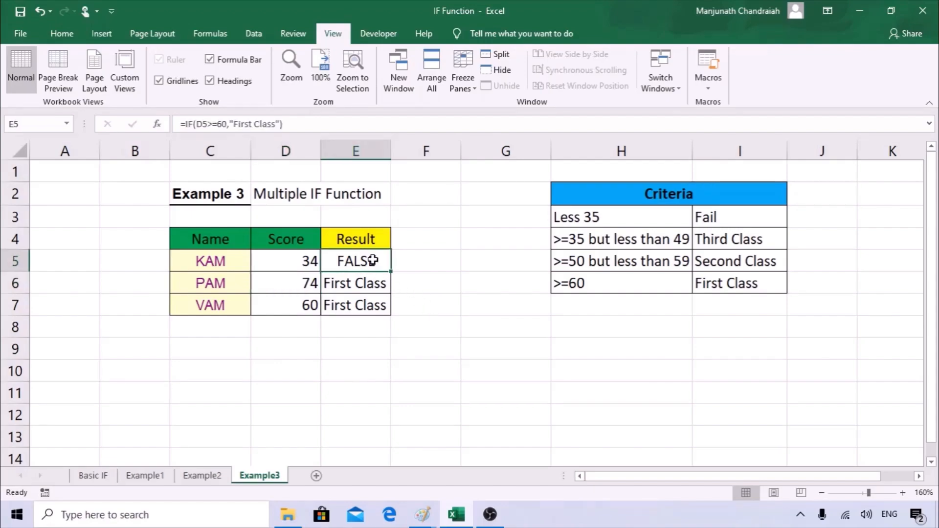
click(158, 124)
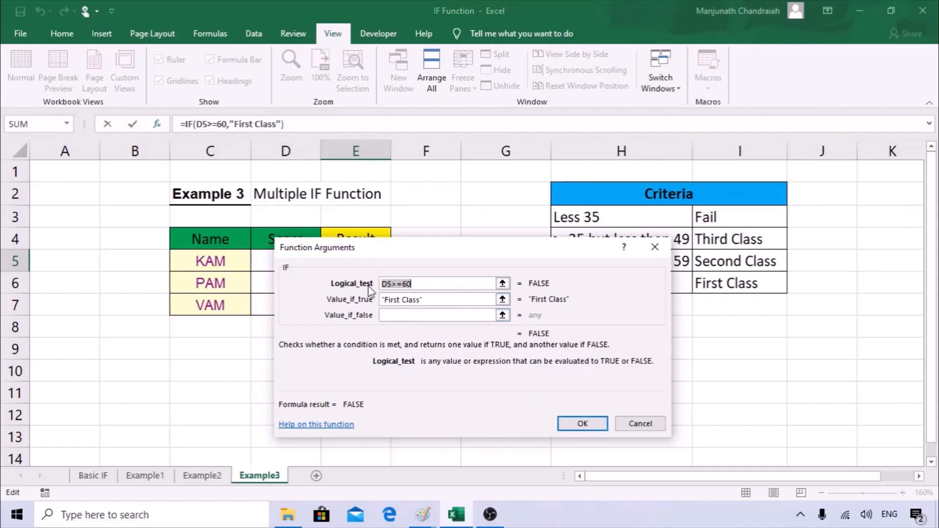
click(567, 423)
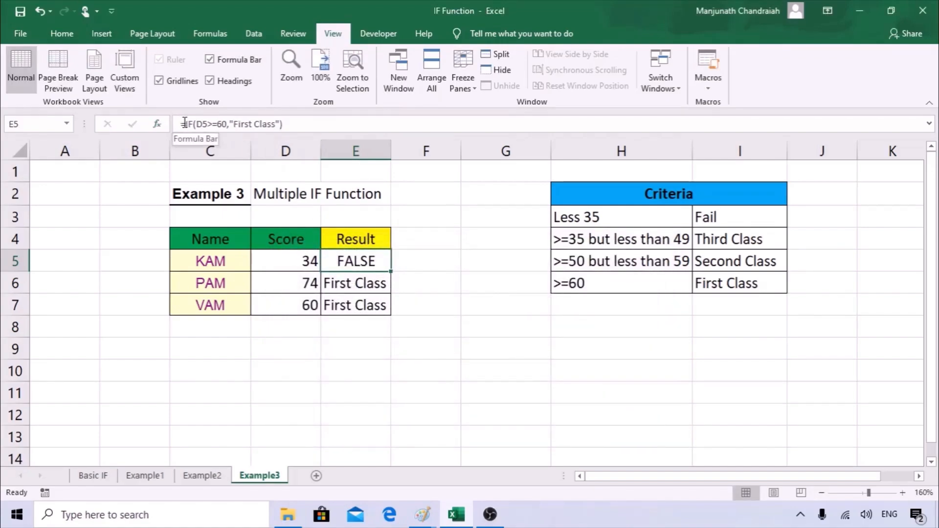
Check E6, then place the cursor at the end of E5's formula in the formula bar.
click(359, 286)
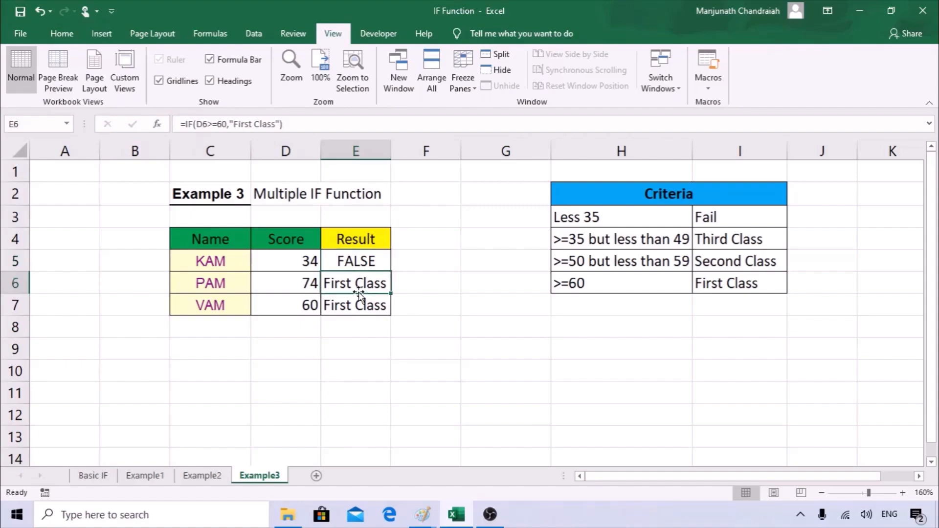
click(384, 261)
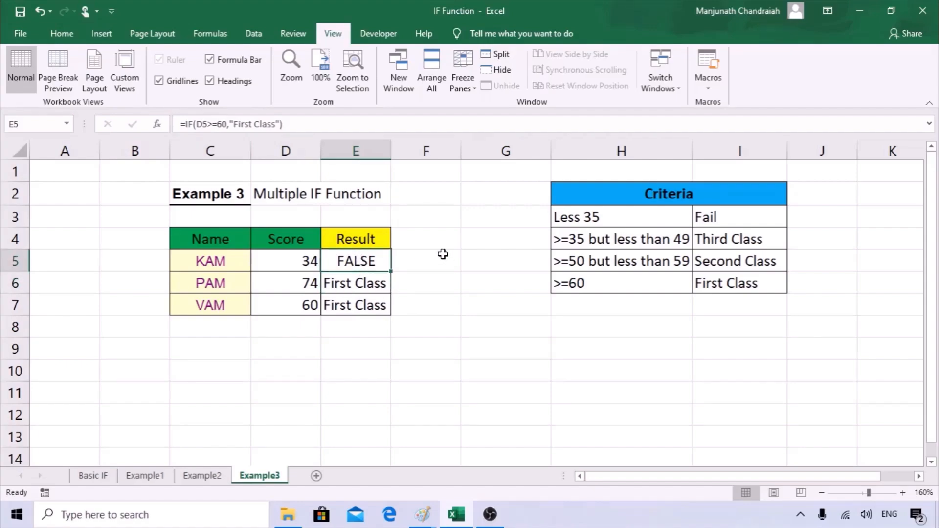
click(300, 123)
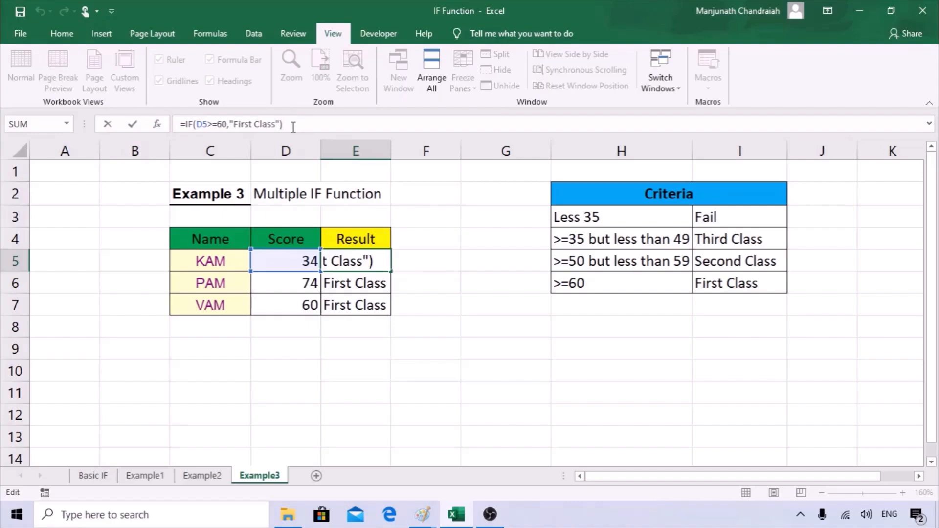
Replace E5's closing bracket with a comma and paste a copy of the IF condition after it.
key(BackSpace)
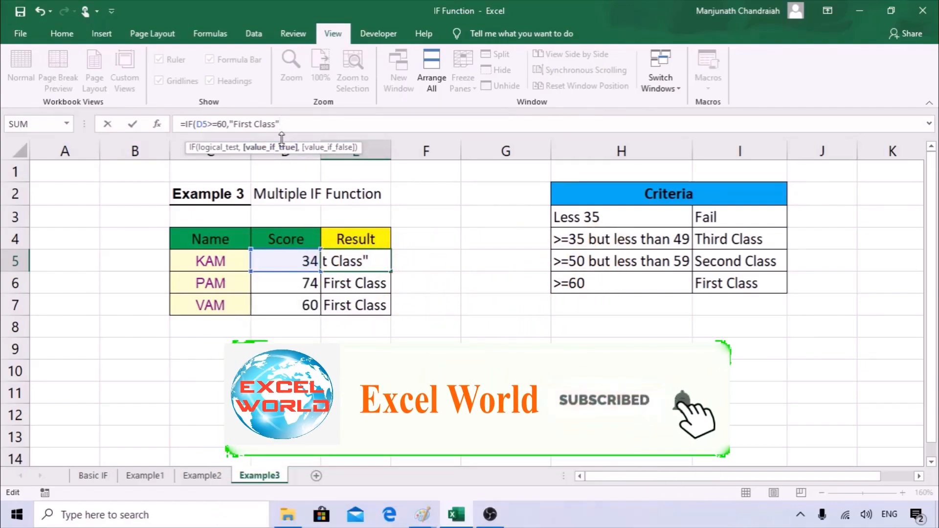
text(,)
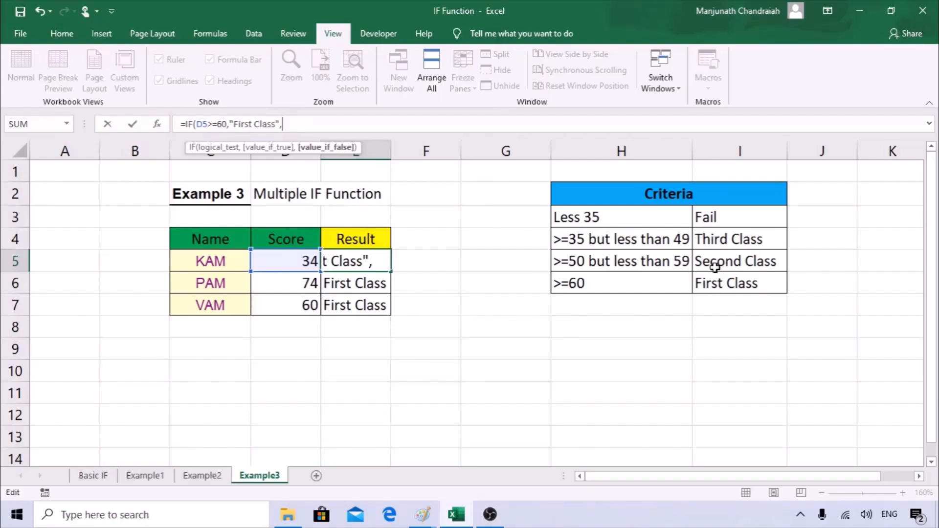
drag(282, 124, 186, 124)
key(ctrl+c)
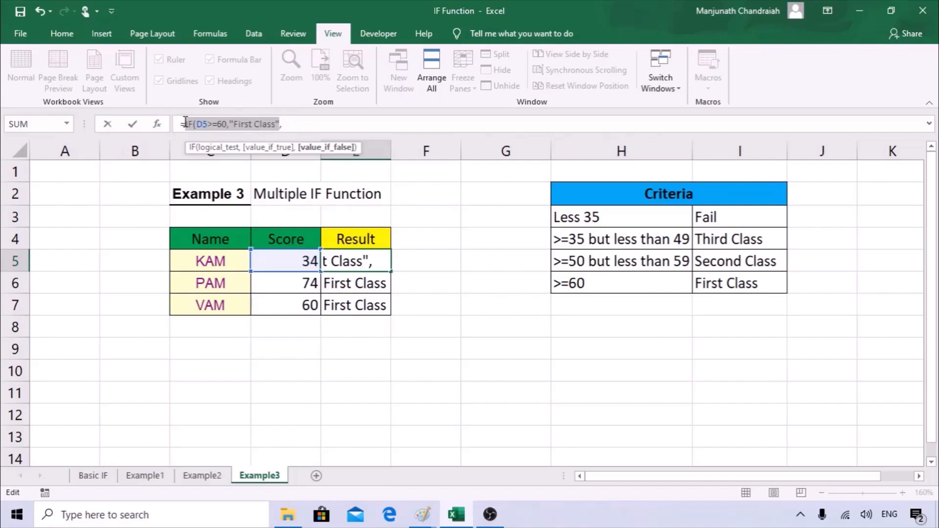
click(310, 126)
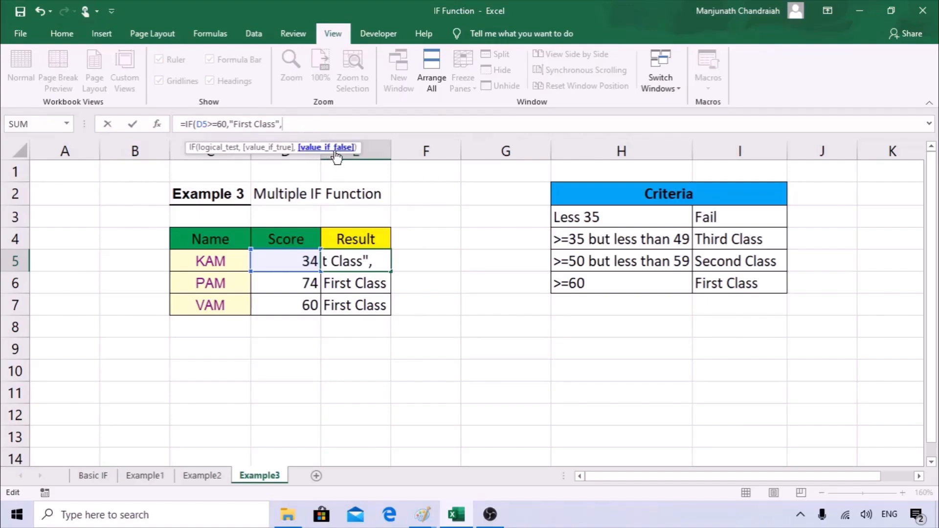
key(ctrl+v)
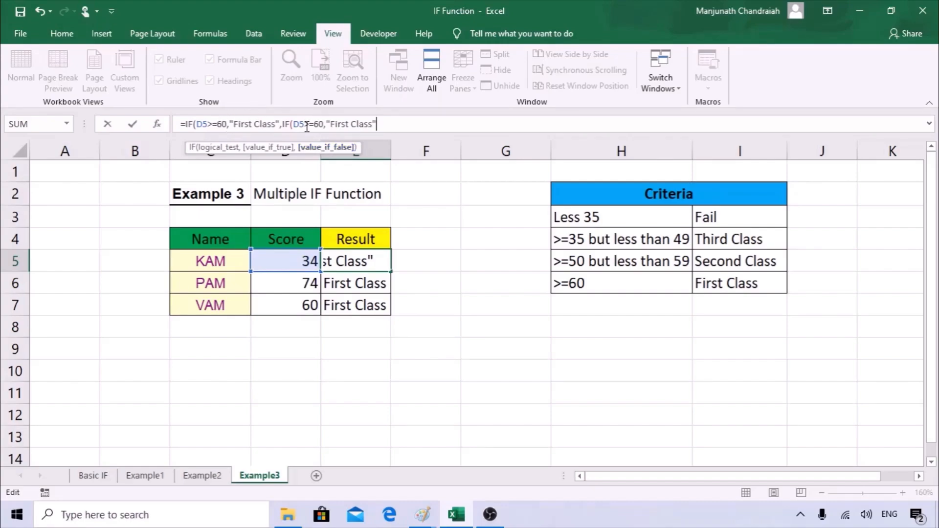
Change the second IF's threshold to 50 and its label to Second Class.
click(324, 124)
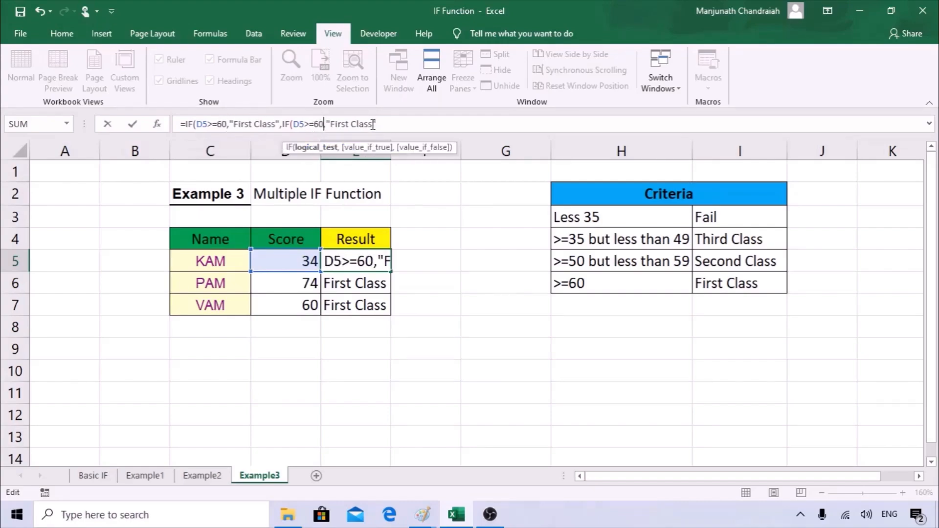
key(BackSpace)
key(BackSpace)
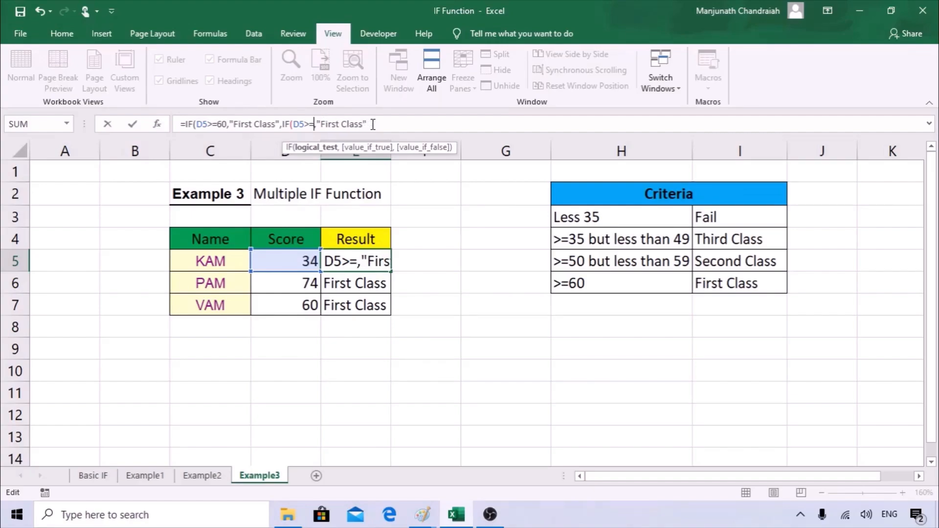
text(50)
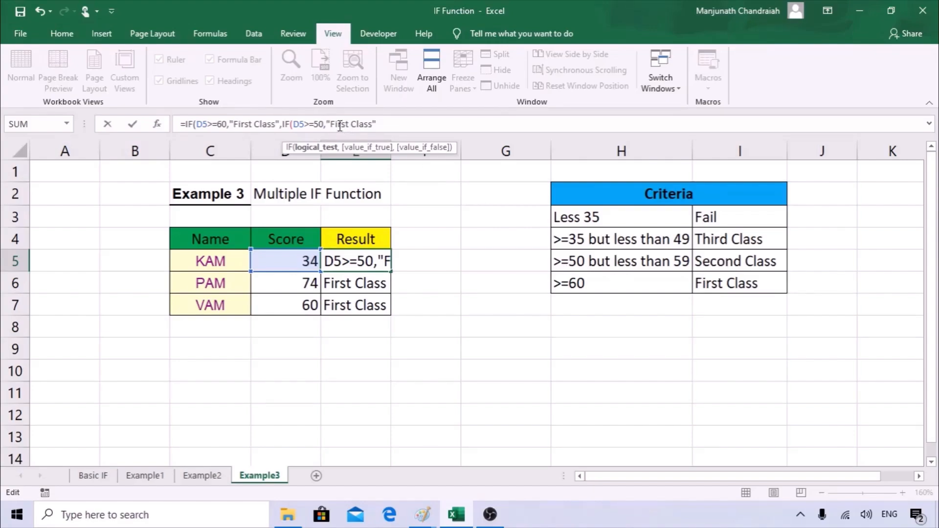
drag(330, 124, 349, 126)
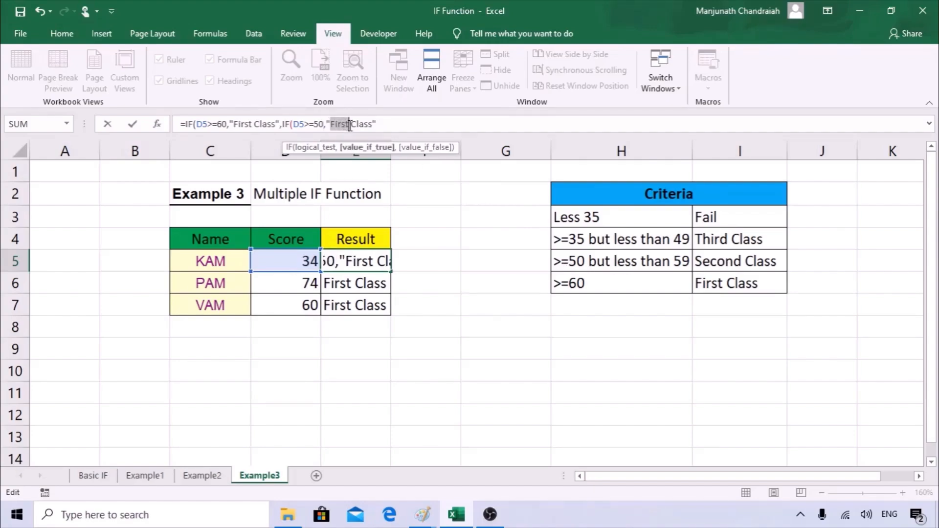
text(D)
key(BackSpace)
text(second)
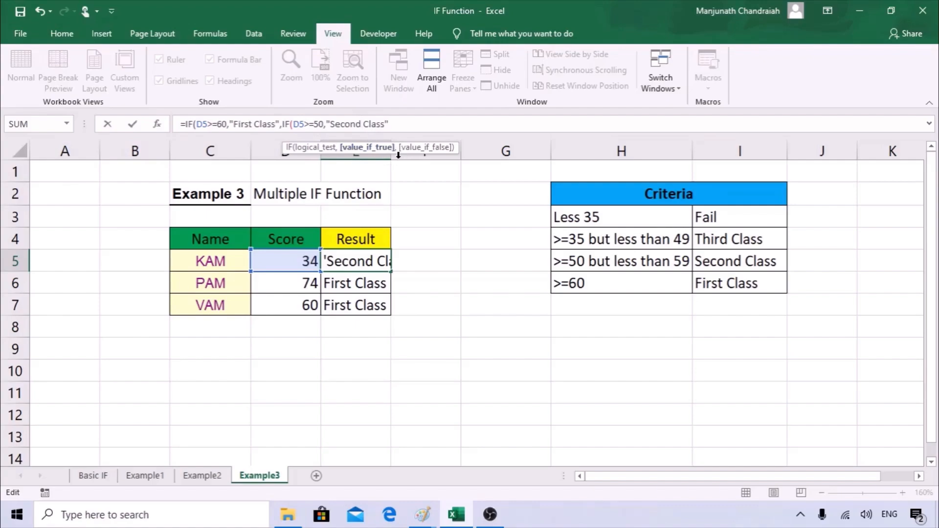
Close the nested IF with a bracket, commit it and accept Excel's formula correction.
click(408, 124)
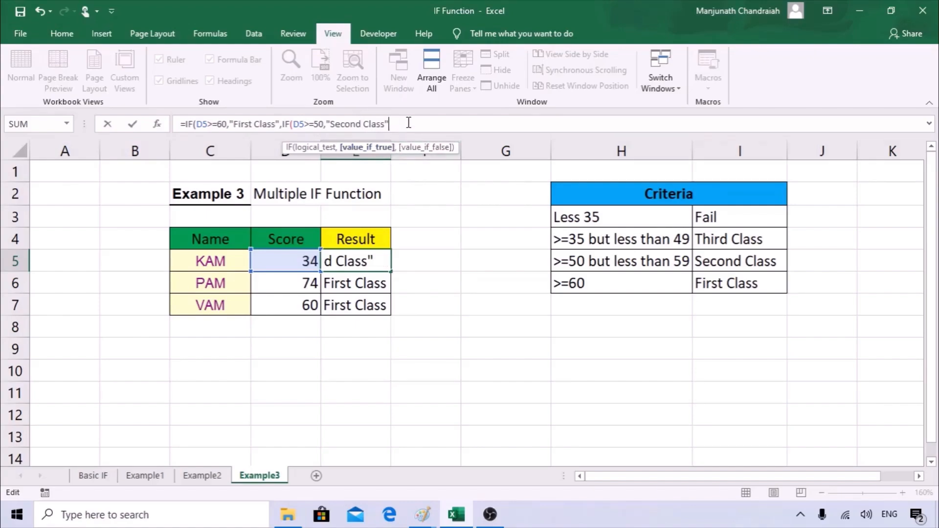
text(,)
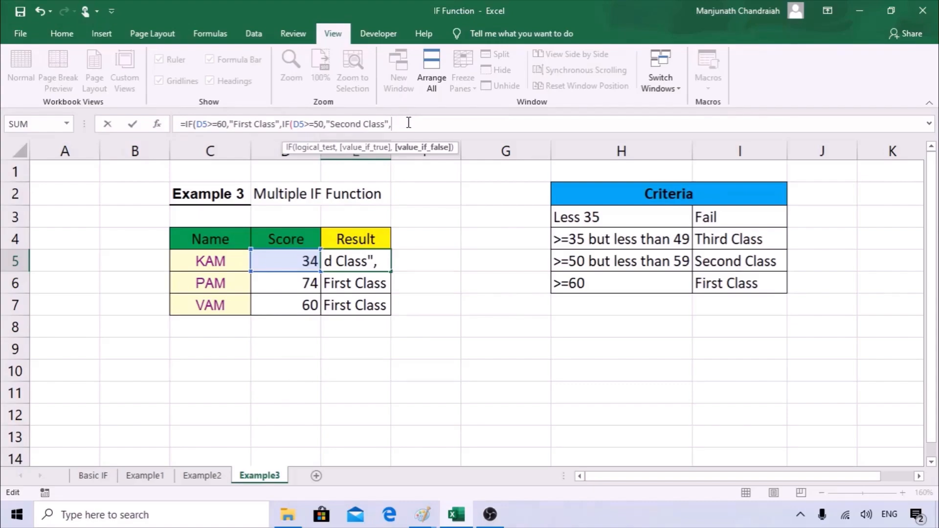
key(BackSpace)
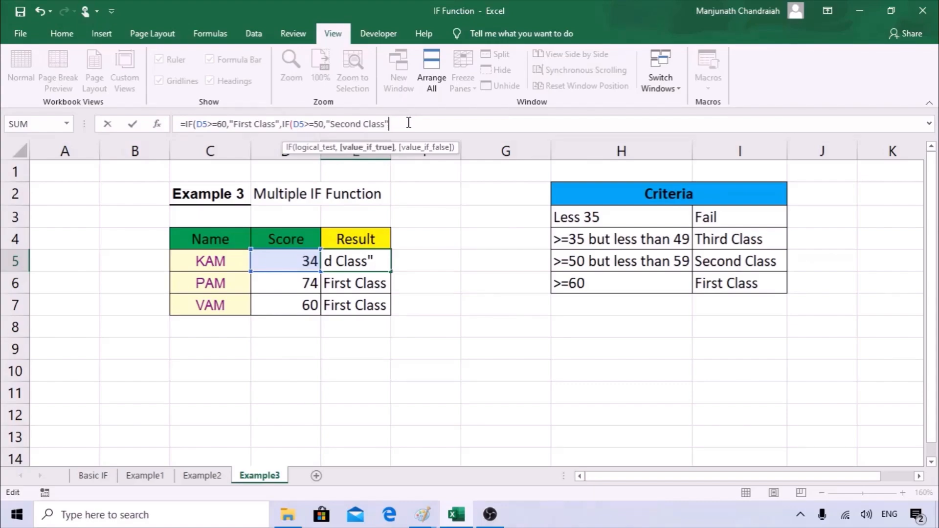
text())
key(Return)
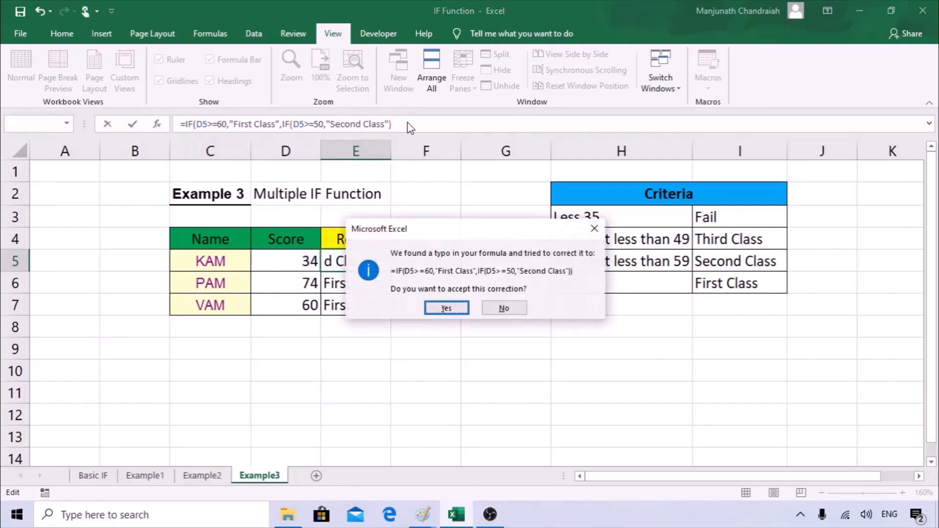
click(447, 308)
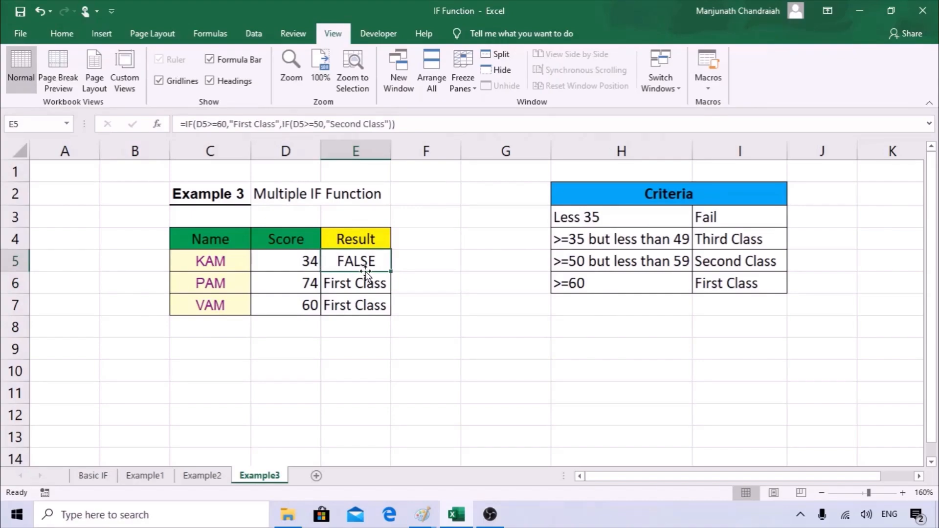
Fill the nested IF down to E7 and set PAM's score to 51 so E6 shows Second Class.
drag(393, 272, 391, 315)
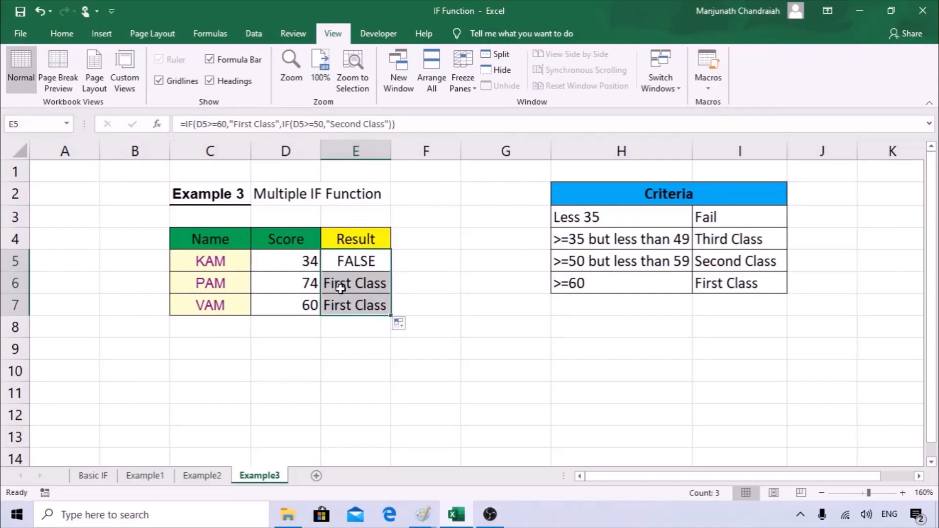
click(356, 288)
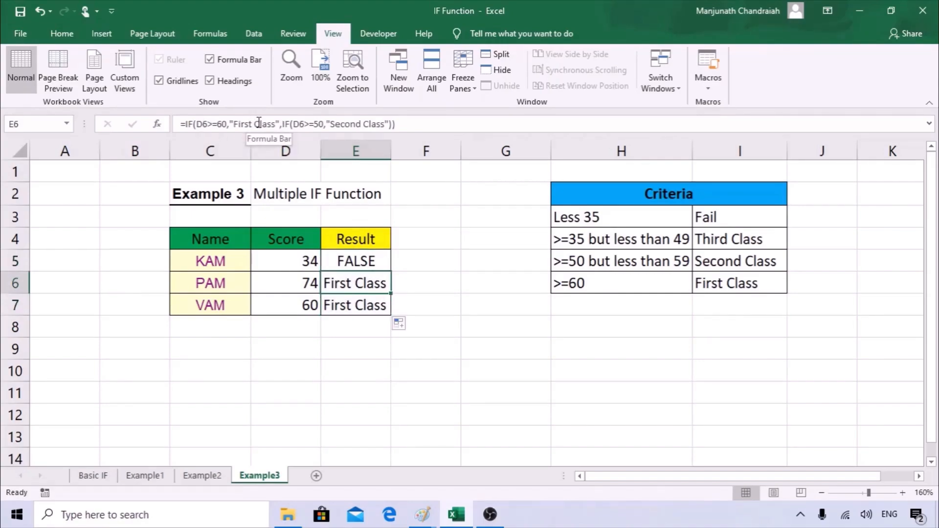
click(302, 281)
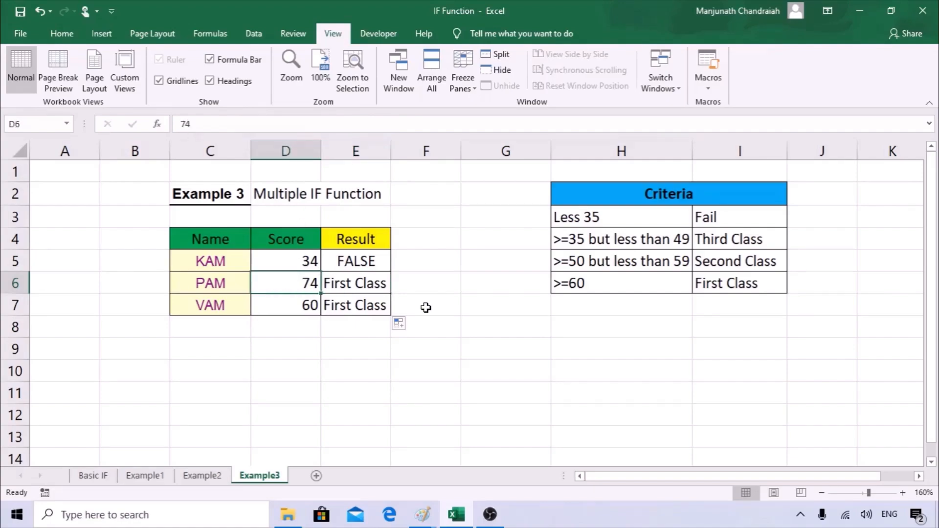
text(51)
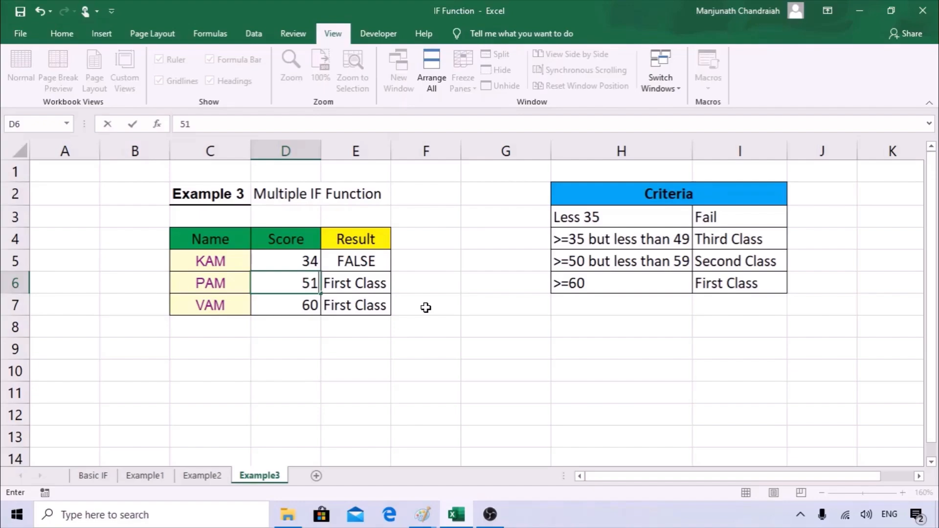
key(Return)
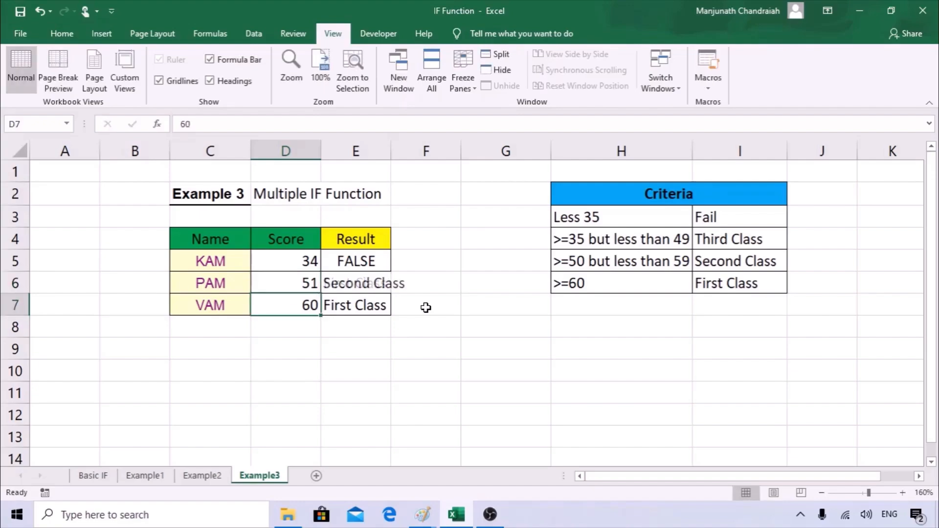
click(396, 283)
click(343, 286)
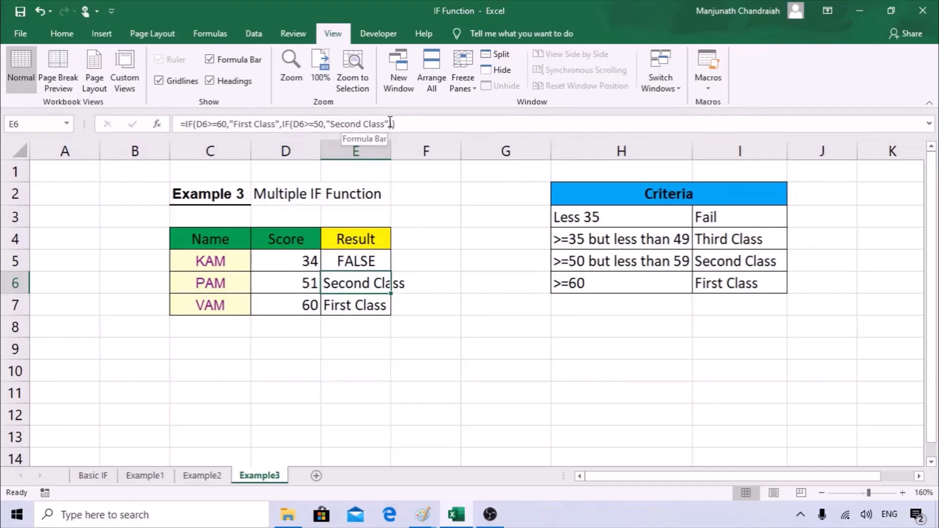
click(373, 264)
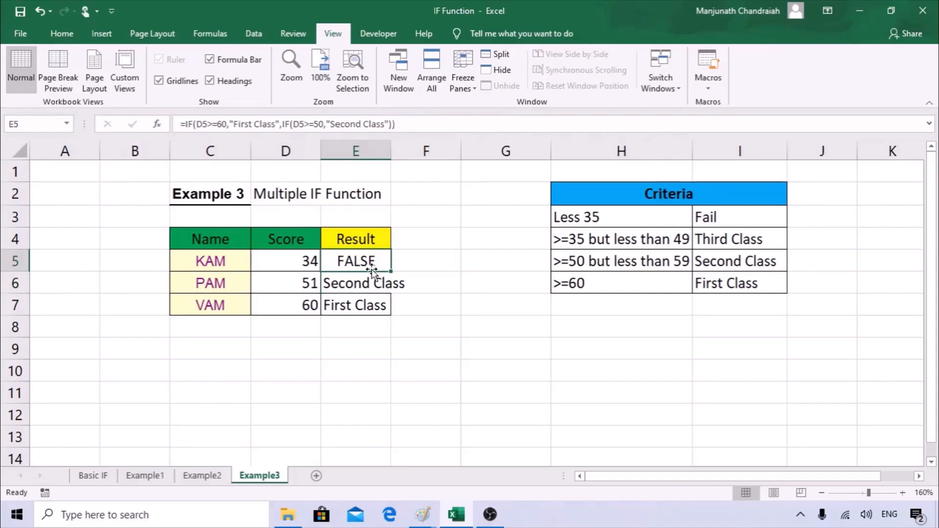
Replace E5's closing brackets with a comma and paste a copy of the inner IF test.
click(422, 128)
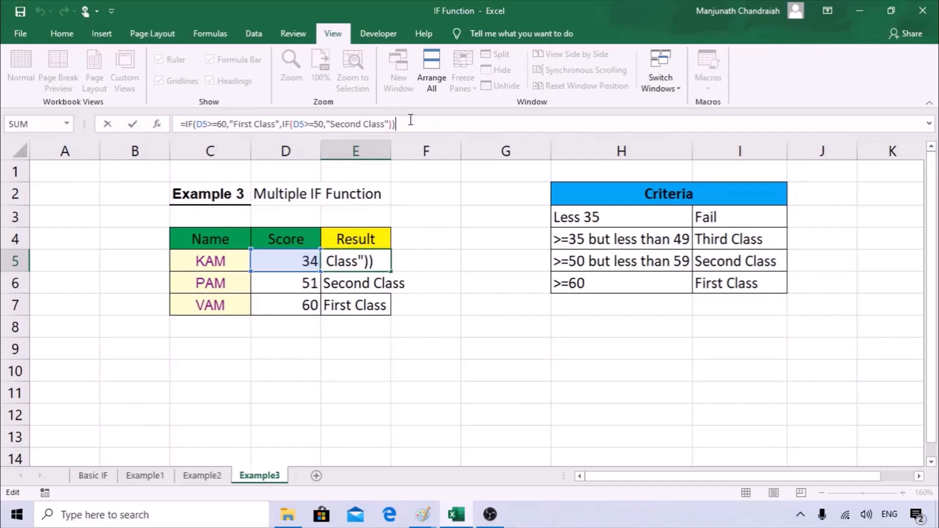
key(BackSpace)
key(BackSpace)
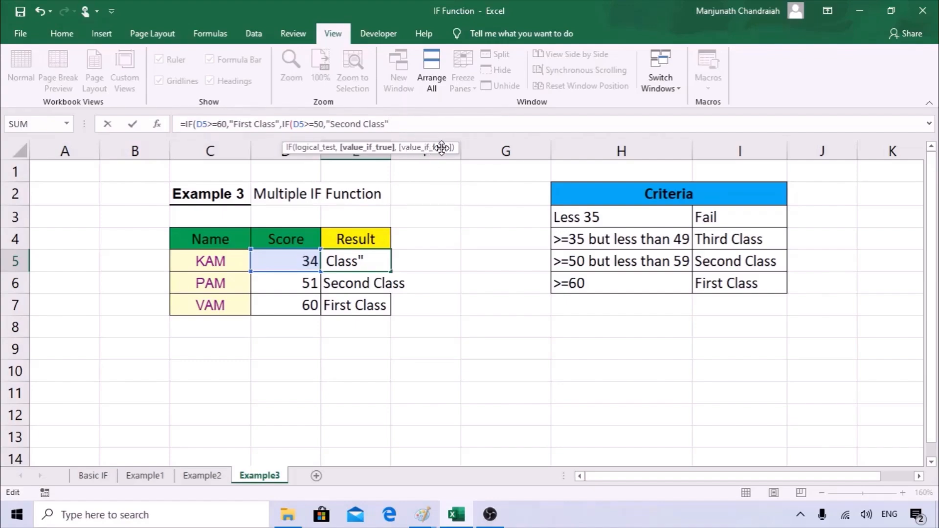
text(,)
drag(282, 121, 391, 125)
key(ctrl+c)
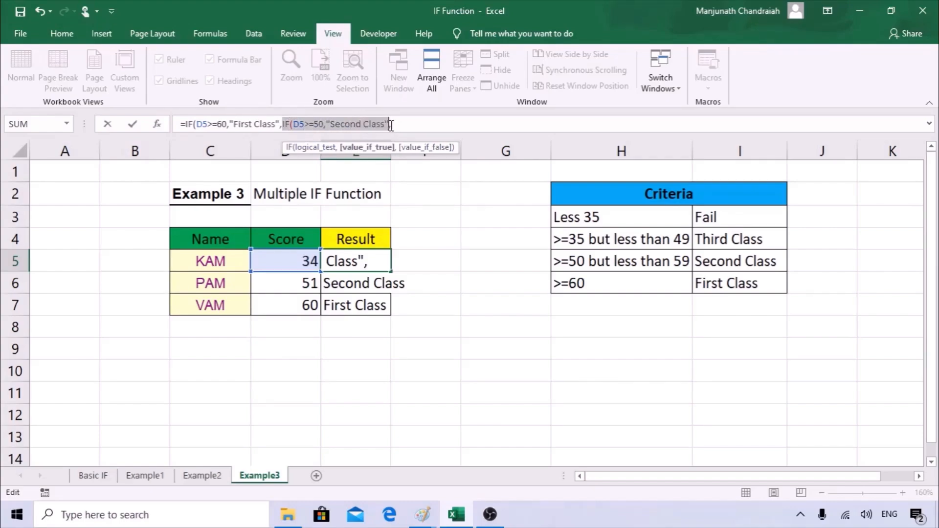
click(408, 125)
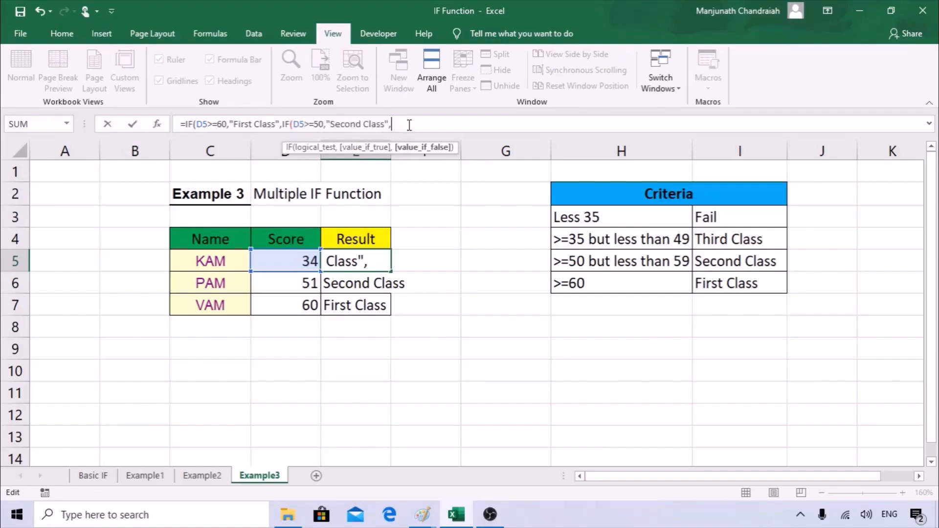
key(ctrl+v)
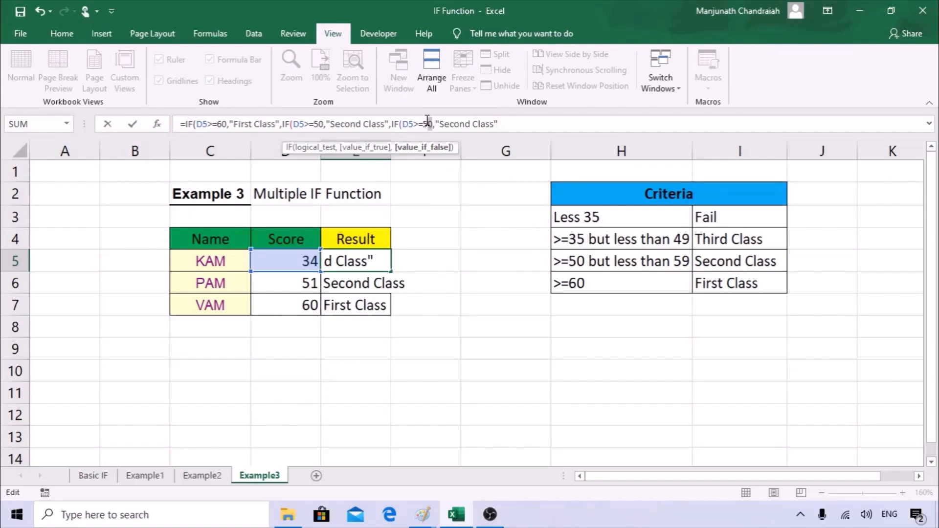
Set the third IF to D5>=35 returning Third Class, commit and accept the bracket correction.
double_click(425, 123)
text(35)
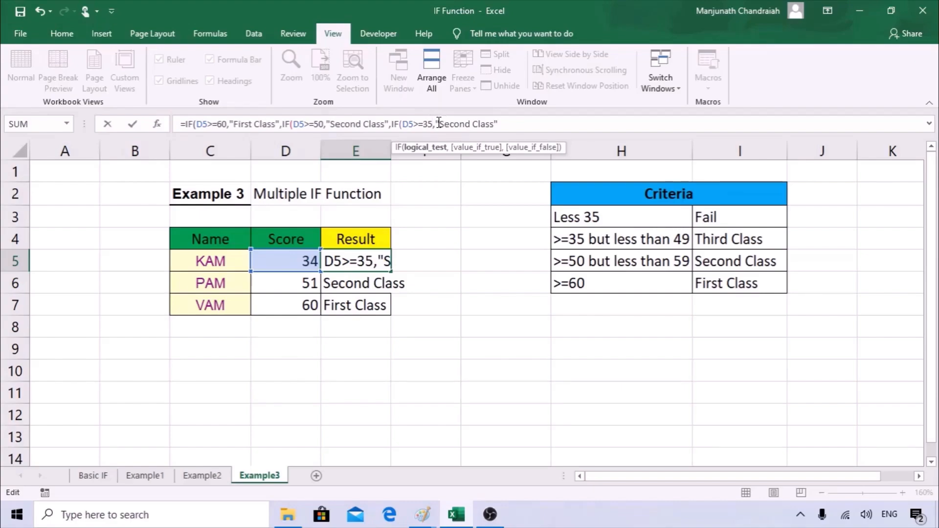
drag(439, 123, 471, 121)
text(Th)
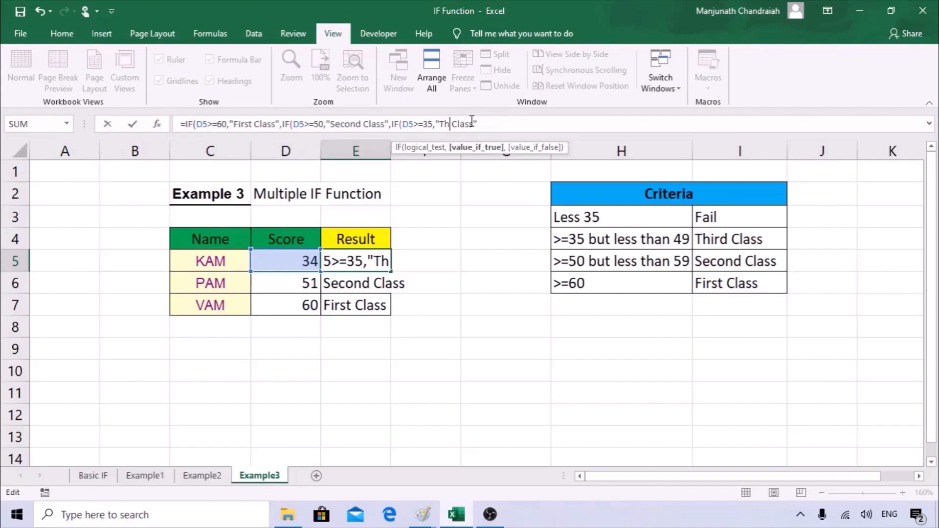
text(rid)
key(BackSpace)
key(BackSpace)
key(BackSpace)
text(ird)
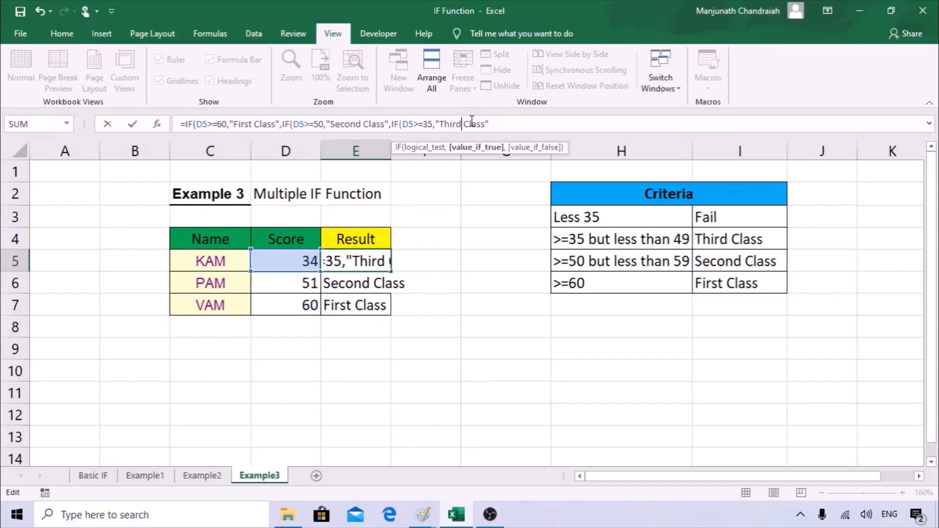
click(511, 122)
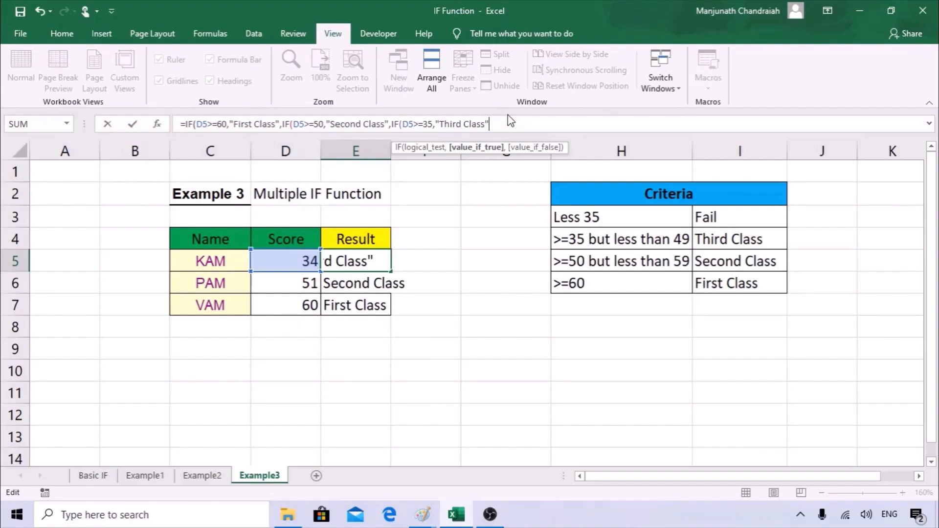
key(Return)
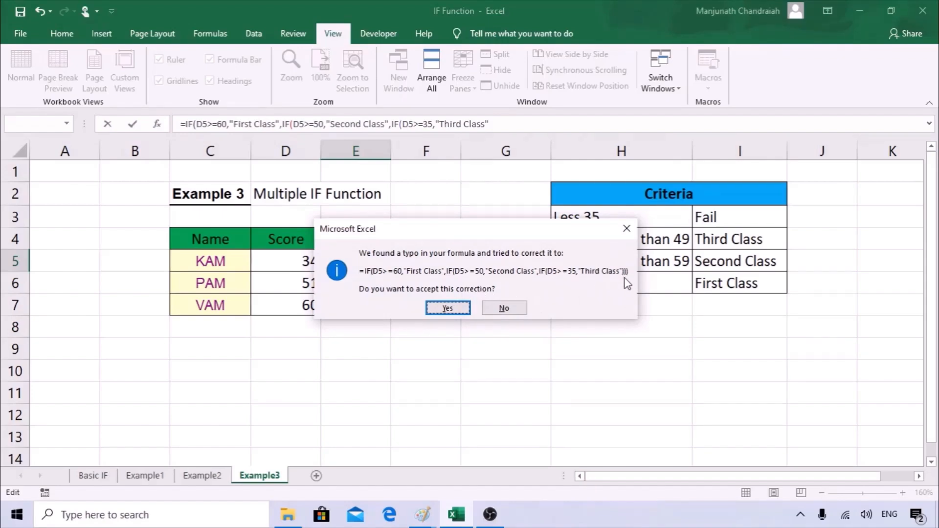
click(447, 307)
click(386, 266)
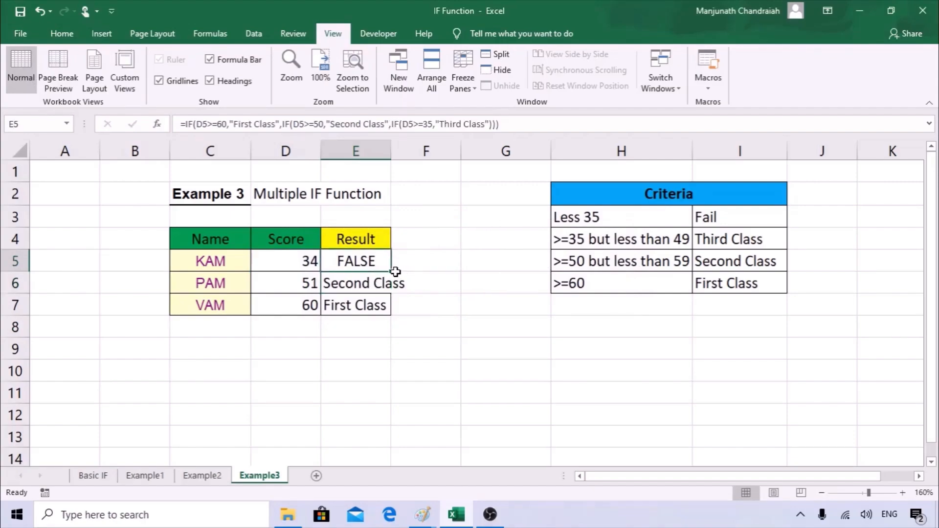
Fill the three-level formula down to E7 and change KAM's score to 35, giving Third Class.
drag(387, 266, 387, 307)
click(315, 262)
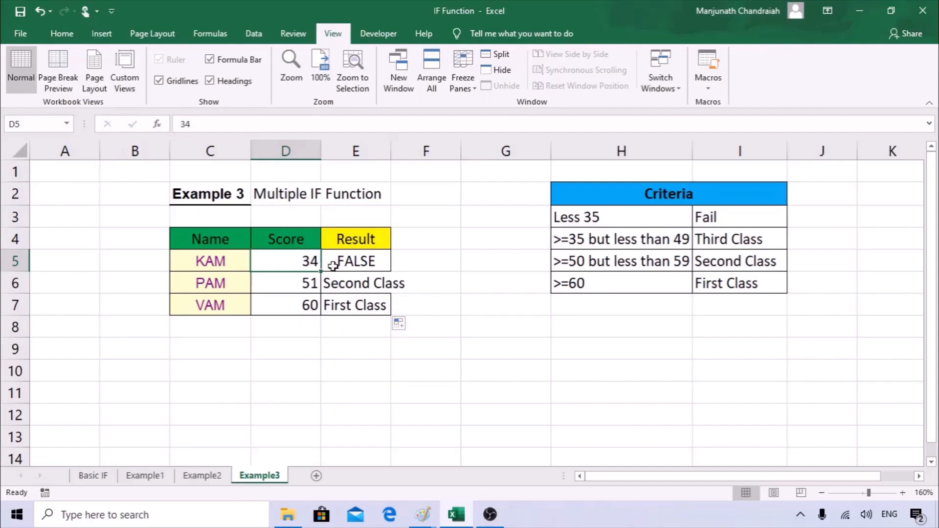
text(35)
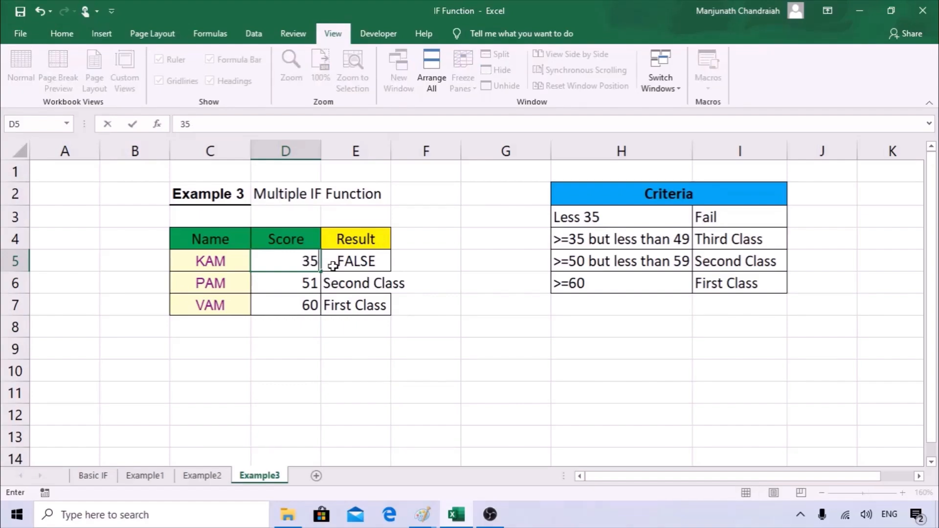
click(343, 300)
click(368, 268)
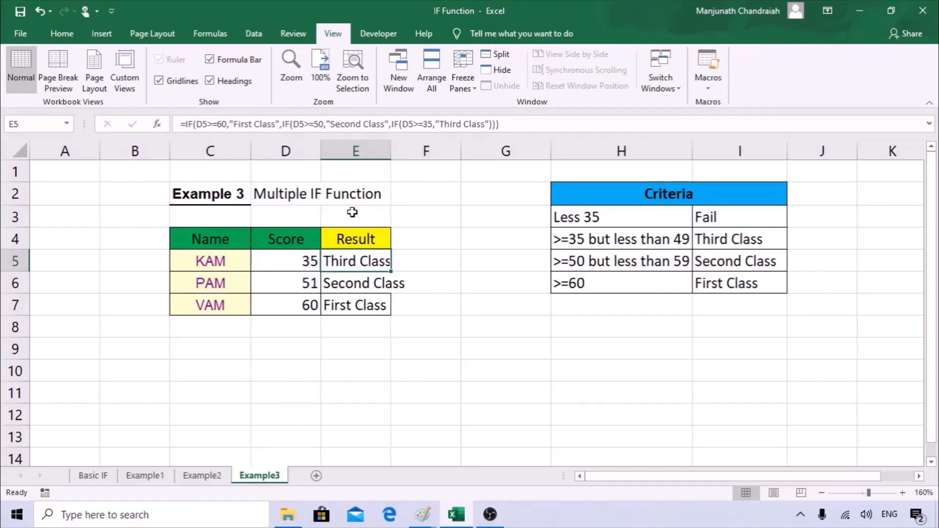
Compare the E5:E7 results with the Criteria table's class labels and the Less 35 Fail row.
drag(704, 239, 725, 283)
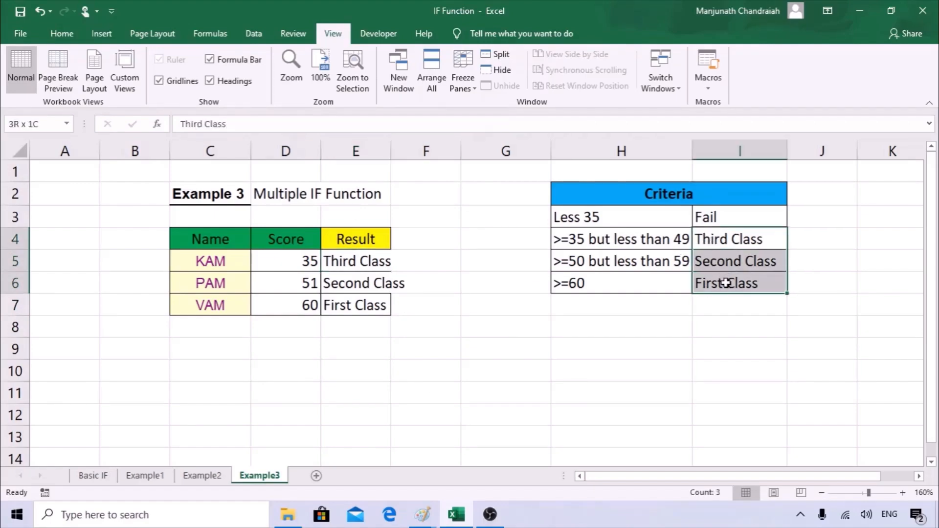
click(352, 283)
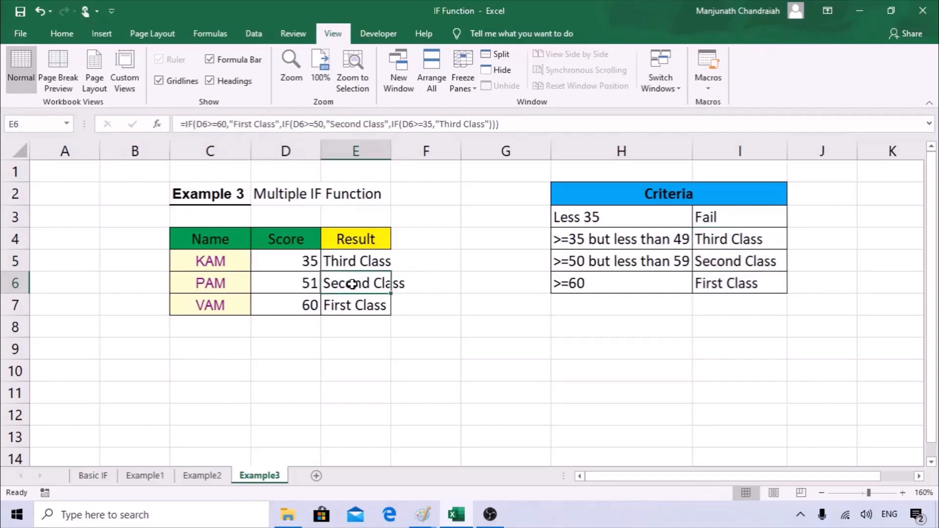
drag(352, 300, 356, 261)
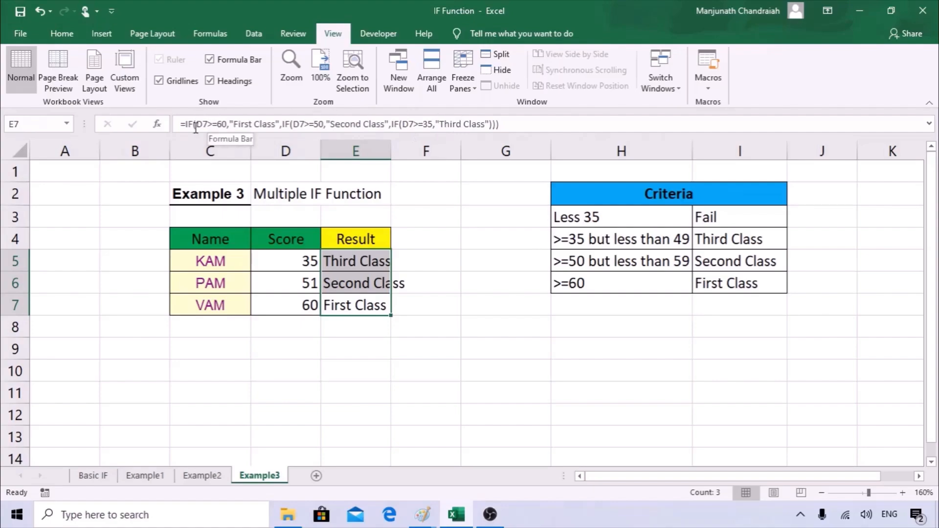
click(719, 217)
click(606, 219)
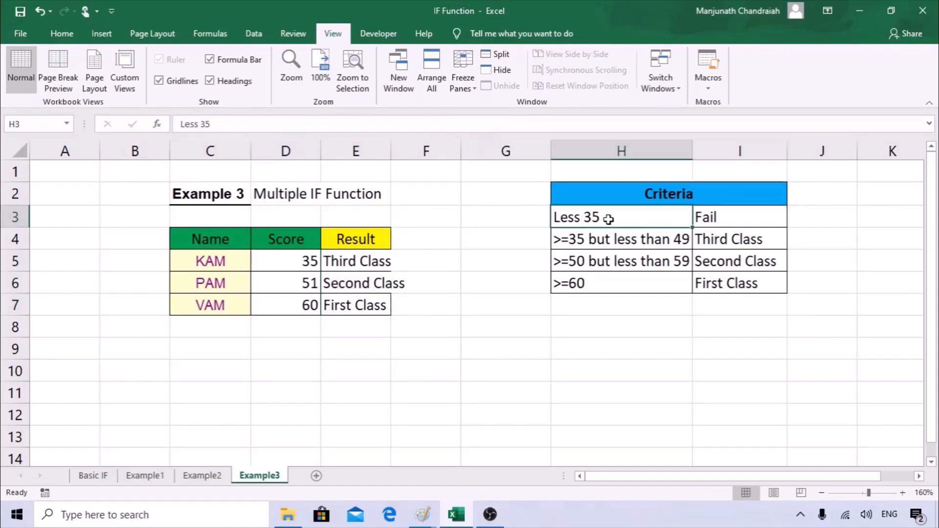
Append a "Fail" fallback after the Third Class test in E5 and accept the bracket correction.
click(348, 264)
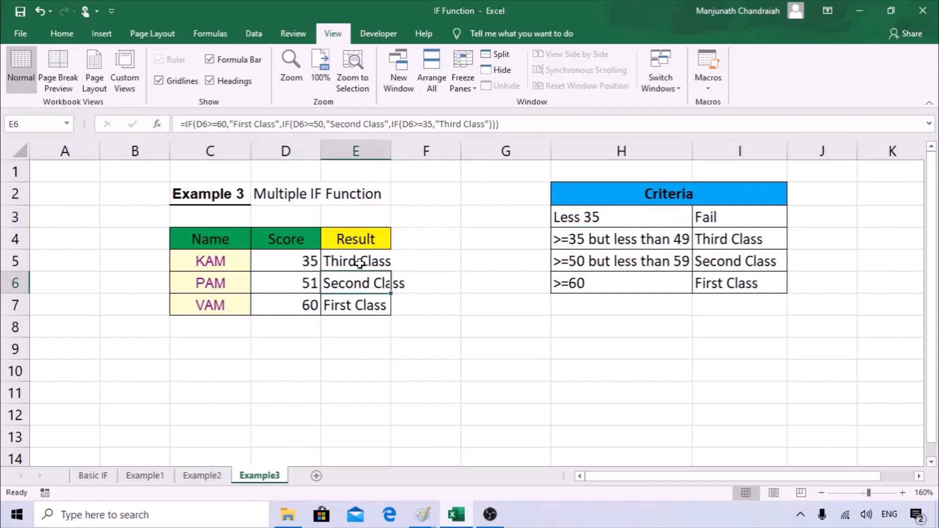
click(511, 124)
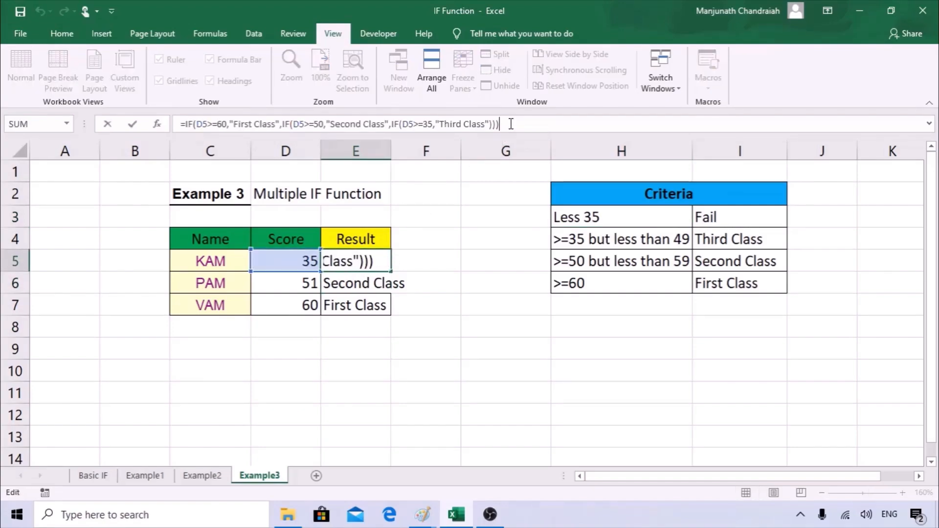
key(BackSpace)
key(BackSpace)
key(BackSpace)
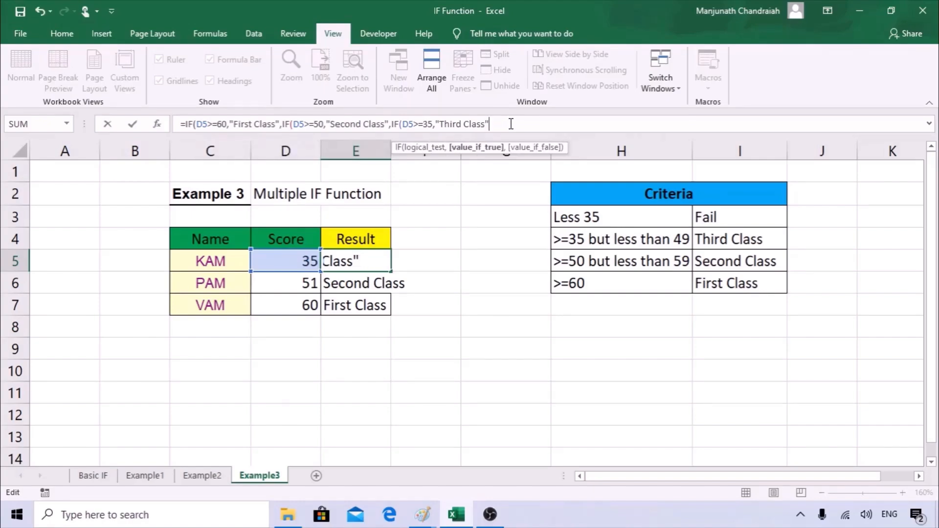
text(,)
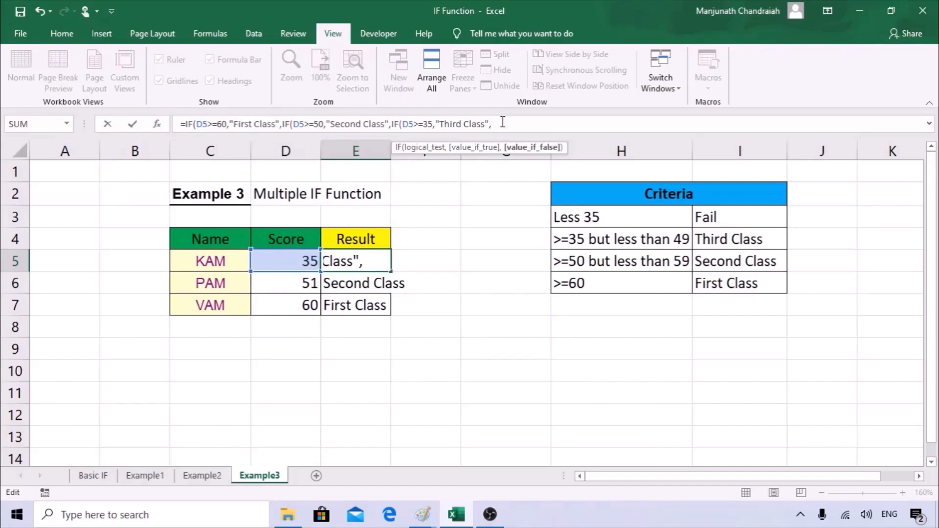
text("f)
key(BackSpace)
text(Fail)
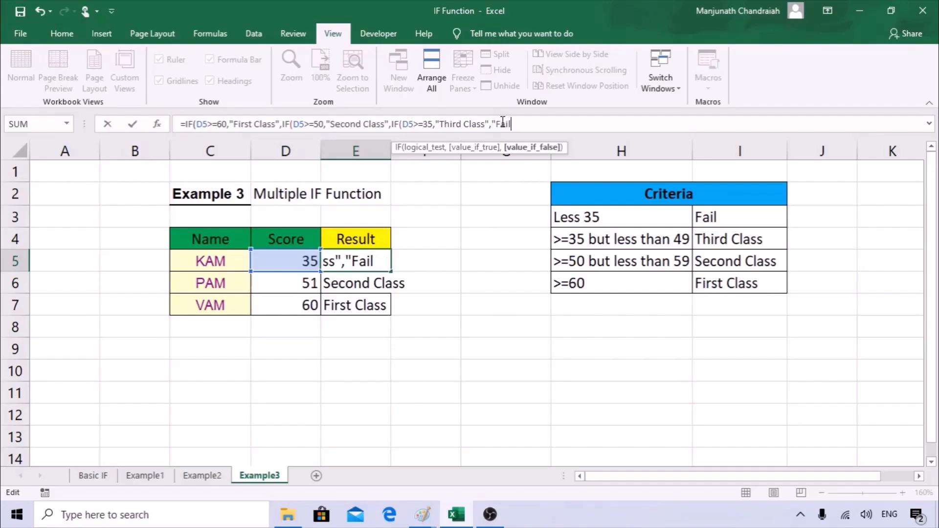
text(")
key(Return)
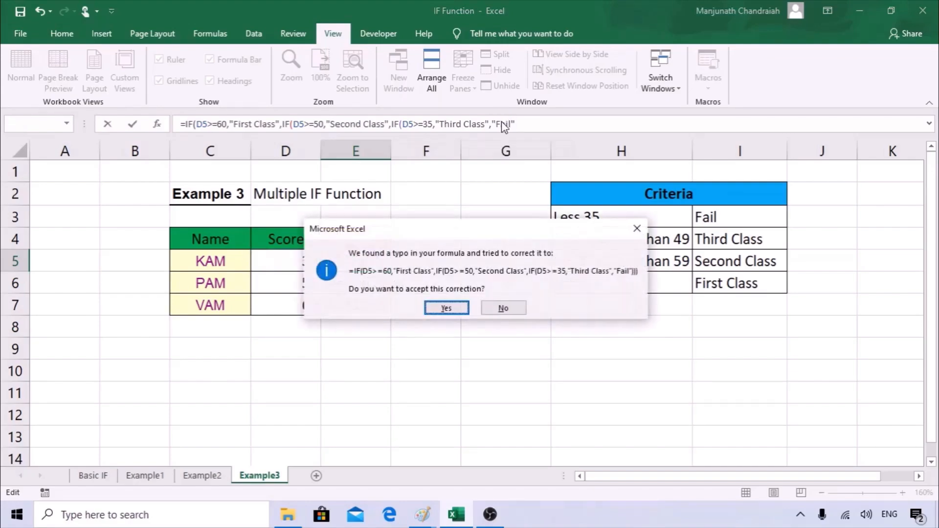
key(Return)
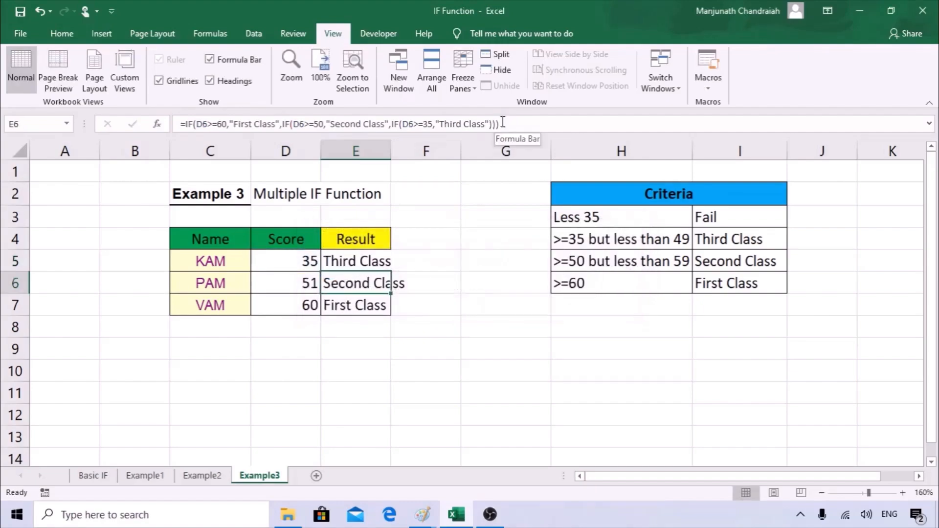
click(315, 263)
Change KAM's score in D5 to 34 so E5 returns Fail, then review E5's formula.
text(34)
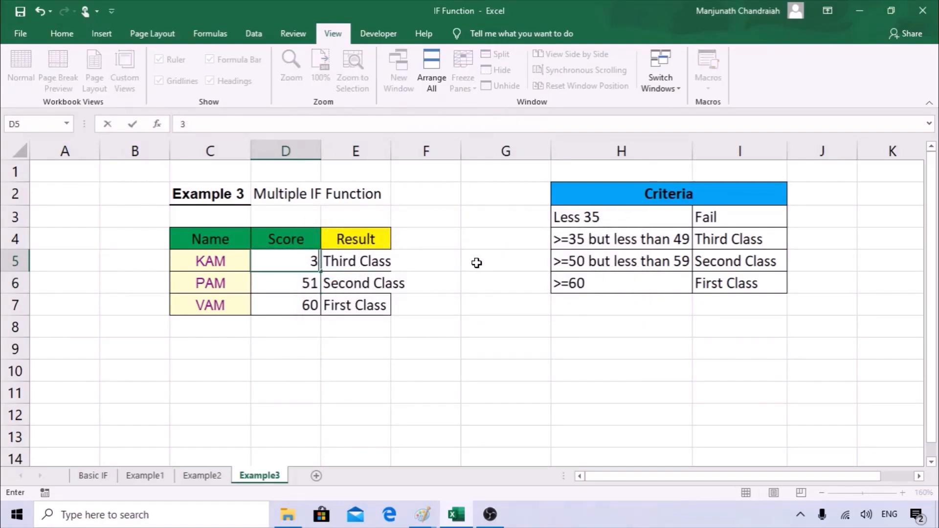
click(478, 312)
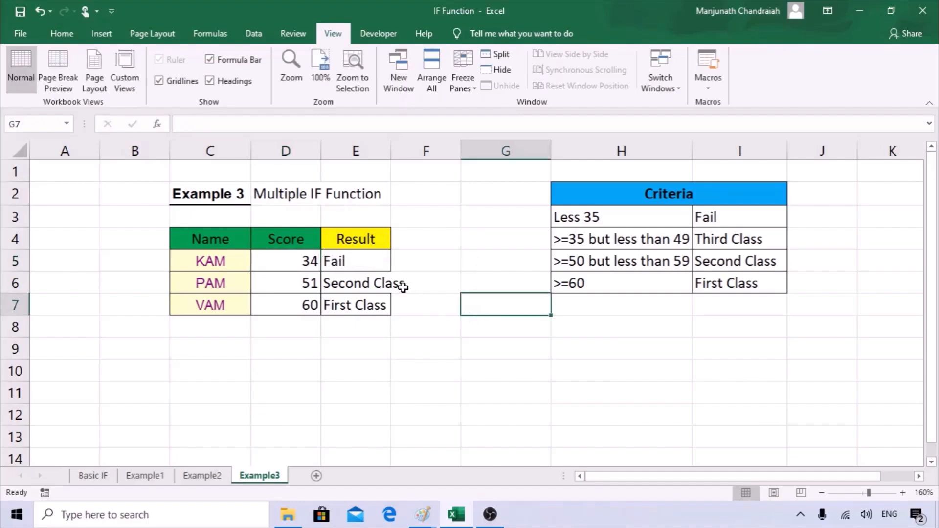
click(356, 260)
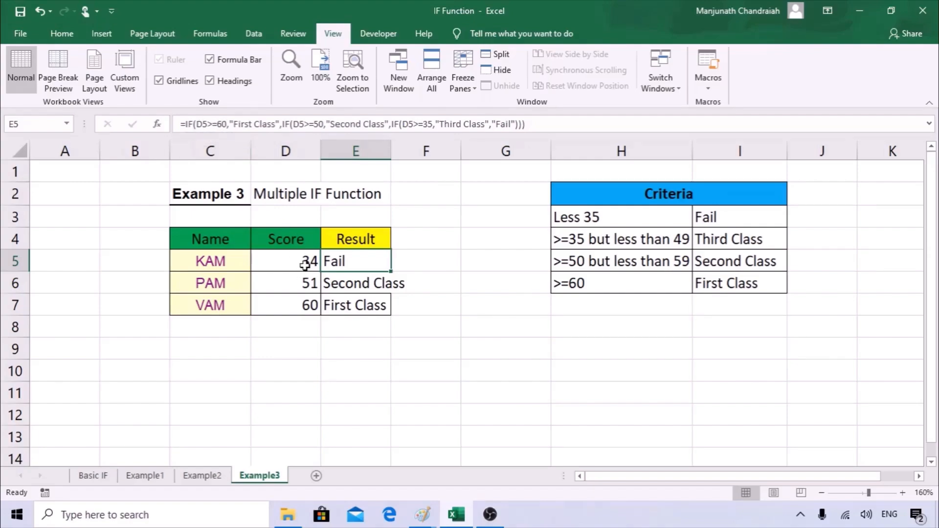
click(278, 123)
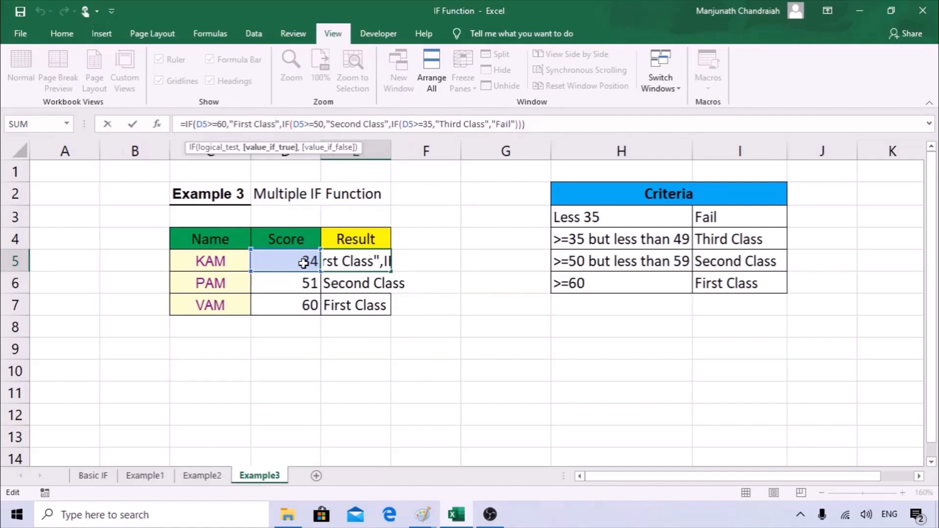
In E5's formula, paste a copy of the third IF over the Fail fallback.
click(365, 125)
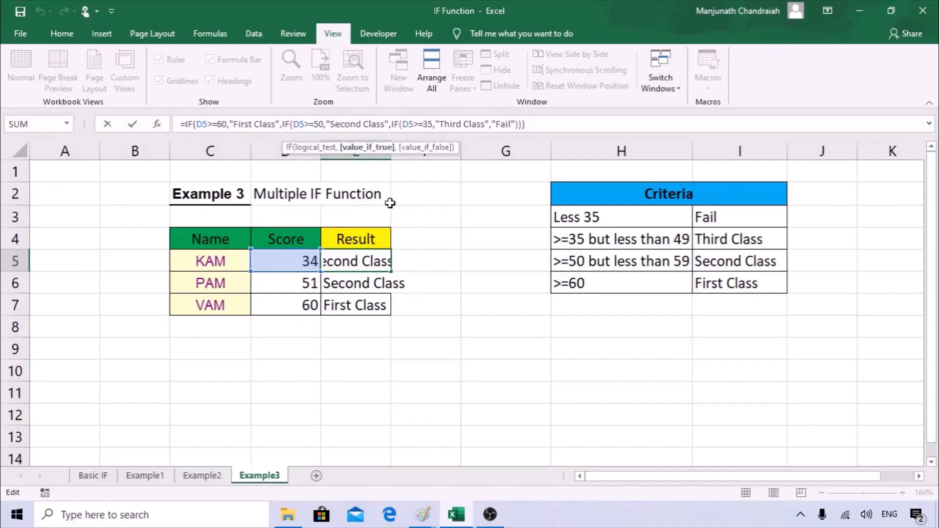
click(411, 125)
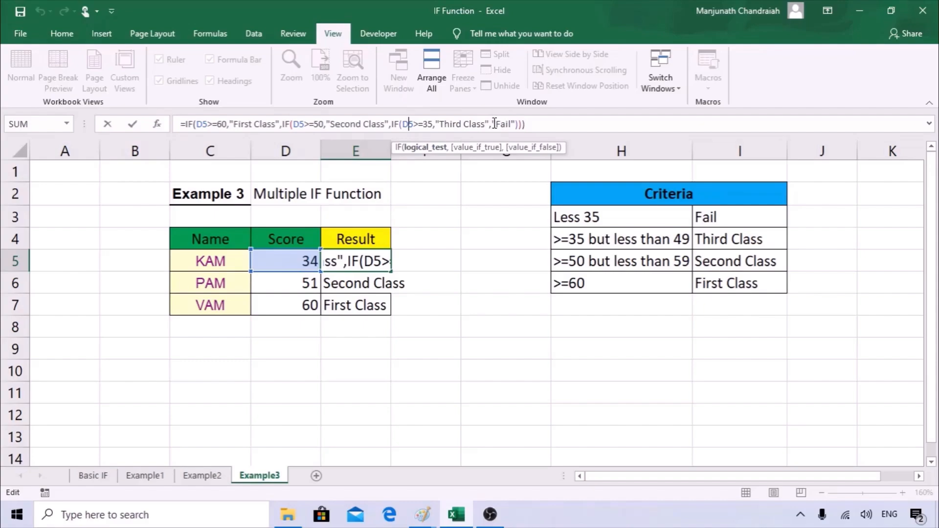
drag(497, 124, 512, 123)
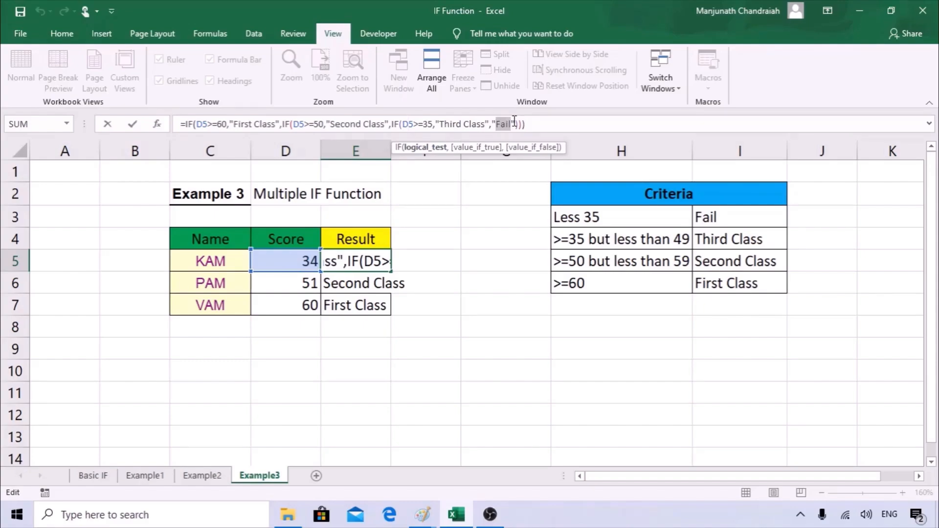
click(398, 124)
drag(398, 124, 490, 122)
key(ctrl+c)
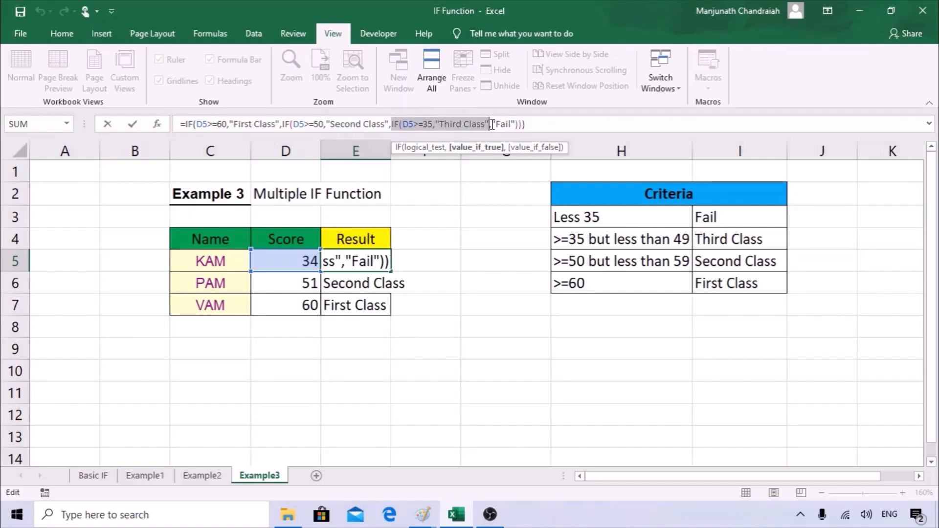
drag(492, 124, 533, 121)
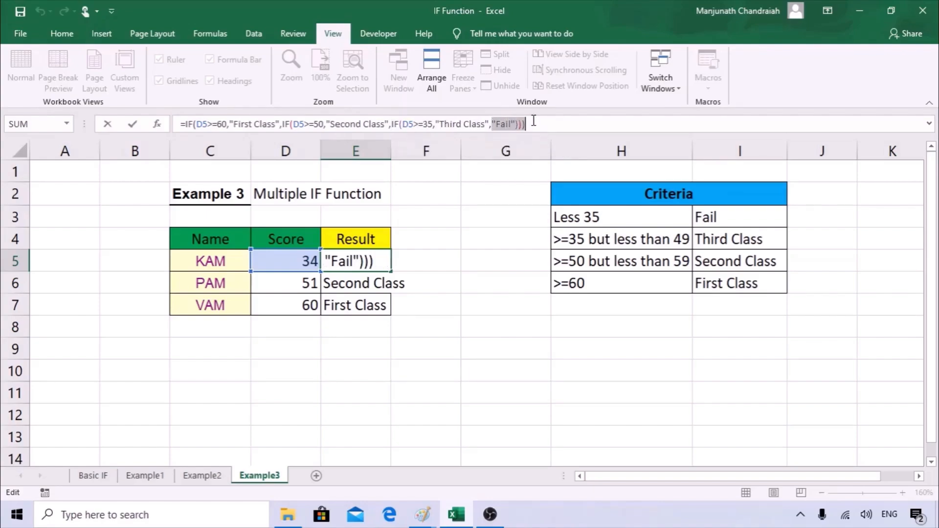
key(ctrl+v)
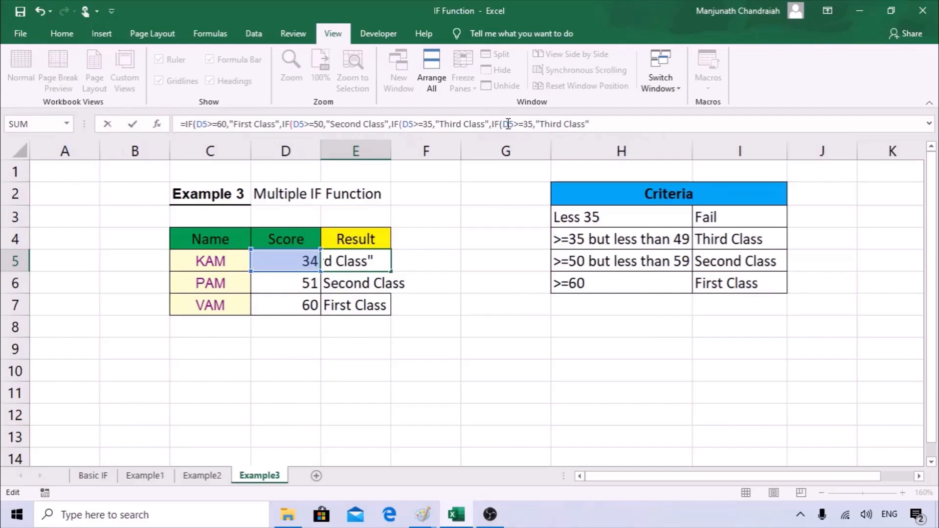
Edit the pasted IF into IF(D5<35,"Fail") and commit it, accepting the bracket correction.
drag(523, 121, 516, 119)
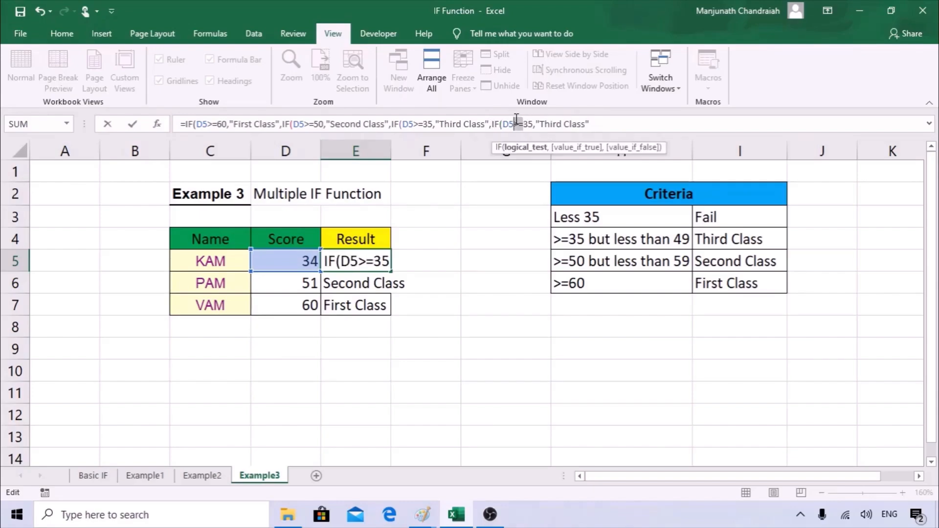
text(<)
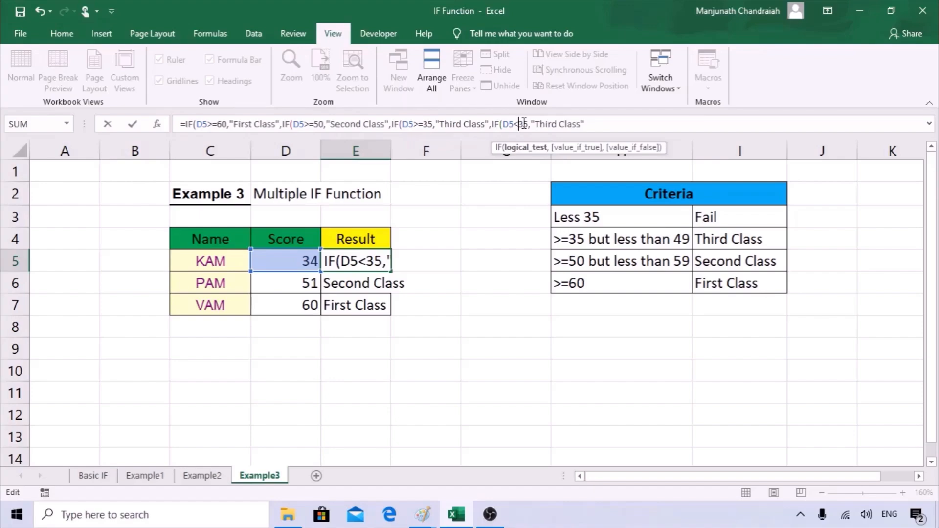
drag(580, 124, 537, 124)
text(Fails)
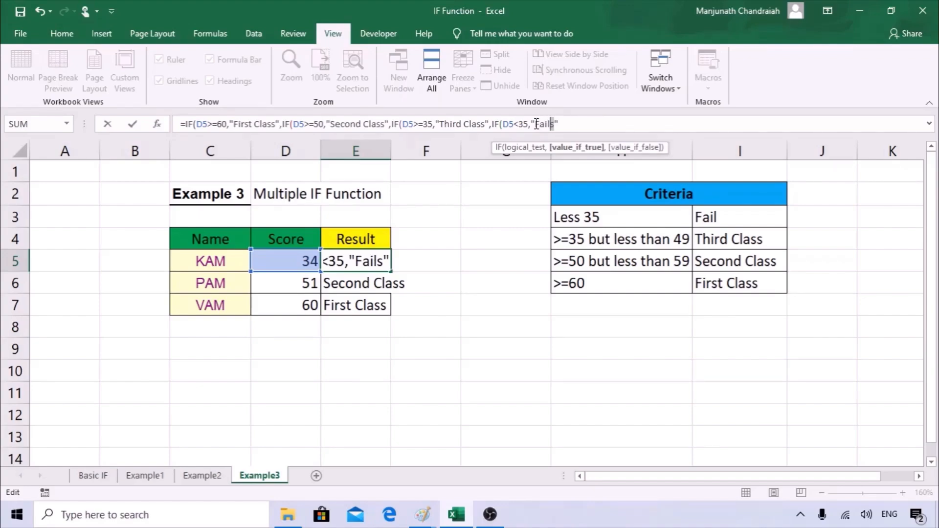
key(BackSpace)
text())
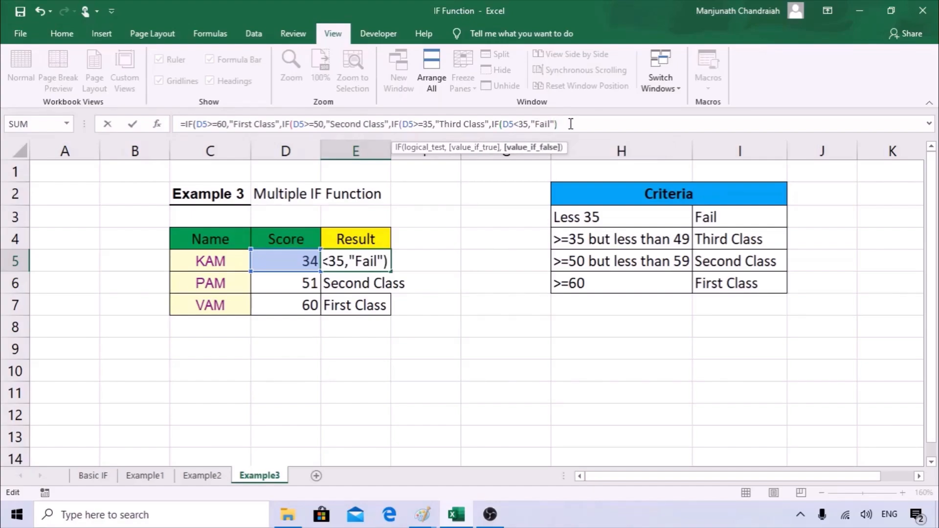
key(Return)
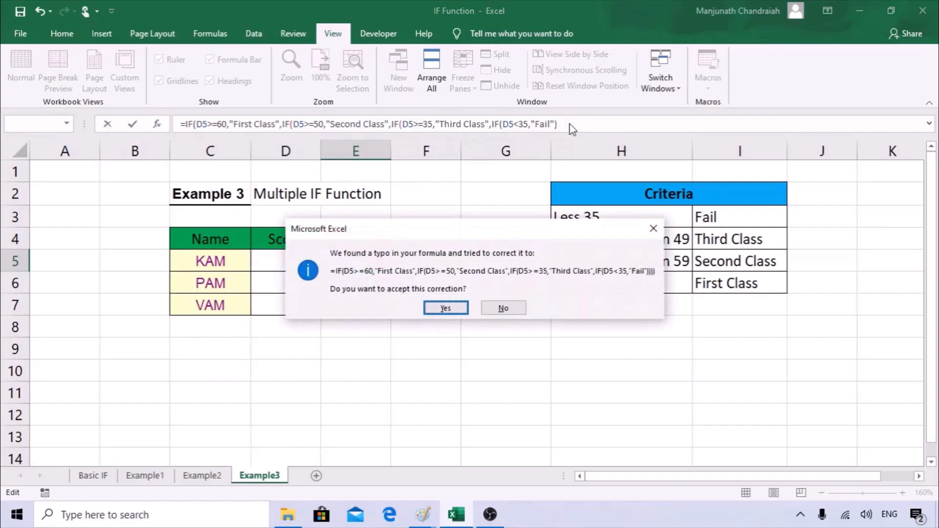
click(442, 309)
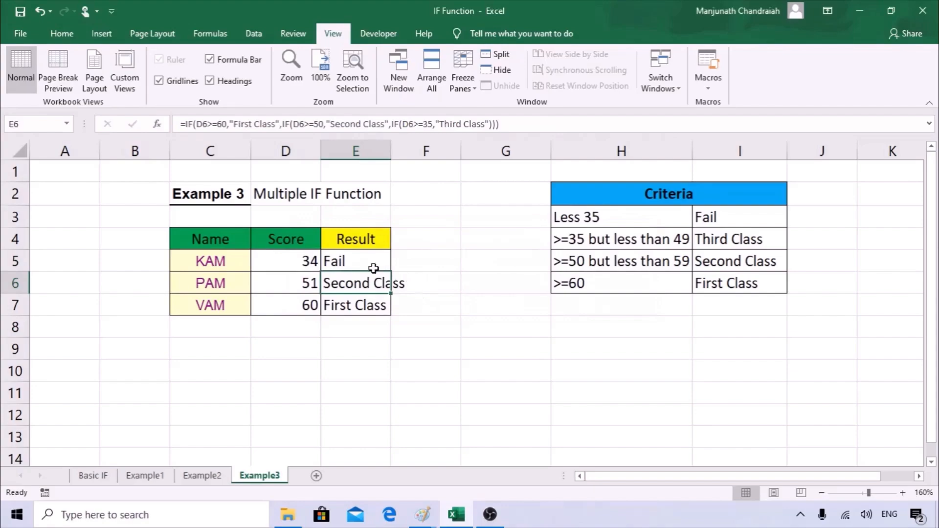
Fill E5's new nested IF formula down to E6 and E7, then recheck E5.
click(375, 269)
drag(391, 272, 389, 309)
click(373, 263)
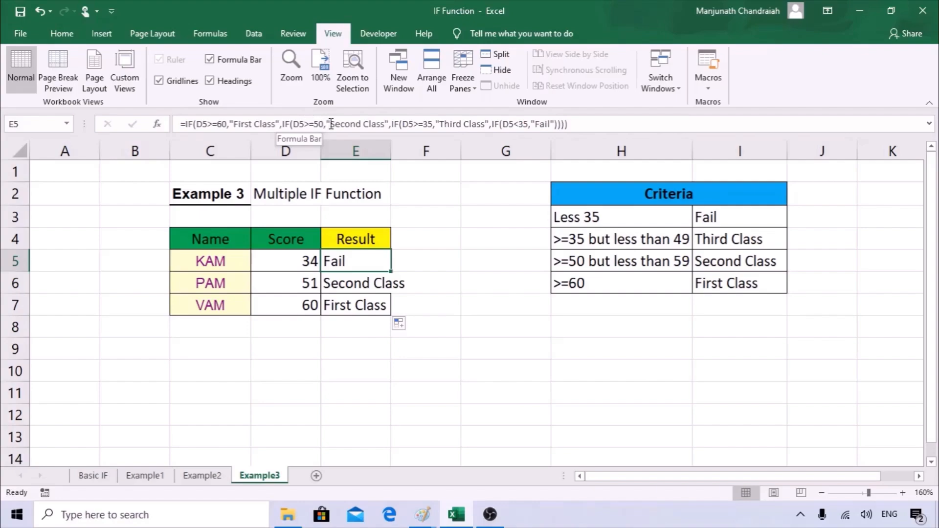
click(411, 283)
click(336, 257)
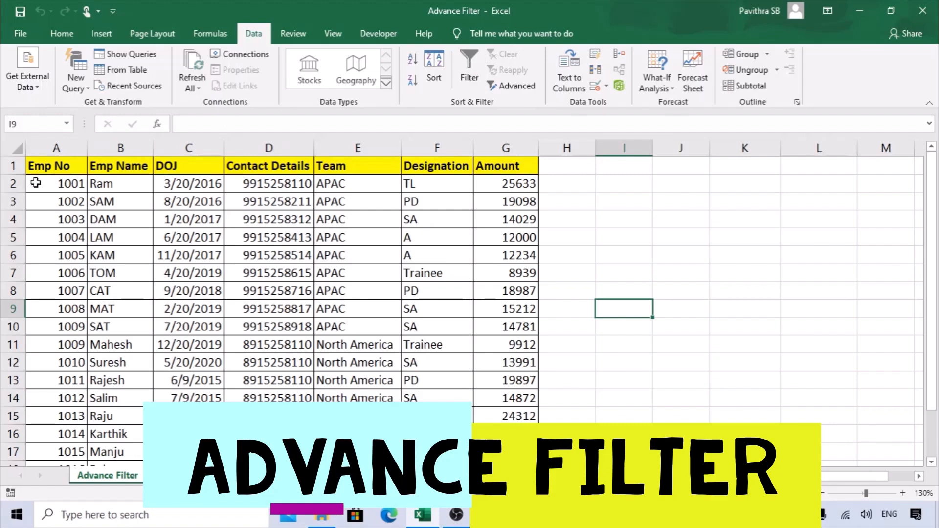
Turn on AutoFilter for columns A–G and clear every name in the Emp Name list.
drag(49, 150, 511, 160)
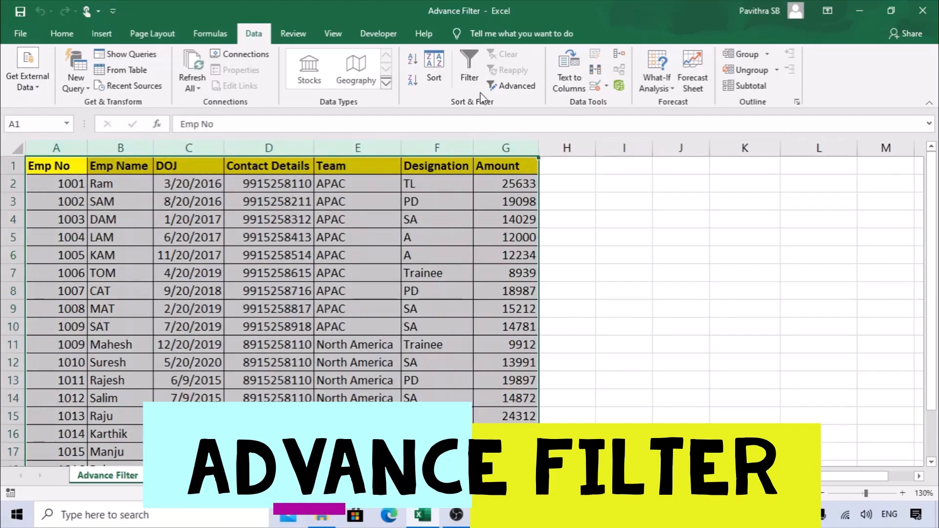
click(469, 69)
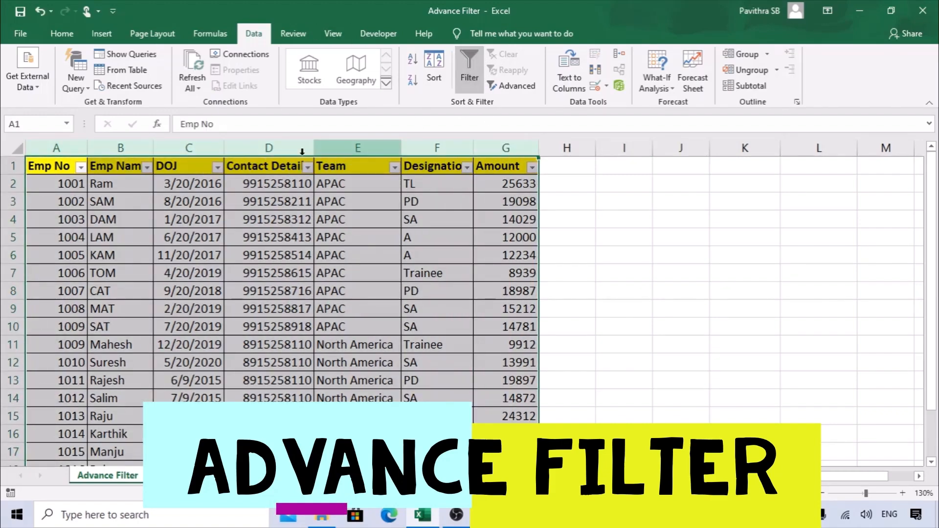
click(147, 168)
drag(176, 314, 176, 379)
click(41, 326)
click(42, 338)
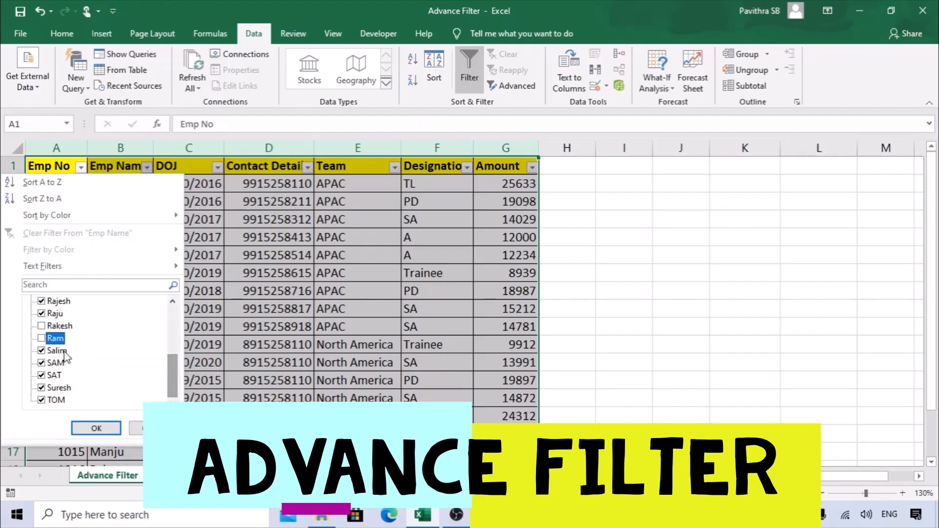
drag(173, 374, 172, 328)
click(64, 301)
click(64, 301)
Filter Emp Name to three chosen employees and select the filtered rows.
scroll(66, 374, down, 2)
click(52, 363)
click(54, 375)
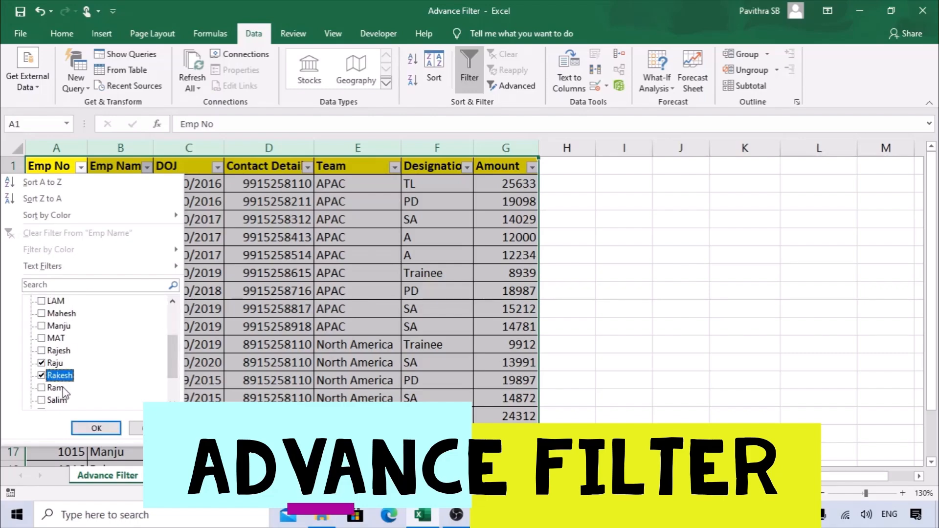
click(53, 389)
click(95, 427)
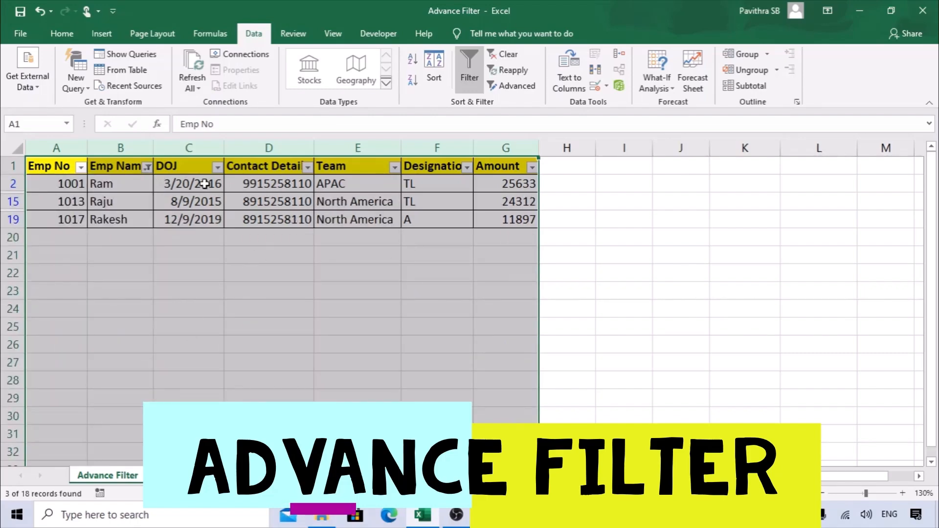
drag(126, 168, 467, 228)
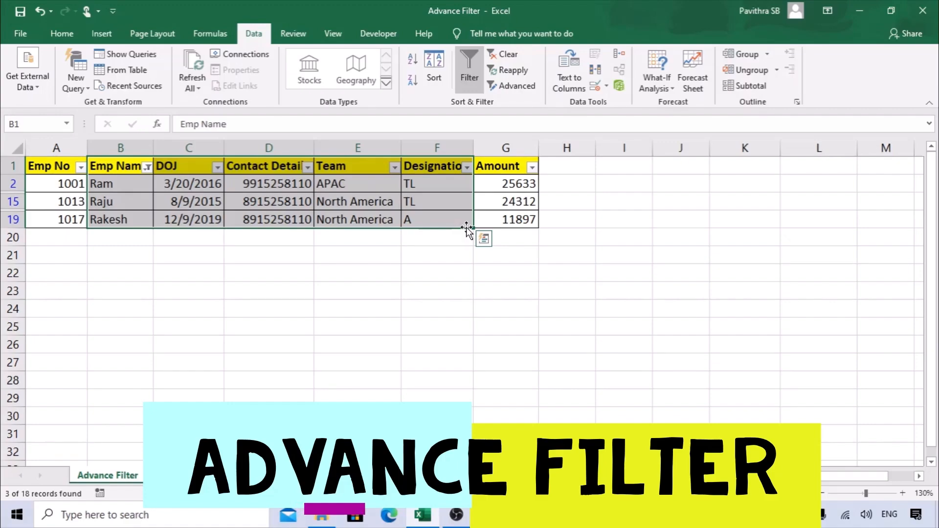
Clear the Emp Name filter and turn off the table's column filters.
click(506, 54)
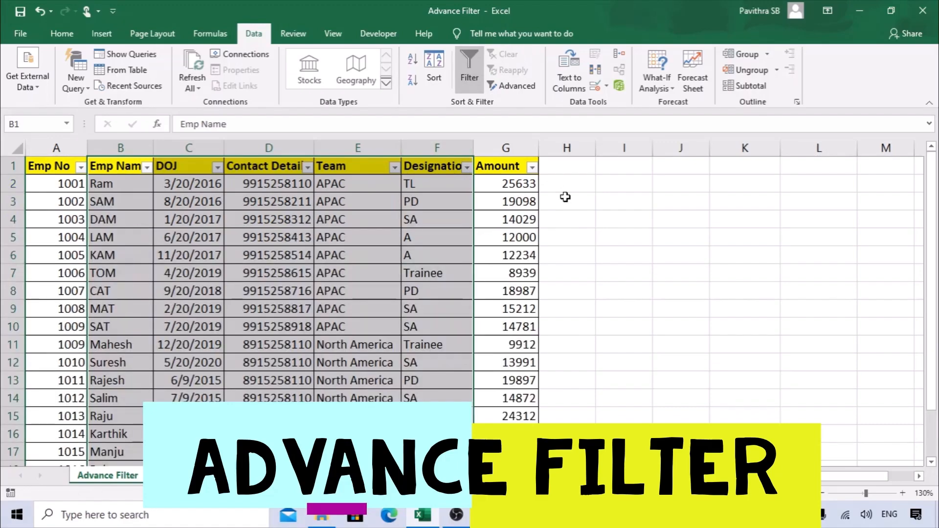
click(554, 179)
click(69, 169)
key(ctrl+shift+l)
click(681, 213)
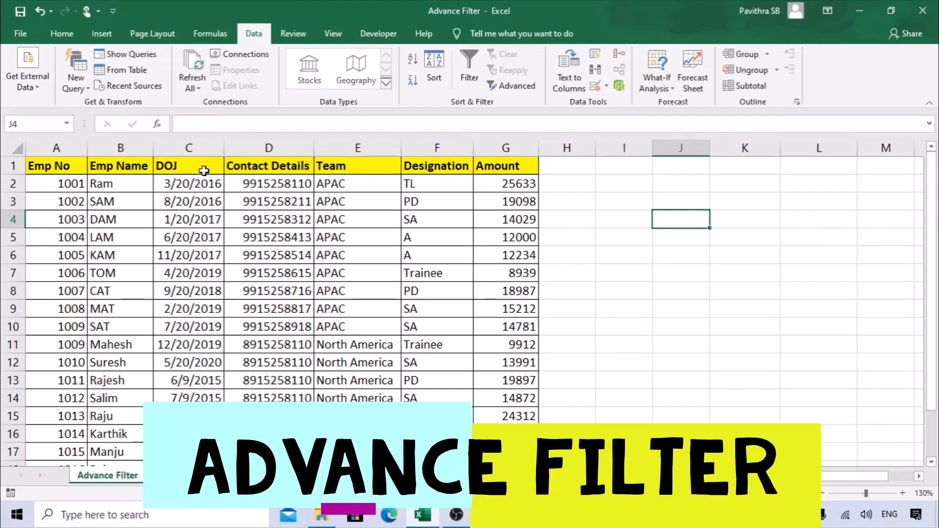
Copy the Emp Name header to K4 and the two names from B16:B17 into K5:K6.
click(126, 166)
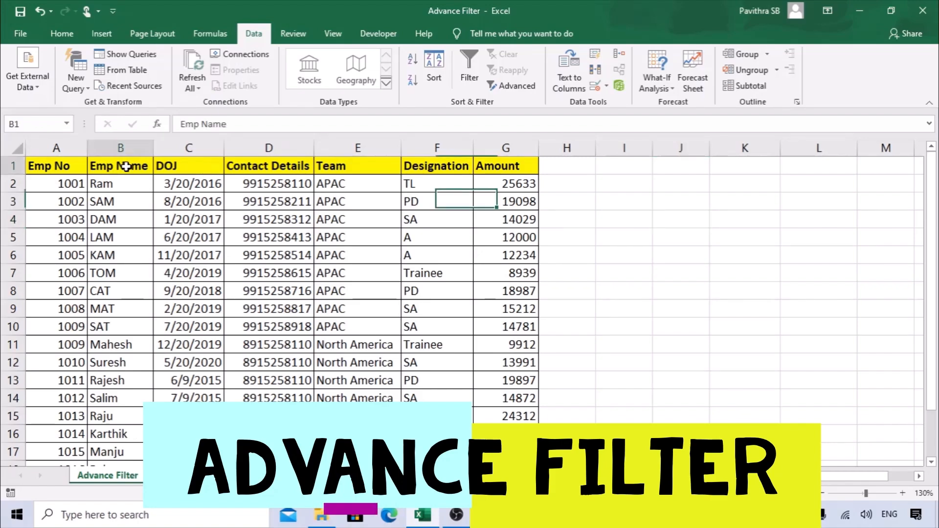
key(ctrl+c)
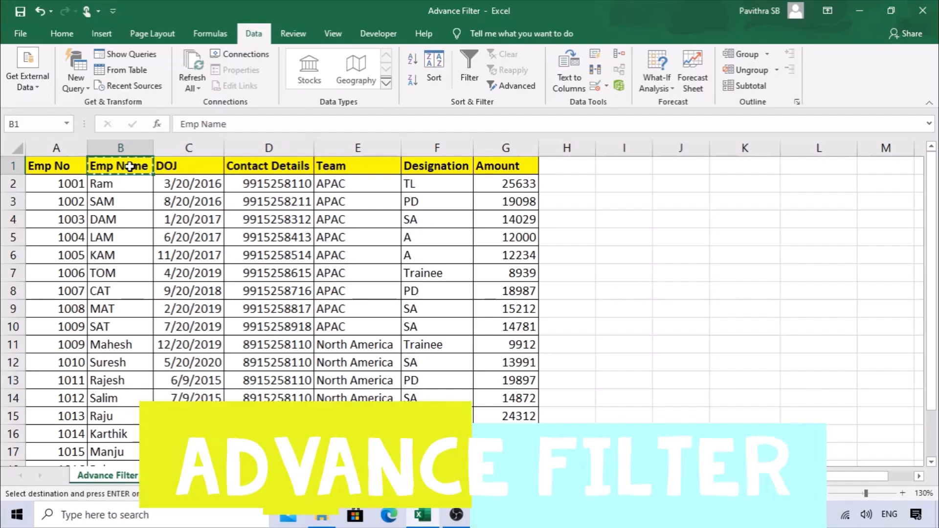
click(744, 228)
key(ctrl+v)
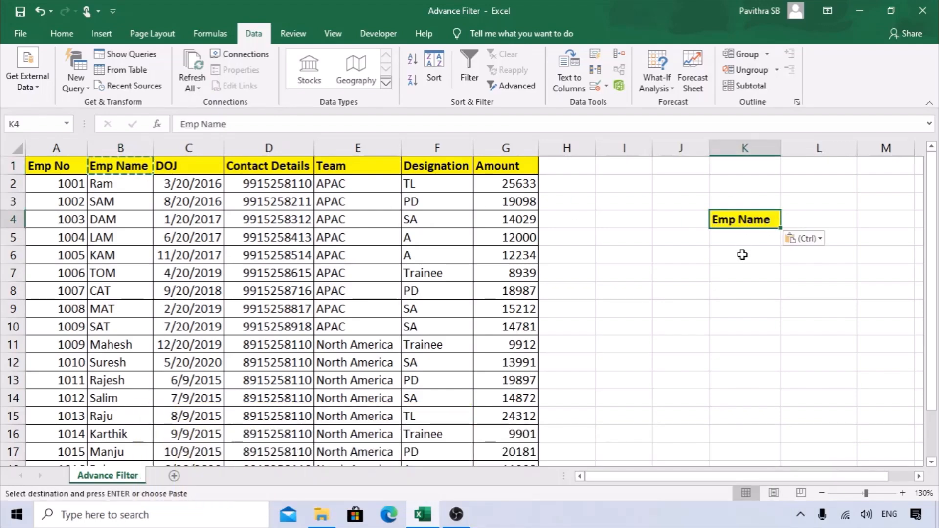
click(742, 253)
drag(120, 434, 122, 451)
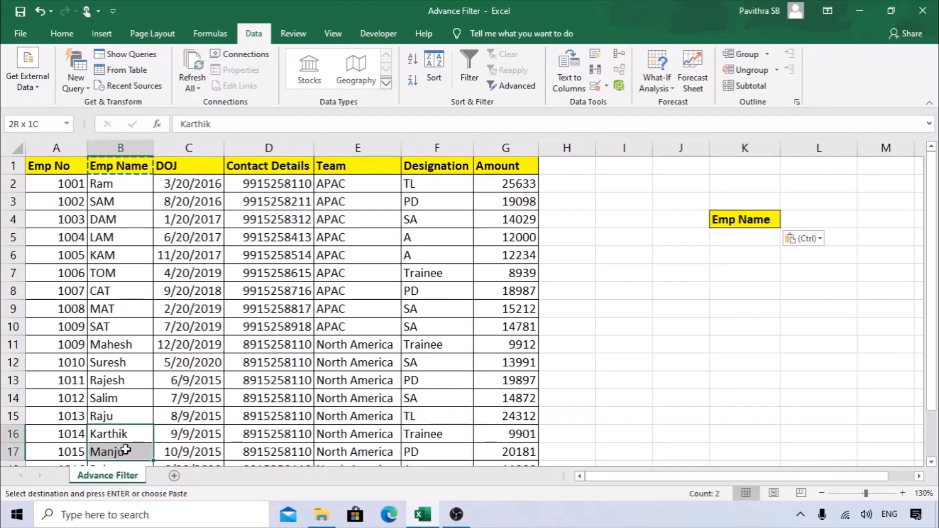
key(ctrl+c)
click(742, 239)
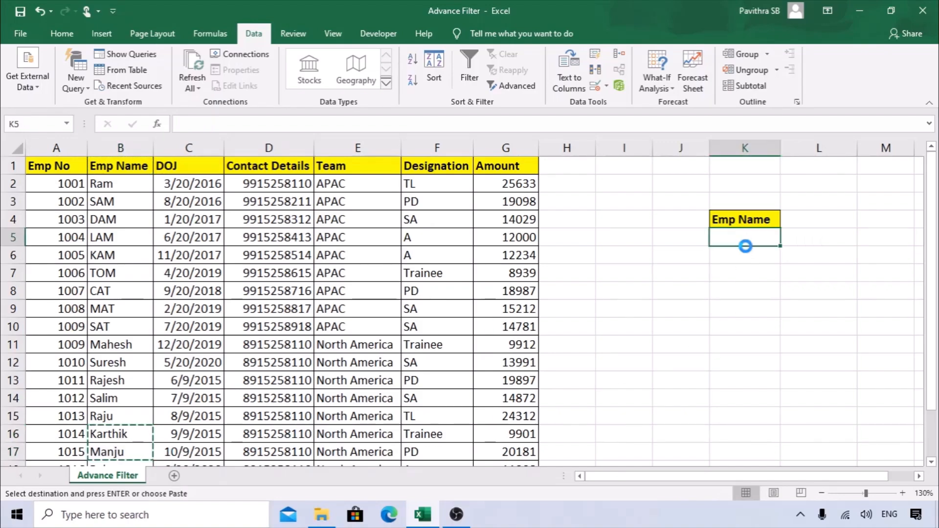
key(ctrl+v)
Check the new K4:K6 criteria block, then return to B2 in the table.
click(748, 273)
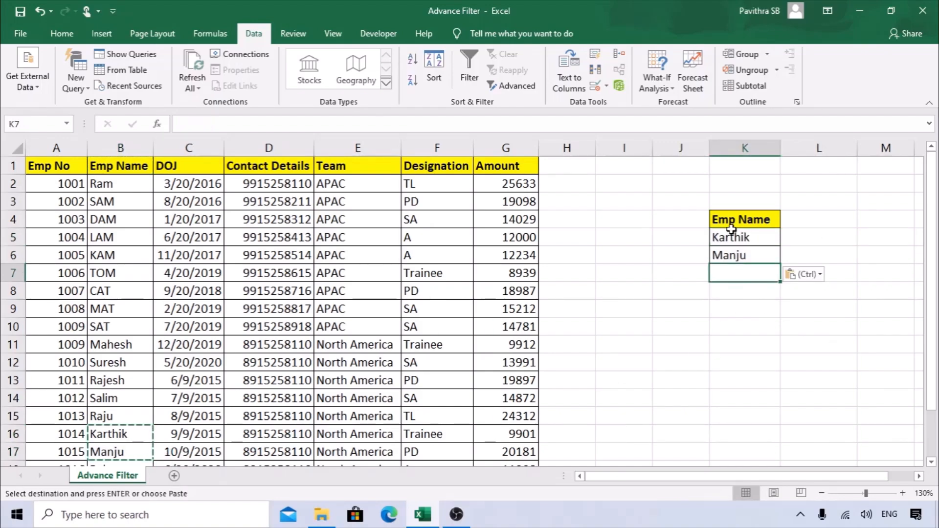
drag(739, 223, 748, 252)
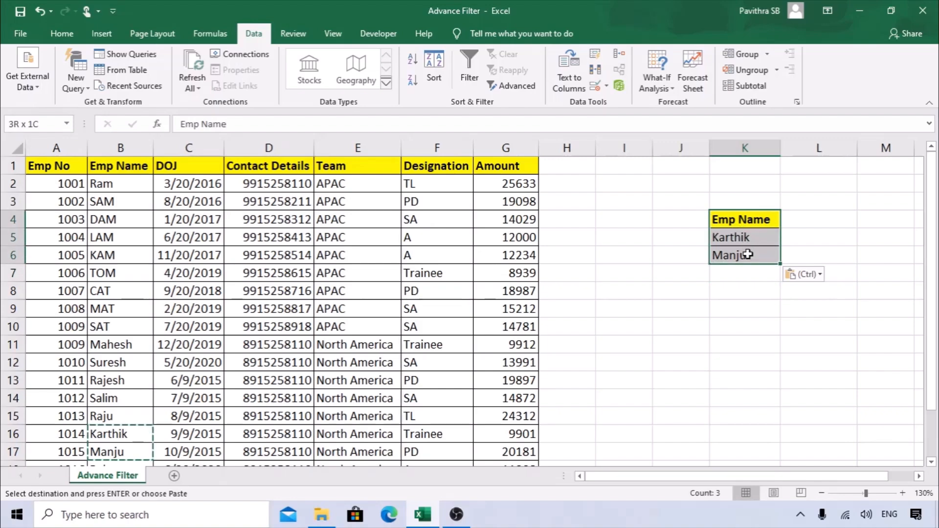
click(765, 286)
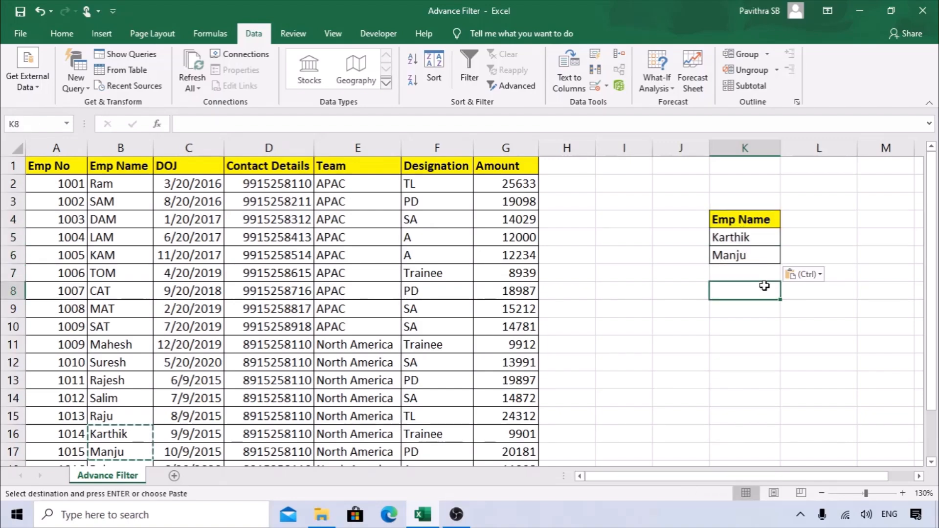
click(604, 165)
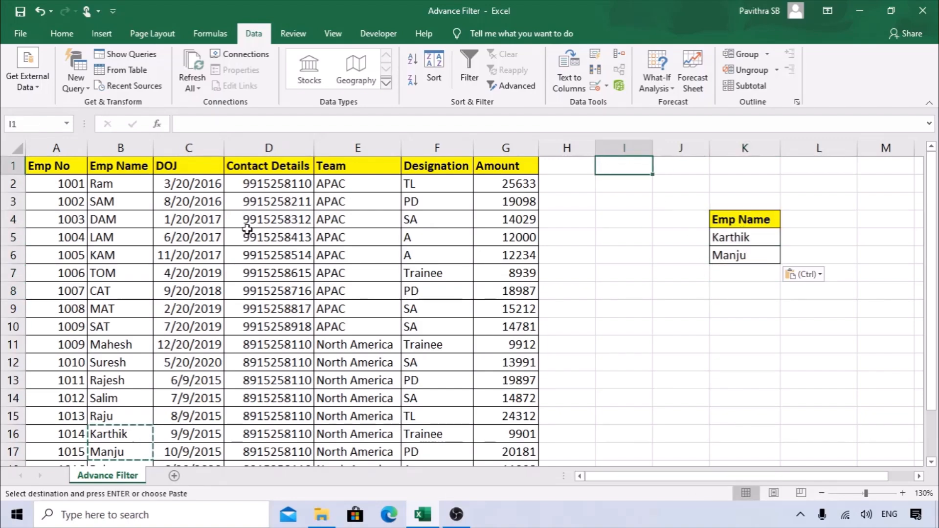
click(110, 178)
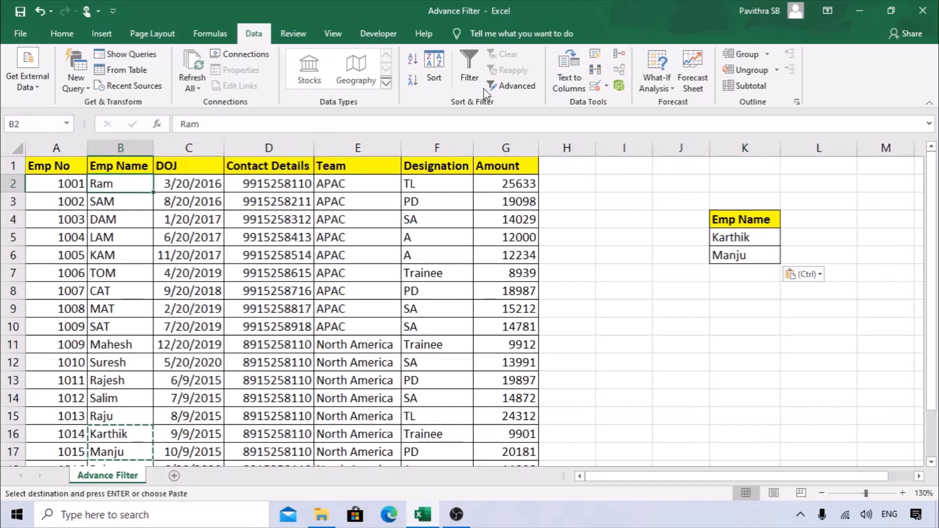
Run an in-place Advanced Filter with list range $A$1:$G$19 and criteria range $K$4:$K$6.
click(516, 86)
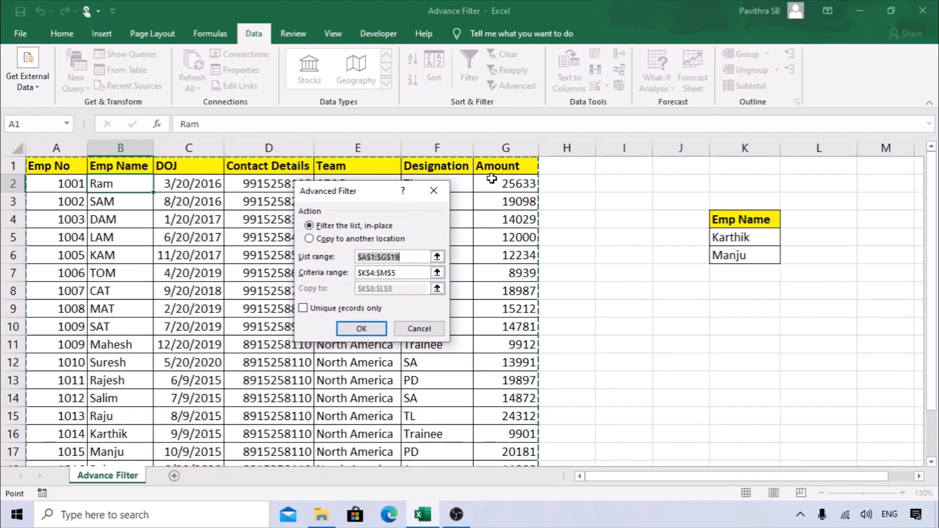
key(Delete)
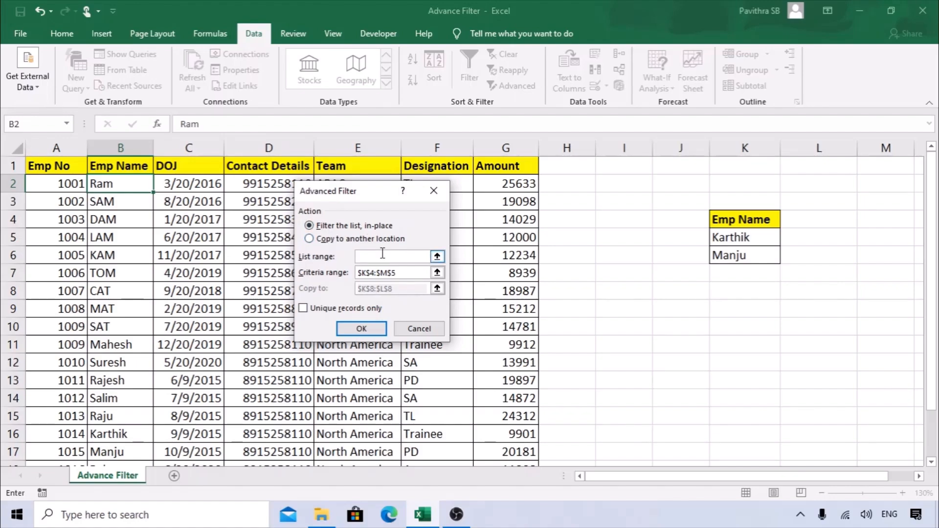
click(62, 166)
key(ctrl+shift+Right)
key(ctrl+shift+Down)
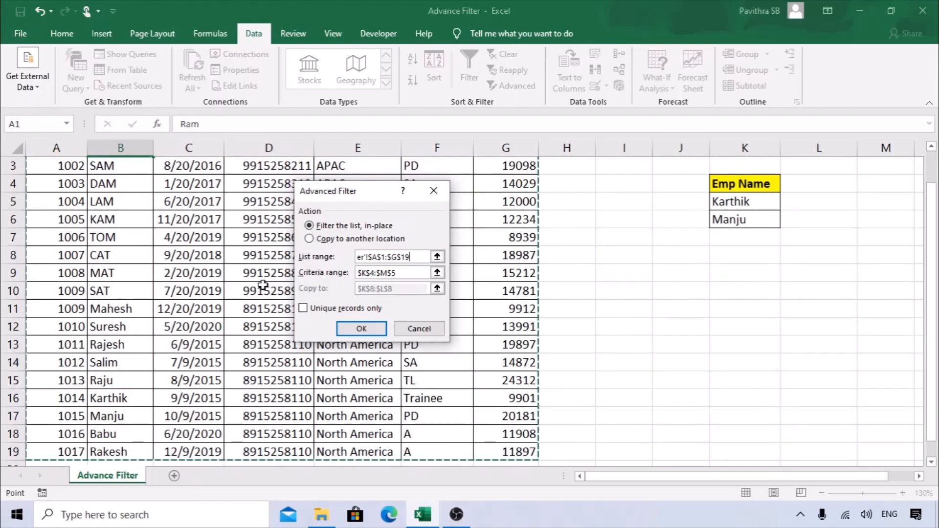
click(341, 272)
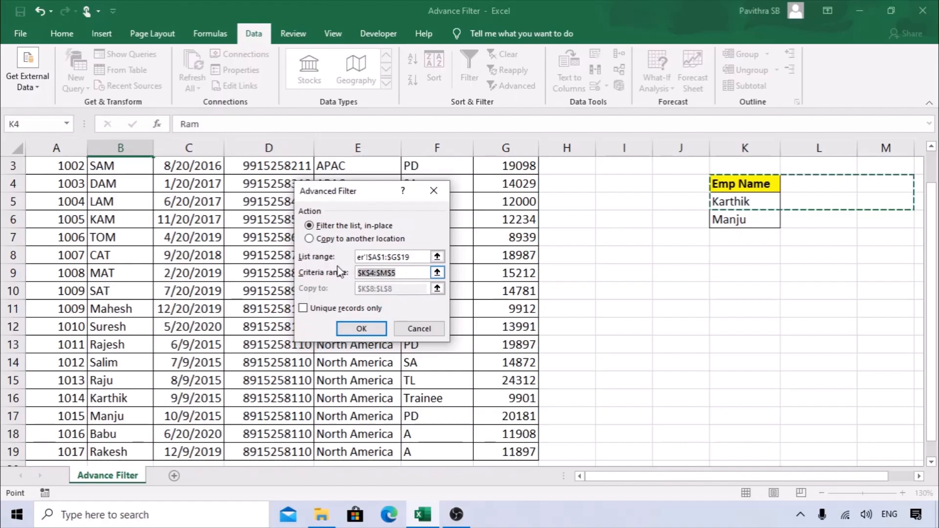
key(BackSpace)
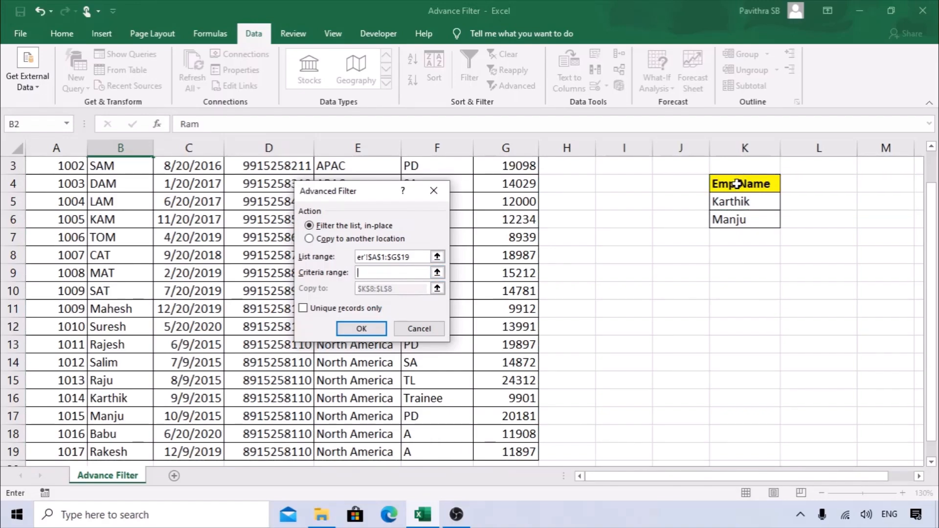
drag(736, 184, 746, 223)
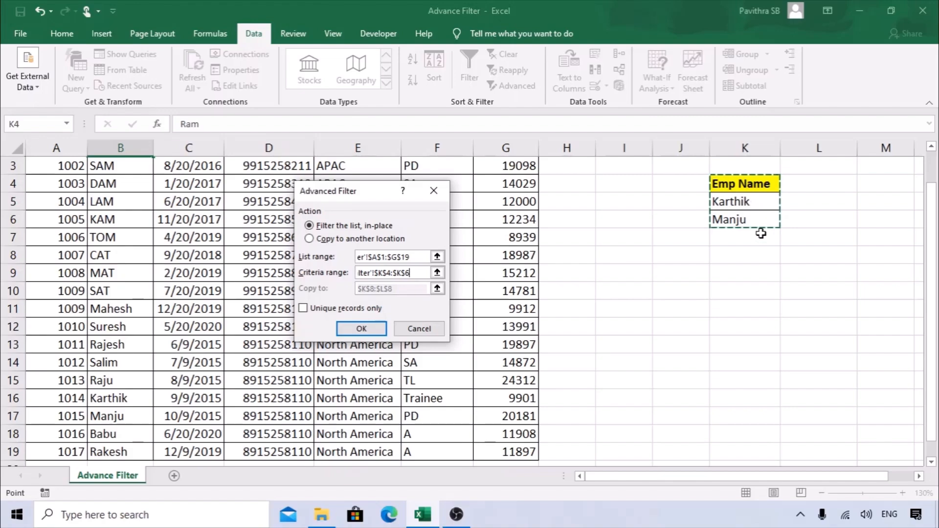
drag(351, 191, 567, 190)
click(593, 328)
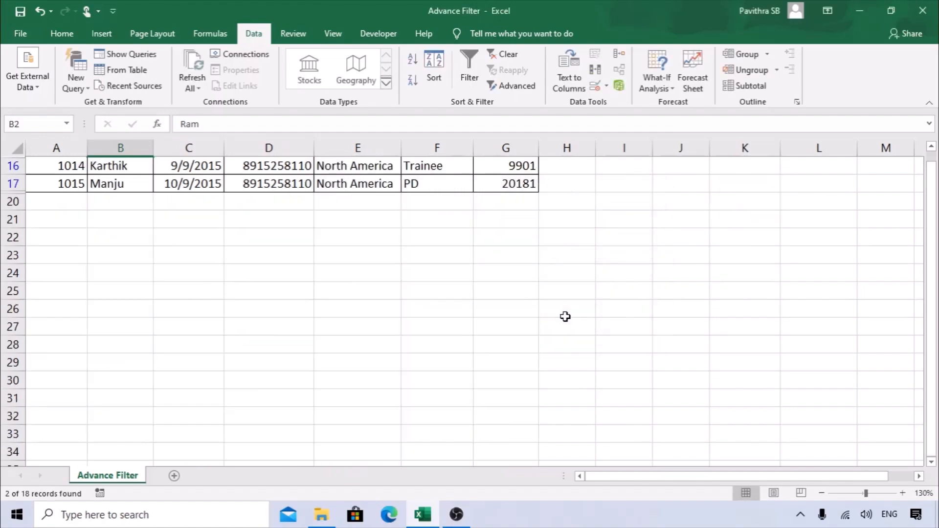
Clear the in-place advanced filter so all 18 employee rows show again.
scroll(563, 316, up, 1)
drag(121, 187, 510, 205)
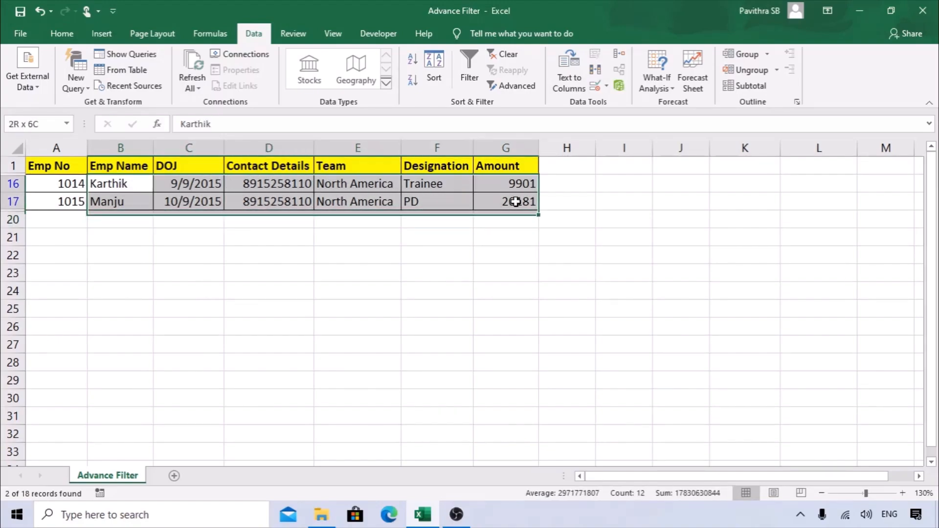
click(268, 273)
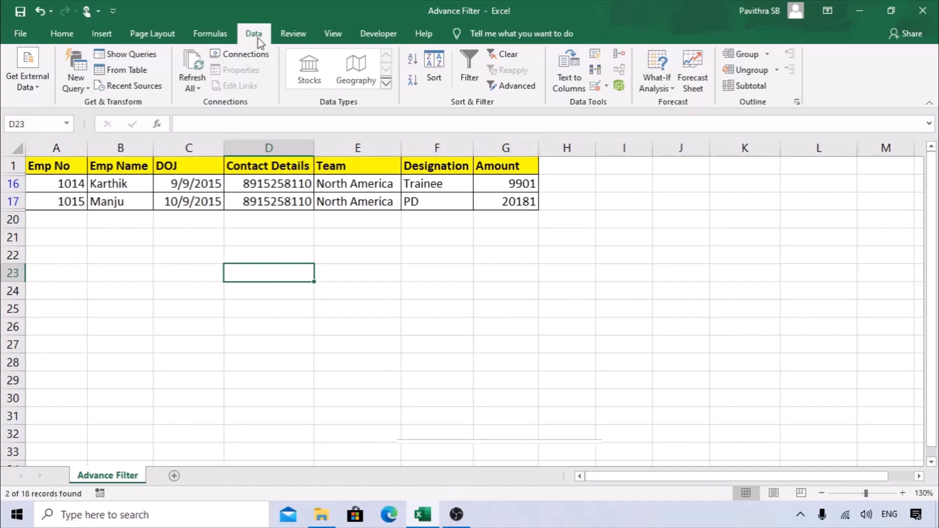
click(509, 55)
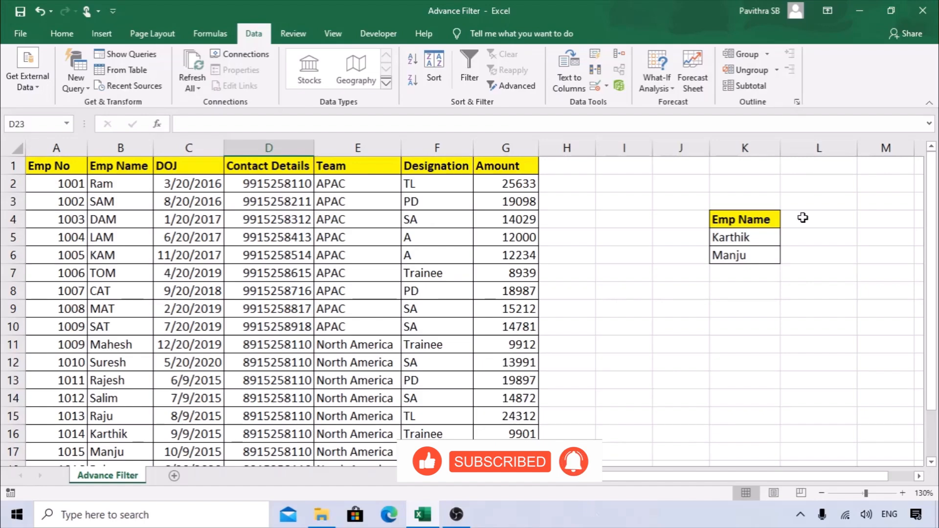
Copy the DOJ header to L4 and enter the 1/1/2017 date in L5, filled to L6.
click(171, 168)
key(ctrl+c)
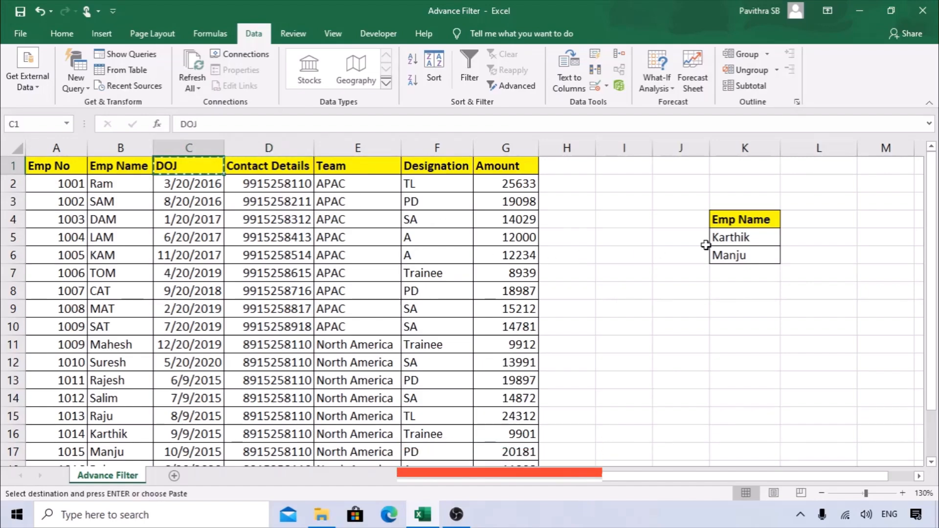
click(806, 219)
key(ctrl+v)
click(821, 242)
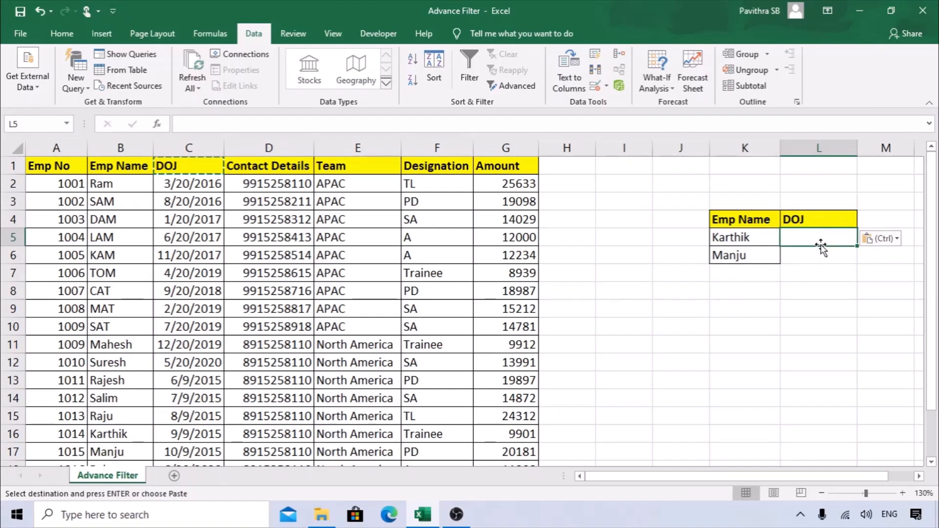
text(>)
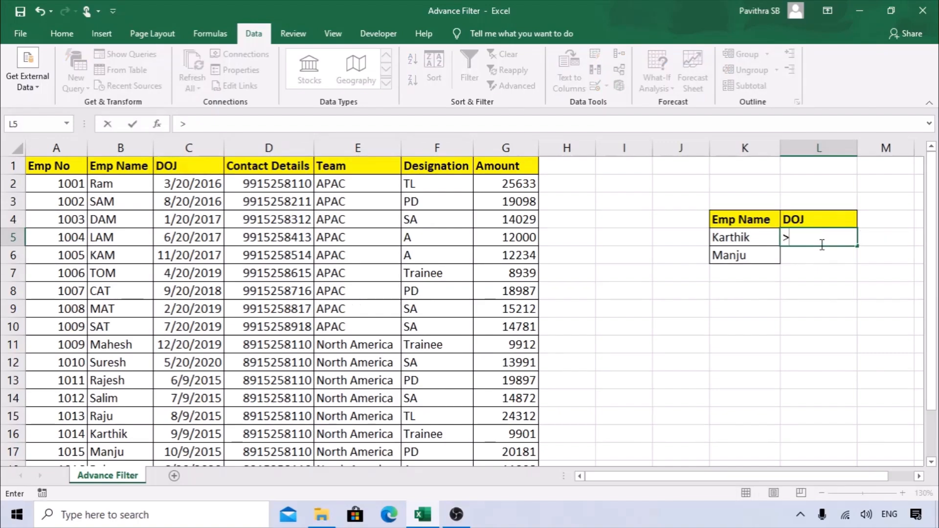
text(1/1/20)
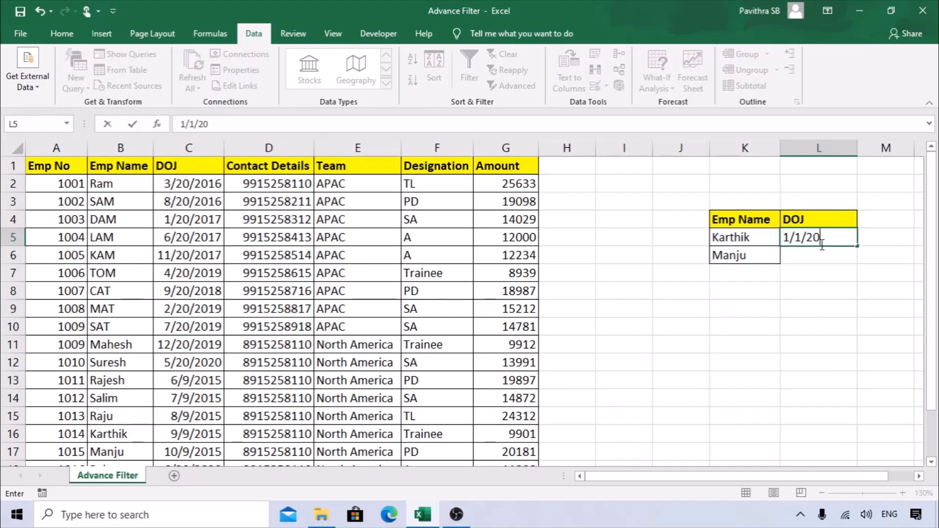
key(Return)
key(ctrl+f)
key(Escape)
key(ctrl+d)
key(Return)
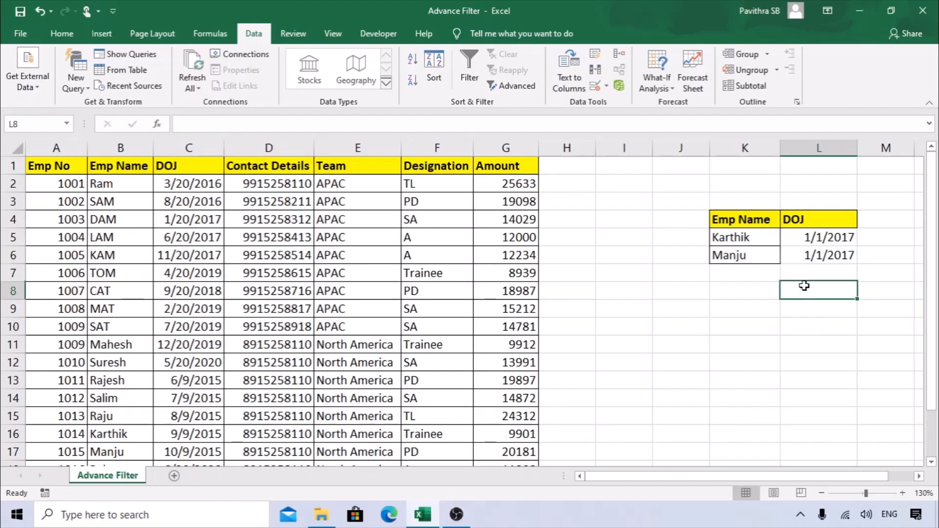
Prefix both L5 and L6 with > so each reads >1/1/2017.
click(789, 238)
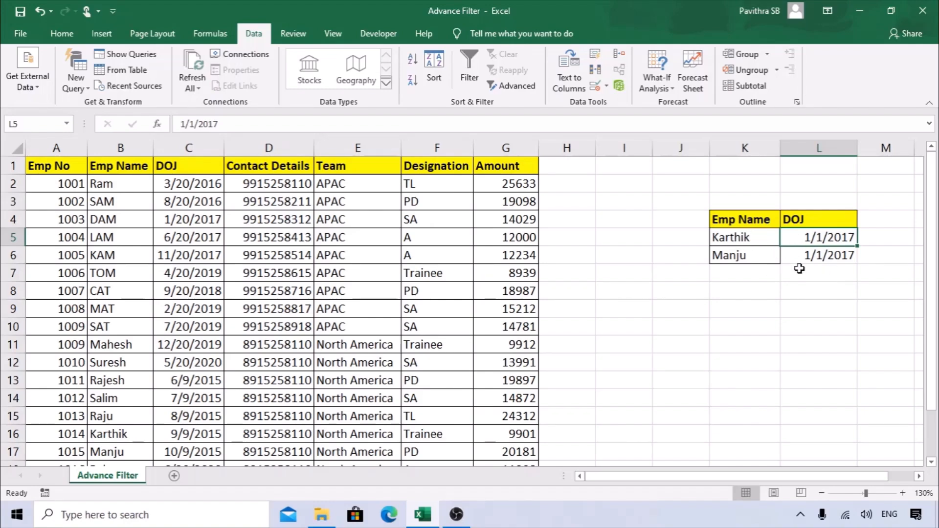
double_click(793, 237)
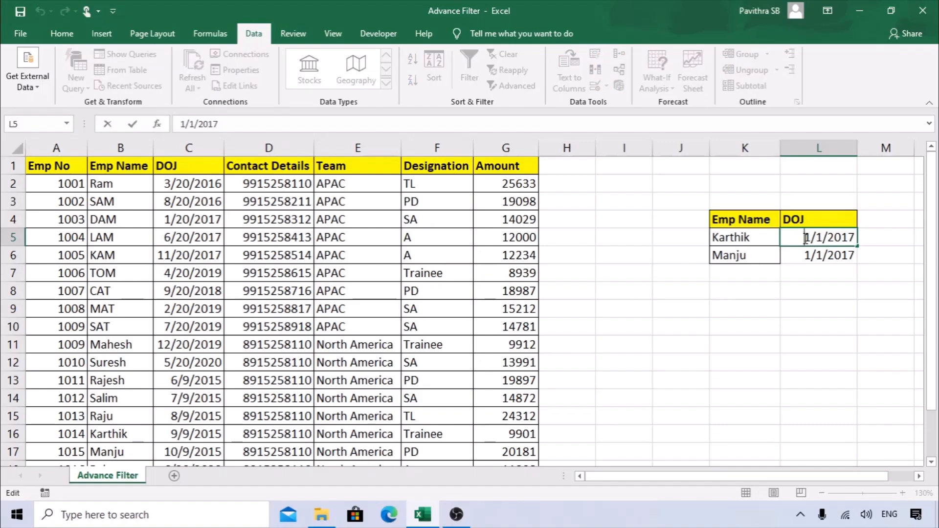
text(>)
key(Return)
double_click(797, 258)
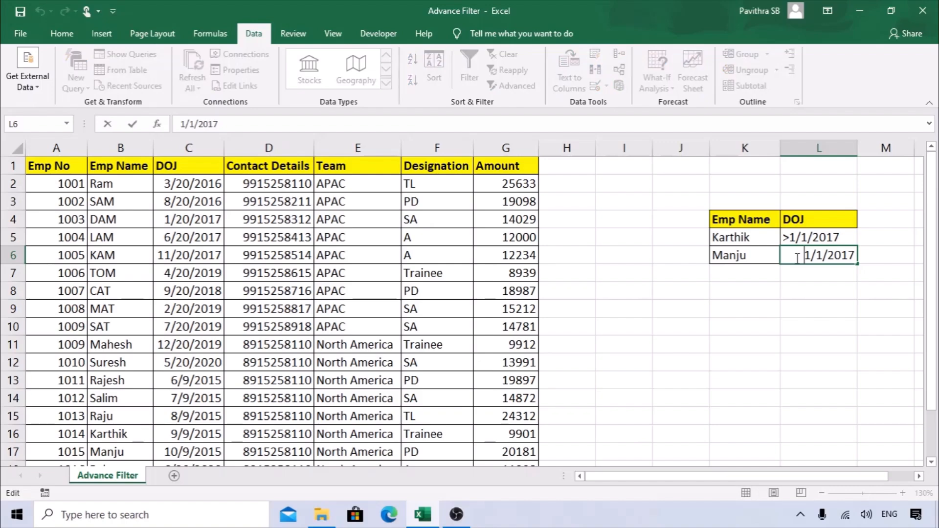
text(>)
key(Return)
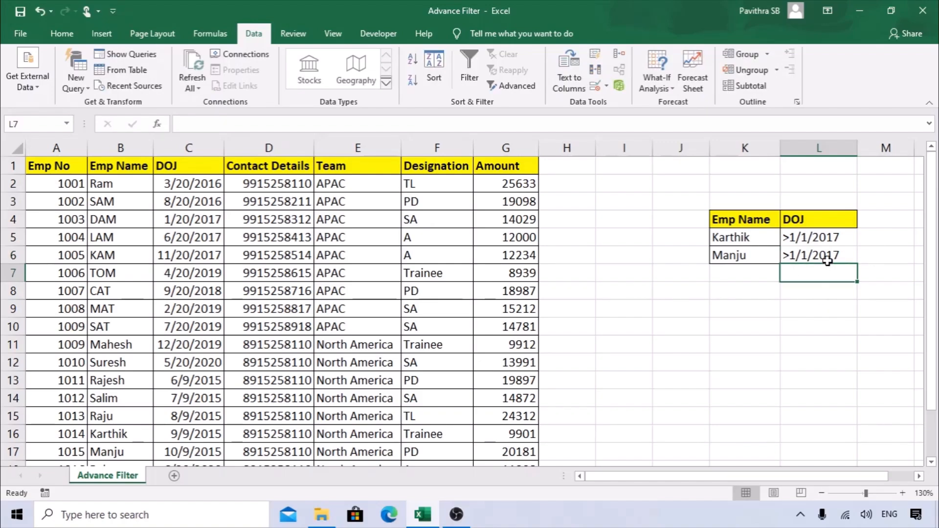
click(787, 292)
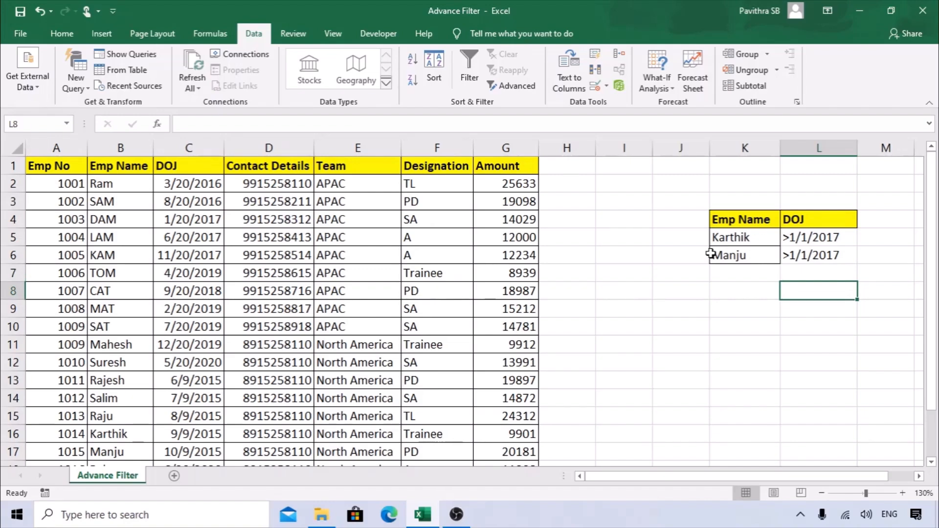
click(750, 290)
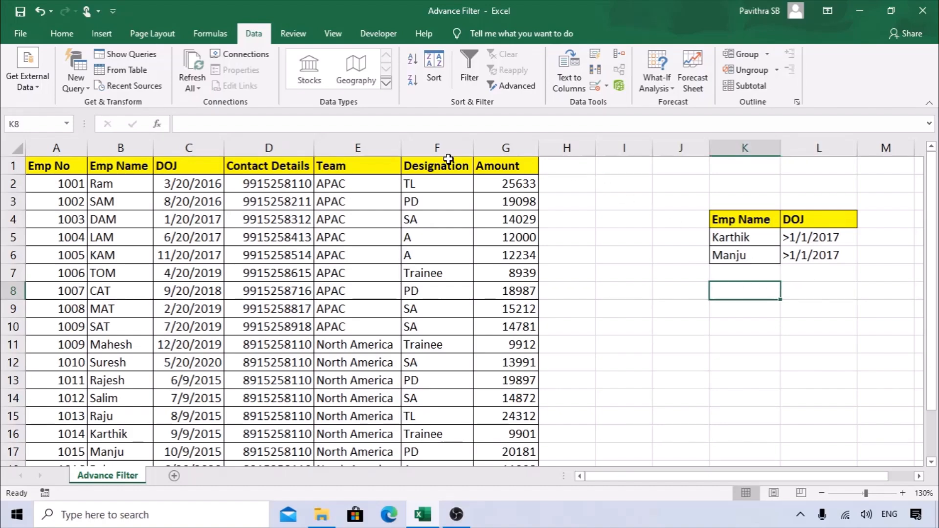
Apply the Advanced Filter on $A$1:$G$19 with criteria $K$4:$L$6, returning 0 of 18 records.
click(515, 89)
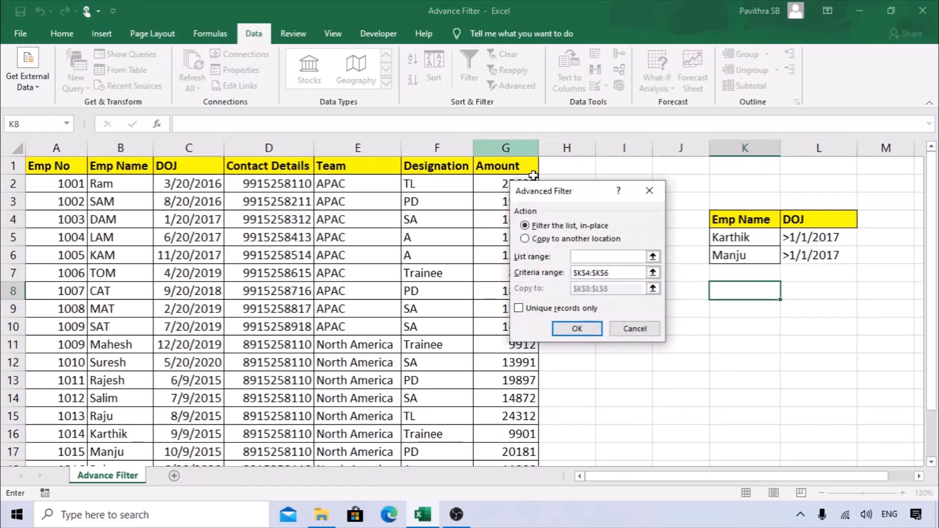
click(65, 166)
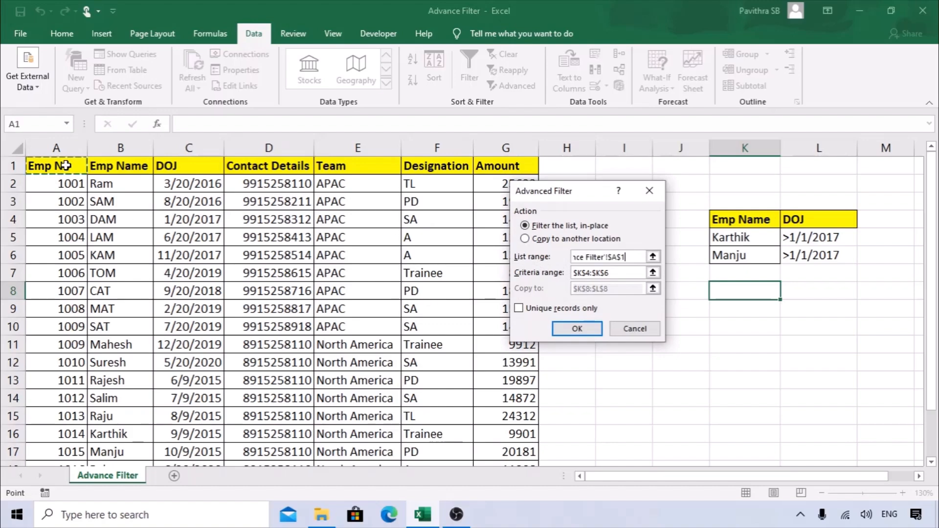
key(ctrl+shift+Right)
key(Return)
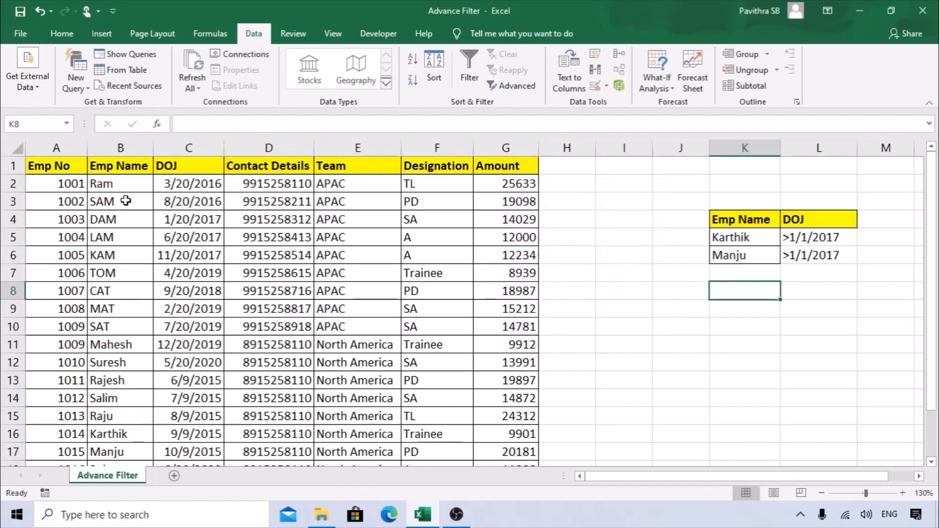
click(193, 200)
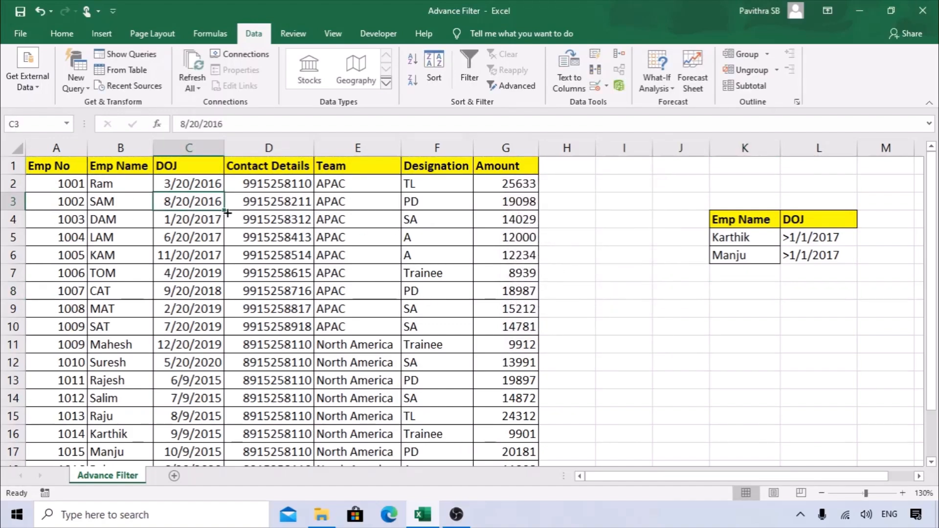
click(514, 87)
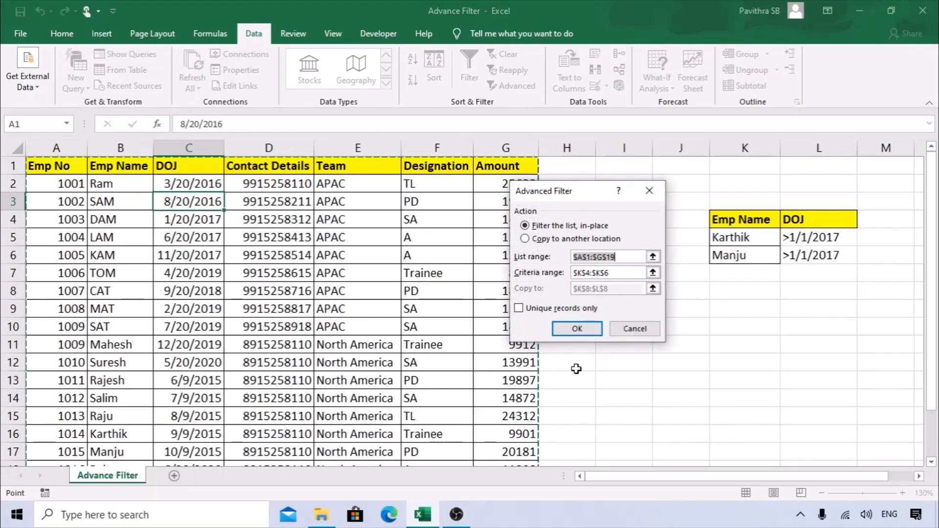
click(614, 273)
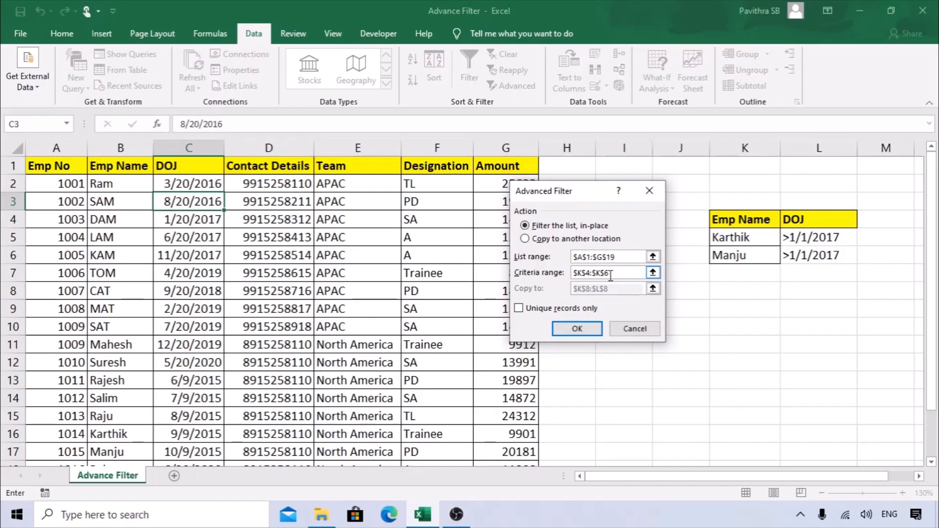
drag(615, 273, 572, 277)
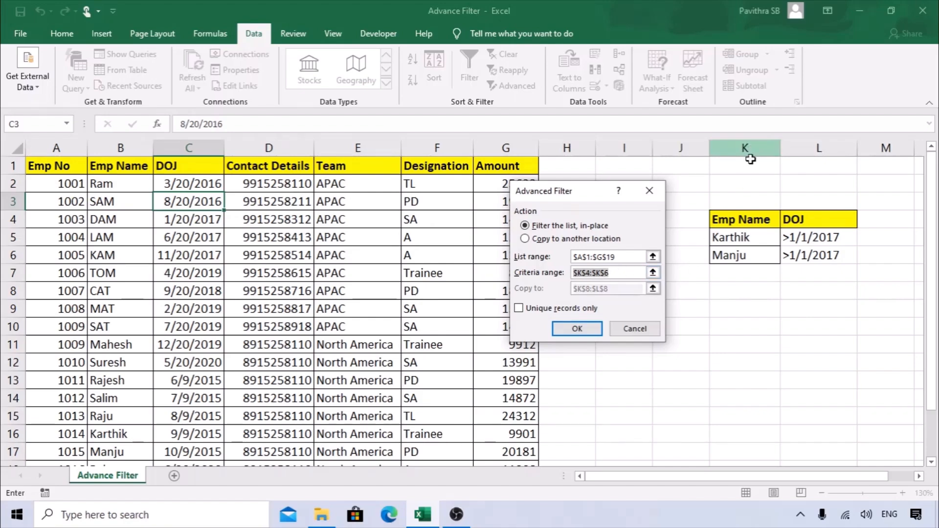
key(BackSpace)
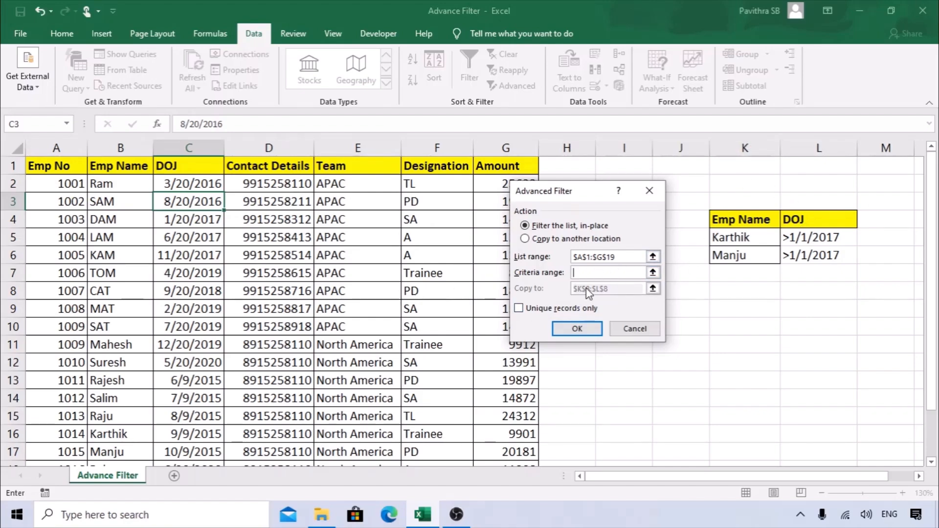
drag(763, 218, 825, 257)
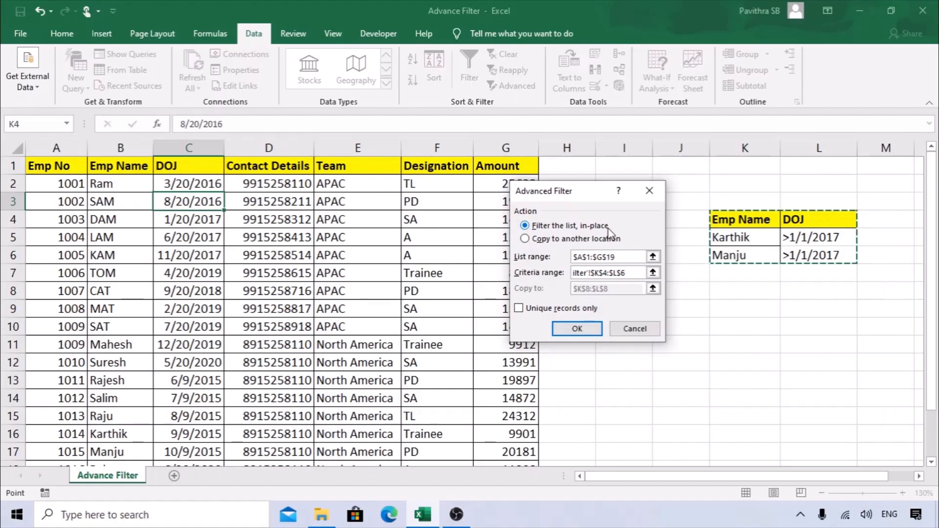
click(580, 329)
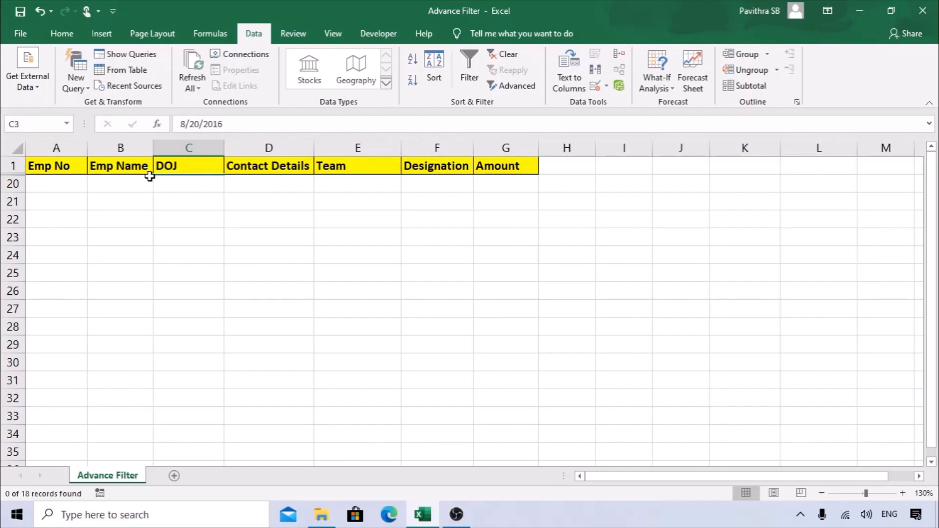
Clear the filter, re-enter the > criterion in L5, and rerun the advanced filter.
click(504, 55)
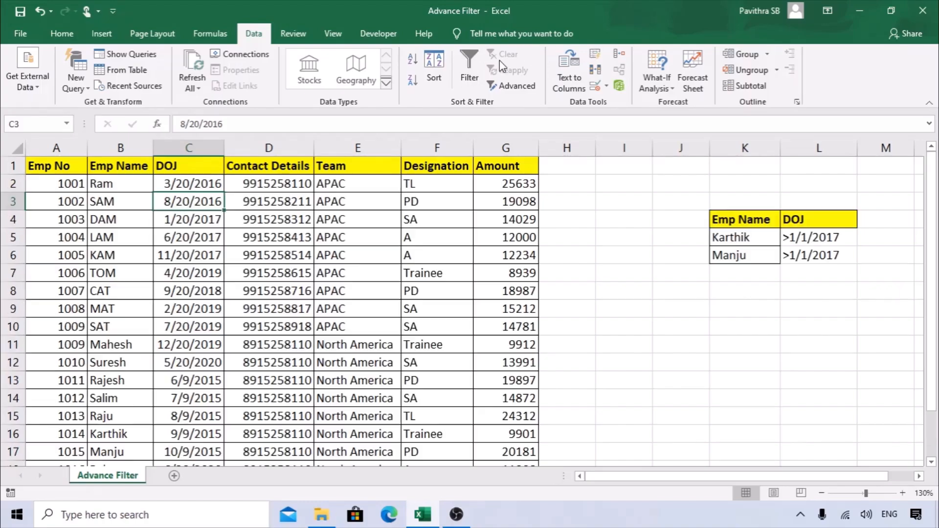
double_click(790, 237)
key(BackSpace)
text(>)
key(Return)
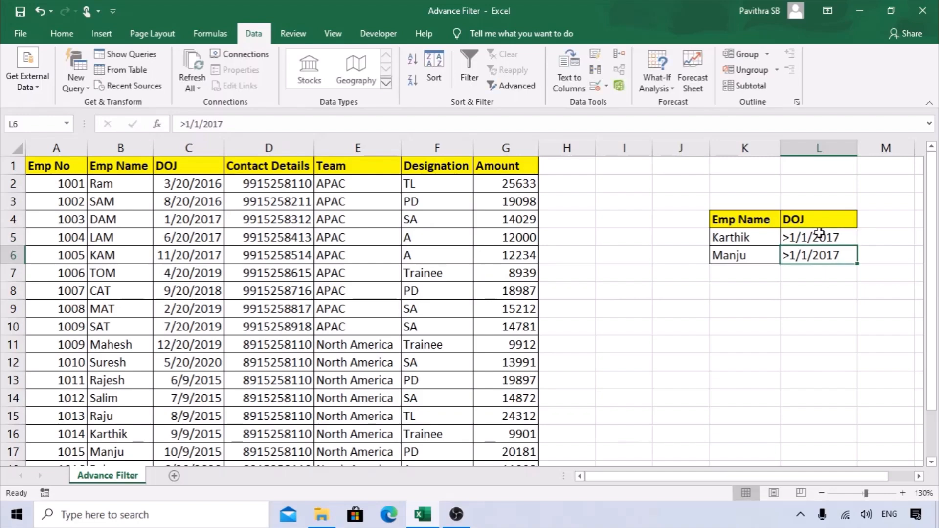
click(767, 309)
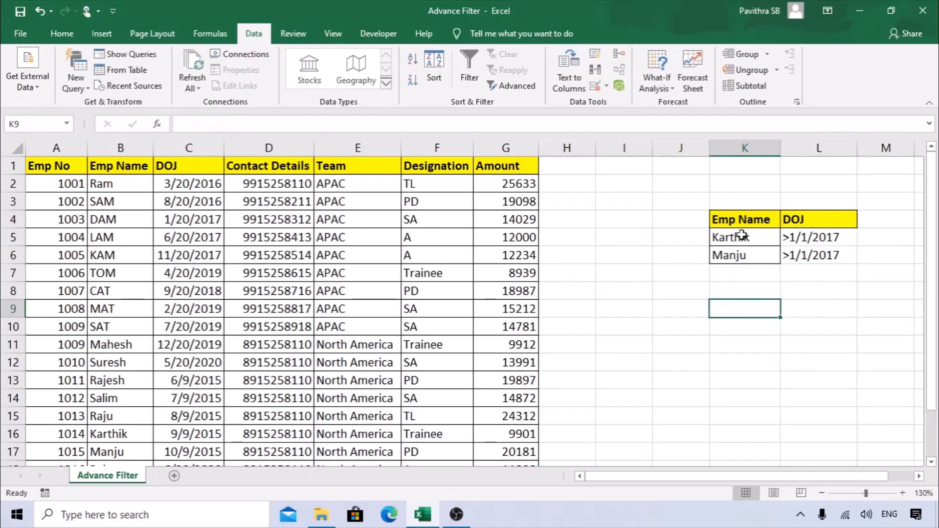
click(744, 217)
click(453, 168)
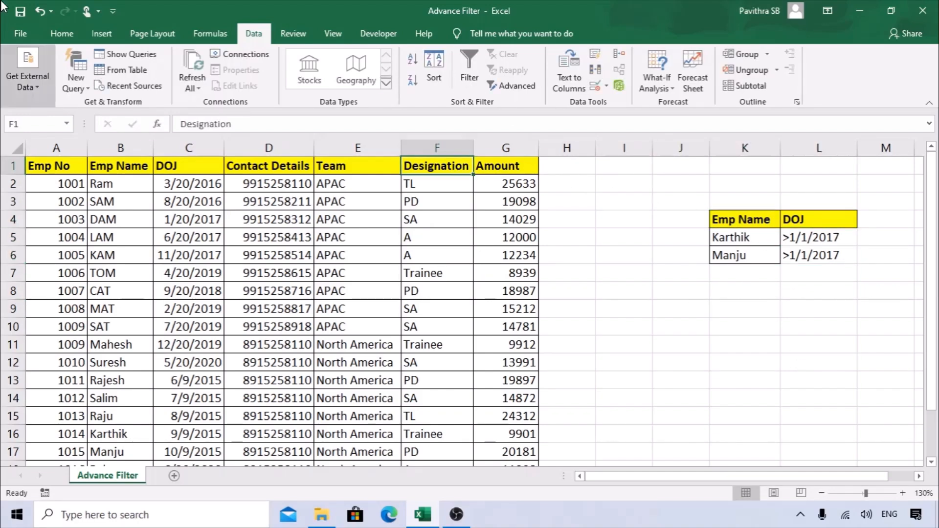
click(511, 85)
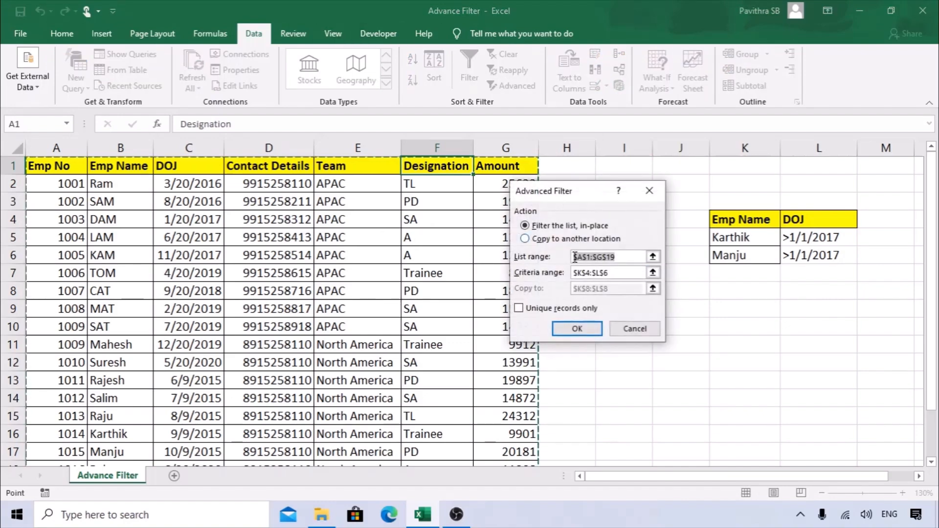
click(615, 273)
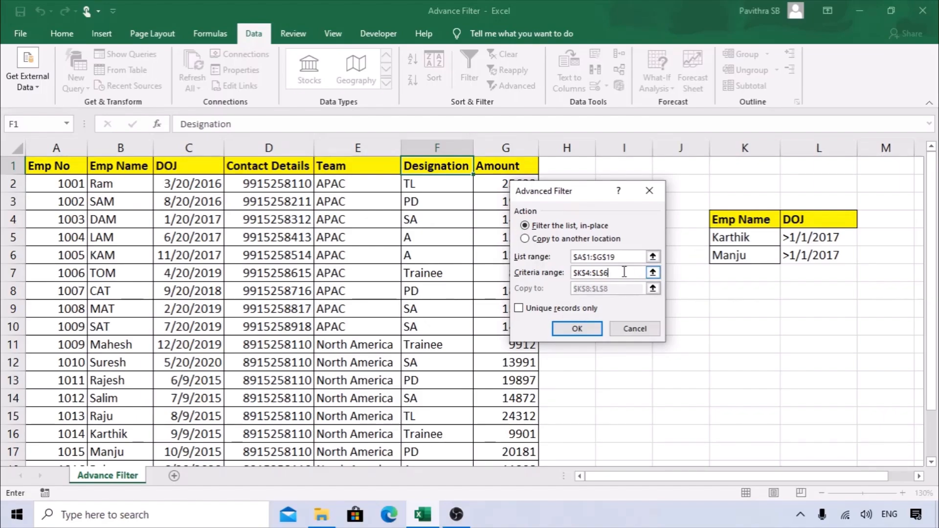
click(578, 329)
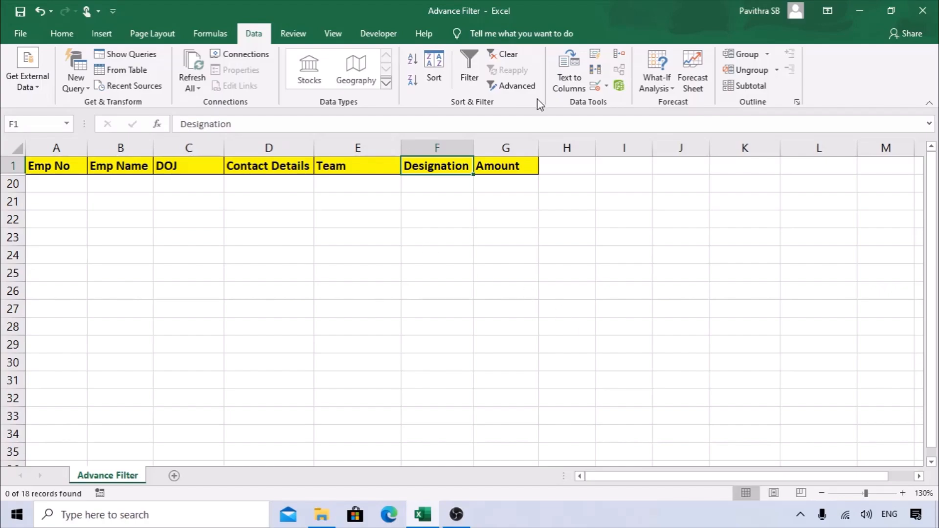
Change L5 to <1/1/2017 and rerun the advanced filter with criteria $K$4:$L$6.
click(514, 55)
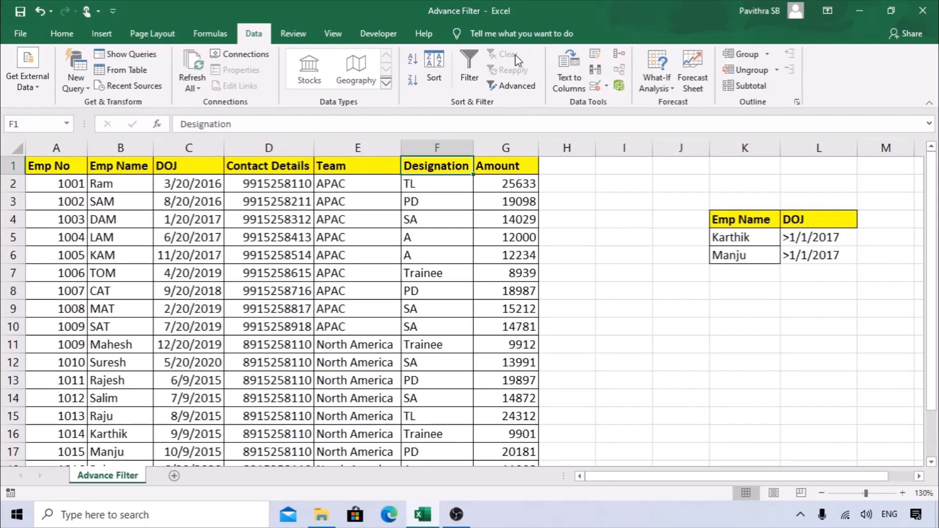
double_click(788, 237)
key(BackSpace)
text(<)
key(Return)
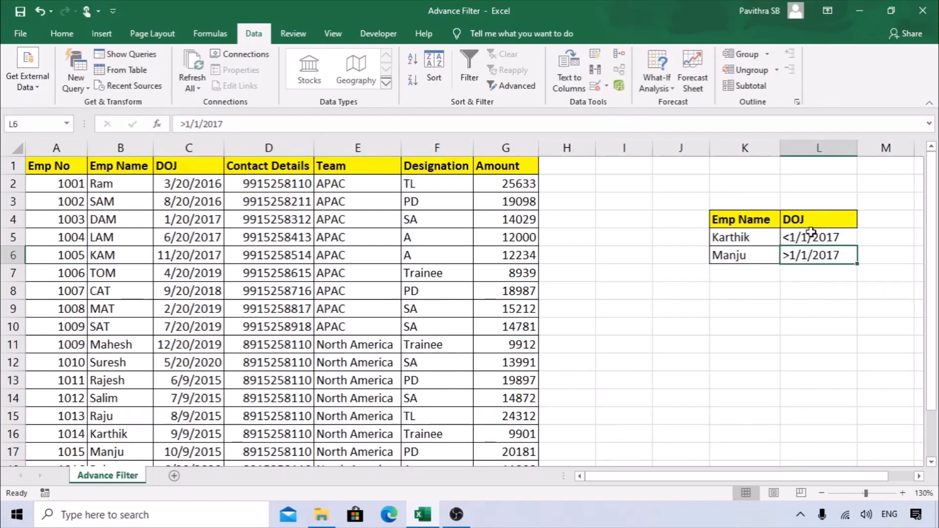
click(821, 343)
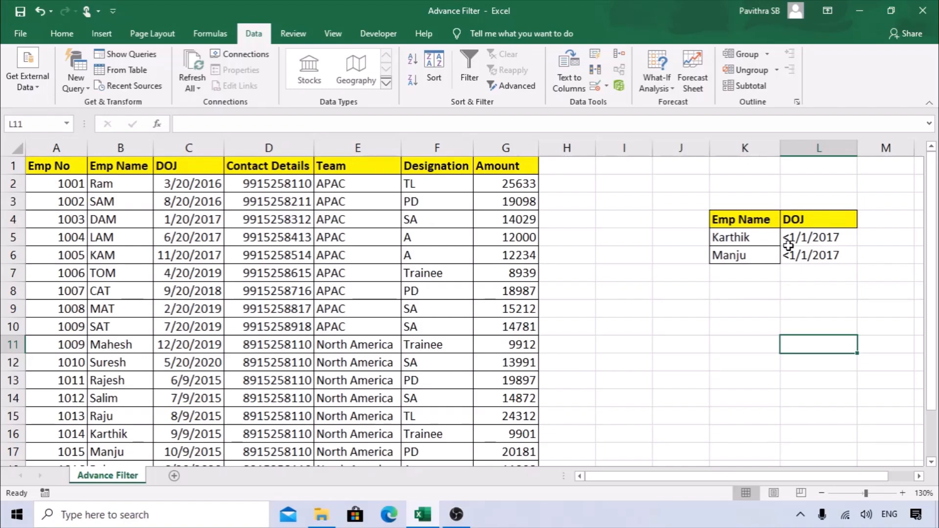
click(756, 279)
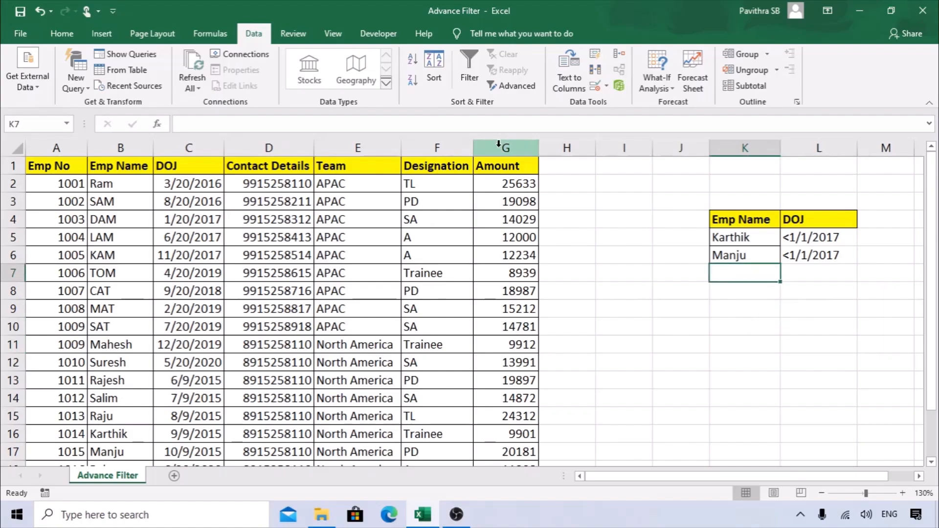
click(478, 217)
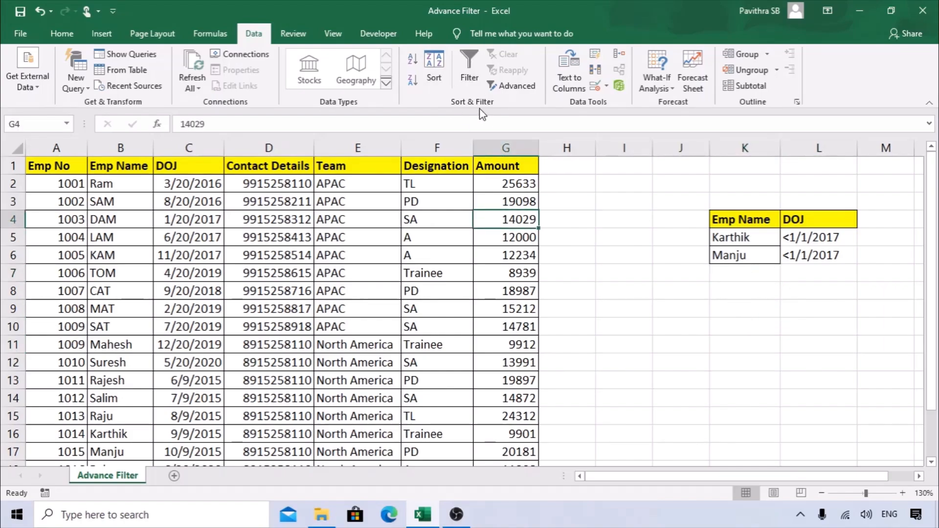
click(513, 86)
drag(615, 272, 521, 272)
key(BackSpace)
drag(743, 221, 844, 261)
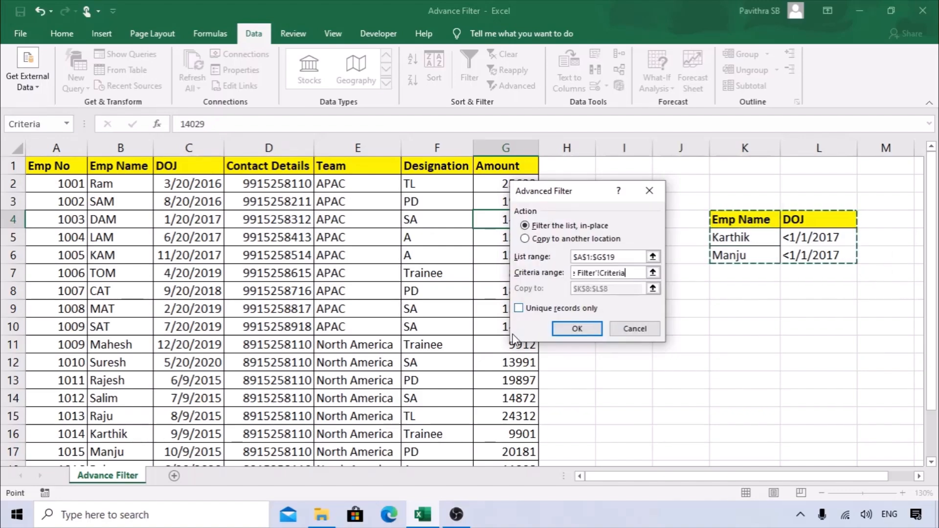
click(567, 329)
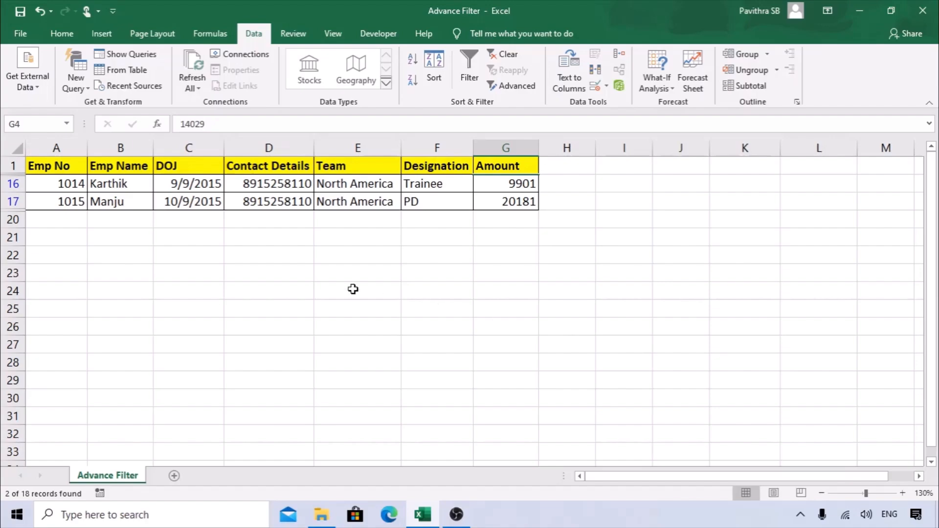
Check the two remaining rows' 2015 joining dates and select the filtered table.
drag(216, 186, 239, 212)
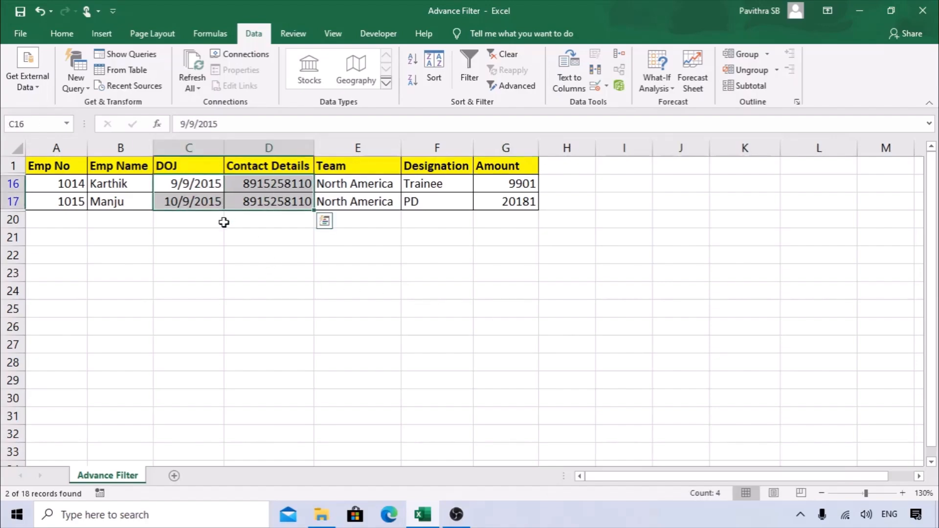
click(223, 225)
click(172, 202)
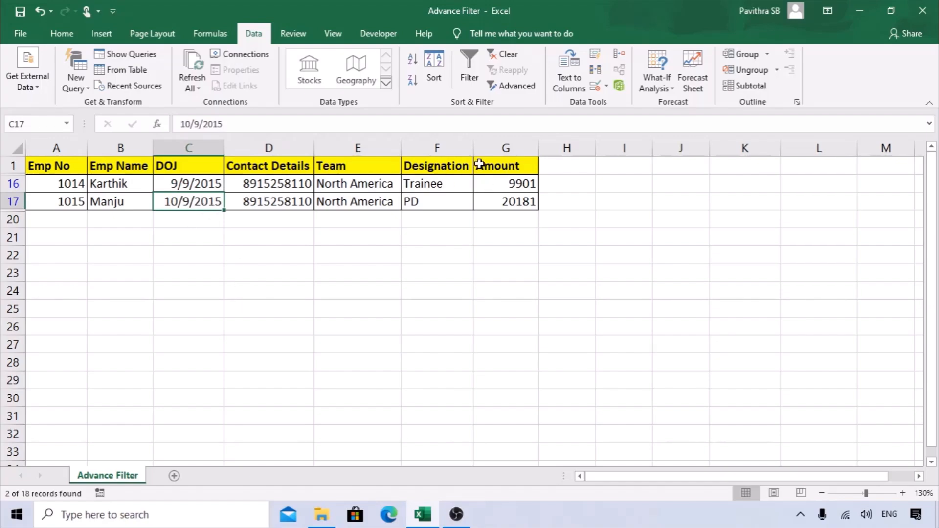
drag(90, 165, 512, 205)
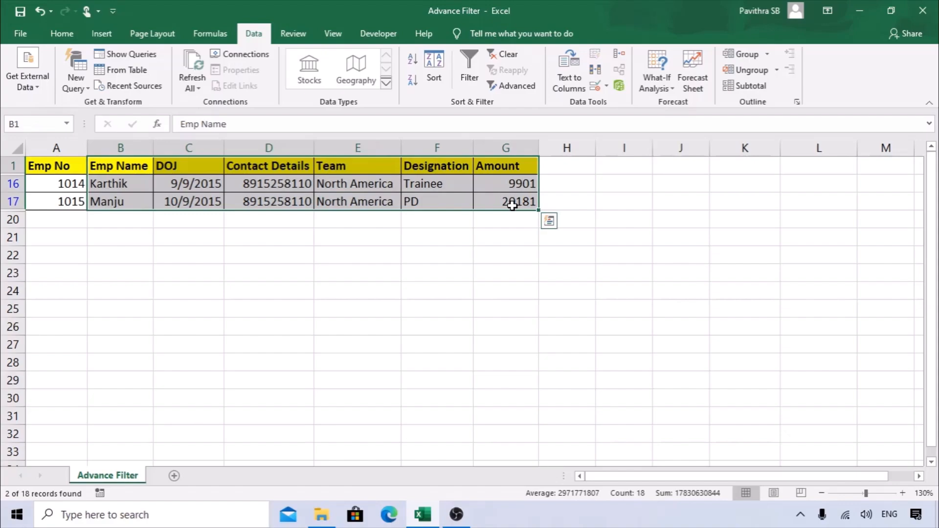
Show all records again and delete the employee names from the criteria table.
click(514, 56)
drag(733, 231, 730, 272)
key(Delete)
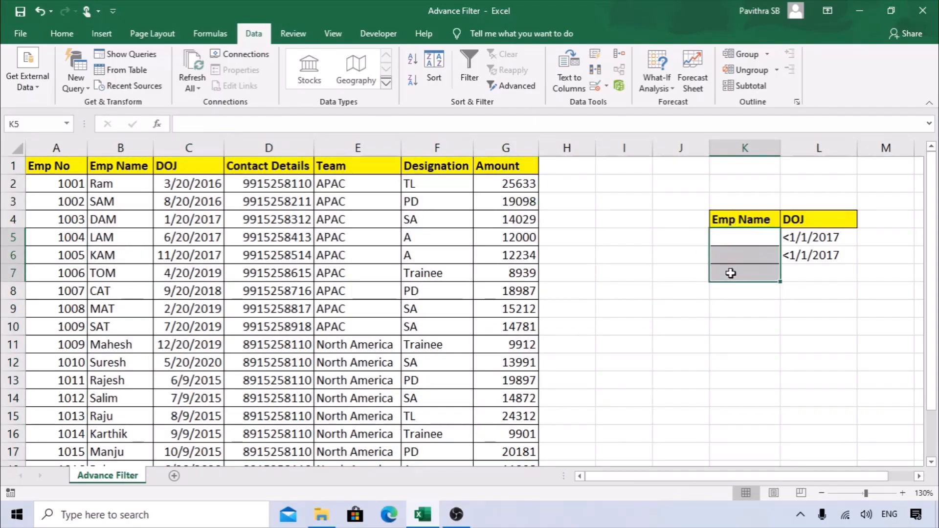
Add an Amount header beside DOJ, copying DOJ's yellow formatting with Format Painter.
key(Up)
key(Up)
key(Right)
key(Right)
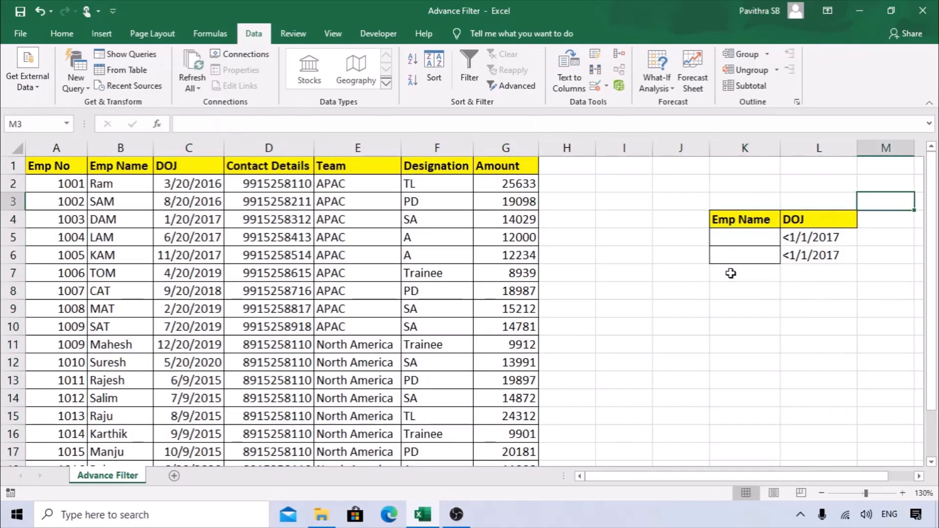
key(Down)
text(Amount)
key(Return)
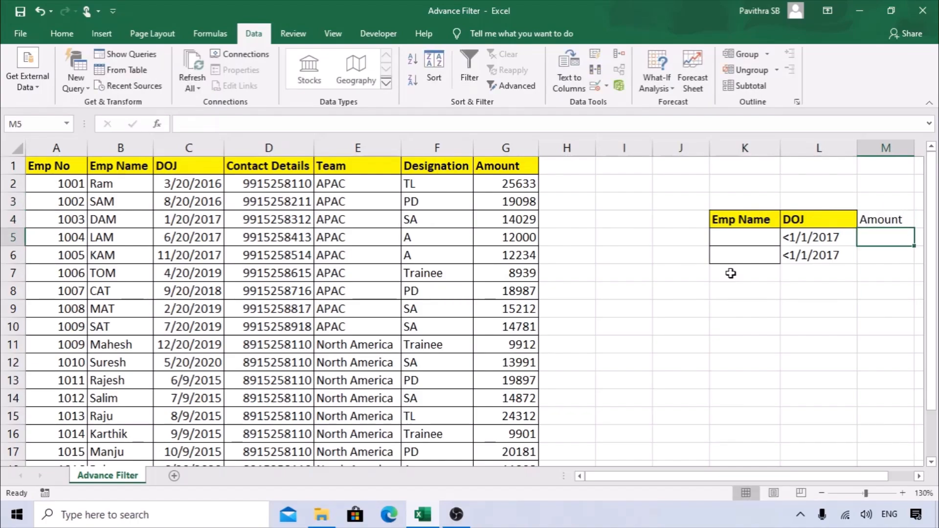
key(Up)
key(Left)
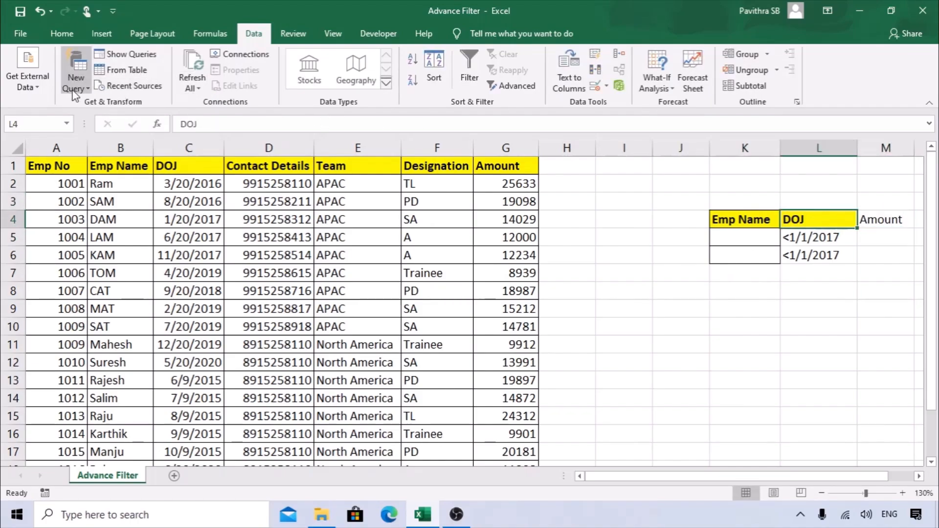
click(61, 34)
click(73, 85)
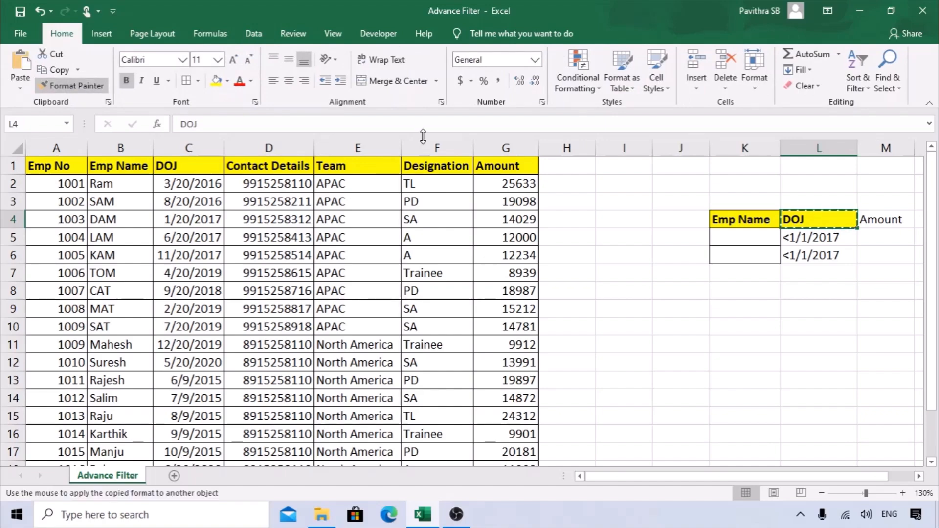
click(873, 219)
Delete the empty column J from the criteria block.
click(665, 147)
right_click(668, 152)
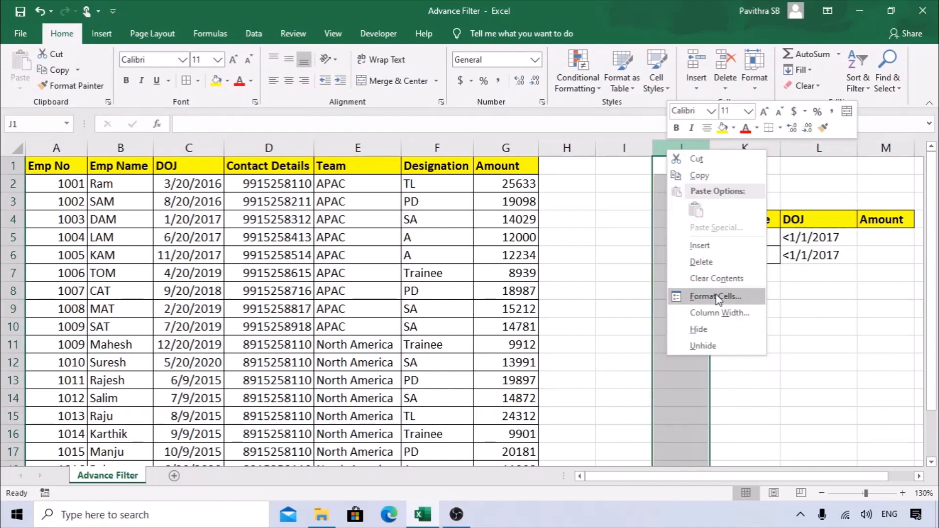
click(701, 262)
click(792, 289)
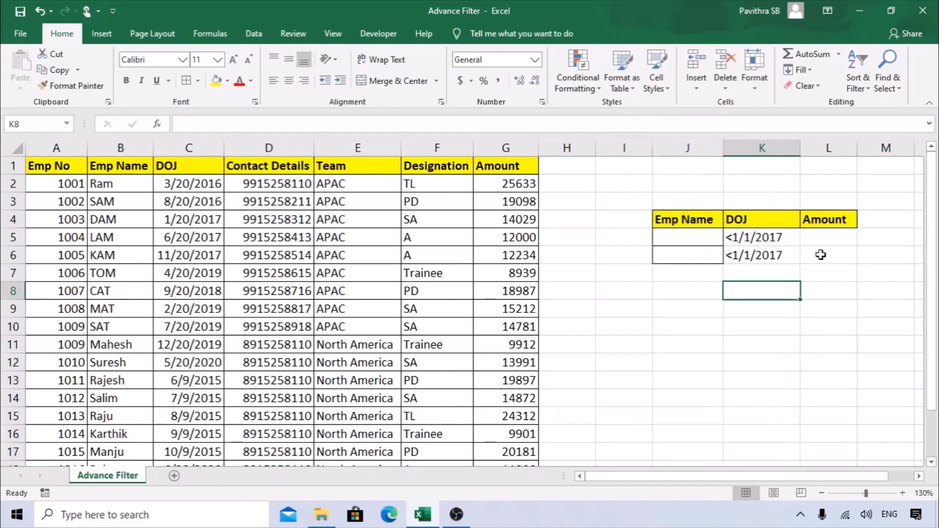
Enter <20000 under Amount in both criteria rows.
click(824, 224)
click(823, 237)
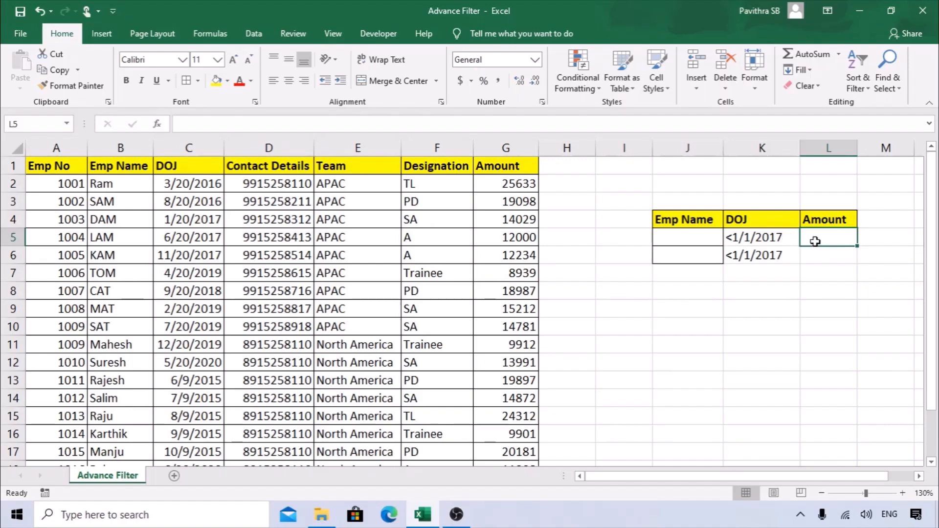
text(<20000)
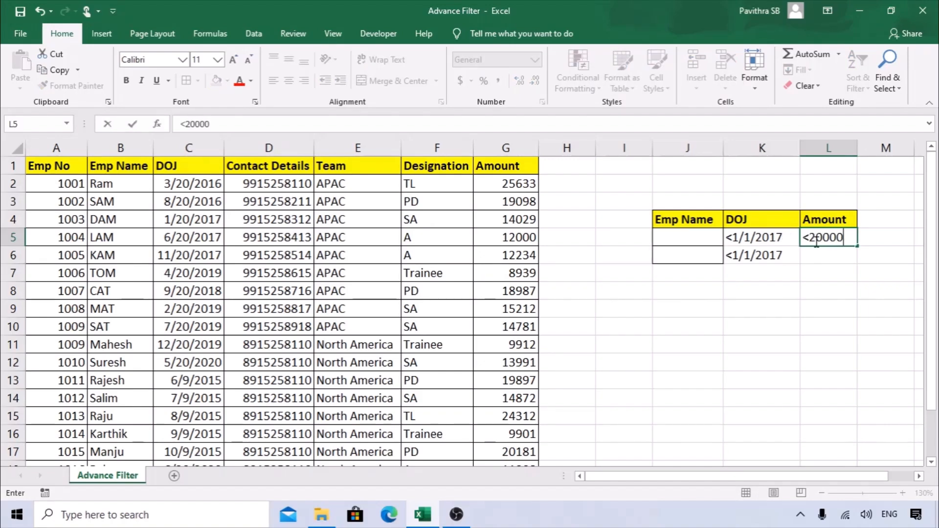
key(Return)
key(ctrl+d)
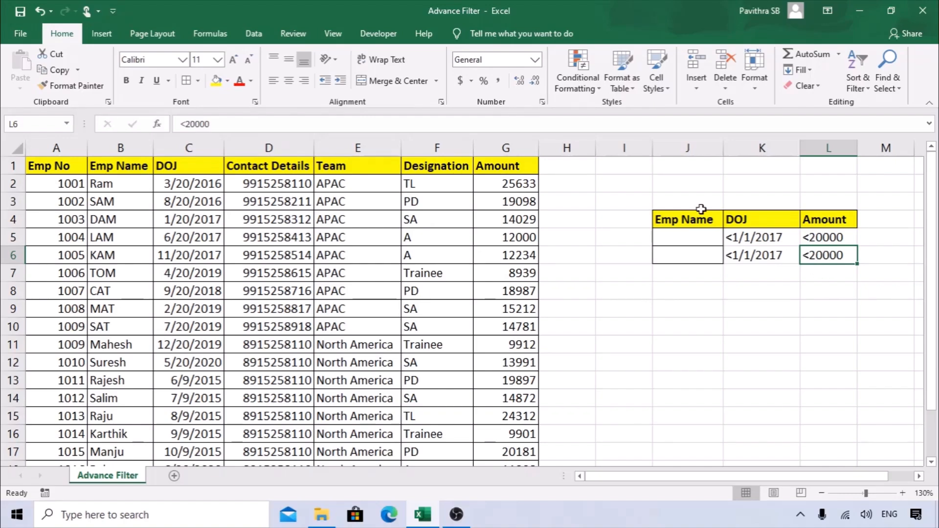
click(339, 201)
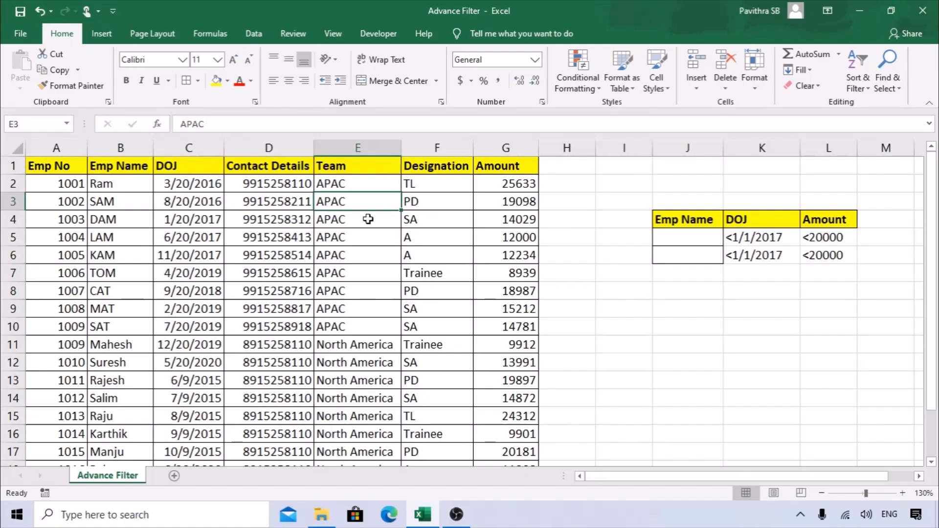
click(253, 33)
Check criteria range J4:L6 in Advanced Filter, cancel, and select the duplicate second criteria row.
click(513, 86)
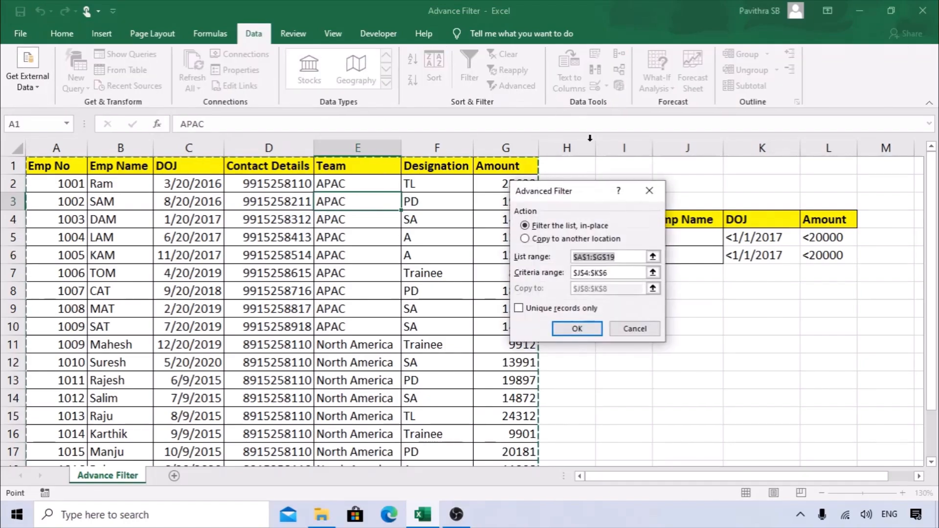
click(620, 273)
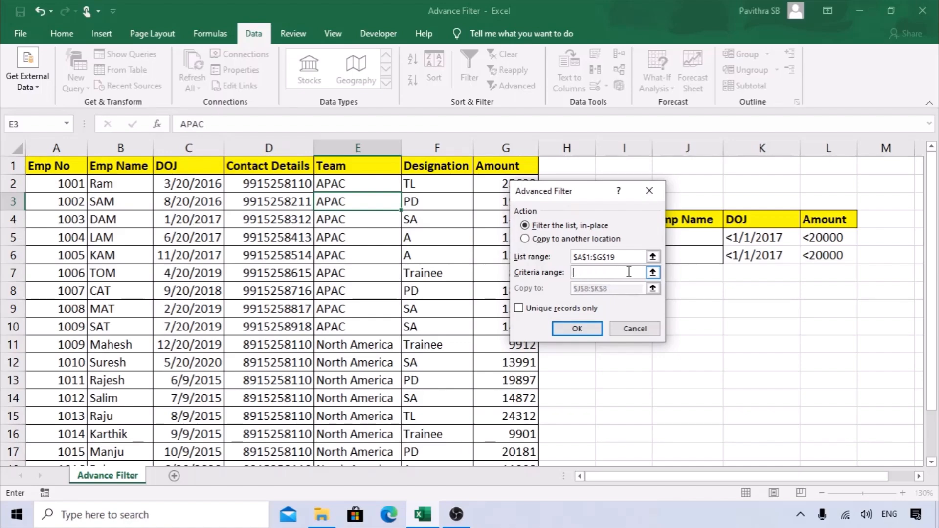
drag(608, 191, 536, 169)
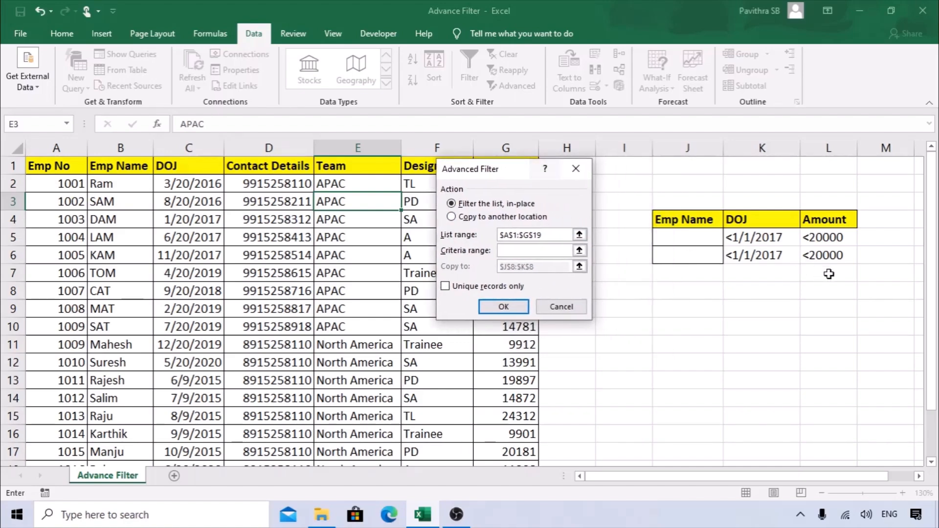
drag(682, 225, 830, 247)
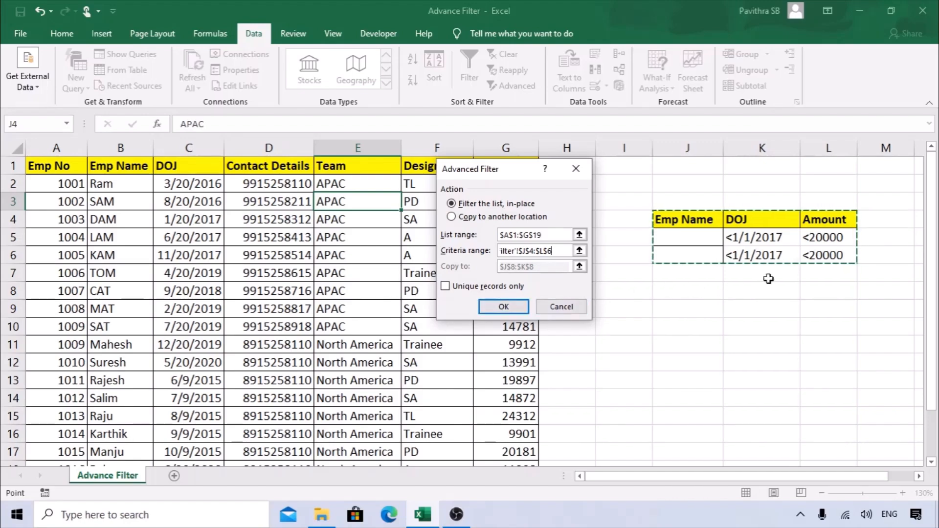
key(Escape)
drag(738, 257, 824, 259)
drag(685, 259, 825, 259)
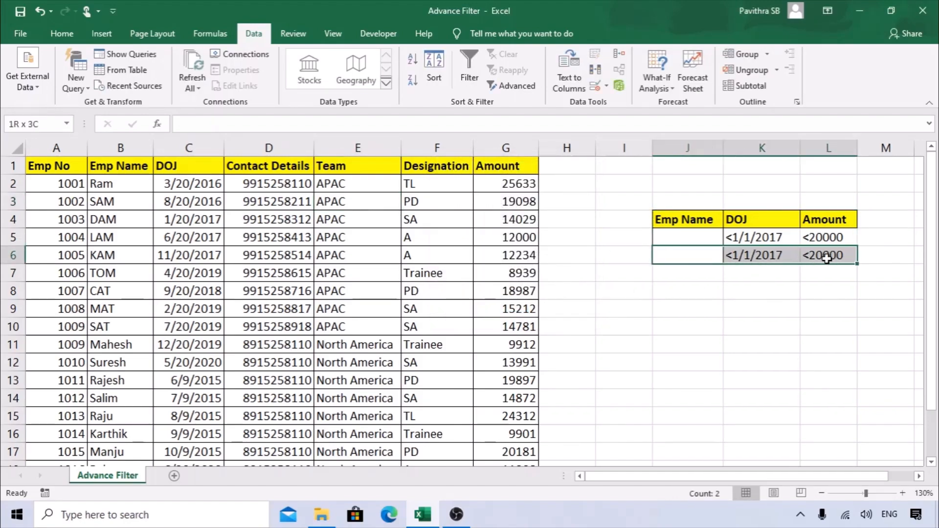
Apply the advanced filter in place with criteria range J4:L5.
click(771, 270)
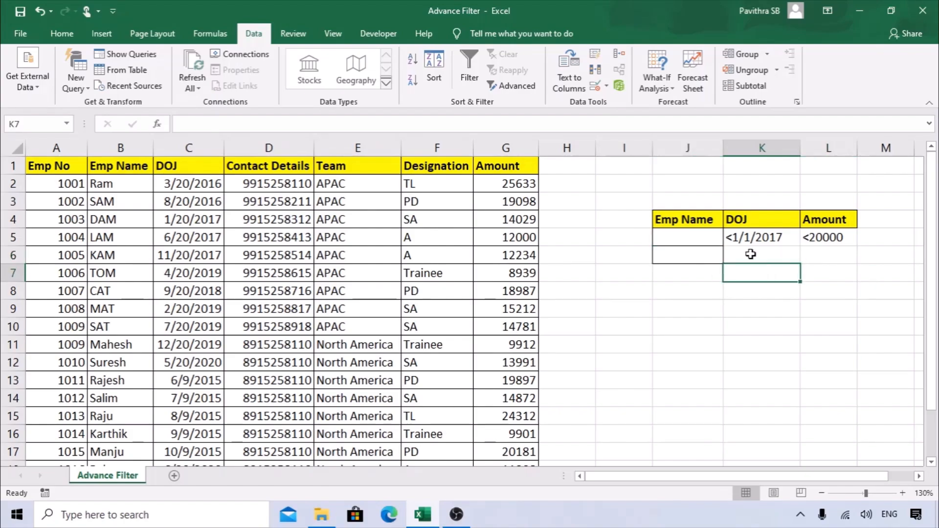
click(350, 235)
click(511, 86)
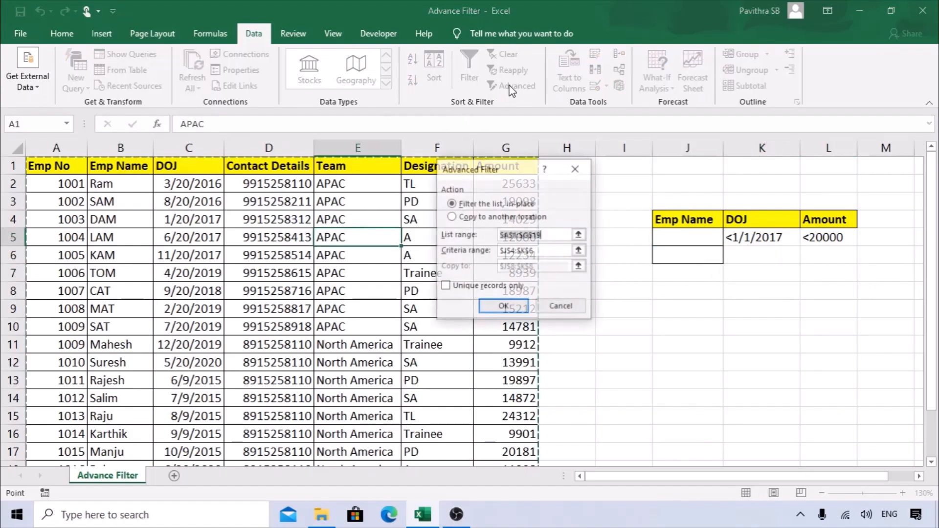
drag(543, 252, 492, 249)
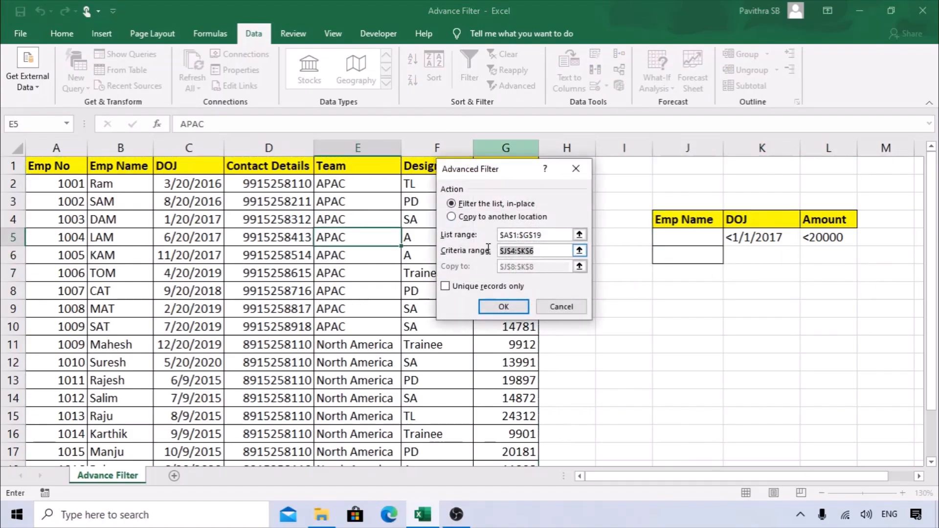
drag(689, 216, 832, 237)
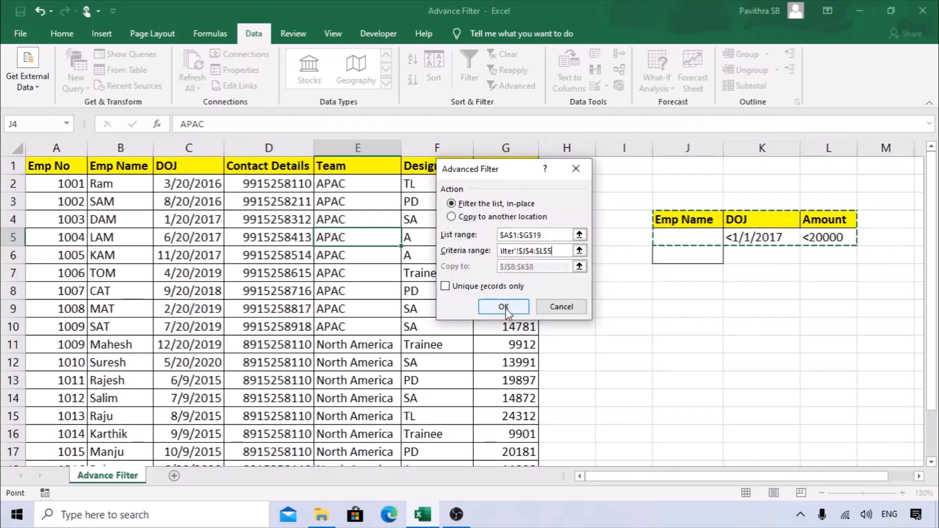
click(505, 306)
Inspect the filtered DOJ dates and the whole Amount column to verify the results.
click(552, 320)
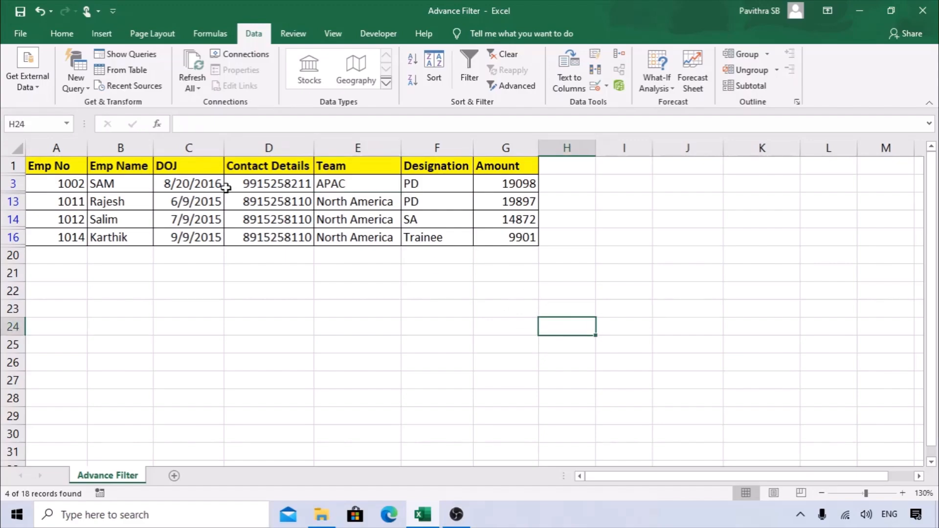
drag(186, 185, 188, 237)
click(535, 159)
key(ctrl+space)
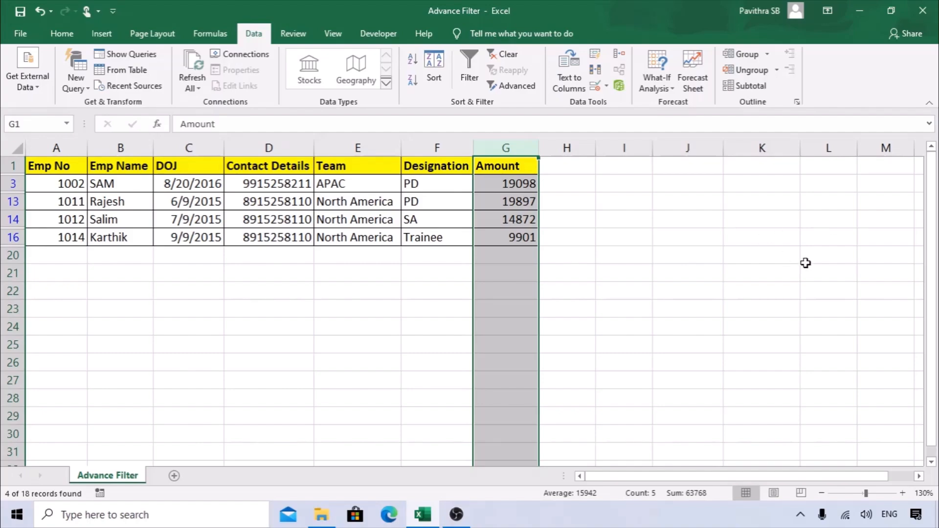
Show all records again and copy the employee list's column headers.
click(505, 56)
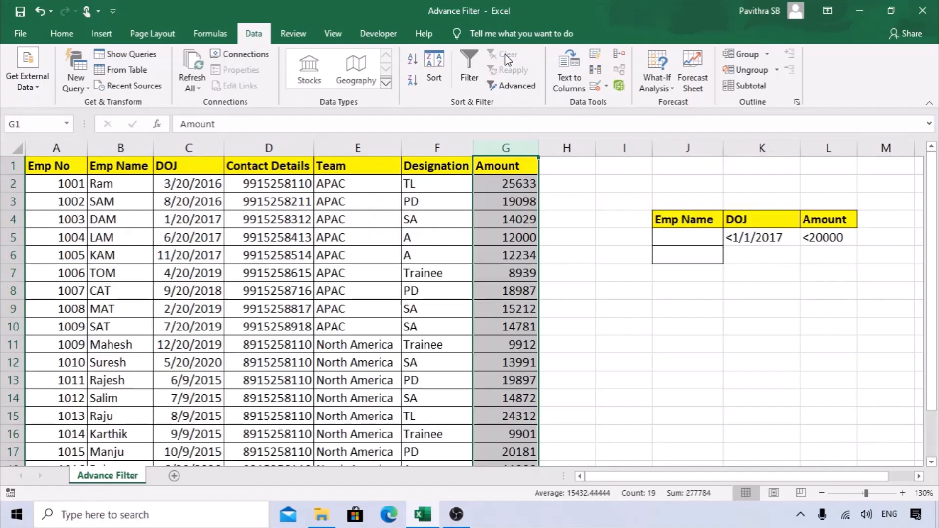
click(666, 312)
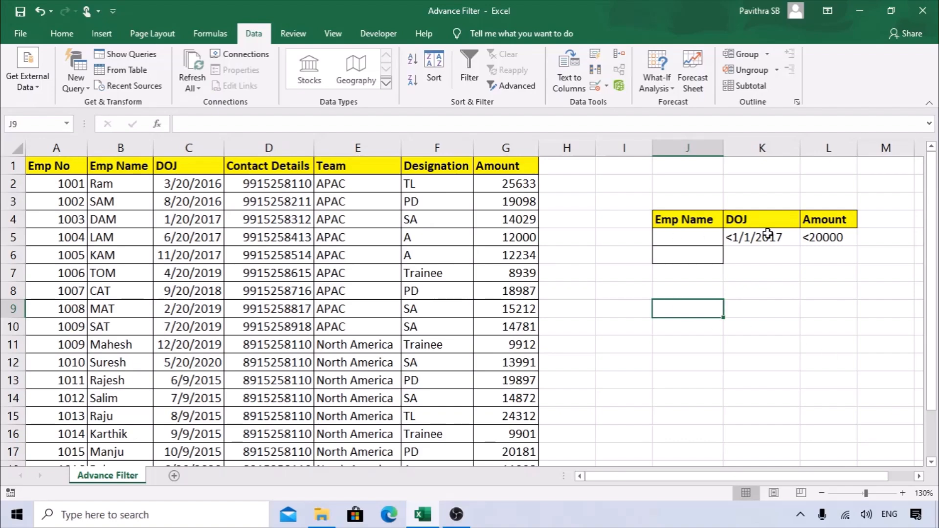
drag(679, 308, 835, 307)
click(791, 349)
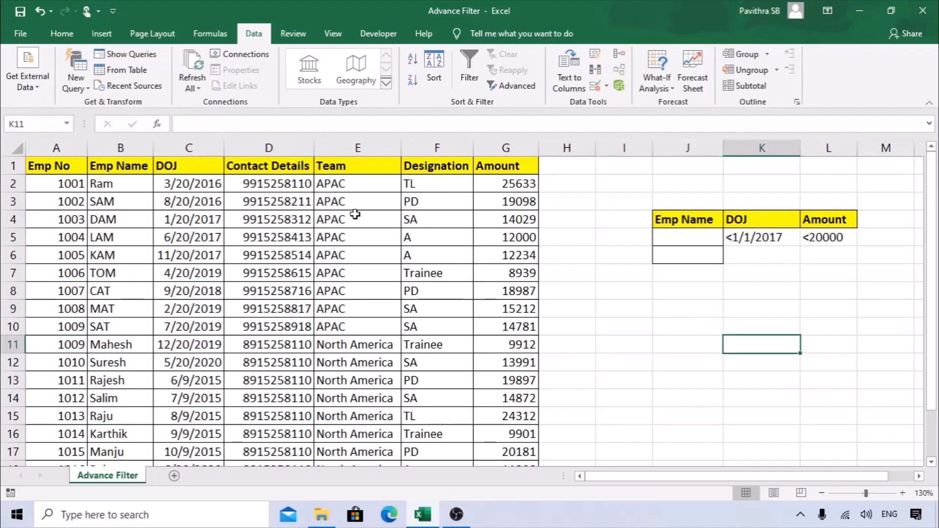
drag(127, 164, 179, 163)
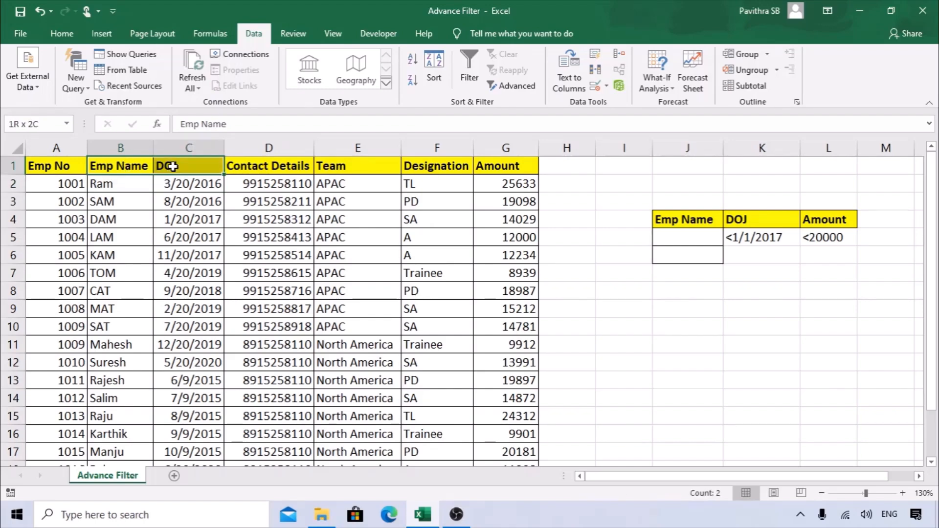
ctrl+click(522, 163)
key(ctrl+c)
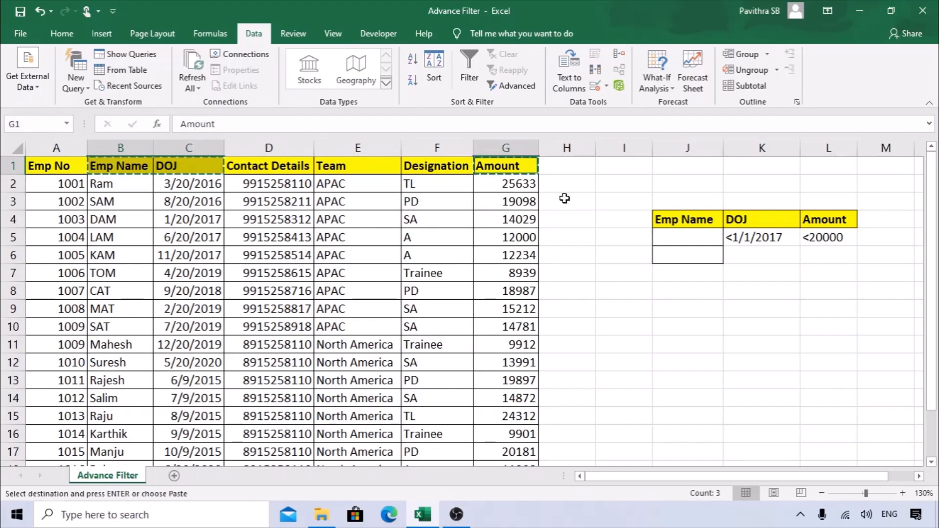
Paste Emp Name, DOJ, Designation and Amount headers into row 8 below the criteria.
drag(128, 167, 166, 169)
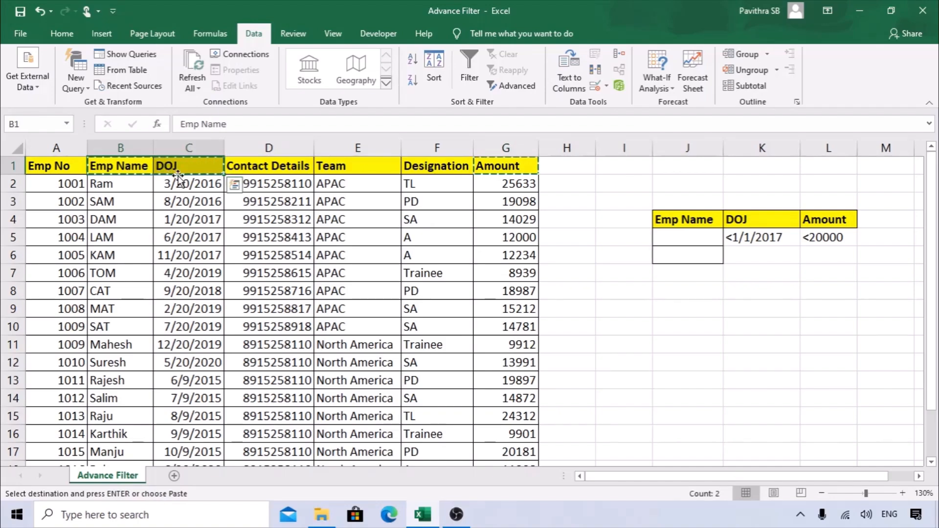
click(691, 297)
key(ctrl+v)
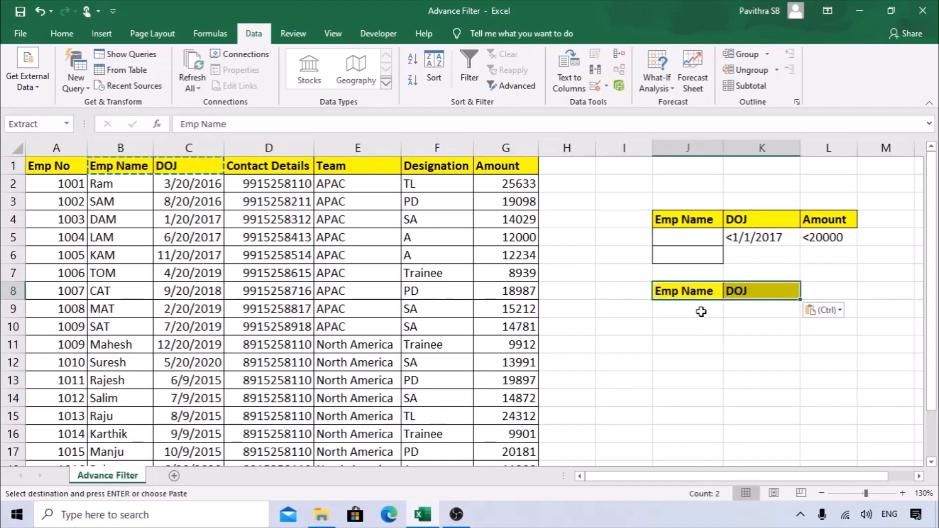
click(478, 166)
key(ctrl+c)
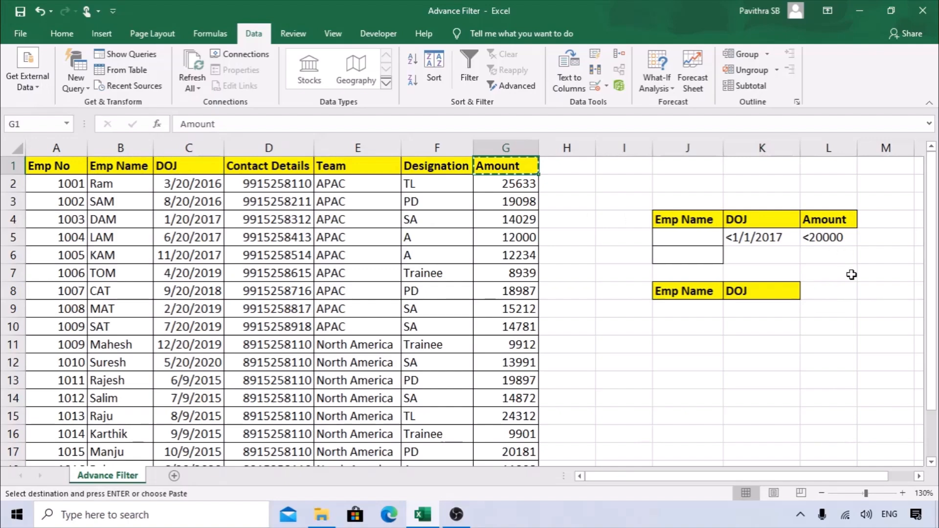
click(875, 291)
key(ctrl+v)
click(427, 161)
key(ctrl+c)
click(831, 291)
key(ctrl+v)
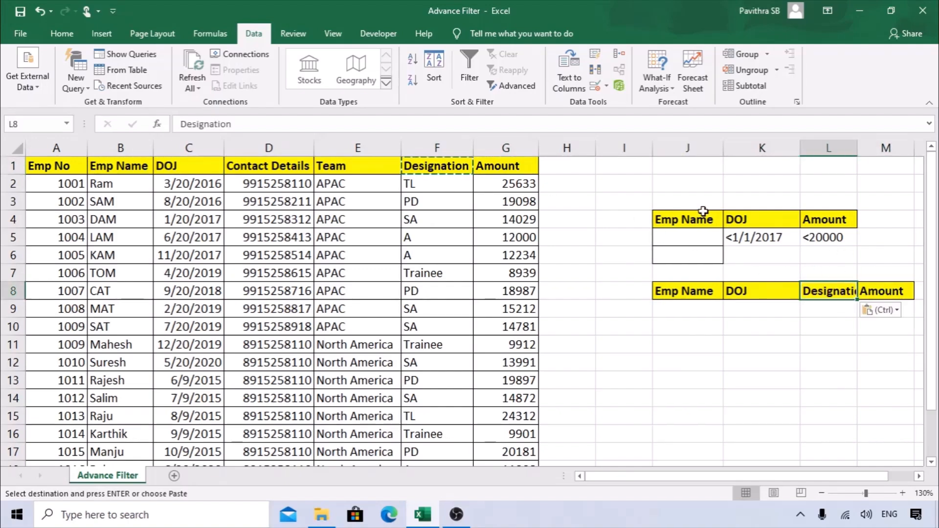
Delete the empty spacer column I.
click(624, 148)
right_click(626, 147)
click(663, 260)
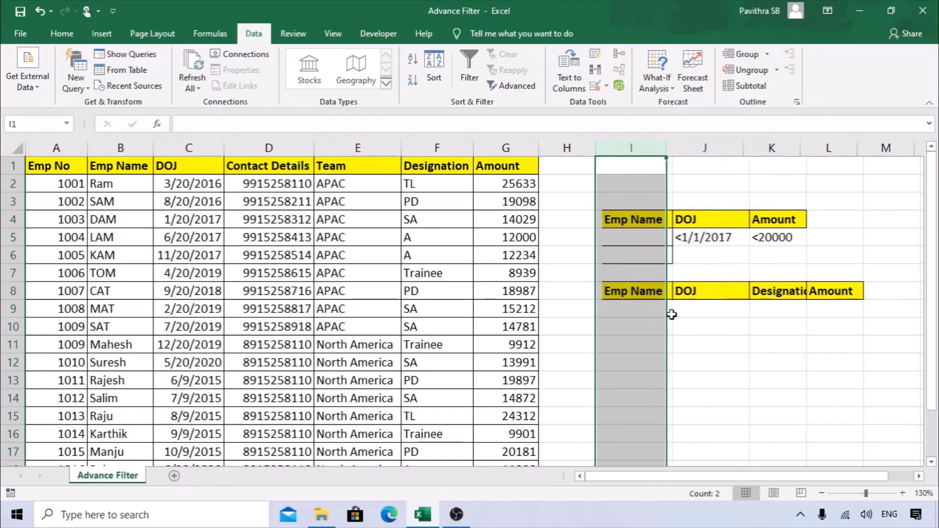
click(689, 342)
Autofit column K so the Designation header fits.
drag(628, 292, 831, 292)
double_click(800, 148)
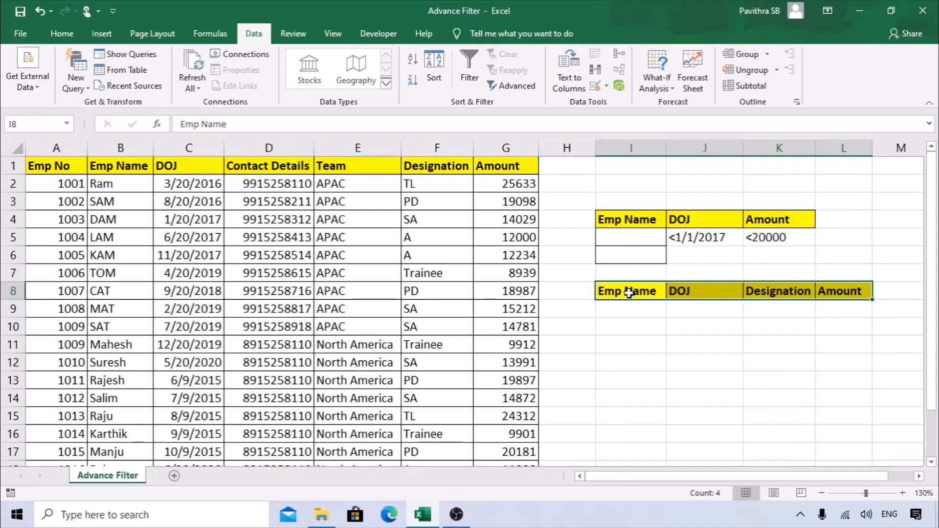
drag(628, 292, 829, 299)
click(710, 261)
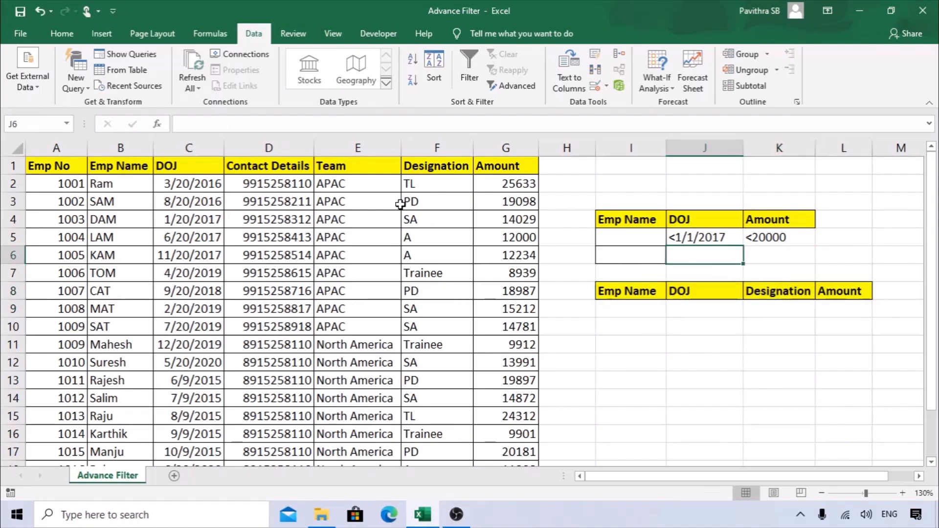
click(397, 203)
Run Advanced Filter copying to another location, criteria $I$4:$K$5, destination I8:L8.
click(509, 86)
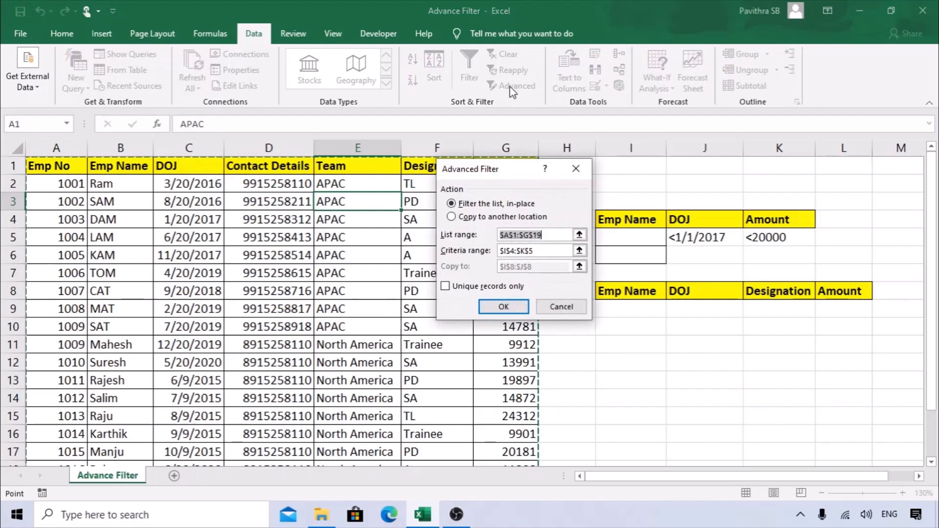
click(468, 220)
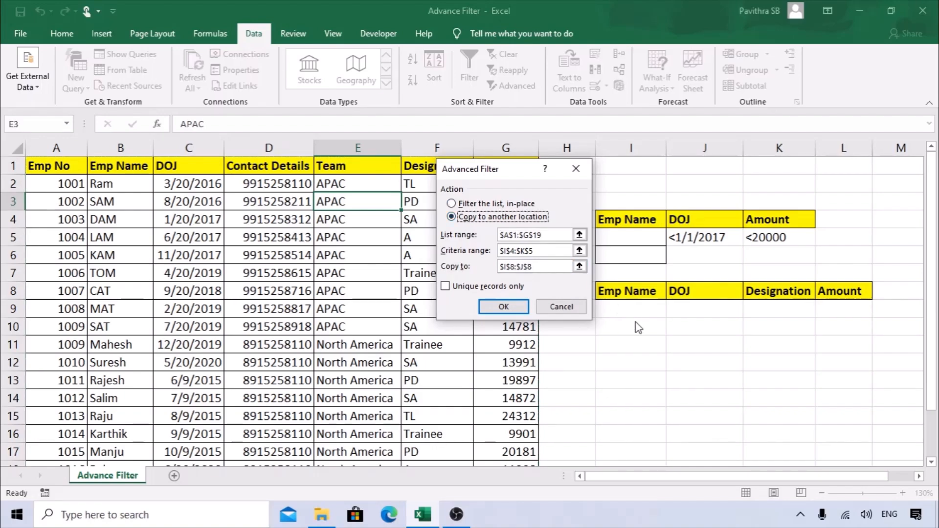
drag(535, 251, 502, 258)
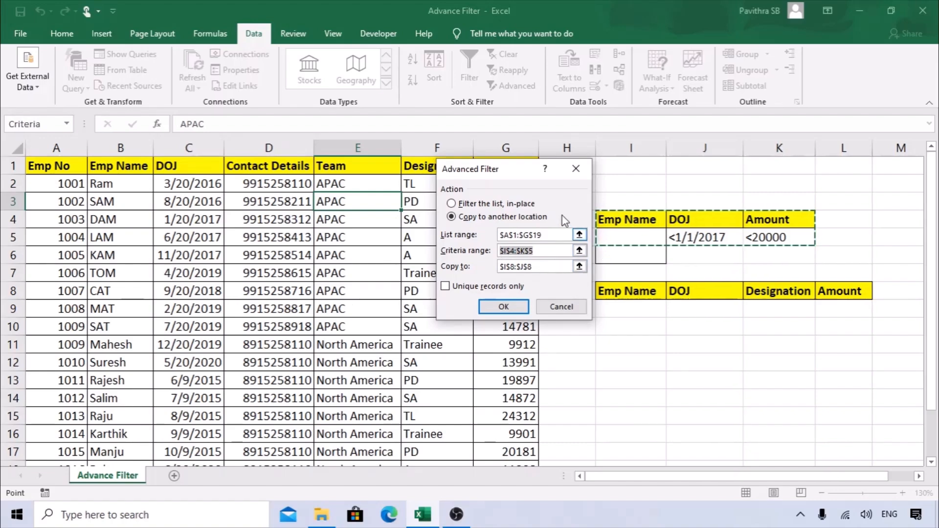
drag(518, 172, 488, 162)
click(508, 256)
drag(508, 256, 467, 257)
key(BackSpace)
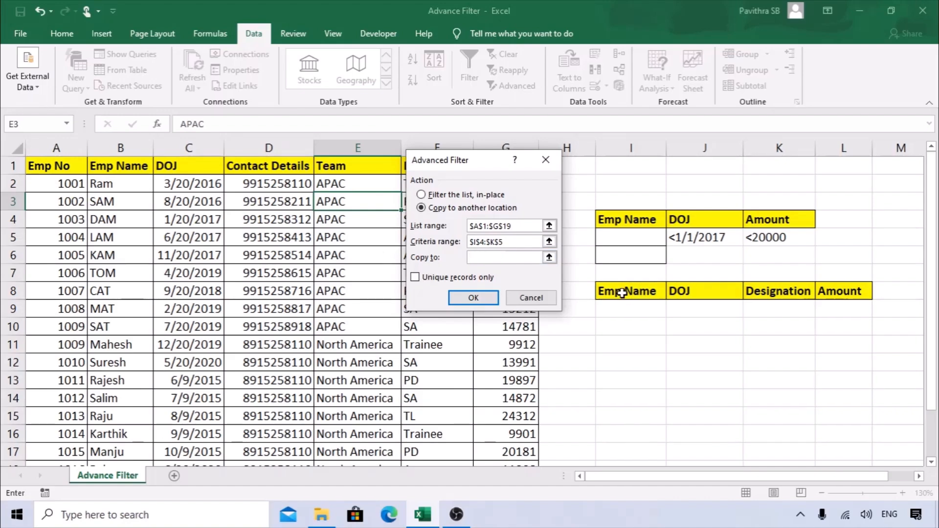
drag(625, 292, 832, 292)
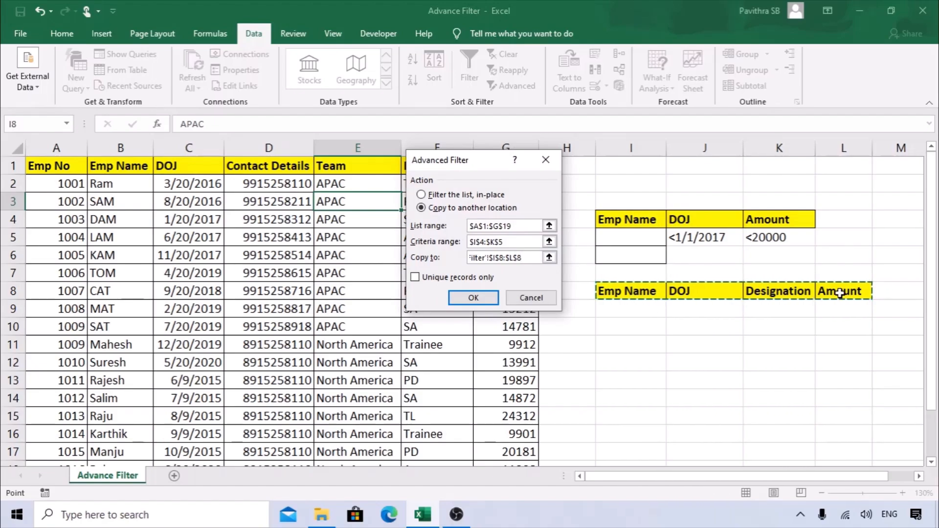
click(478, 293)
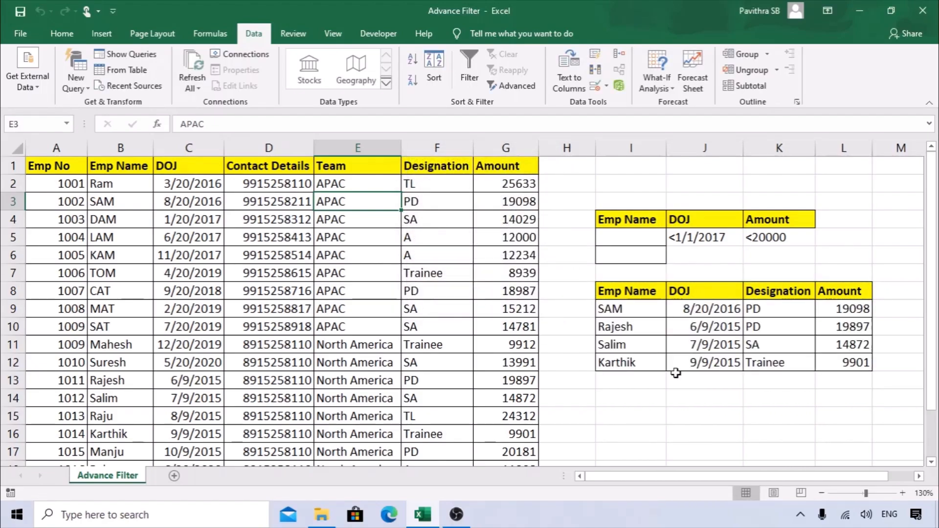
Review the DOJ and Amount criteria and the four extracted employee rows.
click(714, 239)
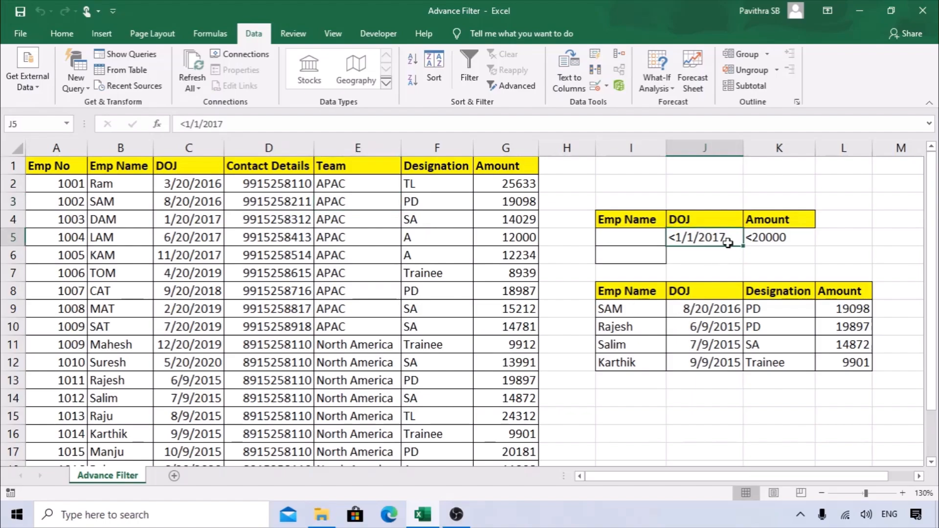
click(782, 243)
drag(865, 309, 623, 361)
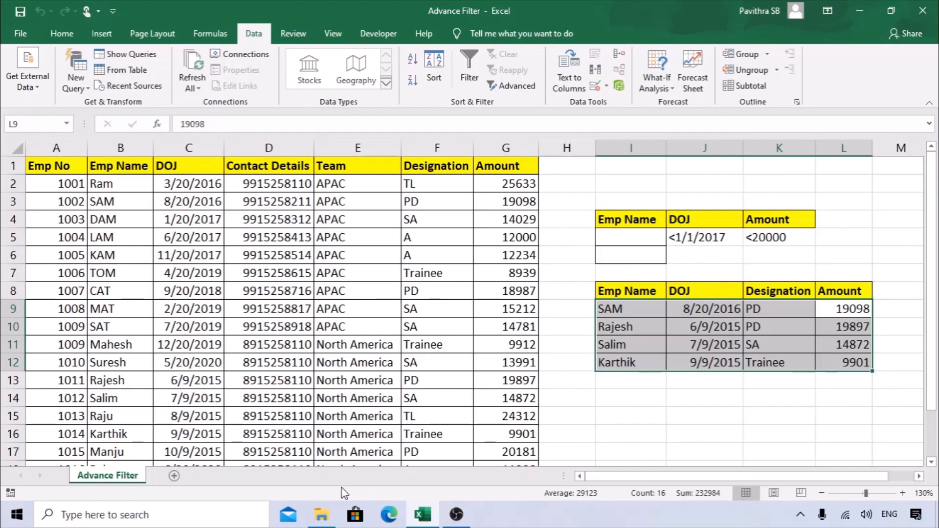
Add a new worksheet and name it Result.
click(174, 475)
double_click(178, 482)
text(Resi)
text(ult)
key(Return)
Copy criteria table I4:K5 from Advance Filter and paste it at K2 on Result.
click(107, 475)
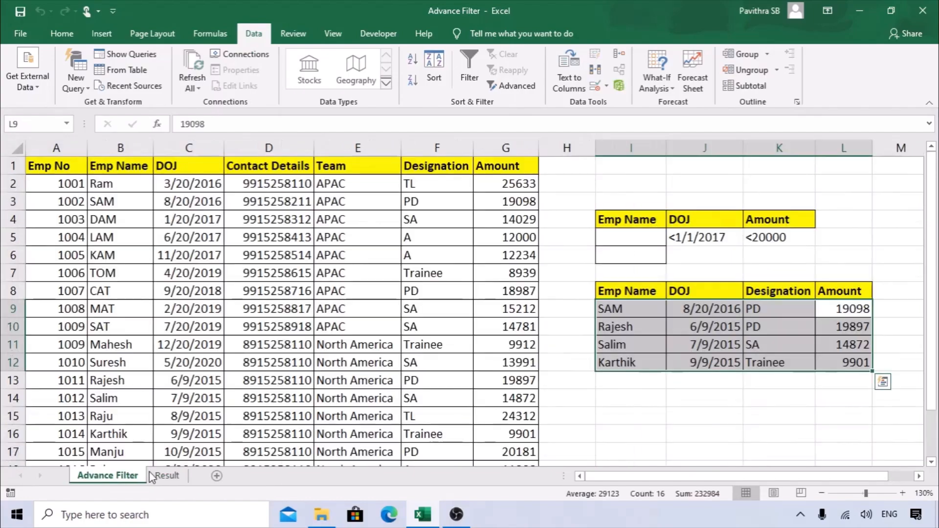
drag(630, 219, 794, 241)
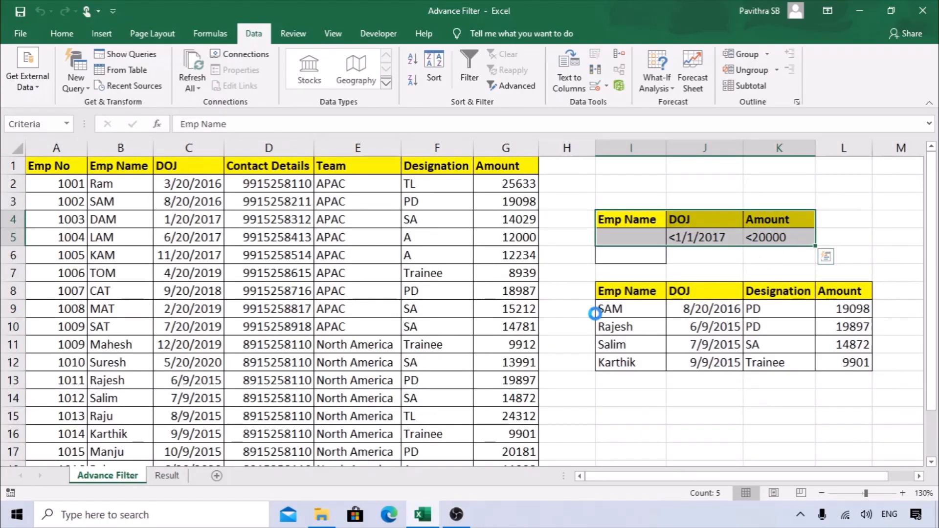
key(ctrl+c)
click(166, 476)
click(477, 174)
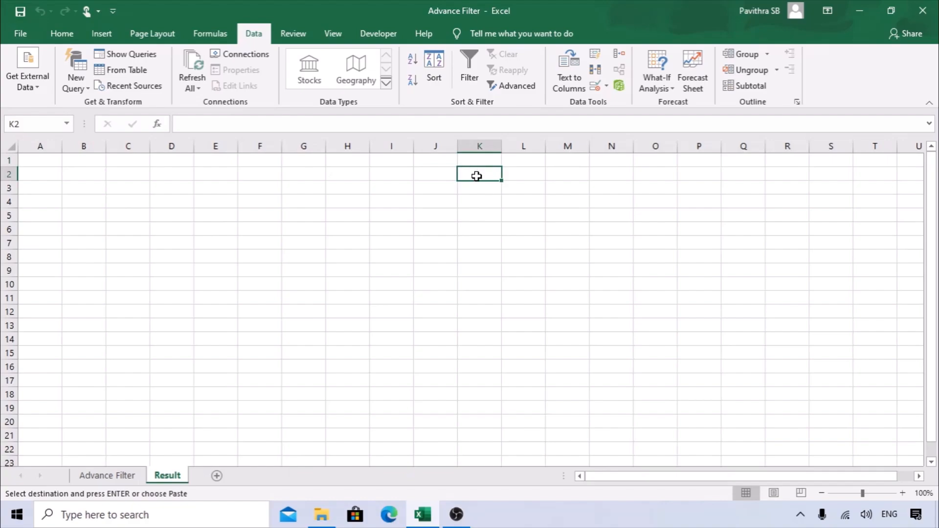
key(ctrl+v)
Delete the empty column left of the pasted criteria, then return to Advance Filter.
click(903, 493)
click(902, 493)
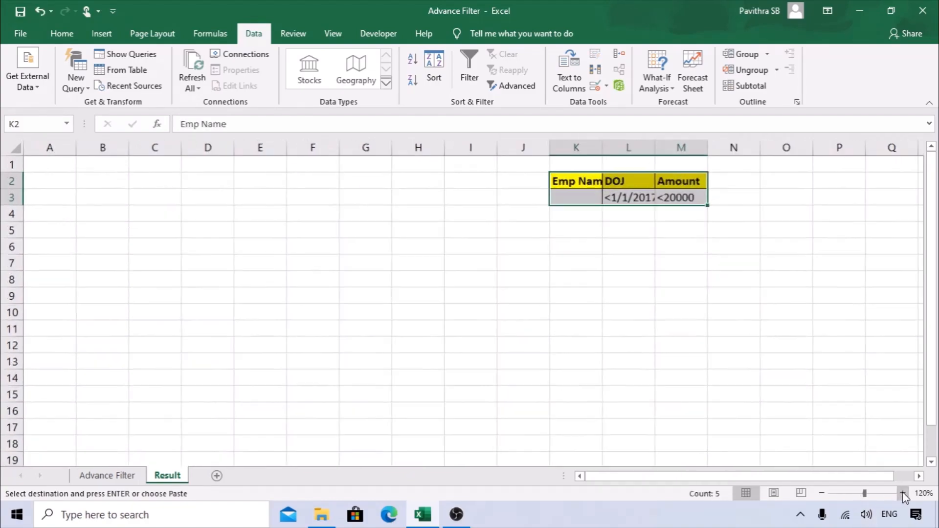
click(903, 493)
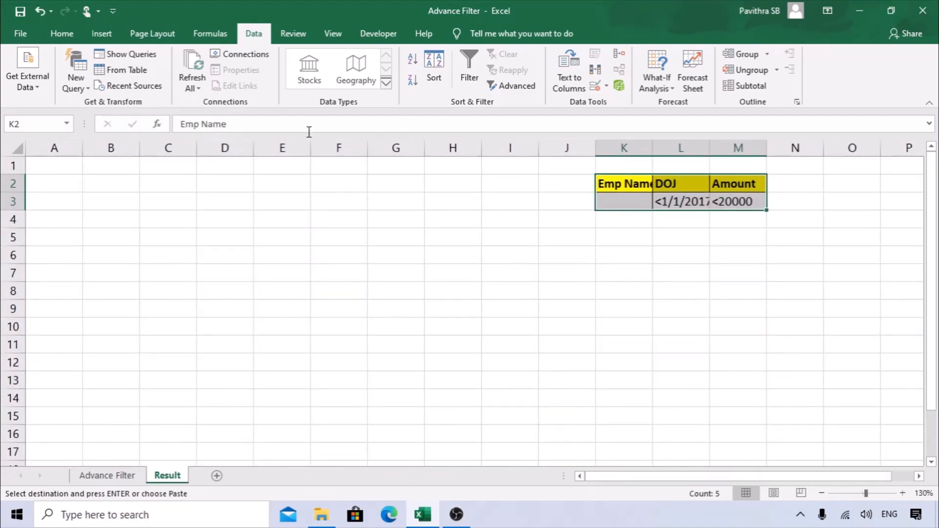
click(510, 148)
key(ctrl+minus)
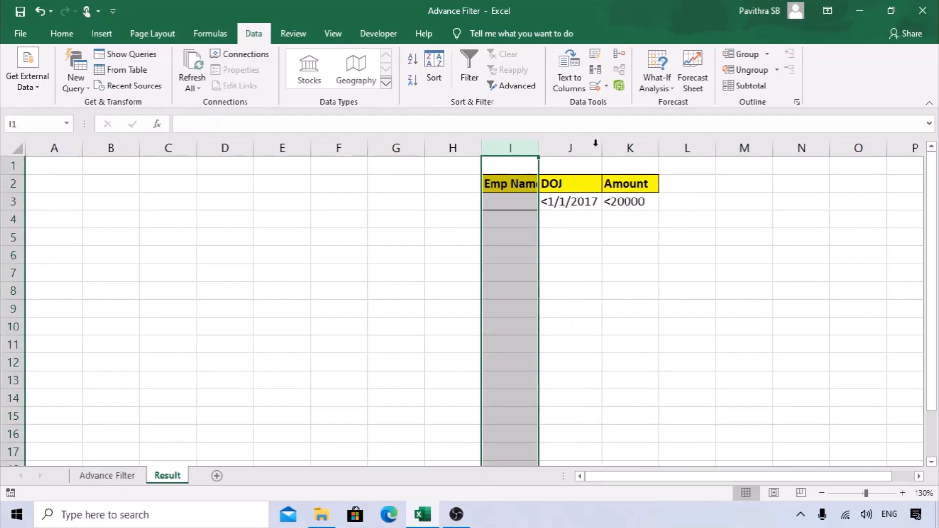
click(606, 260)
click(107, 475)
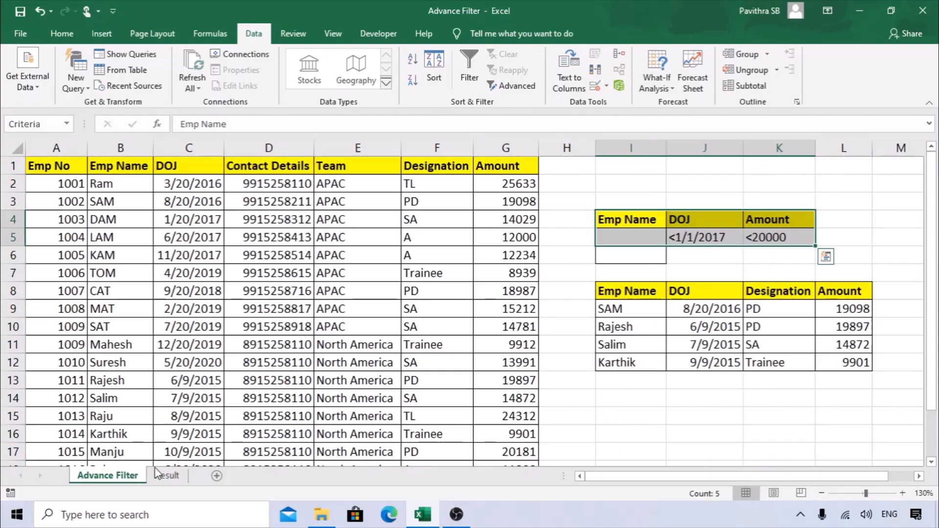
click(622, 272)
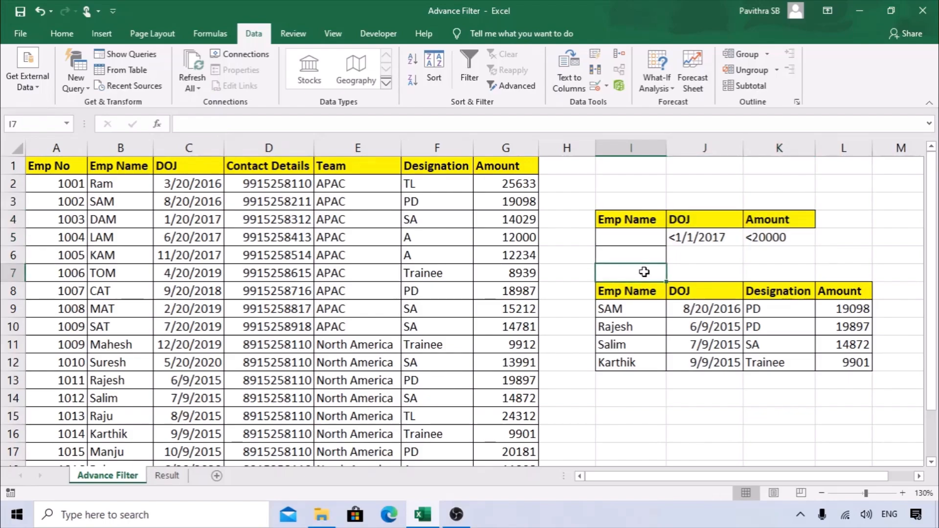
click(166, 475)
click(549, 200)
click(629, 201)
click(138, 476)
drag(634, 292, 838, 294)
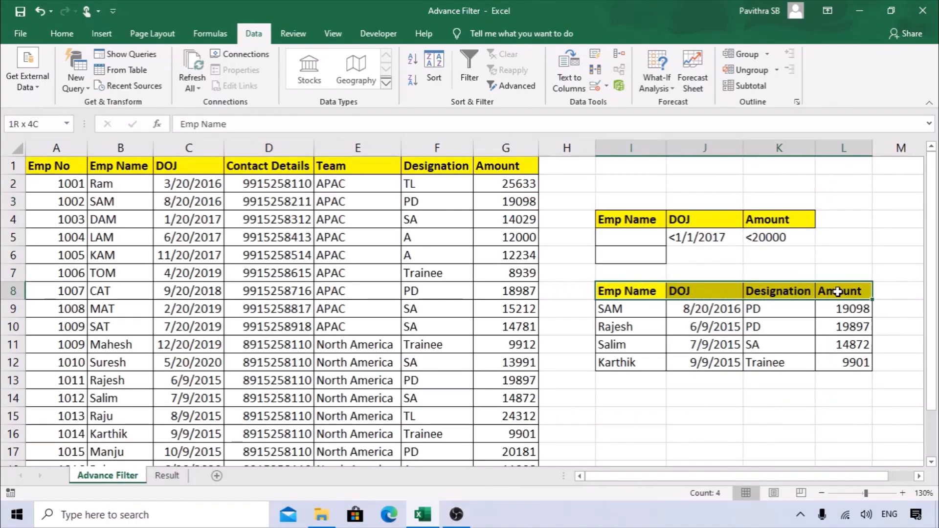
key(ctrl+c)
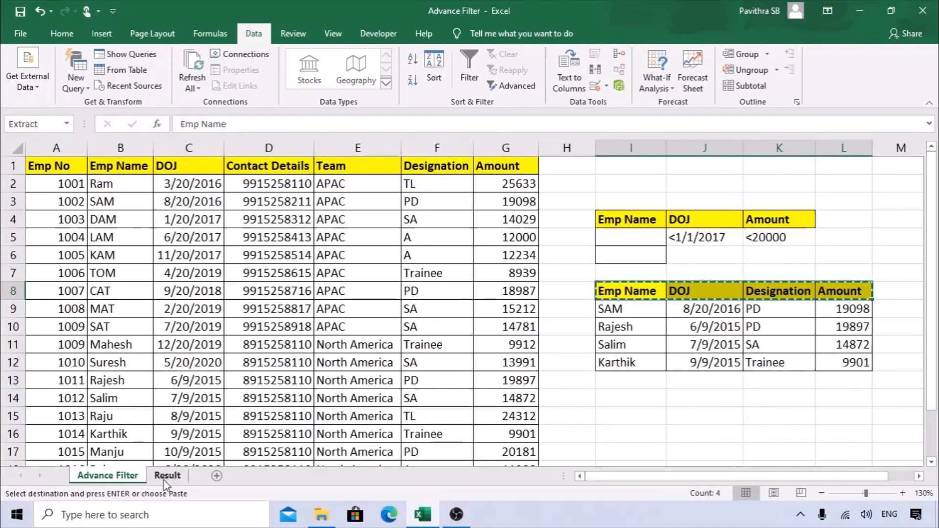
click(167, 475)
click(51, 165)
key(ctrl+v)
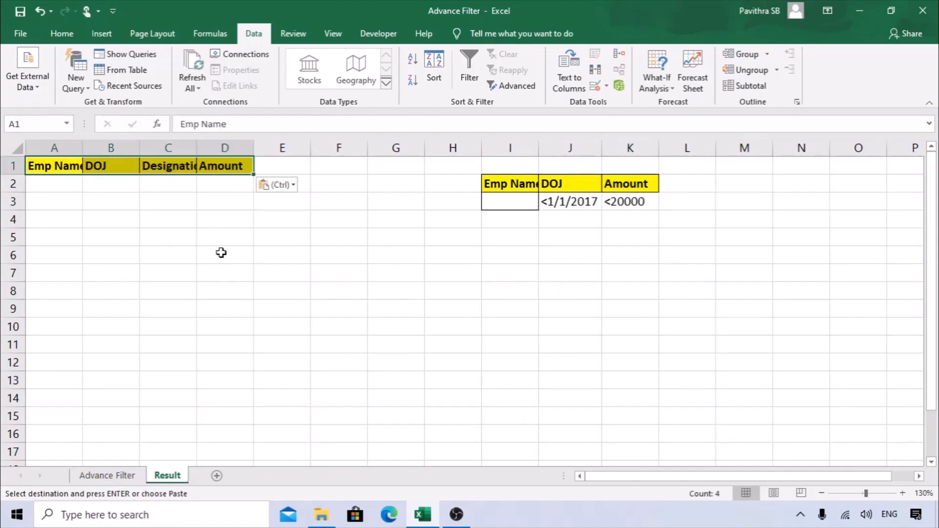
double_click(83, 148)
click(107, 475)
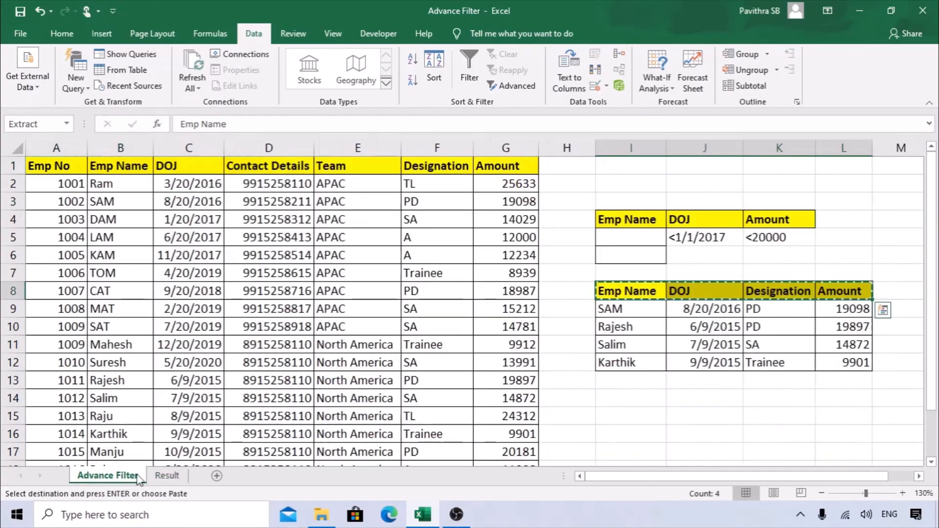
click(325, 184)
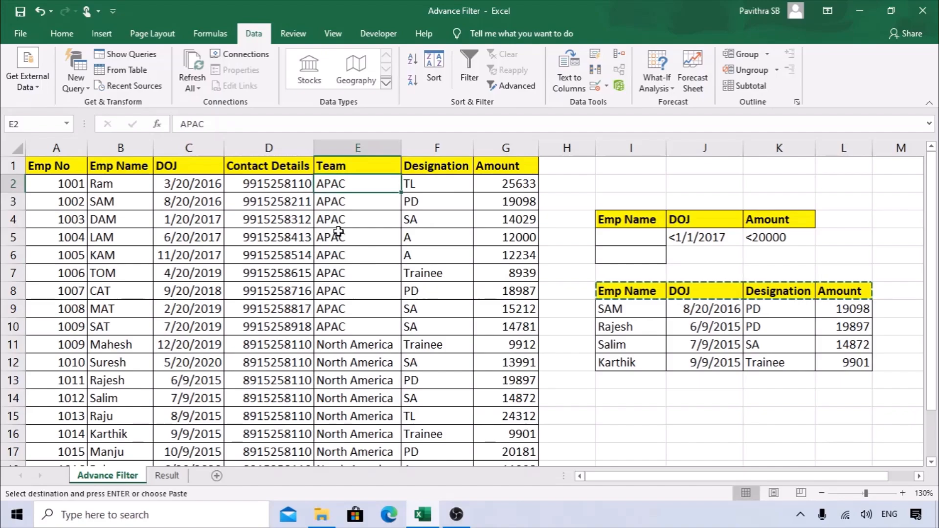
click(322, 198)
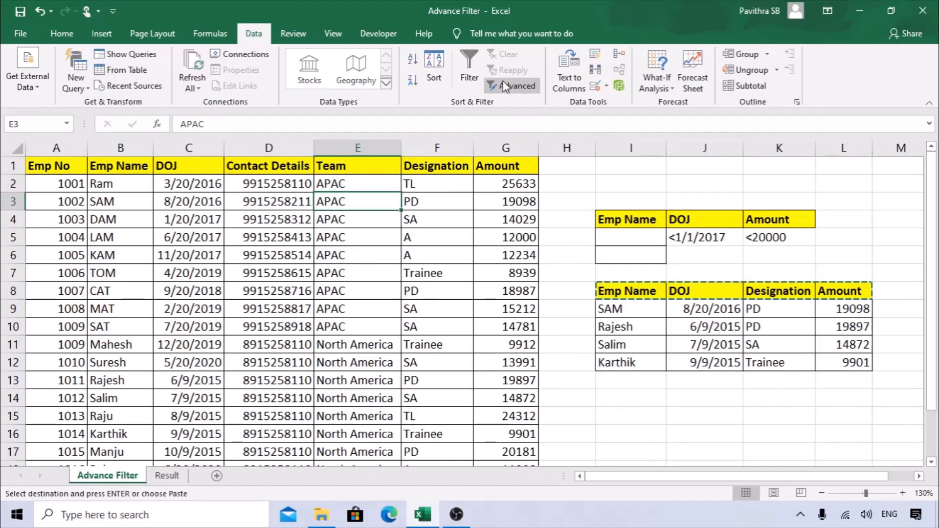
click(514, 87)
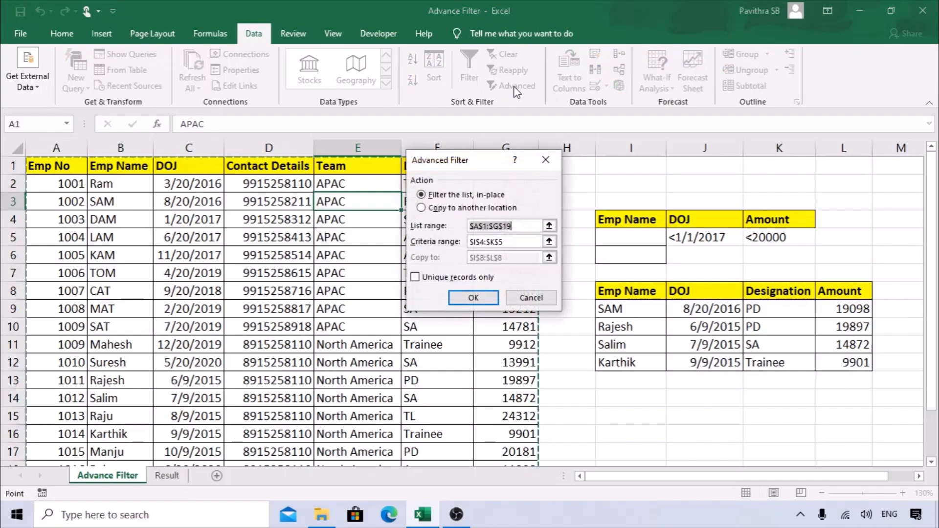
click(433, 209)
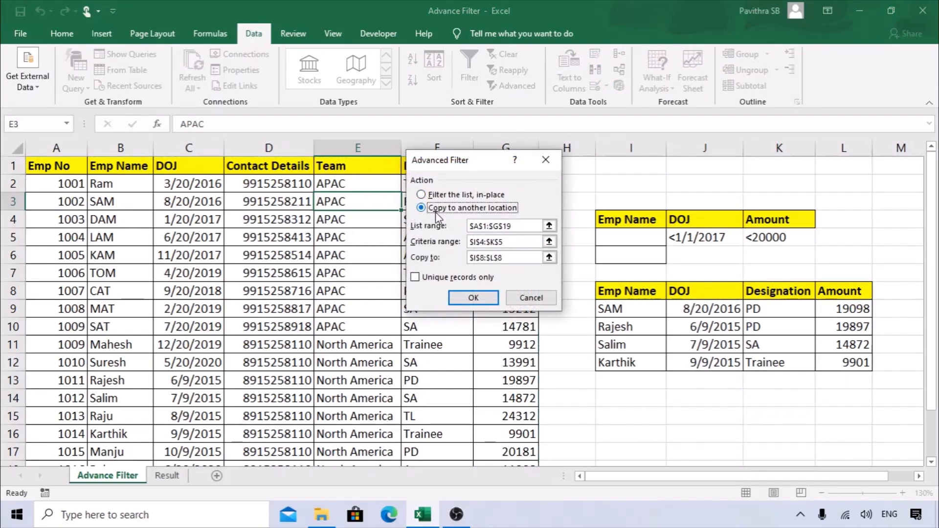
click(524, 228)
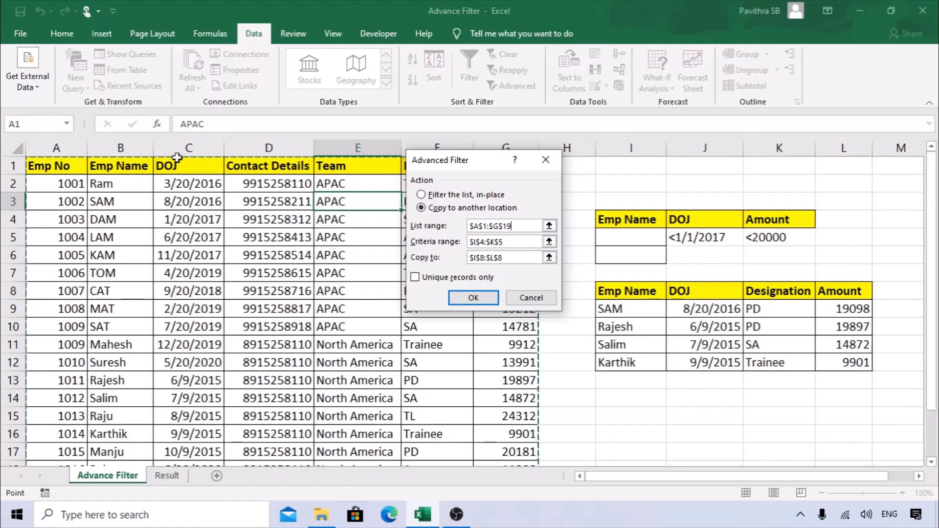
click(429, 242)
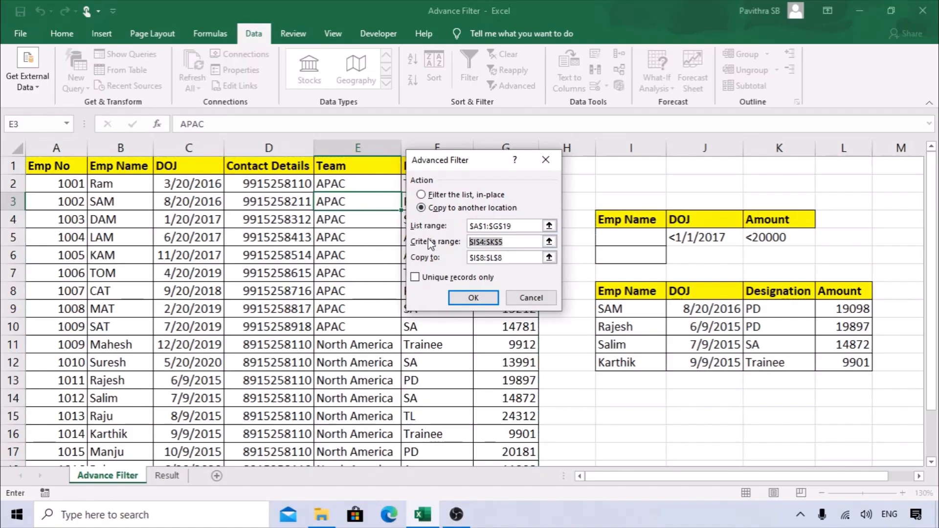
key(BackSpace)
click(444, 253)
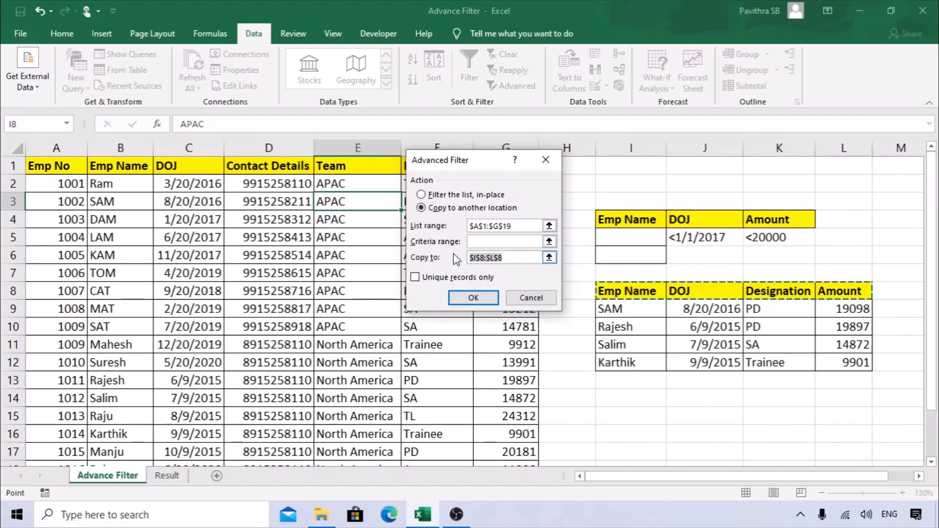
key(BackSpace)
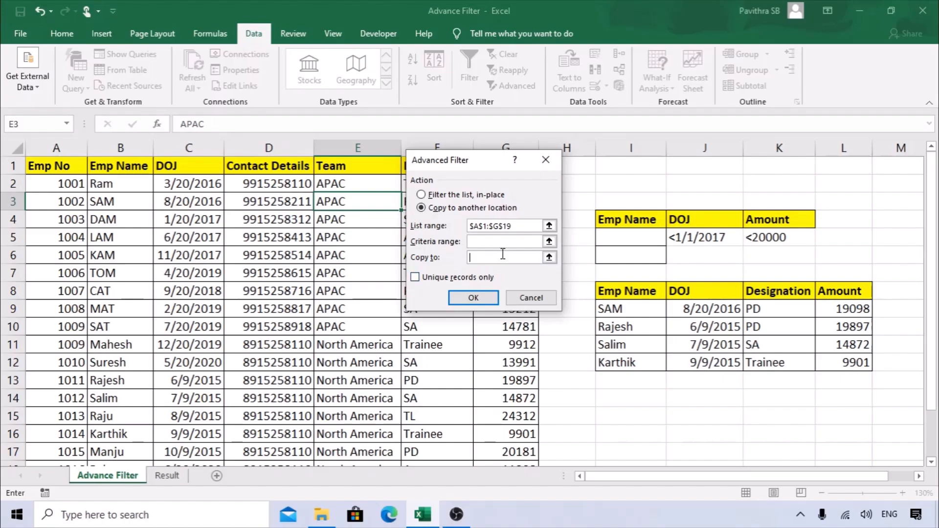
click(168, 478)
drag(474, 168, 356, 153)
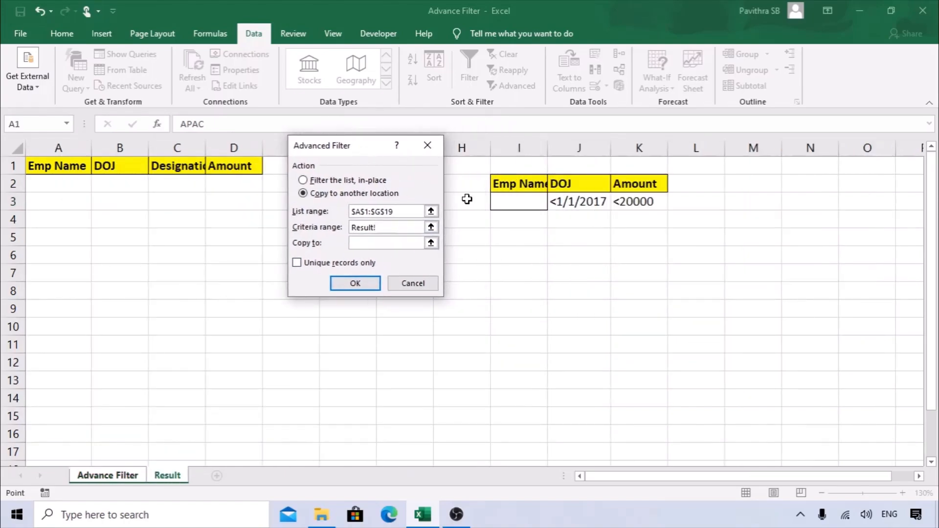
drag(524, 181, 627, 202)
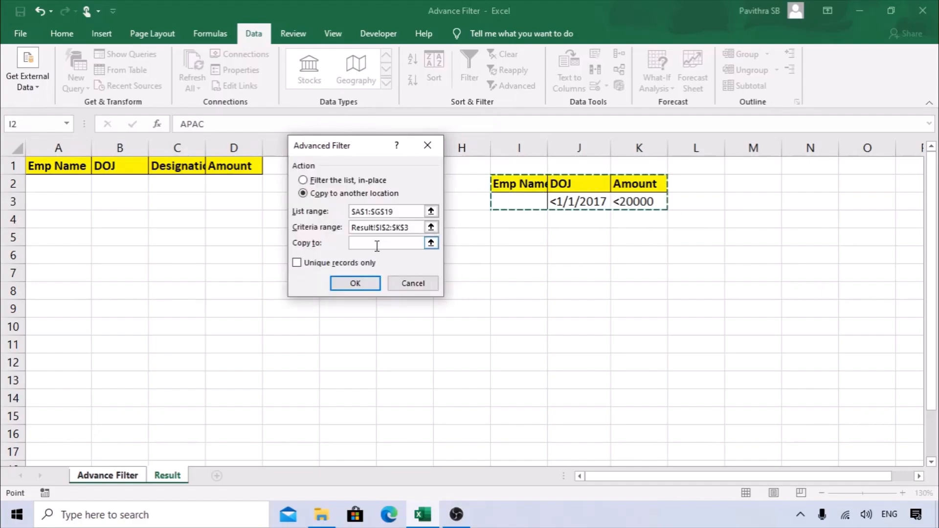
click(359, 244)
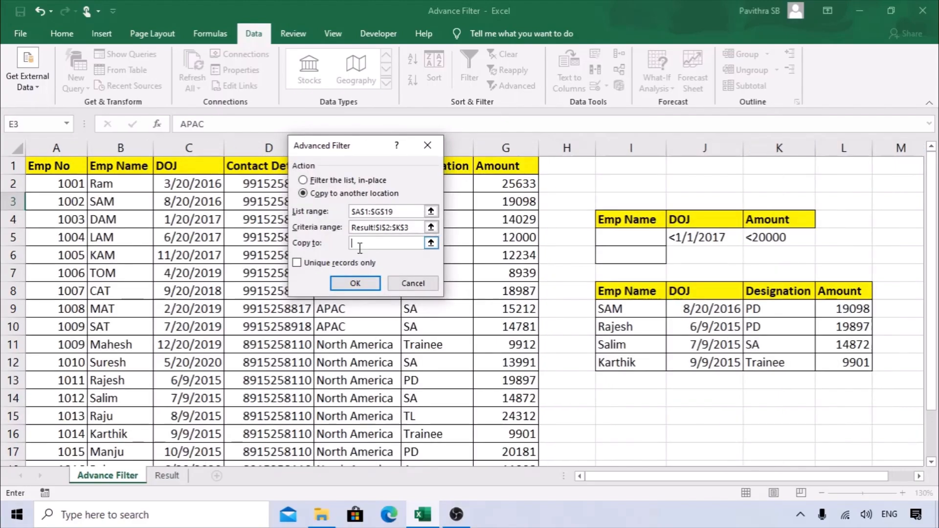
click(183, 479)
drag(57, 166, 230, 164)
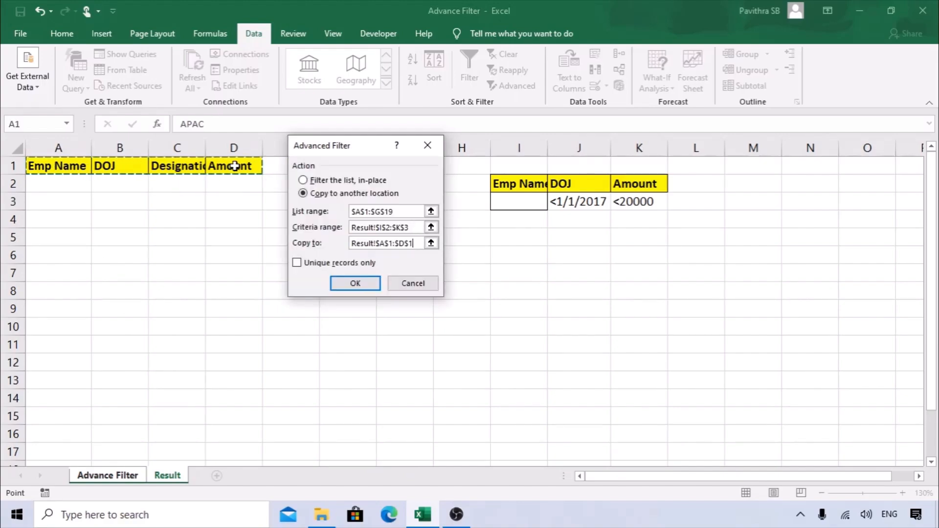
click(348, 290)
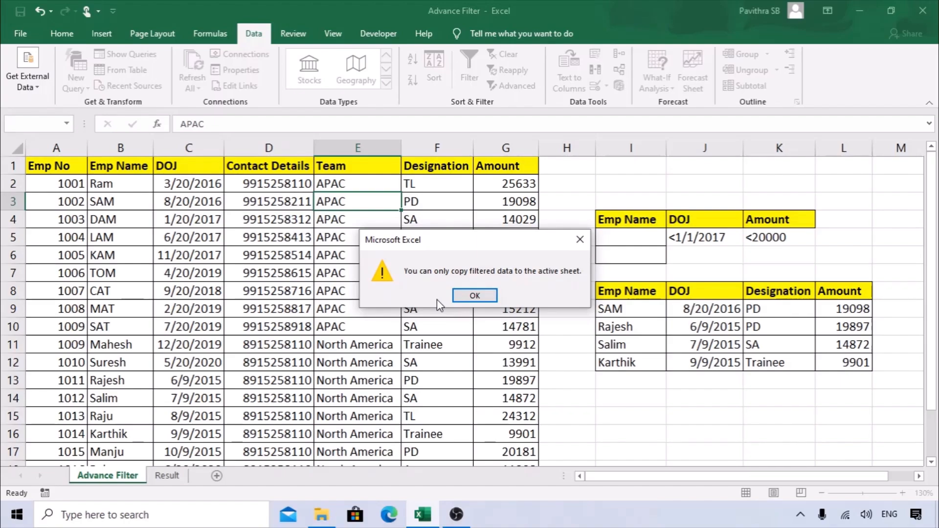
click(475, 296)
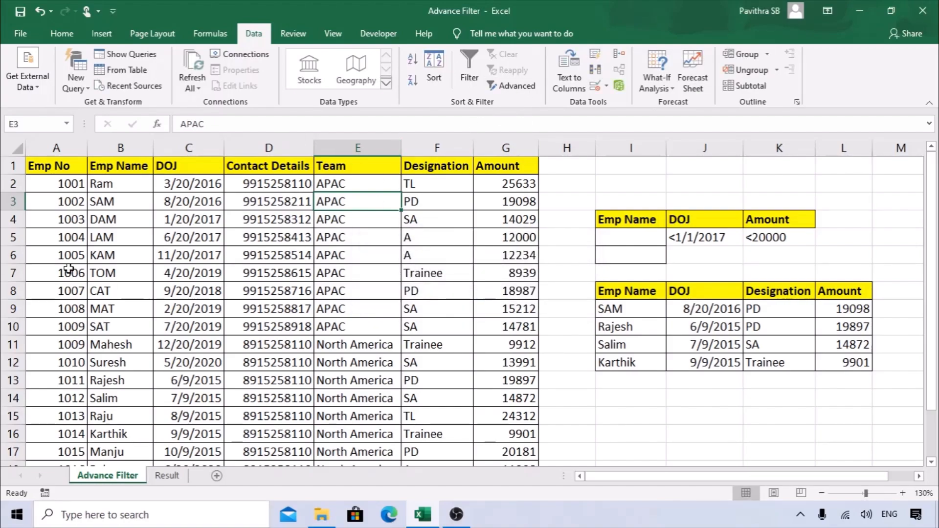
On the Result sheet, select A2 and dismiss Advanced Filter's two-rows-of-data warning.
drag(87, 163, 503, 169)
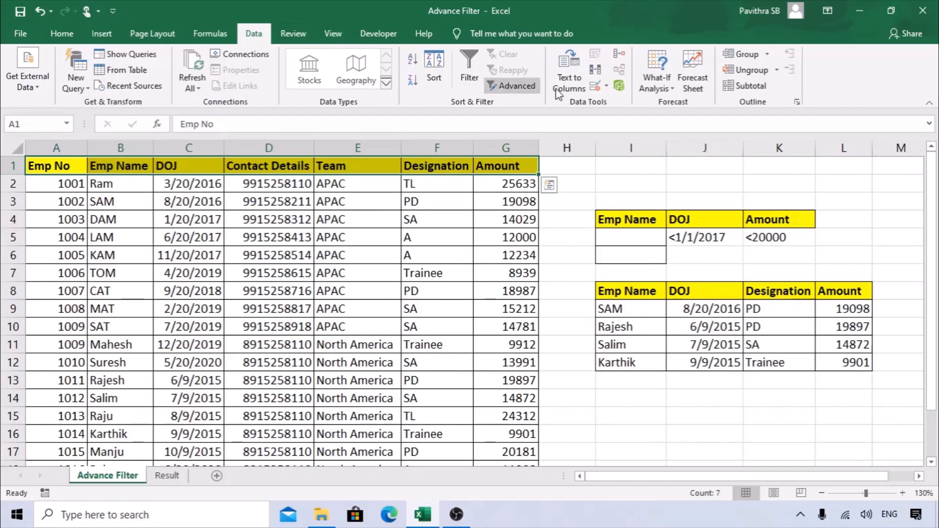
click(434, 211)
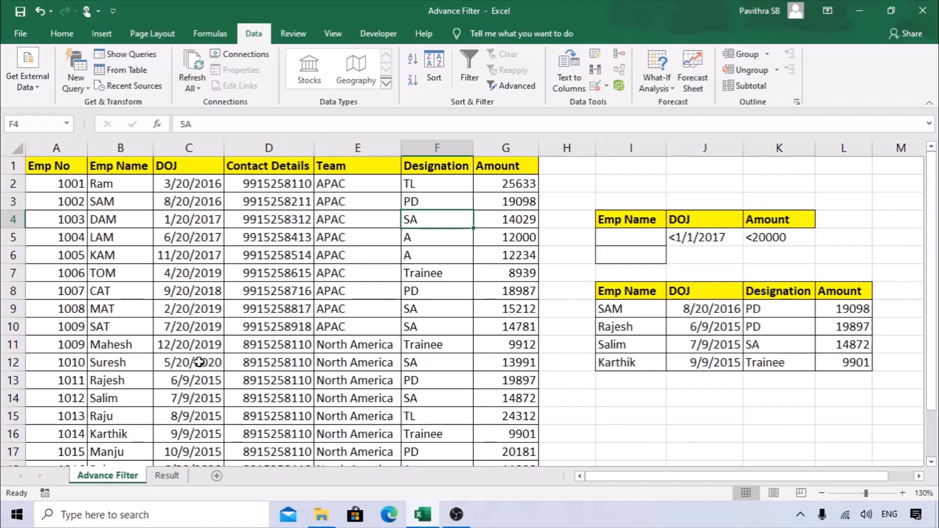
click(166, 475)
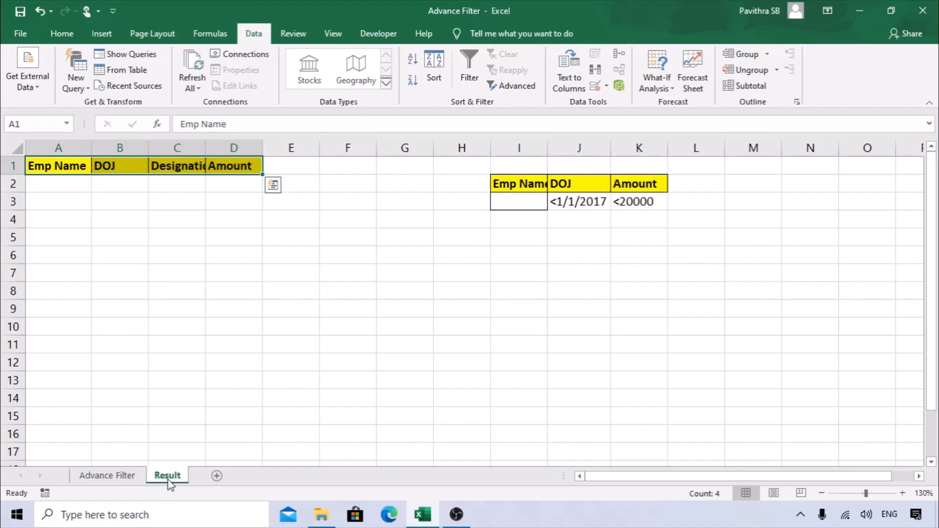
click(83, 216)
click(79, 189)
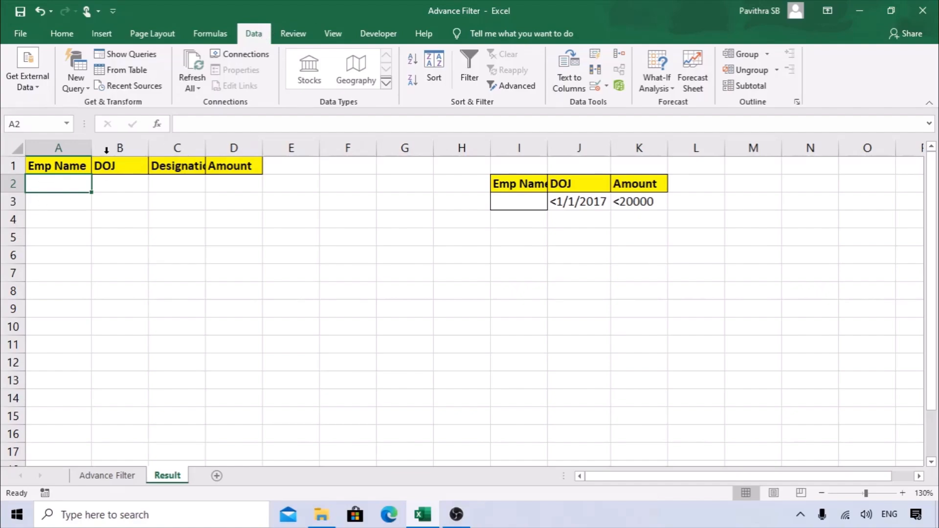
click(517, 88)
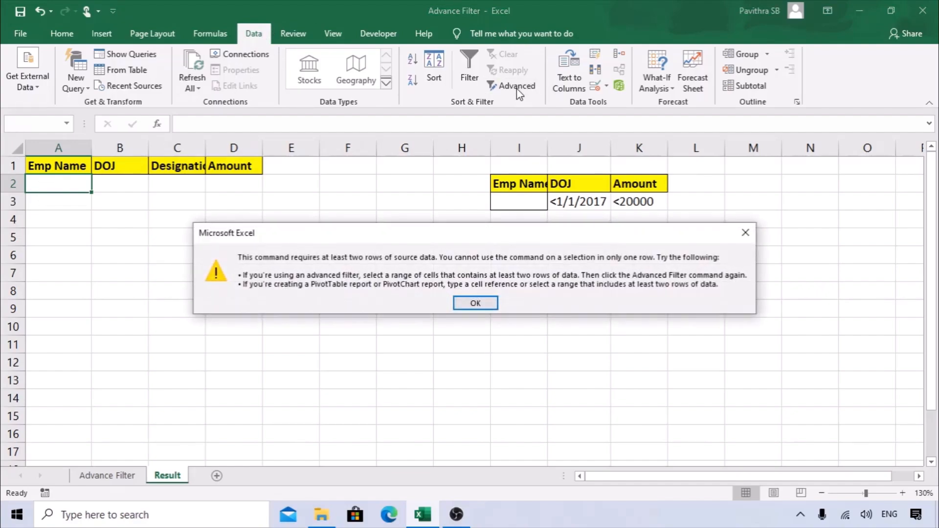
click(475, 303)
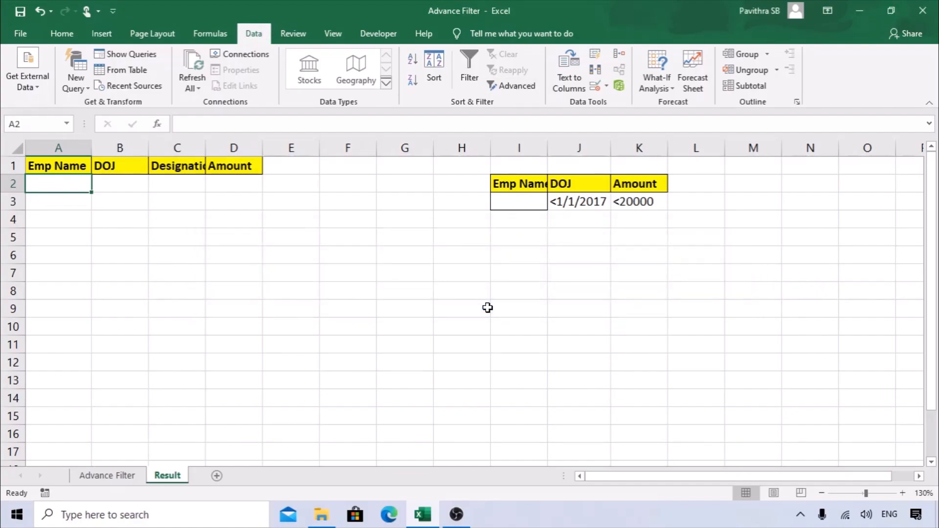
Select cell I3 in the Result criteria table and reopen Advanced Filter.
click(506, 230)
click(513, 204)
click(512, 87)
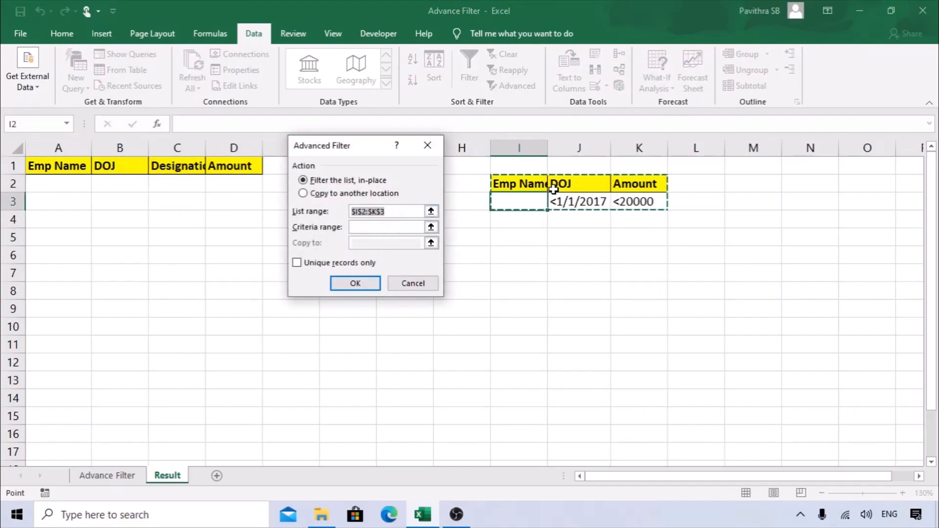
Choose Copy to another location, list range Advance Filter!A1:G19, criteria Result!I2:K3.
click(313, 195)
drag(390, 211, 349, 213)
key(BackSpace)
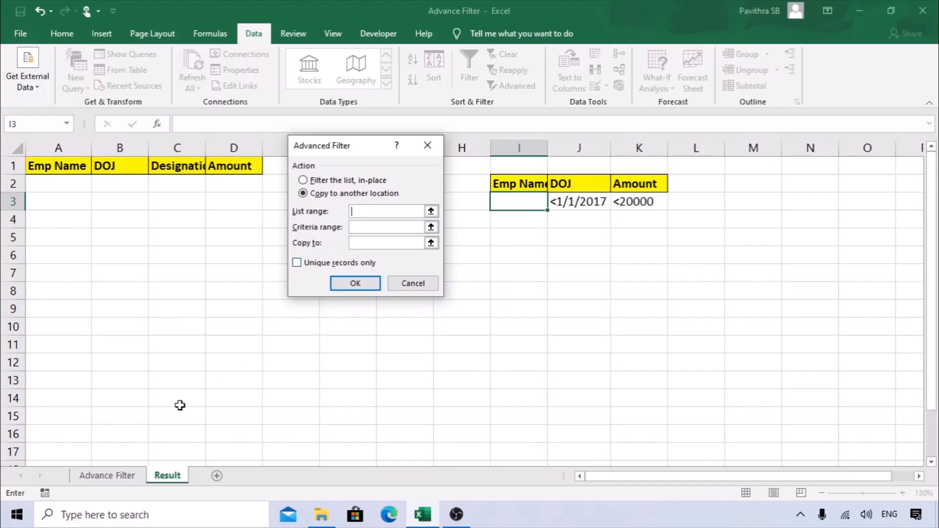
click(107, 476)
drag(56, 165, 517, 438)
click(386, 227)
click(168, 475)
drag(533, 190, 643, 205)
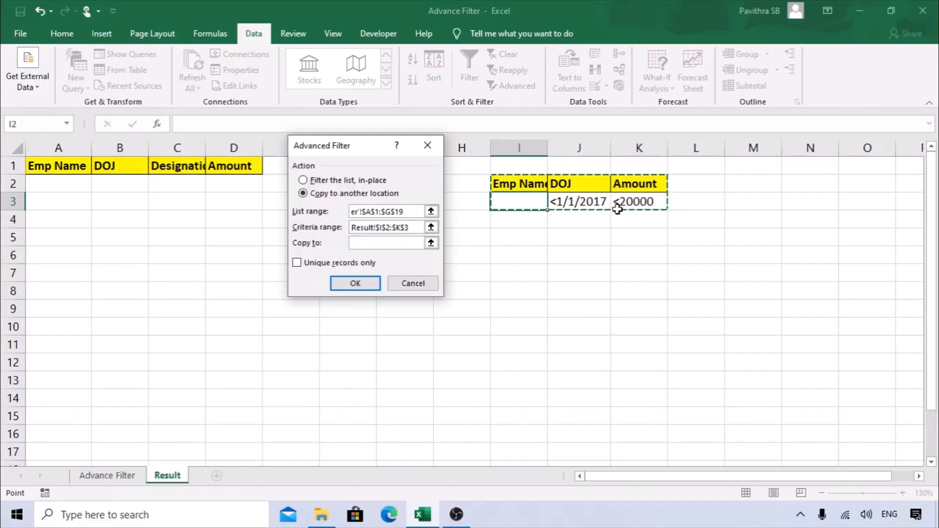
Set the destination to A1:D1, run the filter, and autofit the DOJ column.
click(403, 241)
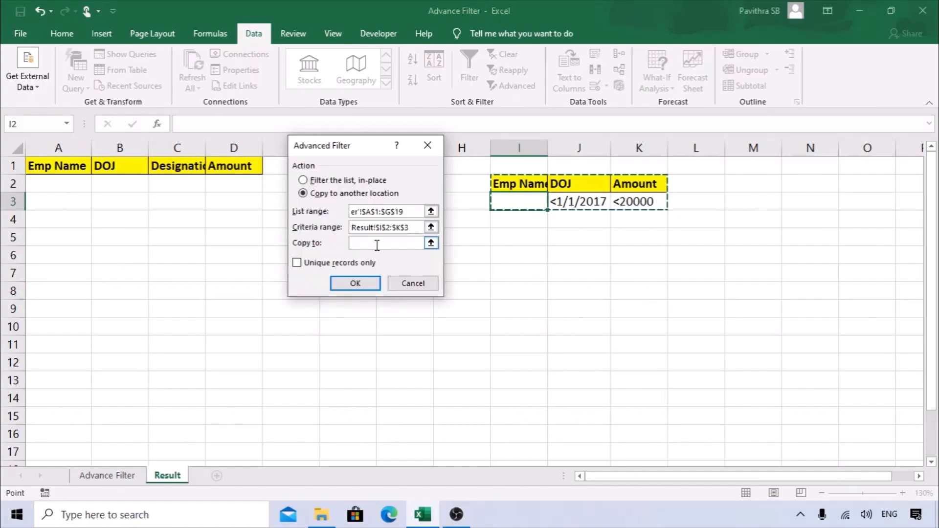
drag(41, 163, 235, 168)
click(356, 284)
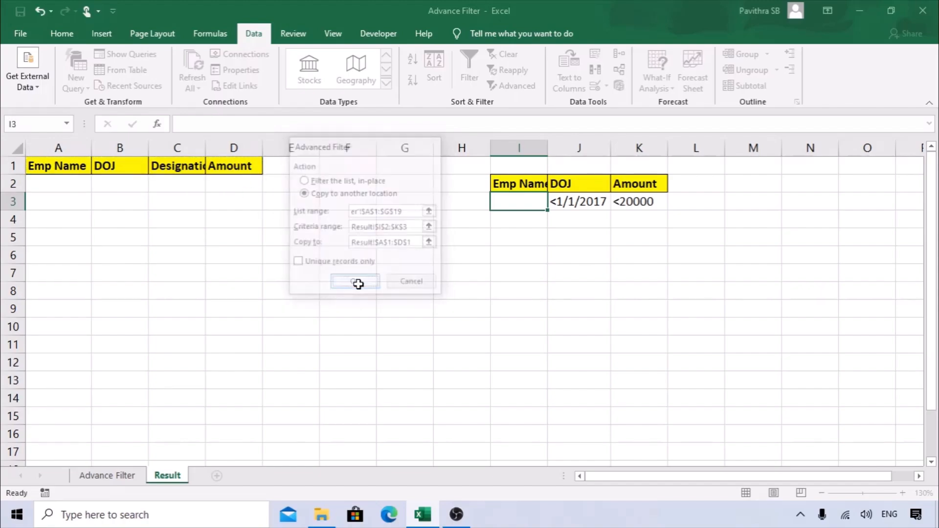
double_click(146, 148)
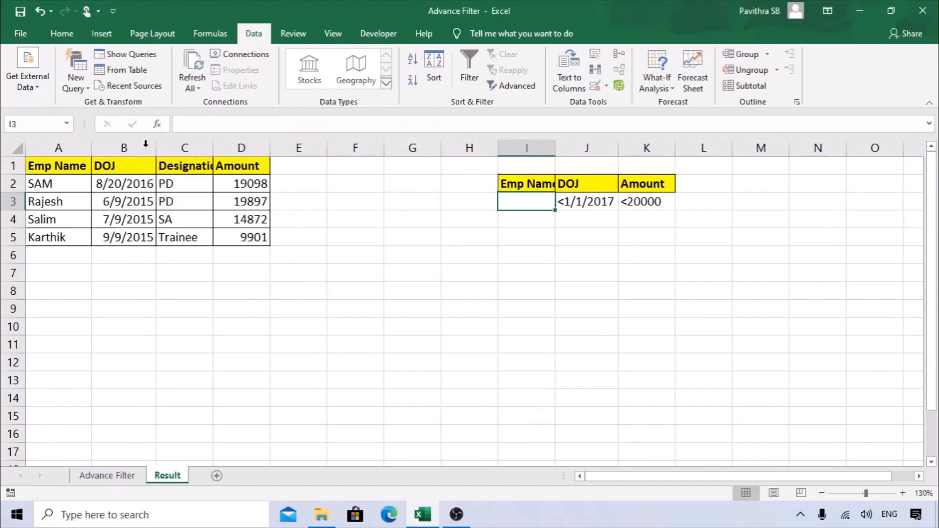
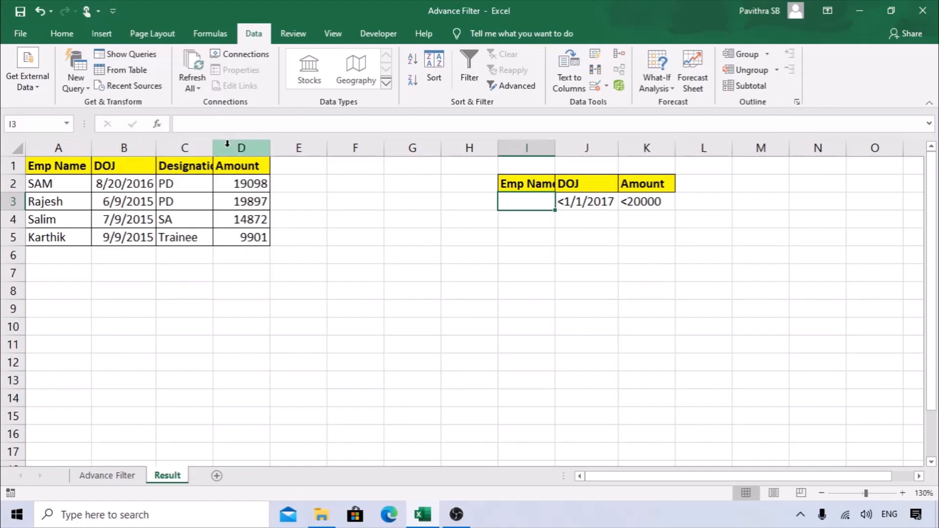
Autofit column C, then delete the old filtered results table's contents from A1:F10.
double_click(212, 147)
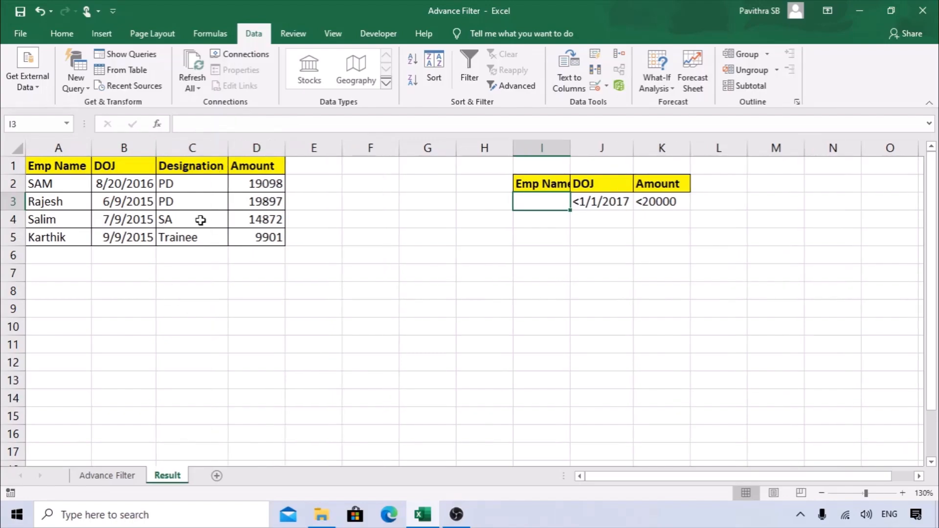
click(310, 277)
key(ctrl+c)
drag(313, 219, 35, 146)
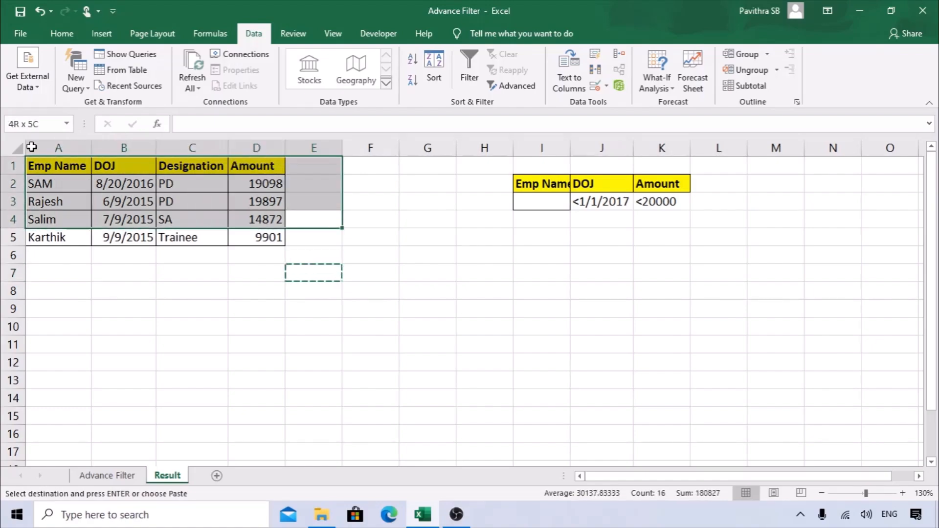
drag(367, 325, 7, 156)
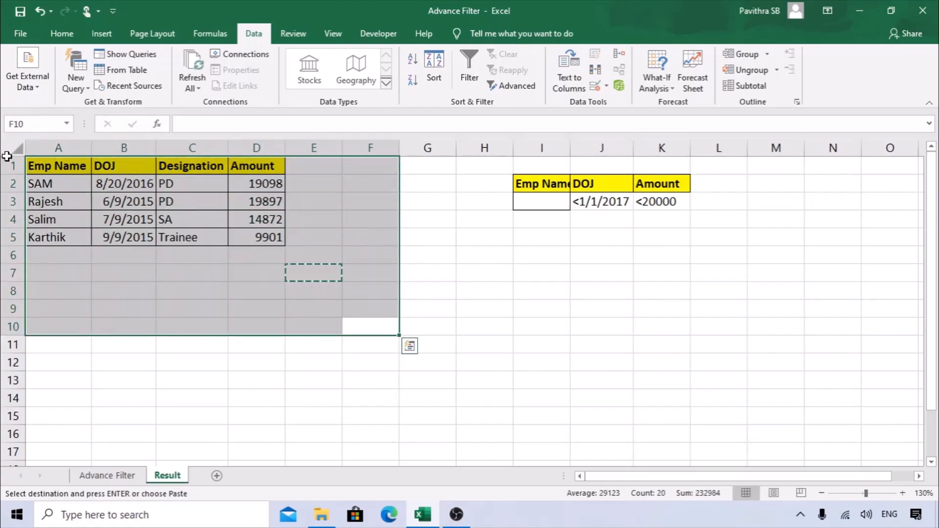
key(Delete)
Copy a blank cell and compare against the Advance Filter sheet's header row.
click(216, 296)
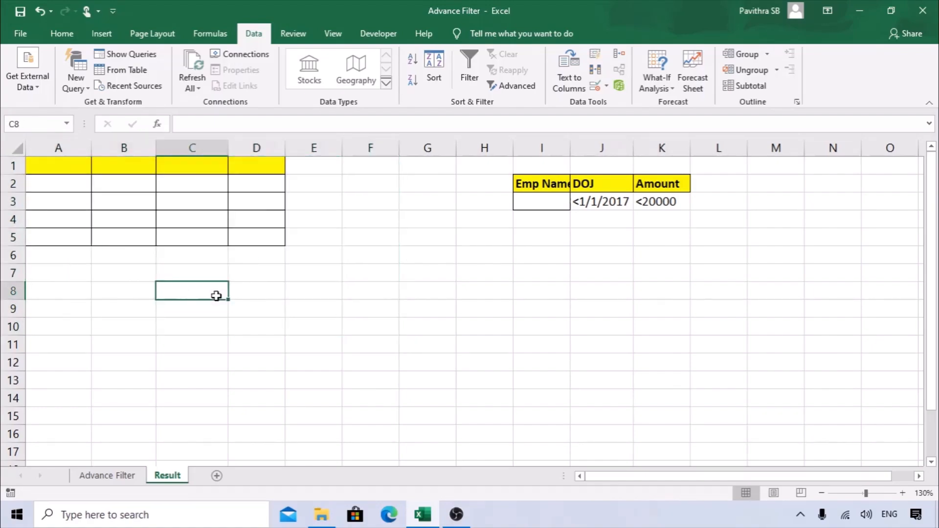
key(ctrl+c)
drag(313, 219, 5, 165)
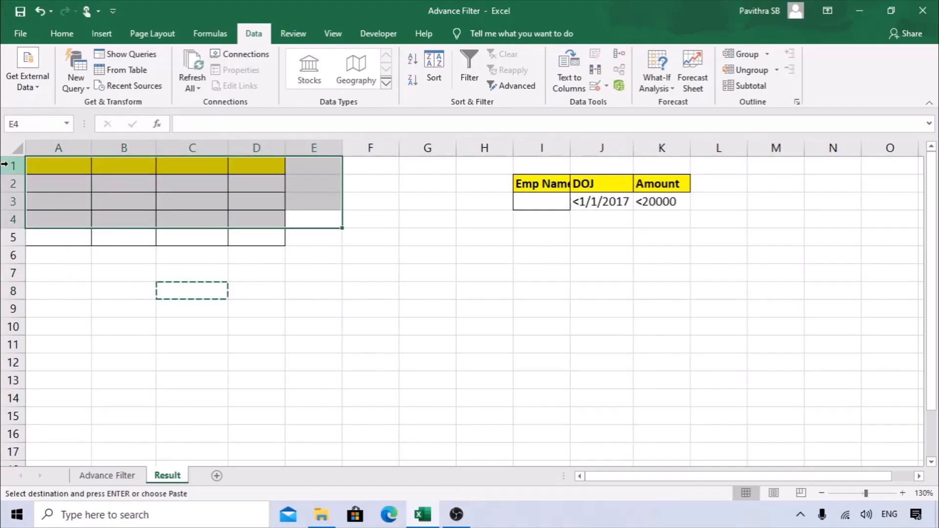
click(118, 475)
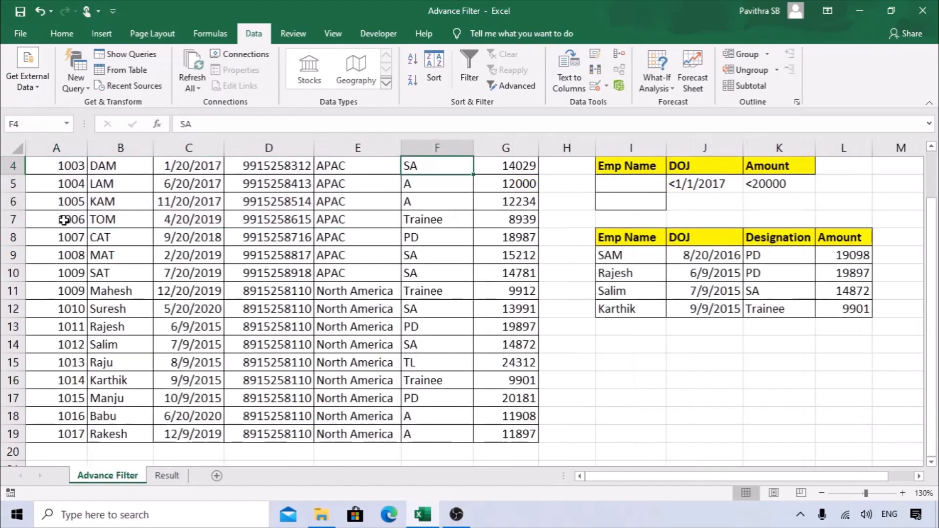
scroll(66, 227, up, 3)
drag(68, 165, 511, 166)
click(171, 475)
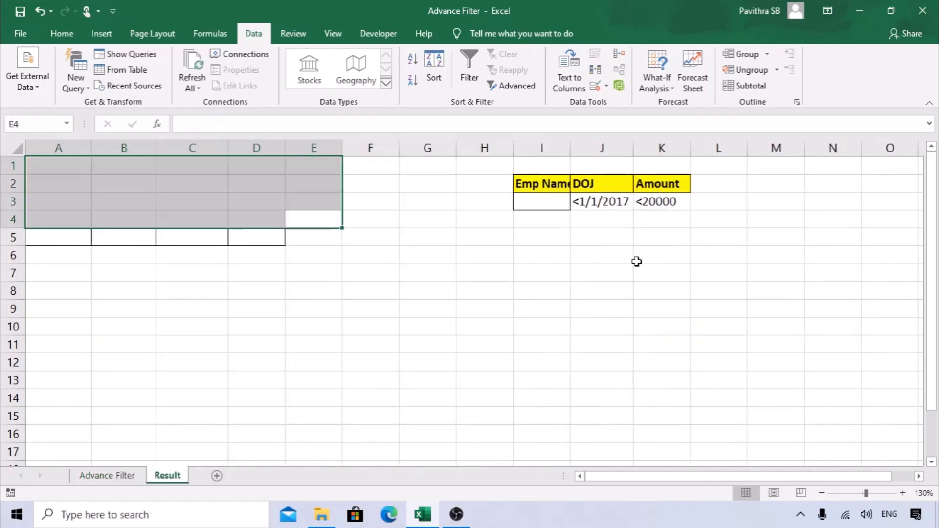
Paste blank cell D8 over A2:D10 to strip the leftover fills and borders.
drag(567, 185, 648, 210)
click(485, 290)
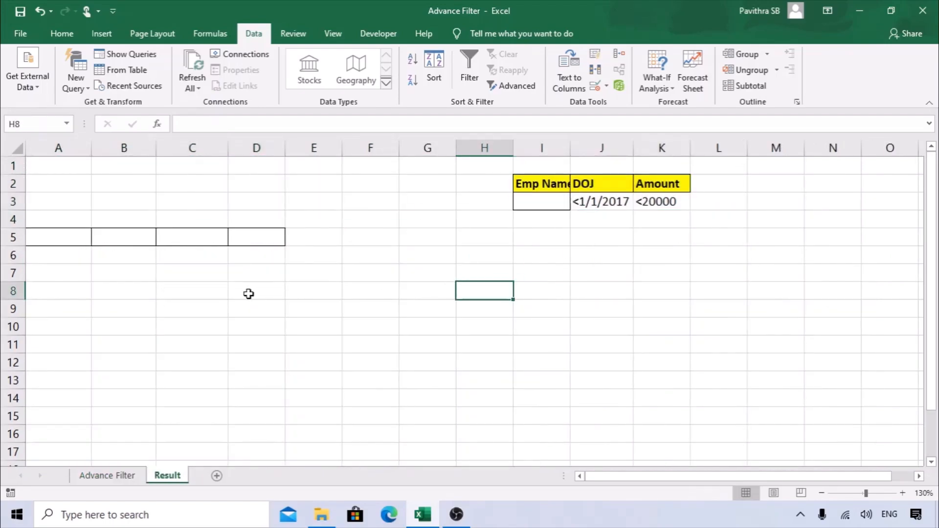
click(250, 293)
key(ctrl+c)
drag(264, 326, 31, 184)
key(Return)
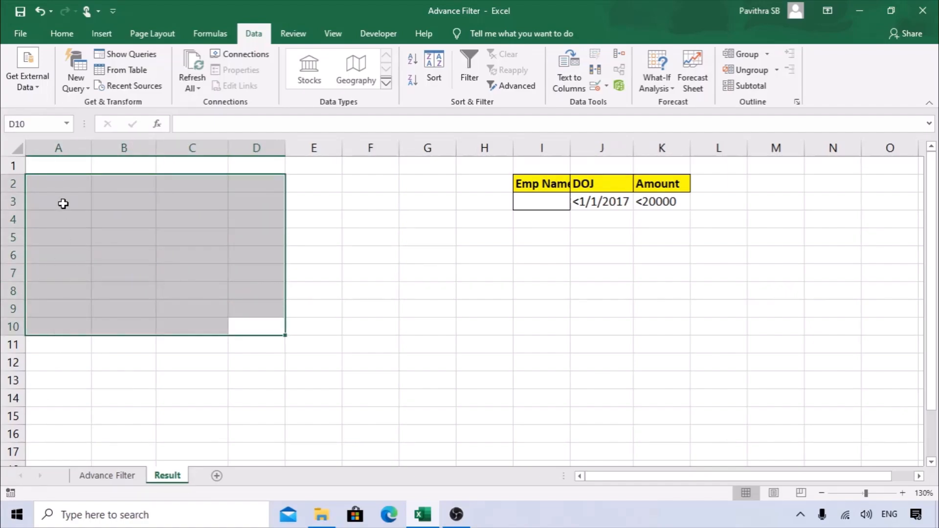
click(64, 166)
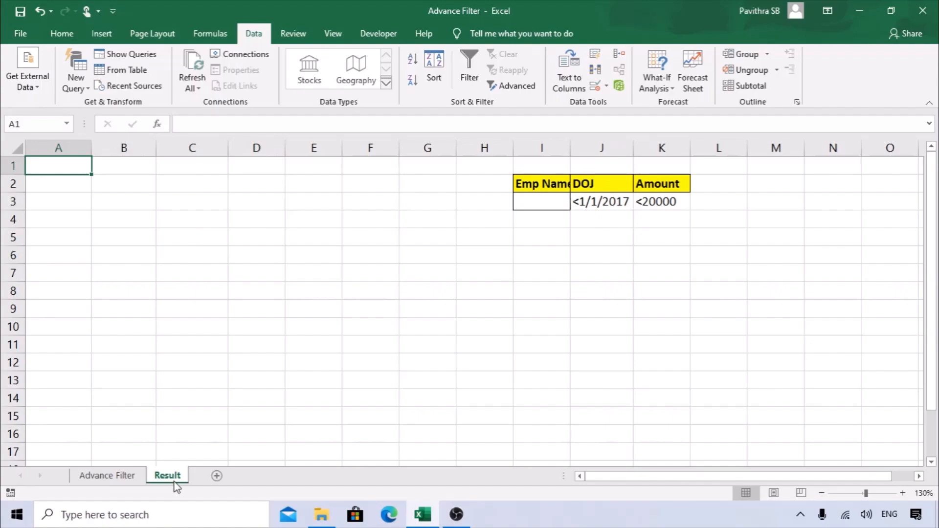
In Advanced Filter, choose Copy to another location with list range A1:G19 and criteria I2:K3.
click(517, 89)
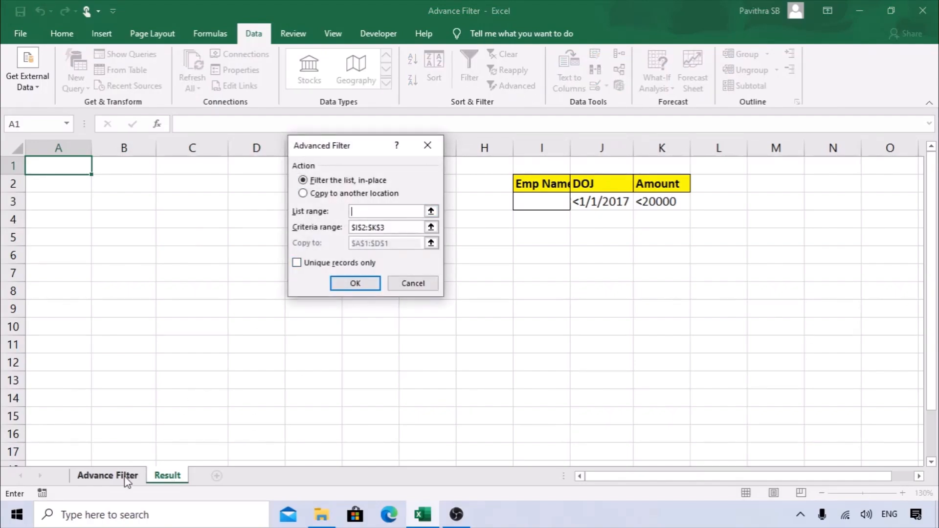
click(325, 195)
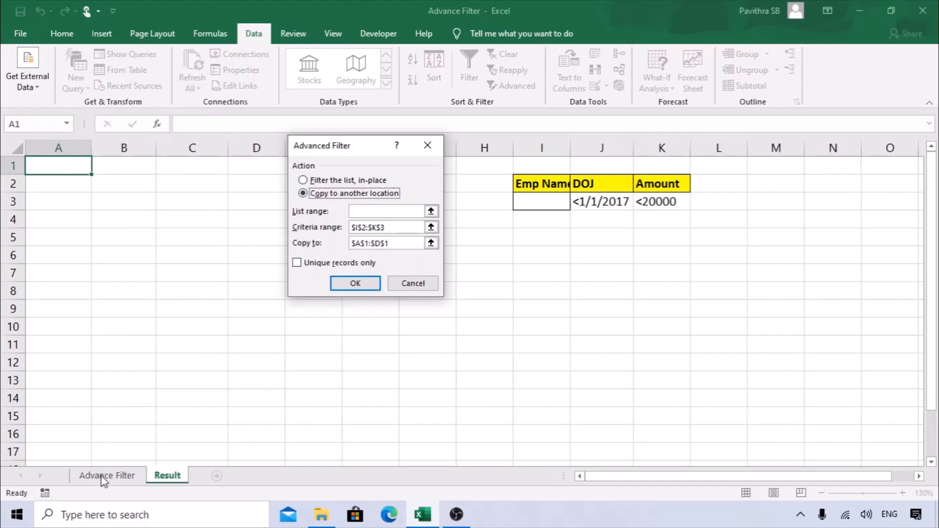
click(356, 211)
click(107, 476)
drag(306, 157, 364, 160)
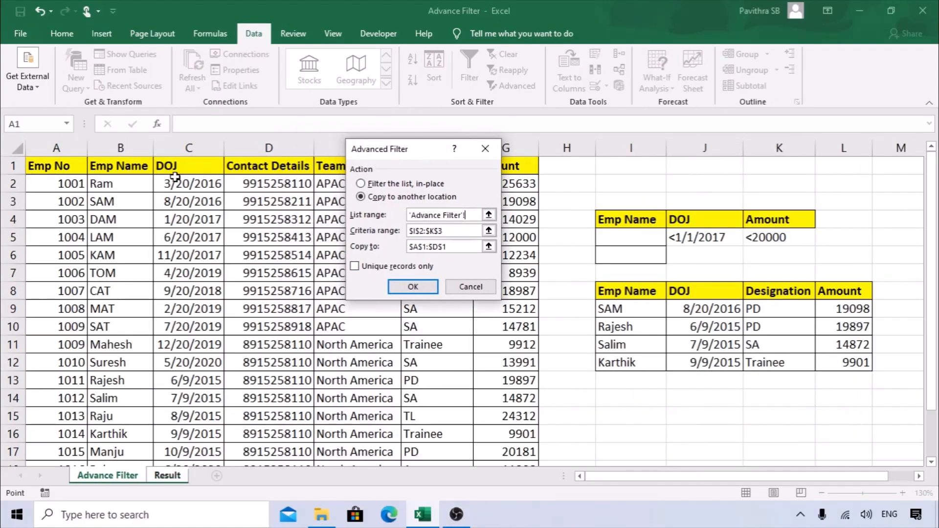
click(54, 160)
key(ctrl+shift+Right)
key(ctrl+shift+Down)
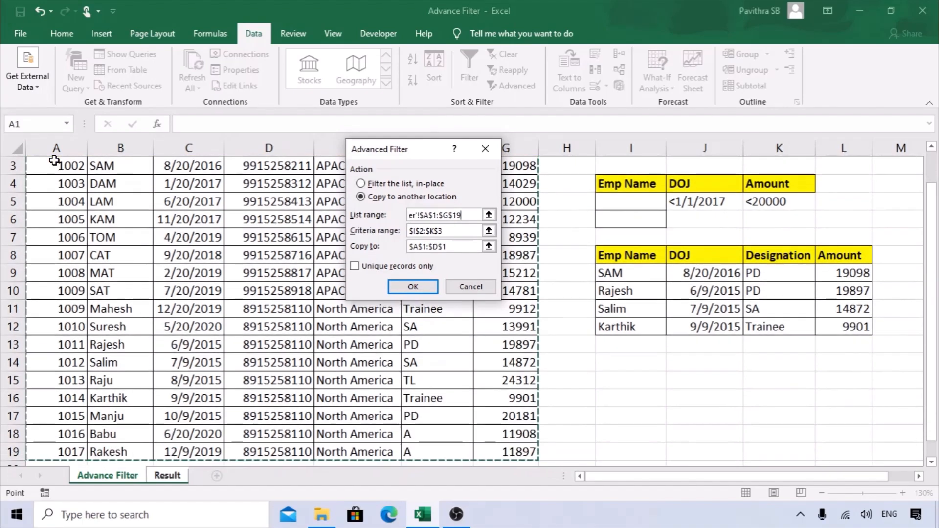
click(447, 234)
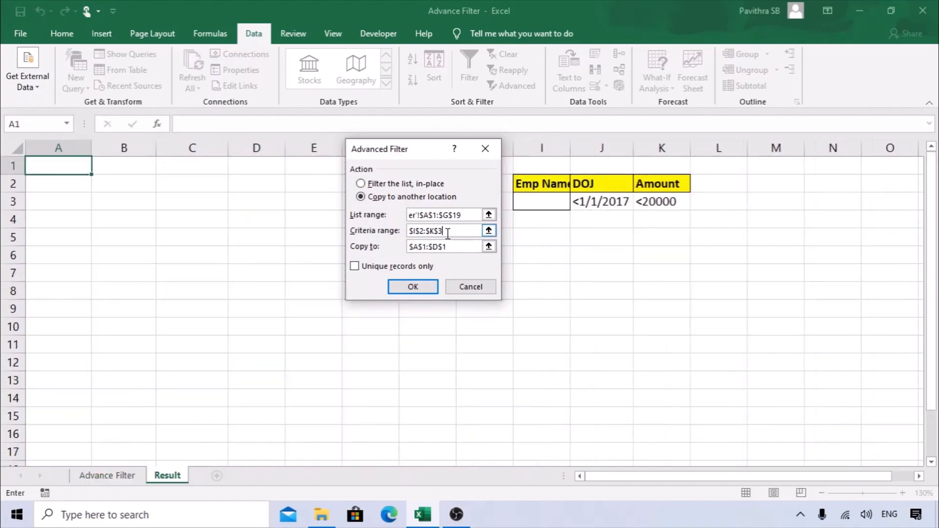
key(BackSpace)
key(BackSpace)
key(BackSpace)
key(BackSpace)
key(BackSpace)
key(BackSpace)
drag(532, 186, 662, 206)
Set the copy destination to Result!A1 and run the filter to extract matching rows.
click(448, 247)
drag(448, 246, 401, 249)
click(455, 247)
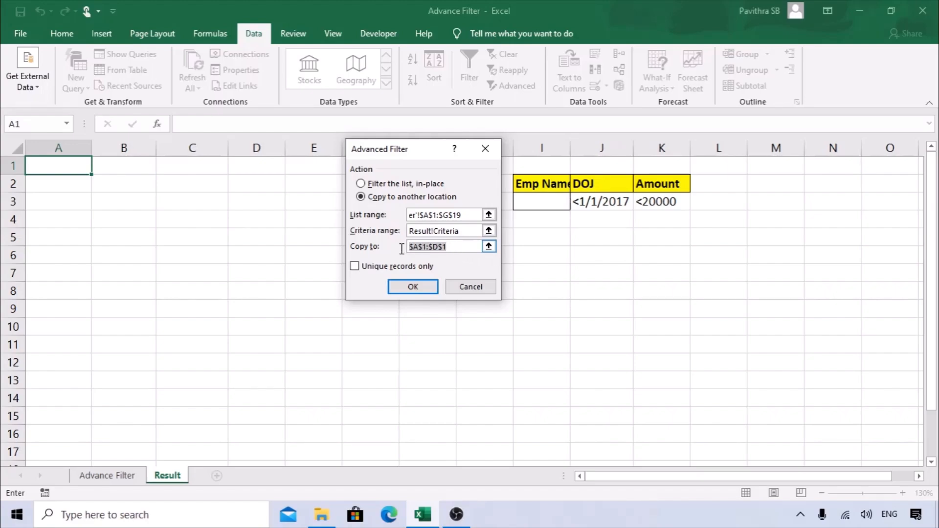
key(BackSpace)
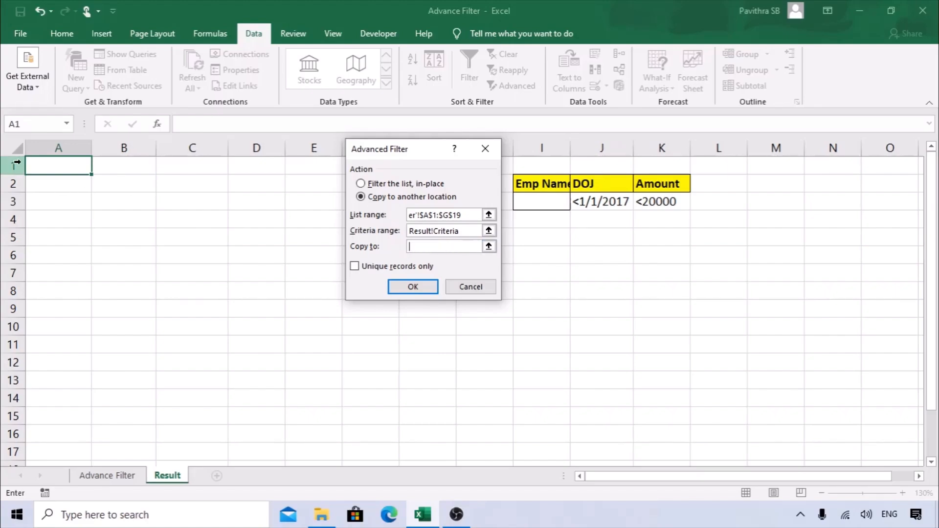
click(63, 162)
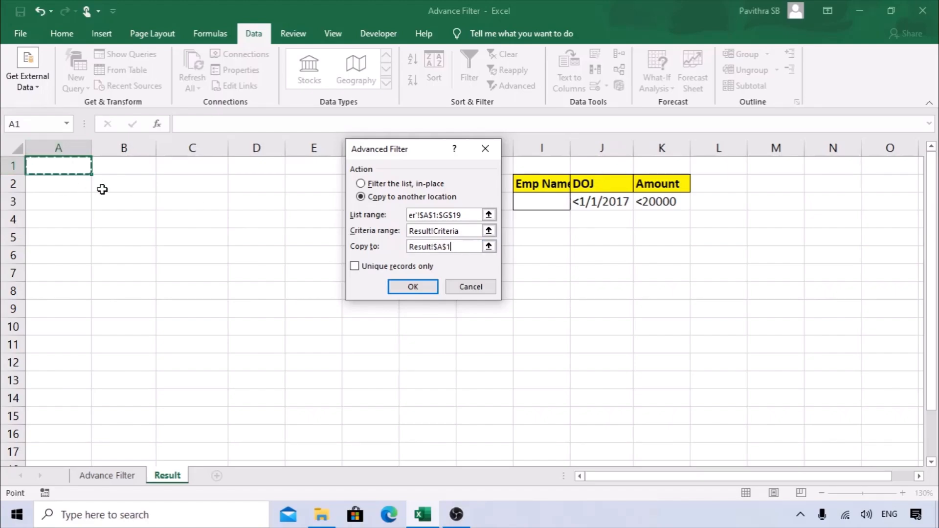
click(426, 287)
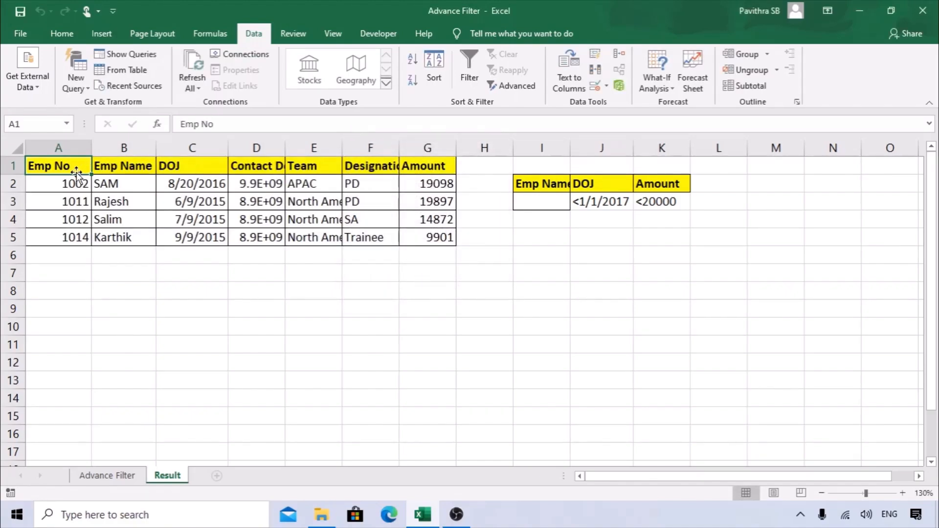
drag(71, 164, 429, 165)
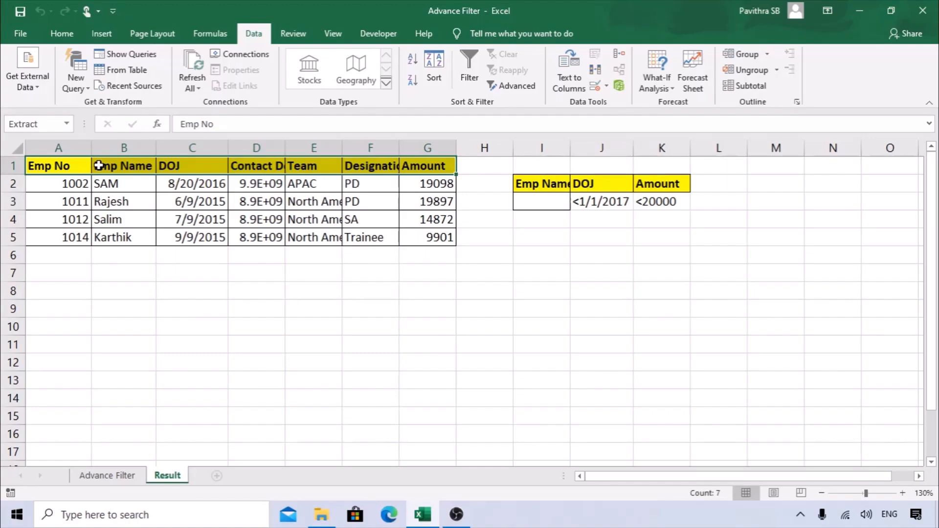
click(286, 311)
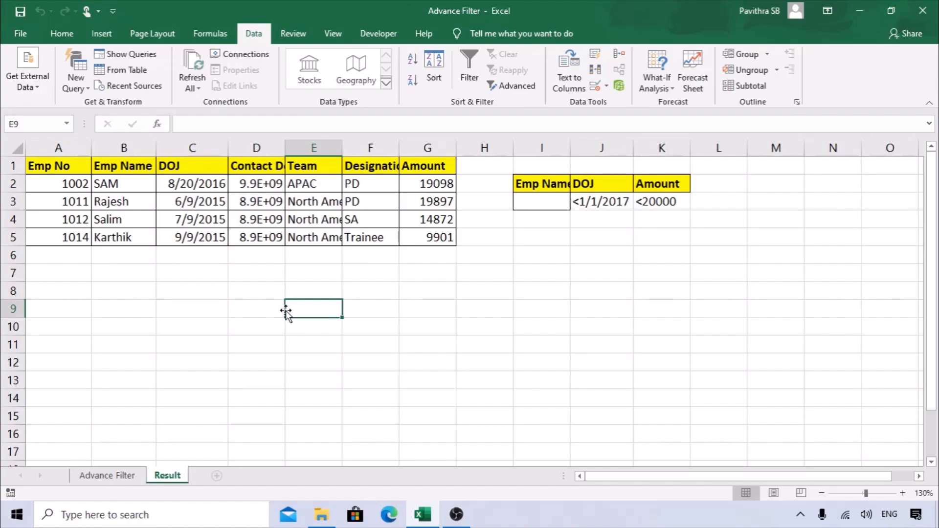
Create a new workbook and paste the DOJ/Amount criteria block into it at J2.
key(ctrl+n)
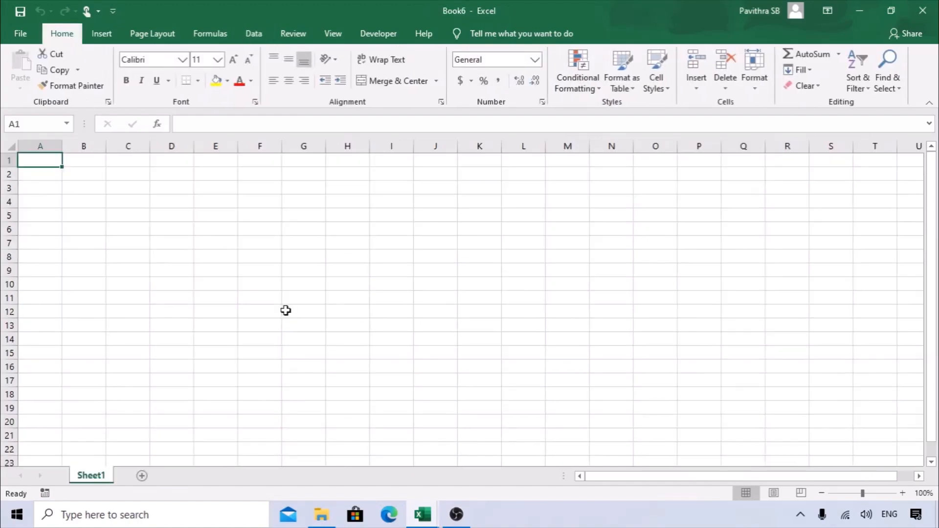
key(ctrl+w)
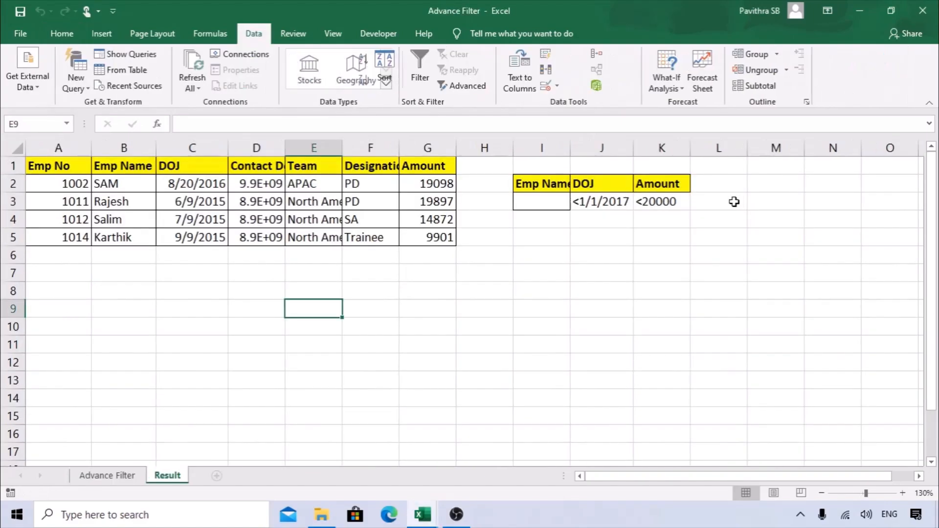
drag(557, 185, 656, 203)
key(ctrl+c)
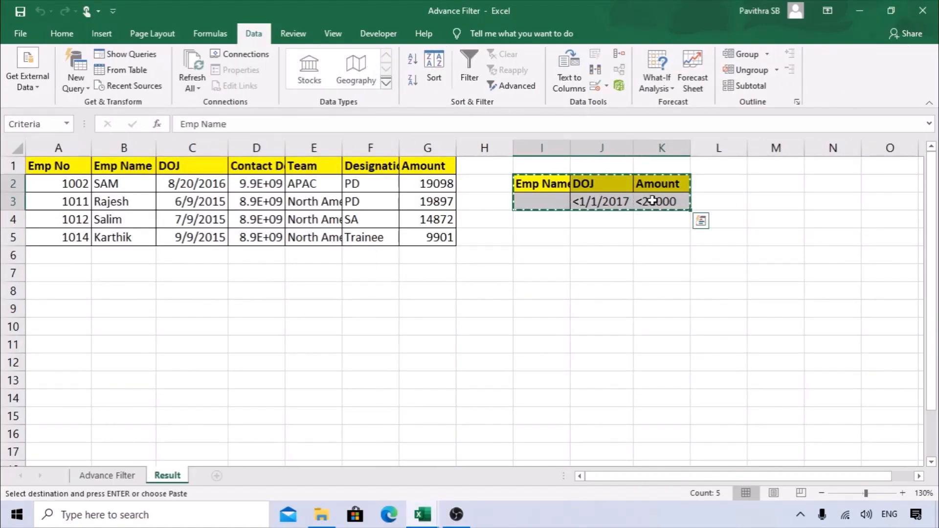
key(ctrl+tab)
click(453, 175)
key(ctrl+v)
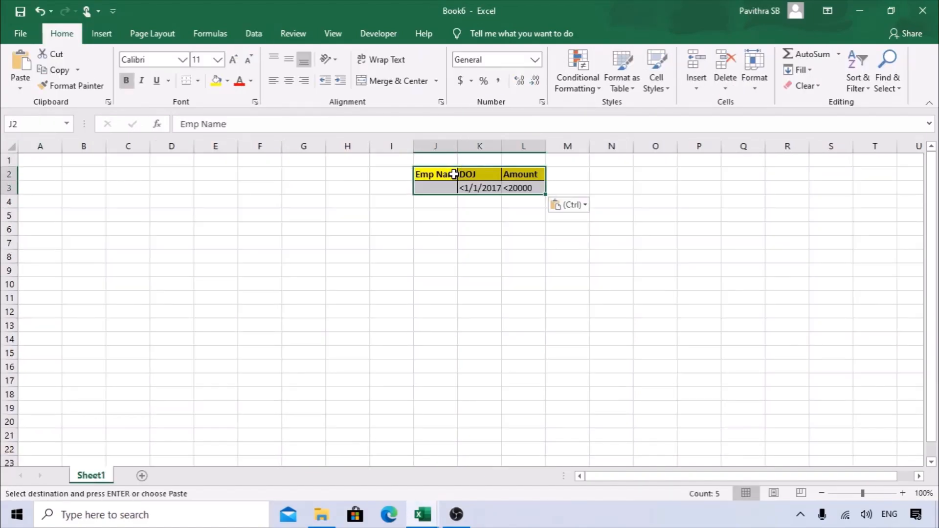
Widen column J in the new workbook to fit the pasted criteria.
key(ctrl+tab)
click(86, 479)
key(ctrl+tab)
drag(457, 146, 489, 146)
click(457, 228)
Copy the Emp No, Emp Name and DOJ headers into Book6's A1:C1 and autofit column B.
key(alt+Tab)
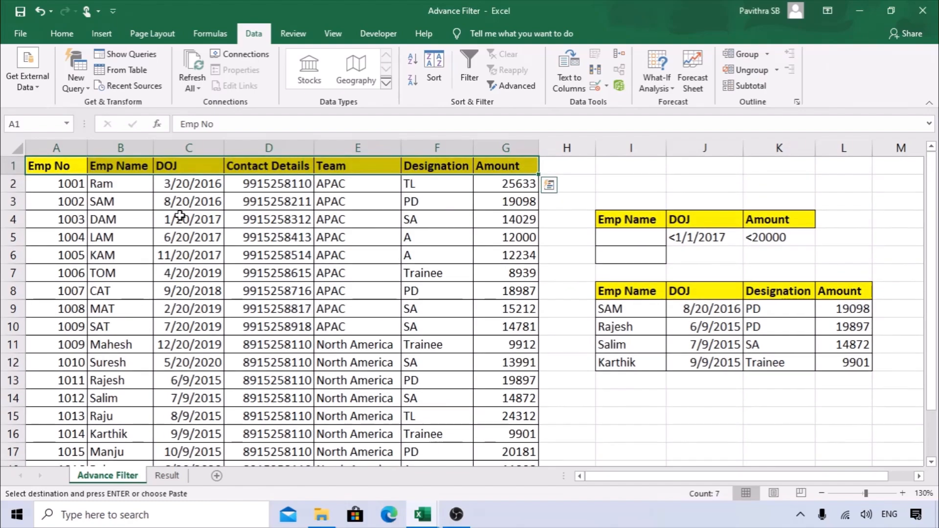
drag(63, 167, 181, 165)
key(ctrl+c)
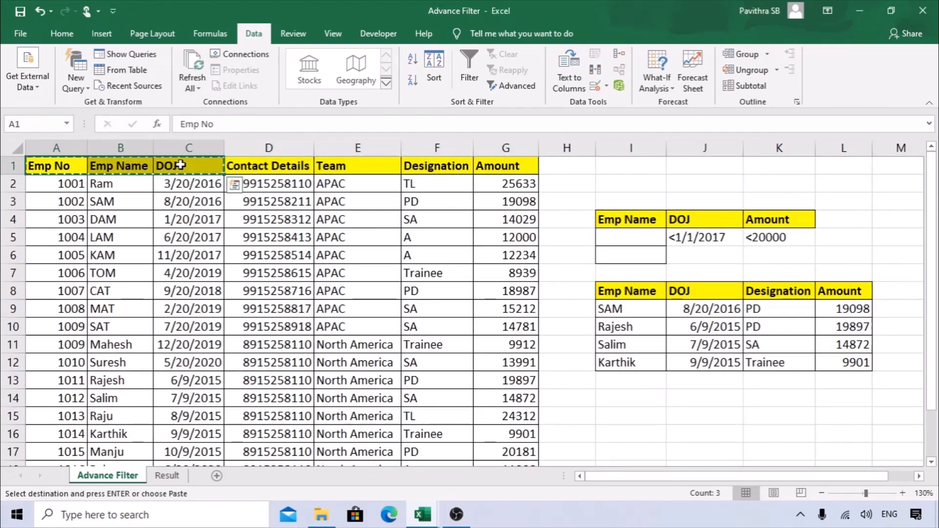
key(alt+Tab)
click(49, 159)
key(ctrl+v)
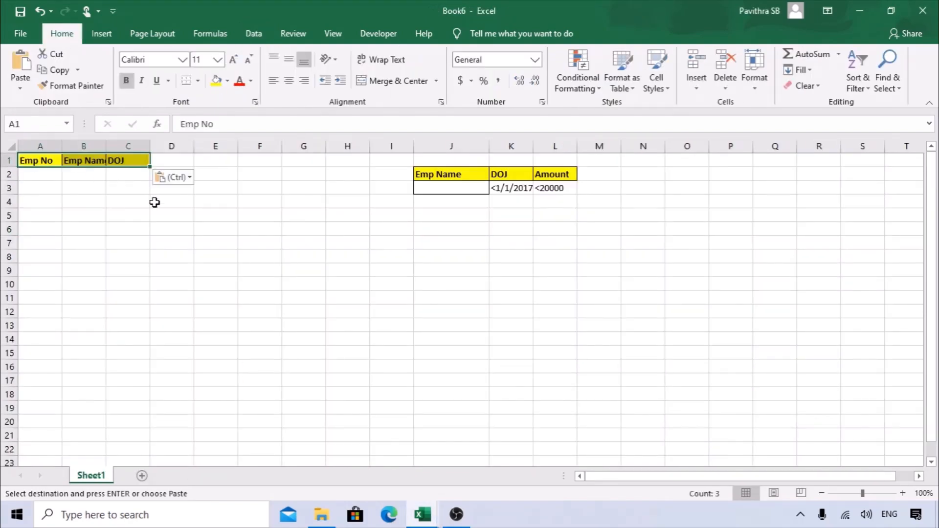
click(178, 234)
double_click(106, 146)
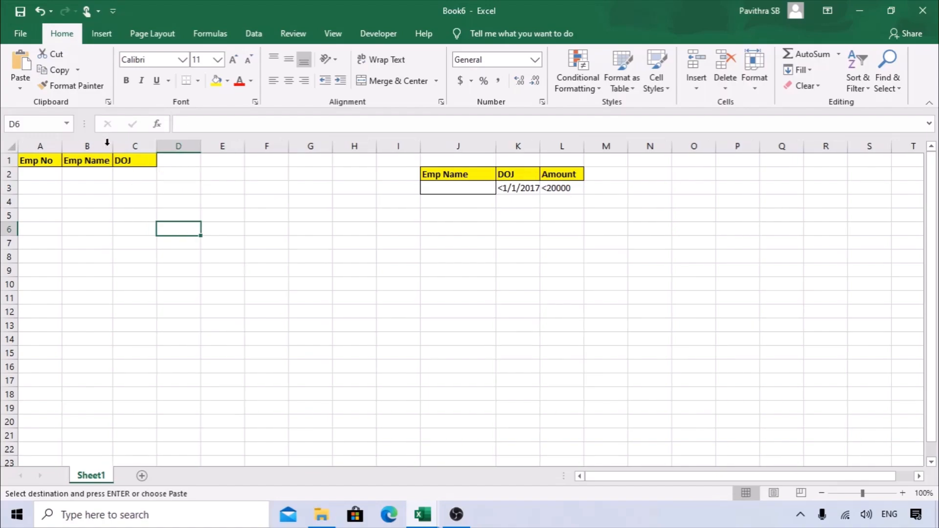
click(492, 240)
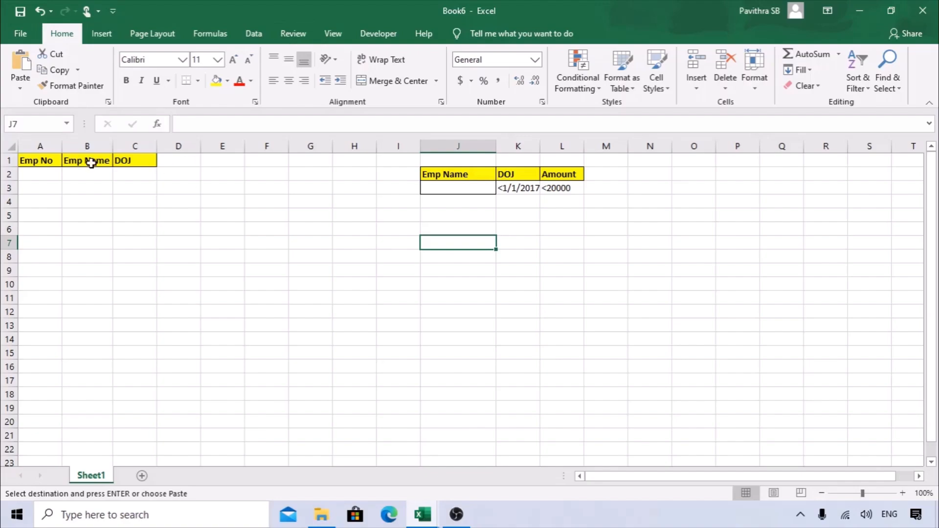
click(262, 34)
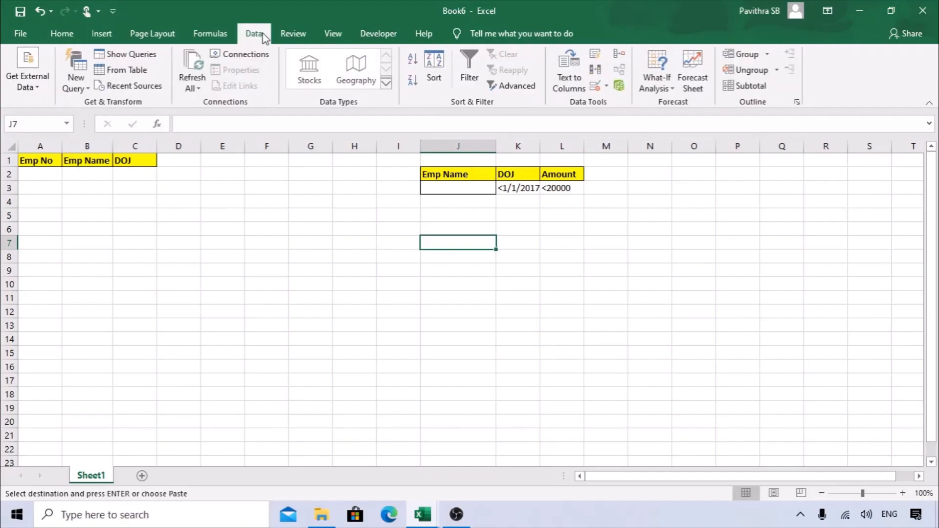
Run Advanced Filter copying to A1:C1, using the full employee table and the DOJ/Amount criteria.
click(518, 86)
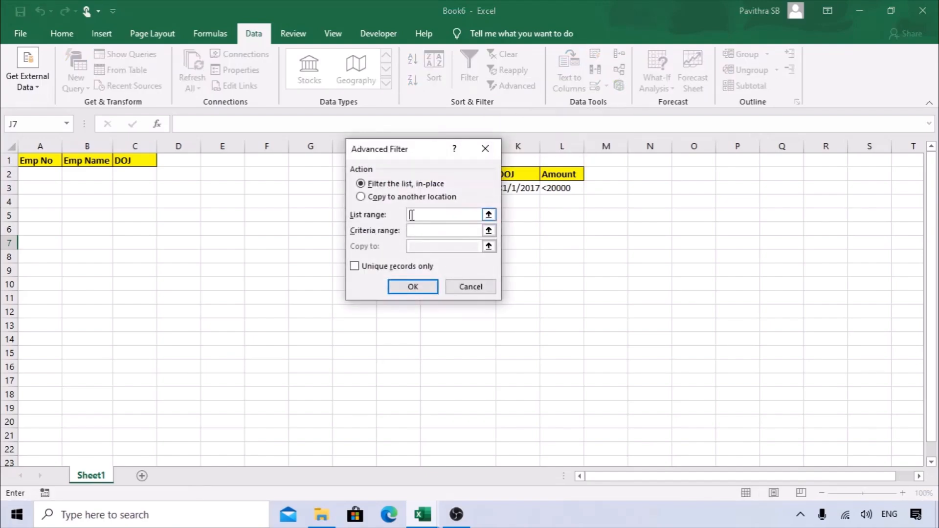
click(388, 197)
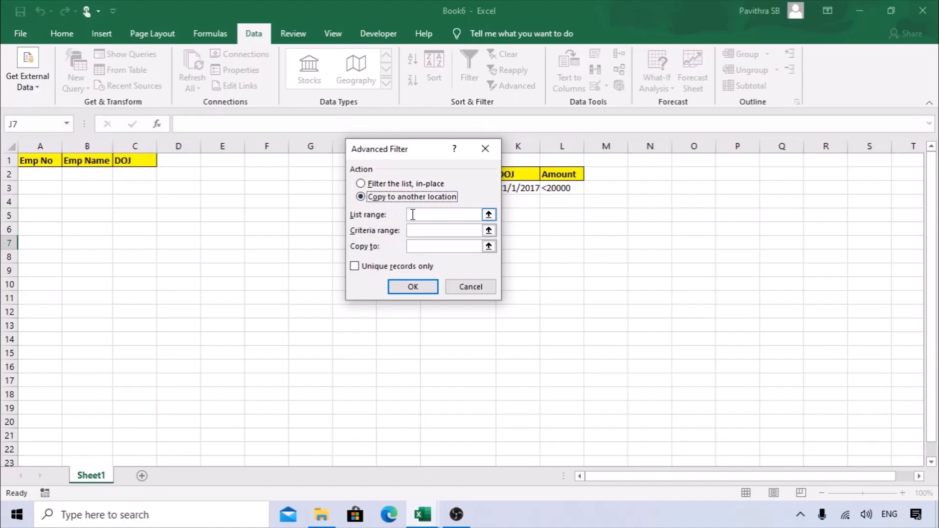
key(alt+Tab)
key(alt+Tab)
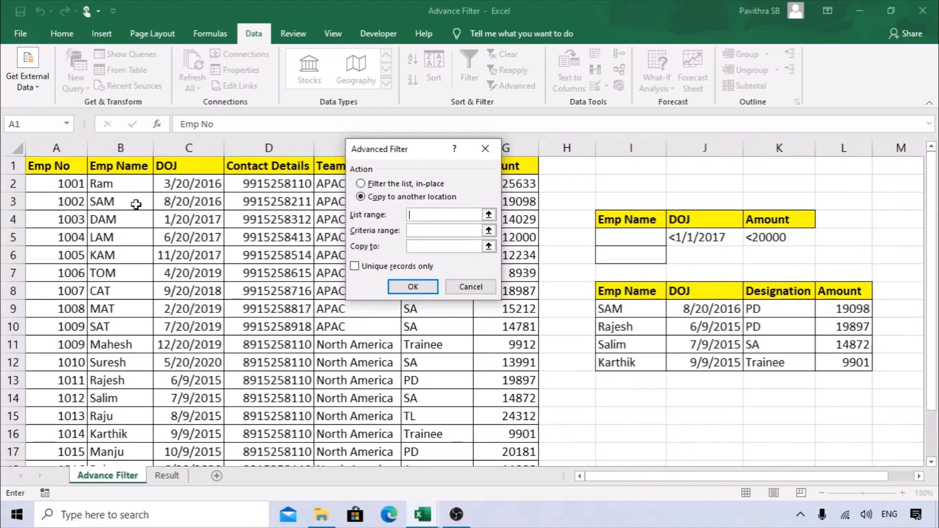
drag(67, 165, 507, 171)
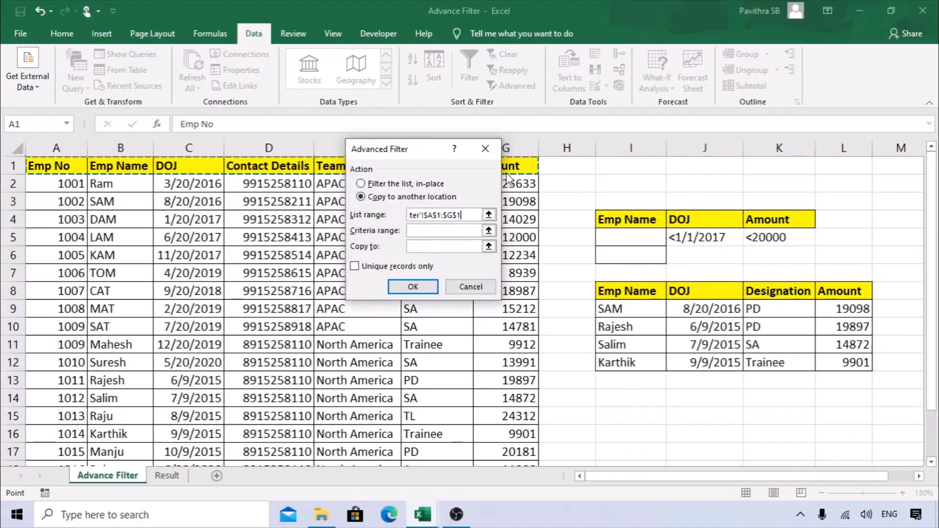
key(ctrl+shift+Down)
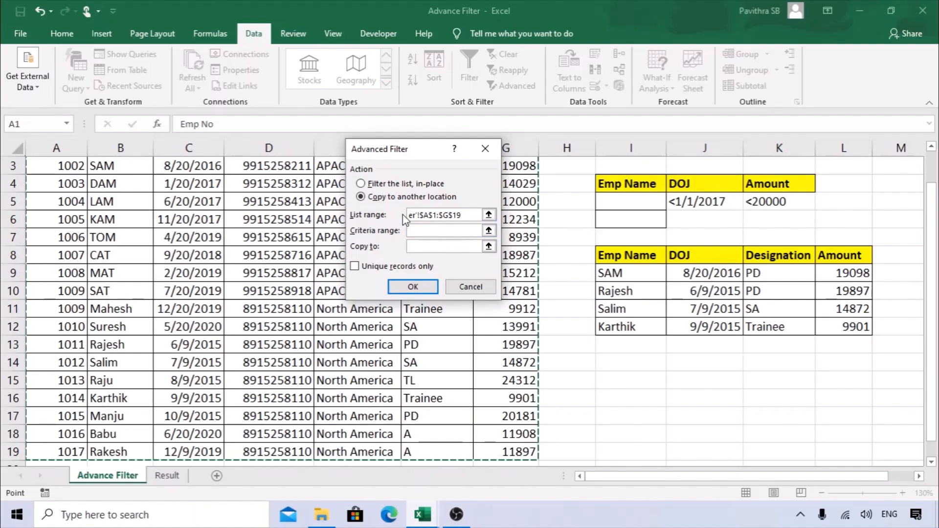
click(435, 233)
drag(440, 146, 351, 152)
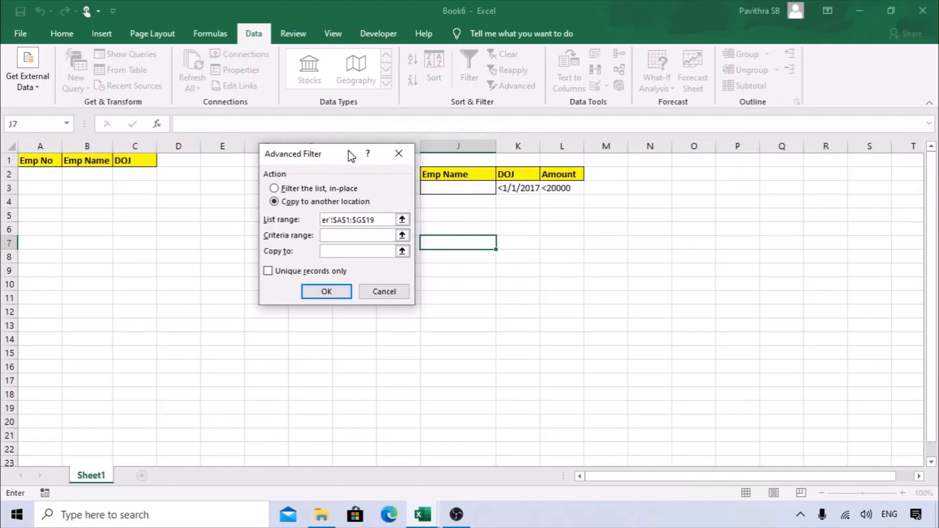
drag(462, 173, 568, 189)
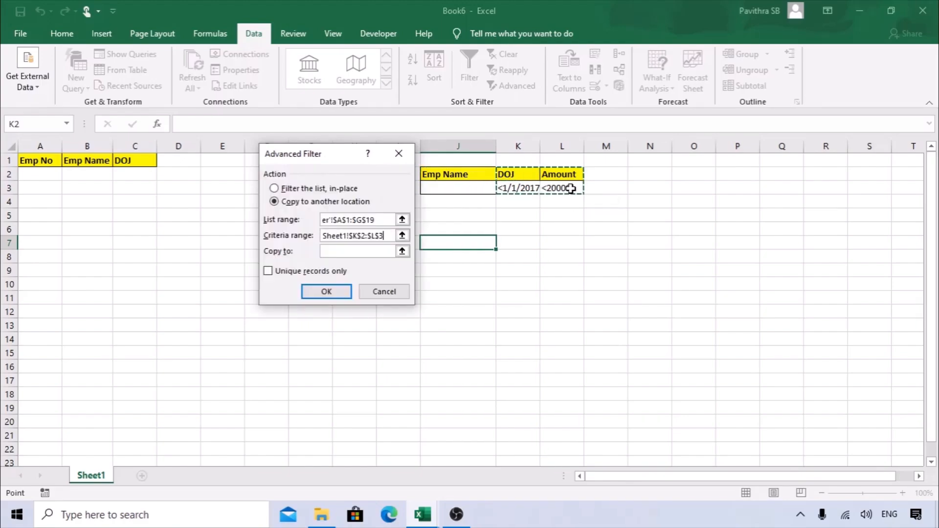
click(341, 251)
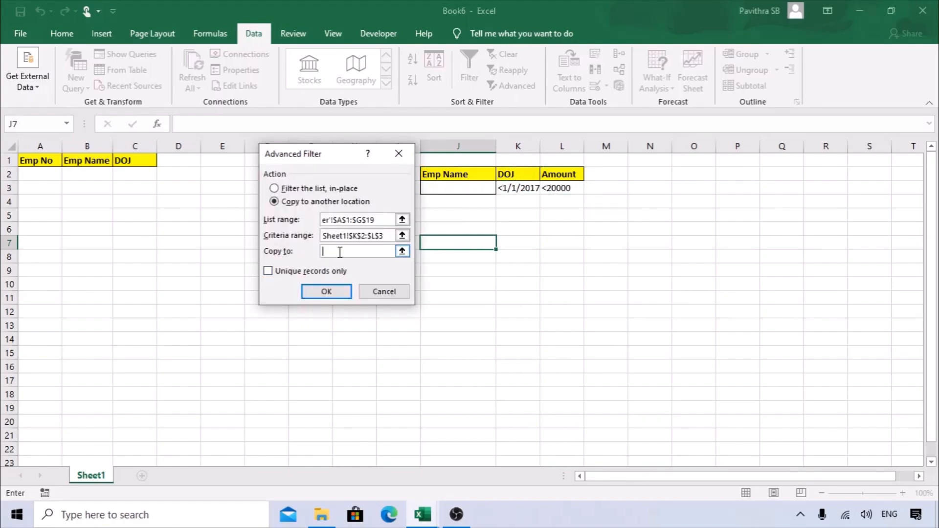
drag(38, 160, 134, 160)
click(326, 291)
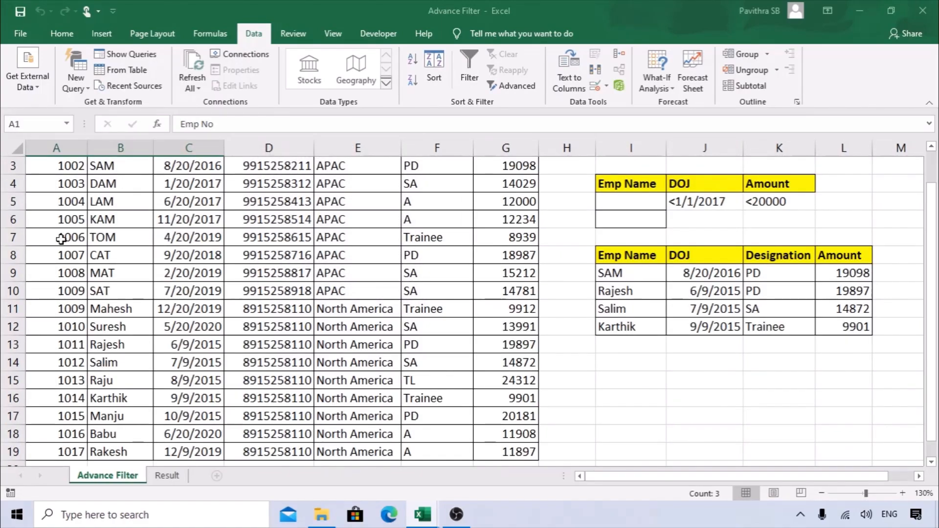
Autofit Book6's columns B and C so the filtered names and dates are readable.
key(alt+Tab)
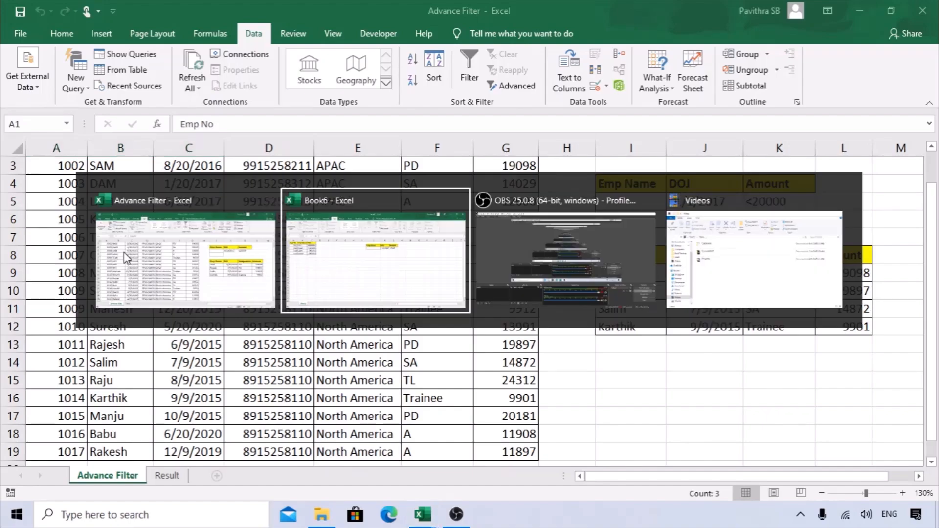
drag(157, 142, 142, 146)
double_click(157, 142)
click(189, 218)
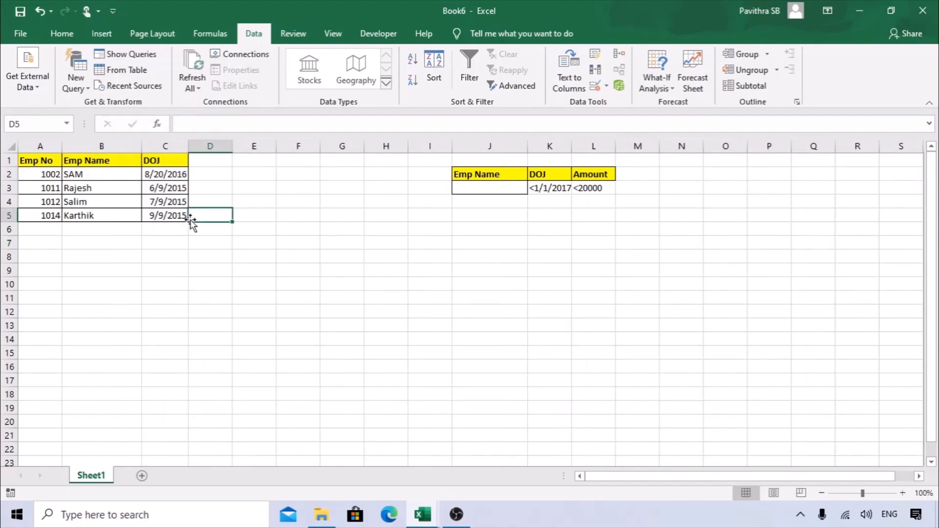
drag(190, 247, 42, 155)
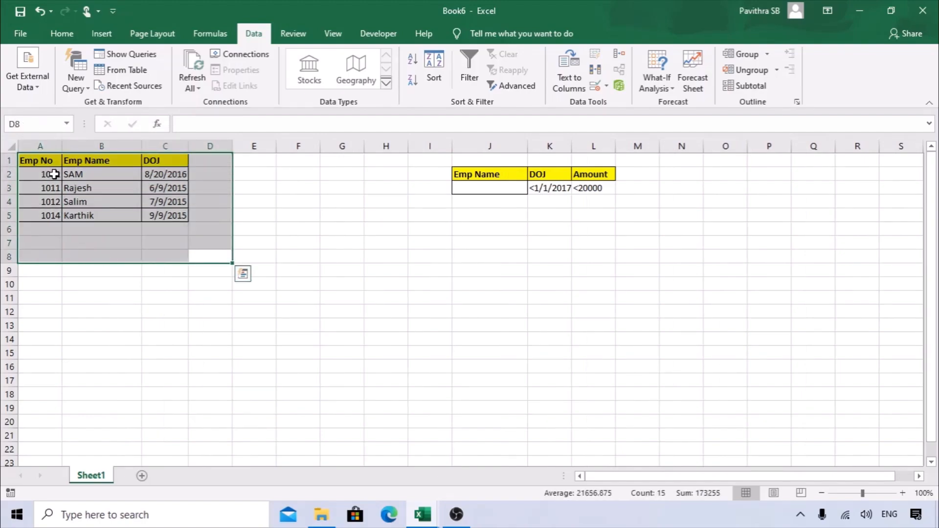
click(42, 172)
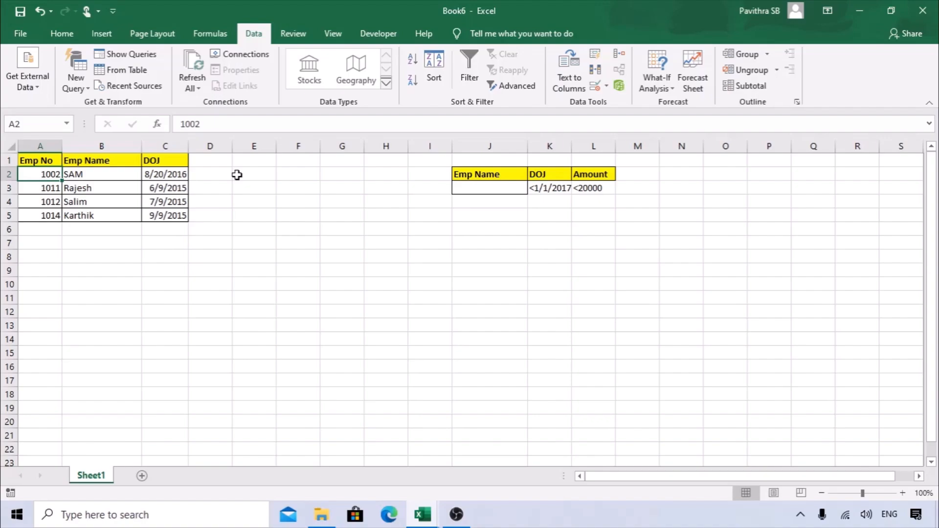
drag(620, 175, 836, 176)
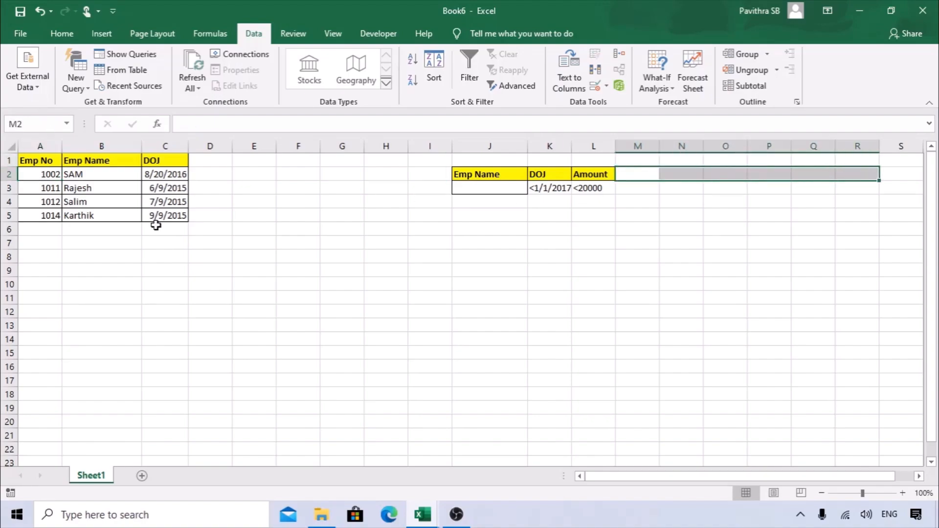
drag(484, 177, 652, 175)
Select the Student, Subject and Marks columns and table, then the first Subject cells.
click(652, 175)
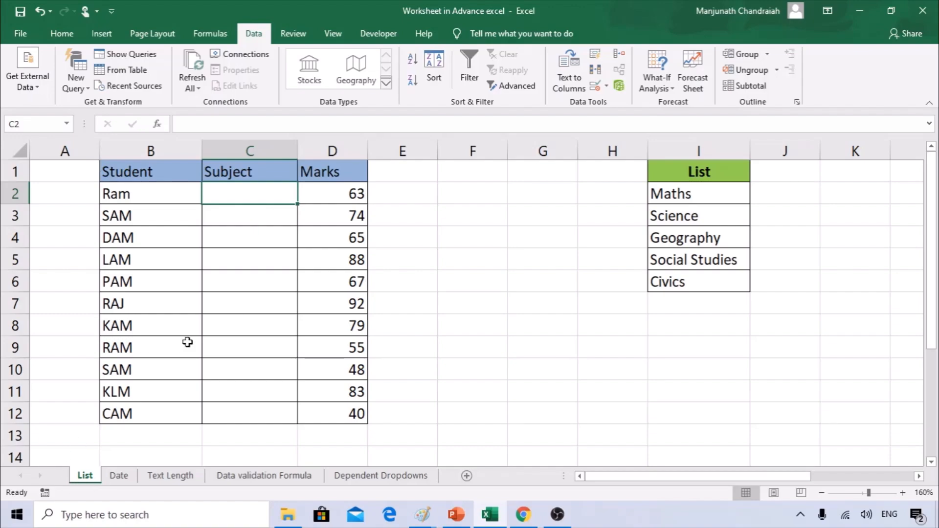
click(156, 150)
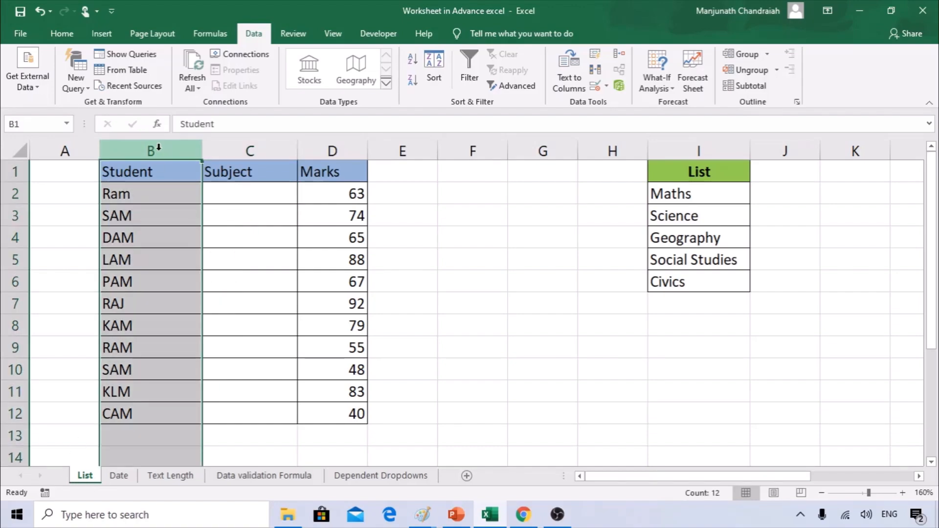
click(228, 146)
click(346, 149)
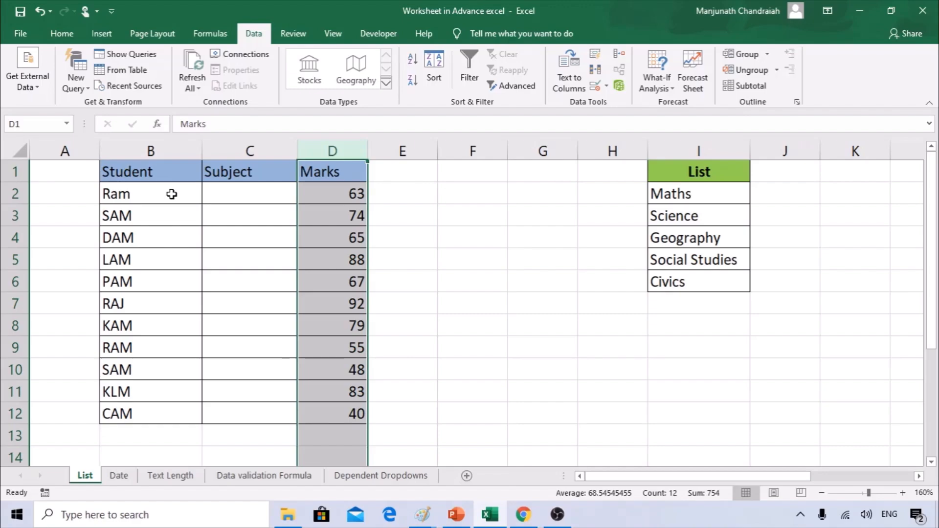
drag(161, 169, 331, 421)
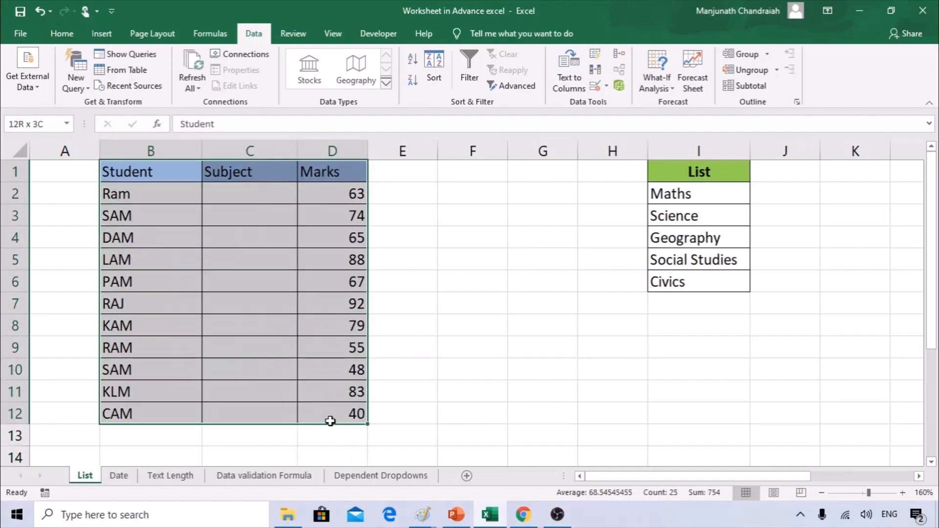
drag(224, 195, 264, 191)
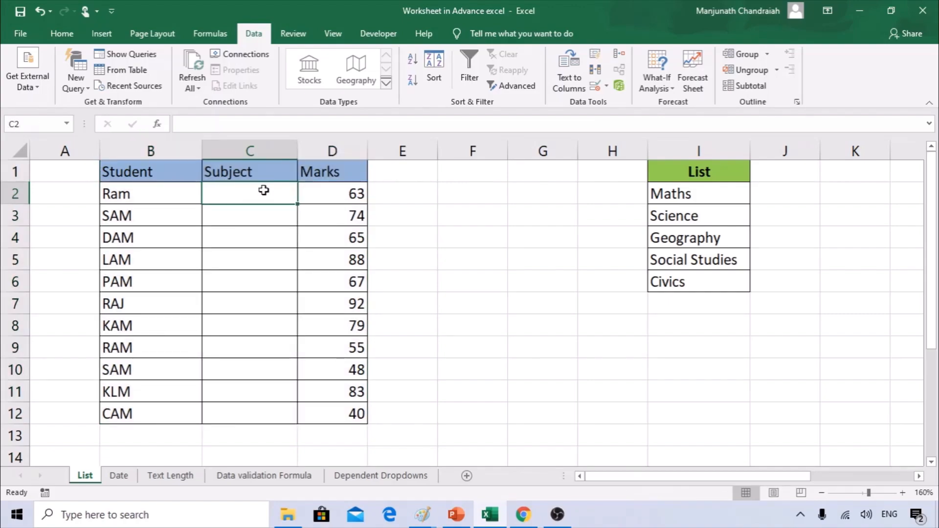
text(Math)
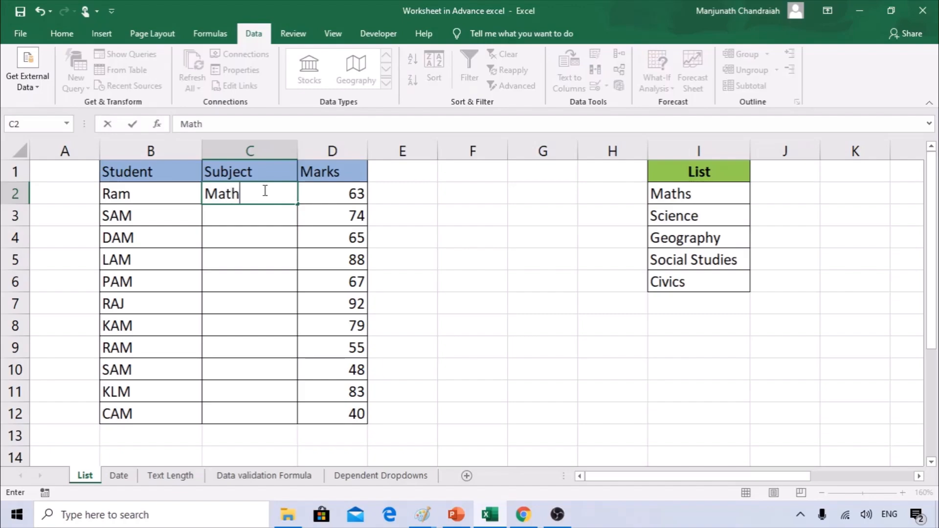
key(Return)
text(Maths)
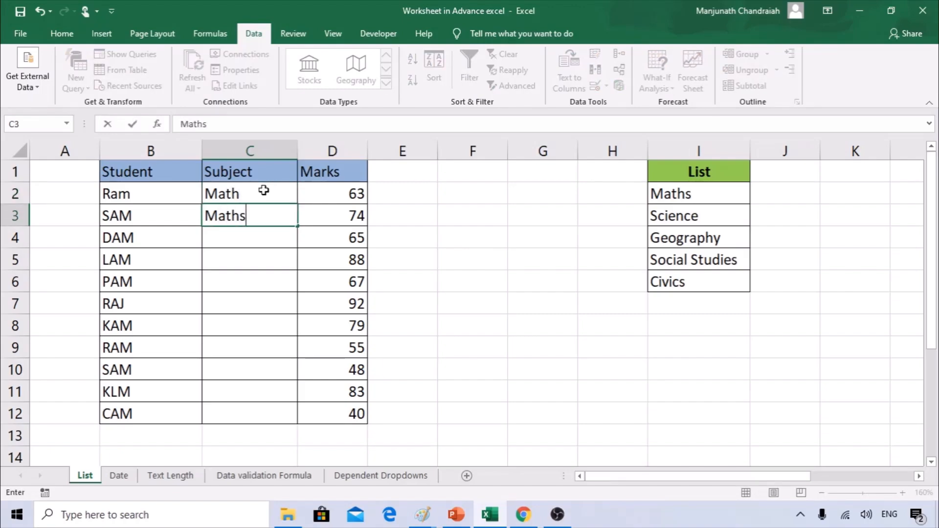
key(Return)
text(Mathem)
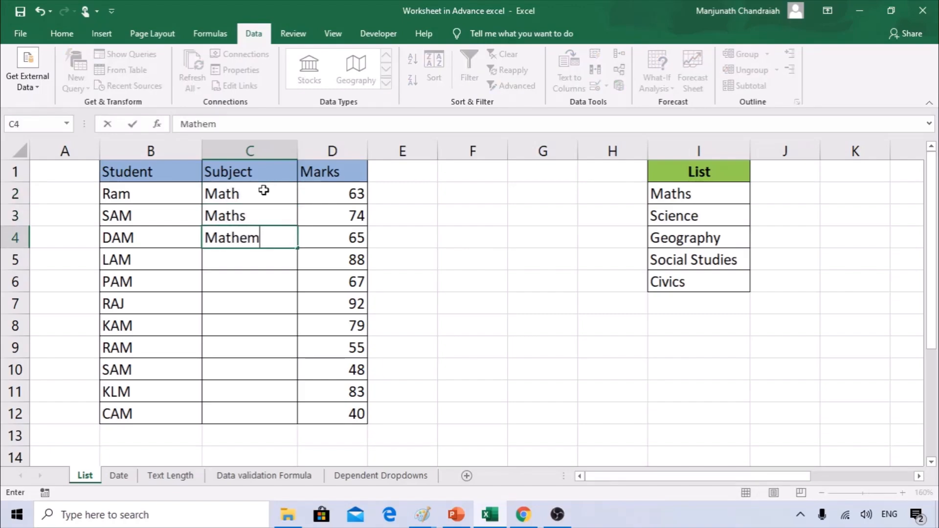
text(atics)
key(Return)
text(Scienc)
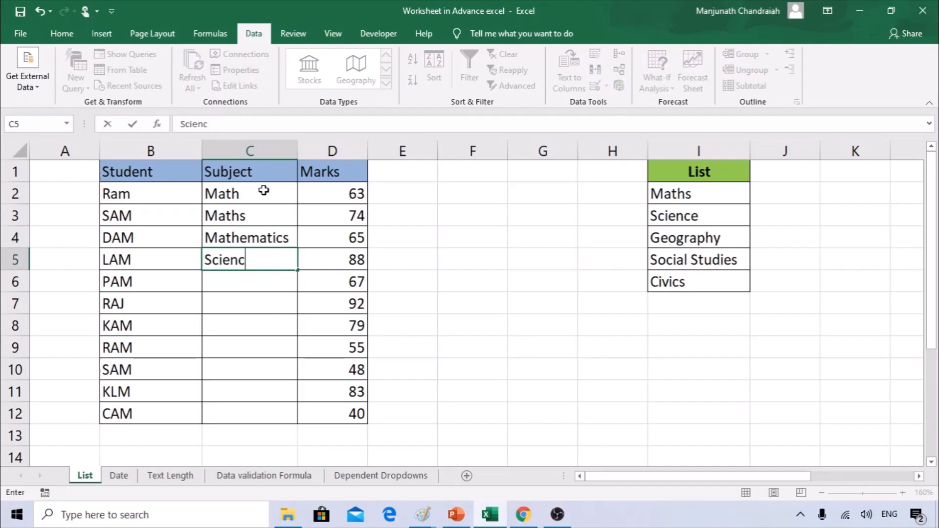
text(e)
key(Return)
text(Sc)
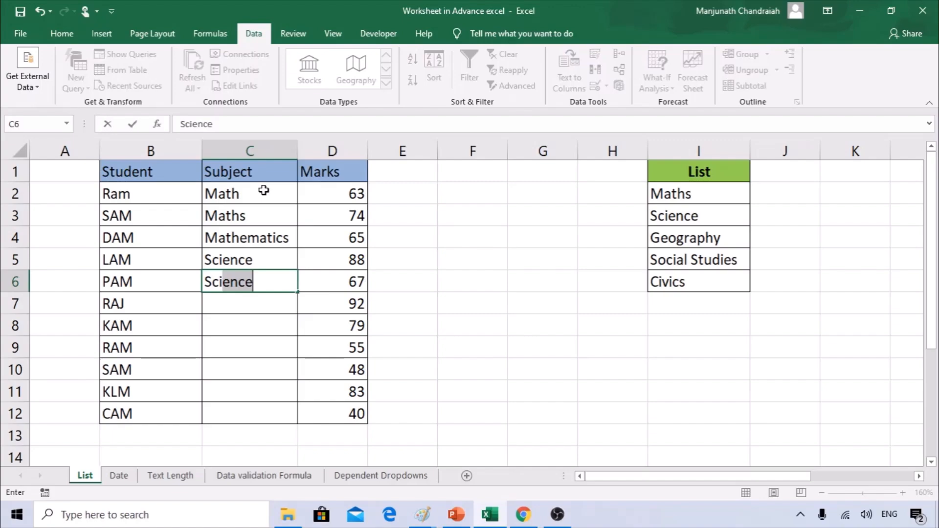
text(i)
key(Delete)
key(Return)
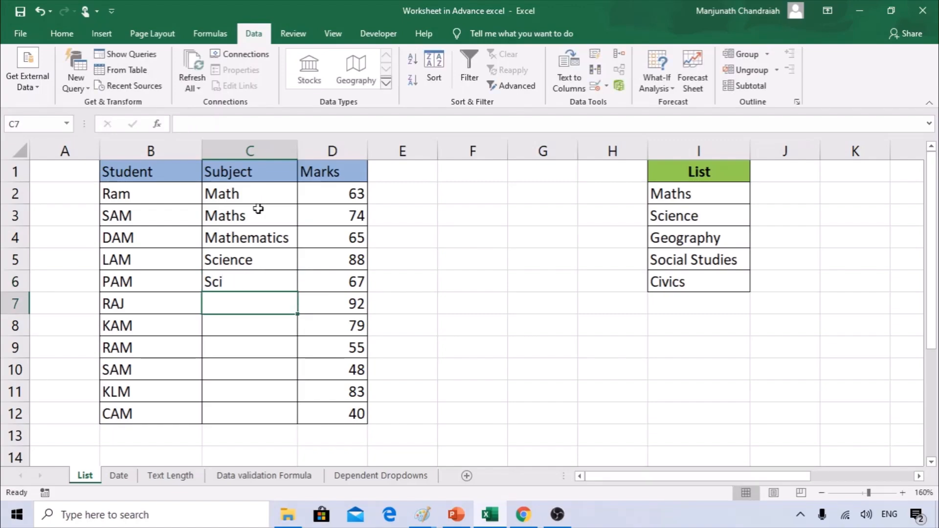
drag(236, 207, 261, 237)
click(260, 237)
drag(247, 187, 247, 299)
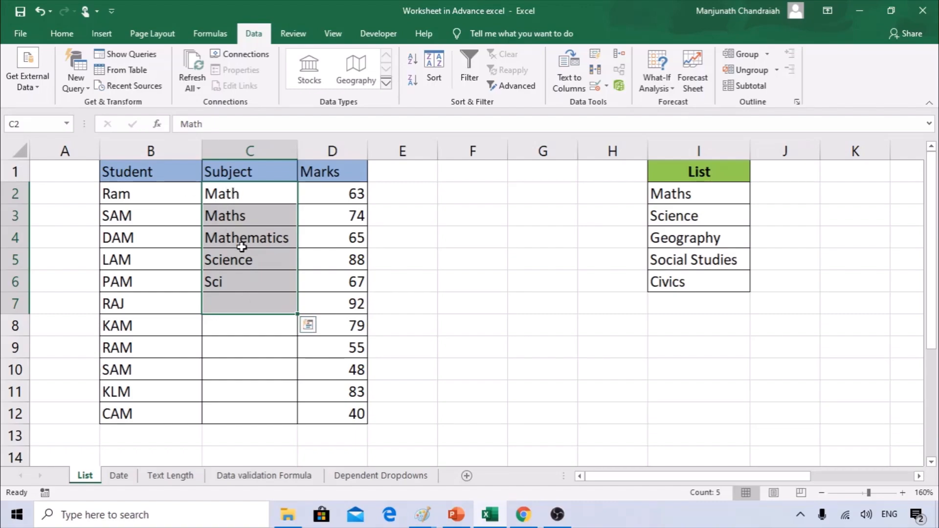
key(Delete)
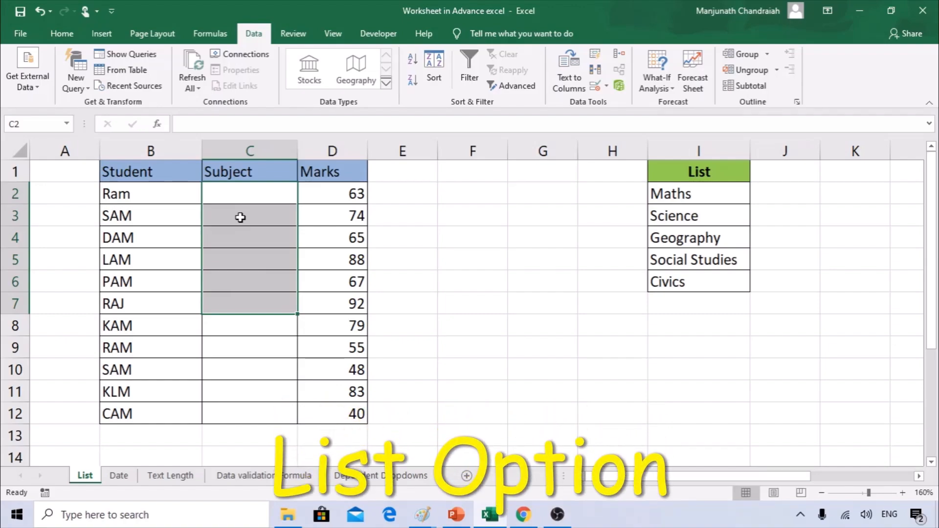
click(250, 198)
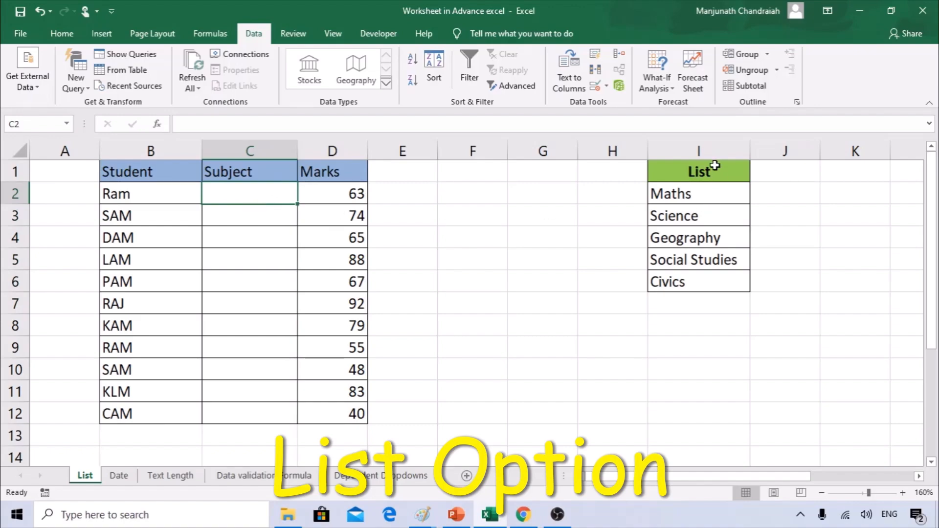
drag(711, 171, 704, 282)
click(699, 199)
click(704, 221)
click(704, 242)
click(709, 259)
click(694, 286)
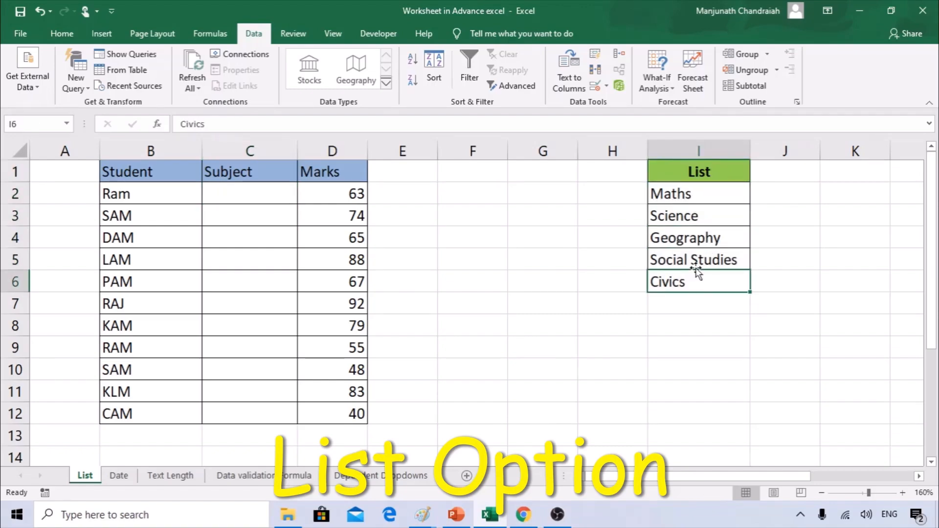
drag(694, 177, 696, 279)
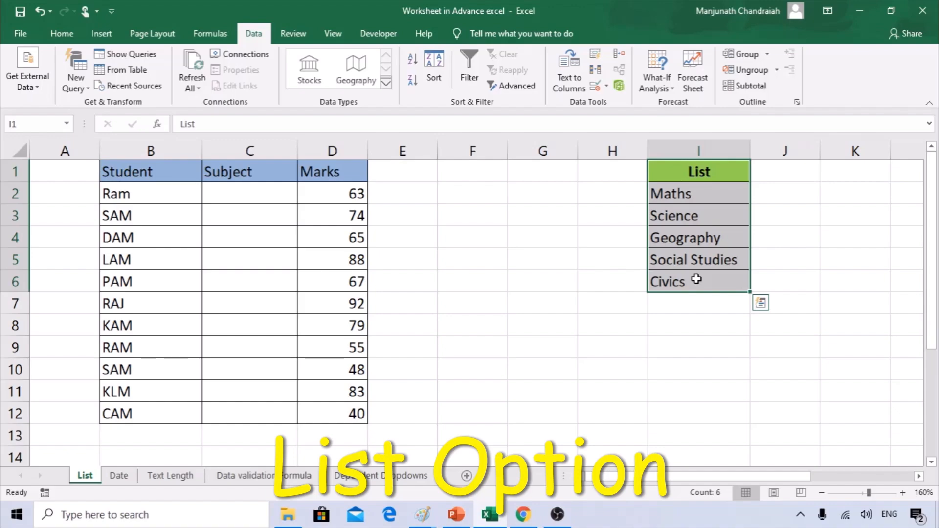
click(631, 282)
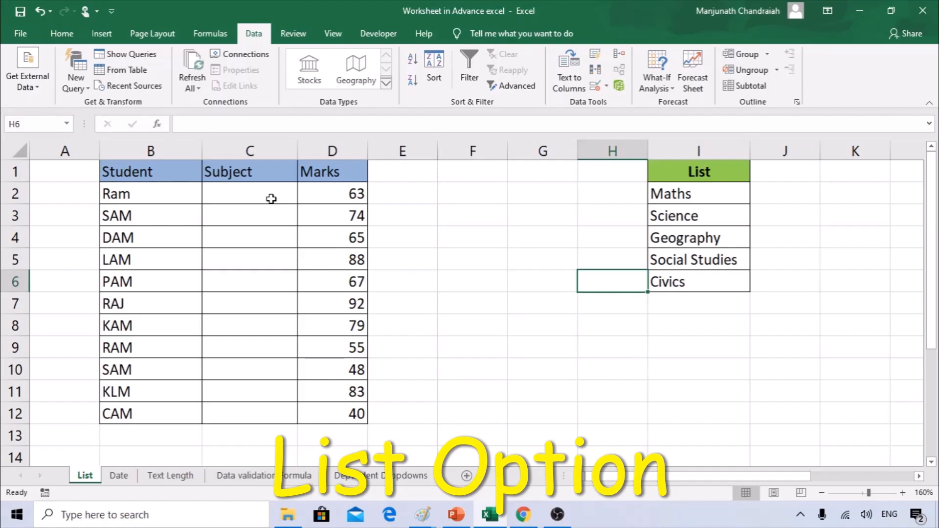
click(247, 190)
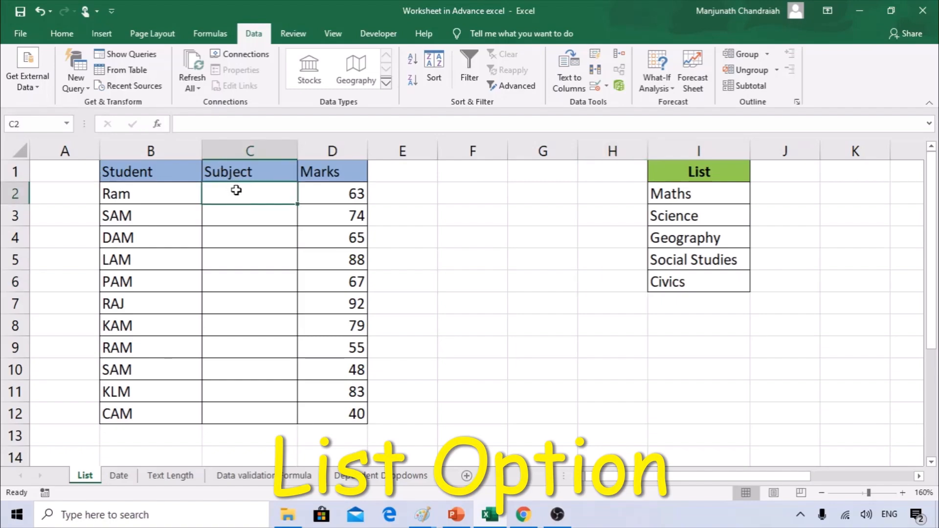
Open Data Validation from the ribbon, cancel it, then reopen it via a Tell Me search.
click(607, 86)
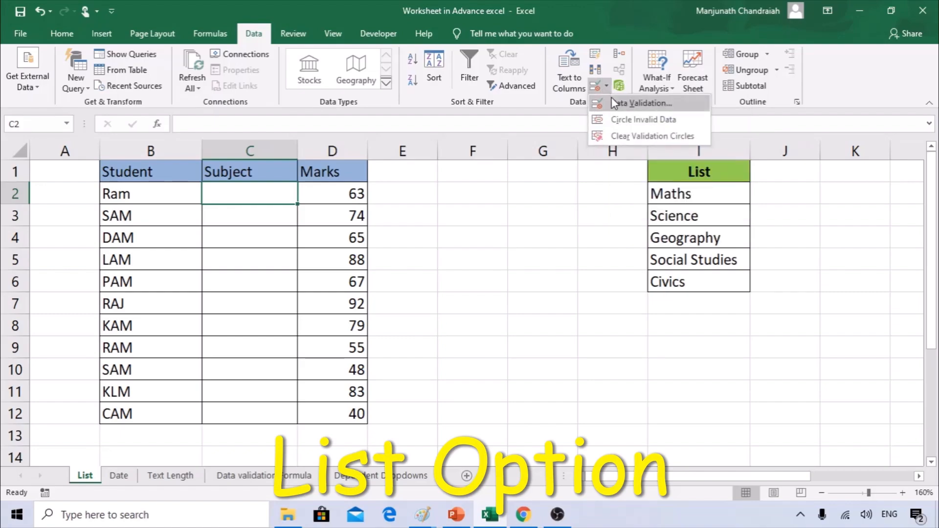
click(612, 97)
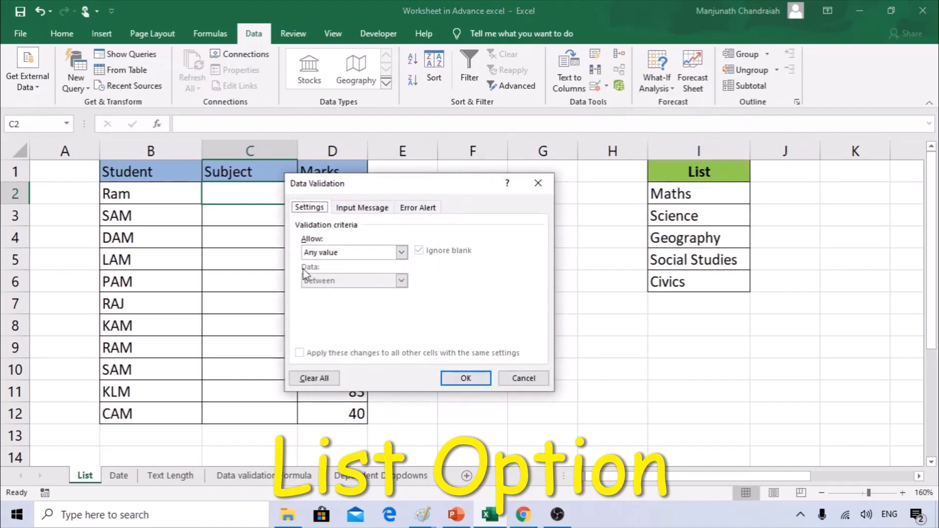
click(518, 378)
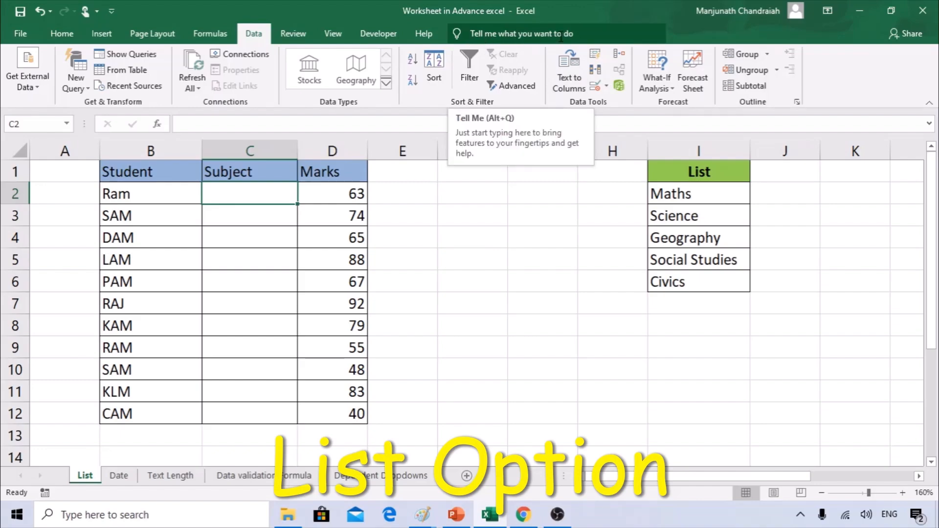
click(529, 33)
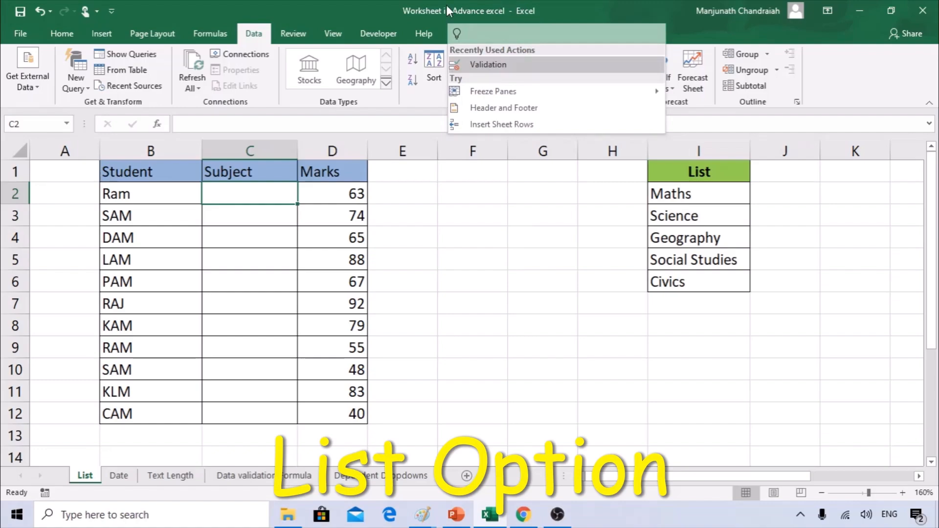
text(va)
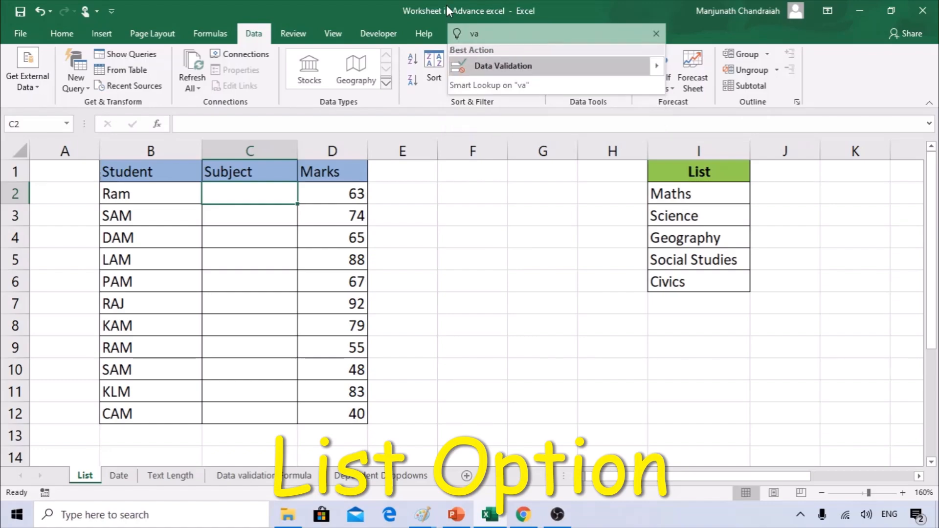
key(BackSpace)
key(BackSpace)
text(dat)
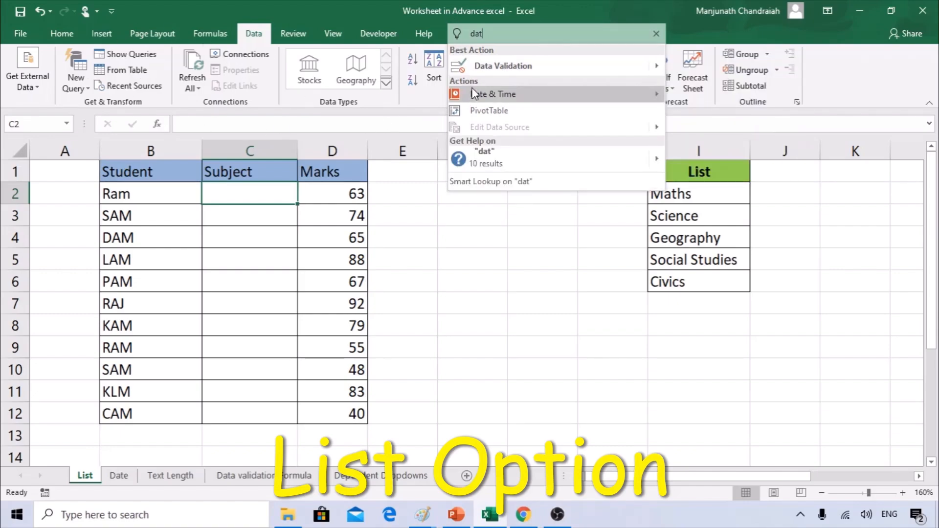
click(492, 68)
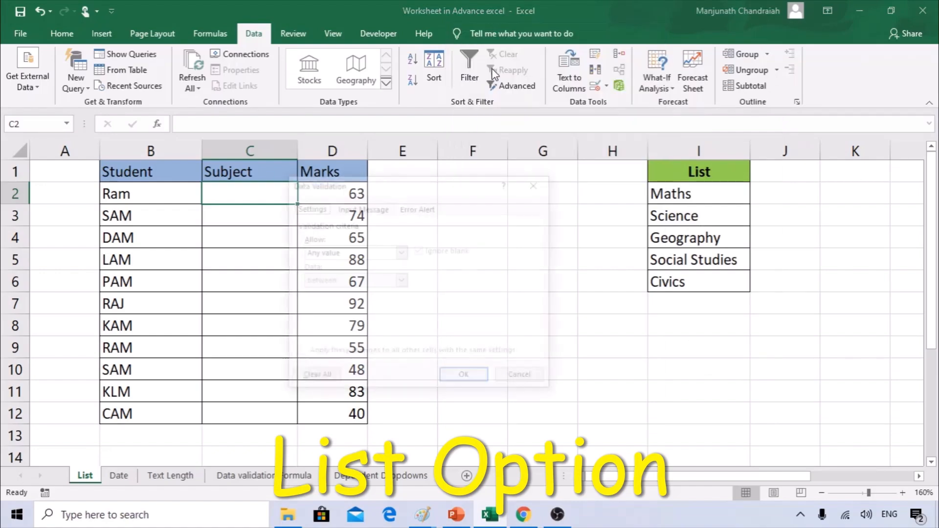
drag(401, 185, 518, 190)
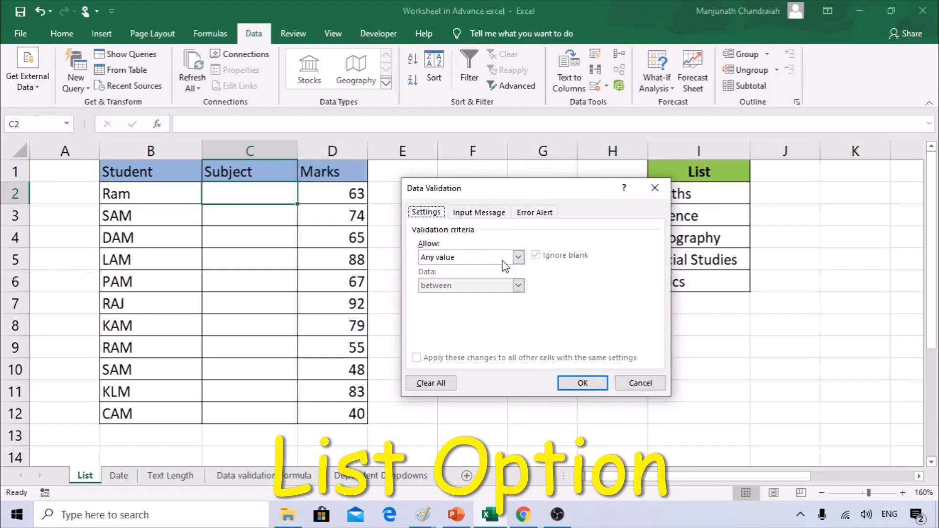
Set C2's validation to Allow List with source =$I$2:$I$6.
click(461, 258)
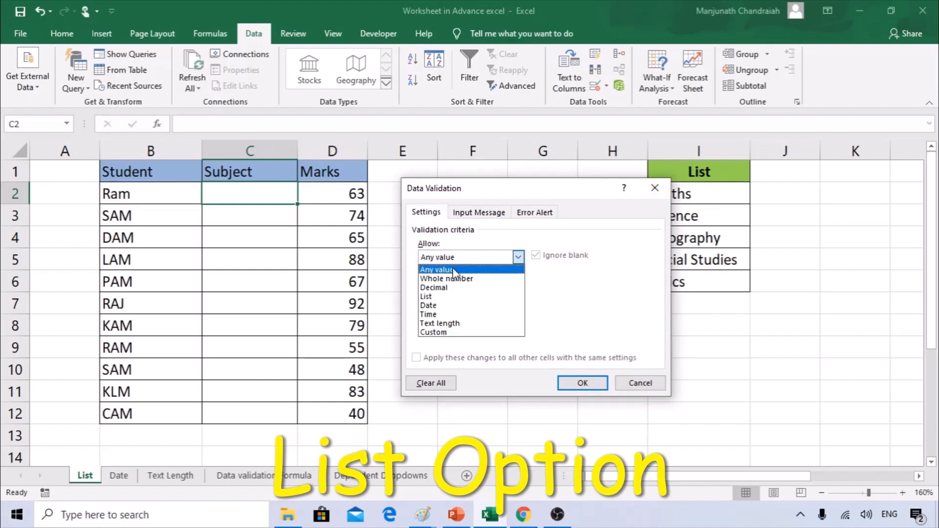
click(440, 297)
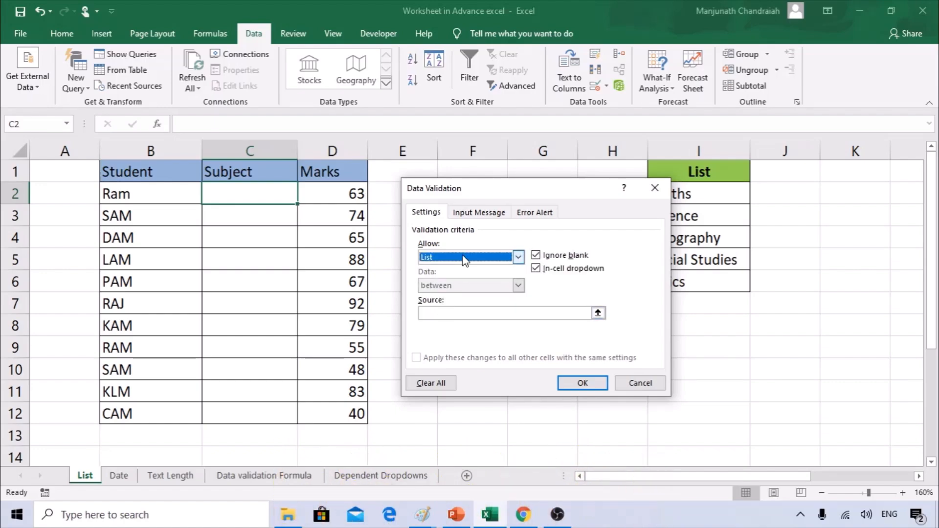
drag(472, 187, 415, 185)
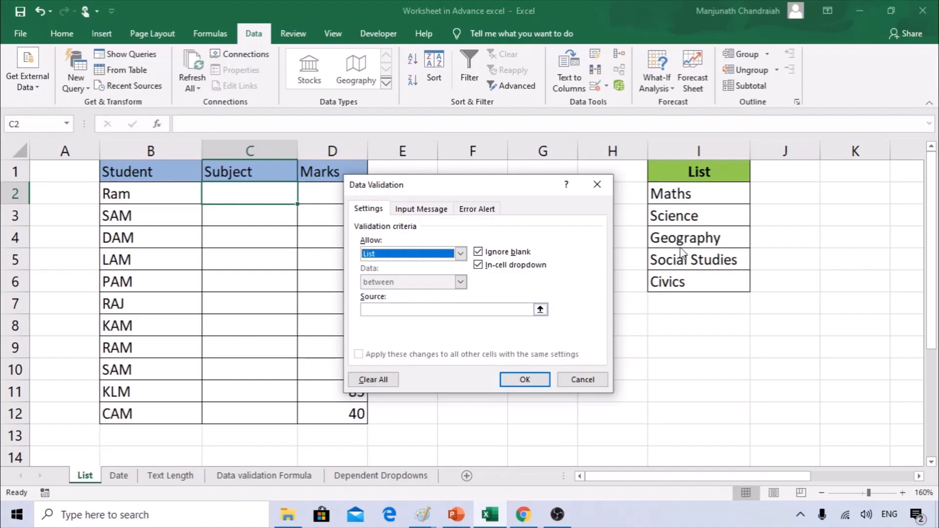
click(406, 311)
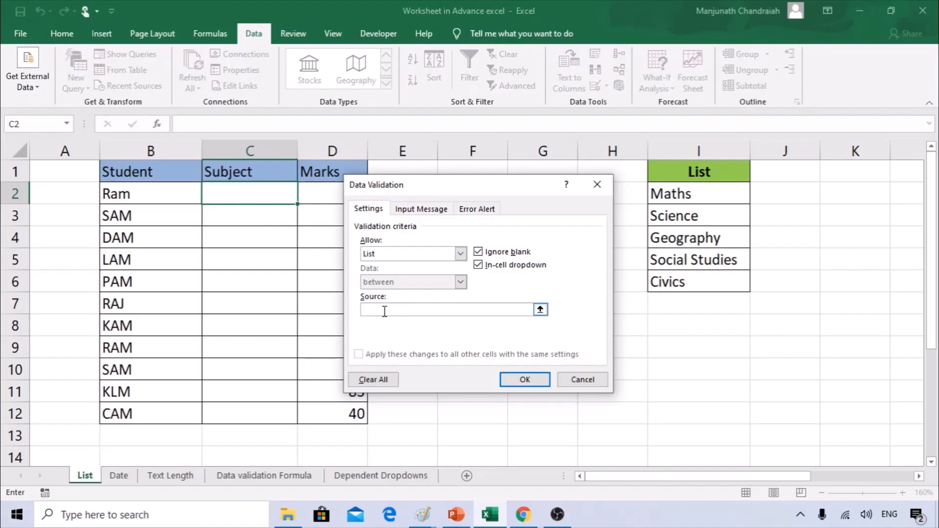
drag(674, 195, 682, 285)
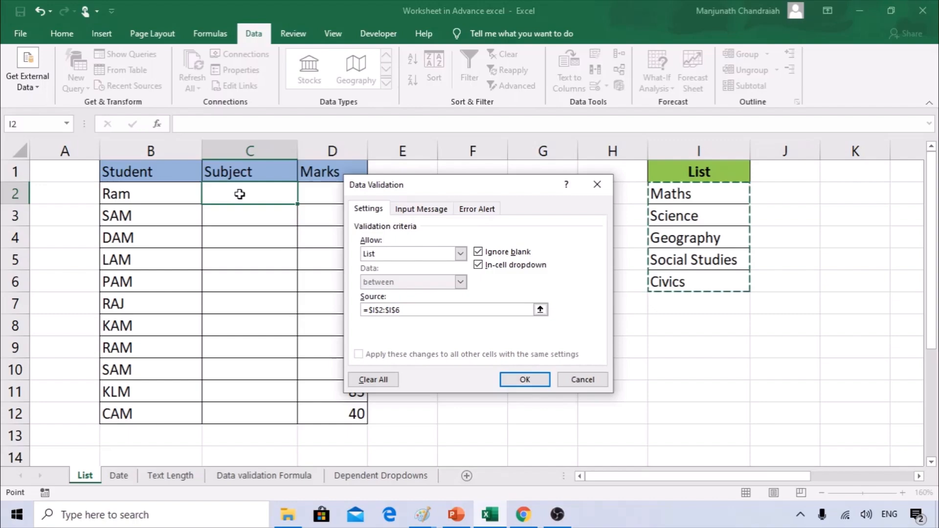
click(523, 380)
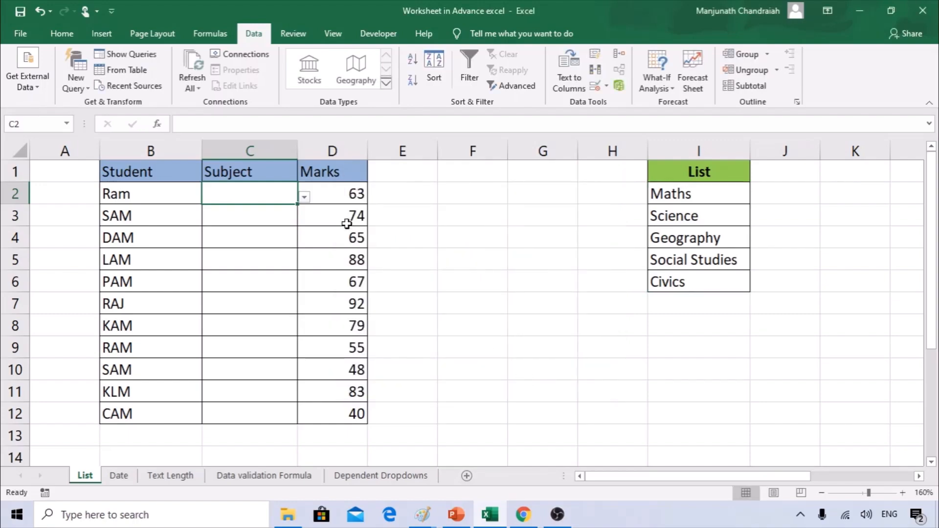
click(311, 198)
Pick Maths in C2, clear it, and copy C2's list validation to C3:C12.
click(284, 190)
click(303, 197)
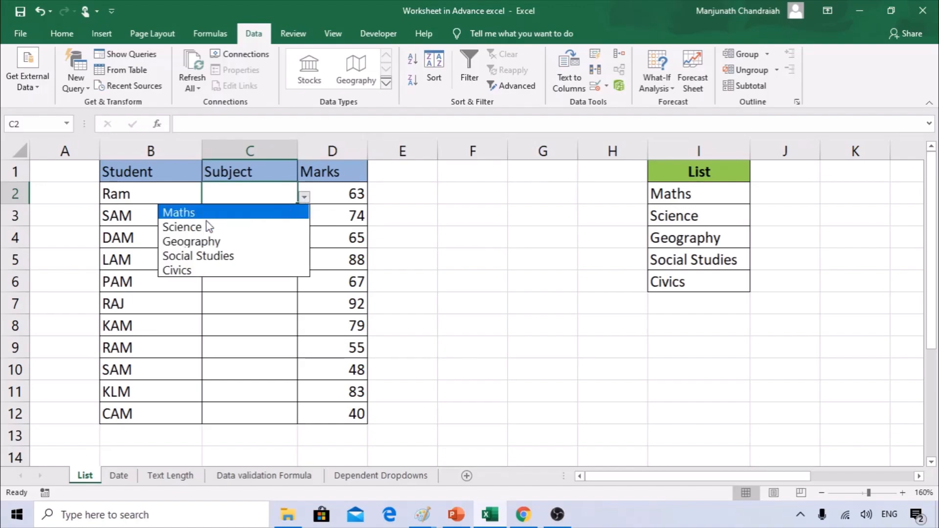
click(203, 214)
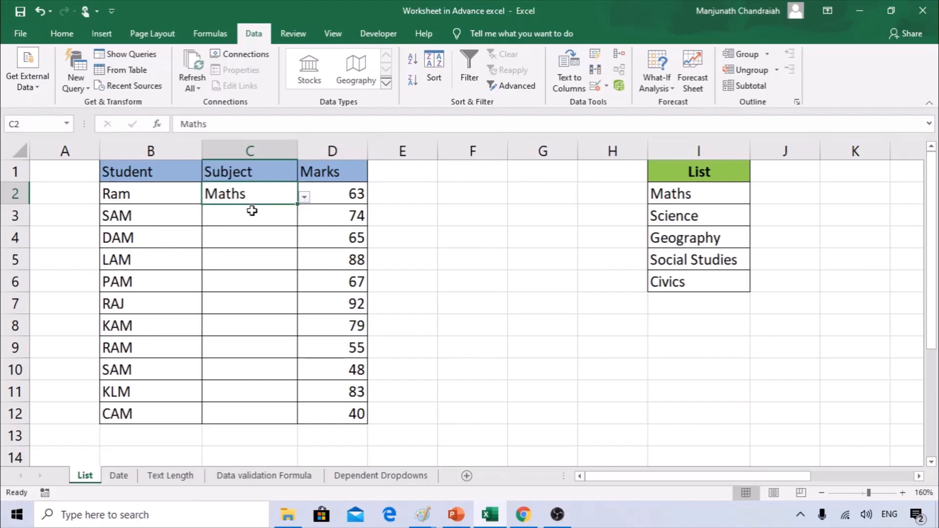
key(Delete)
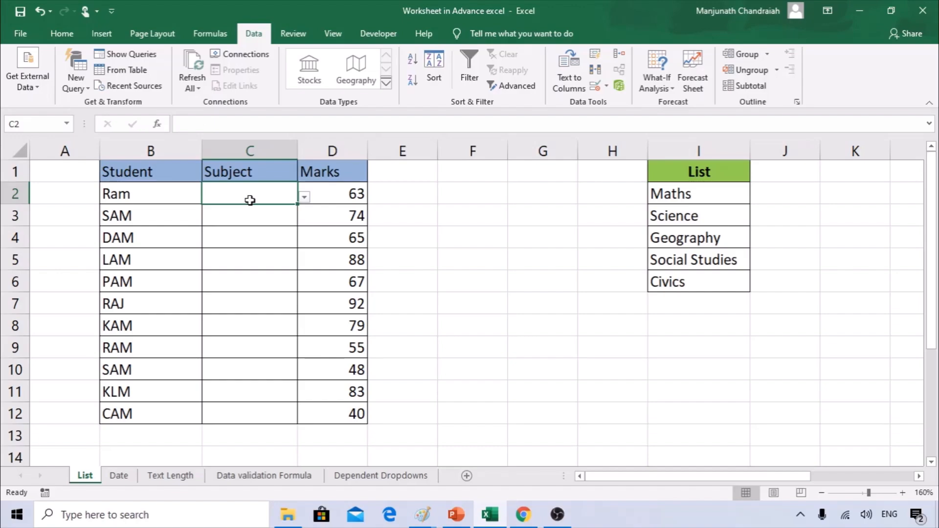
key(ctrl+c)
drag(249, 215, 233, 409)
key(ctrl+v)
Check C12's dropdown, then type 'math' in C2 (rejected) and 'maths' instead.
click(244, 411)
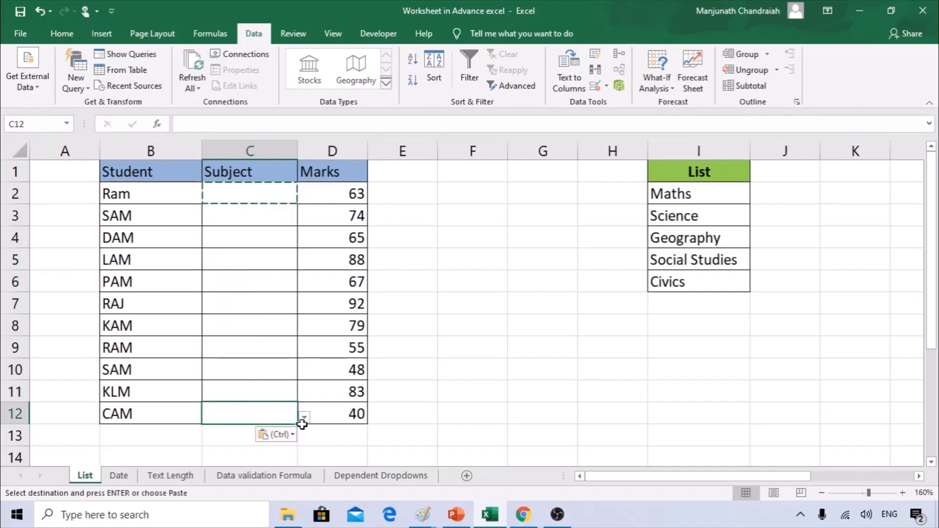
click(304, 417)
click(252, 415)
click(251, 193)
key(Escape)
text(math)
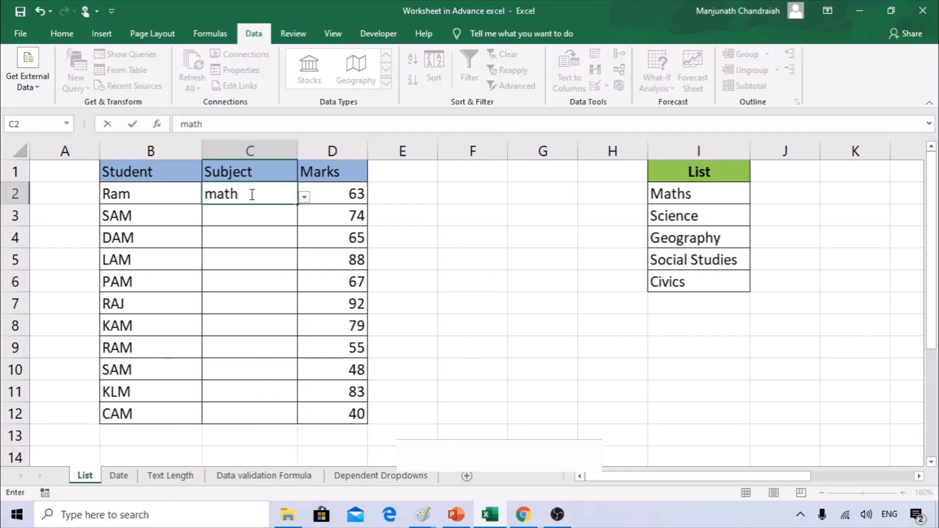
key(Return)
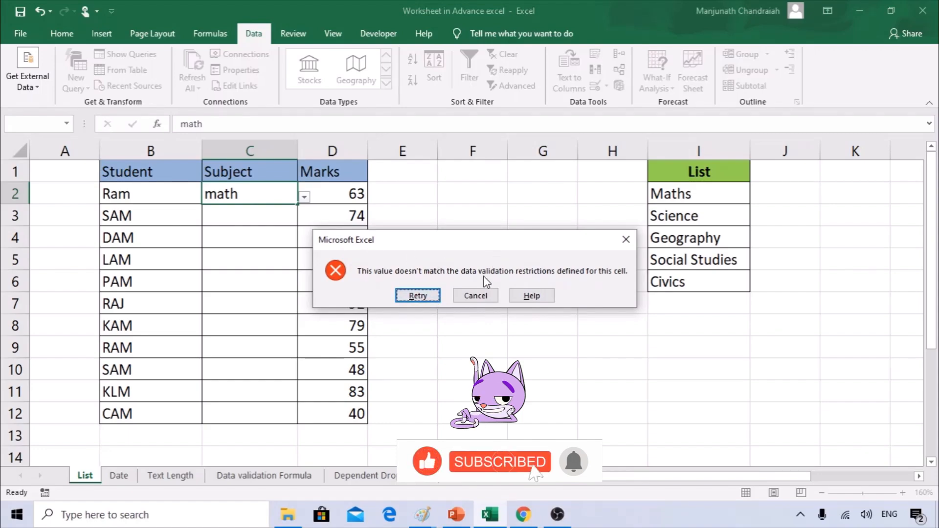
key(Escape)
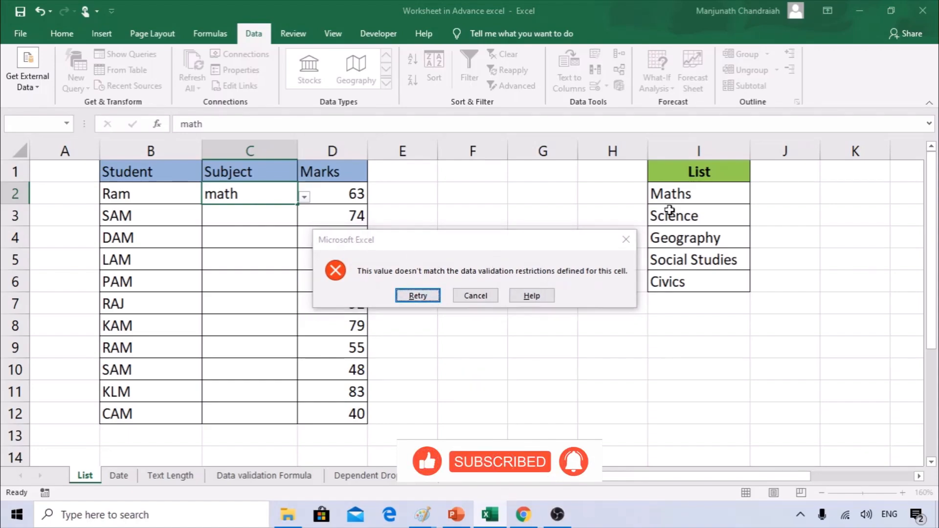
text(maths)
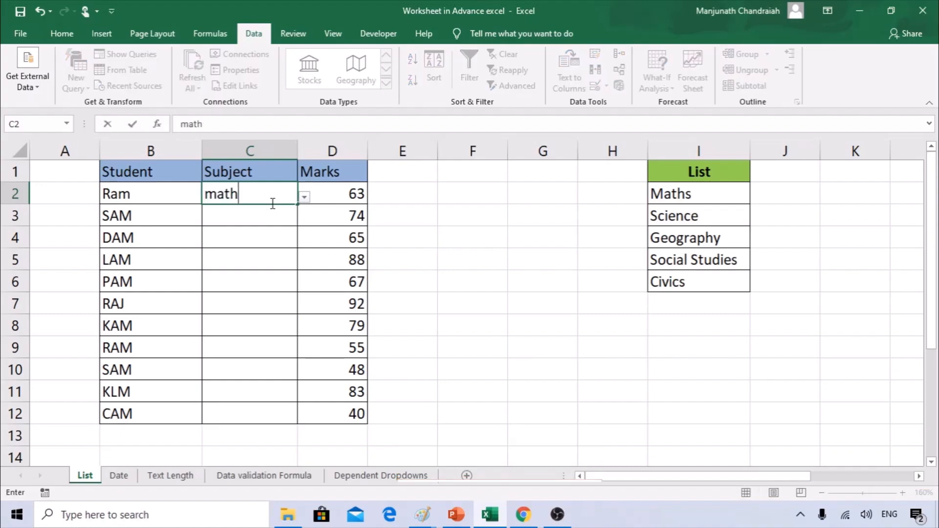
key(Return)
Choose Maths, Geography and Science from the dropdowns in C2, C3 and C4.
key(Up)
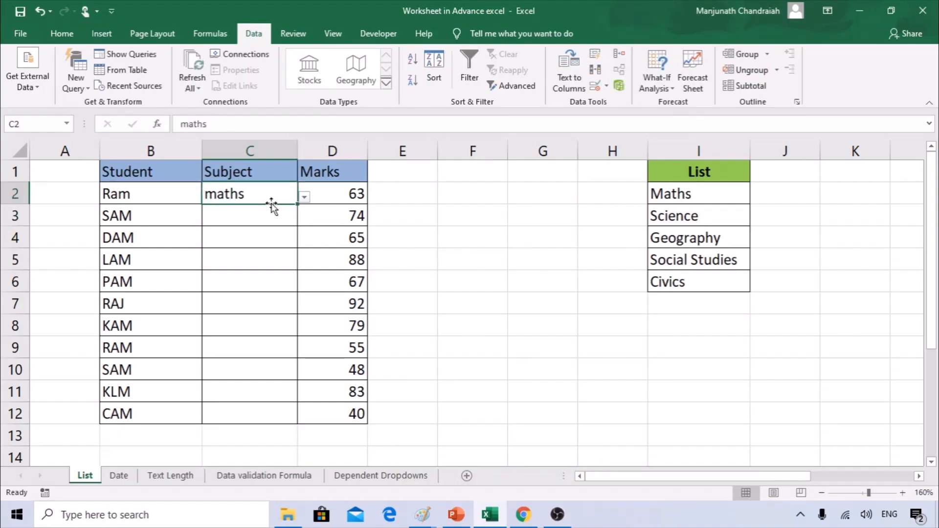
click(304, 196)
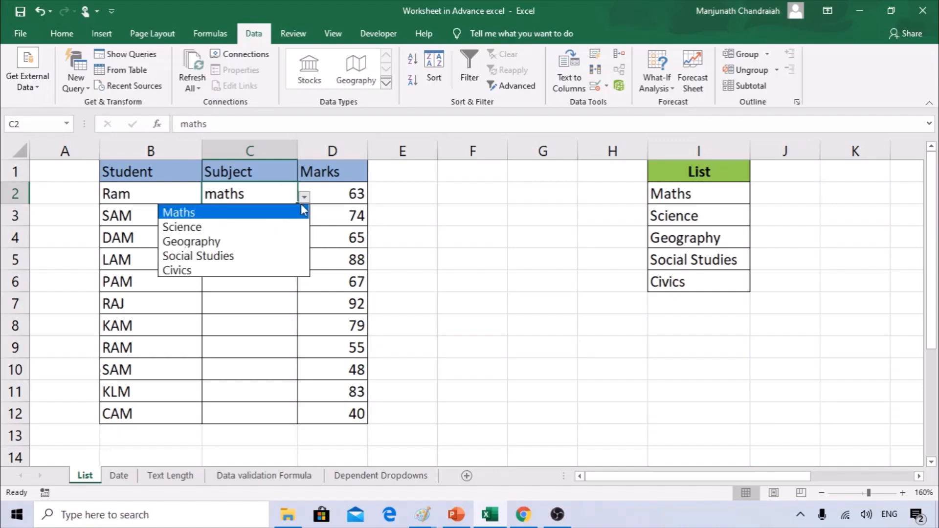
click(217, 216)
click(259, 223)
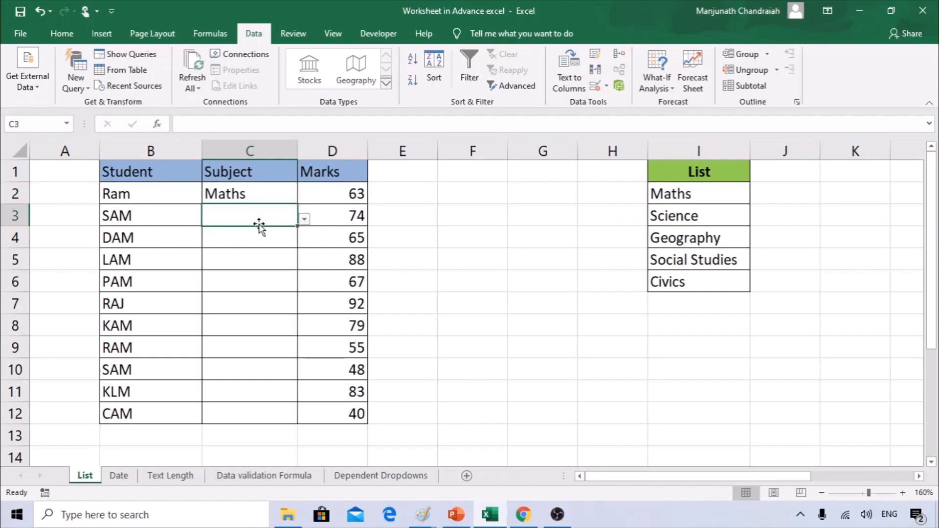
click(304, 219)
click(223, 259)
click(265, 241)
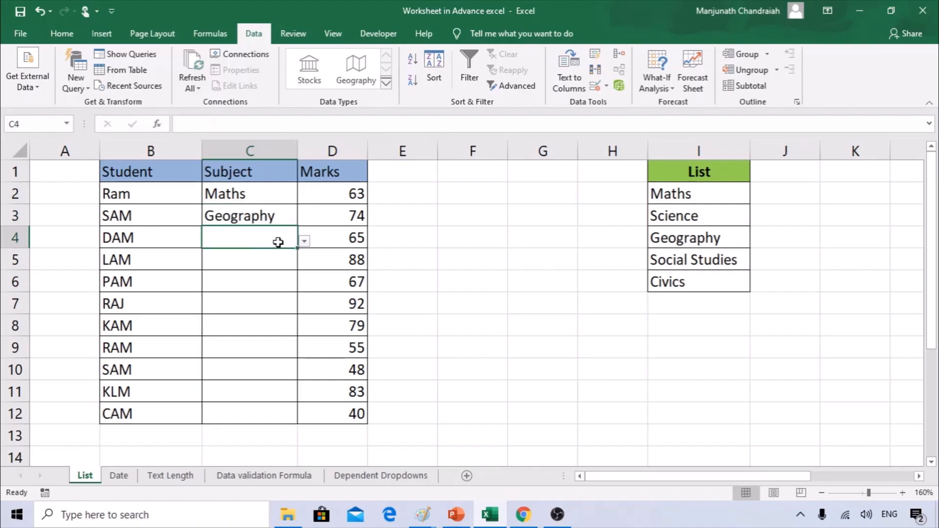
click(304, 241)
click(218, 269)
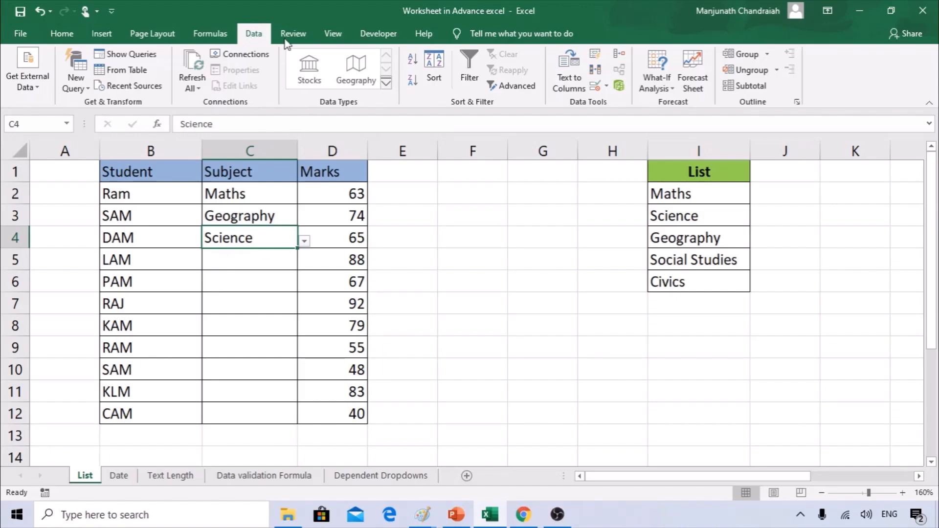
click(605, 86)
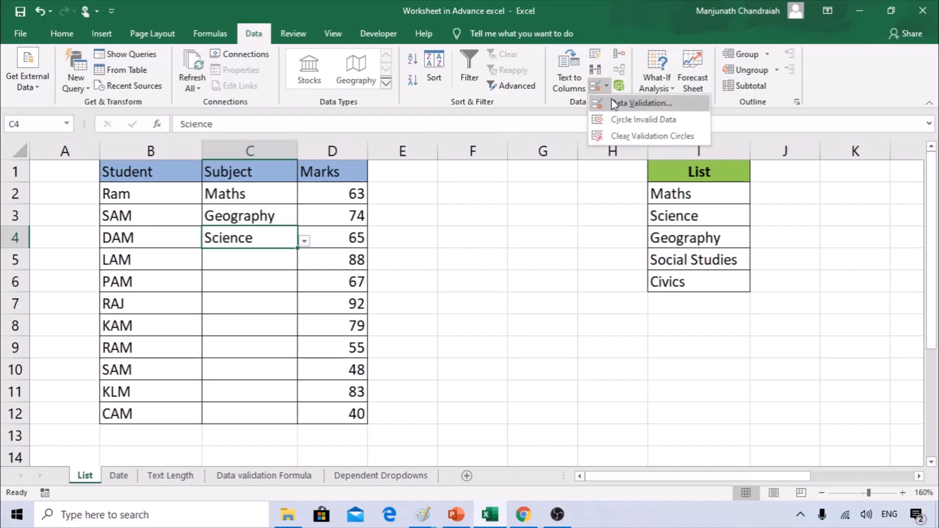
click(614, 103)
click(386, 254)
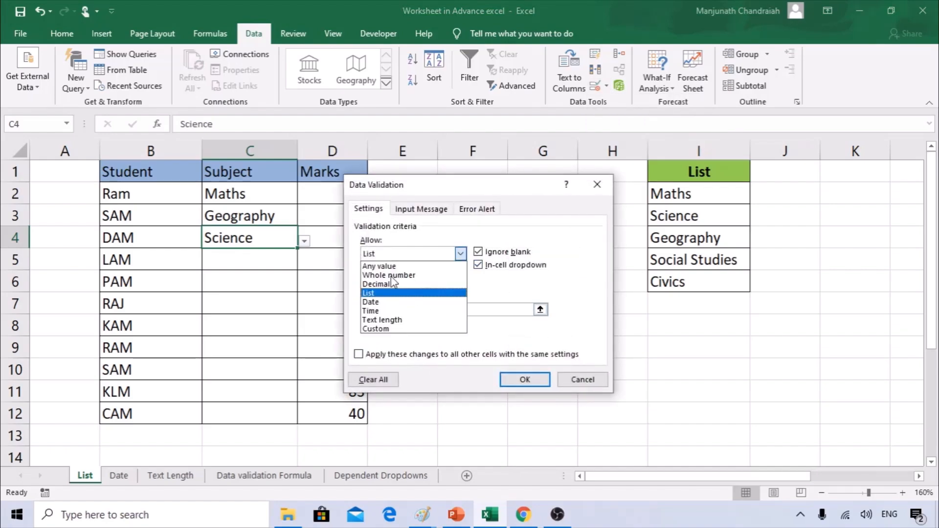
click(386, 294)
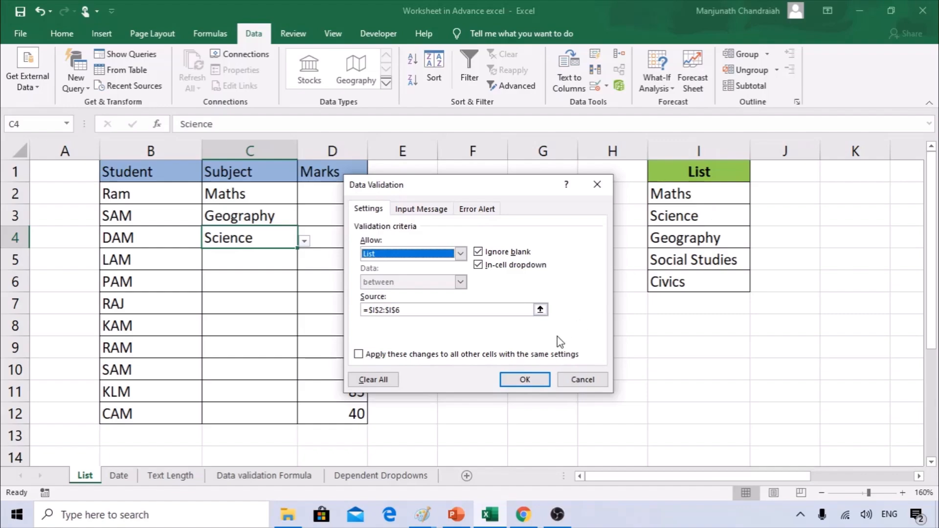
click(524, 380)
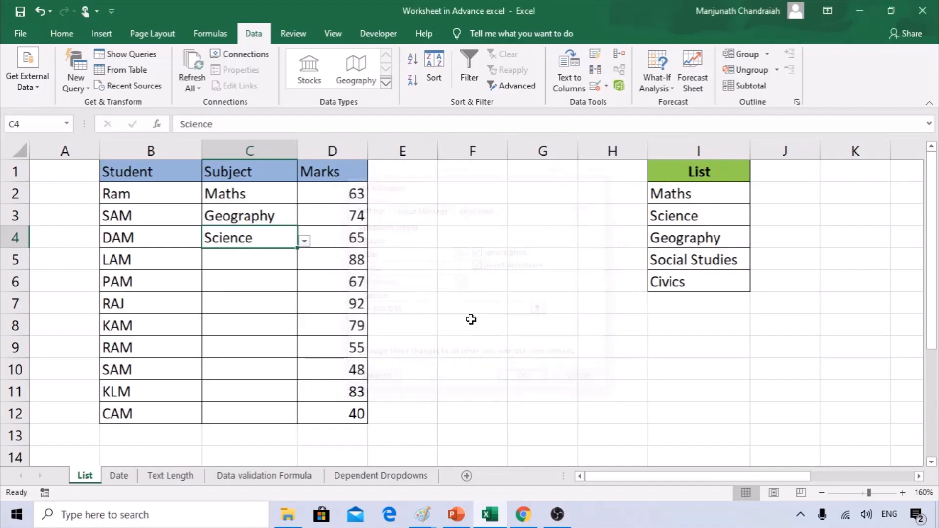
click(250, 260)
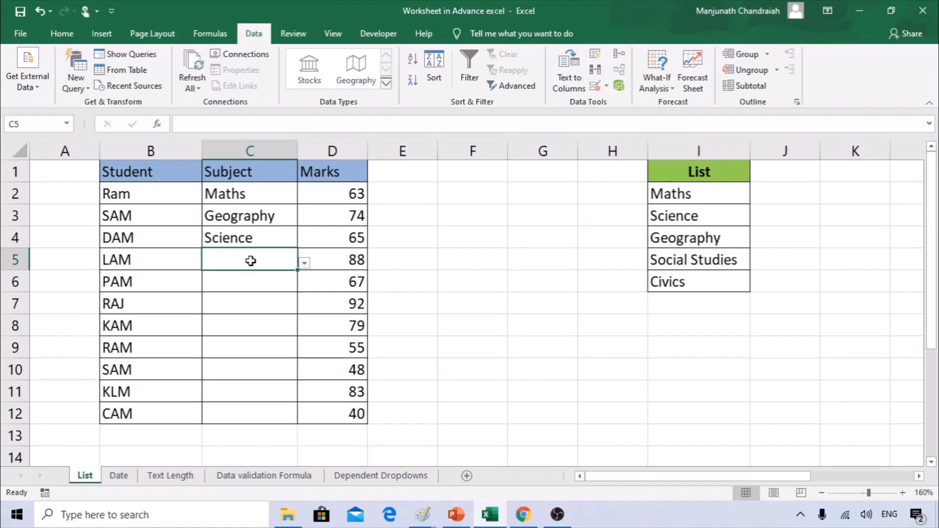
Open the Date sheet and select the empty Date of Birthday cells from C2 downward.
click(118, 475)
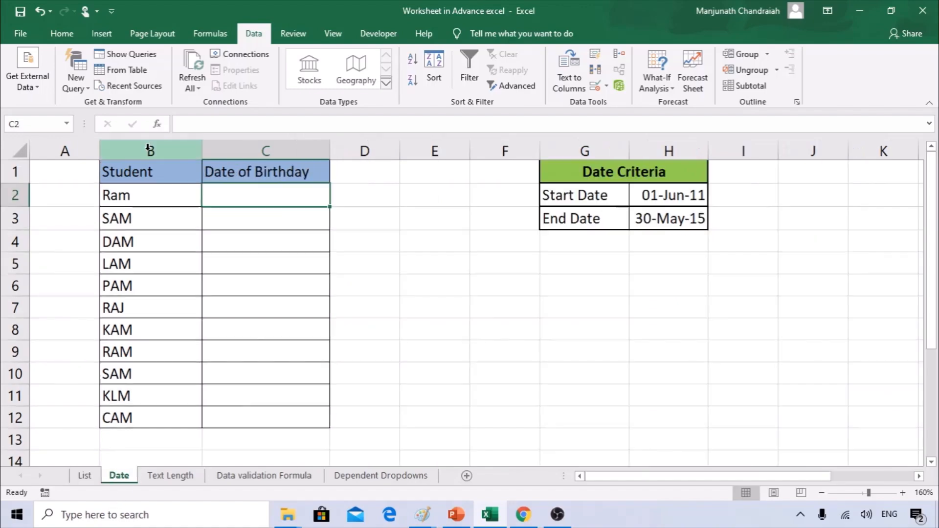
click(147, 150)
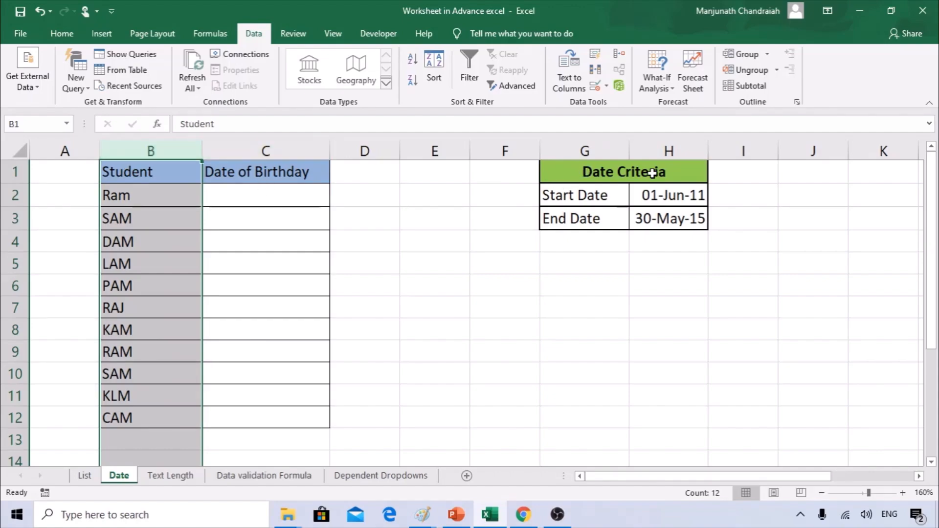
click(594, 196)
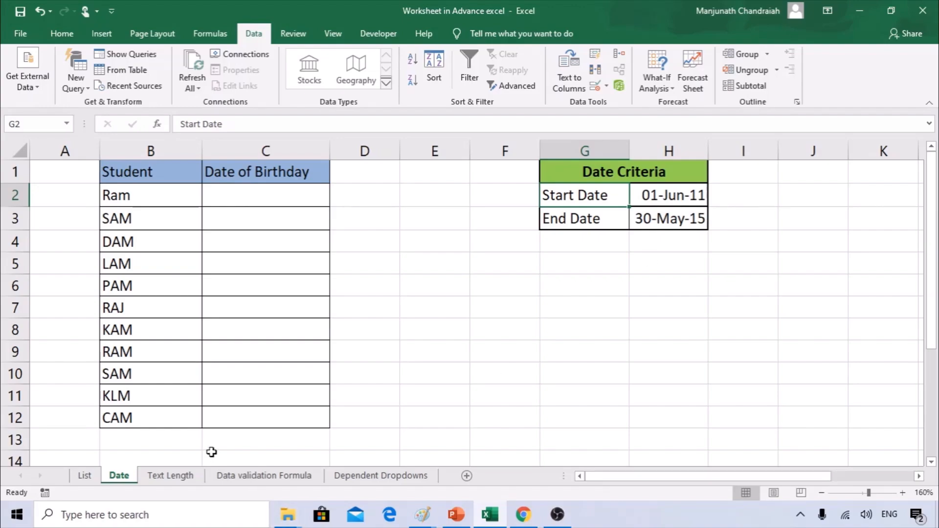
drag(241, 189, 261, 415)
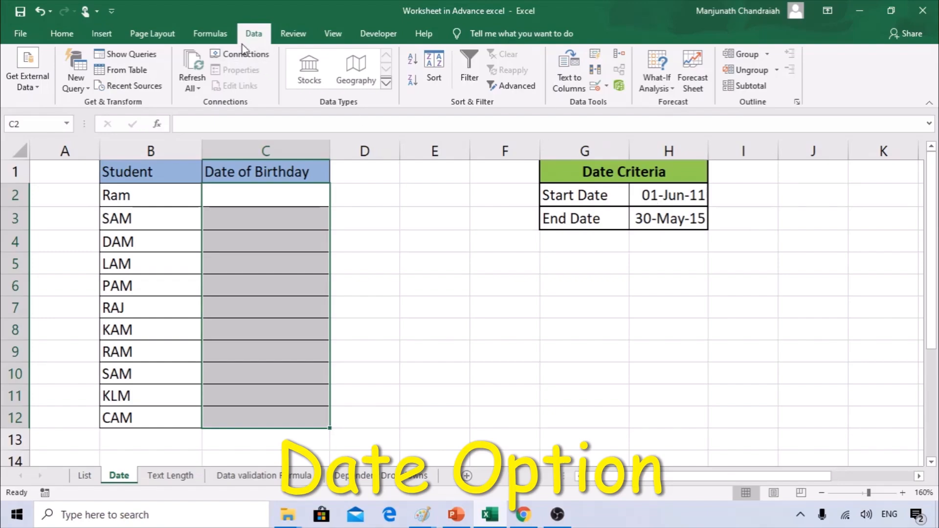
Open Data Validation for the birthday cells, extend it to the selection and clear existing rules.
click(607, 87)
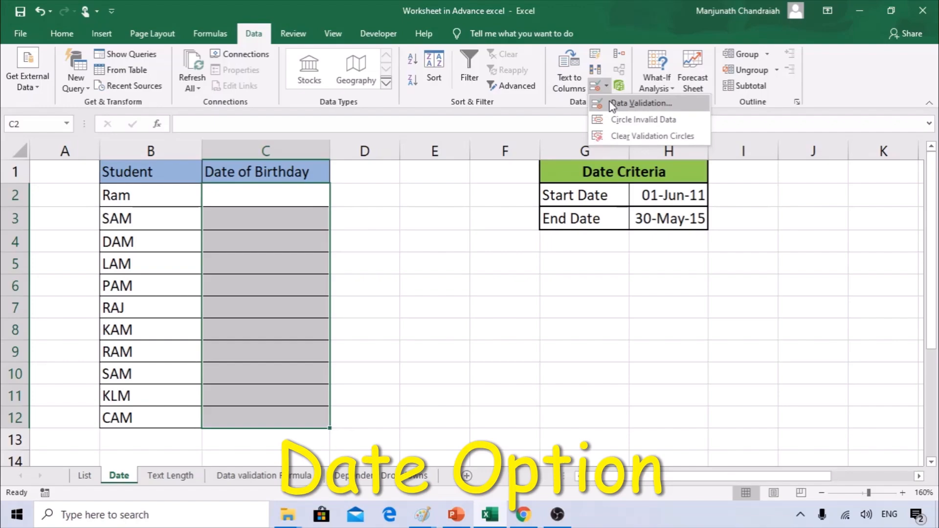
click(612, 104)
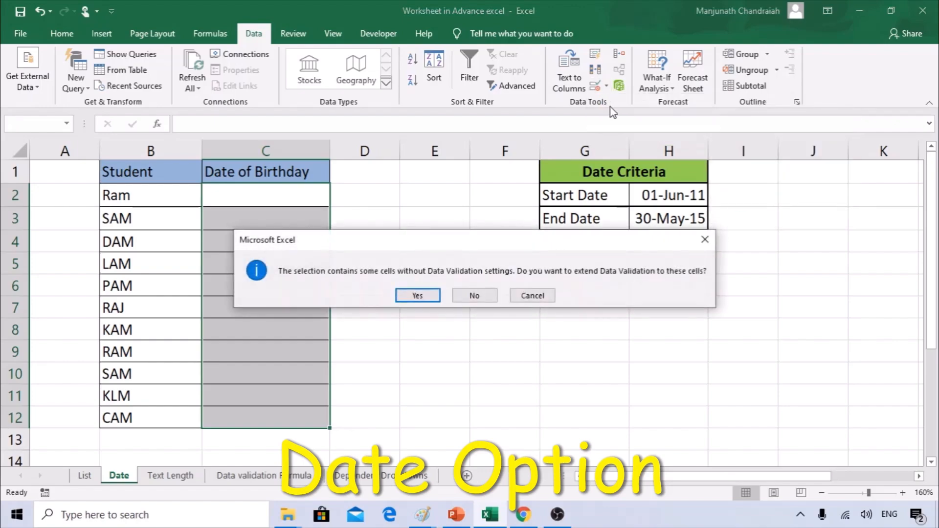
click(417, 295)
click(306, 391)
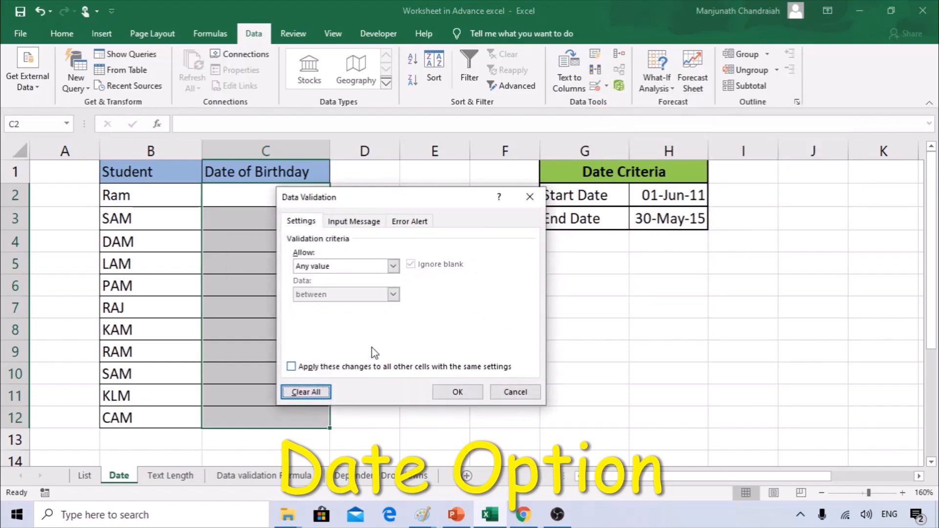
drag(388, 197, 456, 206)
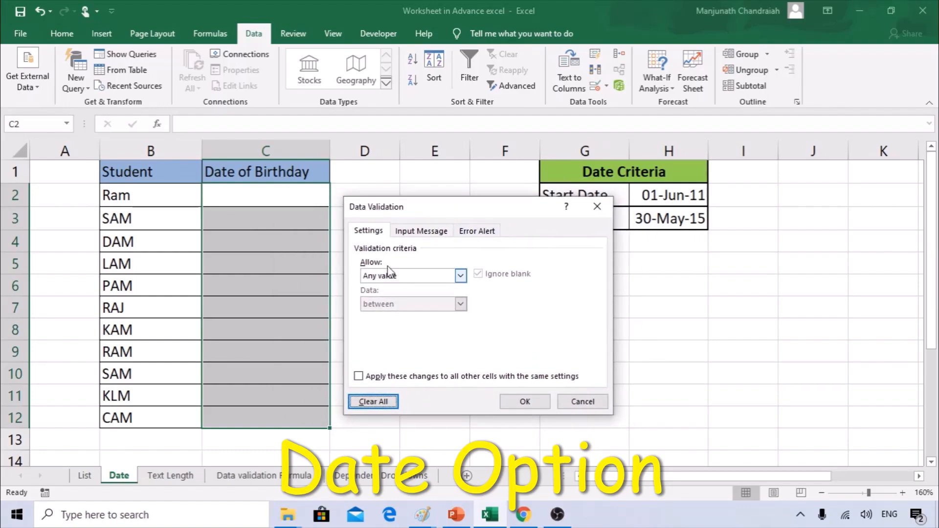
click(379, 234)
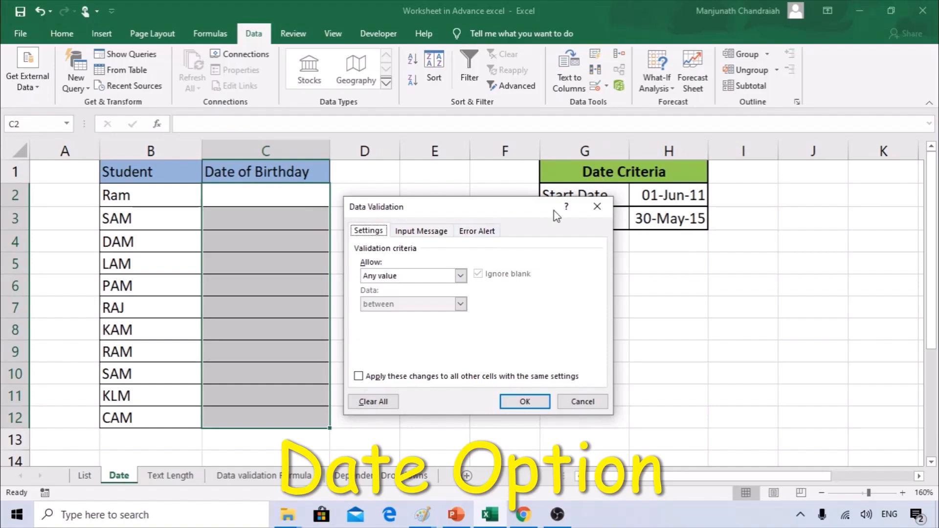
Allow only dates with the 'between' comparison.
click(430, 277)
click(387, 324)
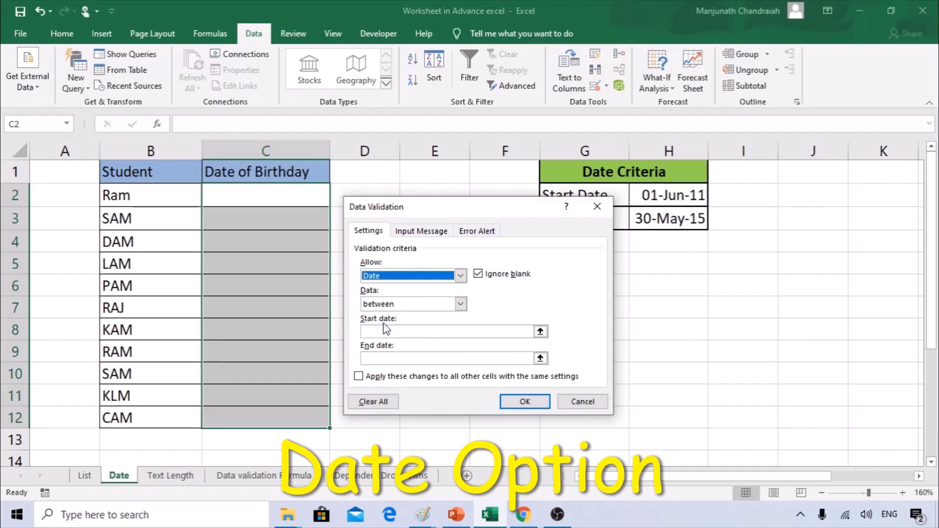
click(388, 307)
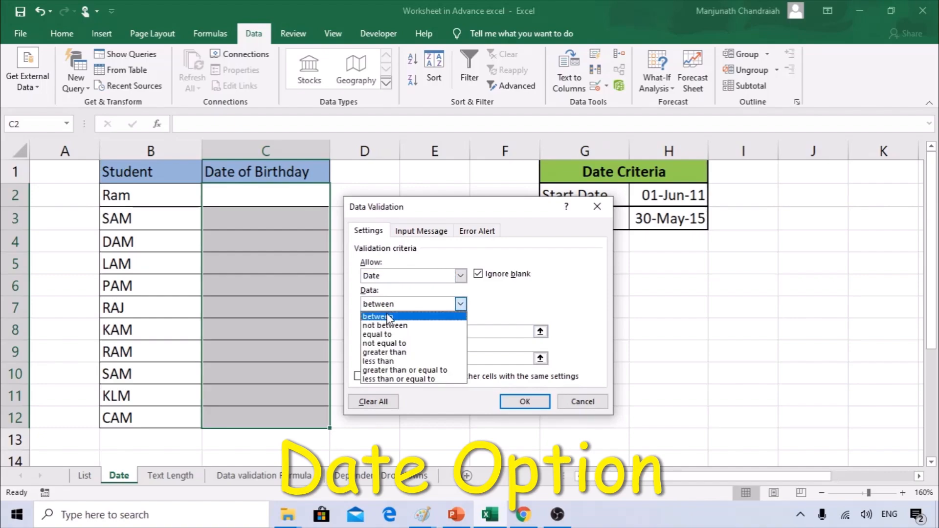
click(386, 317)
drag(448, 207, 394, 206)
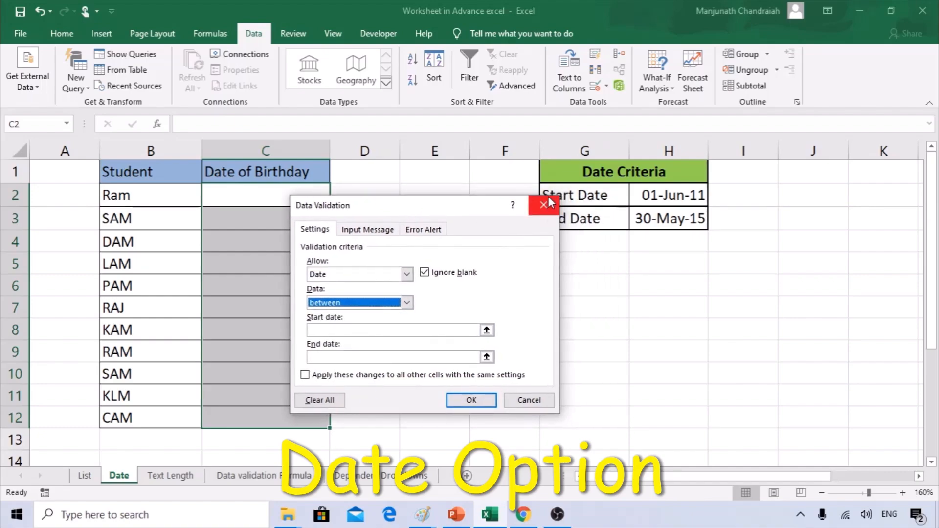
click(384, 302)
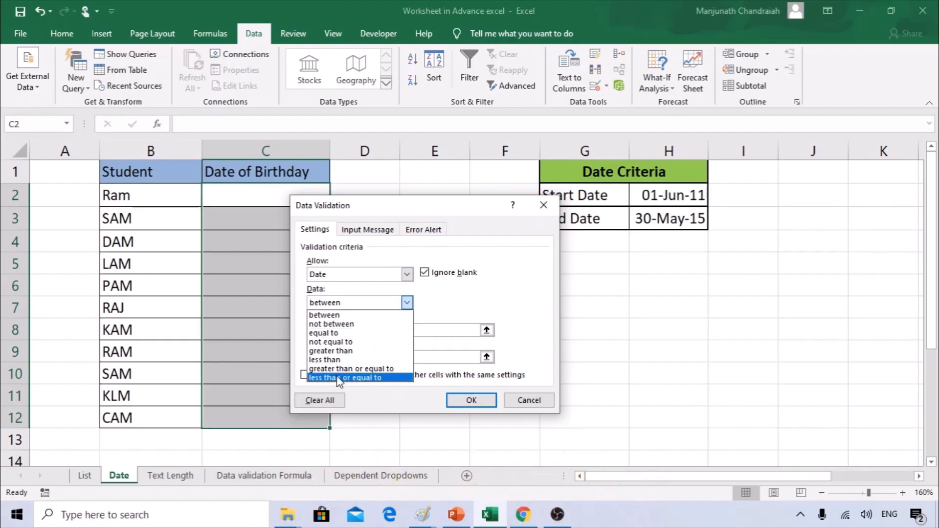
click(332, 315)
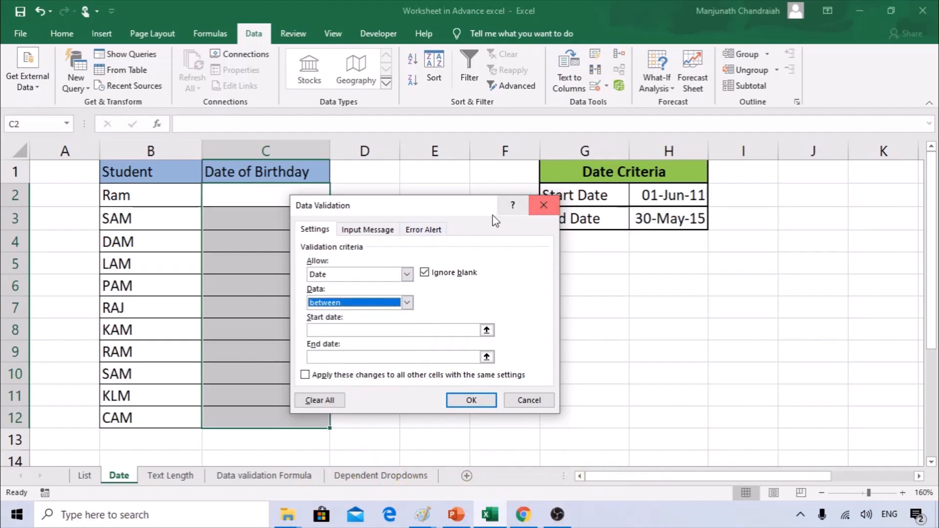
drag(427, 210, 416, 159)
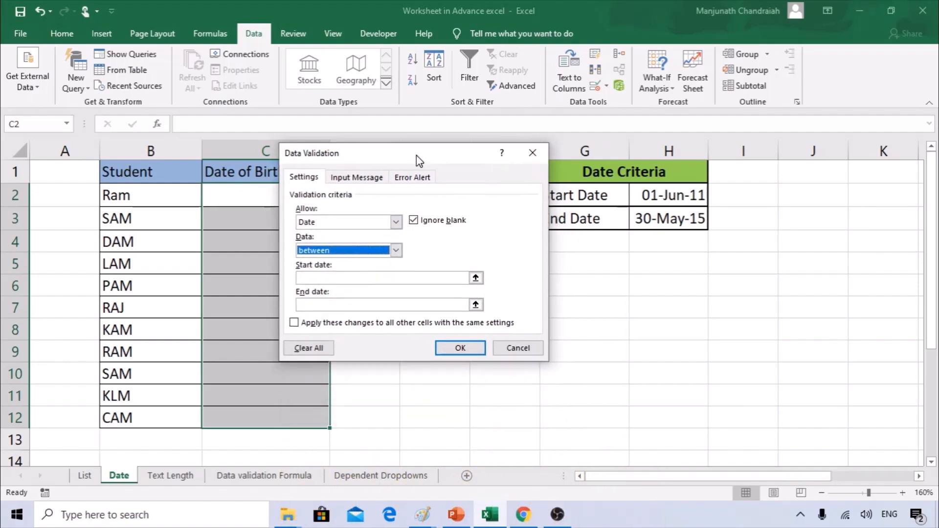
Set the start date to =$H$2 and the end date to =$H$3, then apply the rule.
click(330, 279)
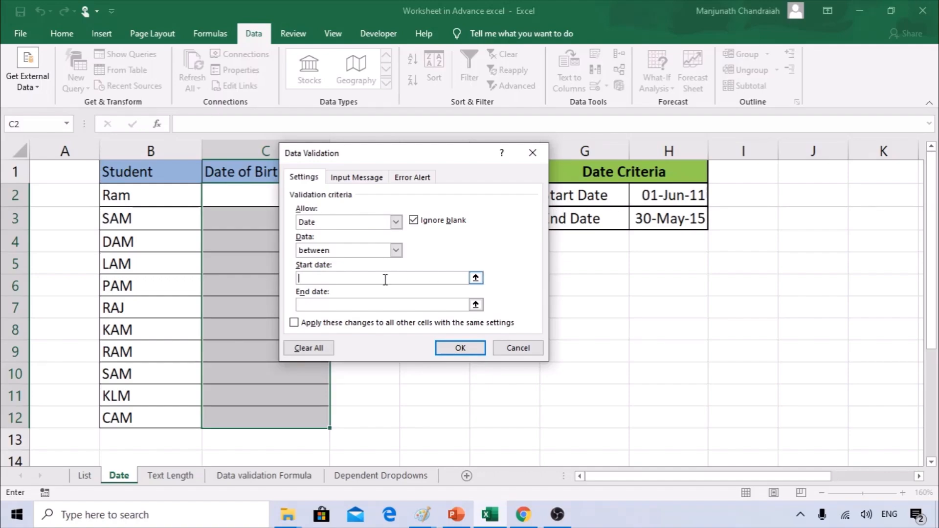
click(668, 196)
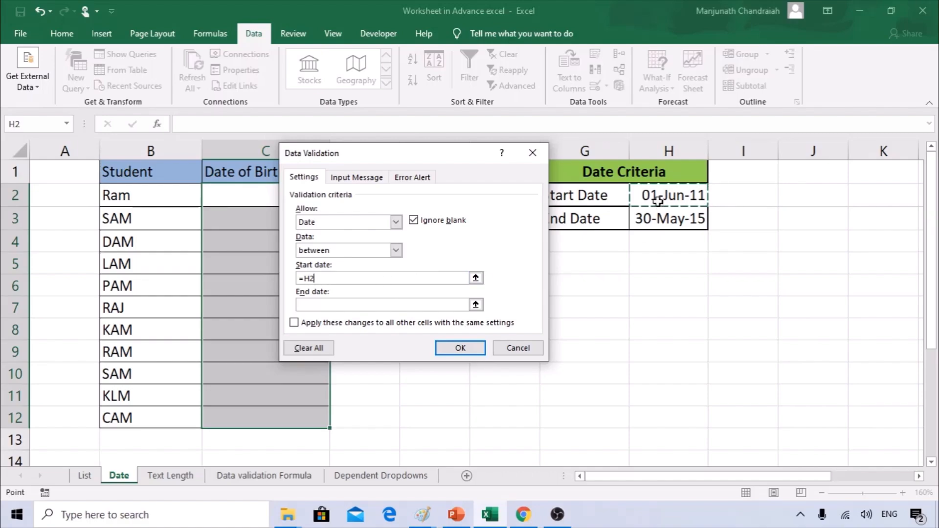
double_click(316, 277)
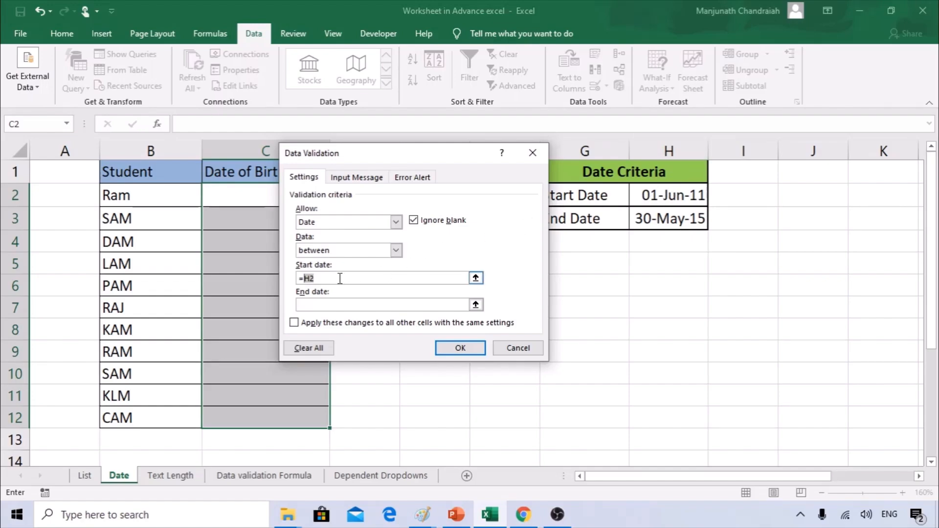
key(F4)
click(344, 304)
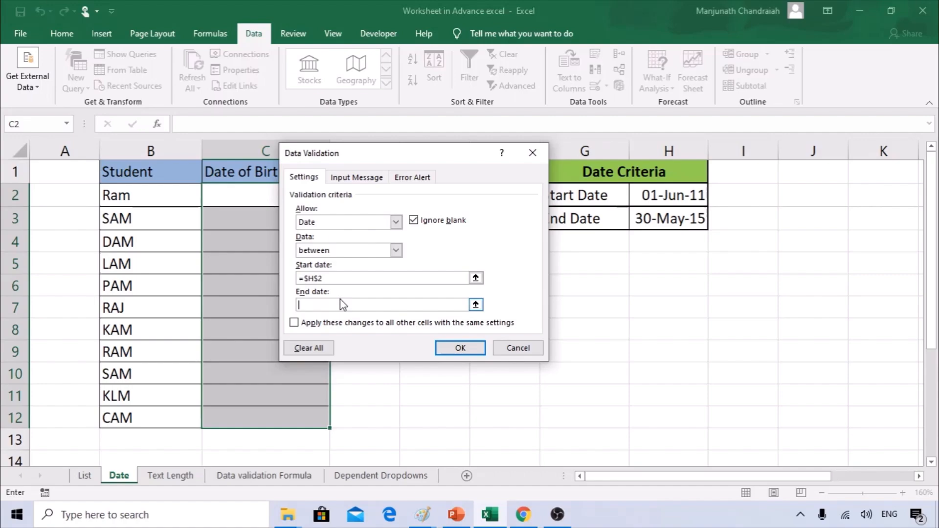
click(658, 218)
drag(492, 155, 399, 140)
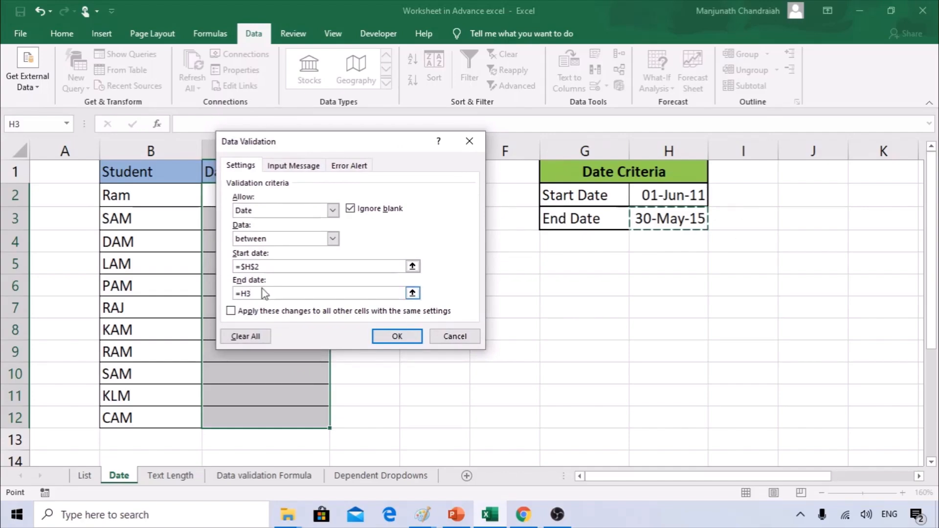
key(F4)
drag(352, 141, 595, 224)
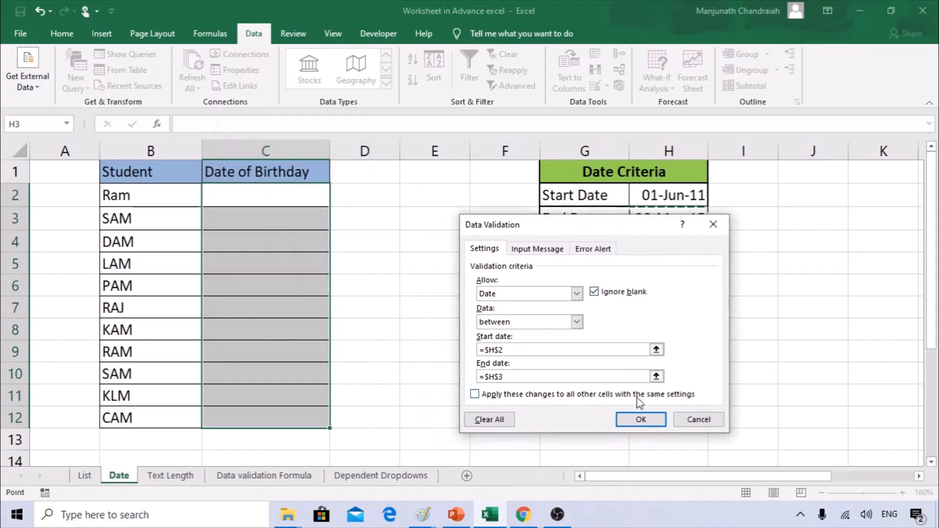
click(639, 424)
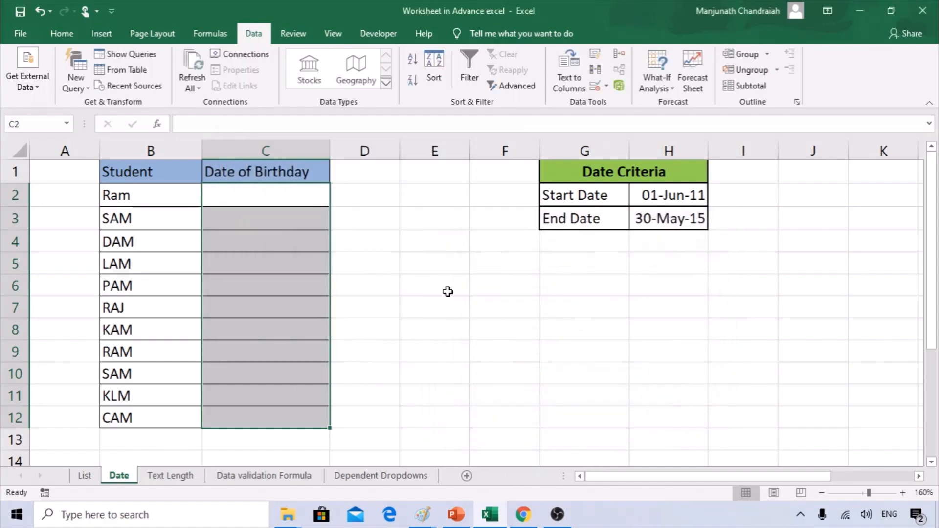
Test the date 6/13/2020 in C3 and cancel the rejected entry.
click(273, 219)
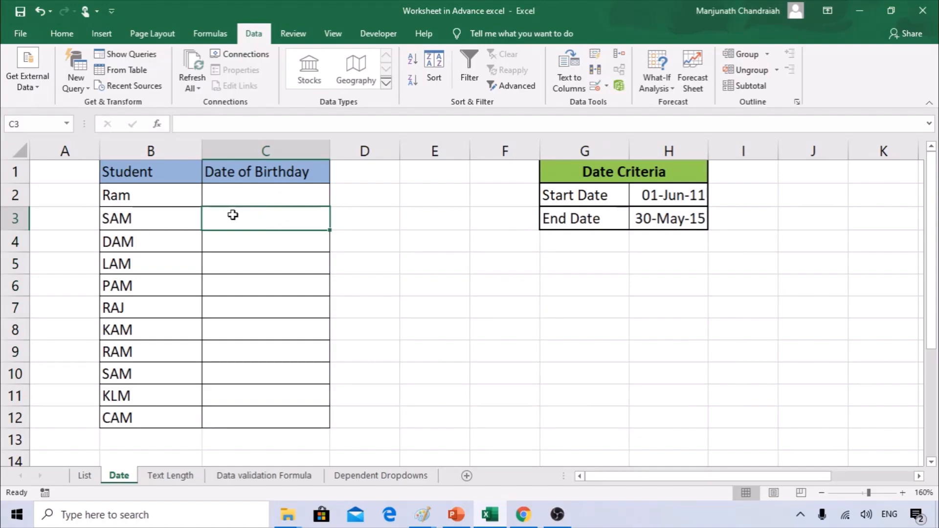
text(6/13/2020)
key(BackSpace)
text(0)
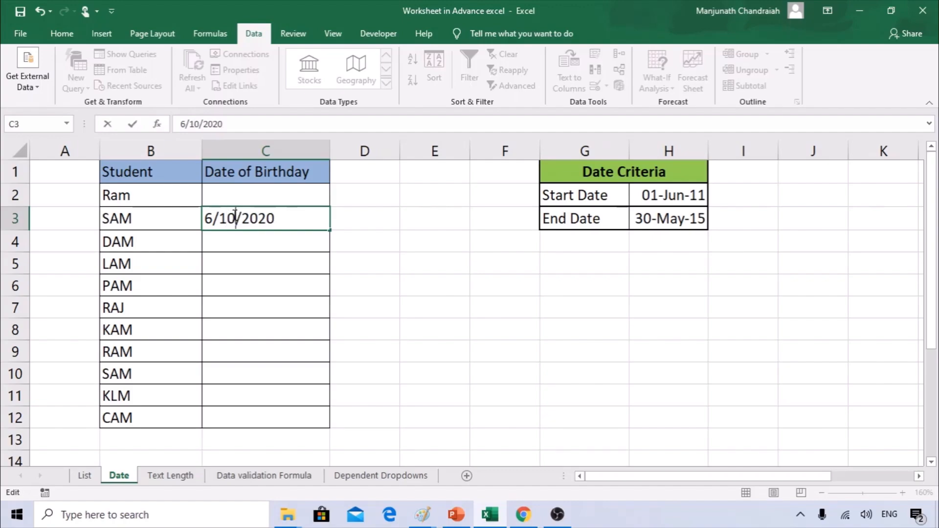
key(Return)
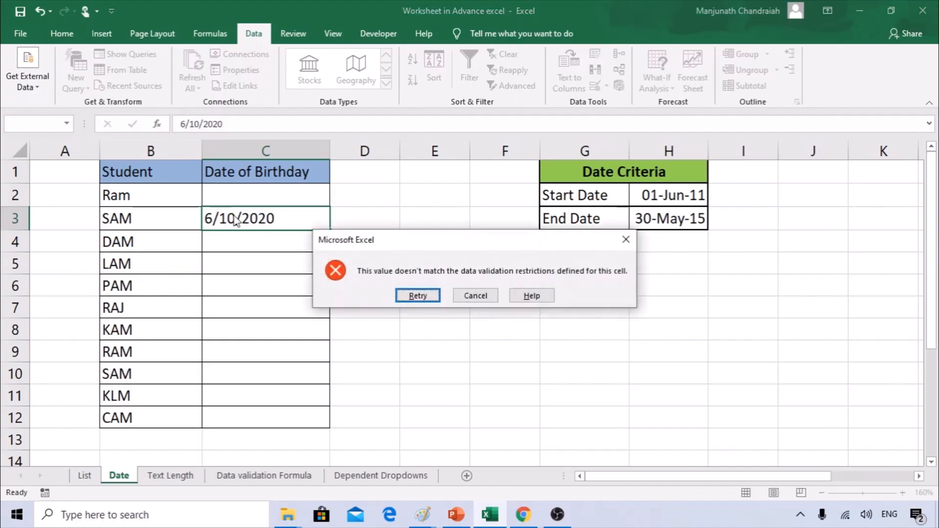
drag(538, 241, 465, 287)
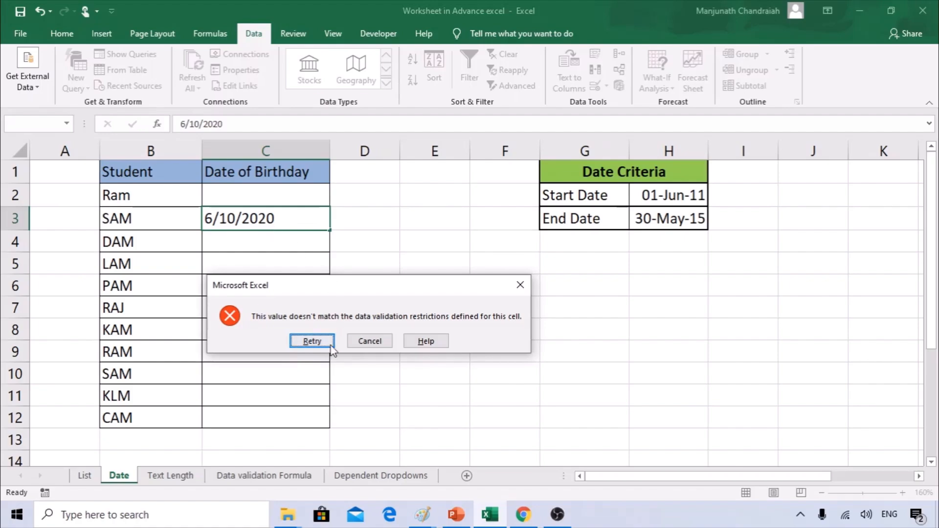
click(357, 341)
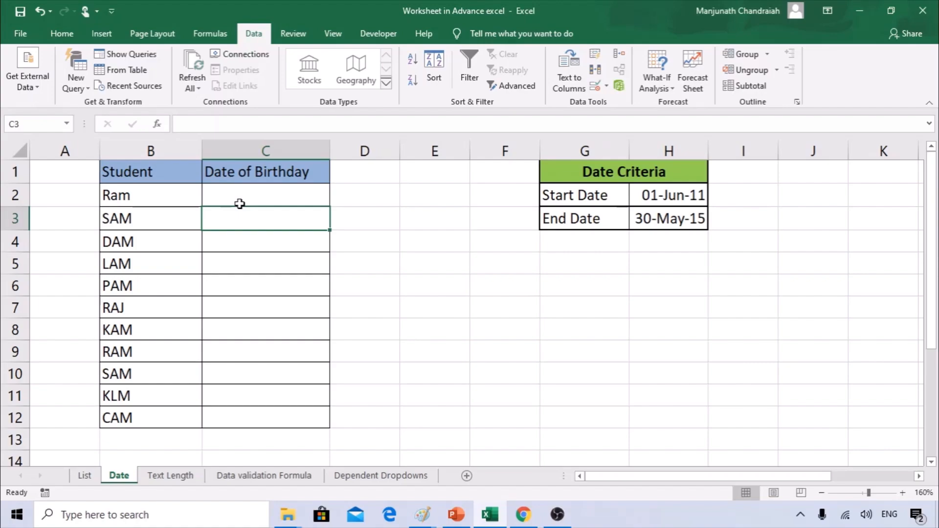
Enter 07/07/2012 as Ram's birth date in C2.
click(240, 194)
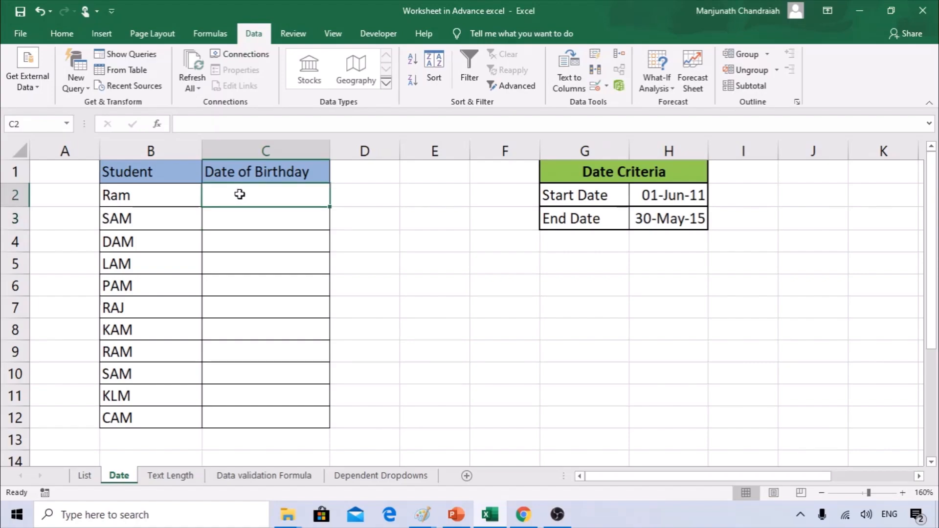
text(18/)
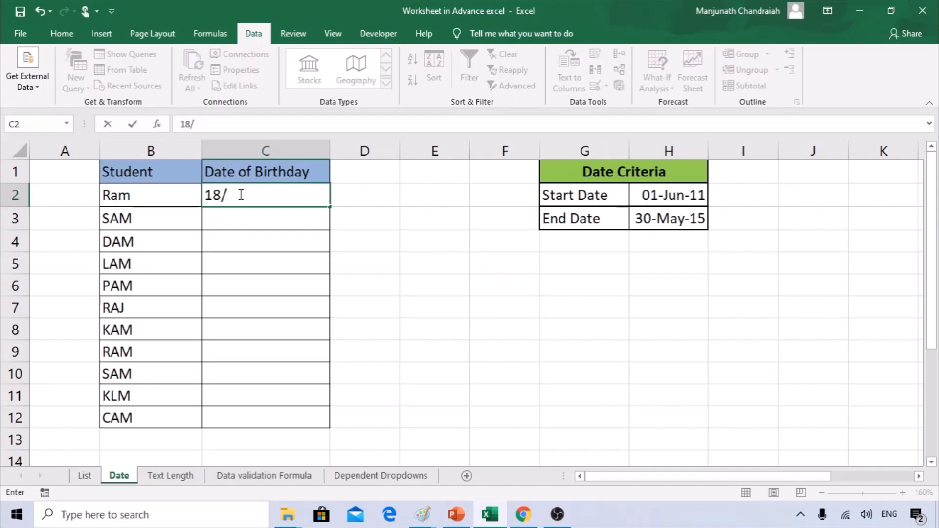
key(Escape)
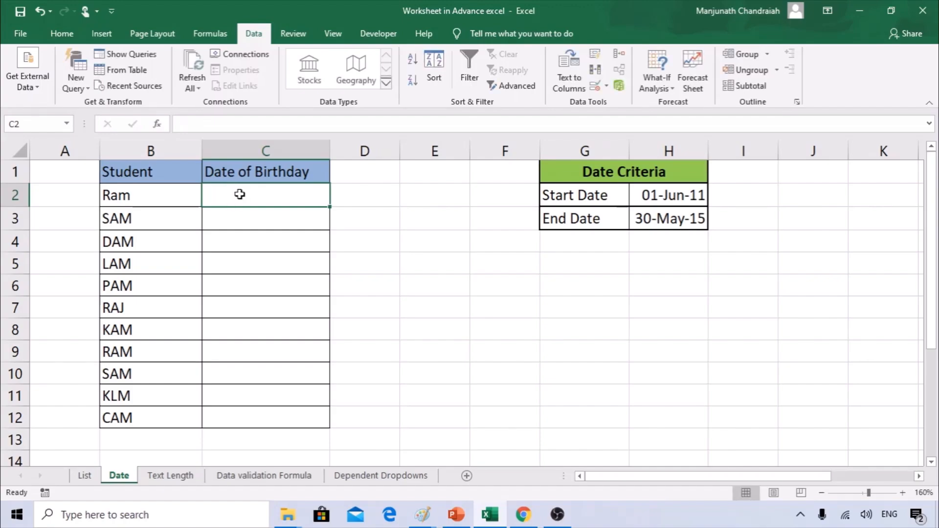
text(07/07/2)
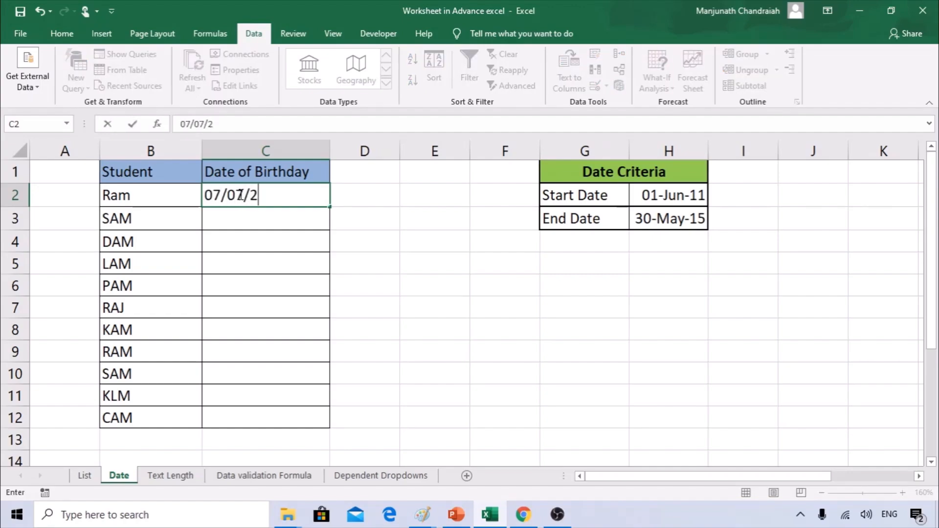
text(012)
key(Return)
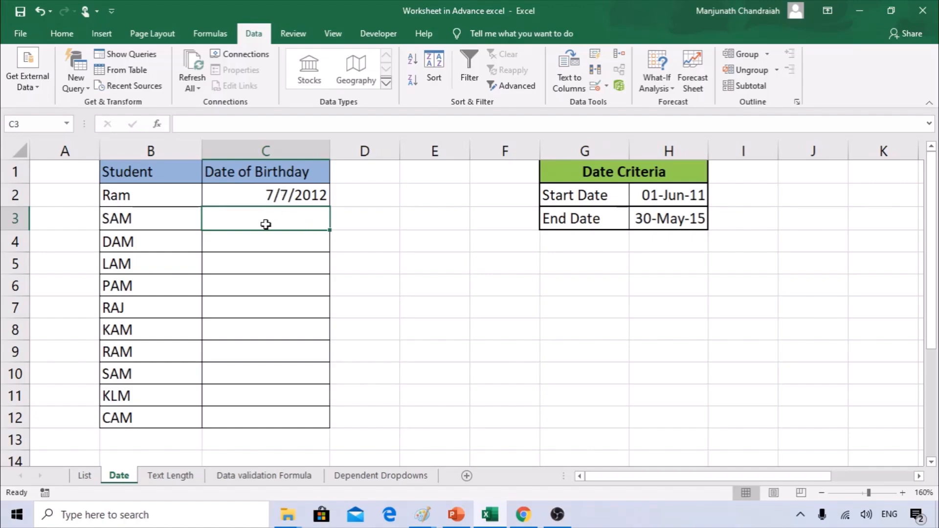
Try 6/13/2010 in C3 and cancel the rejected entry.
key(ctrl+semicolon)
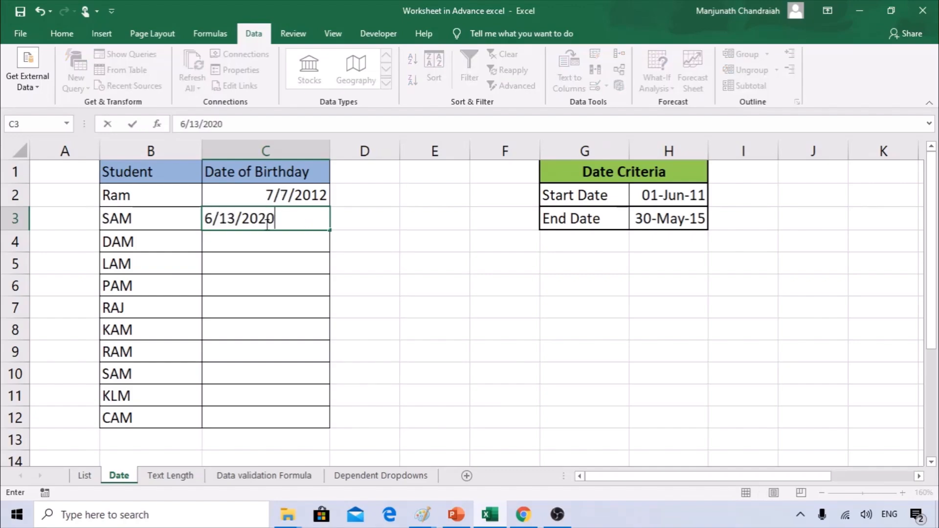
drag(259, 217, 295, 215)
text(10)
key(Return)
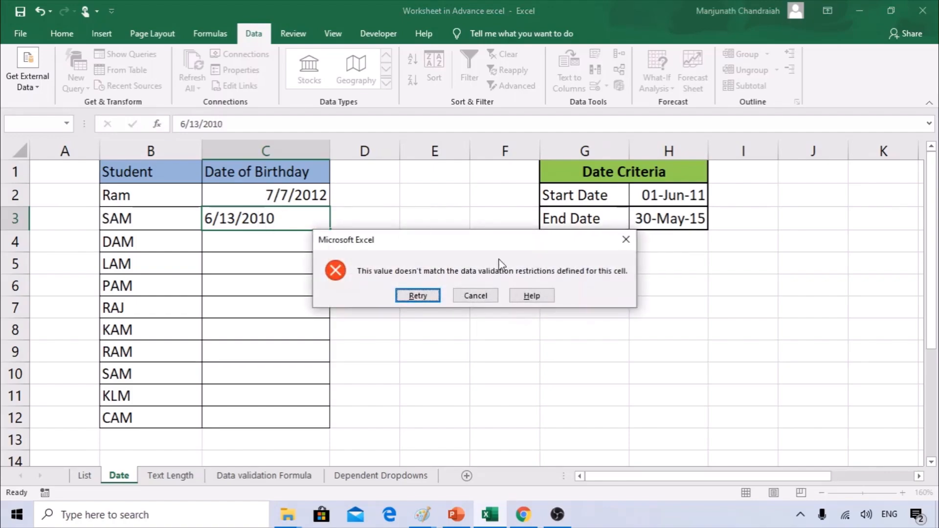
click(435, 295)
key(Escape)
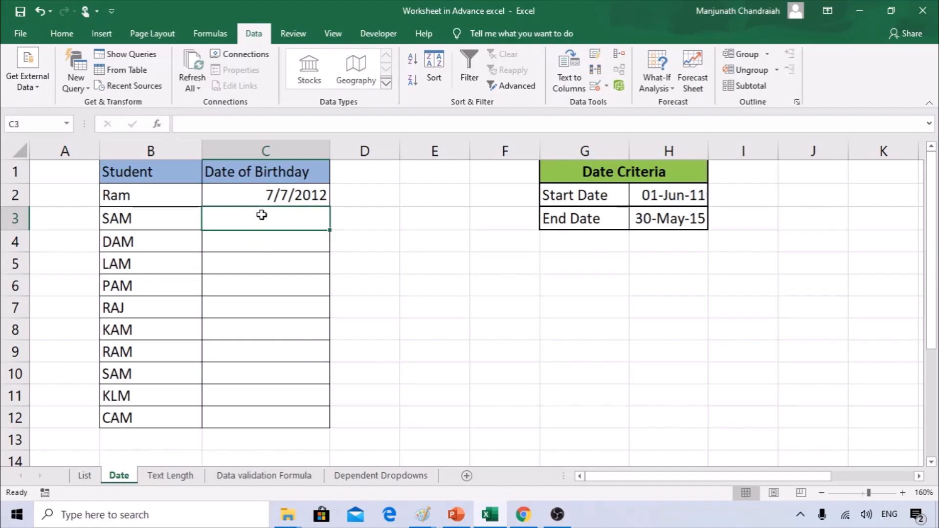
Enter 6/13/2013 as SAM's birth date in C3.
text(6/13/2020)
key(BackSpace)
key(BackSpace)
text(21)
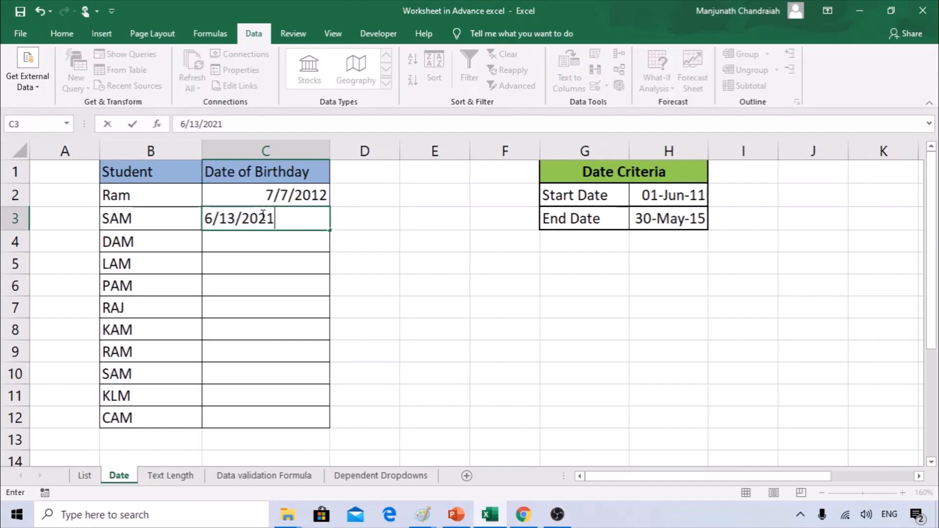
key(BackSpace)
key(BackSpace)
text(13)
key(Return)
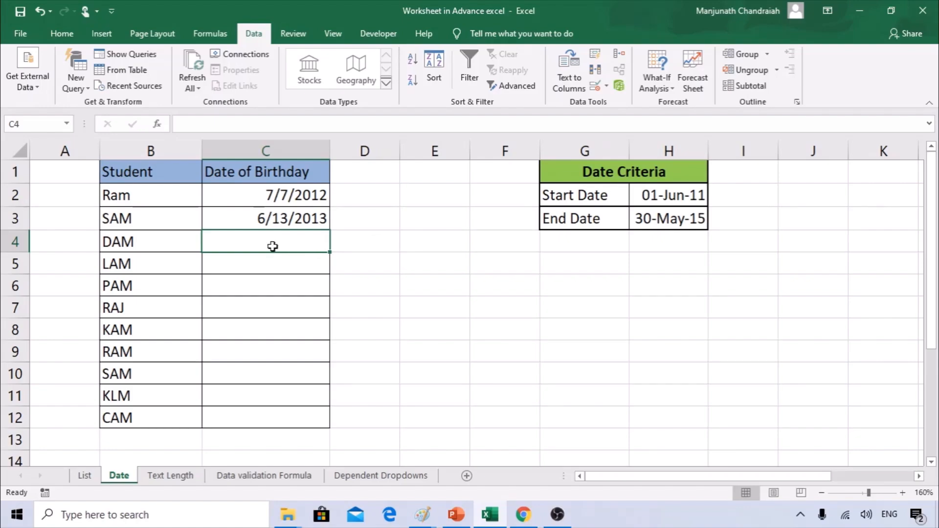
Try 5/31/2011 in C4 and cancel the validation error, leaving DAM empty.
text(6/13/2020)
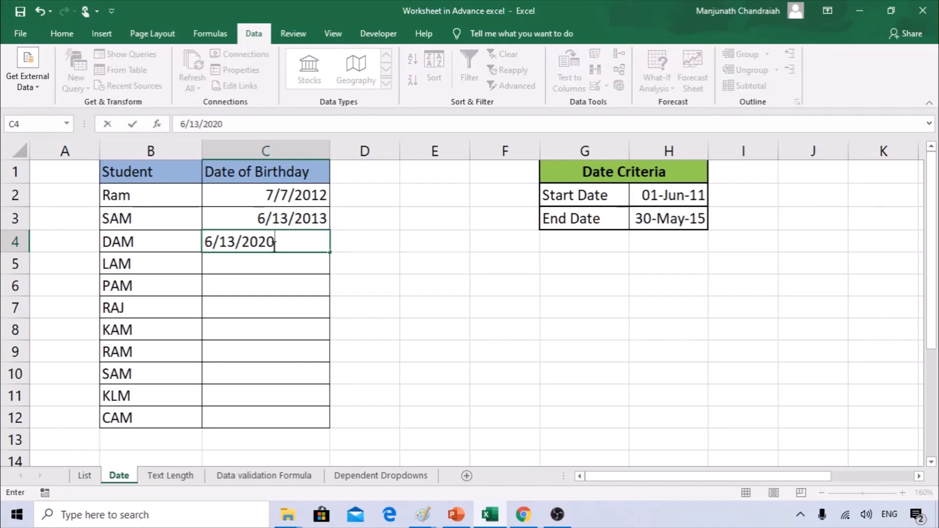
drag(209, 237, 218, 243)
text(5/31)
click(283, 247)
key(BackSpace)
key(BackSpace)
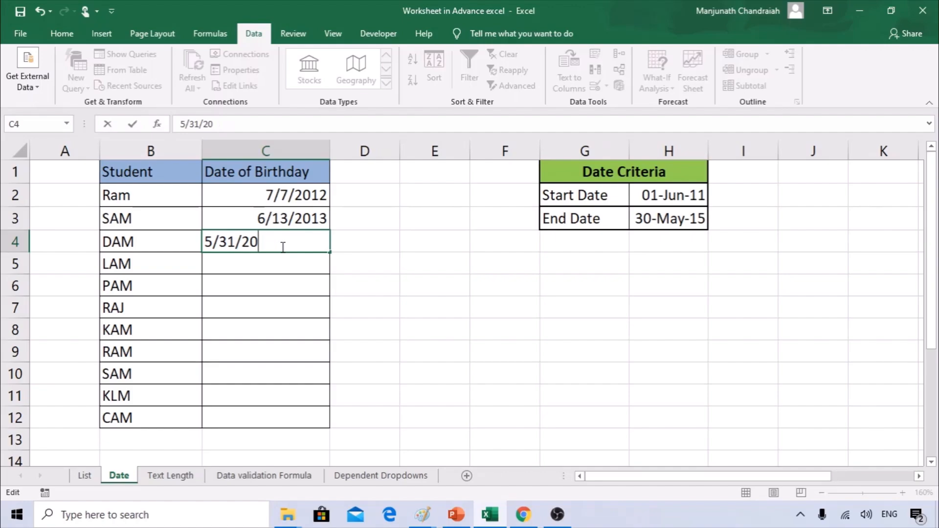
text(11)
key(Return)
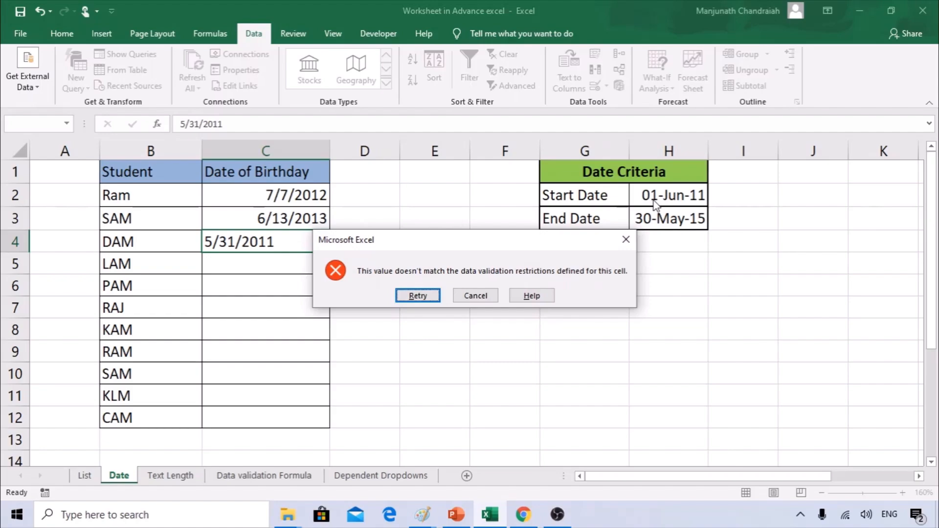
click(467, 296)
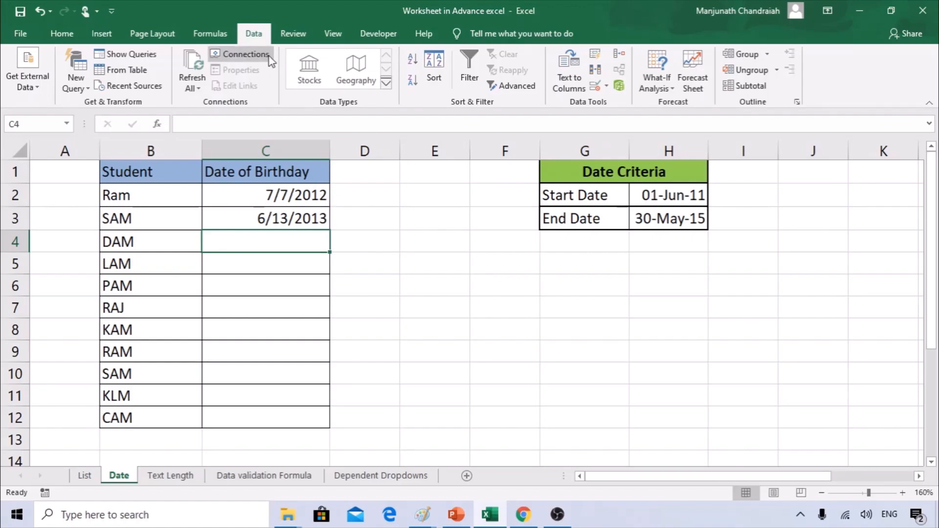
Review the birthday column's 'between' date rule and close it unchanged.
click(601, 93)
click(636, 105)
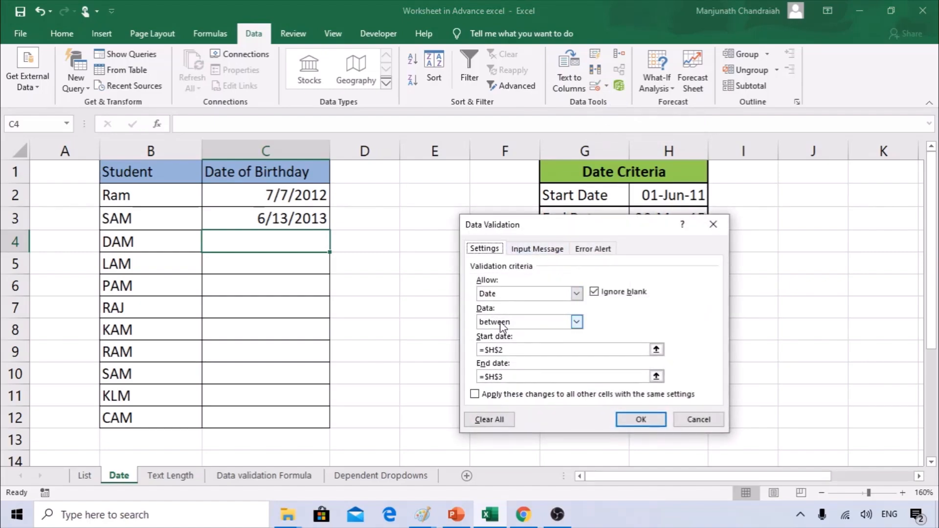
click(570, 326)
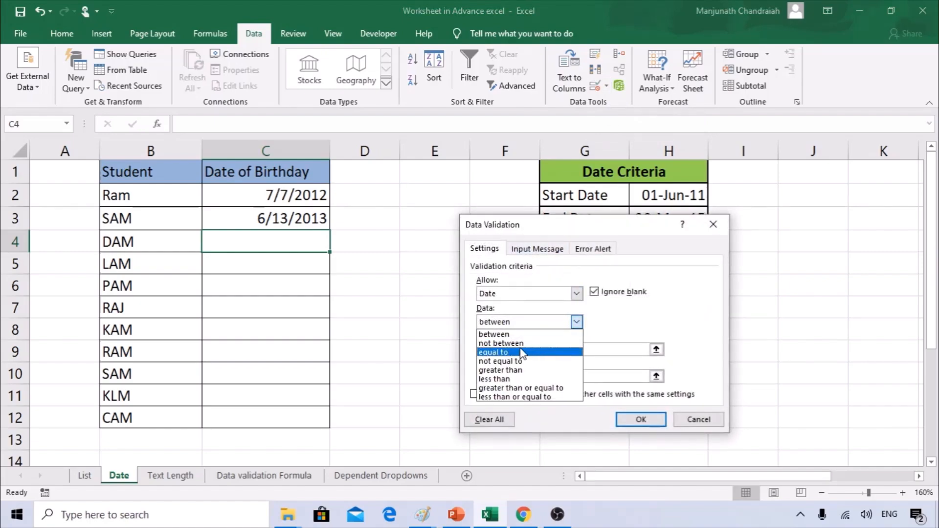
click(494, 335)
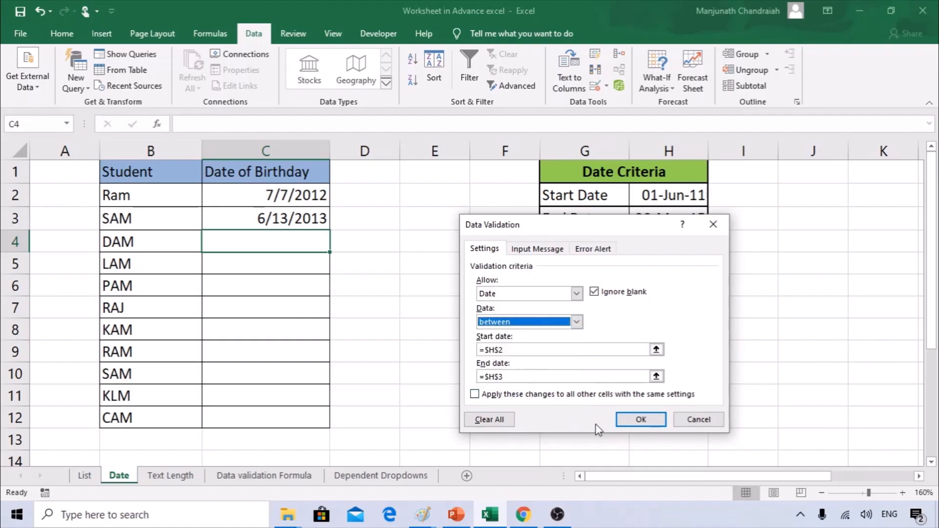
click(641, 419)
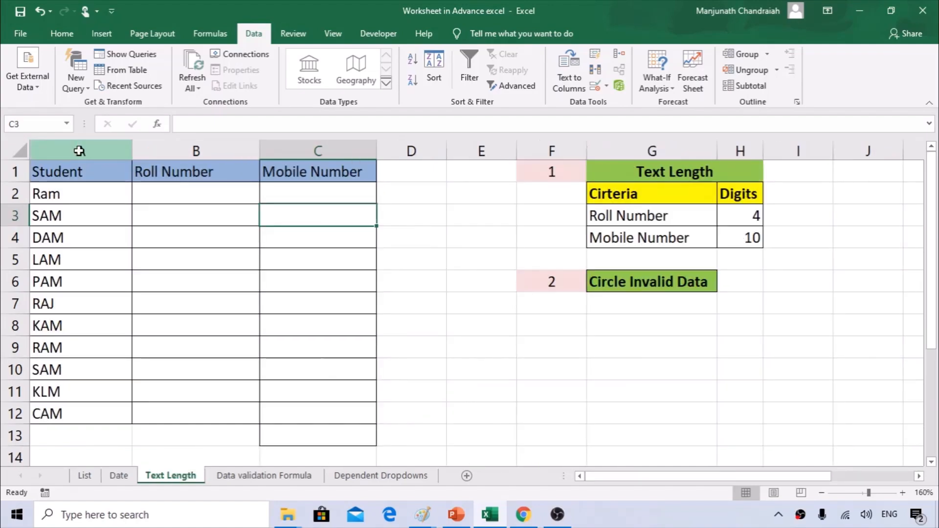
click(77, 148)
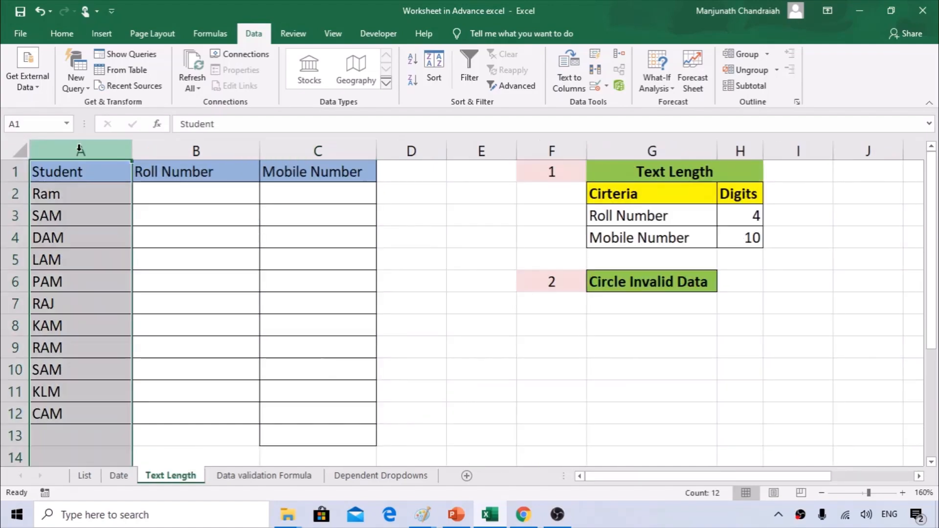
click(173, 150)
click(296, 148)
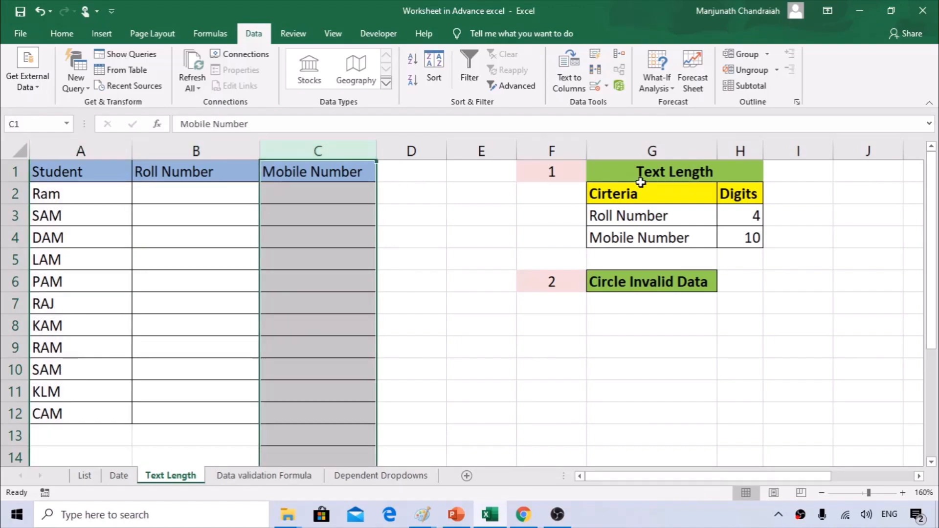
click(657, 215)
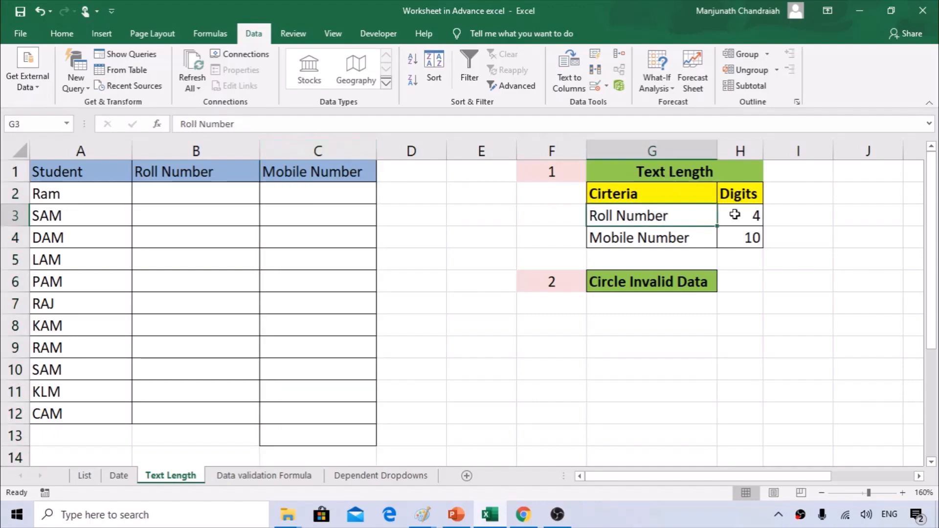
click(743, 216)
click(646, 237)
click(753, 237)
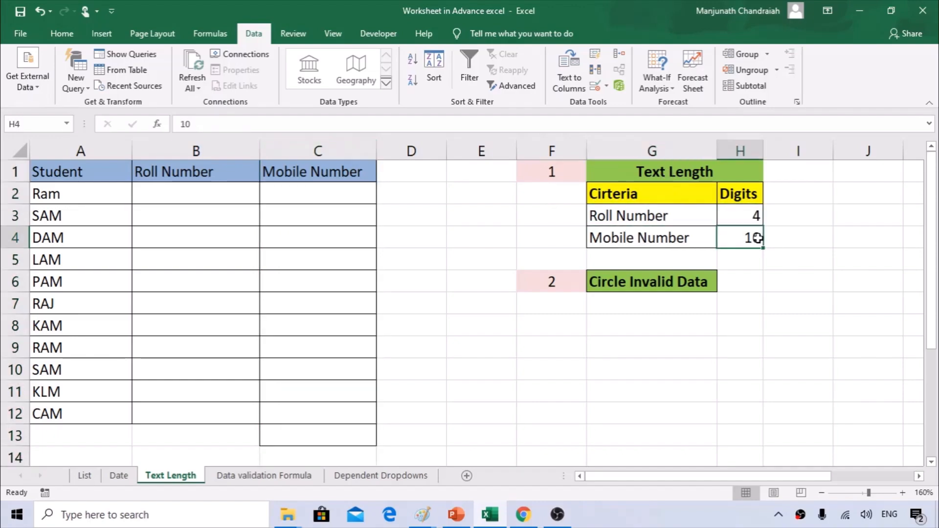
click(182, 194)
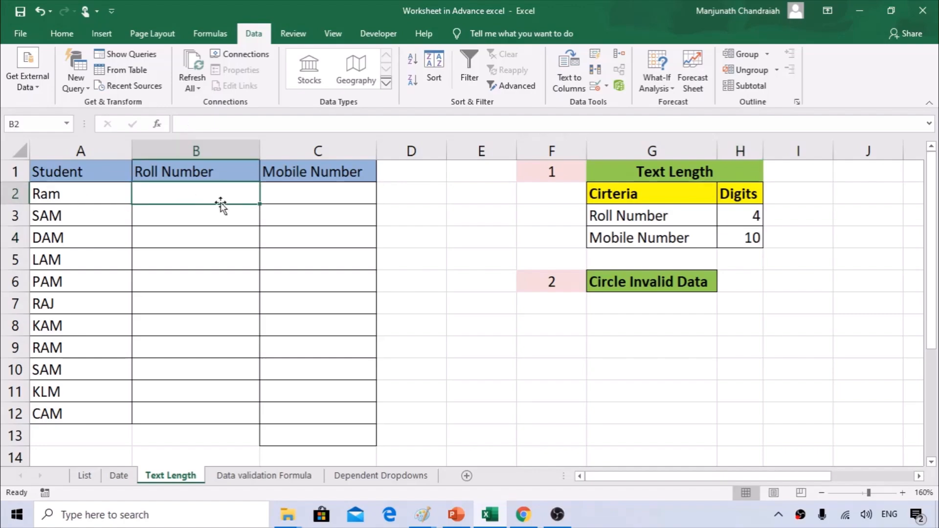
text(1234)
key(Return)
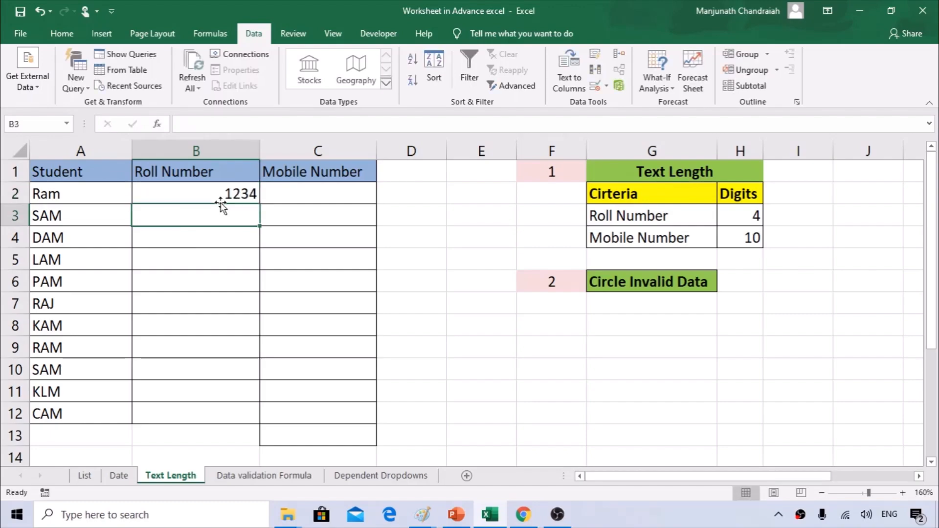
text(12354)
key(Return)
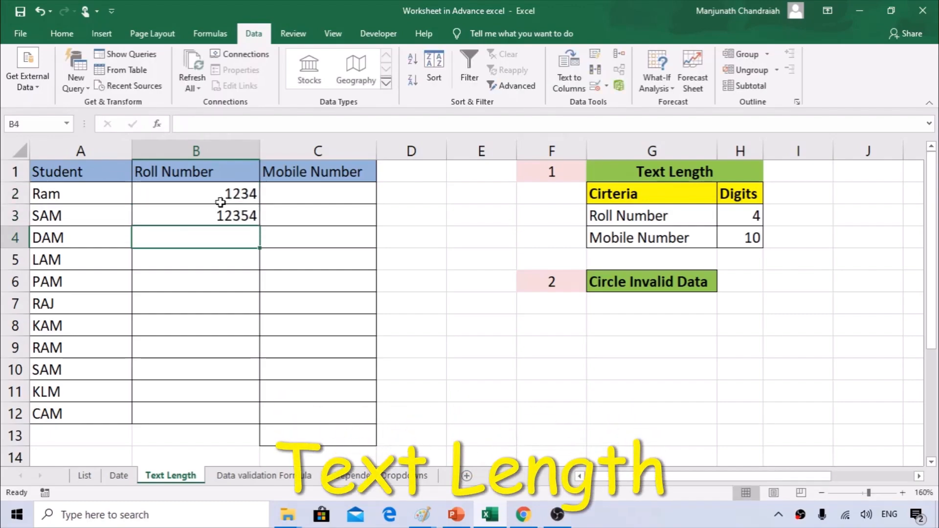
key(Up)
key(Right)
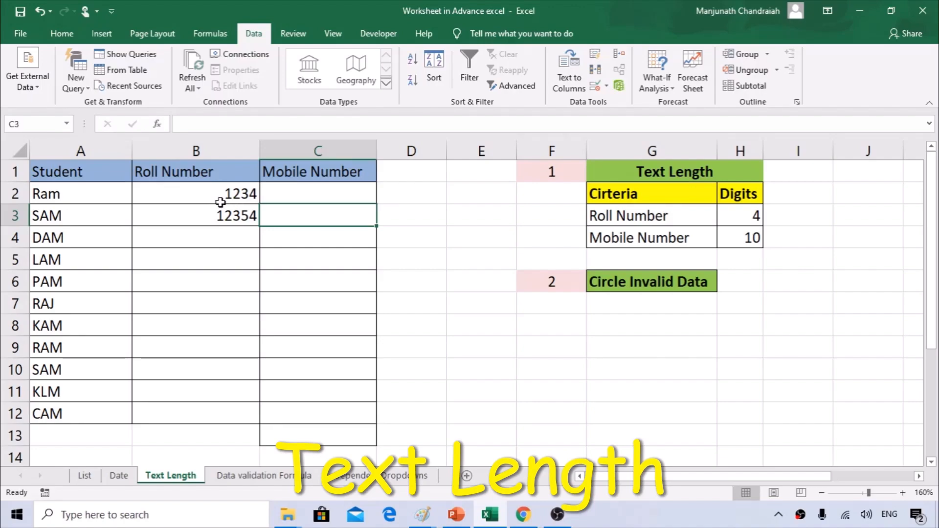
click(220, 202)
key(shift+Down)
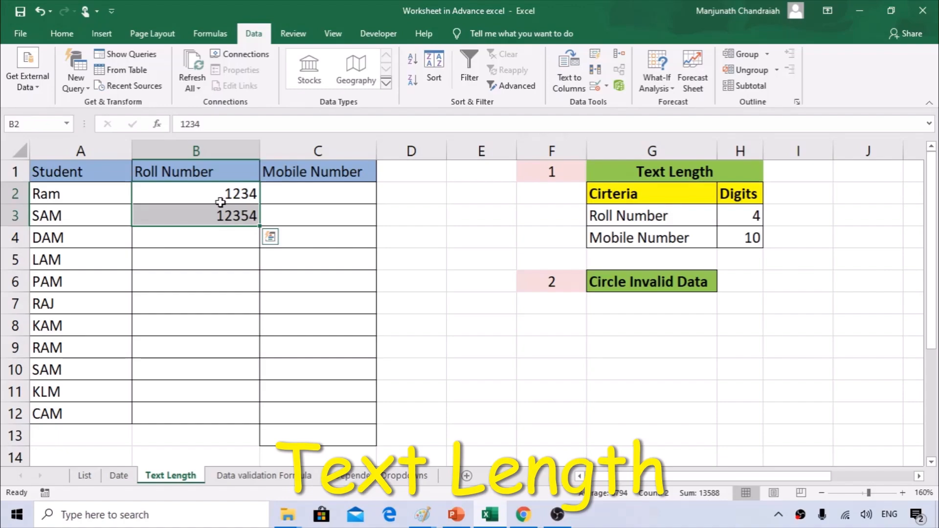
key(Delete)
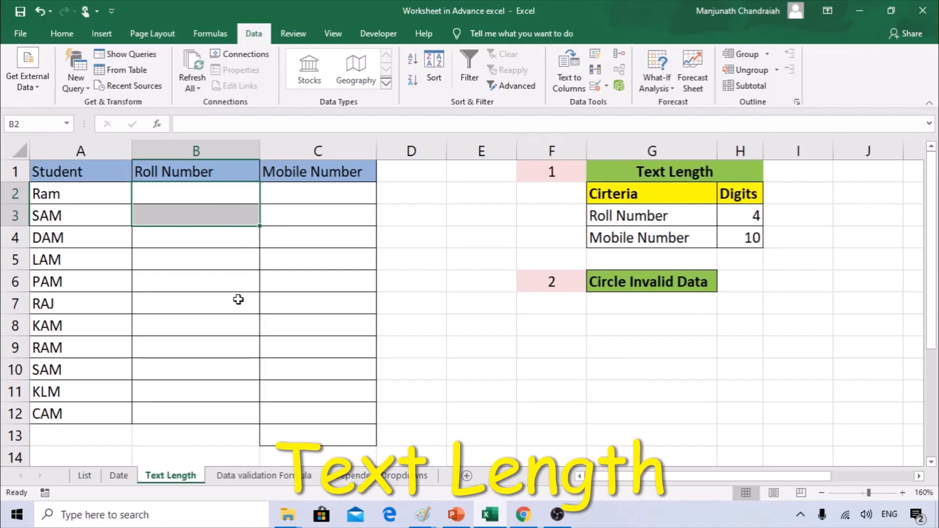
Select the Roll Number cells B2:B12 on the Text Length sheet.
click(666, 177)
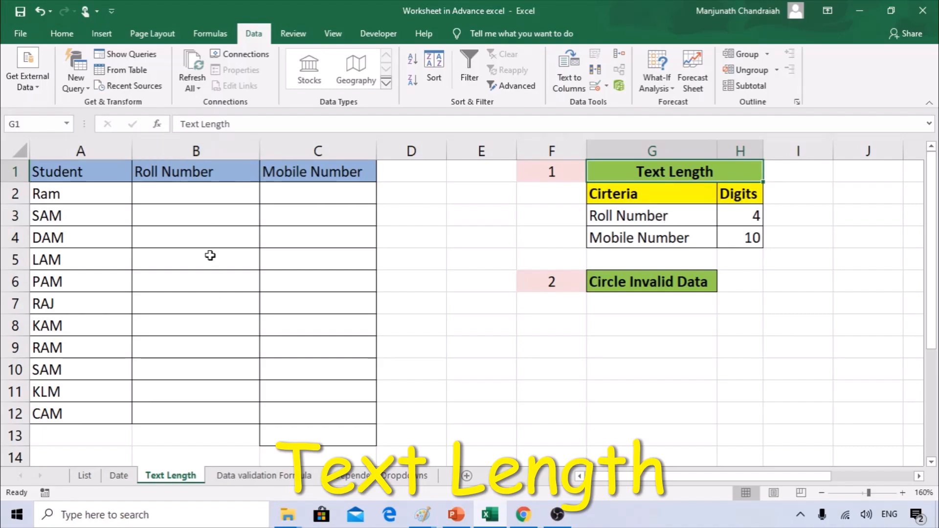
click(201, 151)
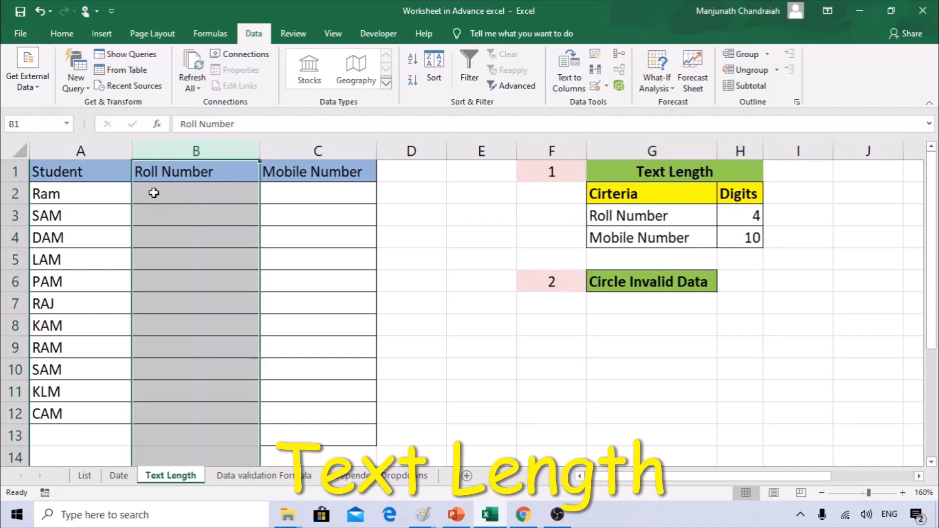
click(181, 198)
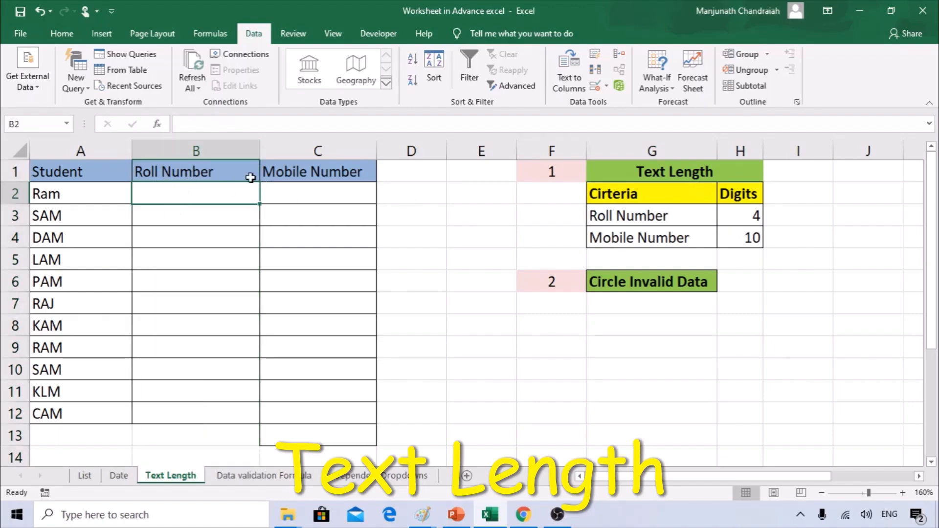
click(196, 148)
click(308, 151)
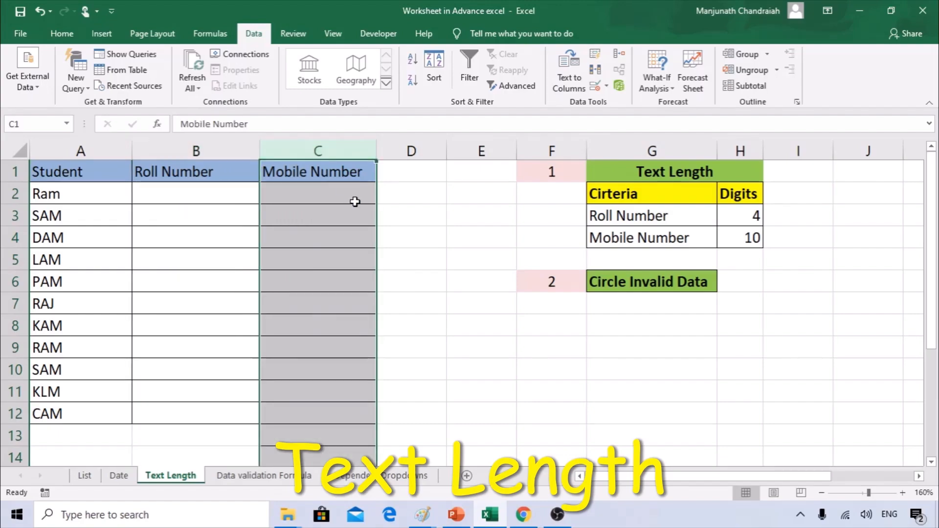
click(182, 198)
drag(183, 198, 186, 413)
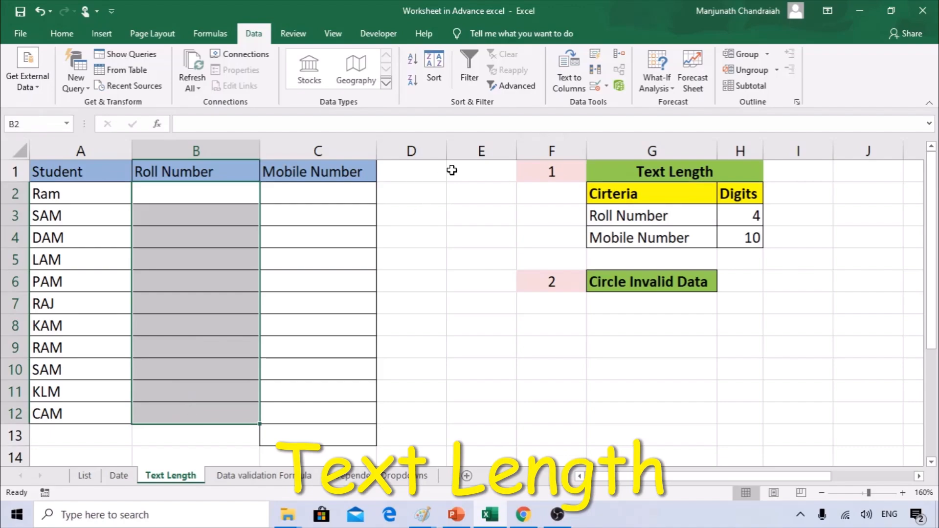
Open Data Validation for B2:B12 and allow Text length.
click(607, 86)
click(612, 101)
drag(520, 129, 474, 129)
click(382, 249)
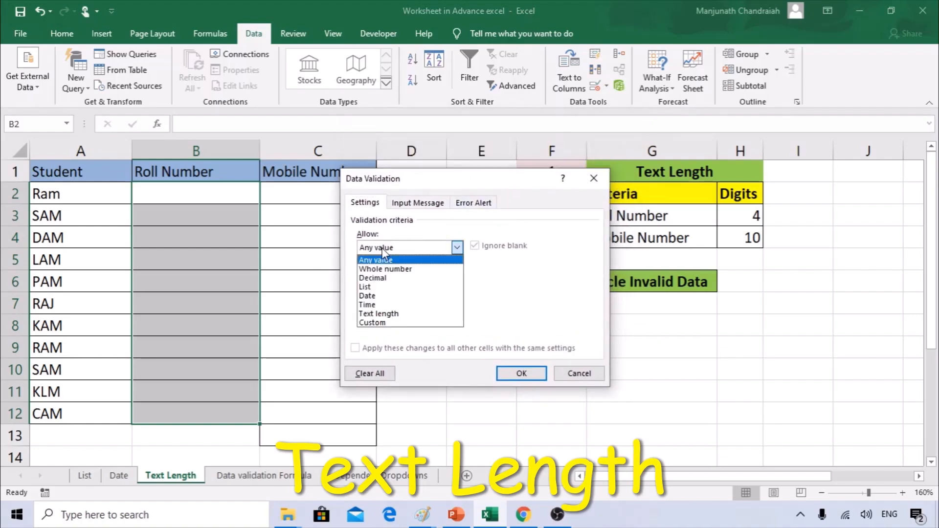
click(380, 316)
drag(446, 179, 473, 166)
Require the length to be equal to 4 and apply the rule.
click(426, 263)
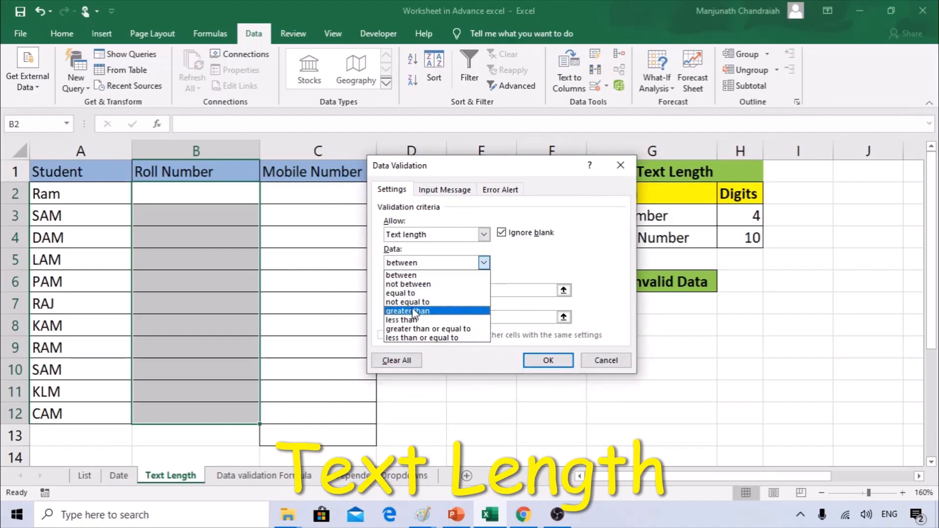
click(494, 166)
drag(522, 175, 451, 171)
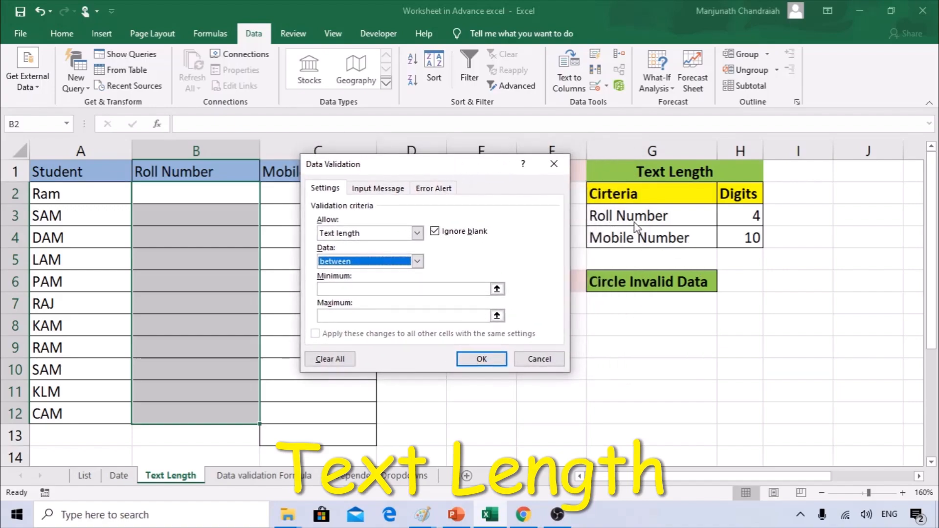
click(368, 261)
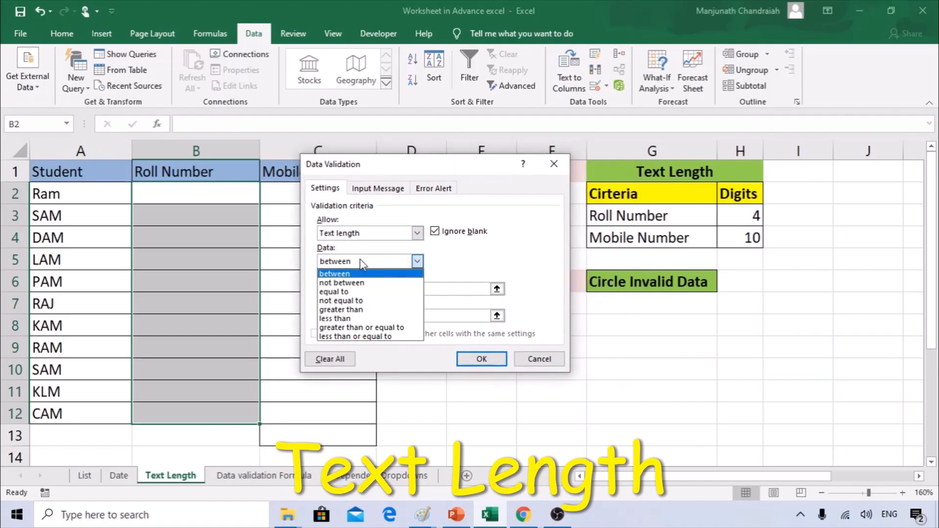
click(349, 290)
click(344, 289)
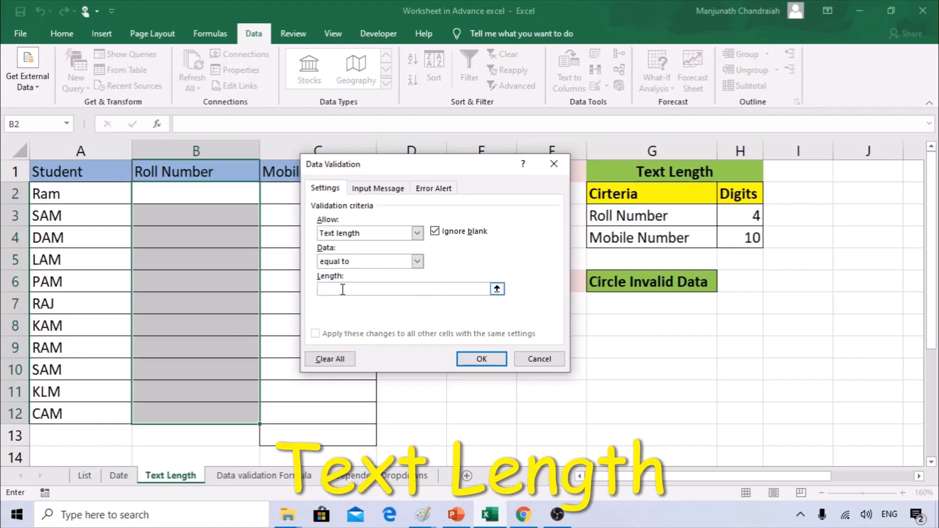
drag(436, 167, 480, 194)
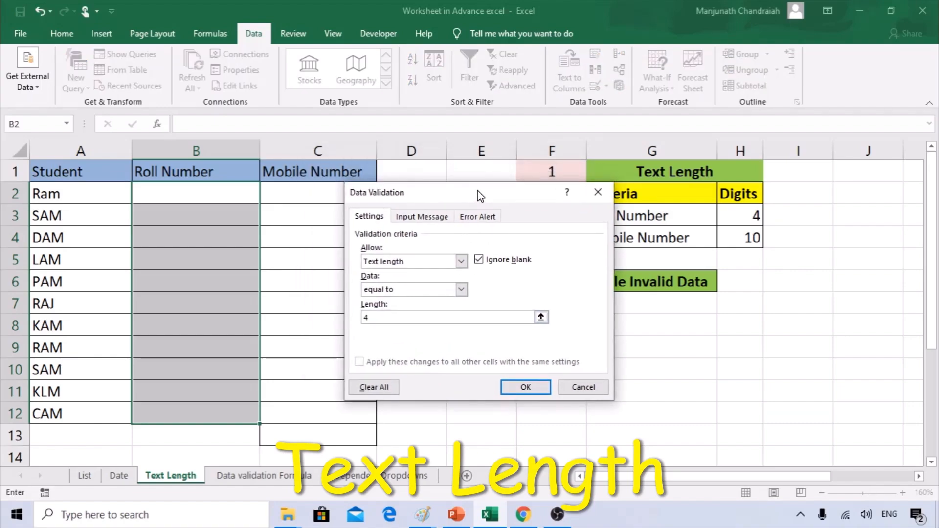
click(512, 388)
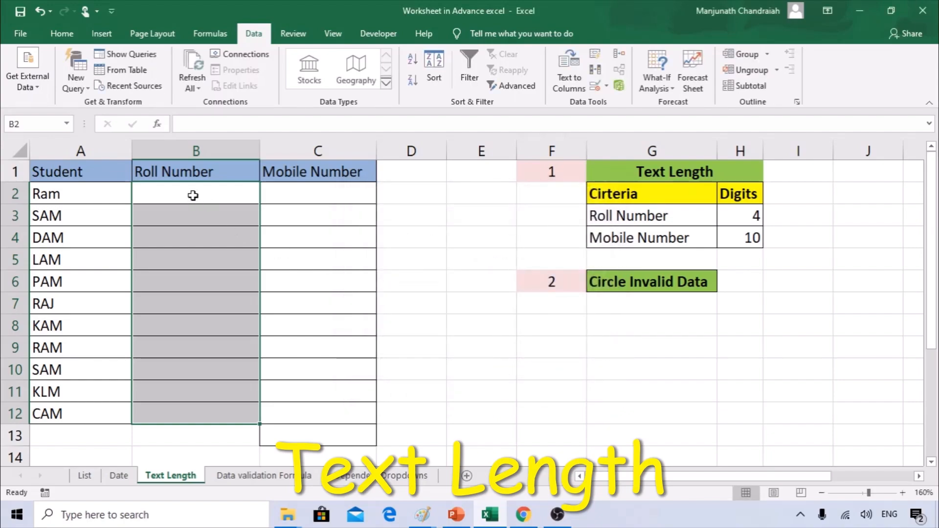
Enter roll number 1251 for Ram in B2.
click(215, 197)
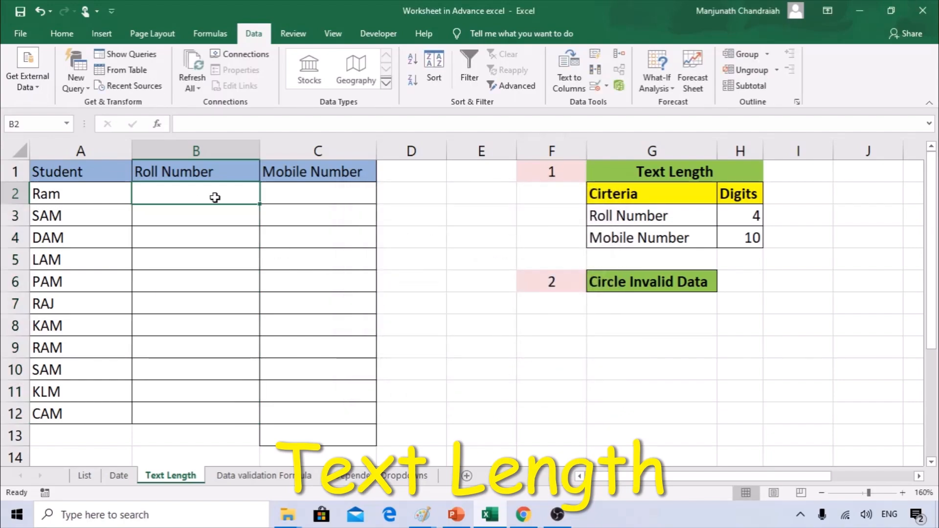
text(1251)
key(Return)
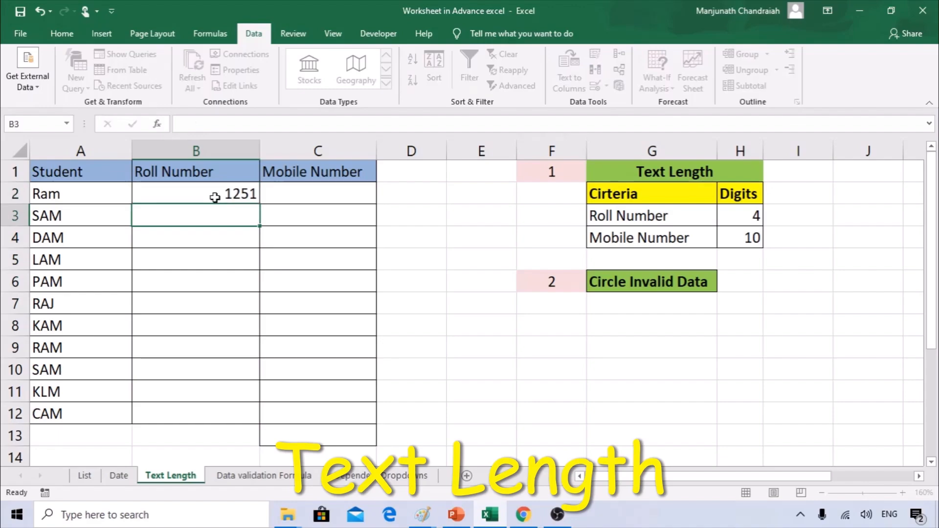
Confirm 121 and 12515 are rejected in B3, then reselect B2:B12.
text(121)
key(Return)
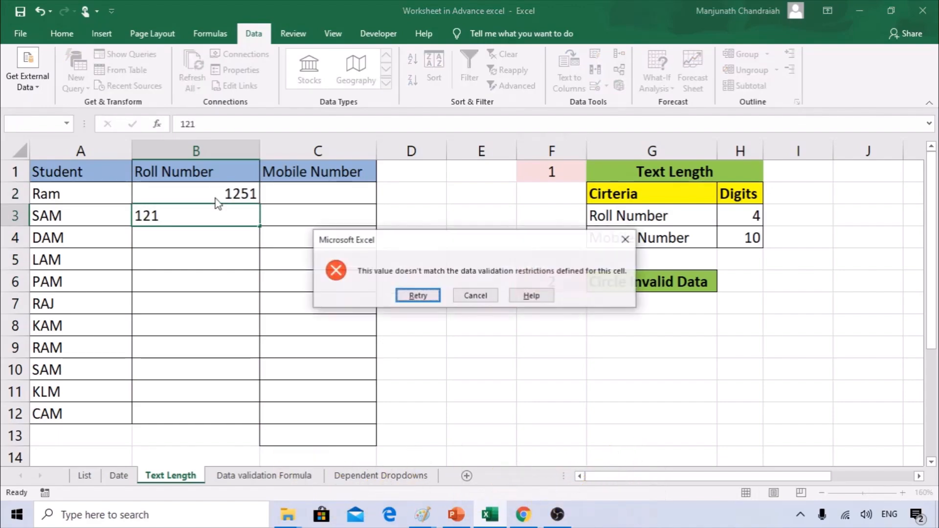
key(Return)
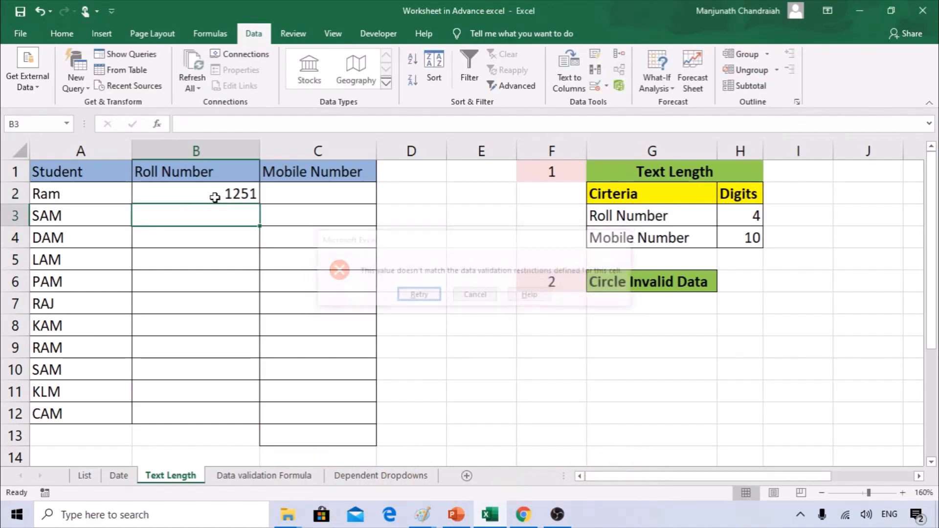
text(12515)
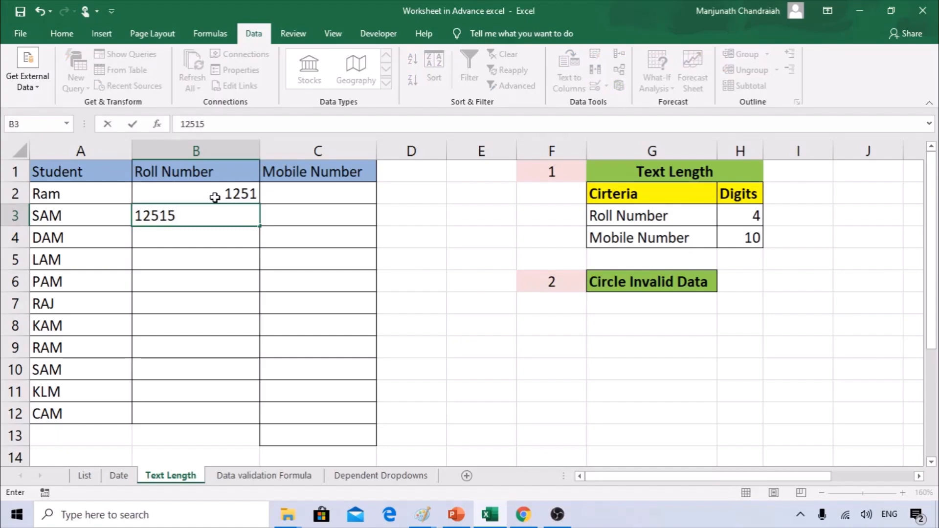
key(Return)
key(Escape)
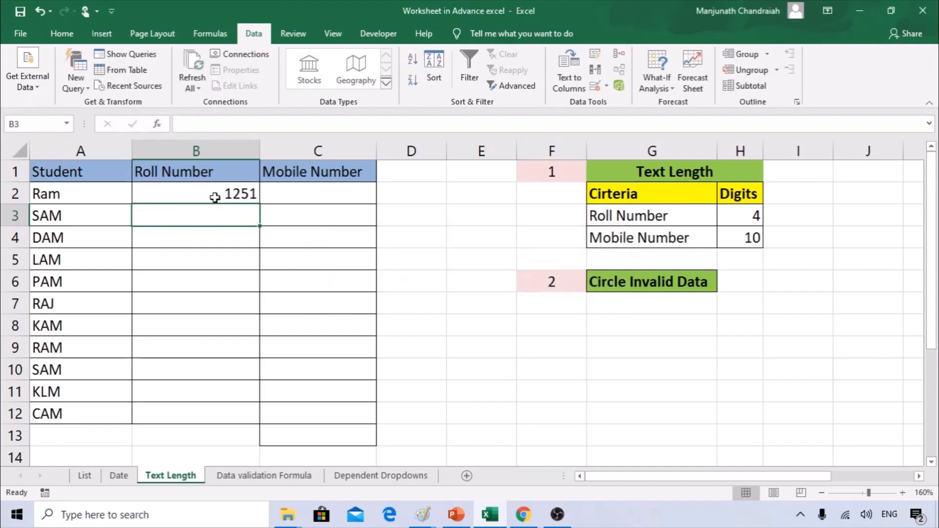
drag(218, 194, 199, 417)
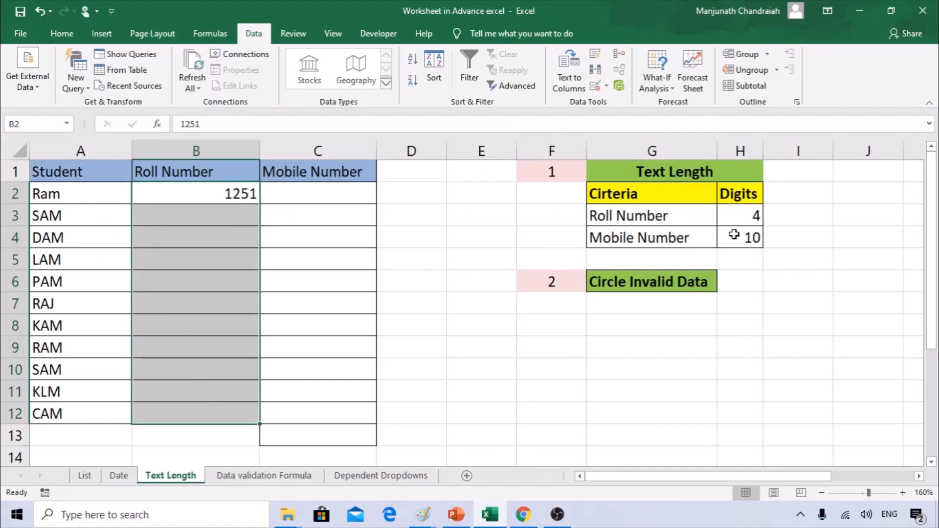
Give C2:C12 a Text length rule equal to 10 characters.
drag(329, 190, 324, 415)
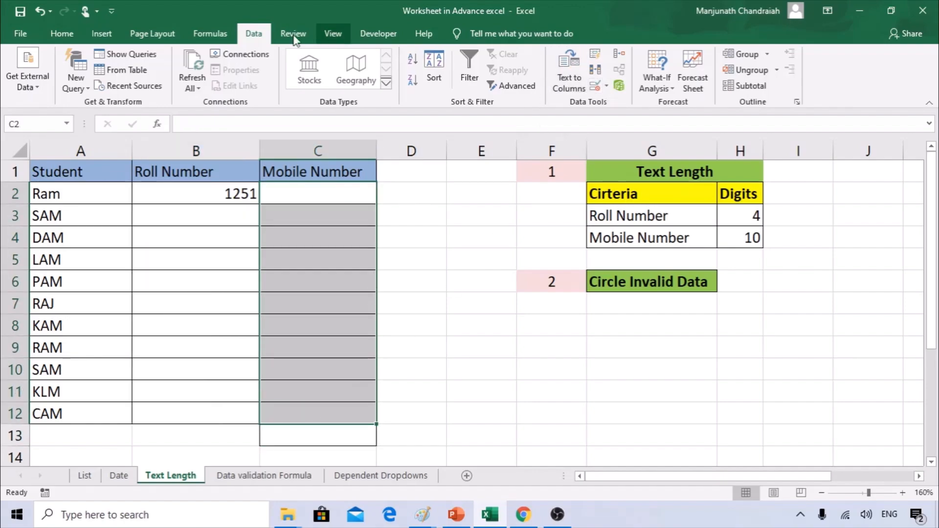
click(211, 33)
click(254, 33)
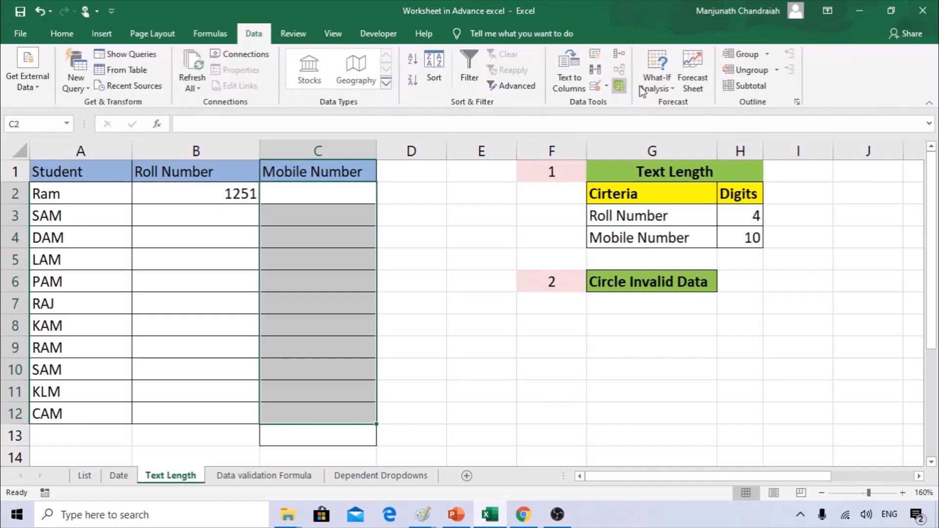
click(608, 87)
click(612, 101)
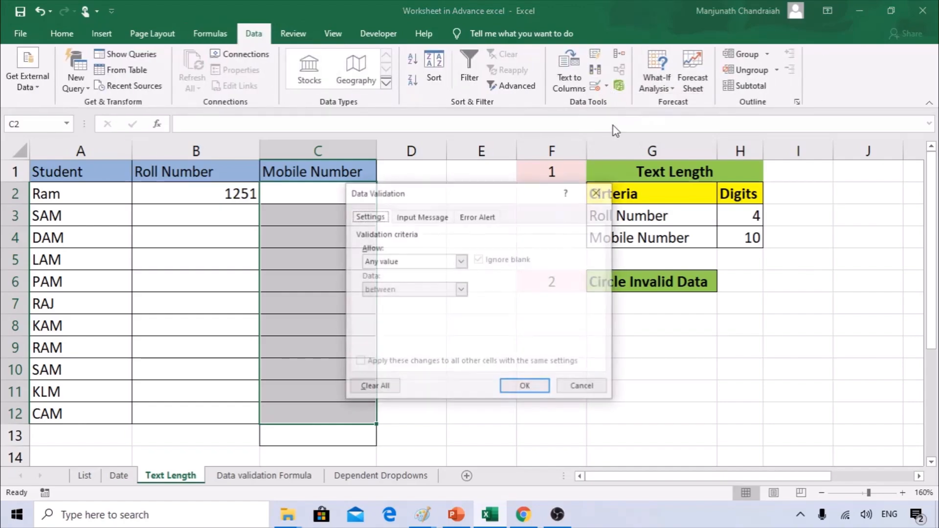
click(385, 262)
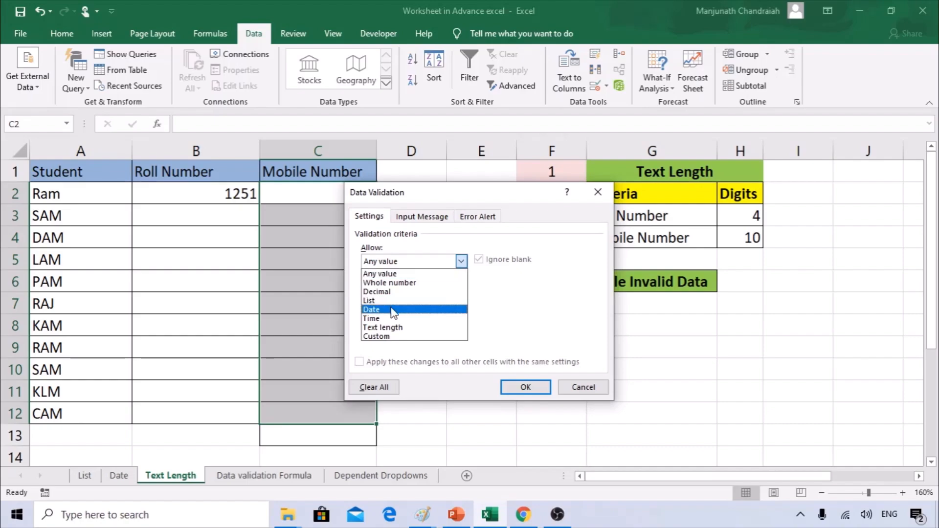
click(389, 327)
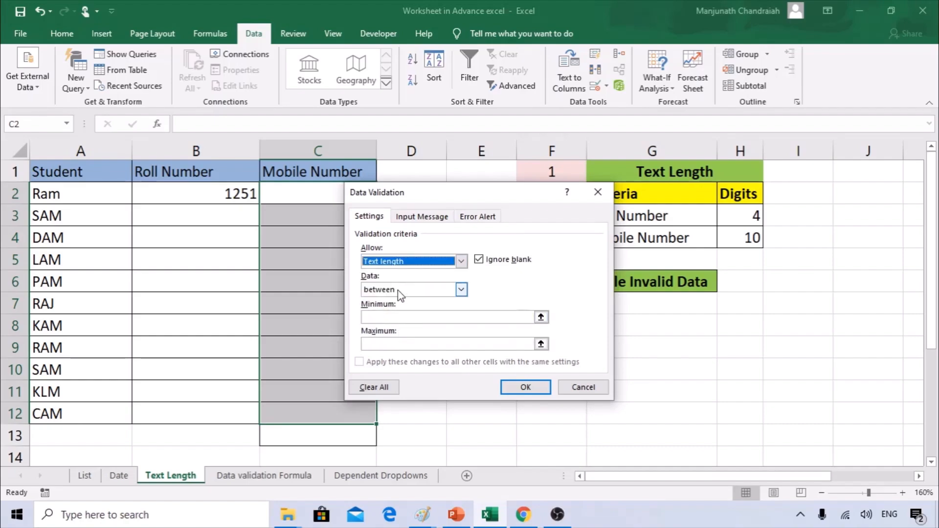
click(397, 290)
click(383, 320)
click(384, 318)
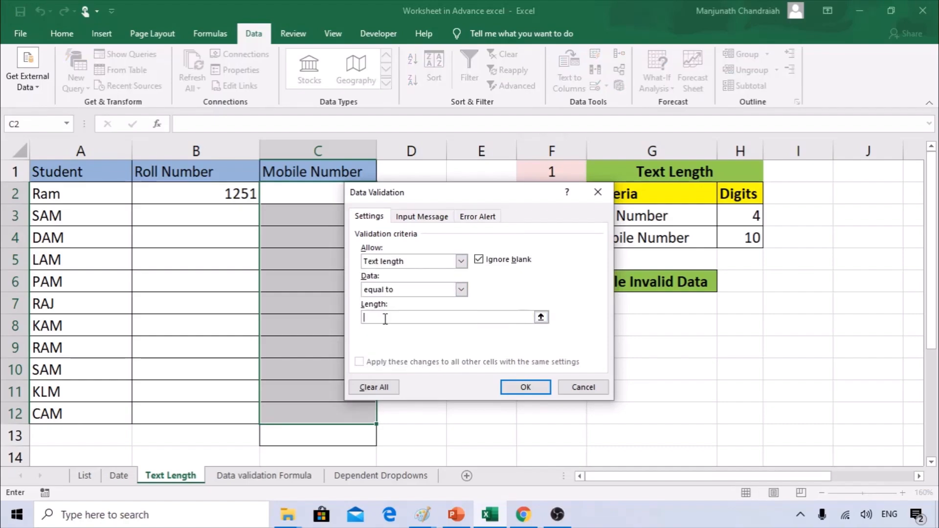
click(524, 387)
click(333, 191)
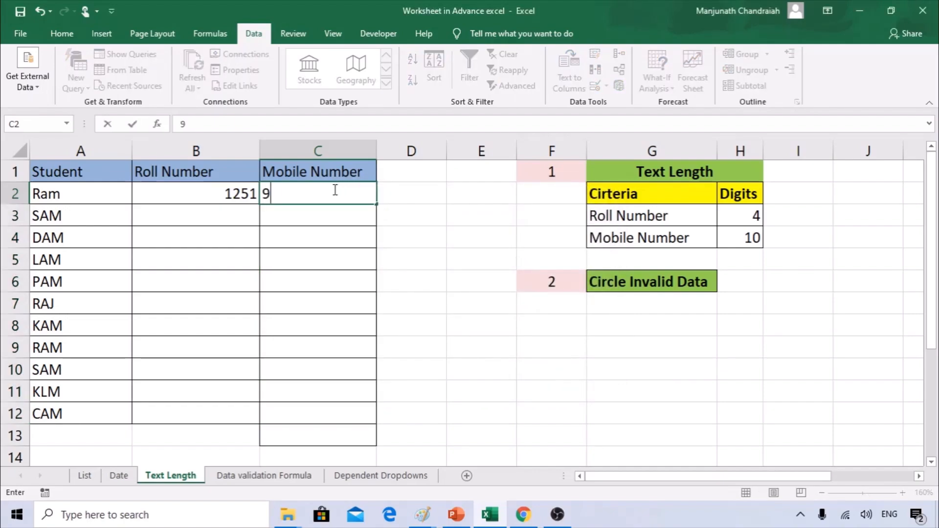
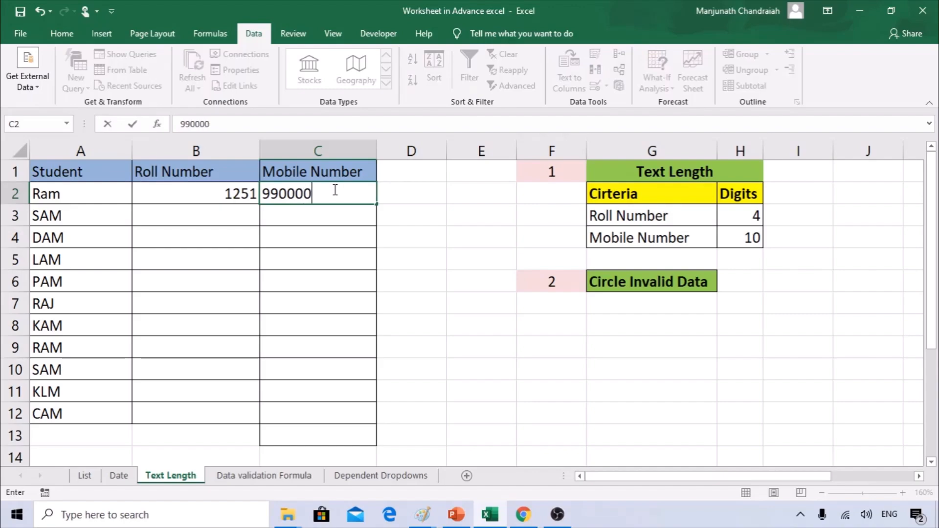
Enter a 10-digit mobile number in C2 and confirm a 9-digit edit is rejected.
key(Return)
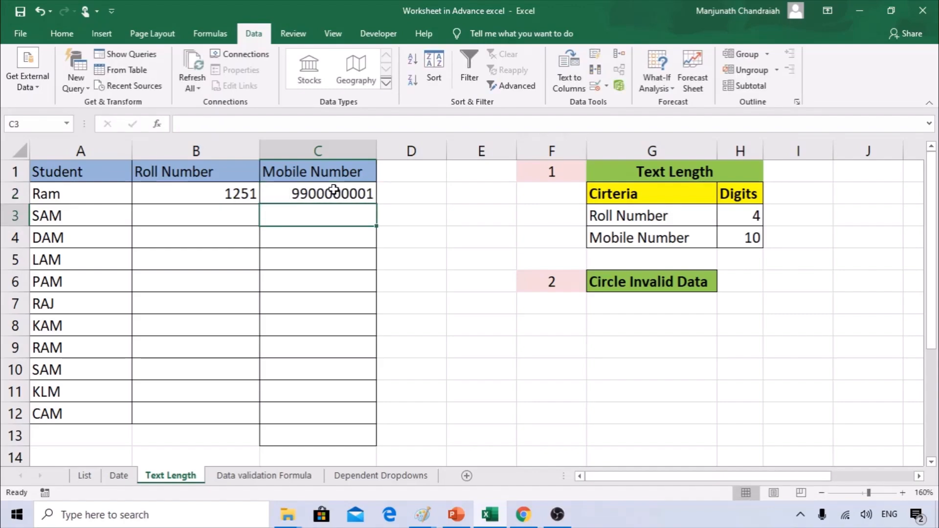
double_click(349, 194)
key(BackSpace)
key(Return)
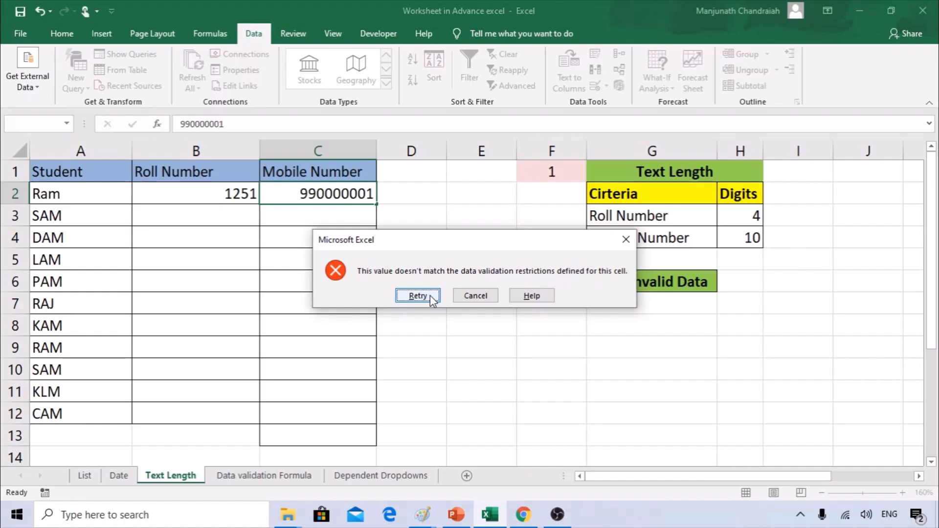
key(Escape)
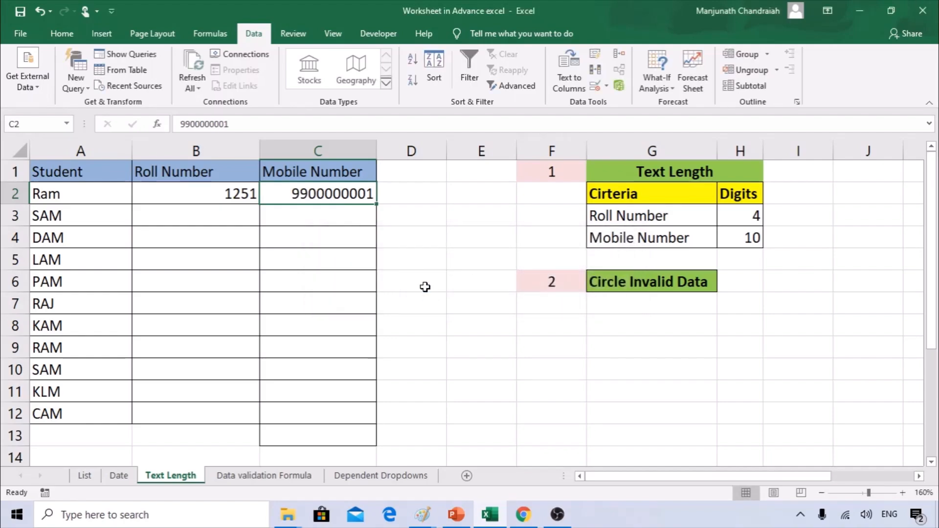
Fill C3 with the mobile number copied down, changing its last digit to 2.
click(345, 213)
key(ctrl+d)
double_click(362, 216)
key(BackSpace)
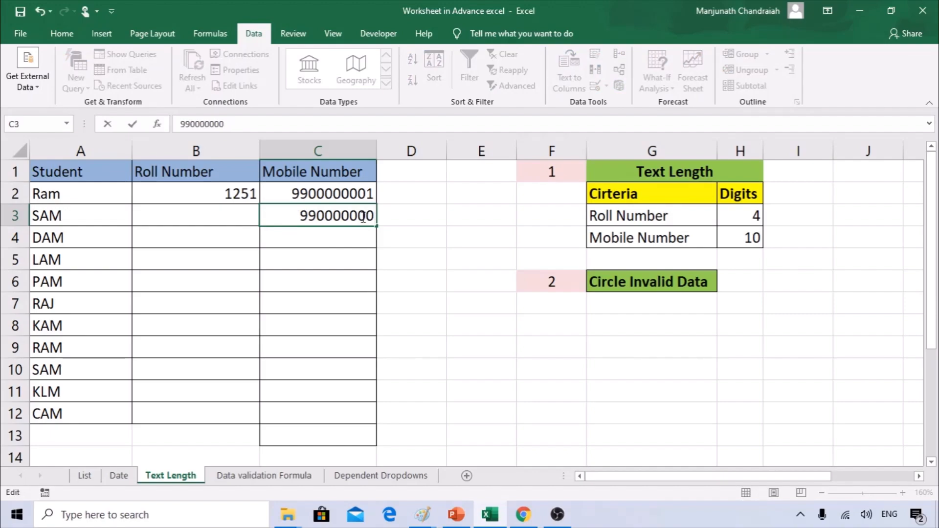
text(2)
key(Return)
Enter roll number 1233 in B3.
click(242, 222)
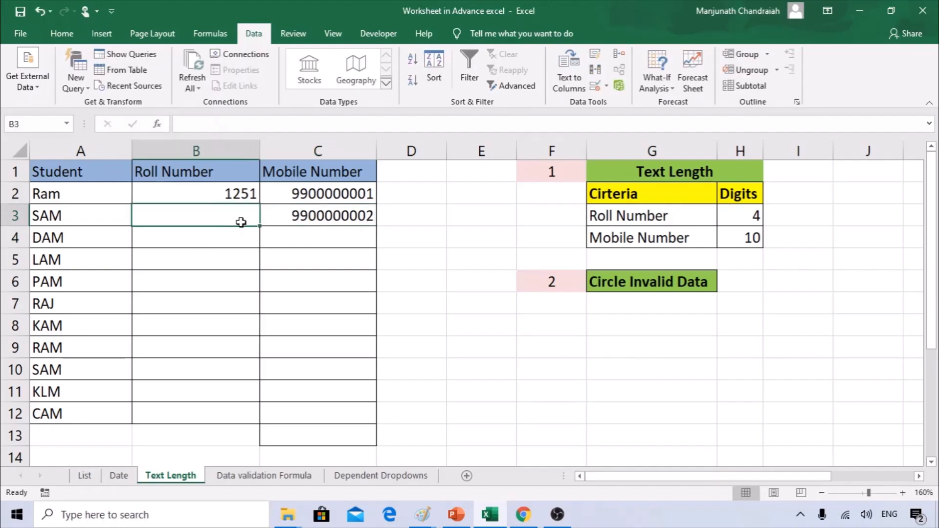
text(1251=====)
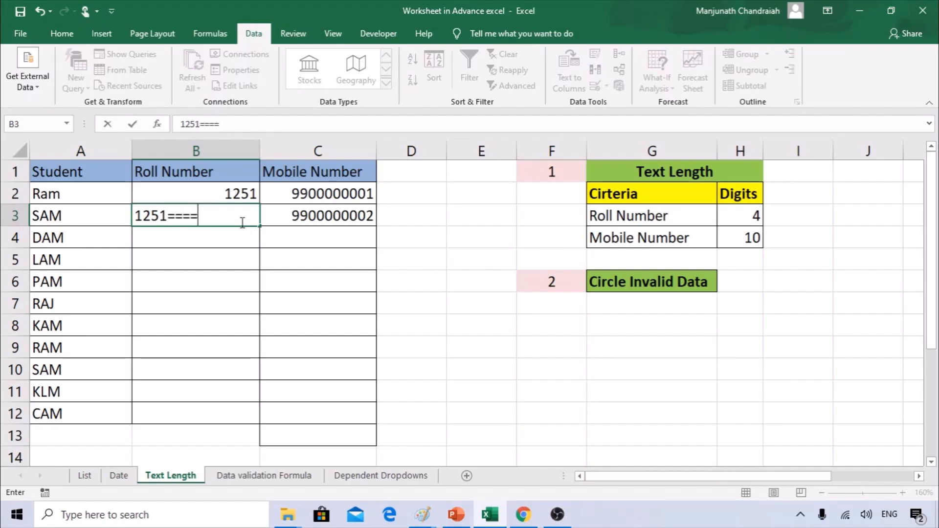
key(Escape)
text(1233)
key(Return)
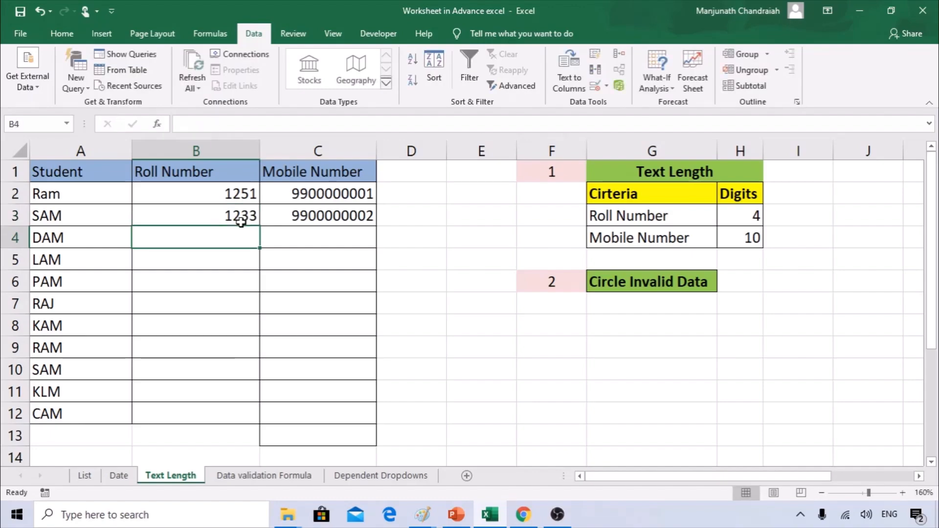
Confirm roll number 12 is rejected in B4, then select B2:C12.
text(12)
key(Return)
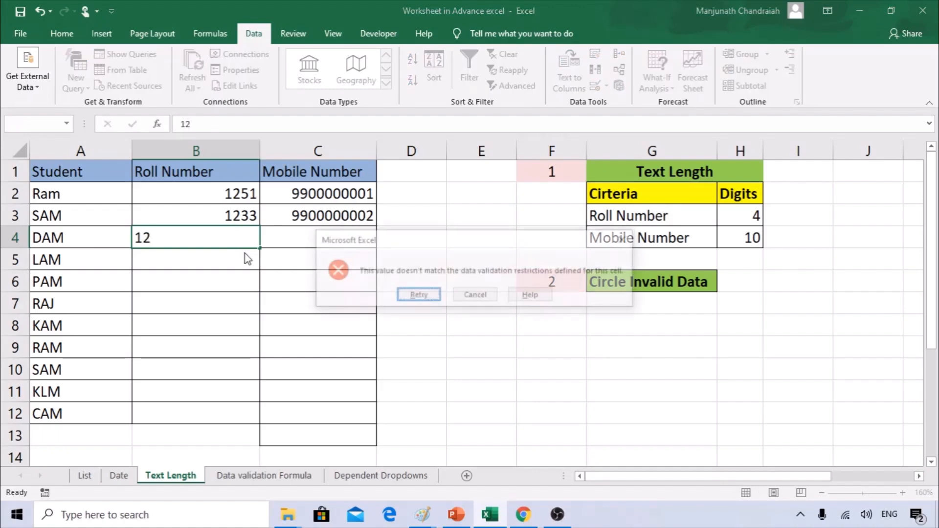
key(Escape)
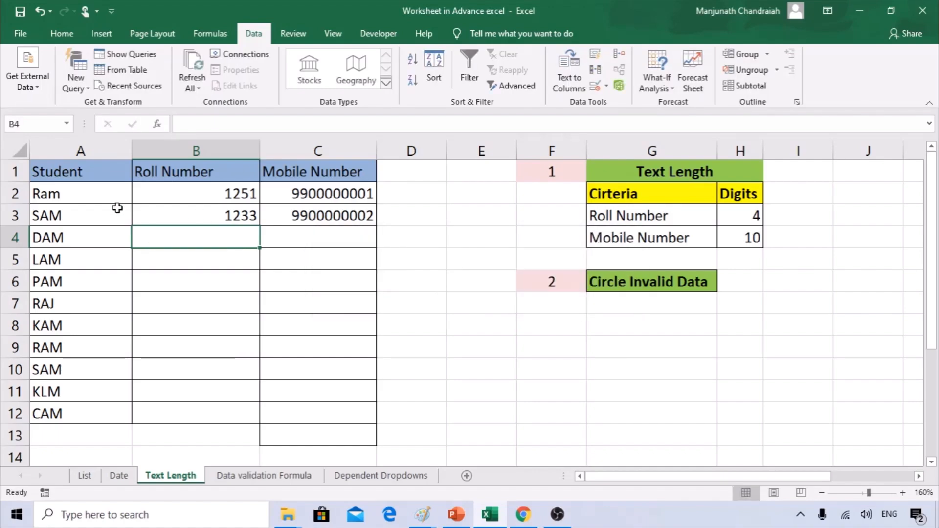
drag(182, 197, 318, 413)
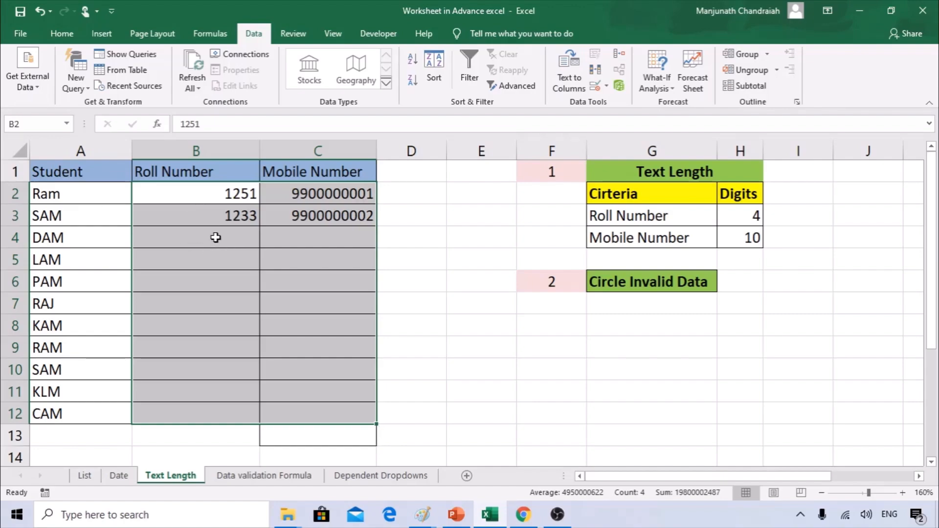
drag(196, 194, 205, 414)
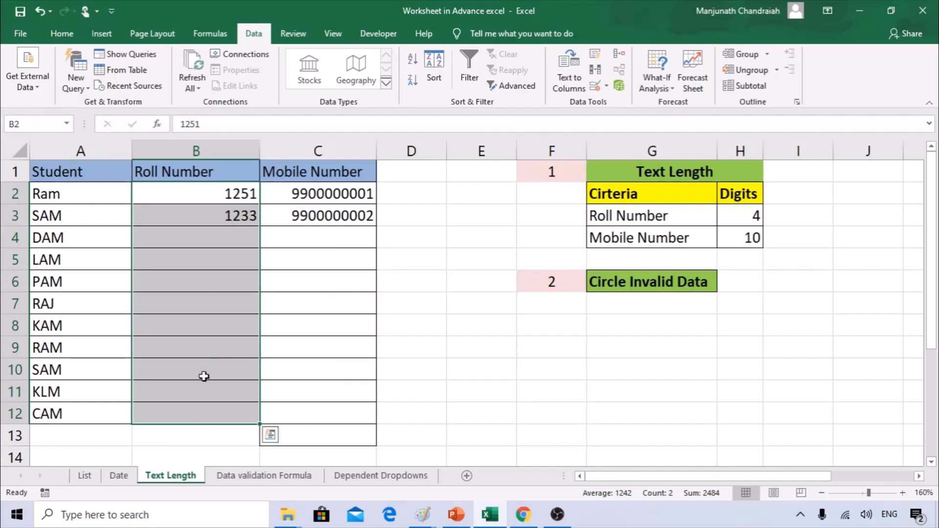
click(228, 240)
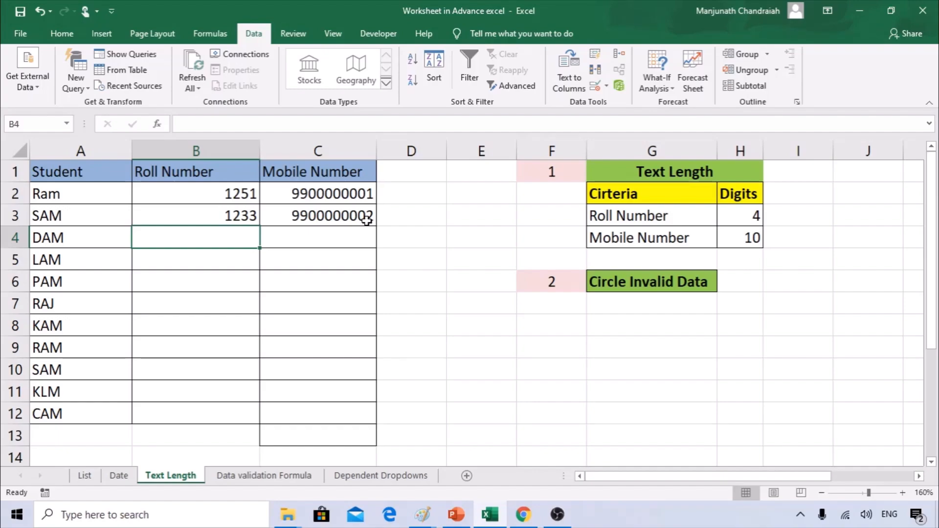
Enter 12351 in spare cell E3 and copy it.
click(496, 218)
text(123)
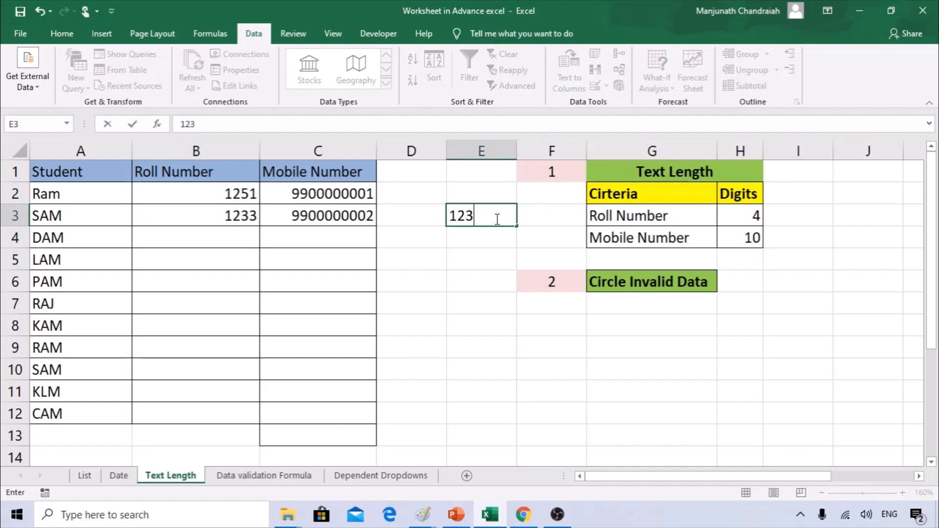
text(51)
key(Return)
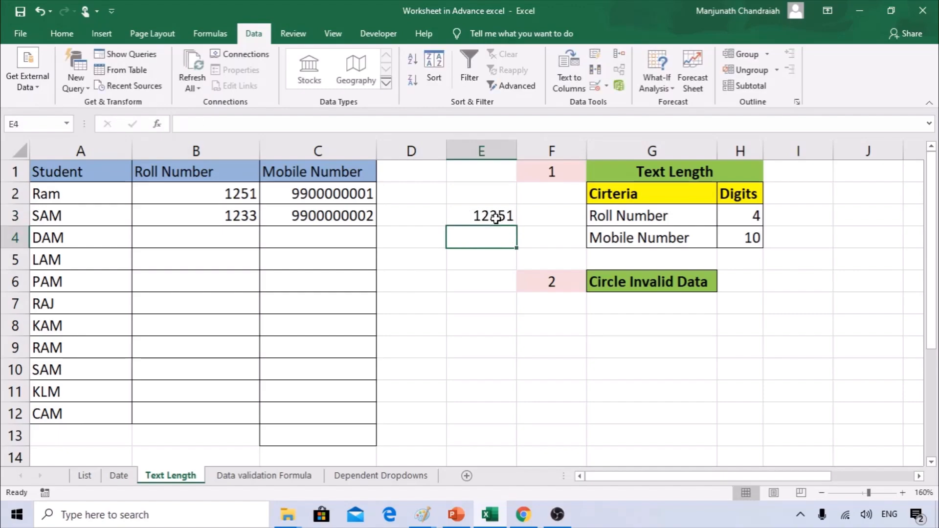
click(496, 219)
key(ctrl+c)
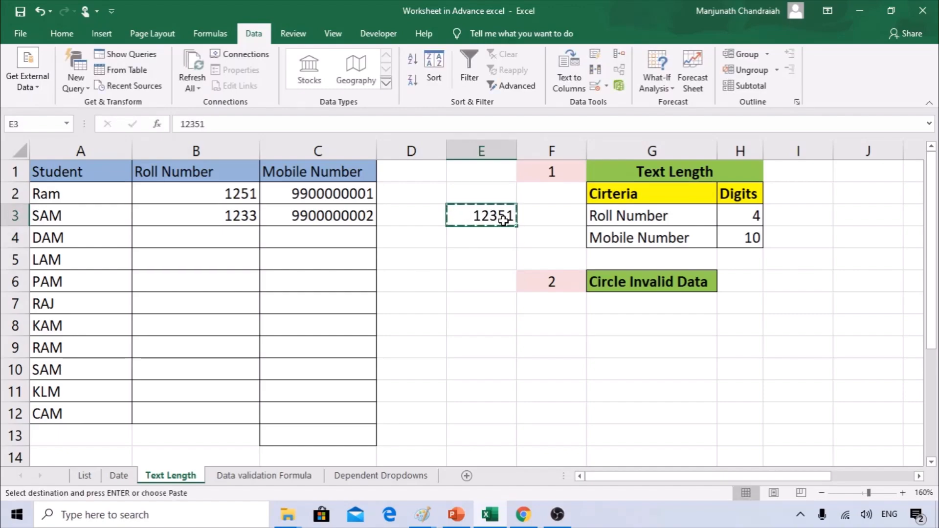
Paste 12351 into B4, bypassing the 4-character rule, and clear the copy marquee.
click(231, 235)
key(ctrl+v)
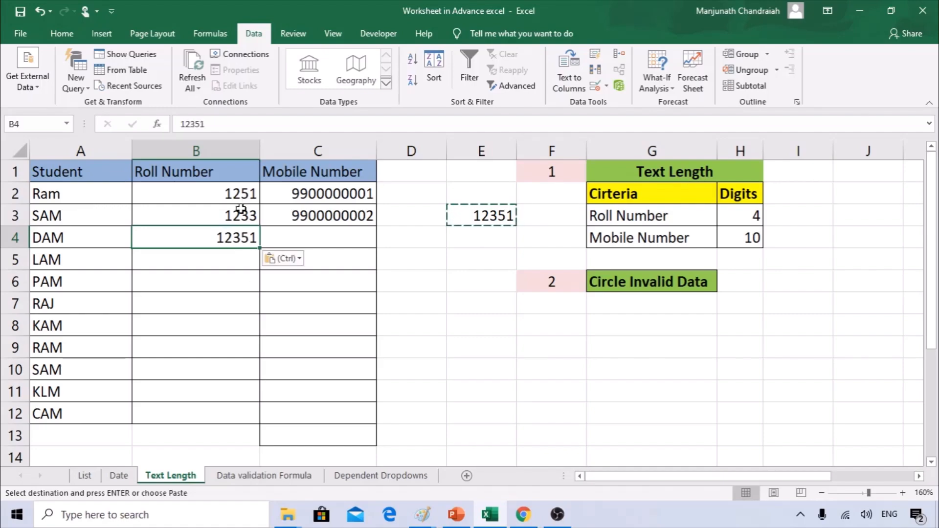
drag(240, 190, 240, 420)
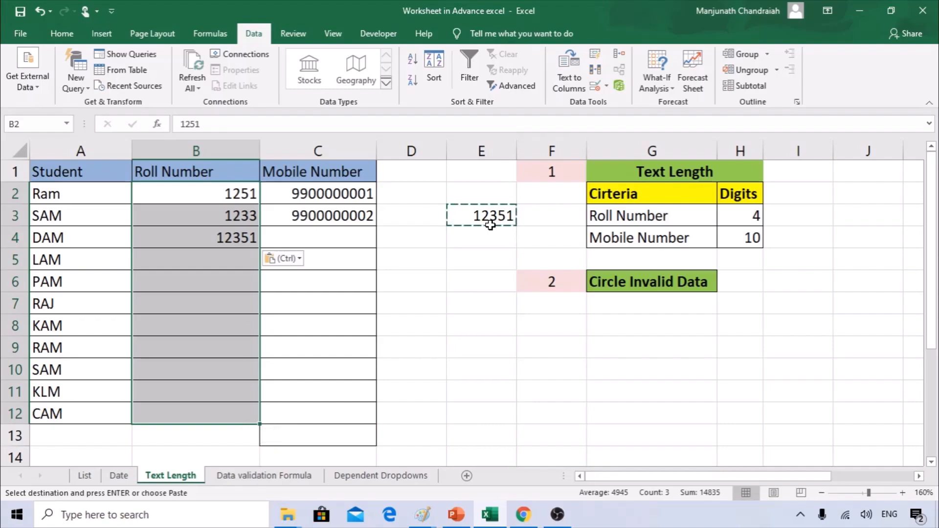
click(217, 239)
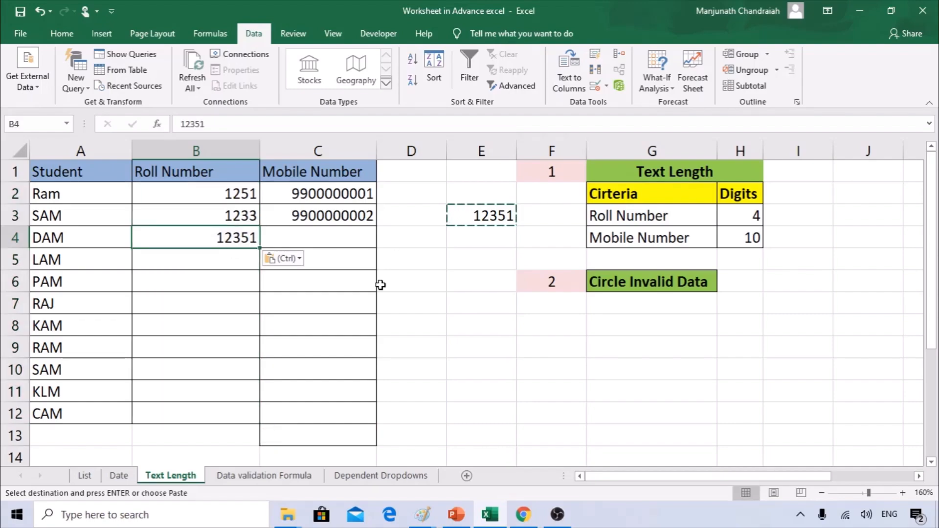
key(Escape)
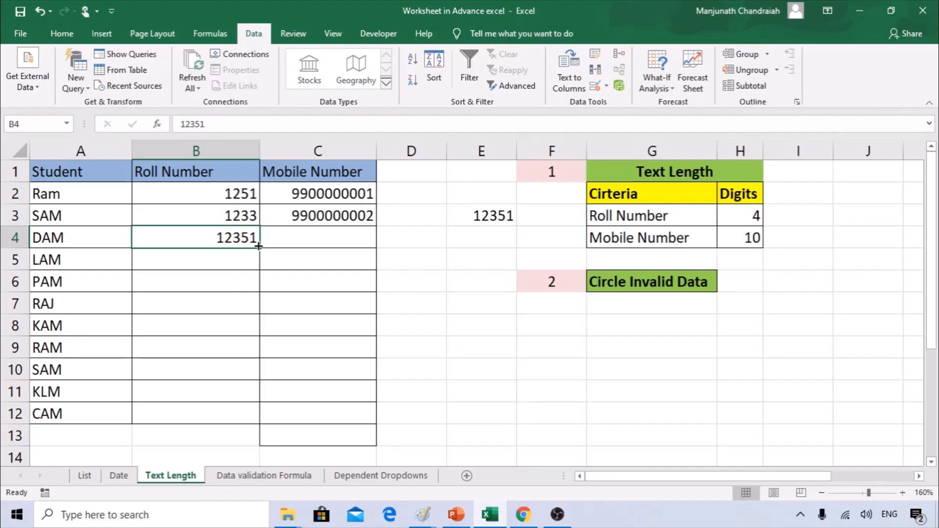
Select the roll numbers B2:B12 and try Circle Invalid Data on them.
drag(233, 194, 206, 415)
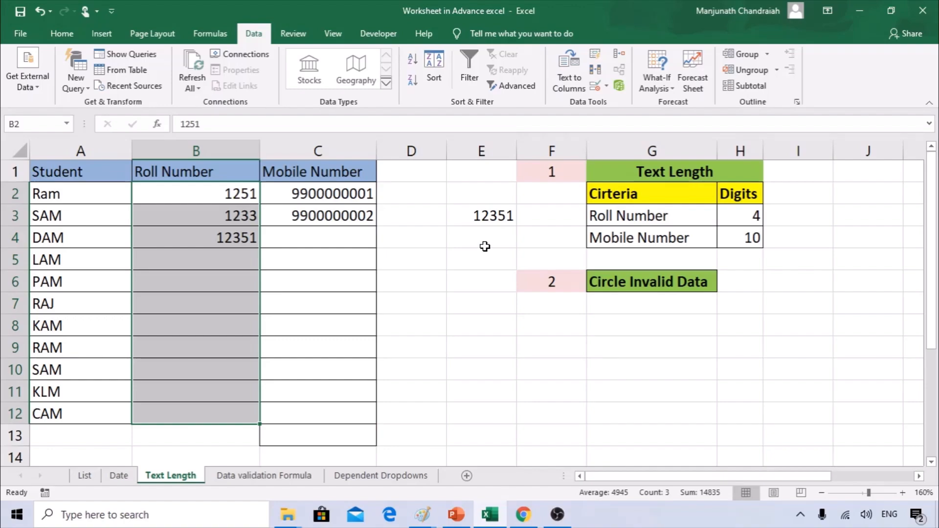
click(226, 150)
drag(204, 187, 210, 413)
click(607, 89)
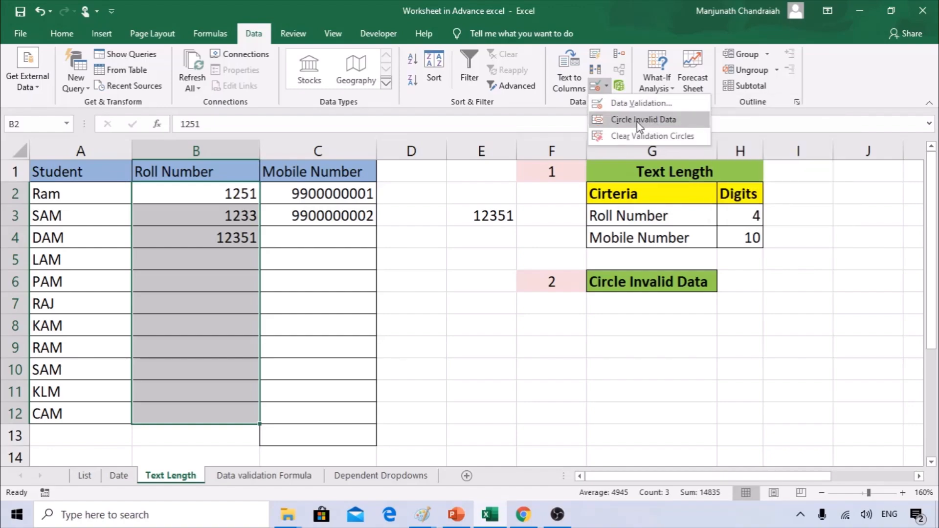
click(638, 120)
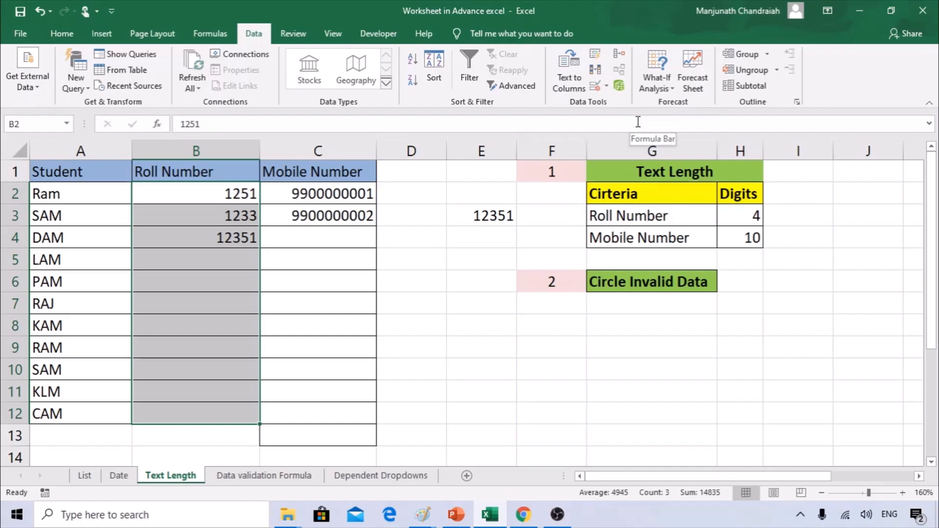
click(607, 89)
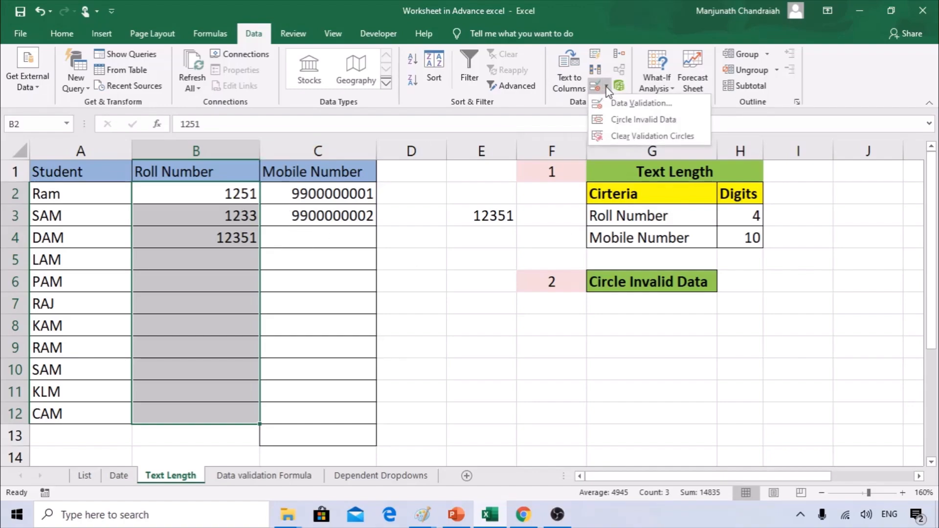
click(634, 122)
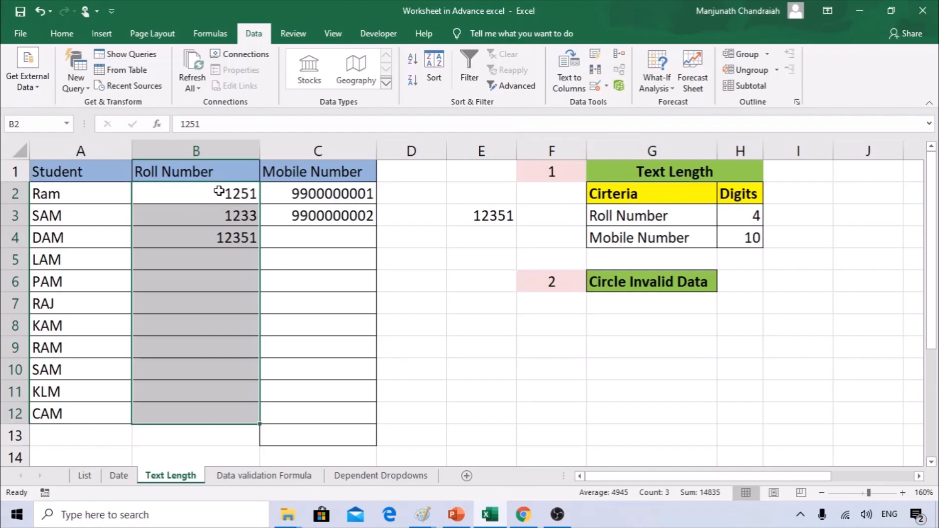
Extend the 4-digit text length validation rule to all of B2:B12.
click(226, 236)
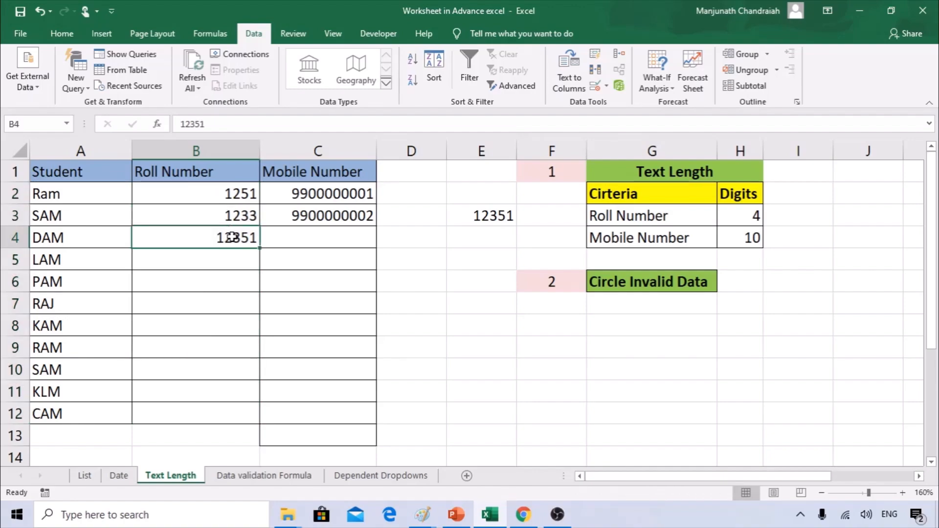
drag(247, 186, 243, 413)
click(605, 88)
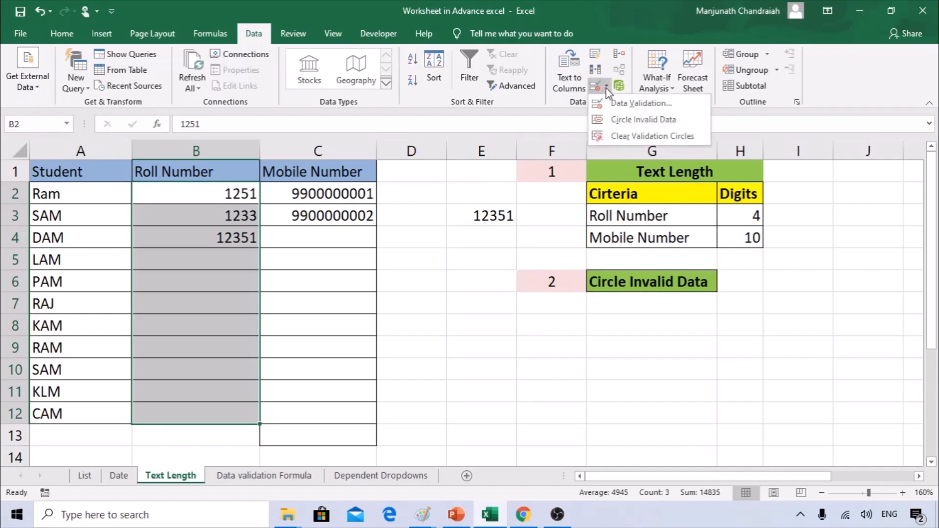
click(611, 101)
click(417, 295)
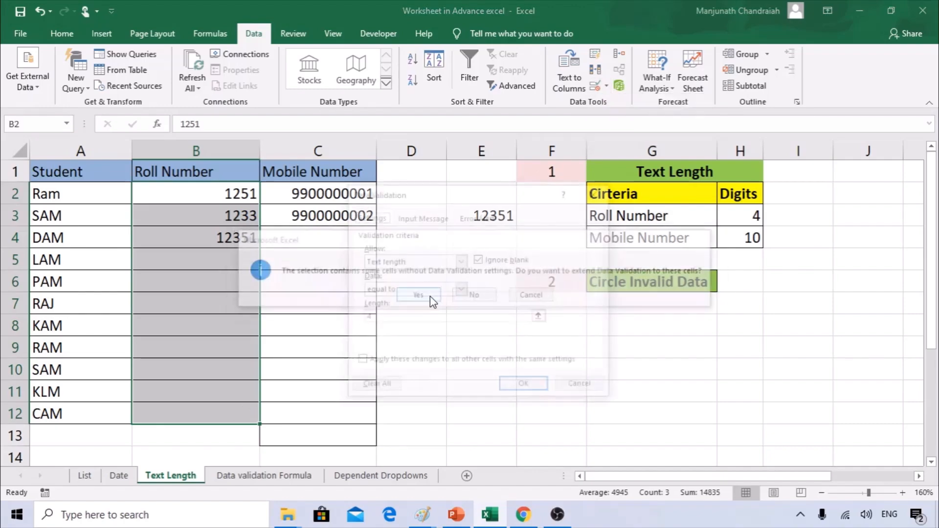
click(525, 386)
Confirm the 4-digit rule and circle invalid entries so 12351 in B4 is marked red.
click(607, 87)
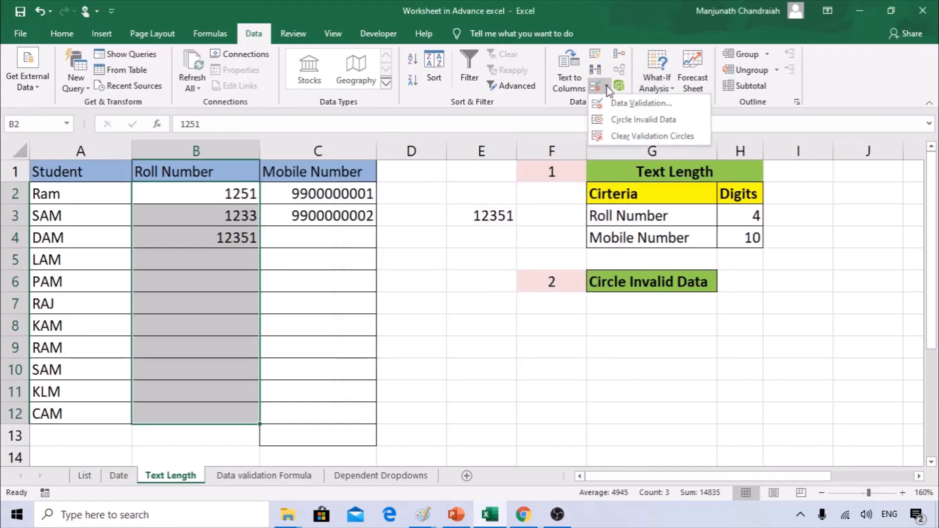
click(628, 121)
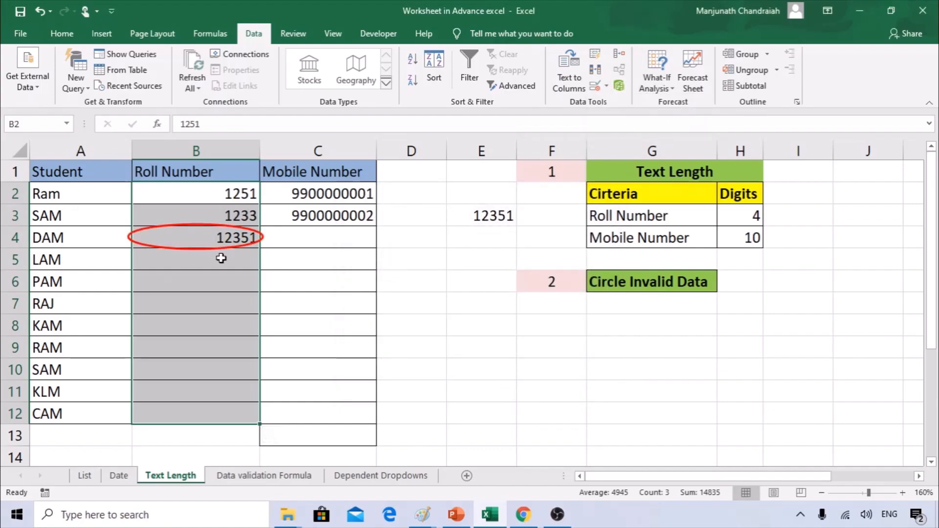
click(595, 86)
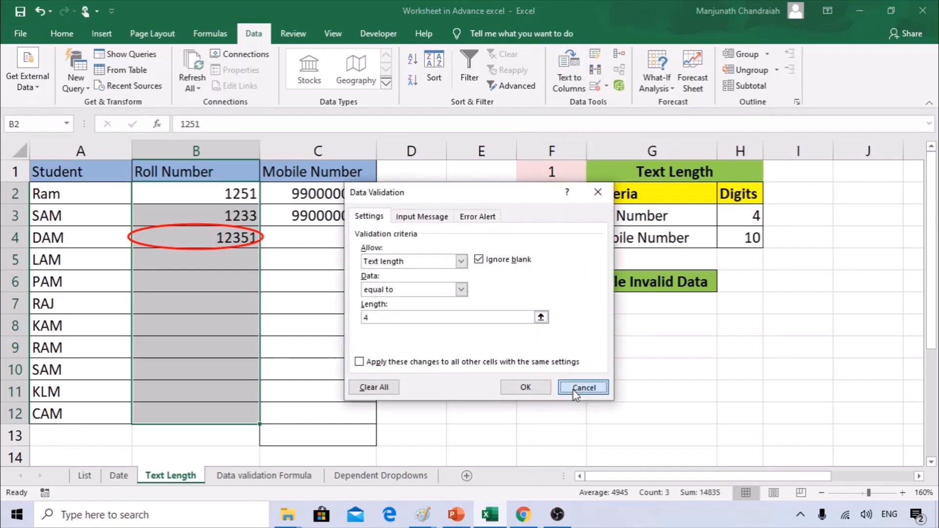
click(582, 386)
click(608, 88)
click(606, 96)
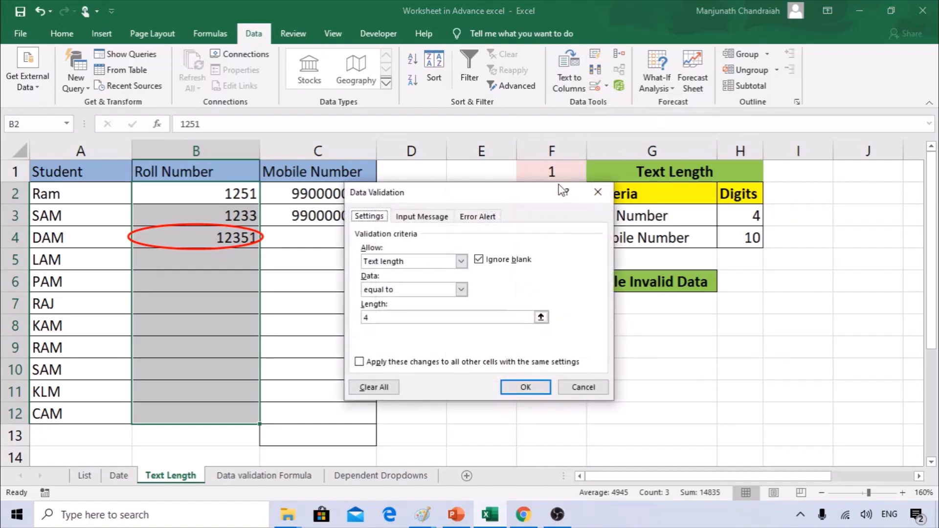
click(523, 387)
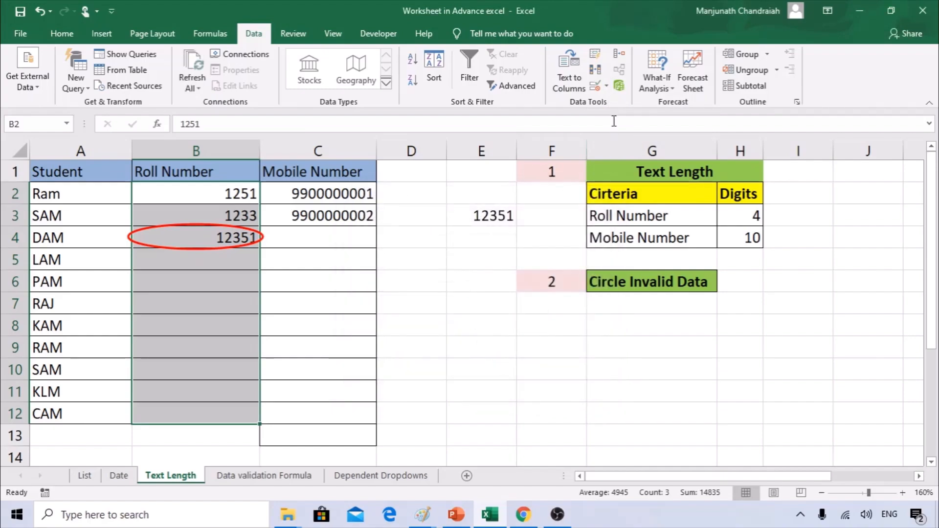
click(606, 87)
click(617, 119)
click(252, 284)
Correct B4 to 1235, then try entering 125111 in B5, which validation rejects.
click(227, 238)
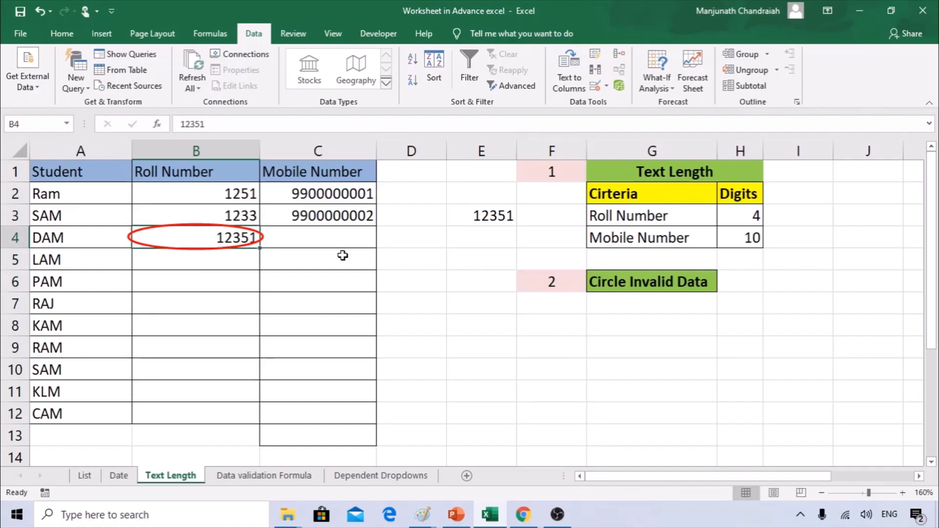
text(1235)
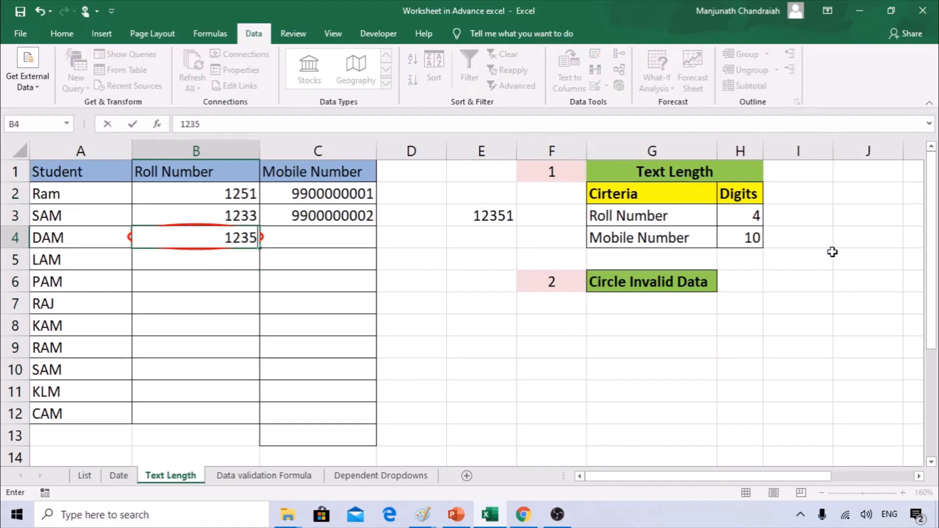
key(Return)
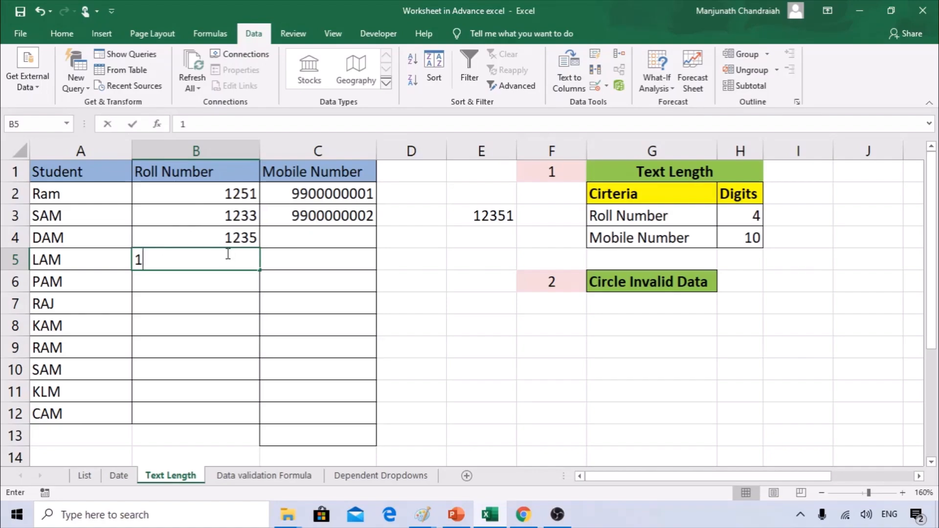
text(125111)
key(Return)
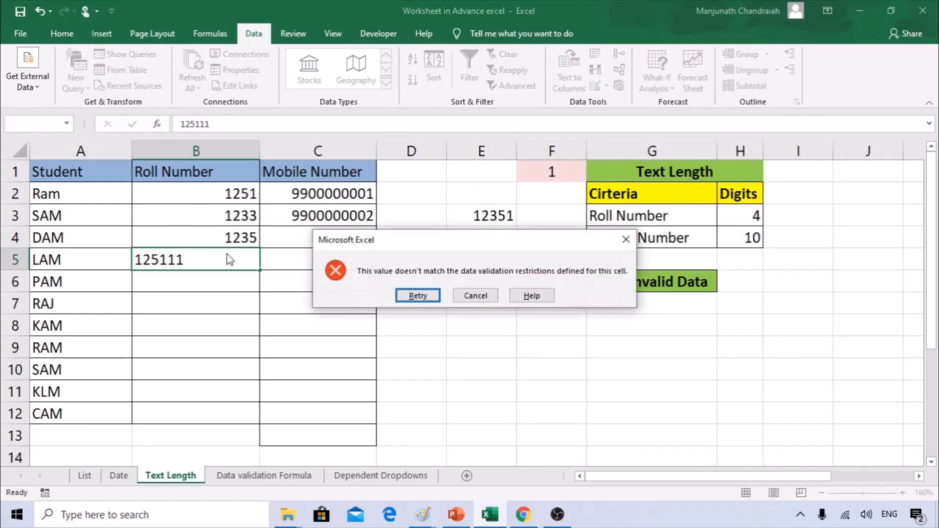
key(Return)
key(Escape)
Copy 12351 from E3 and paste it into B5, bypassing the validation.
key(Right)
key(Right)
key(Up)
key(Up)
key(Right)
key(ctrl+c)
key(Down)
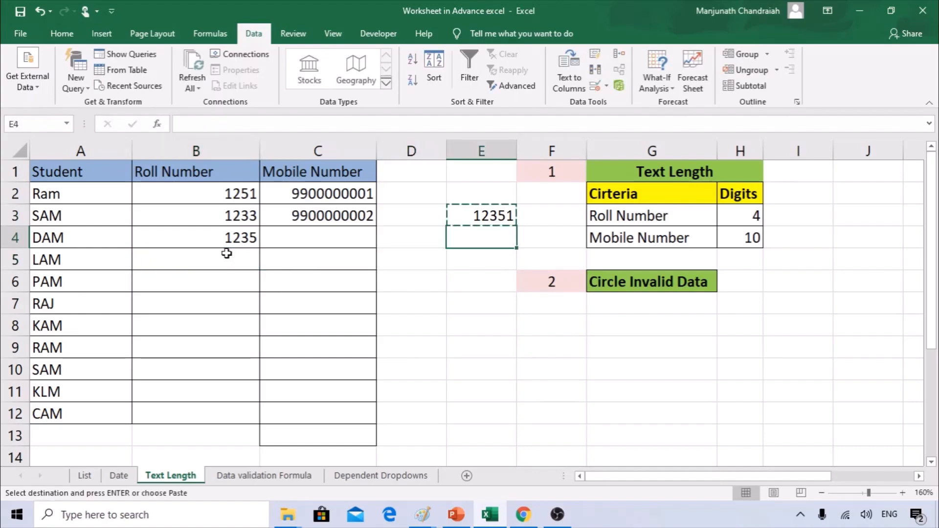
key(Left)
key(Left)
key(Left)
key(Down)
key(ctrl+v)
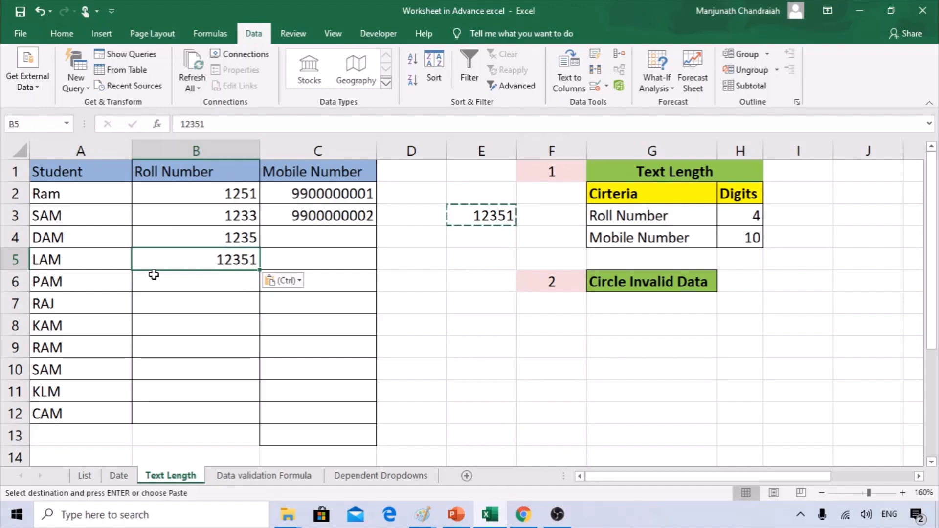
Extend the 4-character rule over B2:B12 and circle the invalid 12351 in B5.
drag(229, 186, 245, 405)
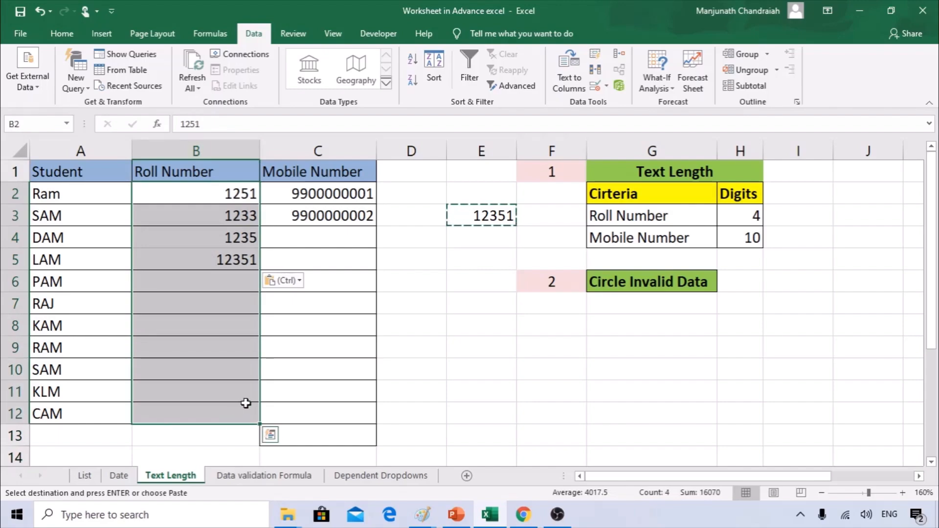
click(607, 87)
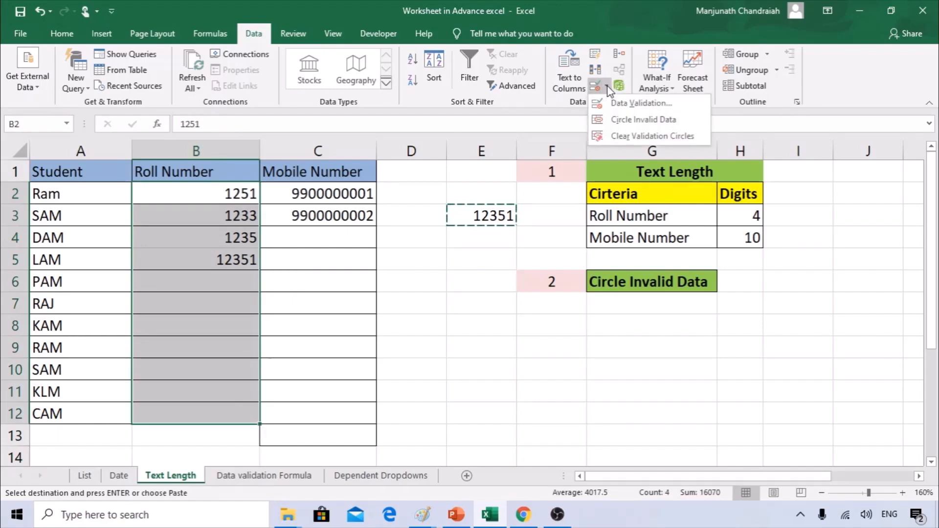
click(617, 102)
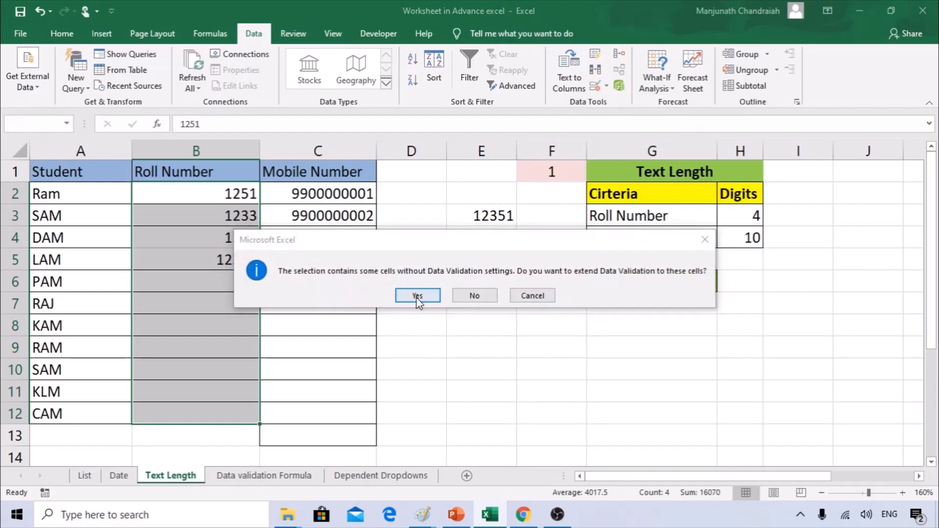
click(418, 296)
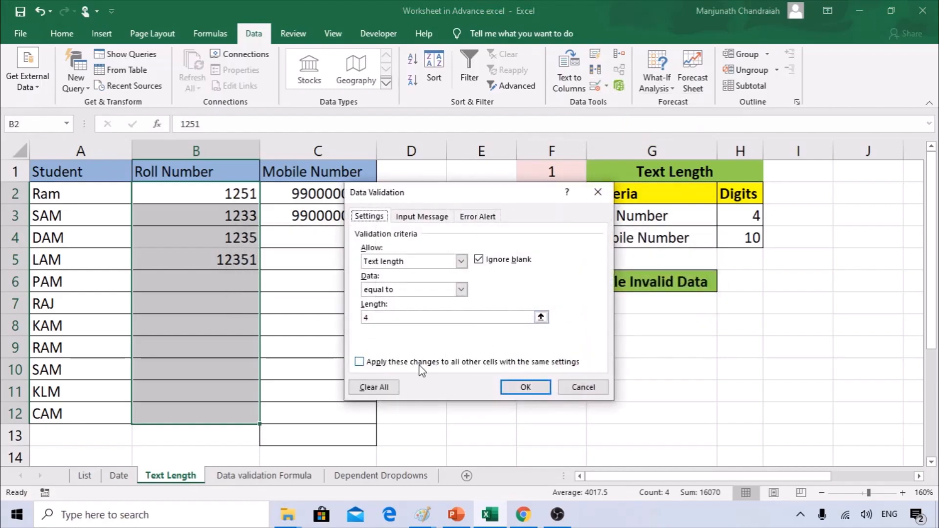
click(523, 387)
click(606, 86)
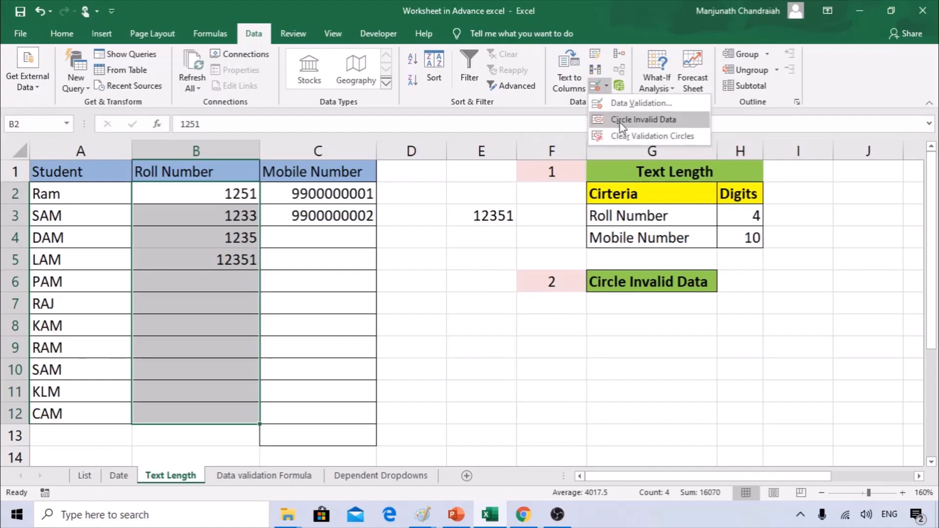
click(621, 123)
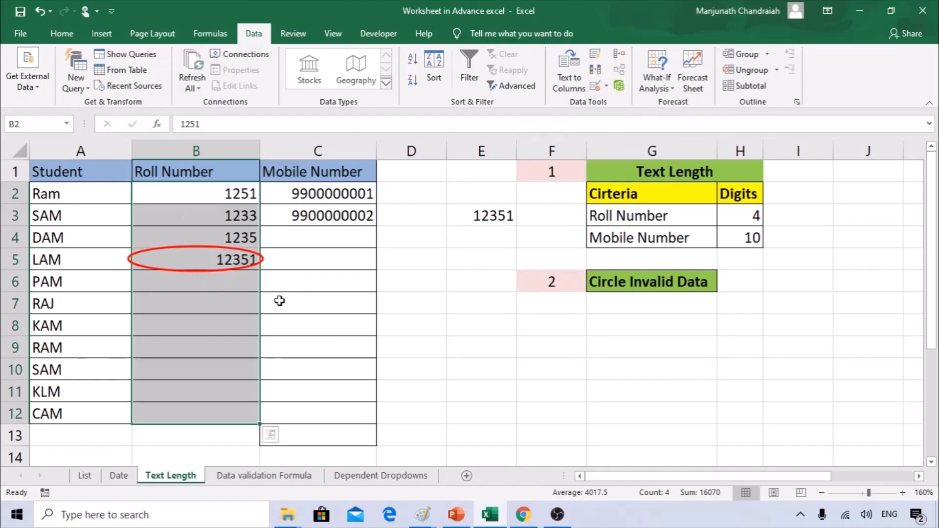
click(322, 231)
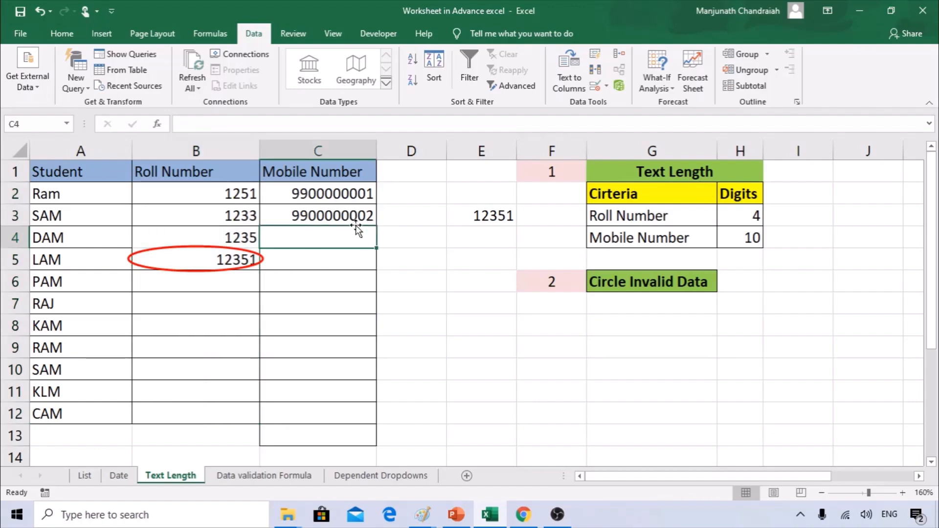
Enter 9992818 in E4 and paste it into C4.
key(Right)
key(Right)
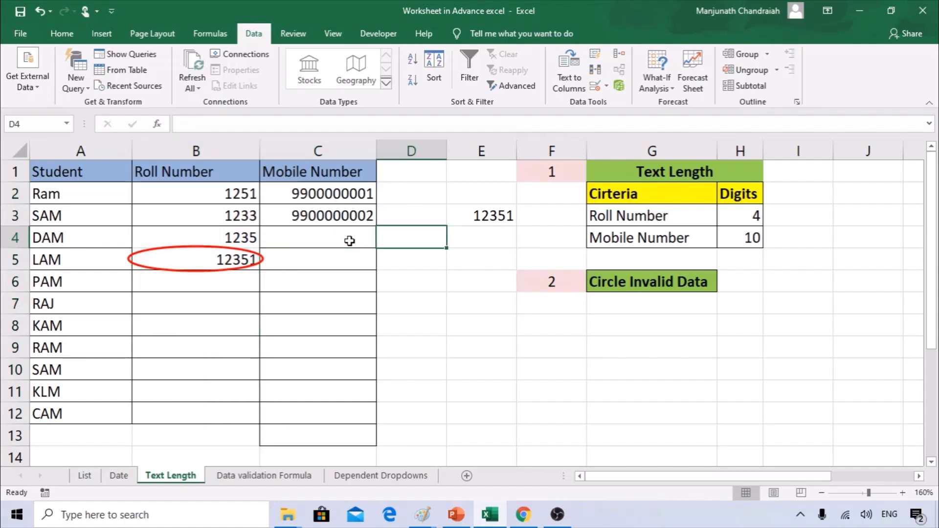
text(9992818)
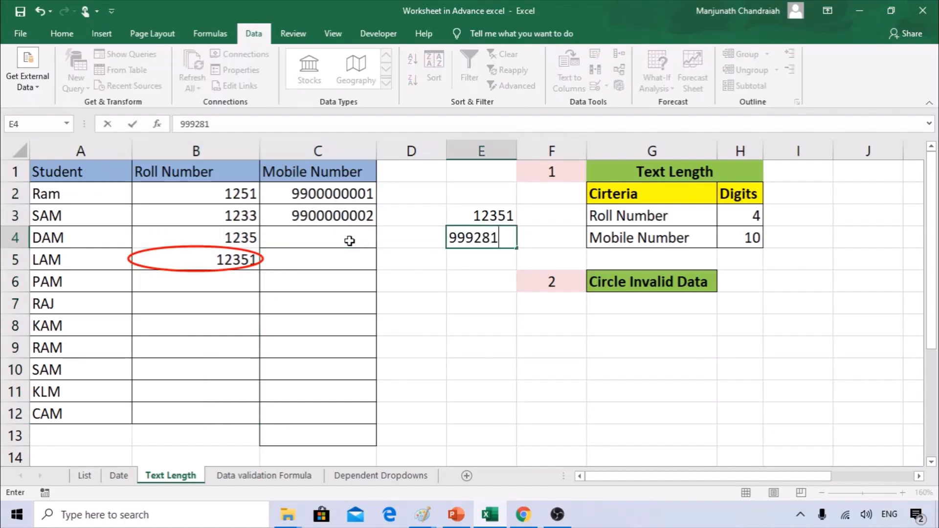
key(Return)
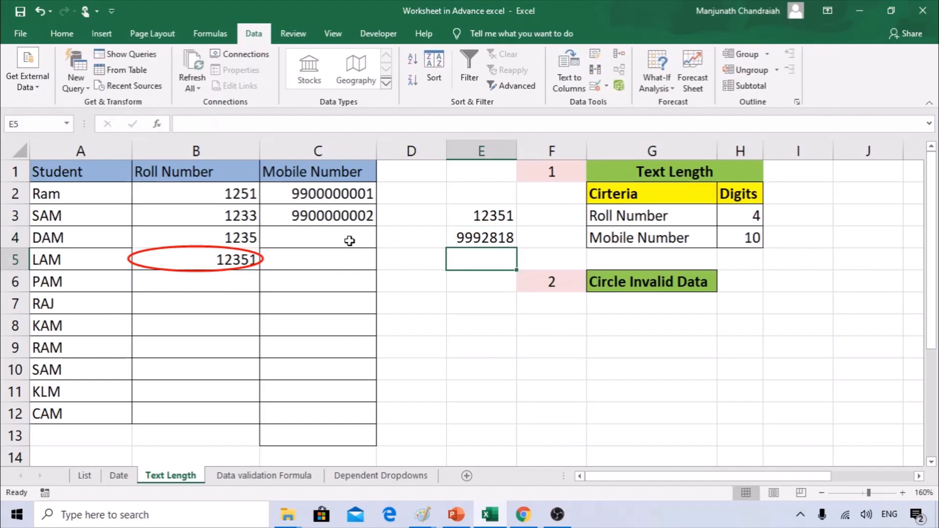
key(Up)
key(ctrl+c)
click(349, 240)
key(ctrl+v)
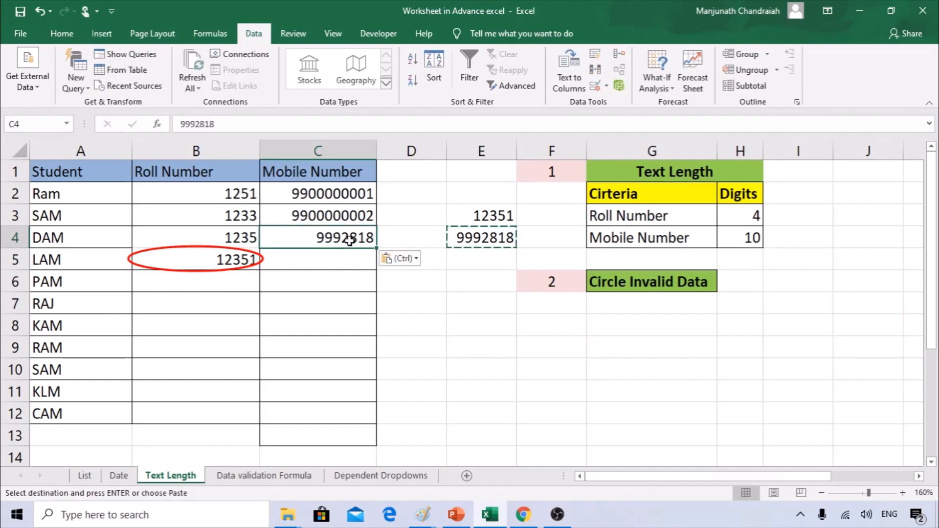
Extend the 10-character length validation rule to the Mobile Number cells C2:C12.
key(Up)
key(Up)
key(shift+Down)
key(shift+Down)
key(shift+Down)
key(shift+Down)
key(shift+Down)
key(shift+Down)
key(shift+Down)
key(shift+Down)
key(shift+Down)
key(shift+Down)
key(shift+Down)
key(shift+Down)
key(shift+Down)
key(shift+Up)
key(shift+Up)
key(shift+Up)
scroll(349, 240, up, 1)
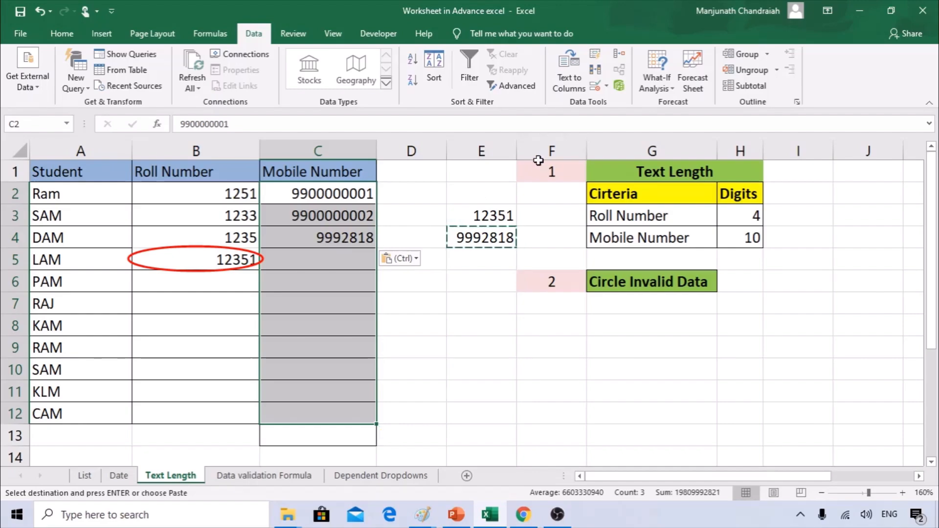
click(606, 86)
click(620, 103)
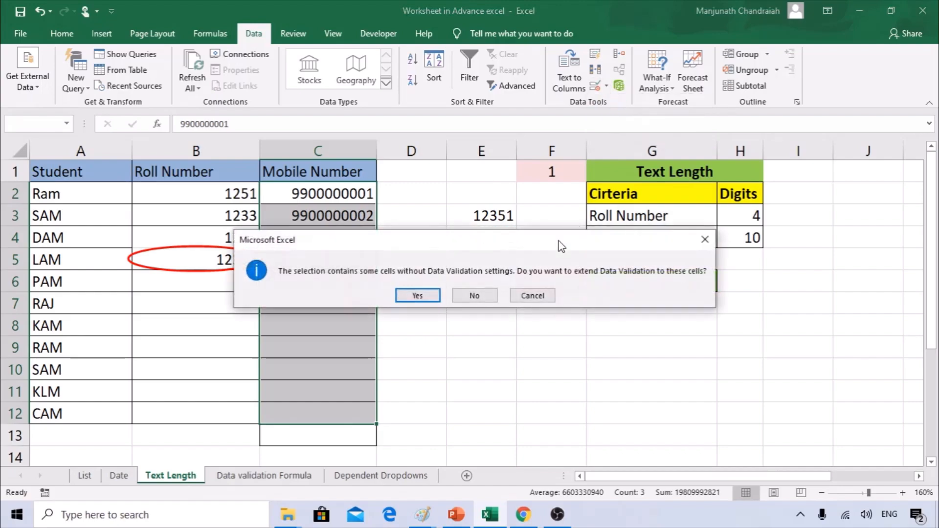
click(423, 296)
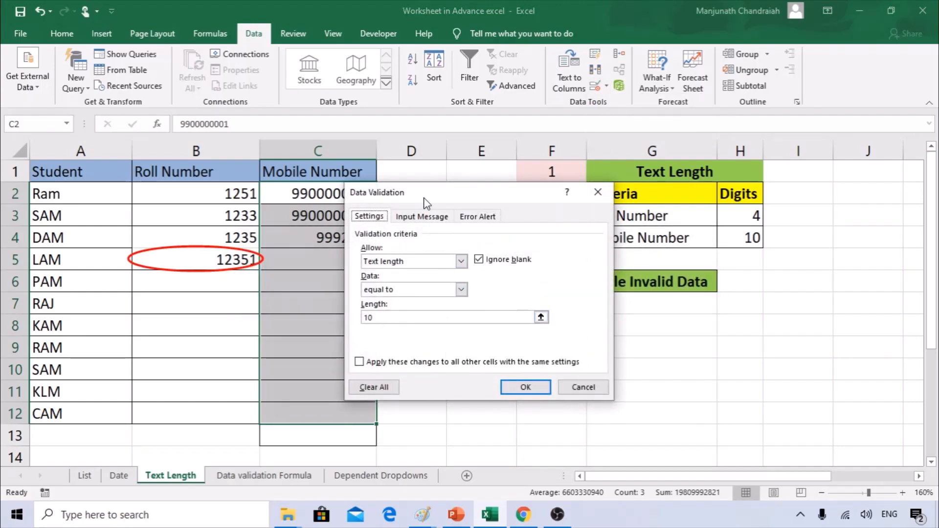
drag(432, 189, 487, 198)
click(578, 388)
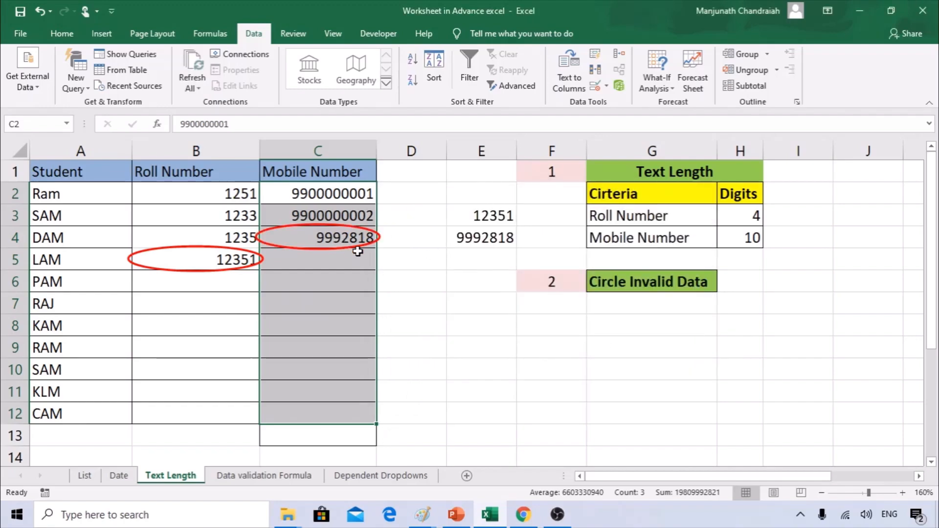
click(339, 239)
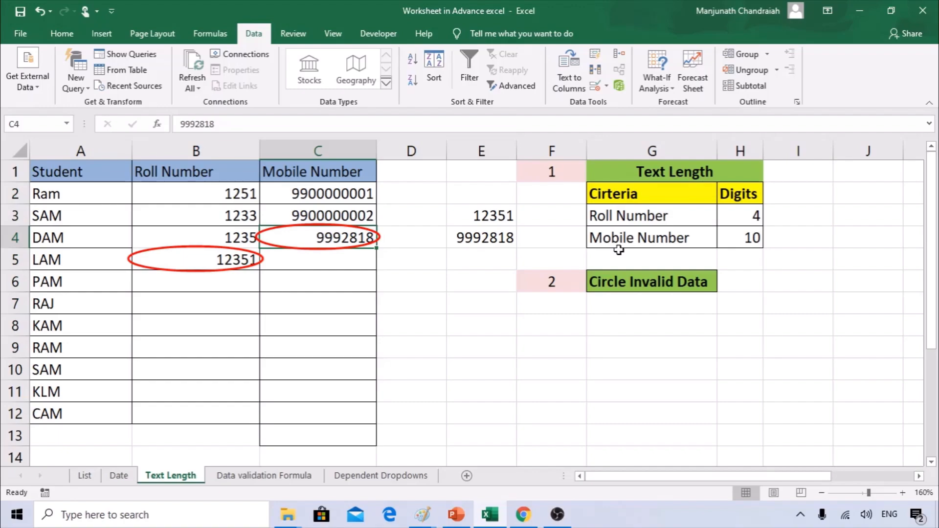
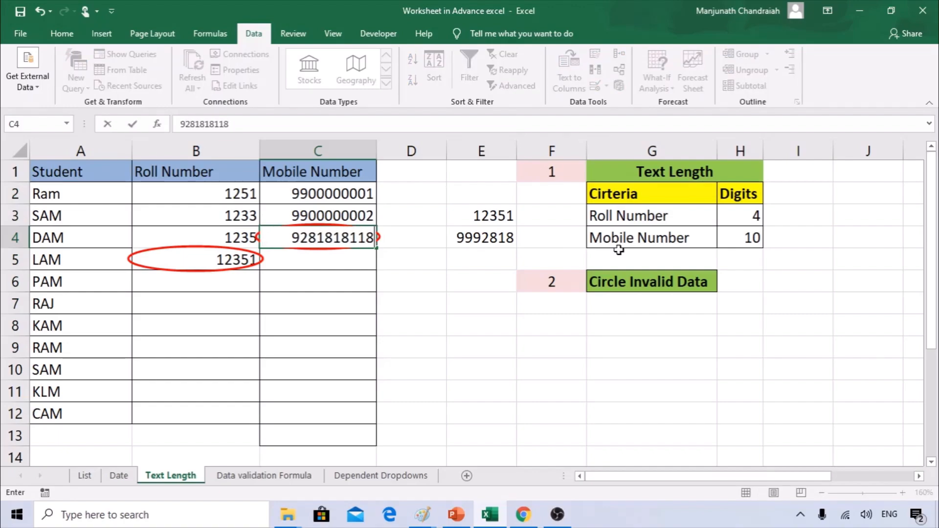
key(Return)
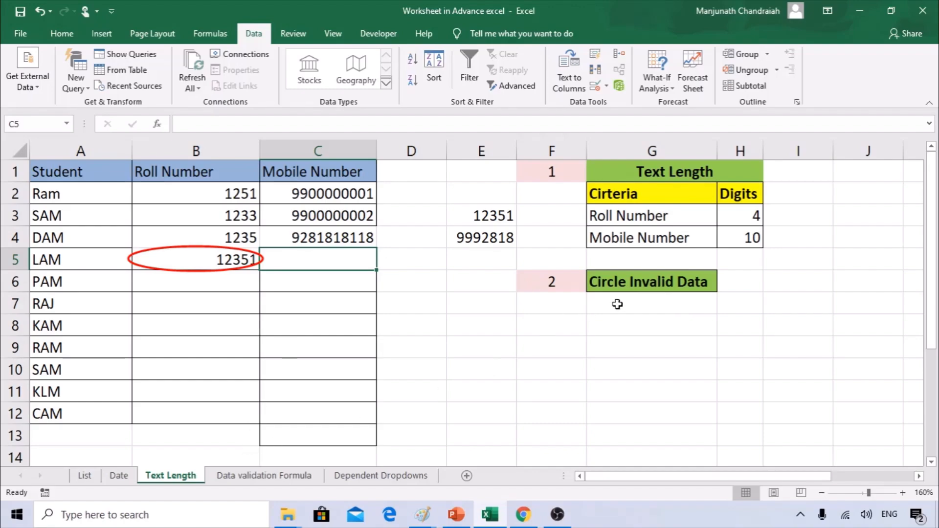
Switch to the Data validation Formula sheet with the 300000 budget table.
click(259, 479)
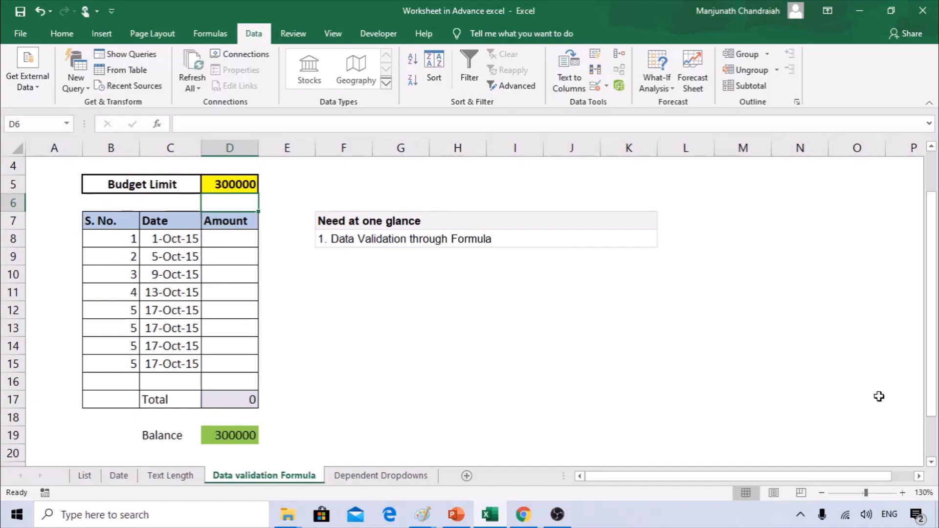
Zoom the sheet and look over the Budget Limit in D5 and the Date cells.
click(902, 492)
click(902, 492)
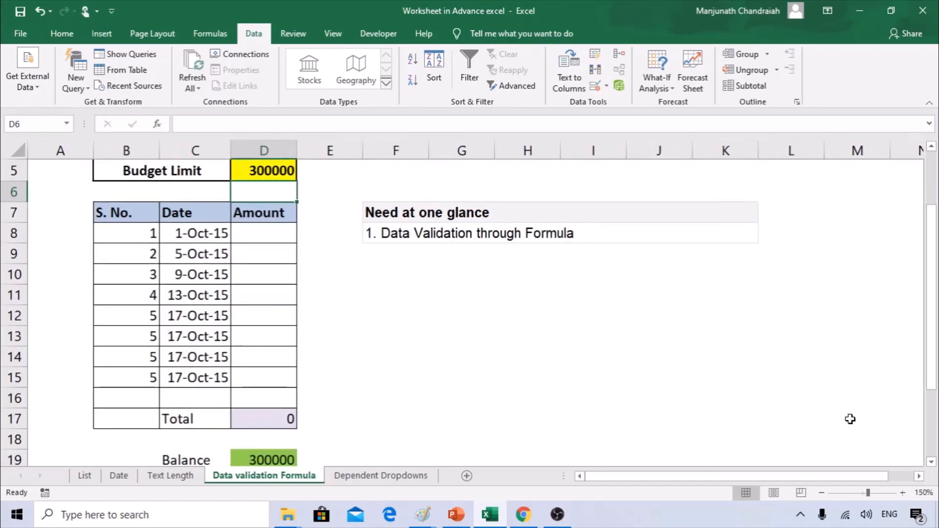
click(823, 493)
scroll(502, 334, up, 1)
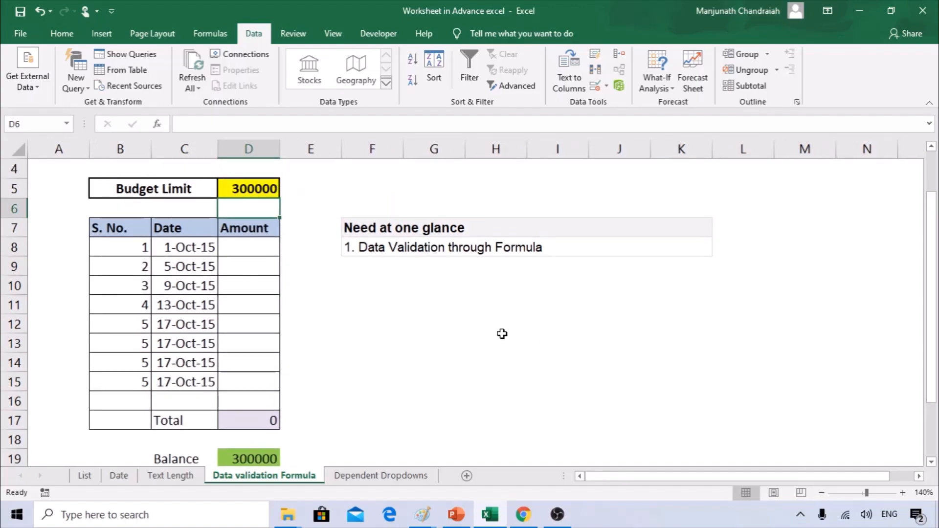
click(148, 186)
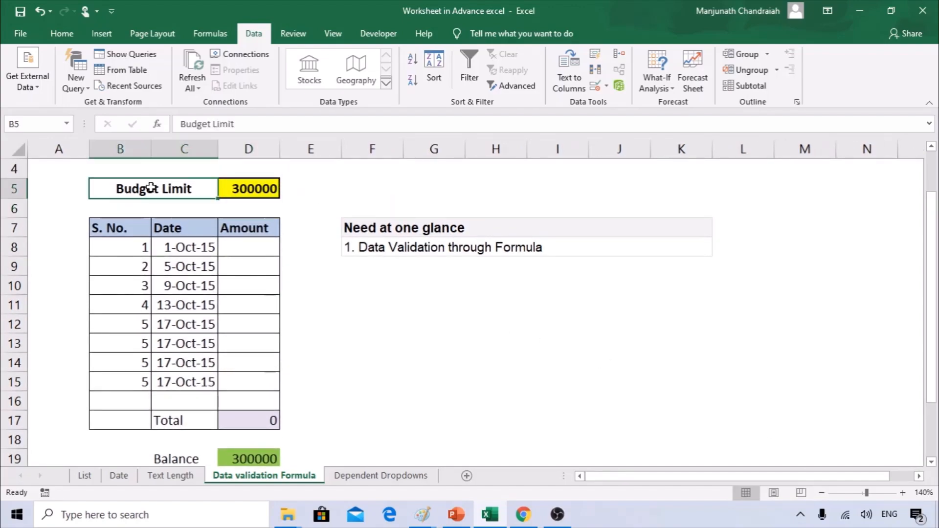
click(236, 192)
drag(194, 247, 194, 302)
click(184, 250)
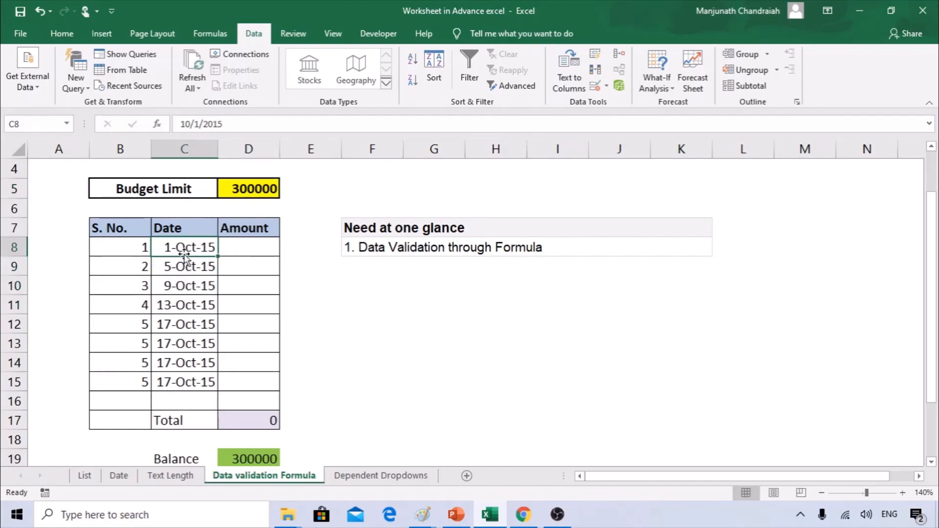
click(253, 195)
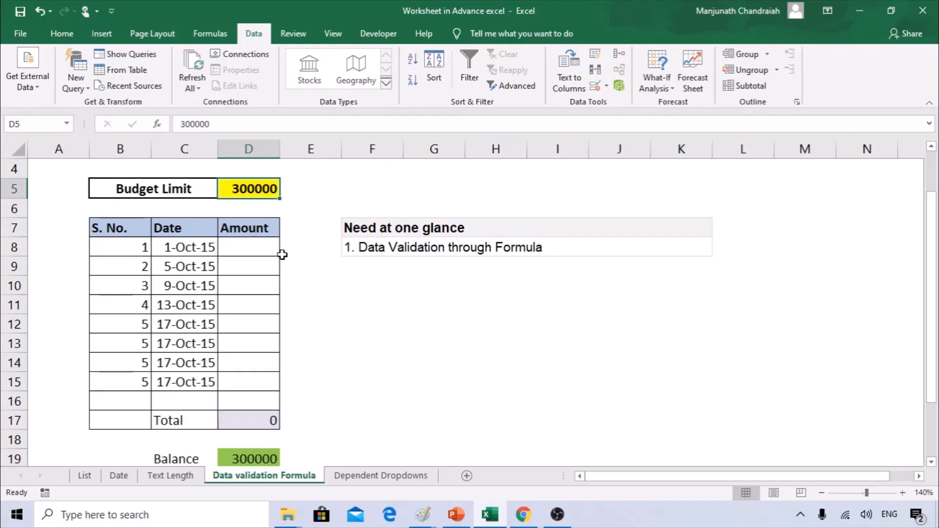
Select the empty Amount cells D8 through D15.
drag(257, 249, 264, 371)
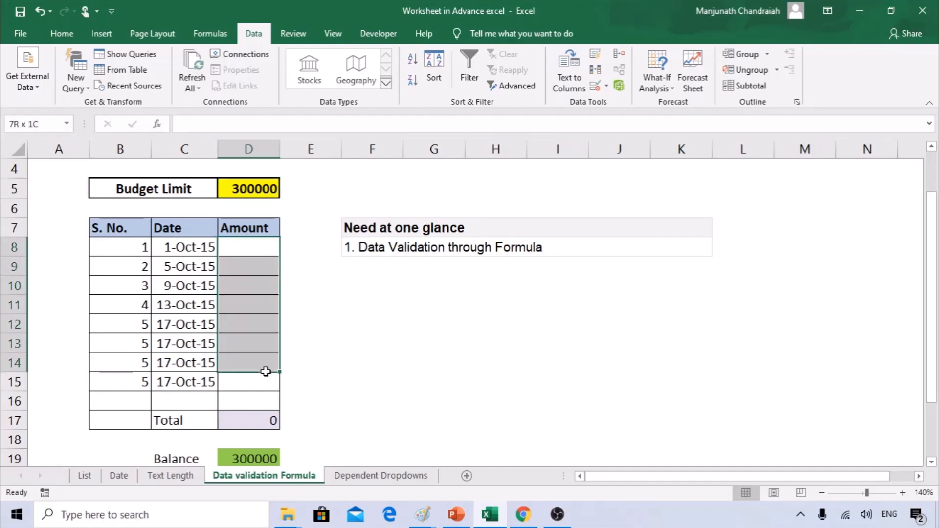
click(247, 284)
click(250, 304)
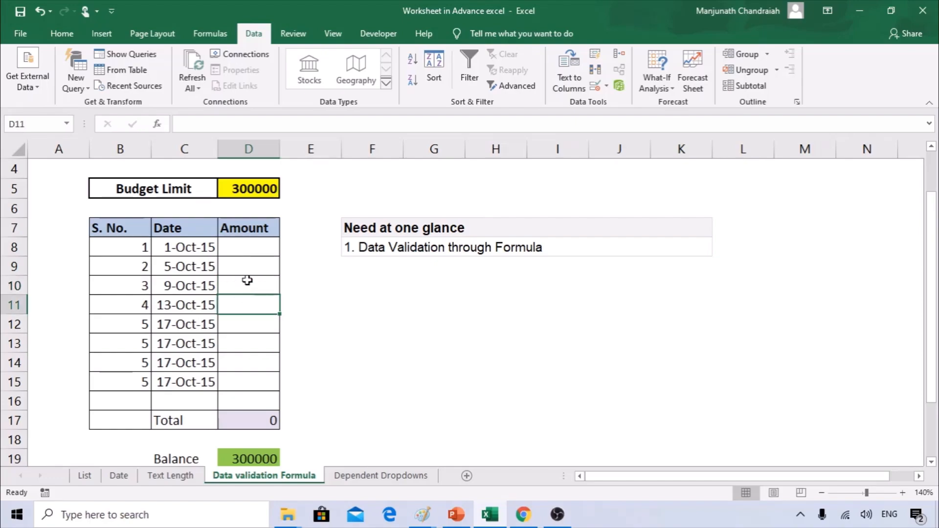
drag(247, 264, 254, 323)
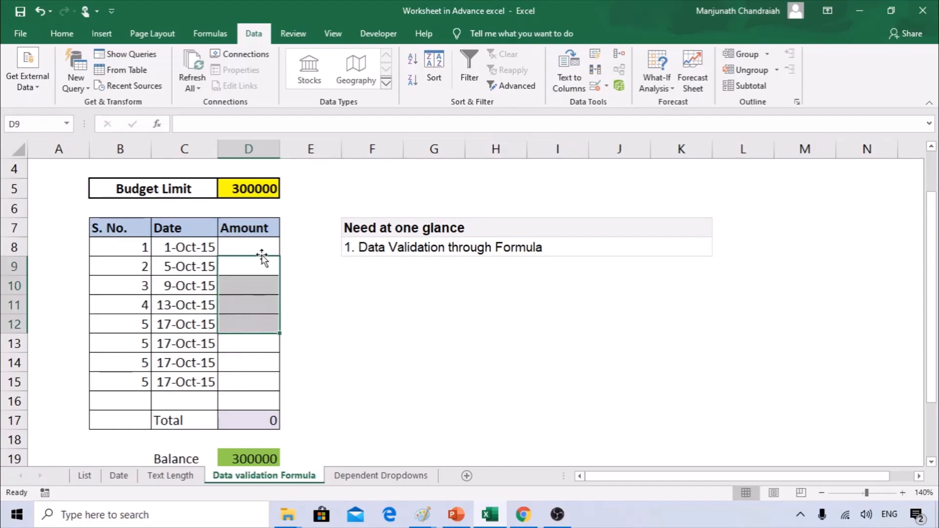
click(431, 299)
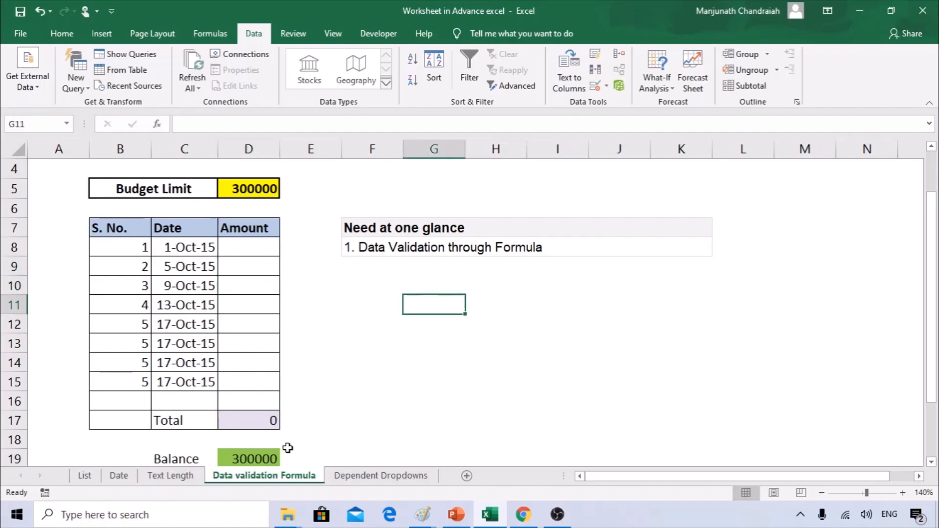
click(255, 190)
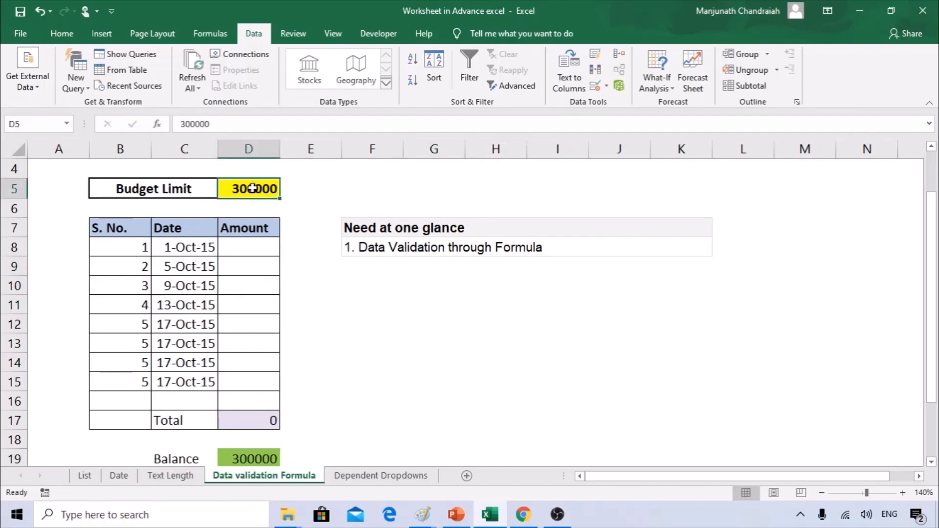
drag(251, 247, 252, 381)
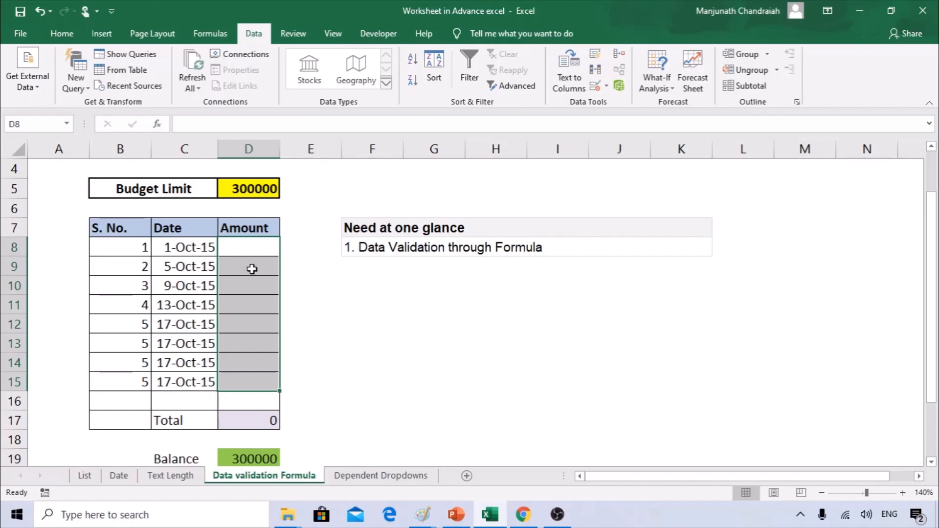
drag(247, 243, 259, 377)
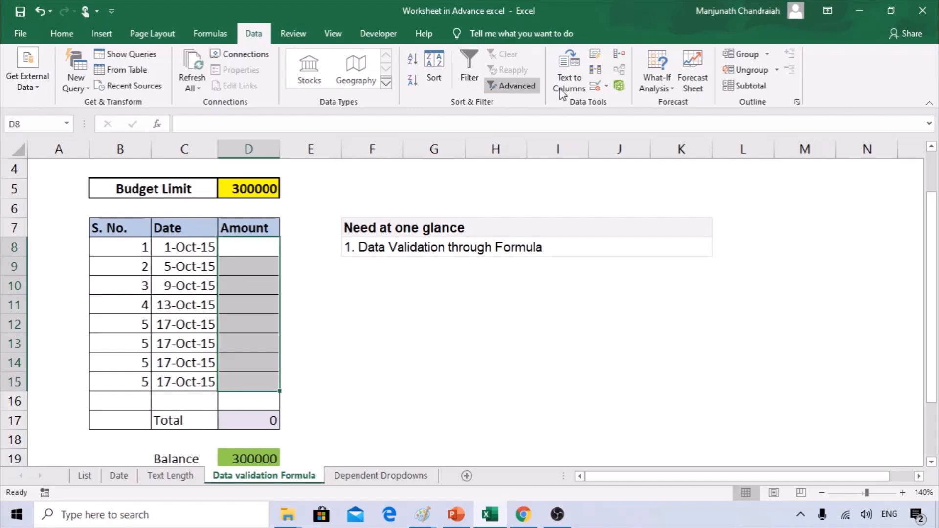
Open Data Validation for D8:D15 and set Allow to Custom.
click(608, 86)
click(614, 104)
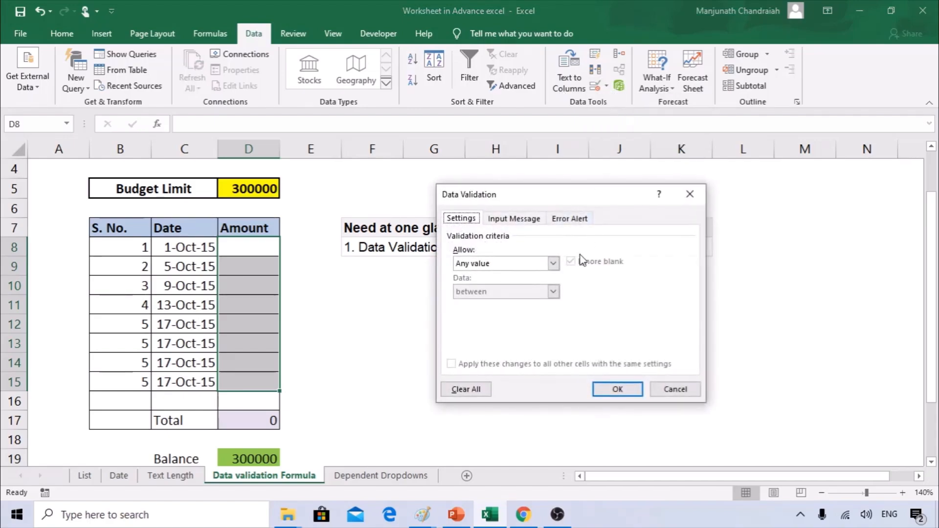
click(496, 263)
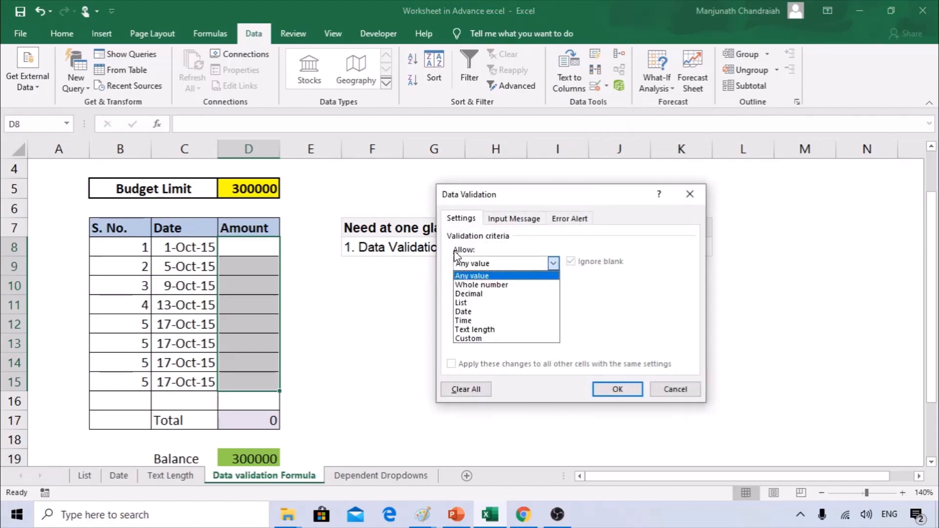
click(496, 338)
click(487, 319)
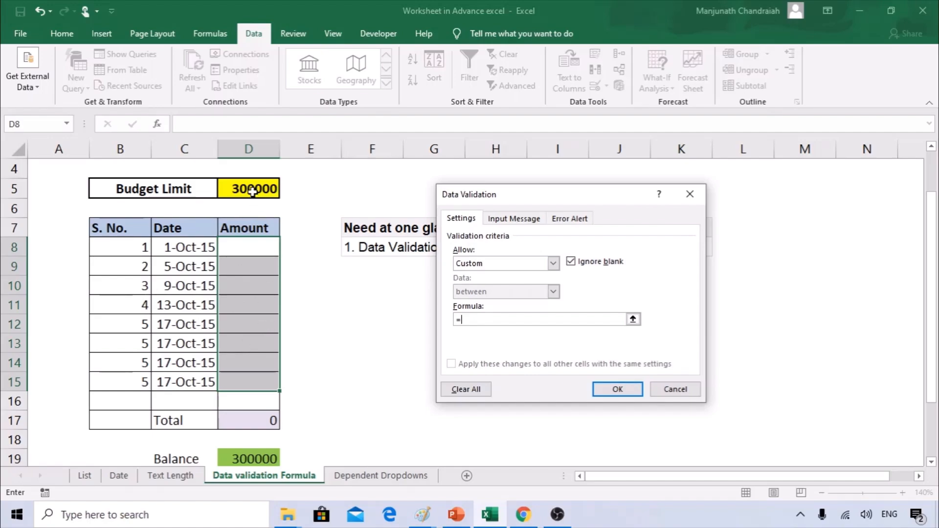
Enter the formula =SUM($D$8:$D$15)<=$D$5 and apply the rule.
text(SUM()
drag(262, 242, 259, 383)
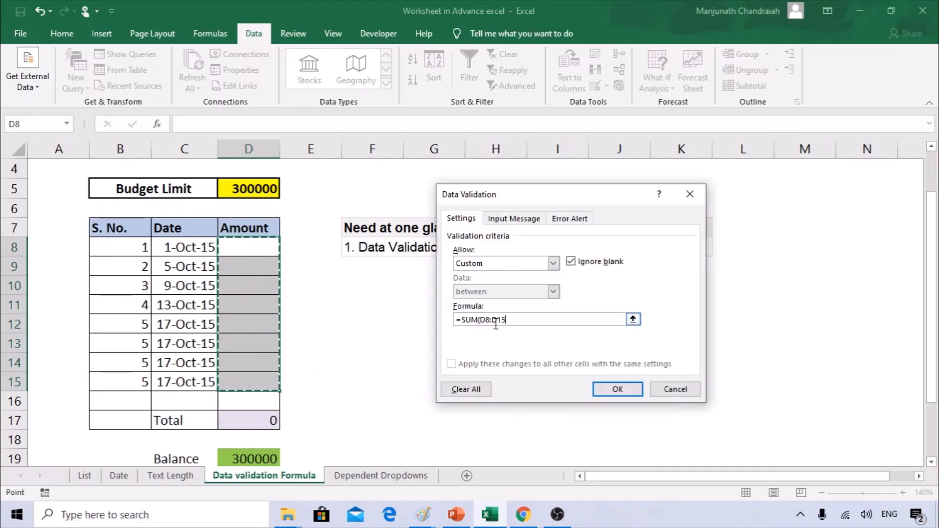
text())
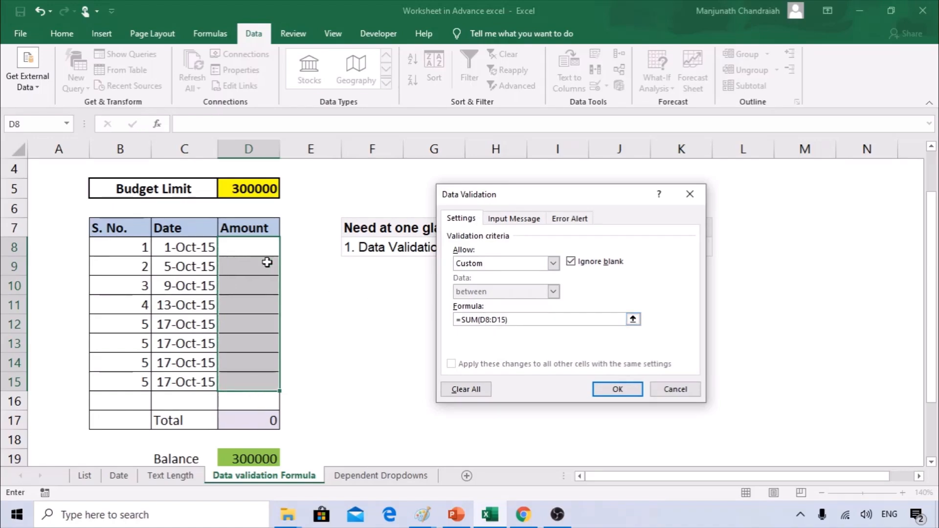
drag(507, 319, 479, 320)
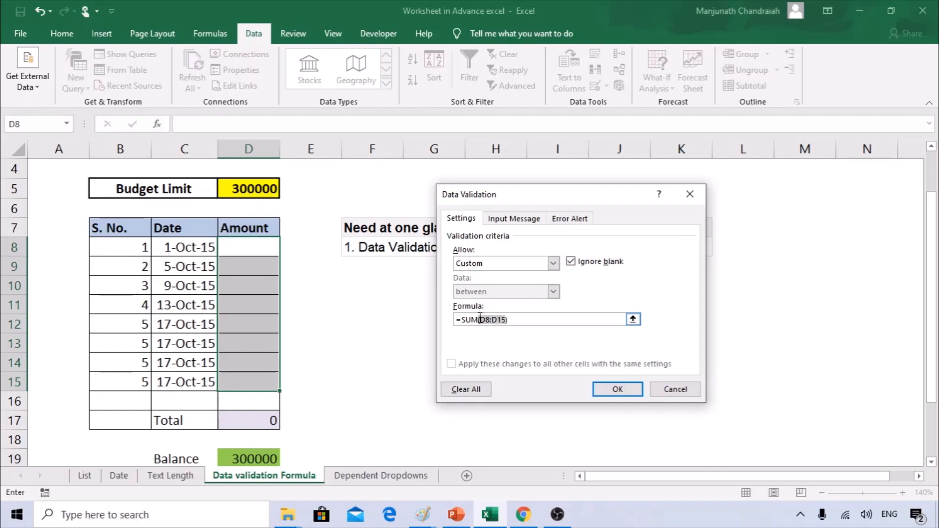
key(F4)
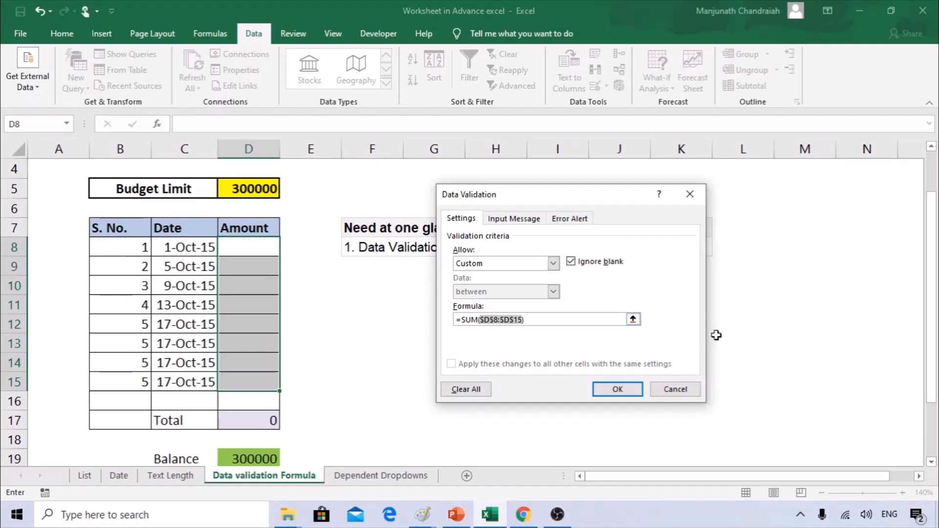
click(578, 318)
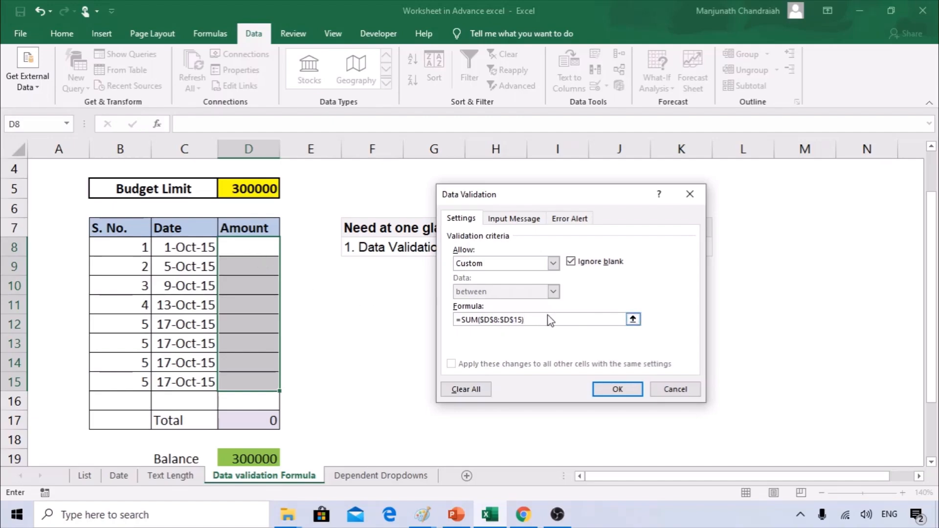
text(<=)
click(254, 189)
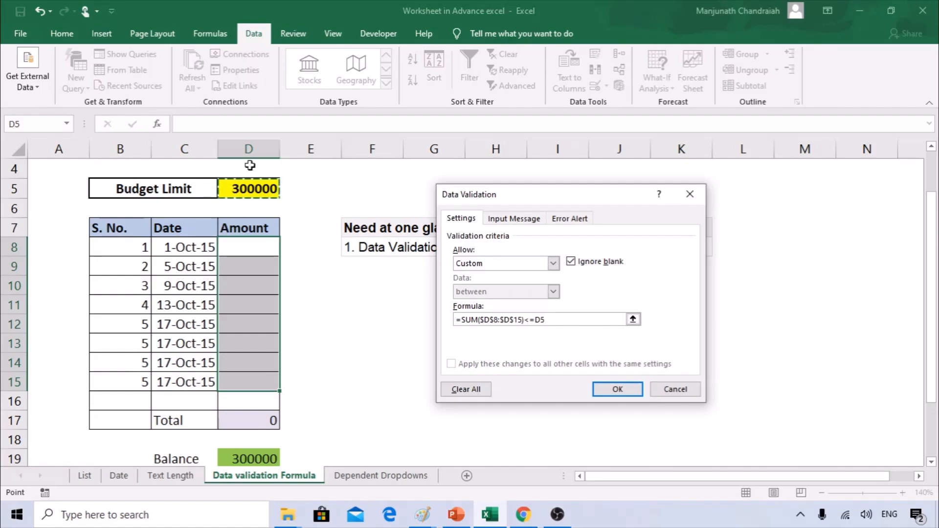
key(F4)
click(614, 385)
click(617, 389)
Enter 123399 in D8, then discard the rejected over-budget 5000000 in D9.
click(244, 265)
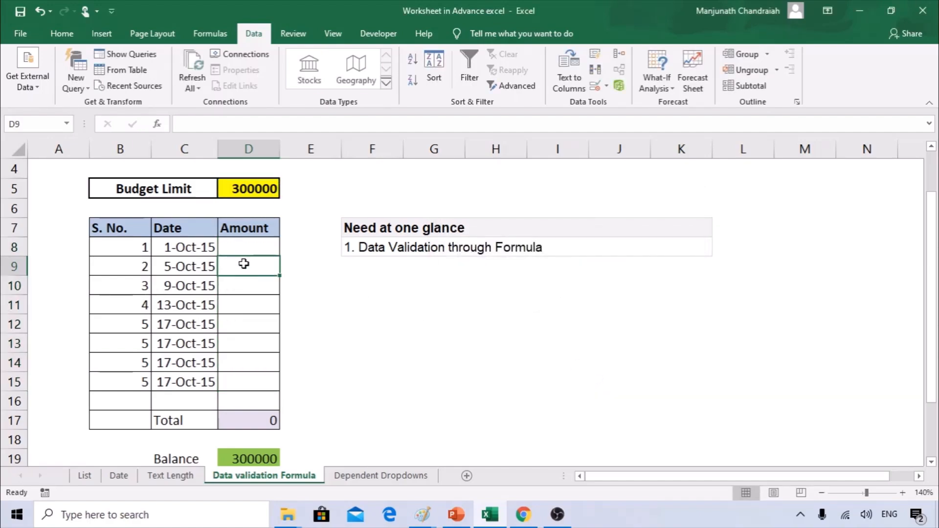
click(242, 253)
text(123399)
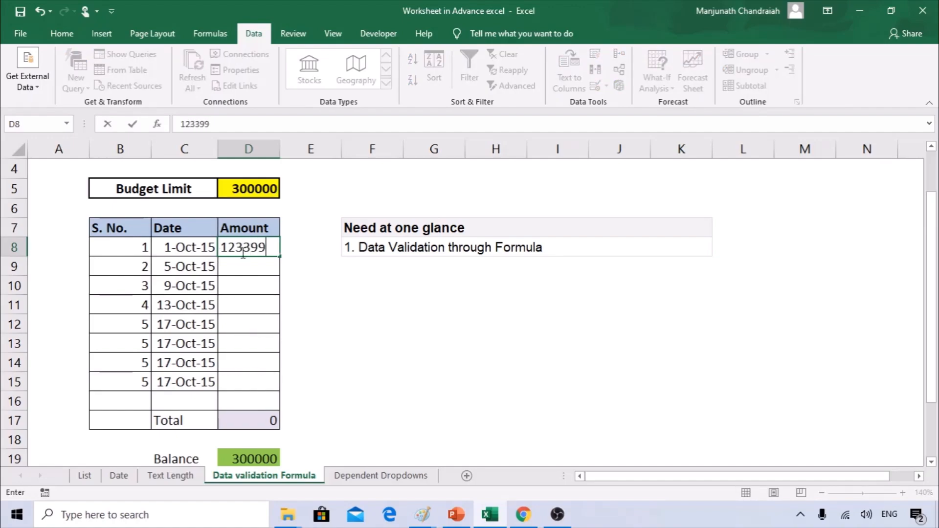
key(Return)
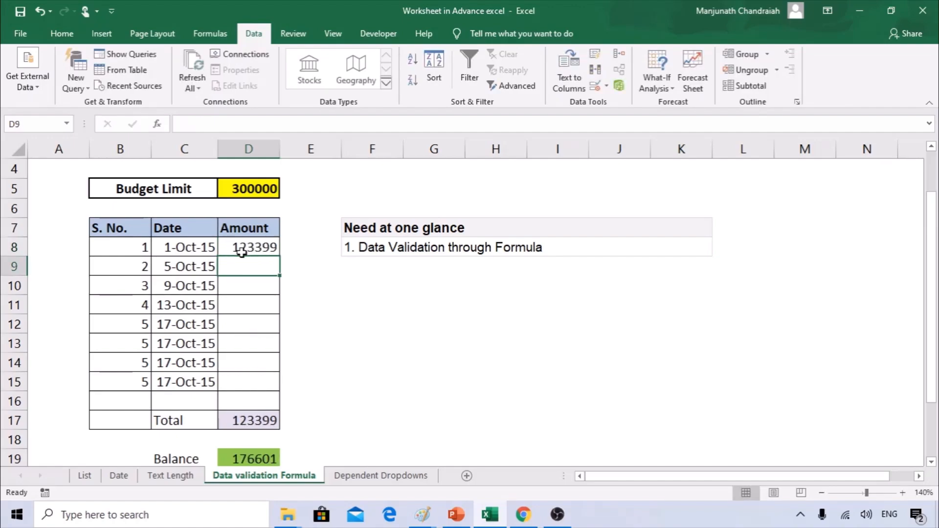
text(5000000)
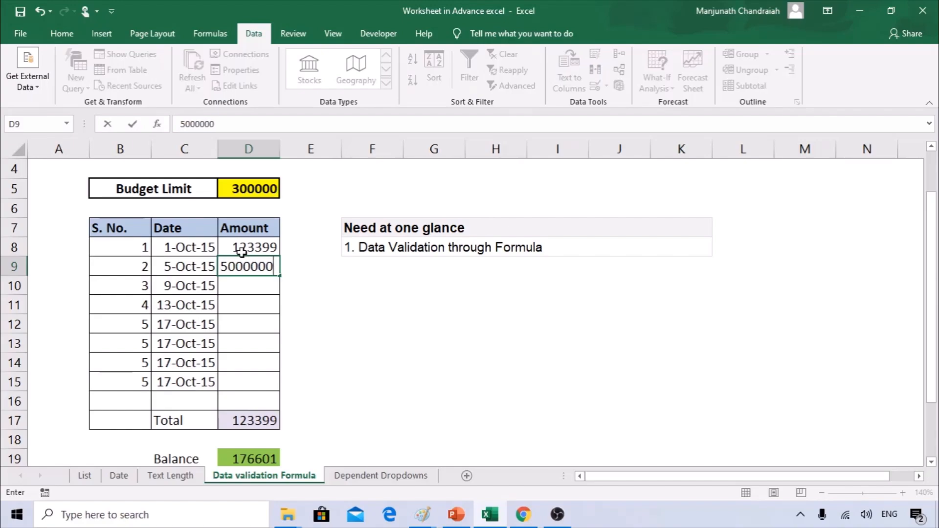
key(Return)
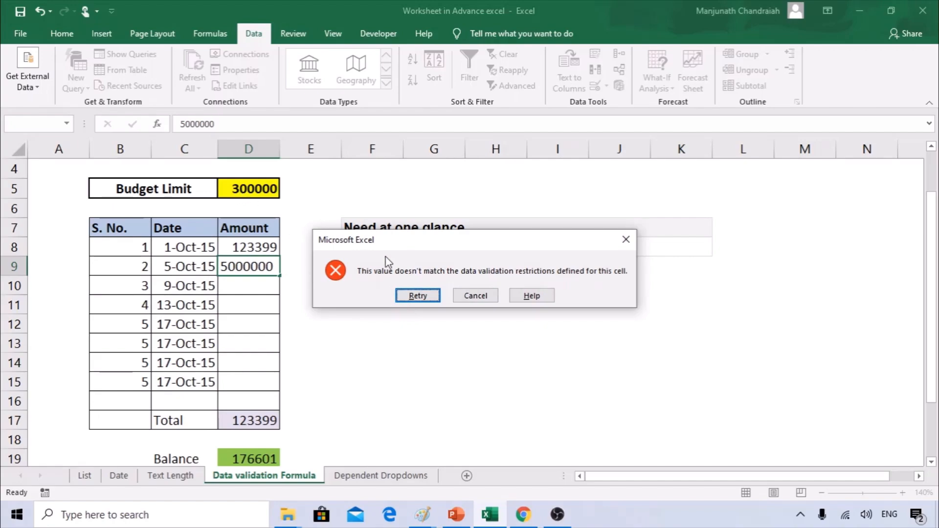
click(473, 297)
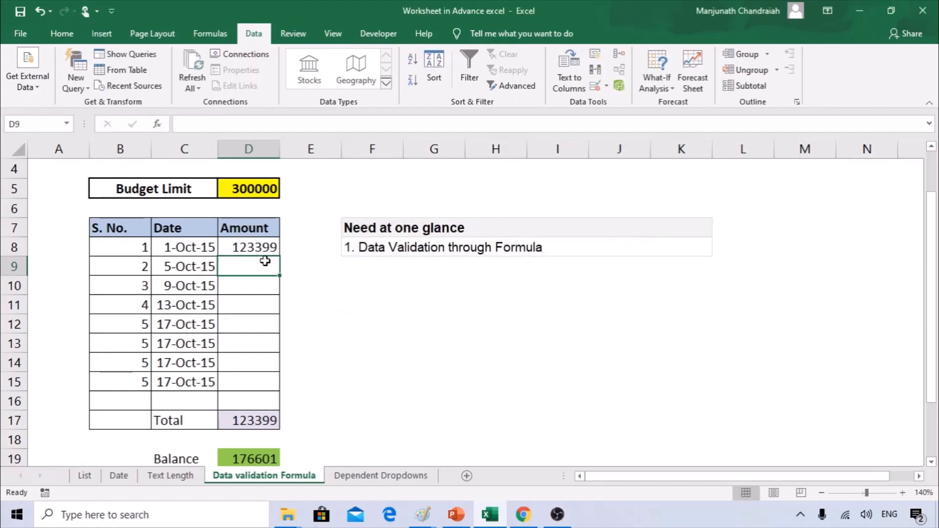
Enter 33938, 28837 and 111222 in D9:D11, cancel 00099 in D12, reselect D8:D15.
text(33938)
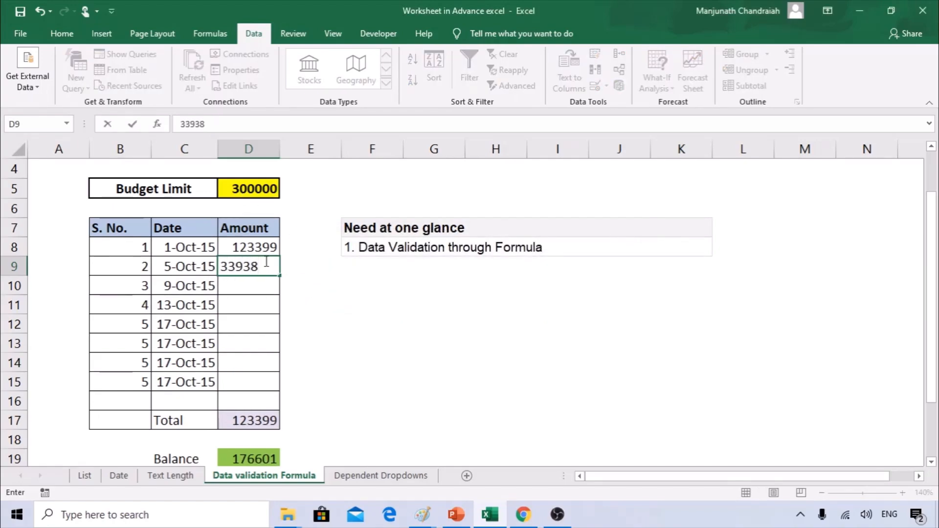
key(Return)
text(28837)
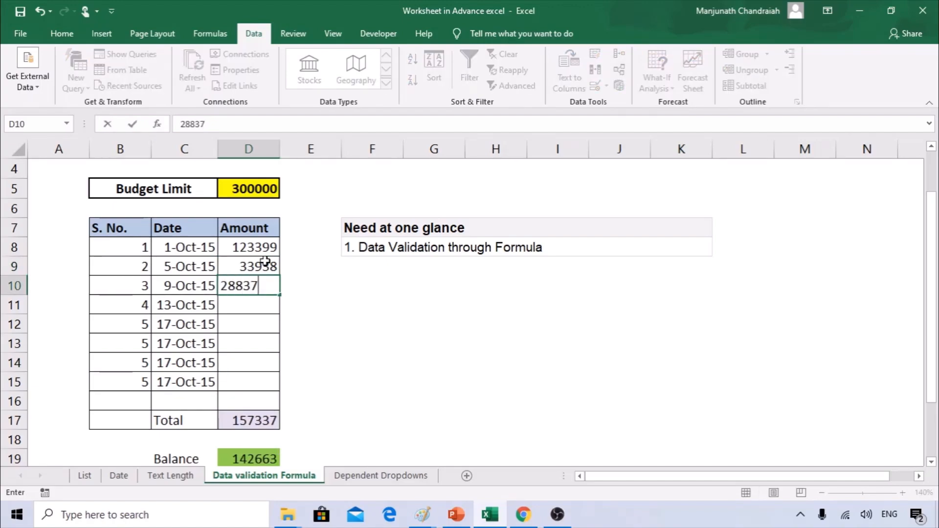
key(Return)
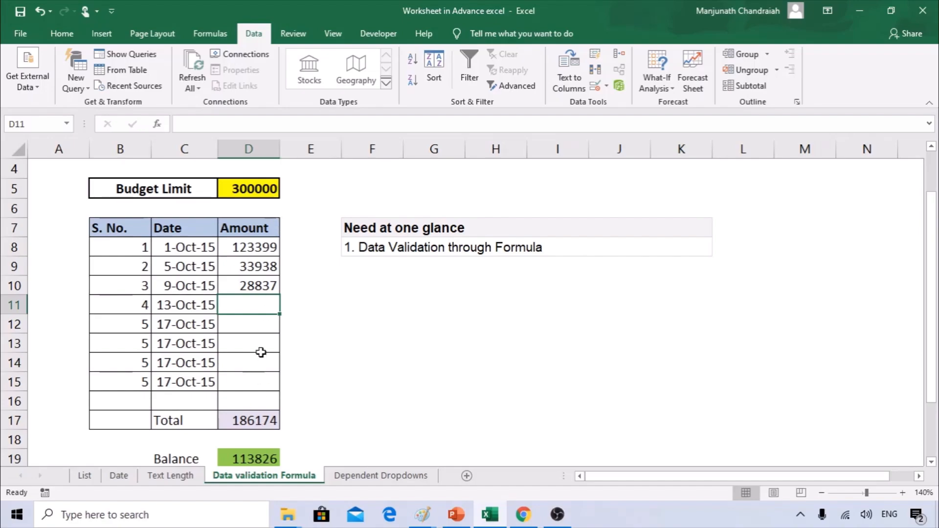
text(111222)
key(Return)
text(00099)
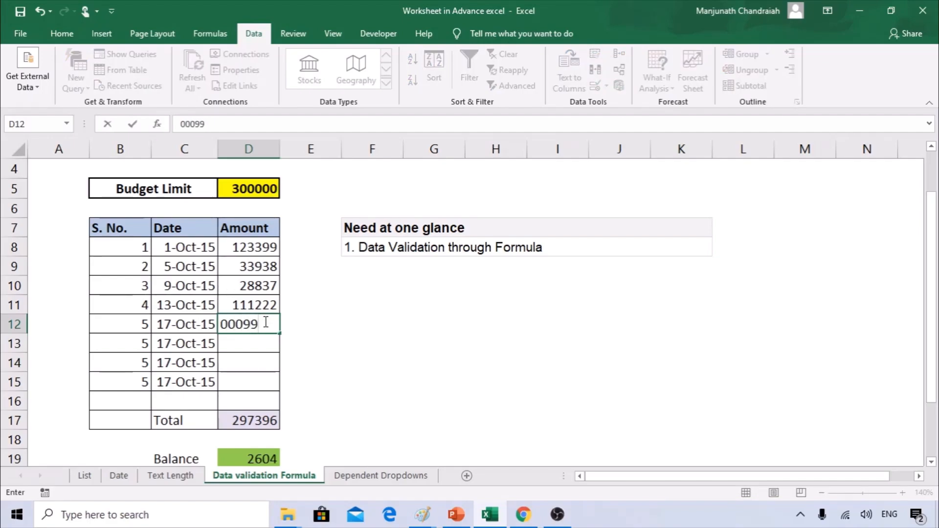
key(Escape)
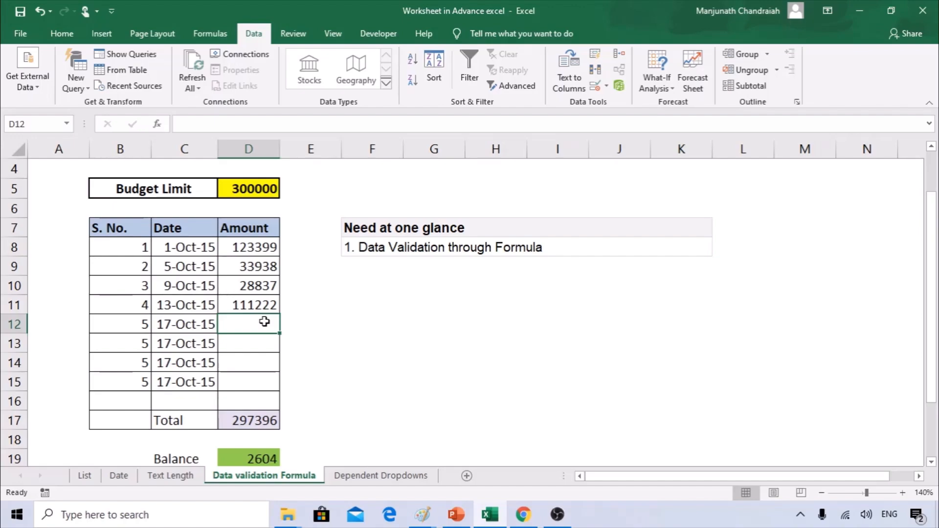
drag(257, 245, 272, 375)
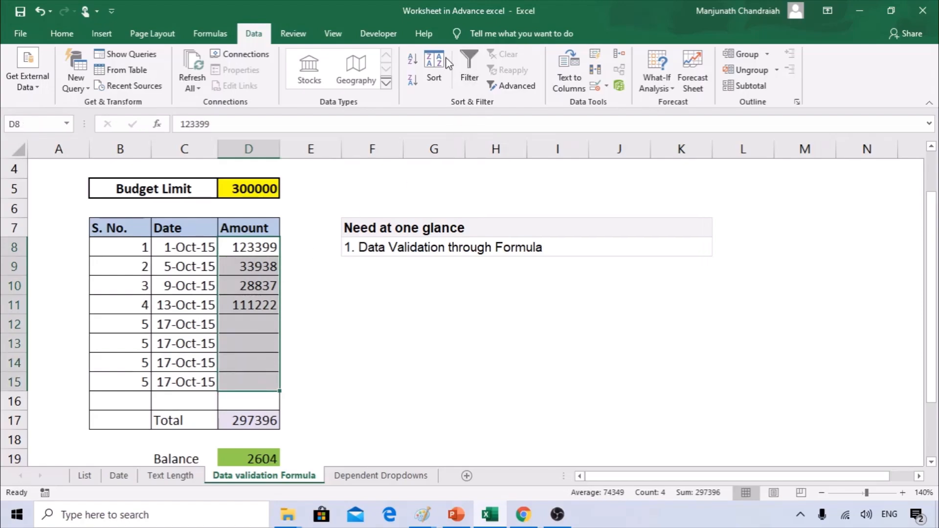
Review the =SUM($D$8:$D$15)<=$D$5 rule unchanged, then go to the Dependent Dropdowns sheet.
click(606, 88)
click(615, 101)
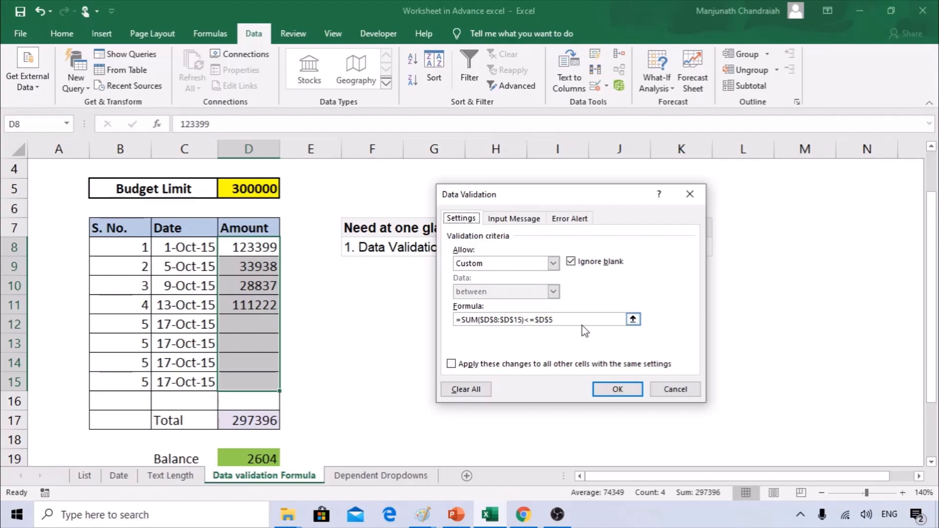
click(675, 388)
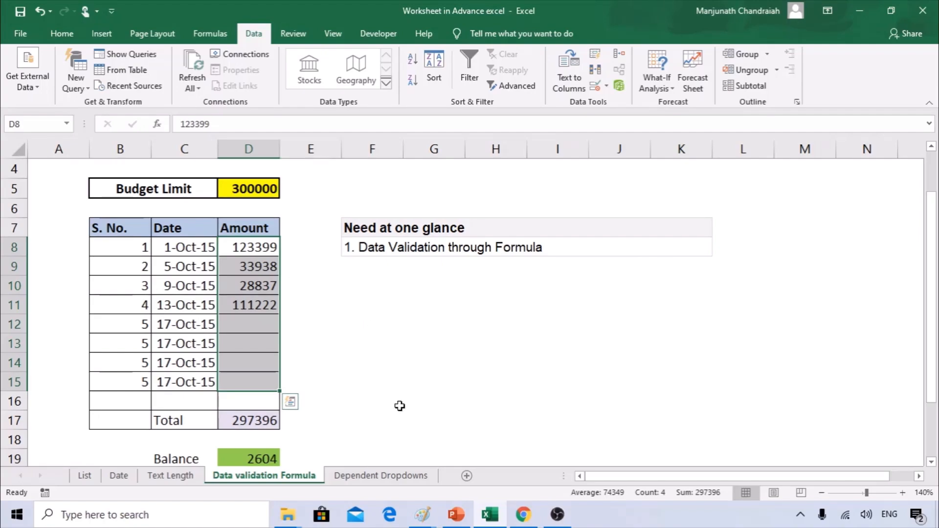
click(382, 476)
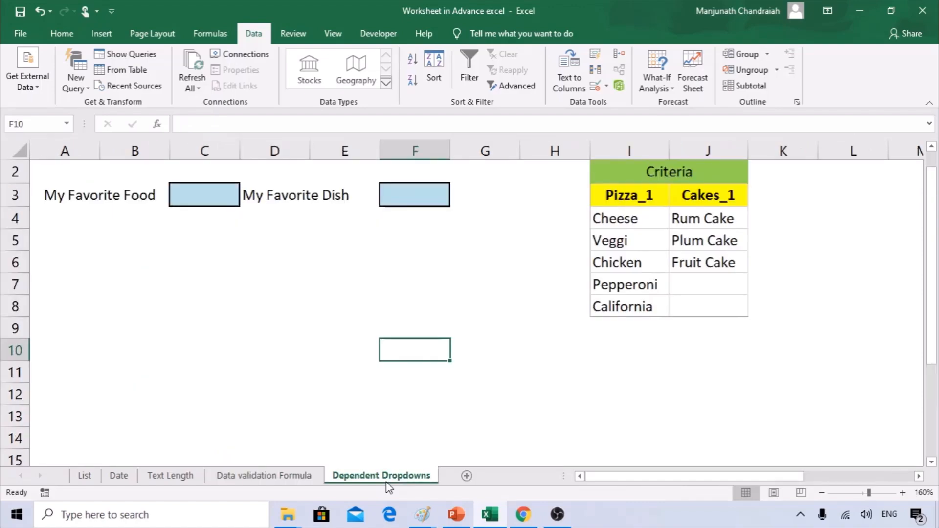
click(199, 297)
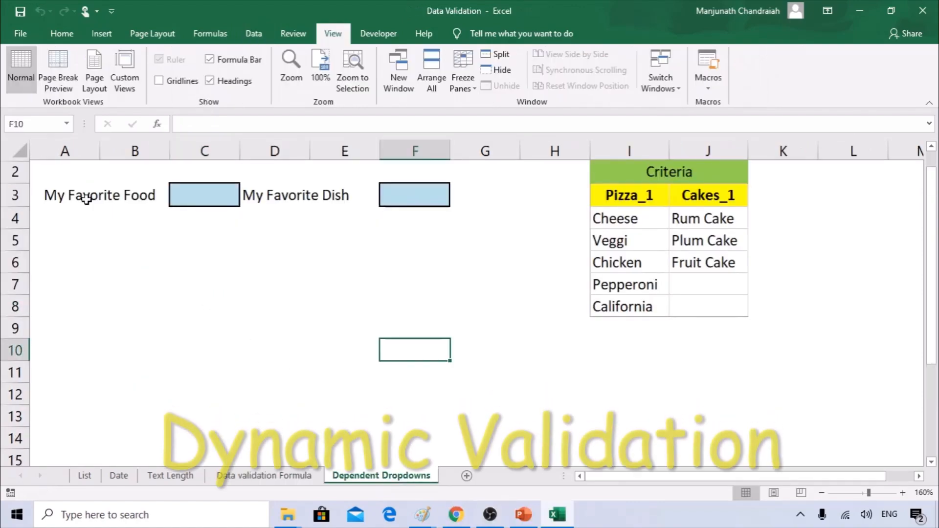
click(207, 193)
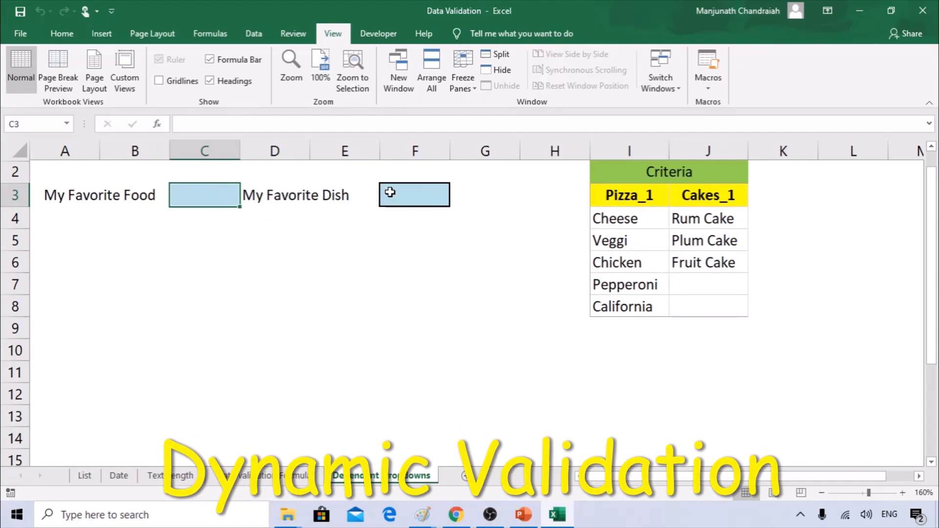
click(639, 197)
click(691, 197)
click(635, 195)
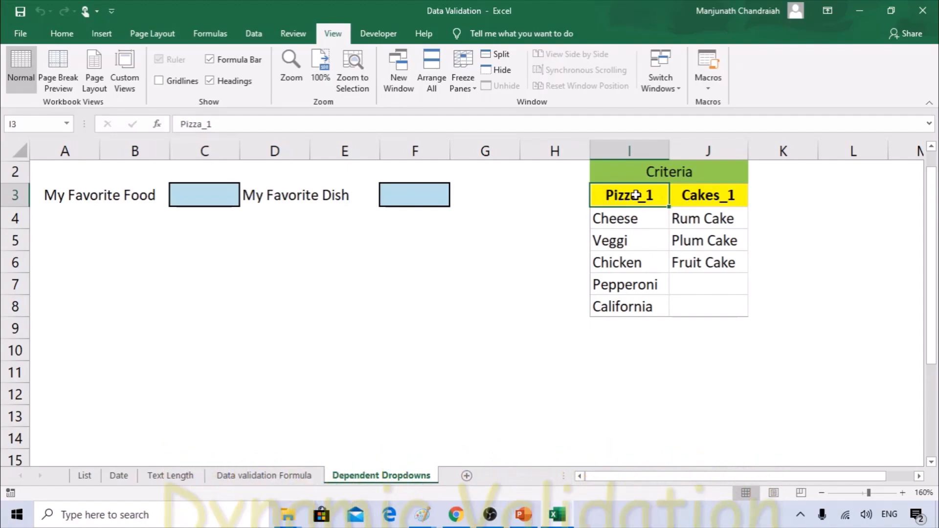
click(635, 224)
drag(635, 225, 638, 313)
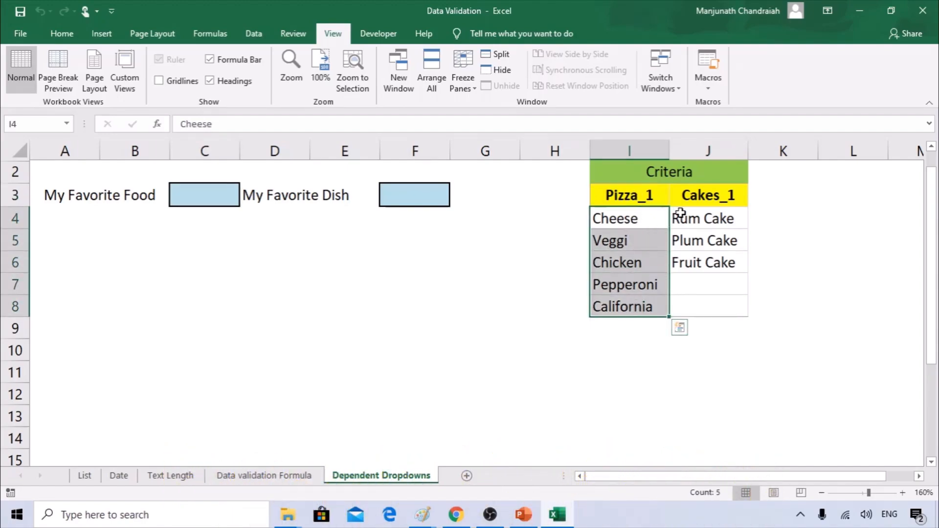
click(721, 195)
drag(720, 215, 719, 260)
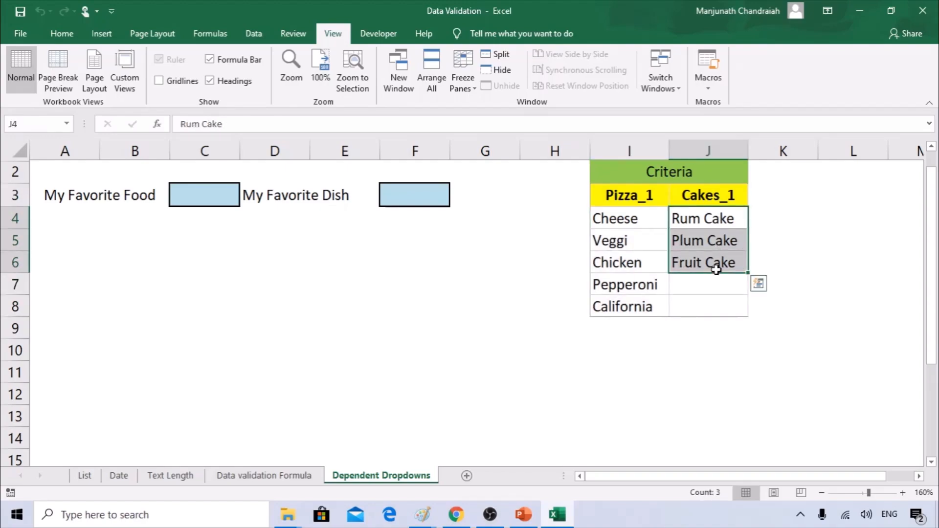
click(202, 198)
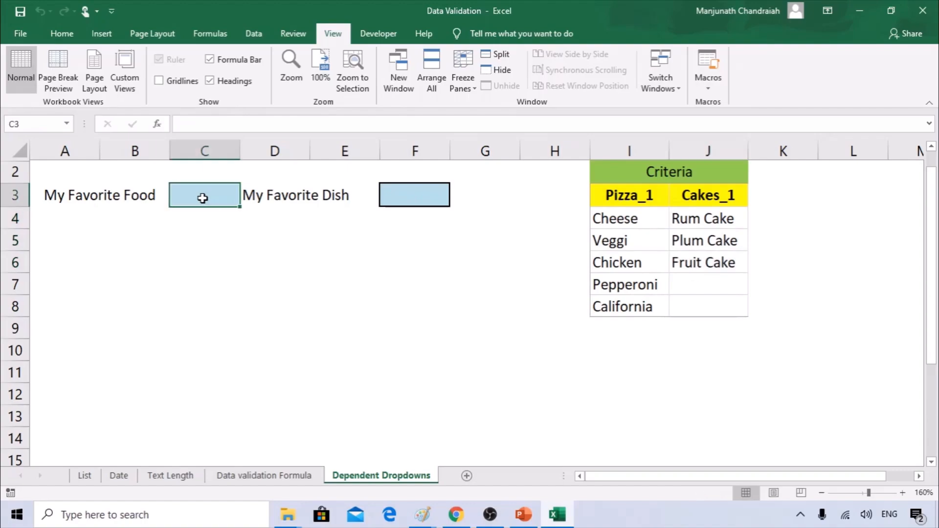
drag(644, 218, 647, 300)
click(423, 200)
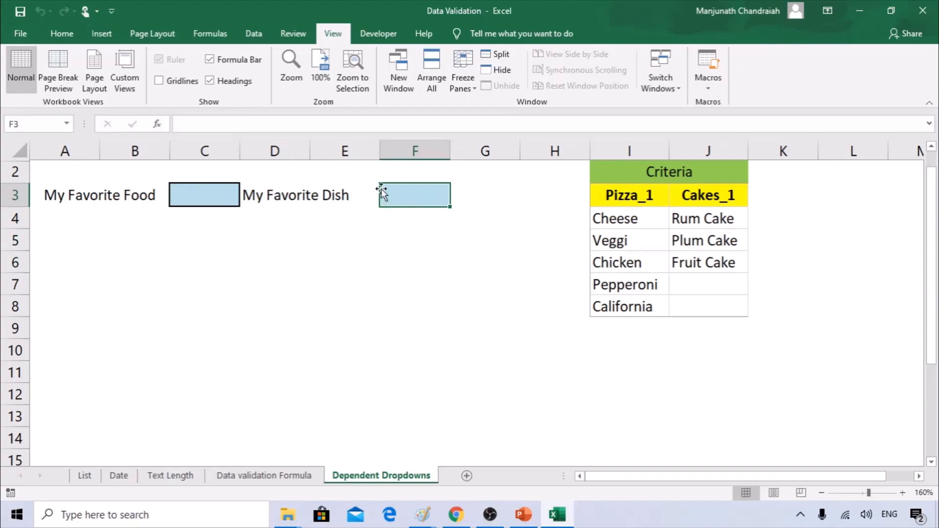
click(221, 202)
drag(689, 220, 696, 259)
click(426, 189)
click(198, 205)
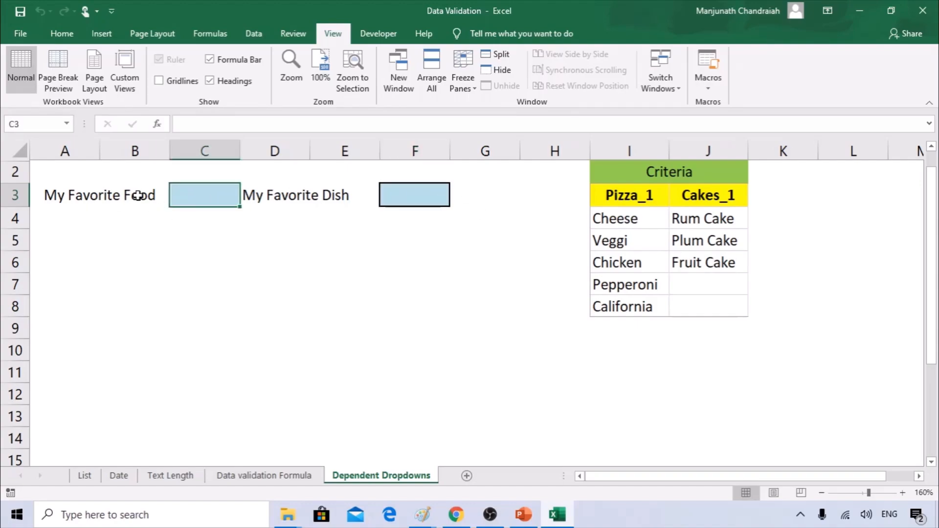
click(634, 198)
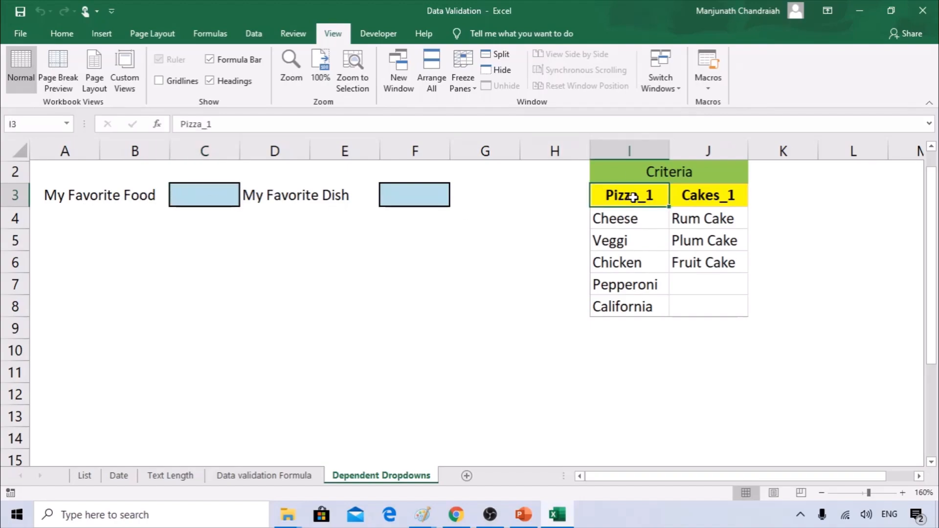
click(734, 197)
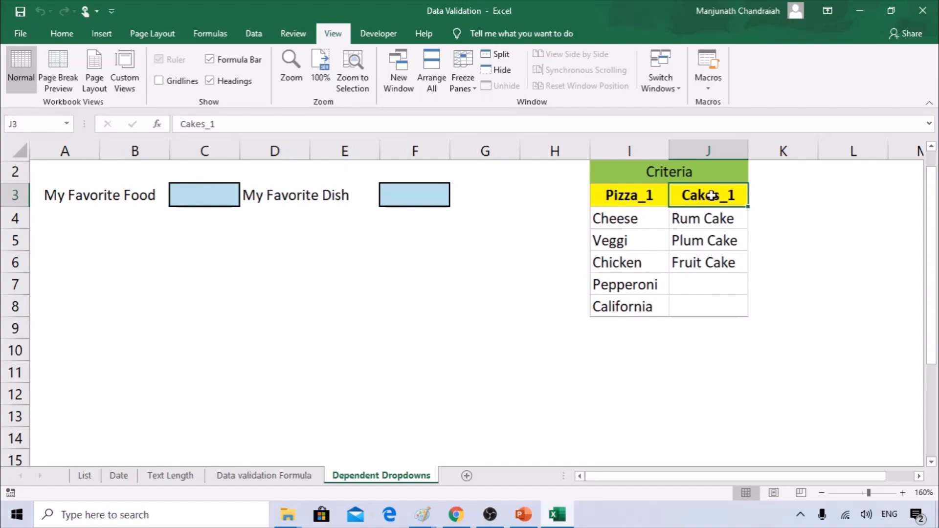
click(209, 191)
Give C3 List validation with source =$I$3:$J$3.
click(253, 34)
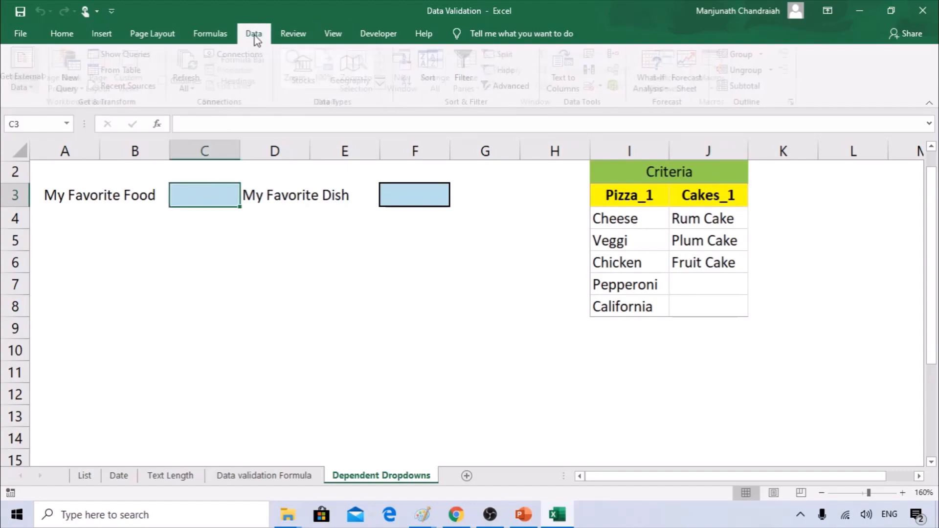
click(620, 87)
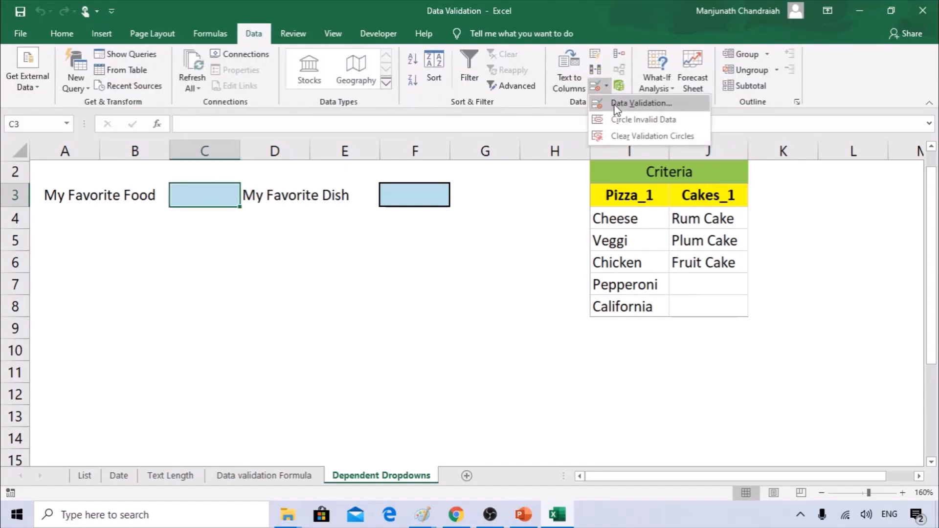
click(636, 98)
click(418, 357)
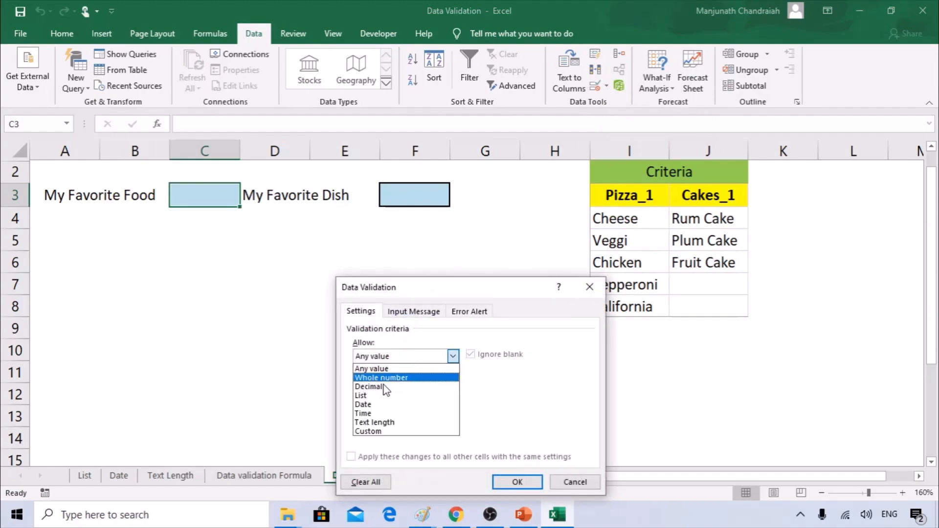
click(376, 394)
drag(398, 290, 342, 259)
click(336, 382)
click(660, 197)
drag(659, 197, 704, 198)
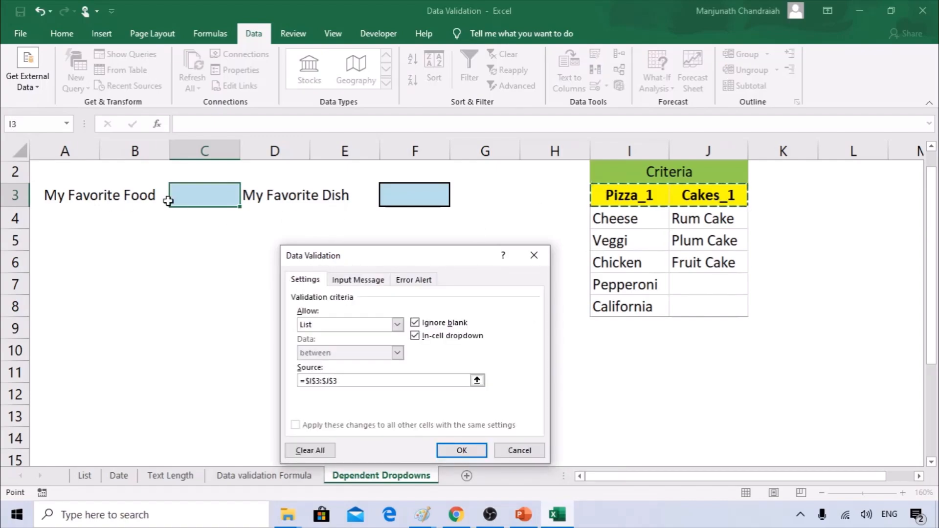
click(450, 448)
Pick Pizza_1, then Cakes_1 from C3's new dropdown.
click(246, 201)
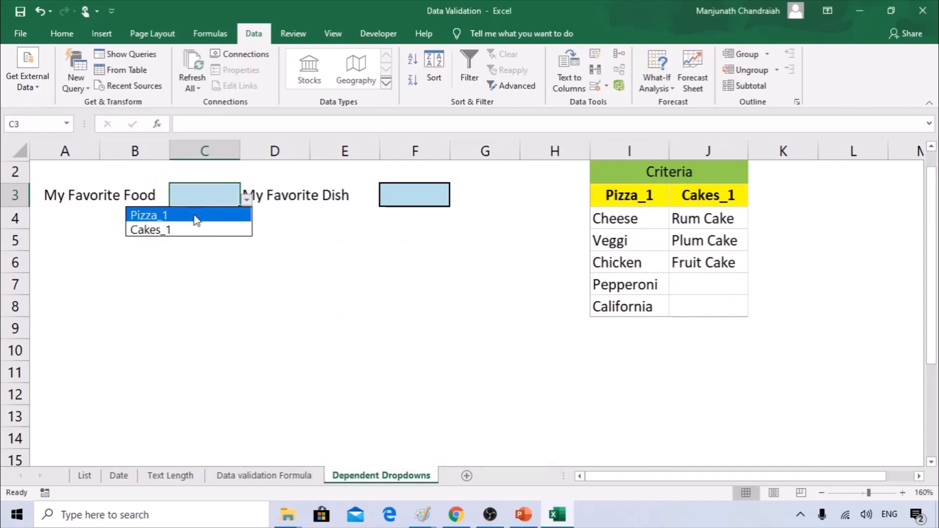
click(195, 215)
click(247, 200)
click(193, 230)
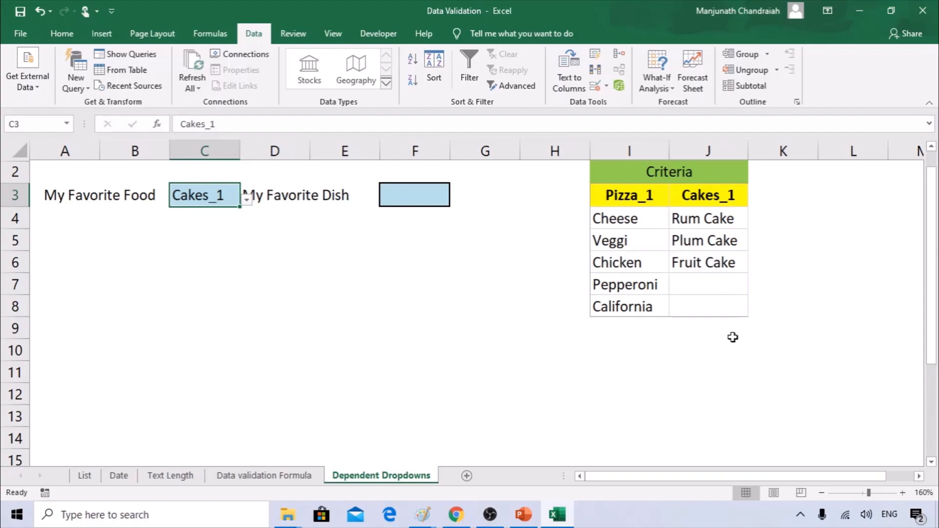
click(381, 190)
Create names from the top row of I3:J8 only, yielding Pizza_1 and Cakes_1.
drag(607, 218, 619, 296)
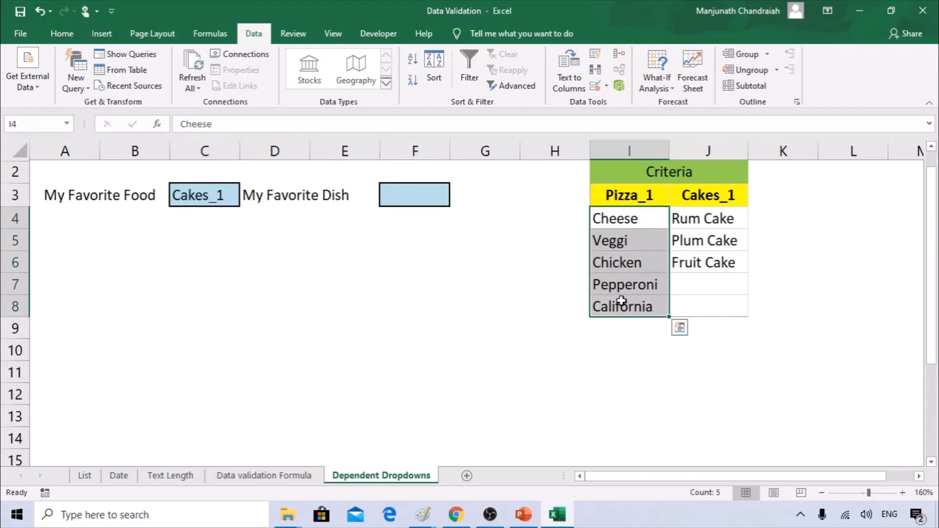
click(390, 186)
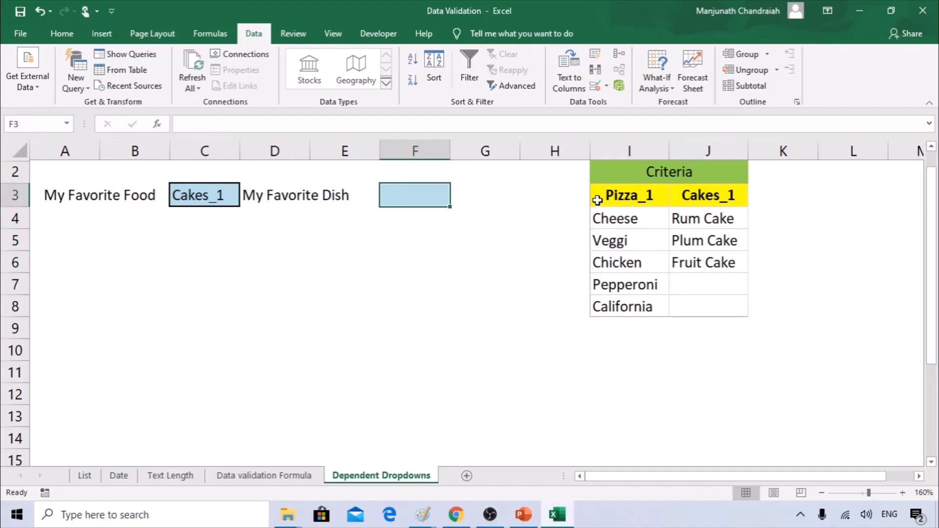
drag(605, 196, 714, 308)
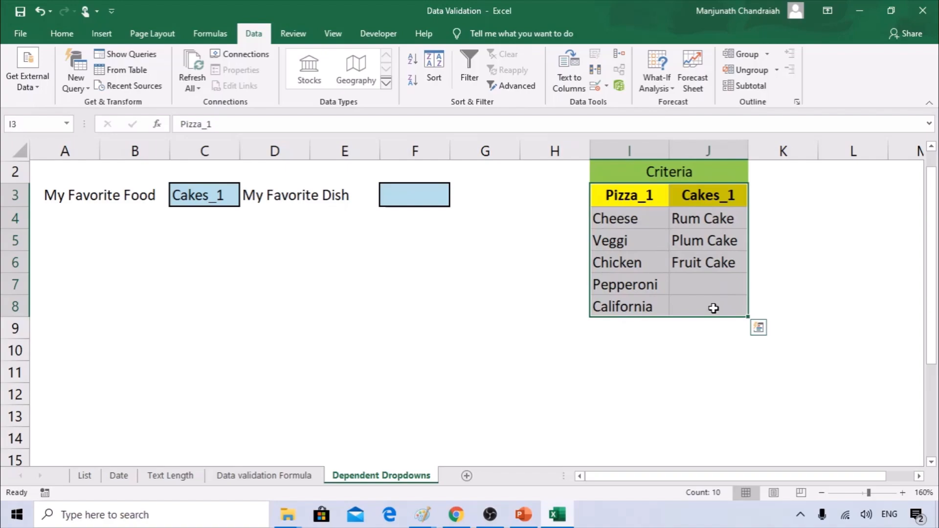
click(203, 38)
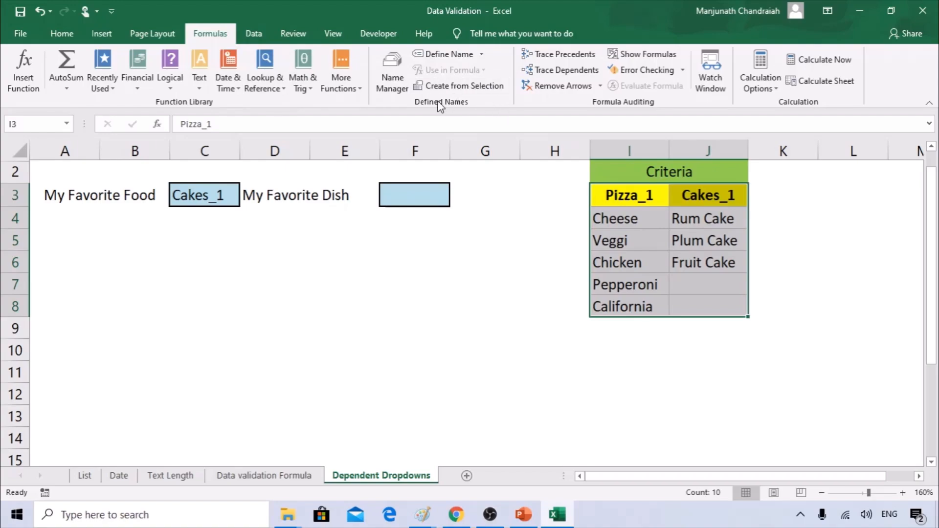
click(461, 86)
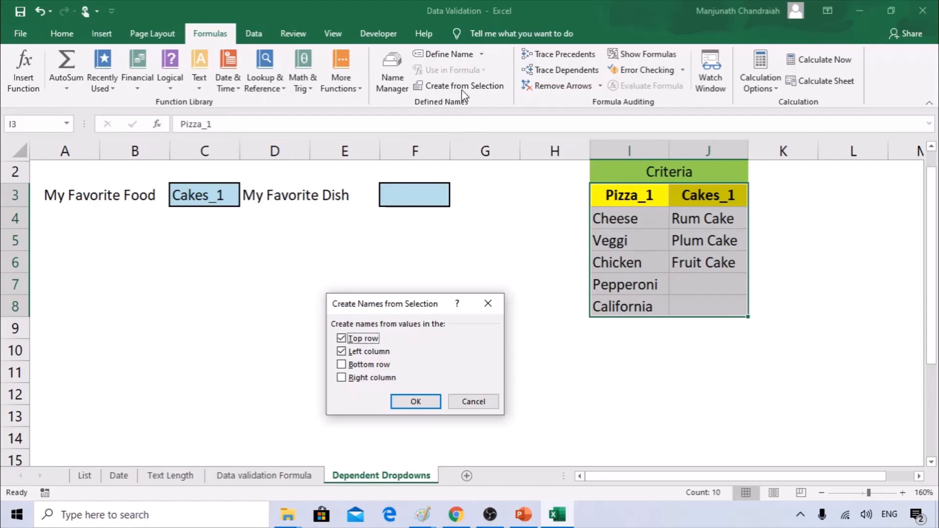
click(346, 353)
drag(397, 306, 412, 246)
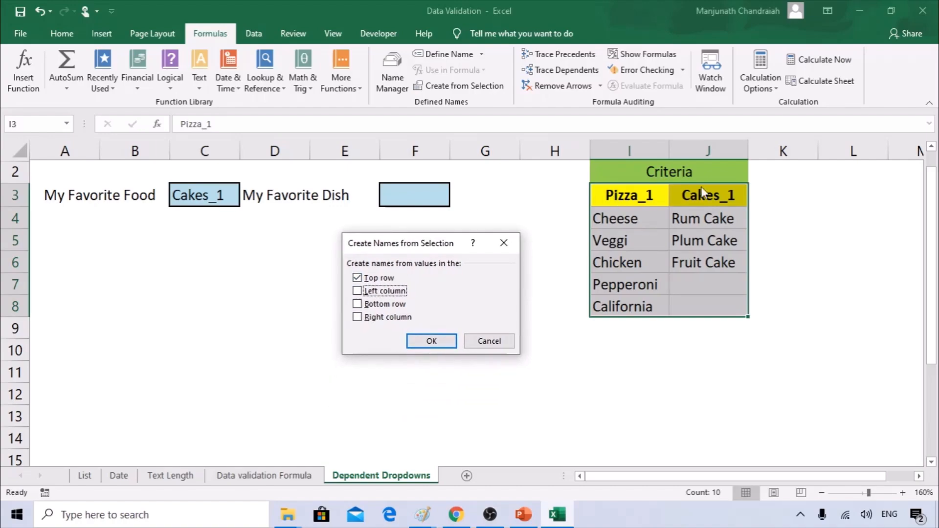
click(424, 344)
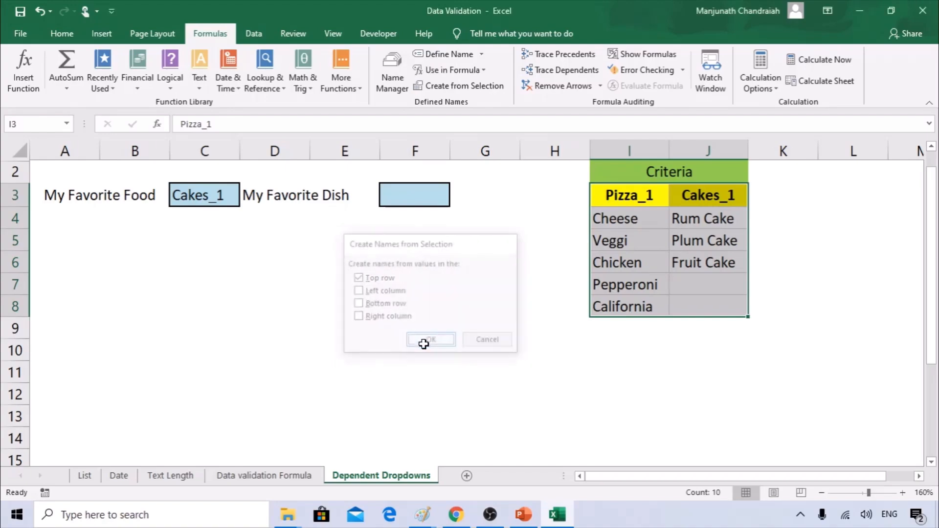
Give F3 List validation with source =INDIRECT($C$3).
click(409, 196)
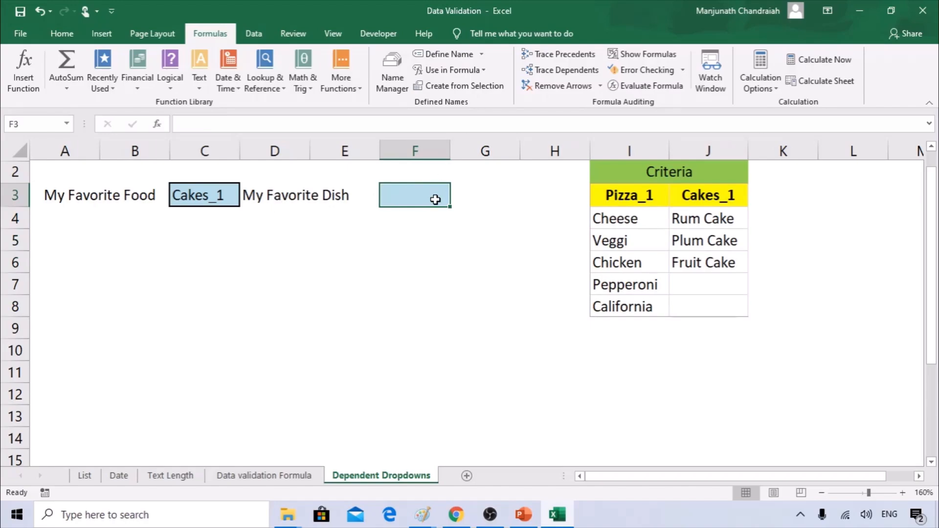
click(260, 35)
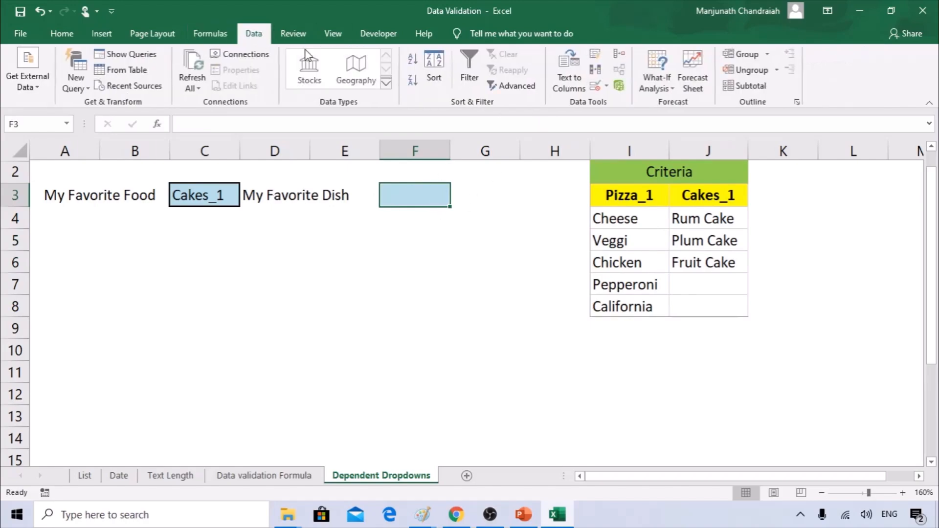
click(607, 88)
click(631, 102)
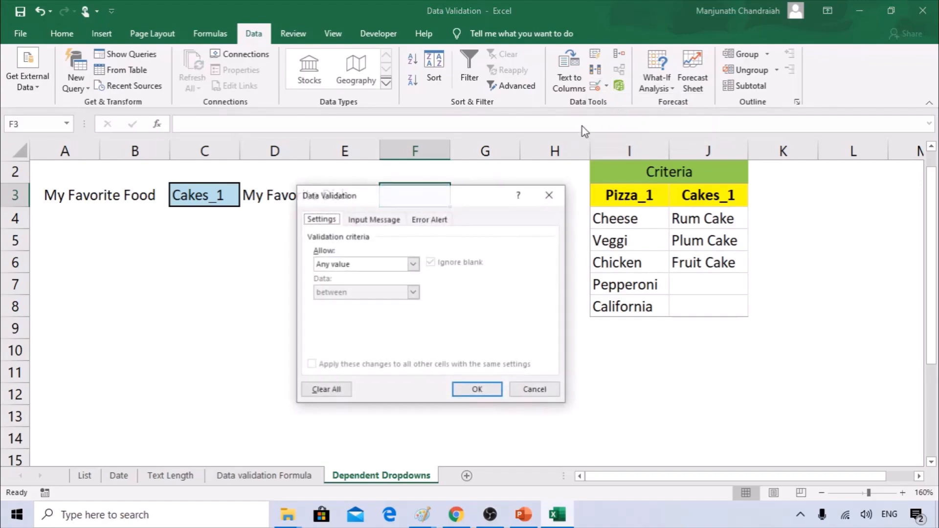
drag(430, 198, 421, 230)
click(407, 300)
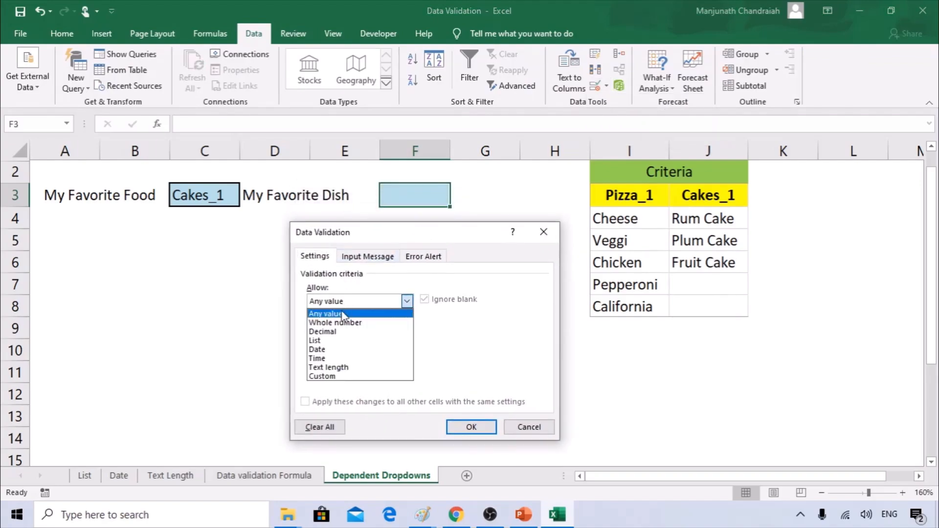
click(333, 334)
click(329, 358)
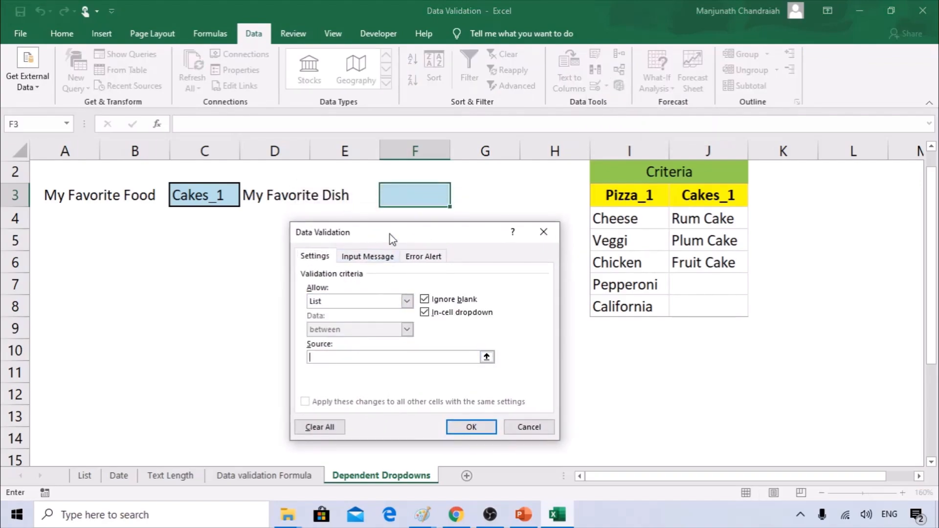
drag(390, 238, 381, 237)
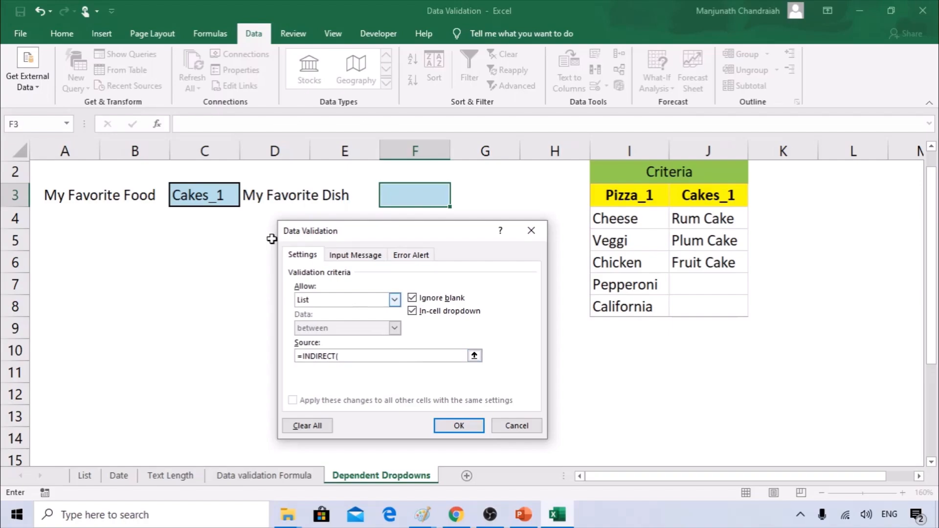
click(197, 195)
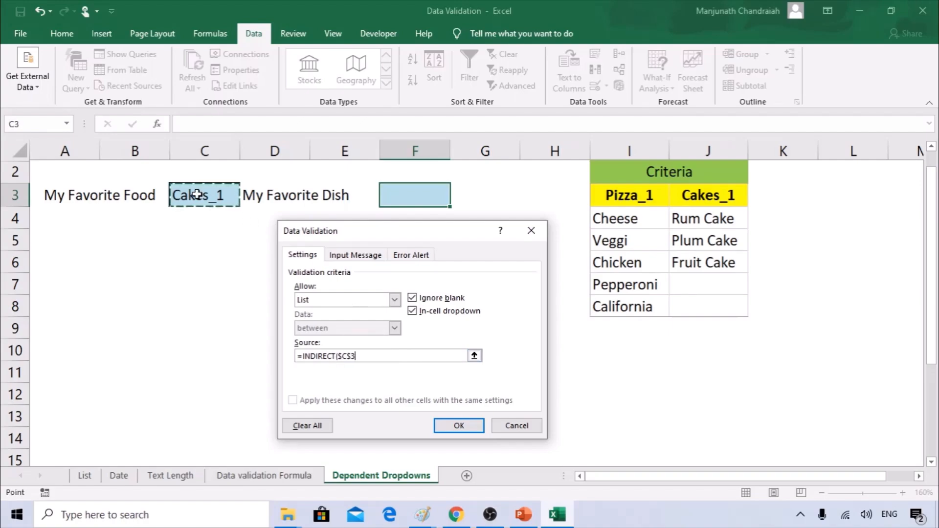
text())
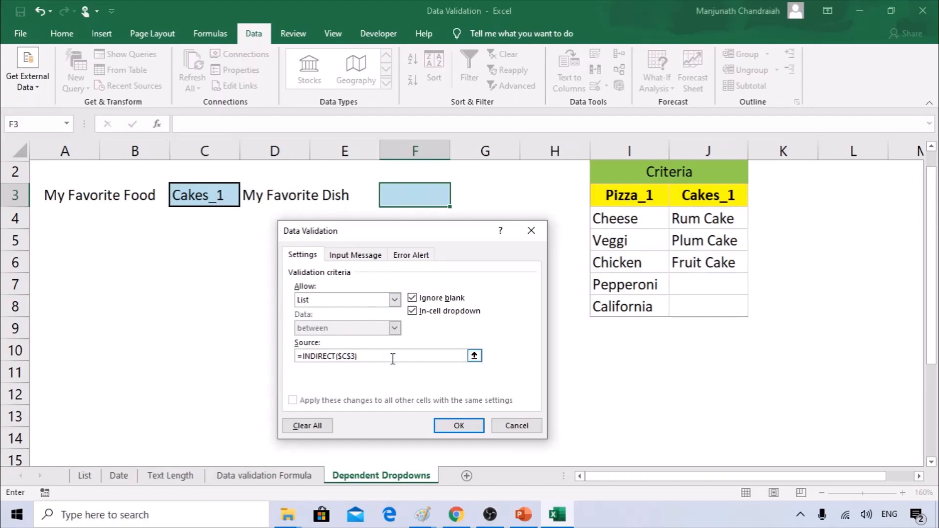
click(458, 428)
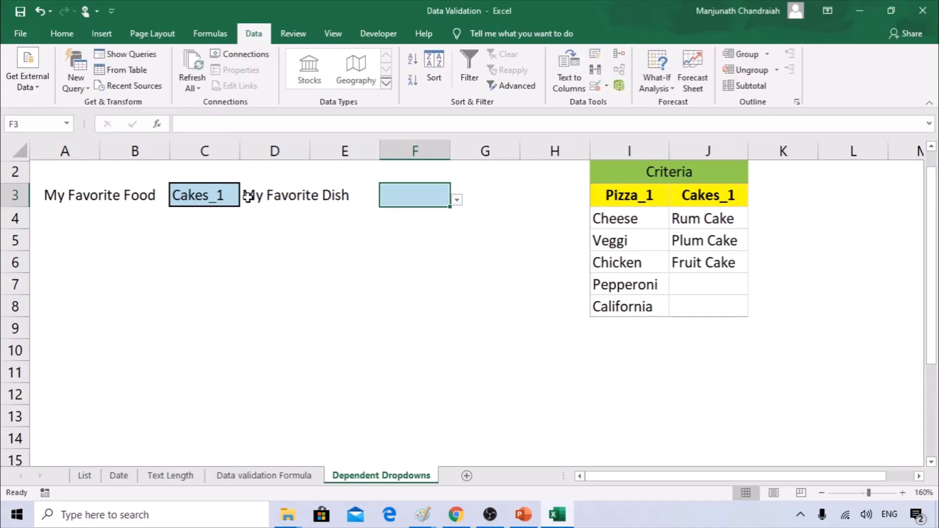
Pick Rum Cake, Plum Cake and Fruit Cake in turn from F3's dropdown.
click(456, 201)
click(372, 215)
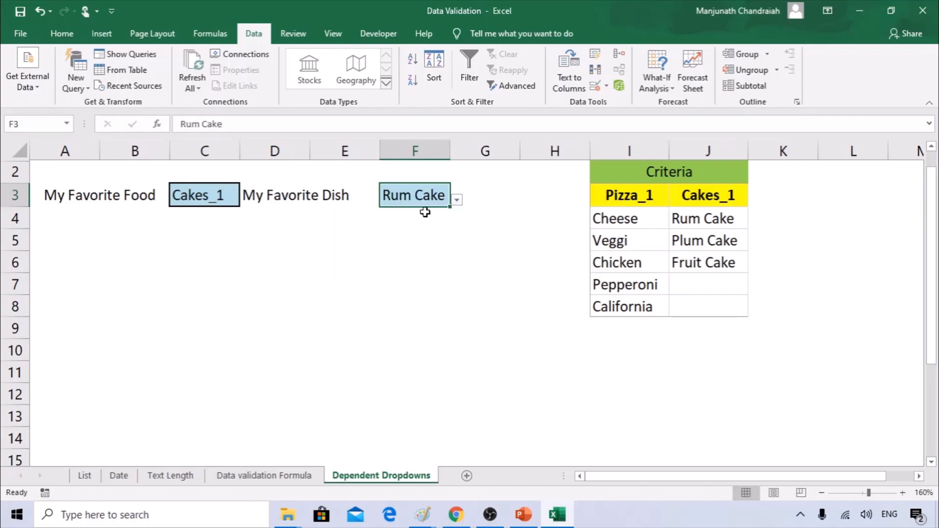
click(457, 200)
click(404, 229)
click(456, 201)
click(402, 243)
Switch C3 to Pizza_1 and choose Veggi, then Chicken in F3.
click(235, 197)
click(247, 199)
click(199, 214)
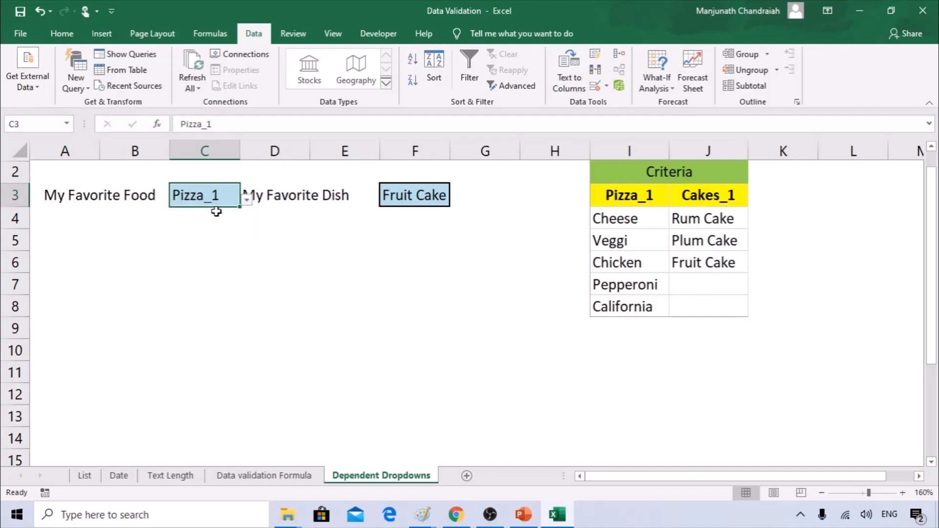
click(434, 205)
click(457, 201)
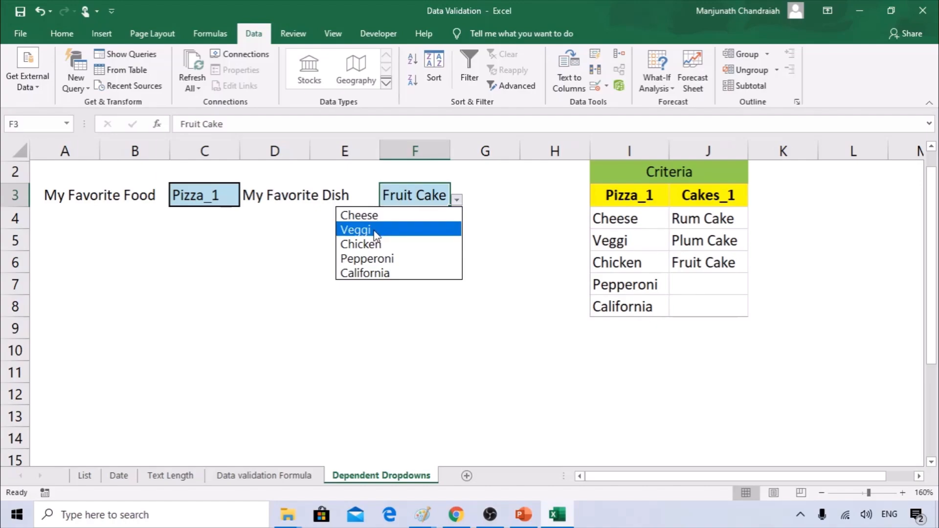
click(375, 234)
click(457, 200)
click(380, 245)
click(456, 201)
click(397, 247)
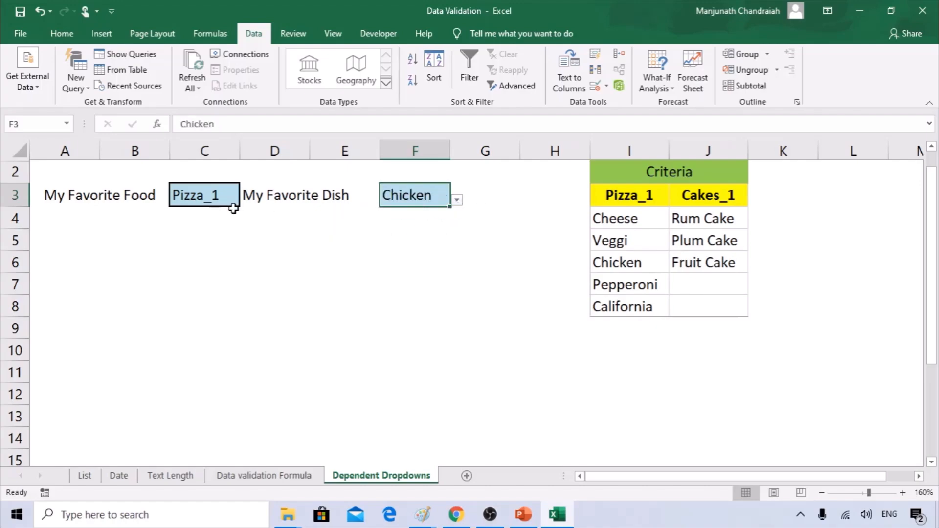
click(205, 190)
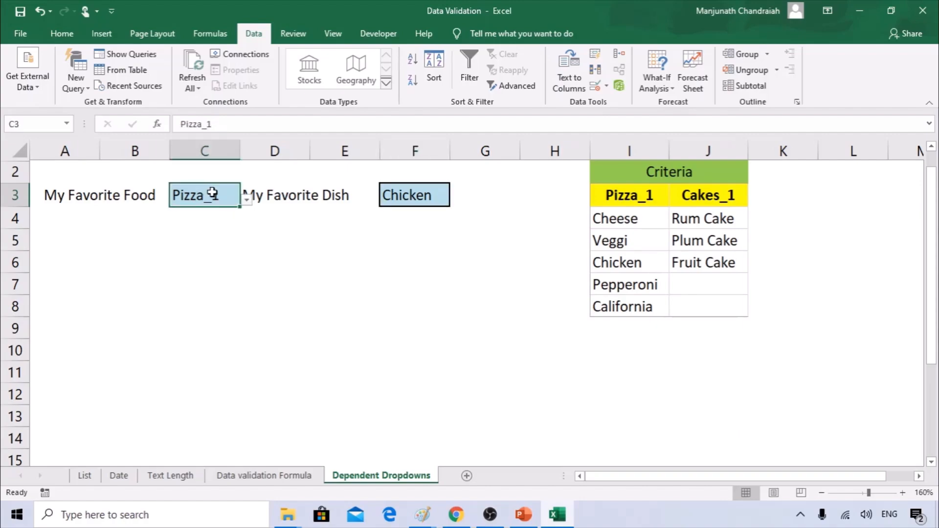
Check C3's list source in Data Validation without changing it.
click(607, 86)
click(628, 98)
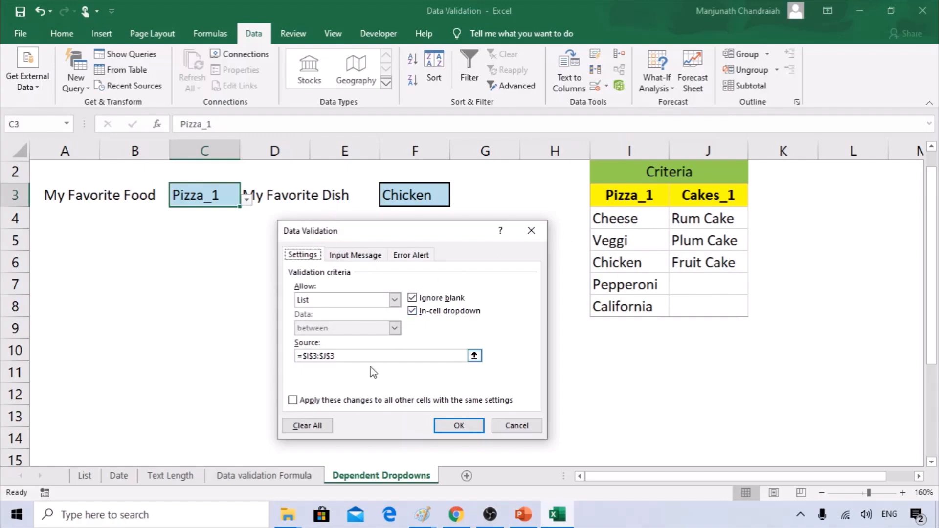
click(368, 356)
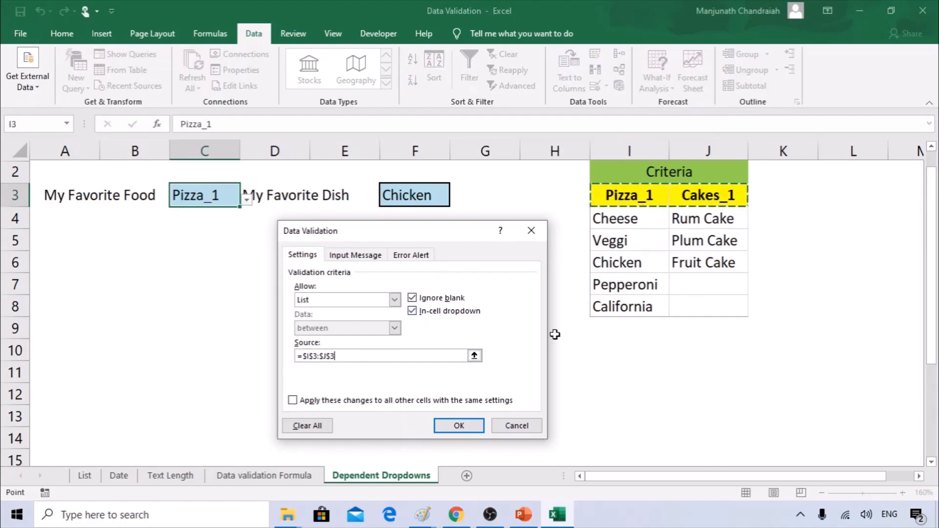
click(514, 427)
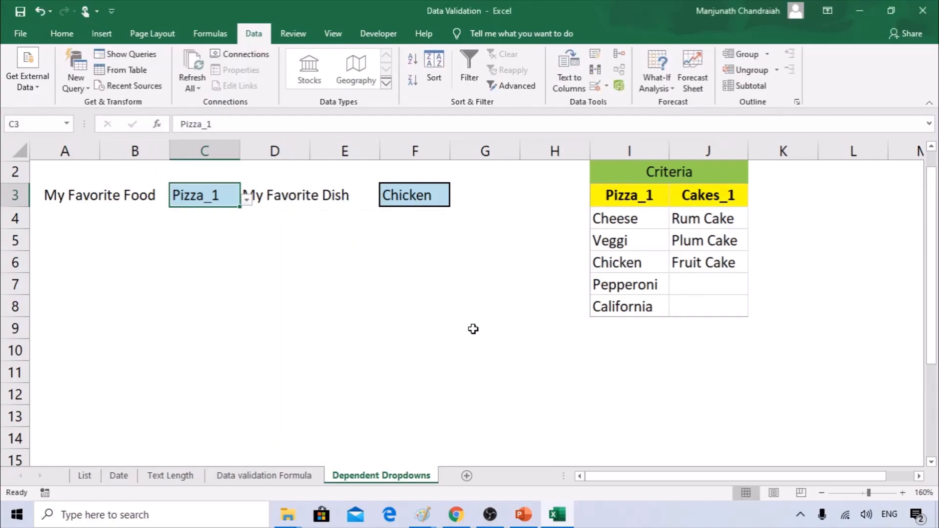
Create names from the top row of I3:J8 only.
drag(613, 195, 707, 300)
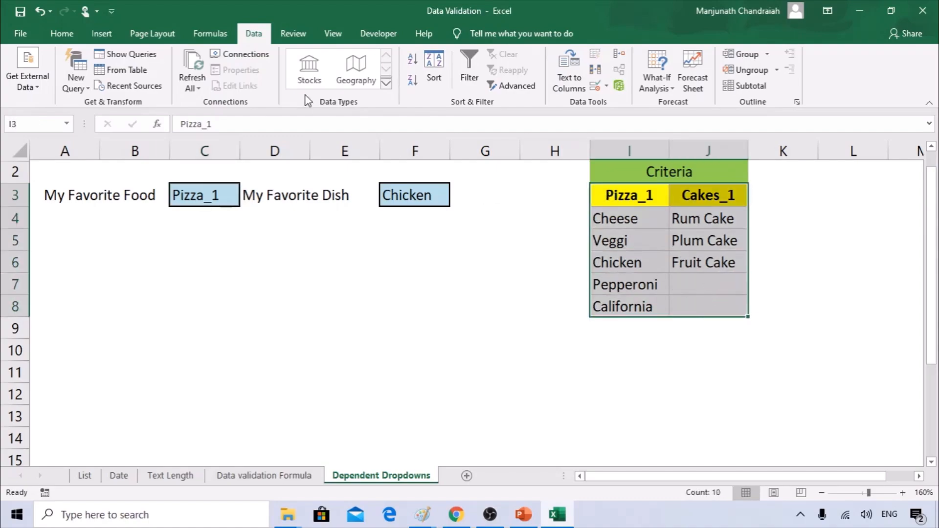
click(210, 34)
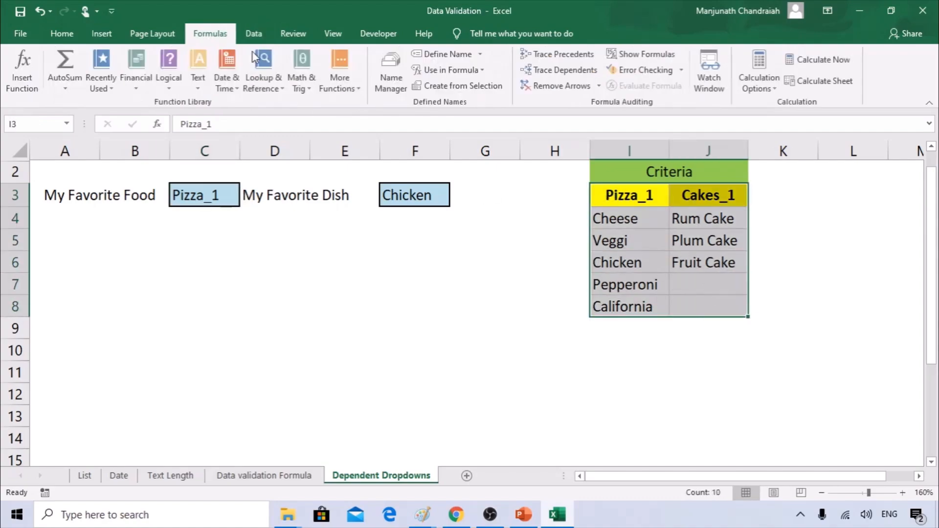
click(463, 88)
click(345, 327)
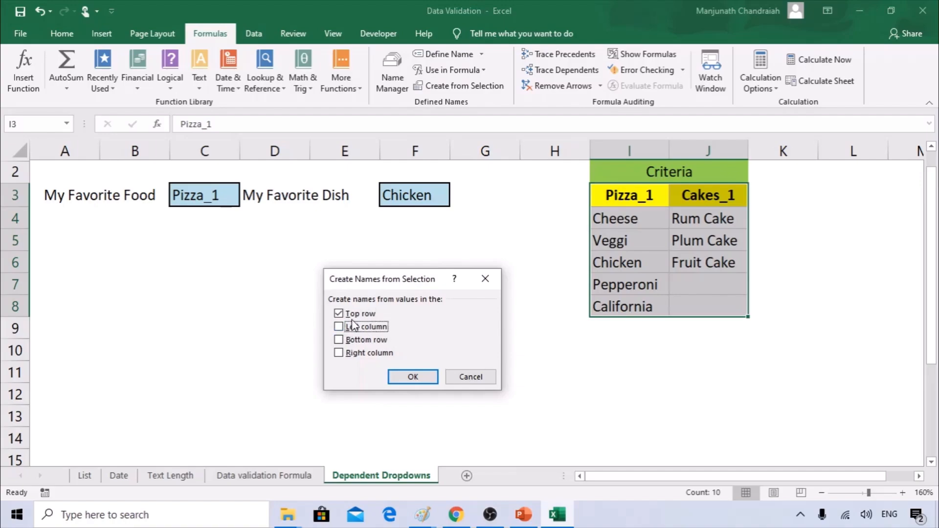
click(394, 376)
Review F3's =INDIRECT($C$3) validation source and confirm it.
click(431, 196)
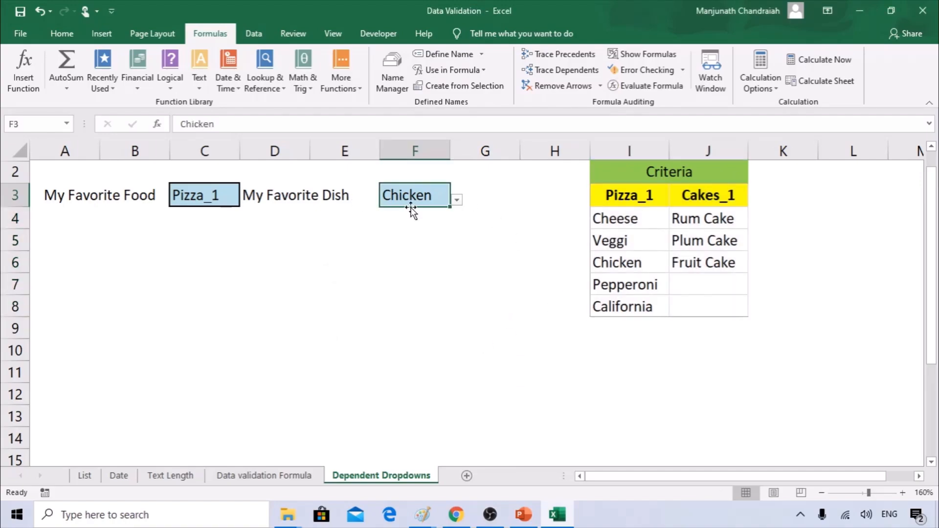
click(255, 34)
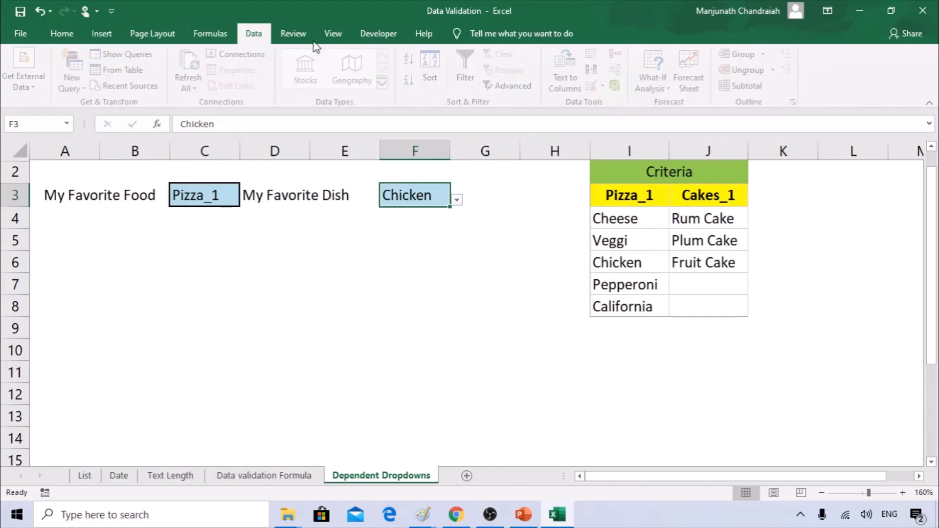
click(606, 86)
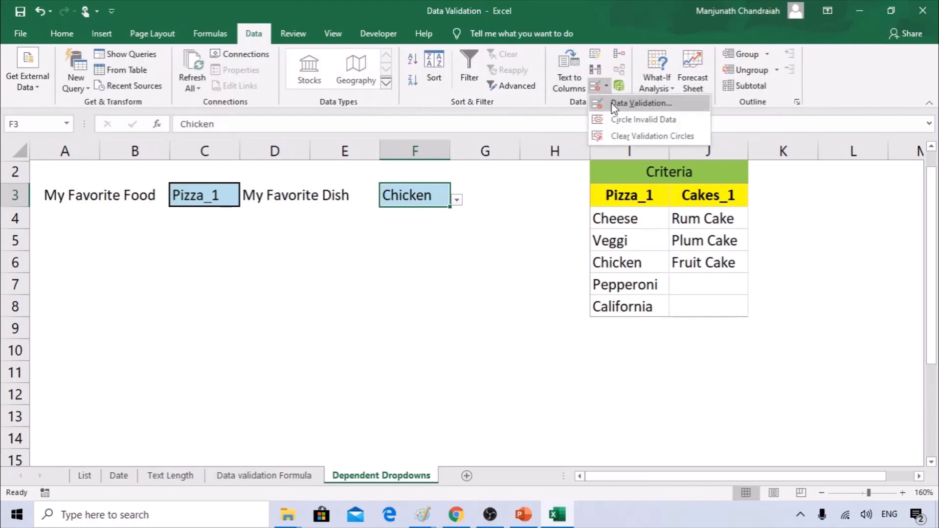
click(613, 103)
click(347, 361)
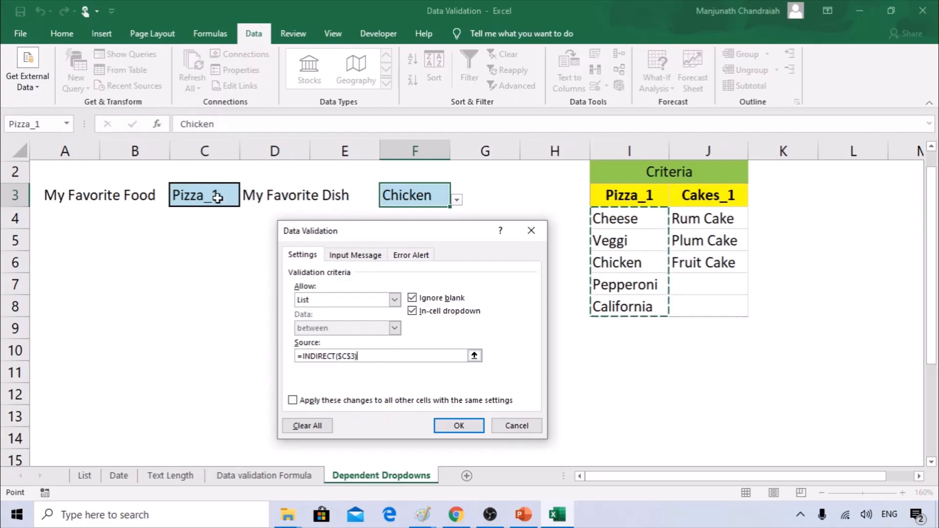
click(457, 423)
Pick Veggi in F3, keeping C3 set to Pizza_1.
click(456, 200)
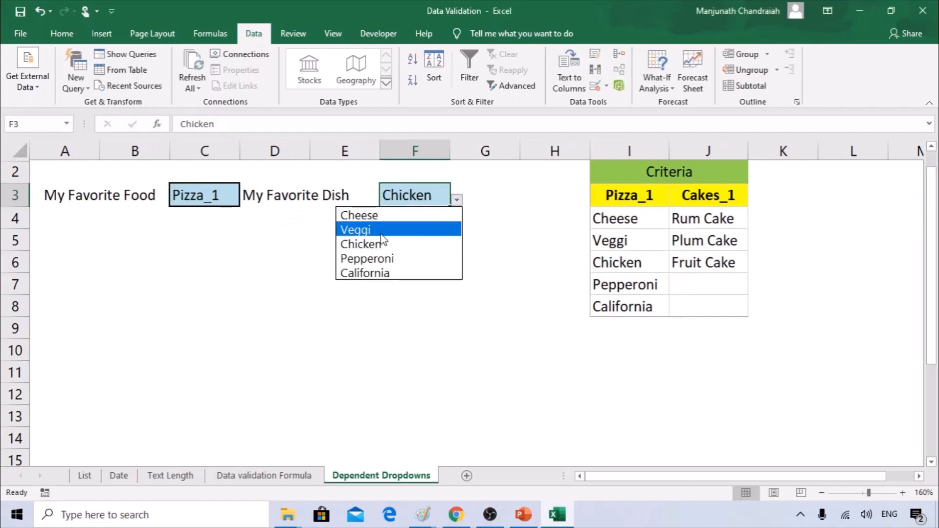
click(380, 231)
click(233, 190)
click(246, 199)
click(220, 218)
click(307, 218)
click(418, 197)
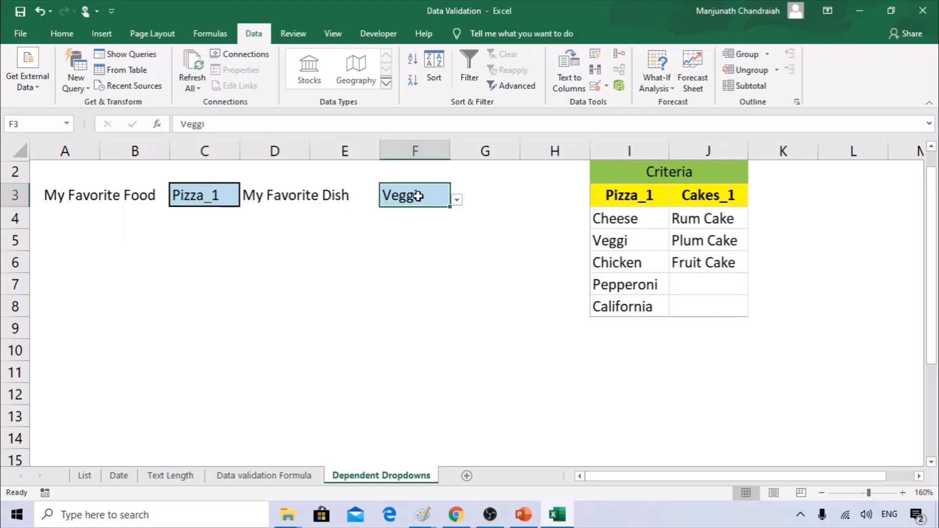
click(456, 200)
Choose Chicken from F3's dropdown list.
click(394, 244)
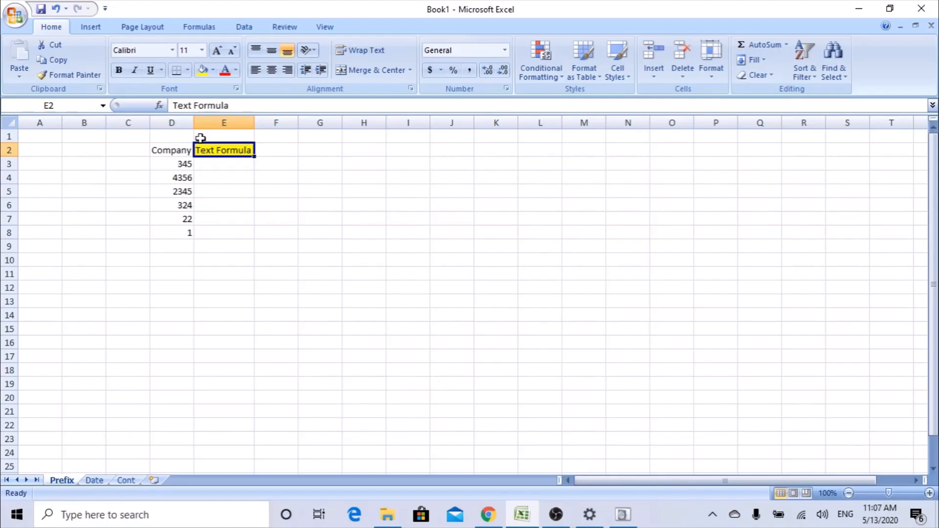
drag(175, 150, 181, 234)
click(331, 181)
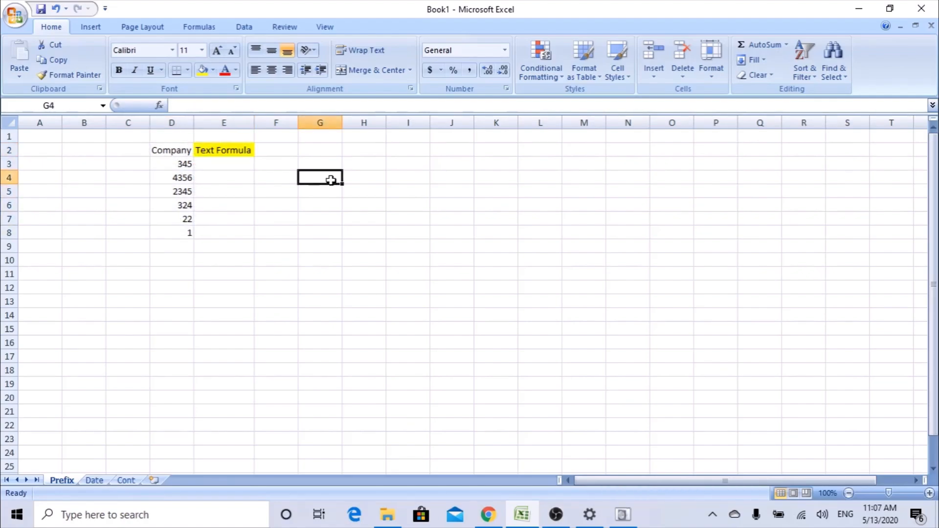
click(179, 177)
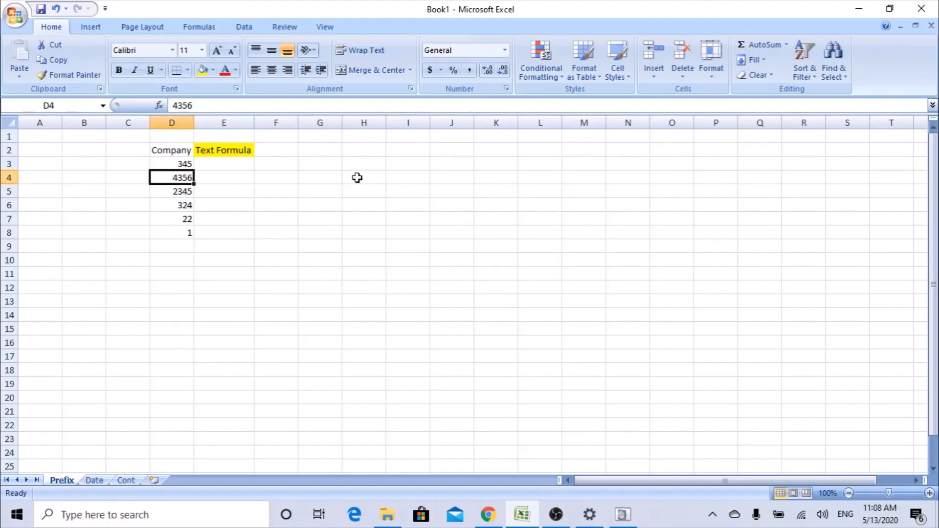
click(180, 163)
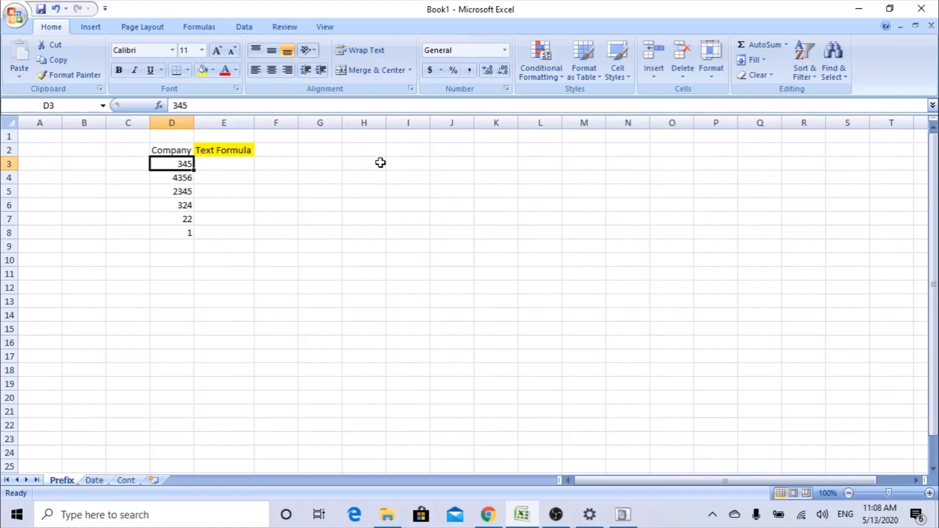
click(174, 206)
click(172, 221)
click(174, 231)
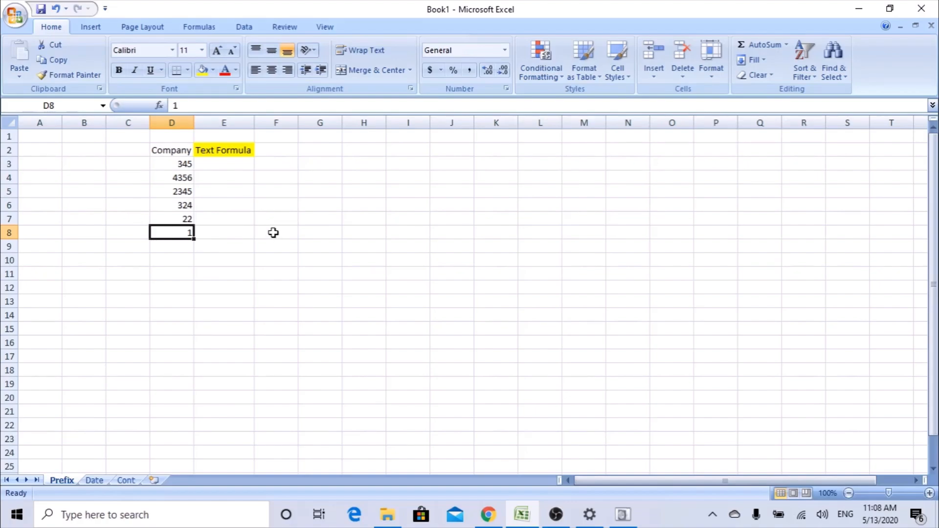
double_click(172, 163)
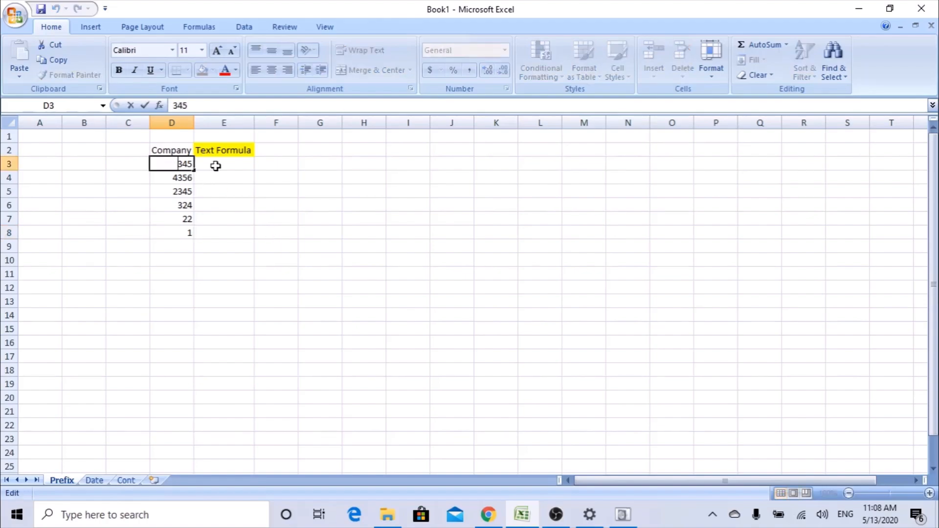
text(0)
click(226, 181)
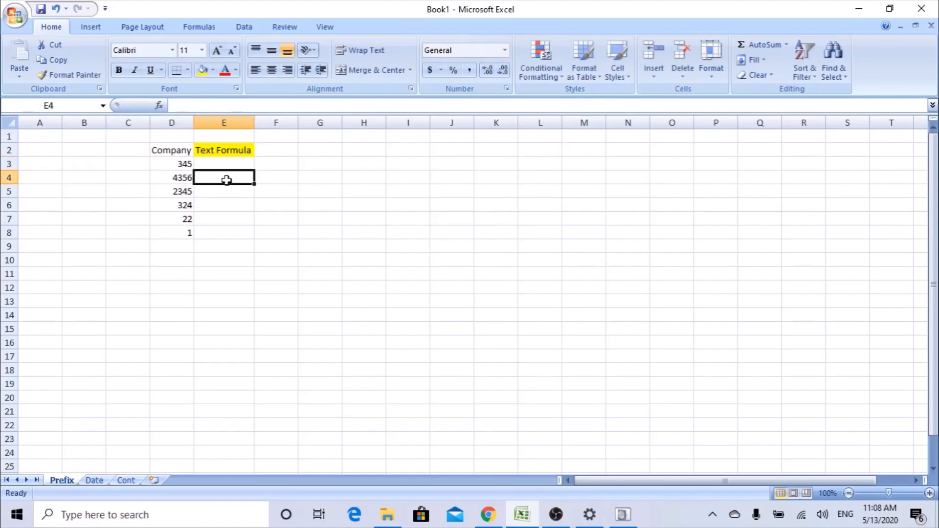
double_click(172, 164)
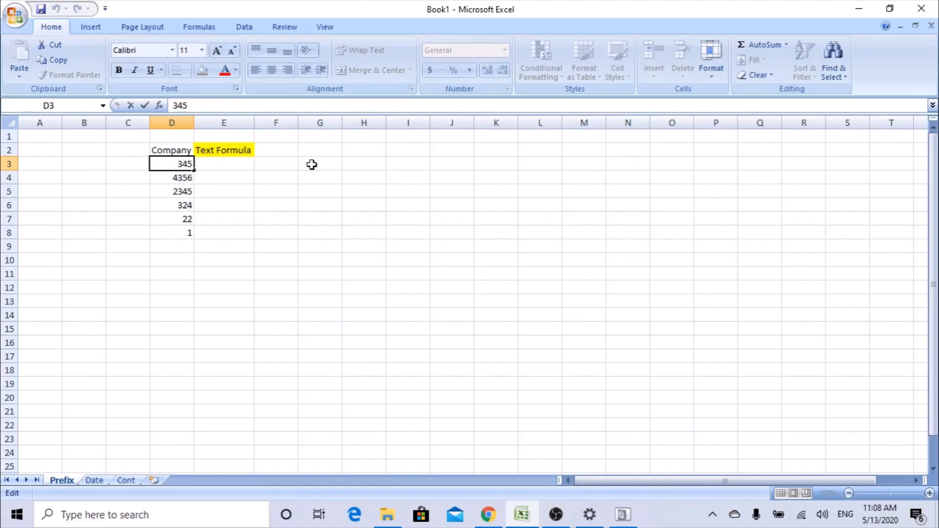
text('0)
key(Return)
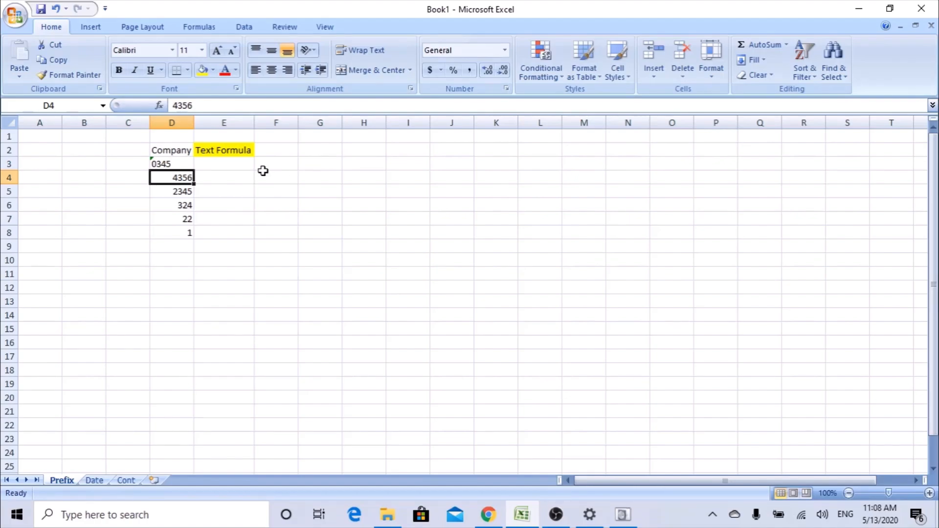
drag(163, 231, 172, 166)
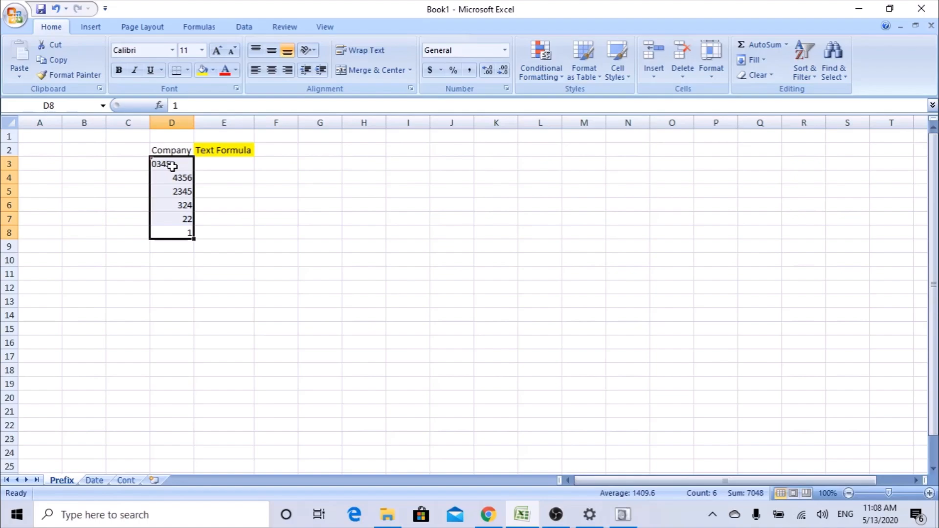
key(ctrl+z)
click(234, 167)
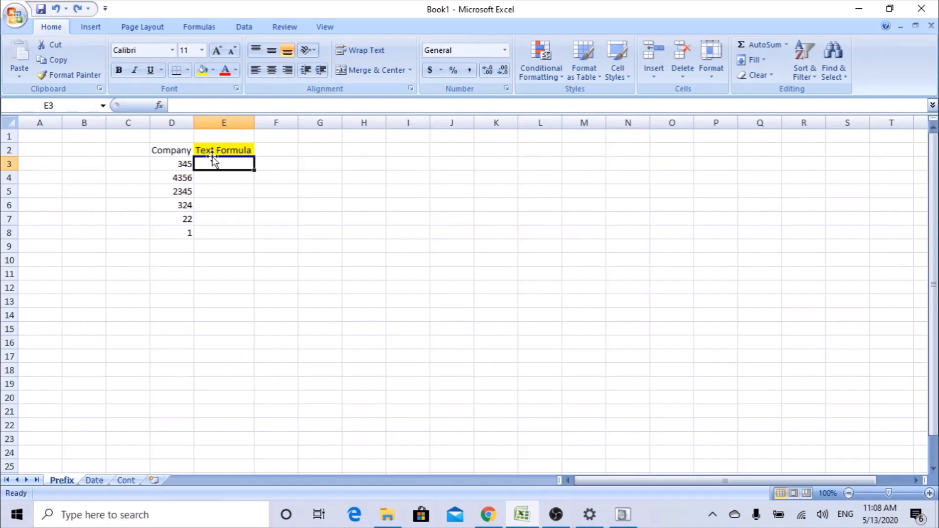
Enter =TEXT(D3,"0000") in E3 through the TEXT argument form, giving 0345.
text(=text)
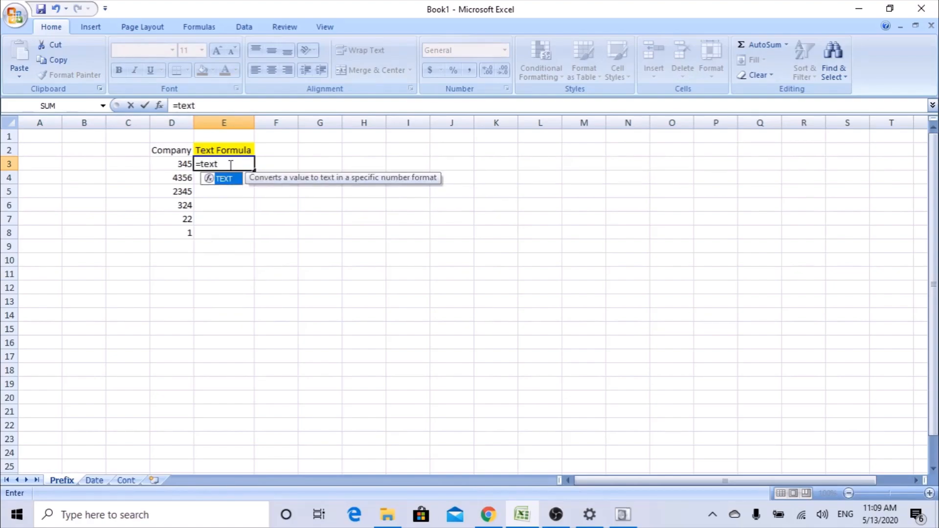
key(Tab)
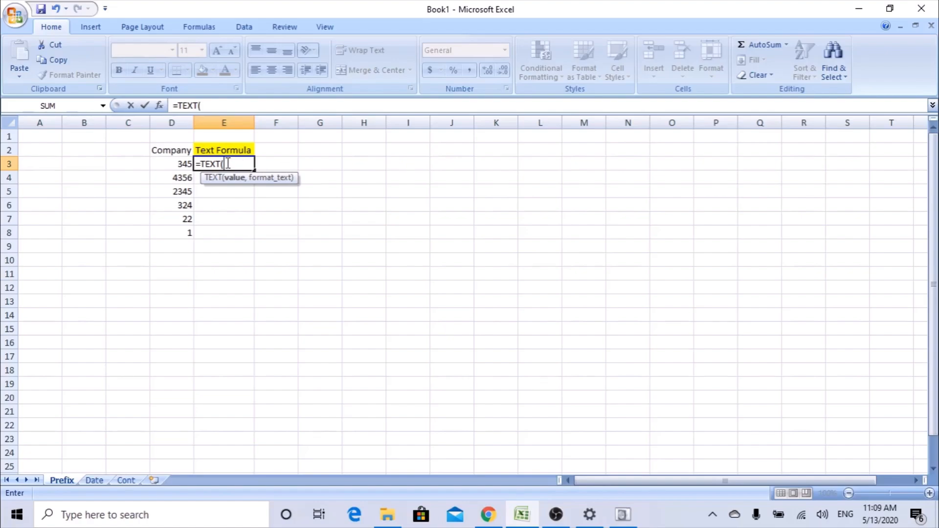
click(159, 106)
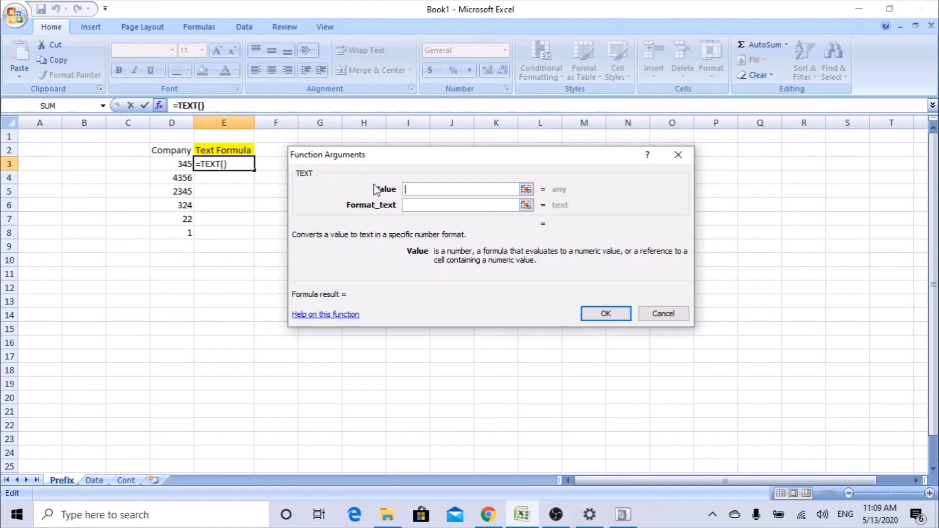
click(182, 165)
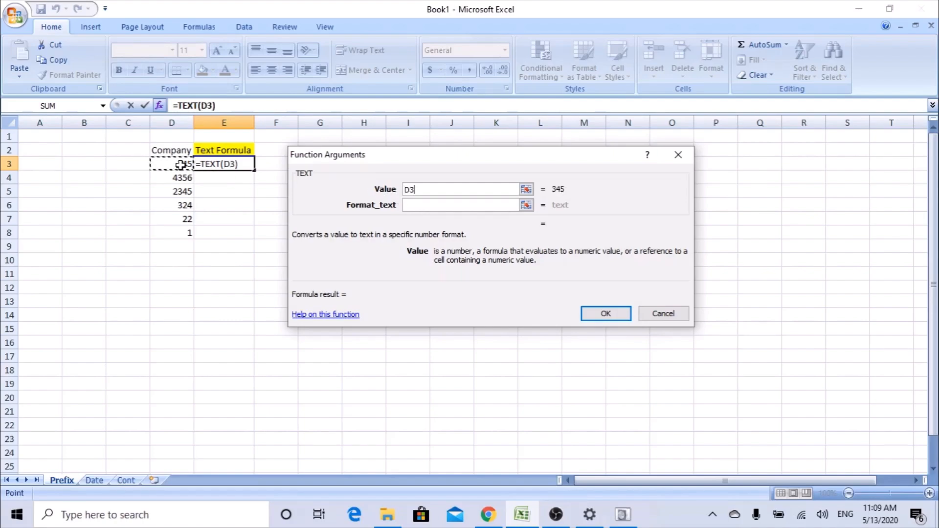
click(412, 204)
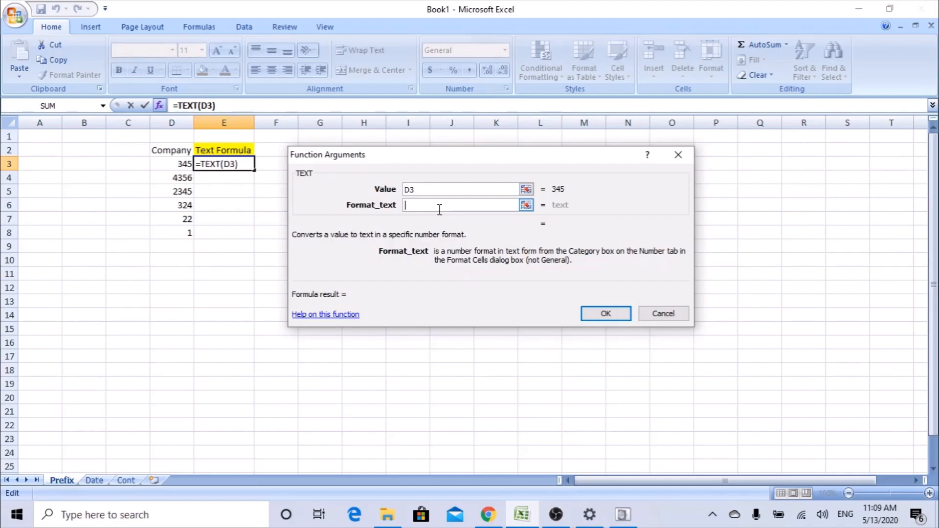
text("0000)
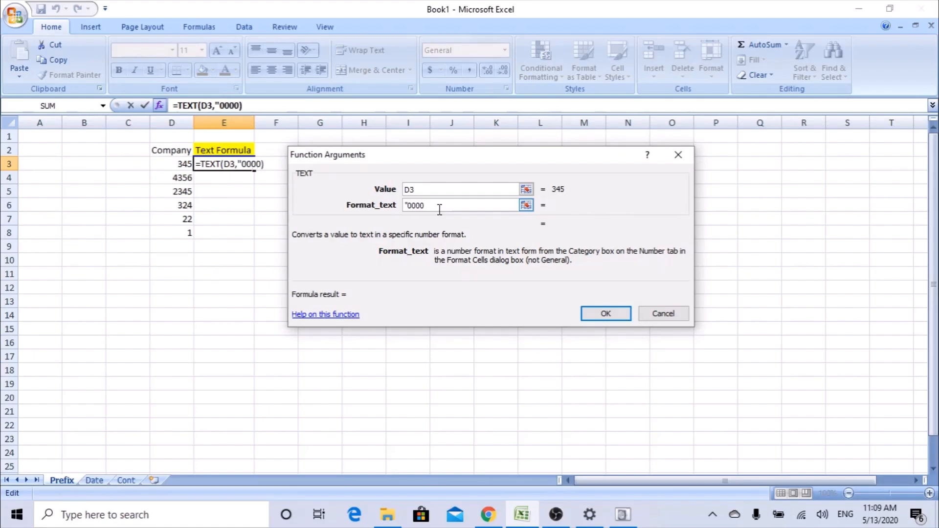
text(")
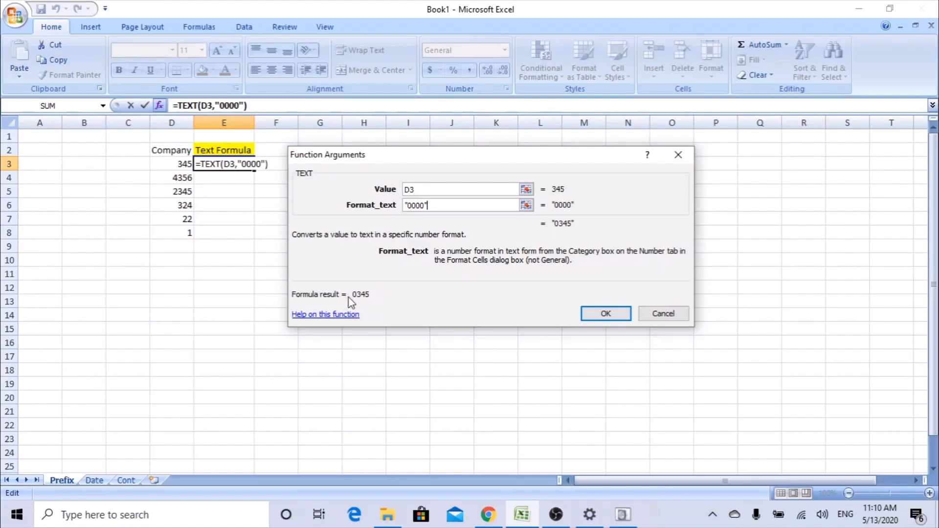
click(606, 314)
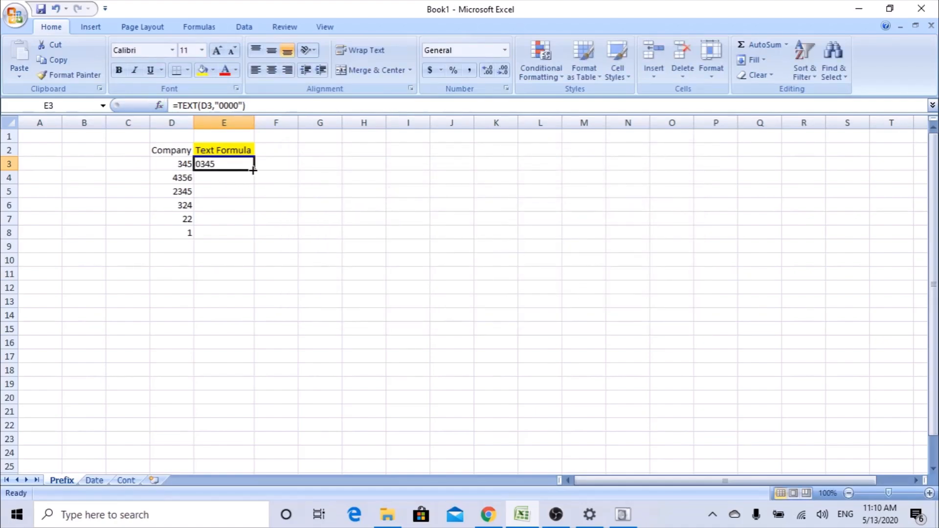
Fill E3's TEXT formula down to E8 and check it against the D-column numbers.
drag(253, 170, 252, 240)
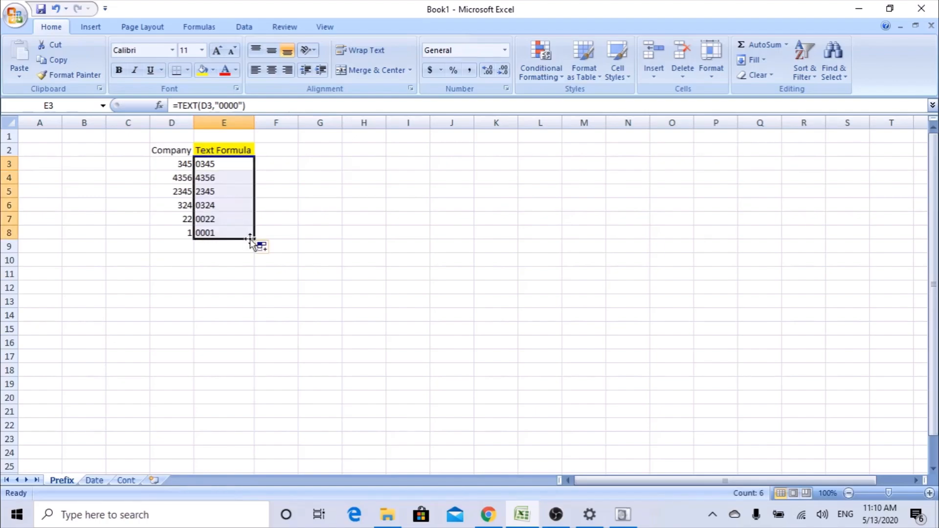
click(178, 236)
click(182, 220)
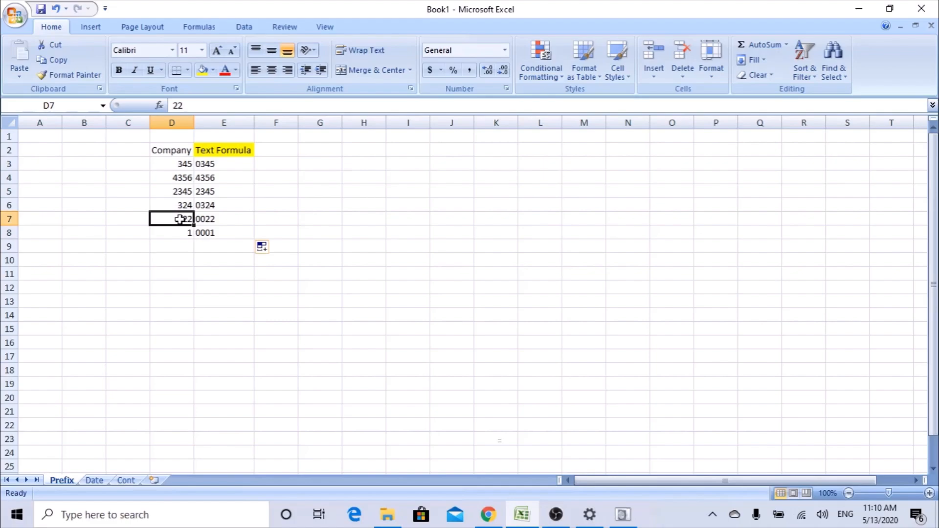
click(173, 206)
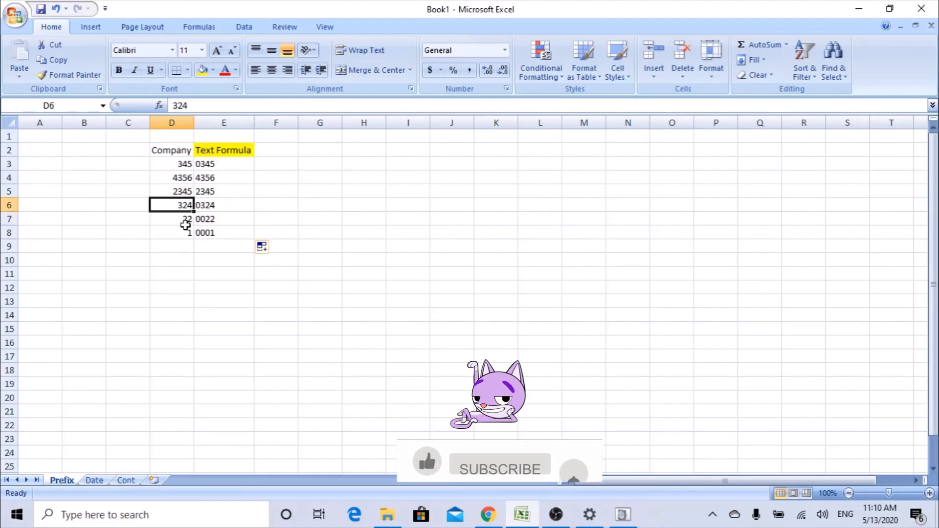
click(224, 207)
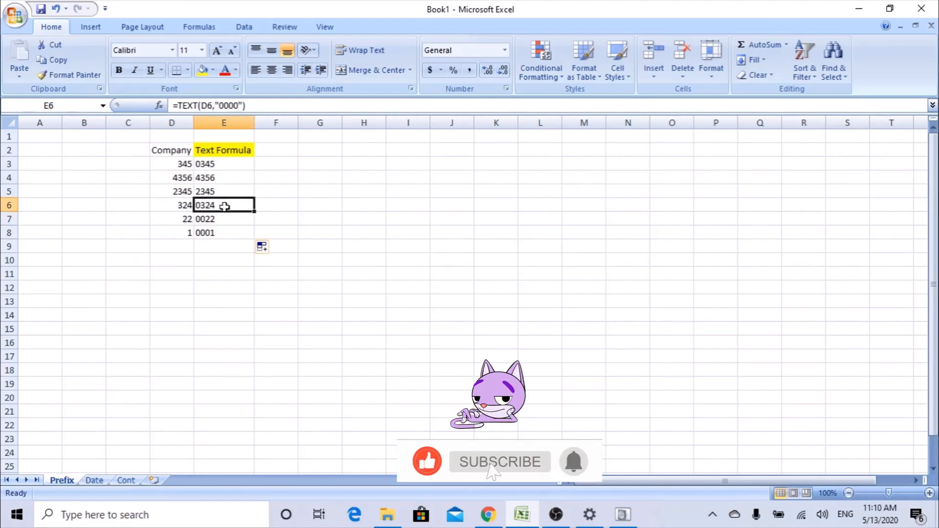
Copy E3:E8 and paste it back as values only, replacing the formulas.
drag(226, 163, 226, 227)
key(ctrl+c)
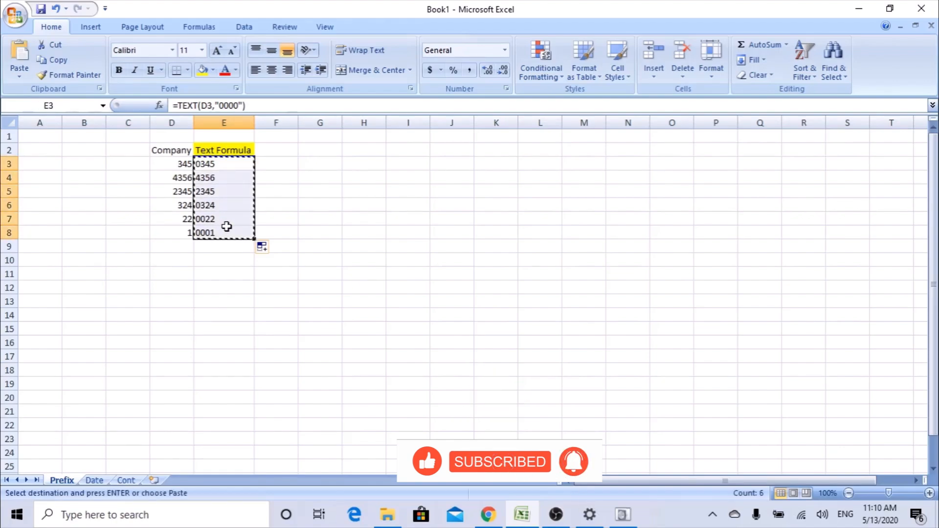
right_click(231, 166)
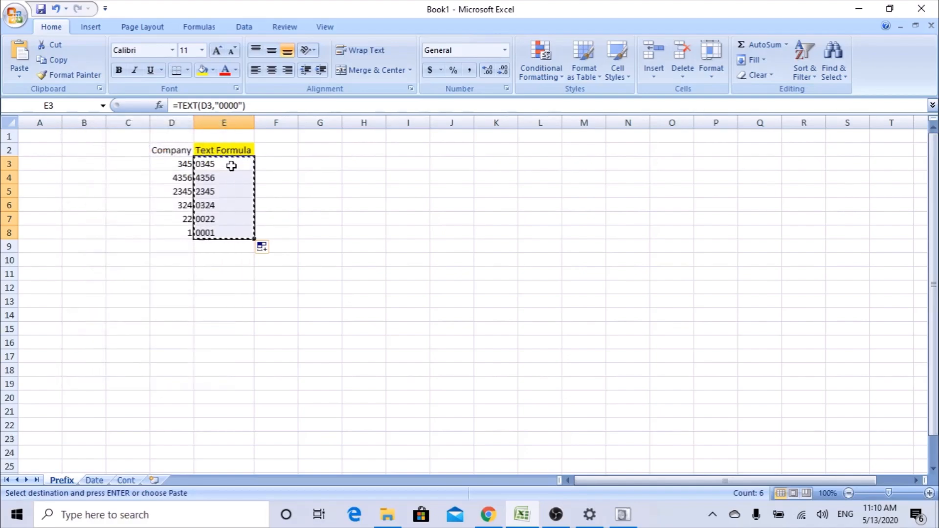
right_click(231, 165)
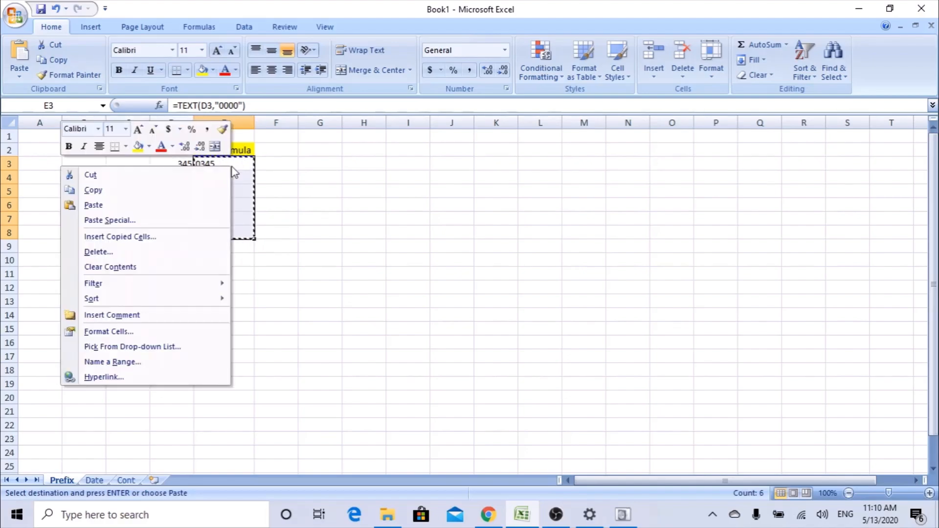
click(128, 221)
drag(169, 109, 424, 163)
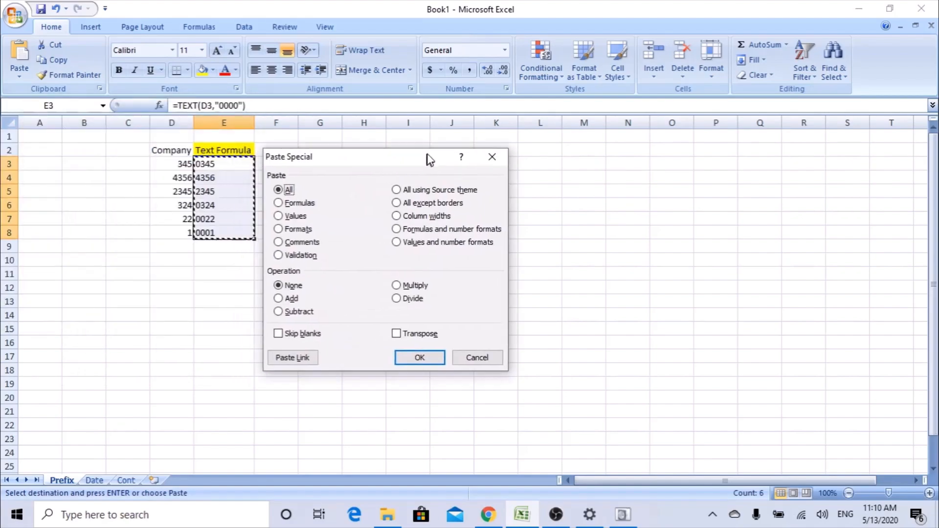
click(314, 205)
click(432, 343)
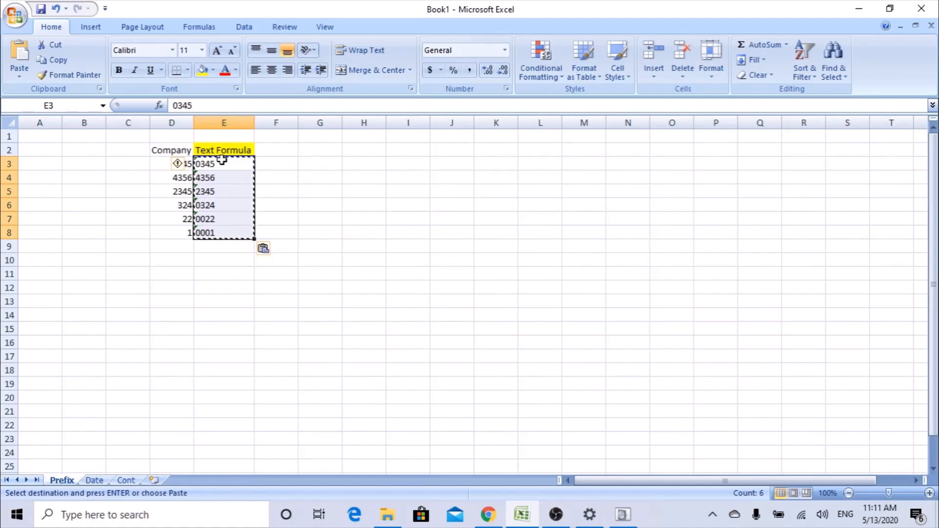
key(Escape)
click(279, 168)
drag(226, 164, 225, 233)
click(292, 204)
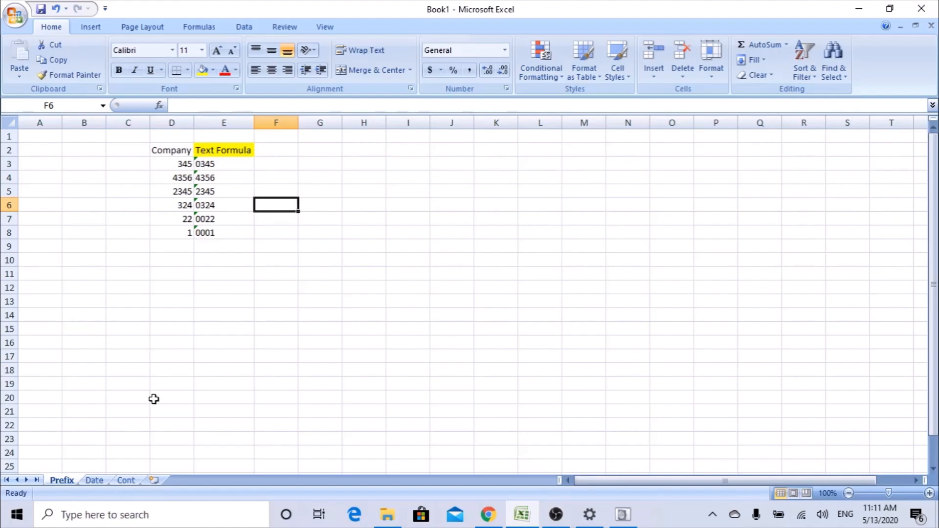
On the Date sheet, enter the label Days in G3 with its code D in H3.
click(95, 481)
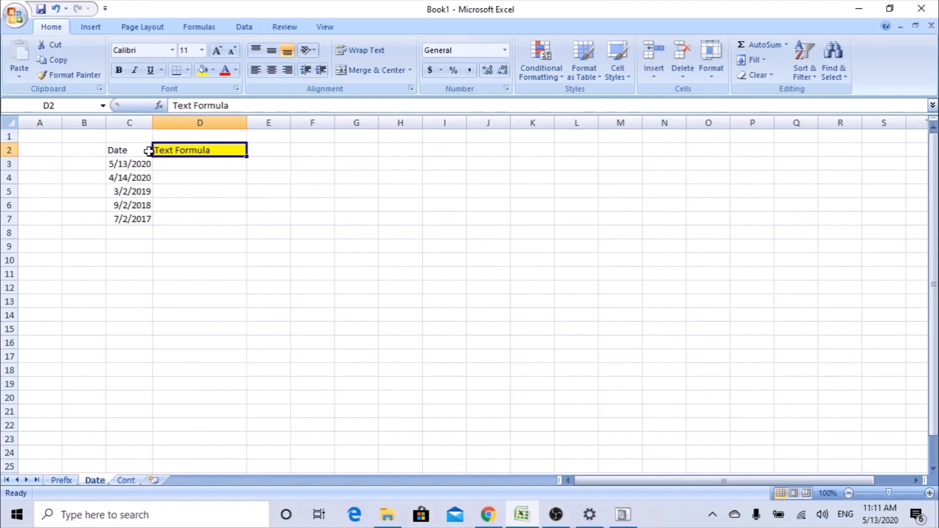
drag(141, 163, 136, 222)
click(209, 166)
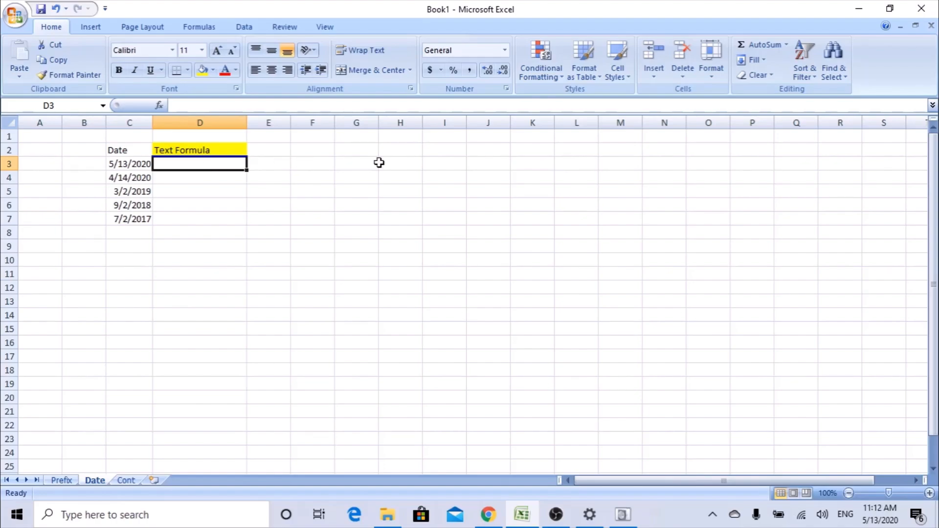
click(361, 164)
text(Days)
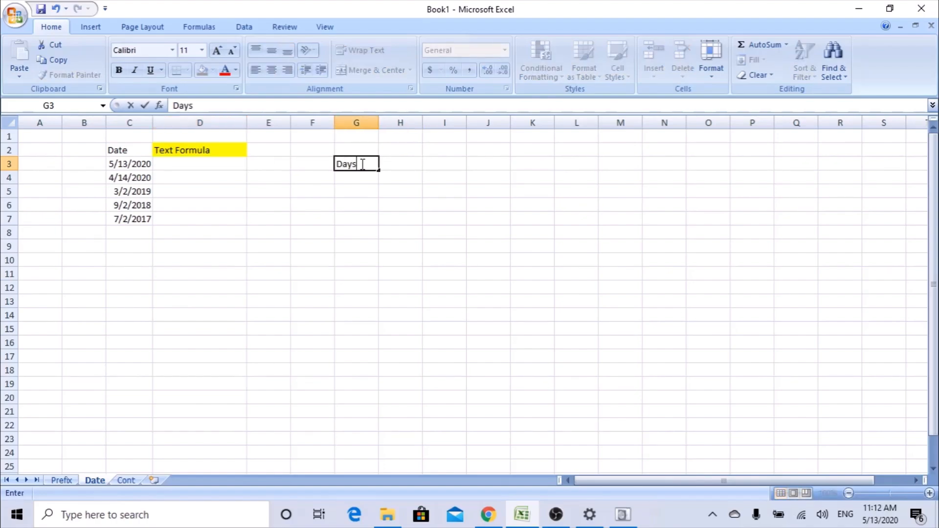
key(Tab)
text(d)
key(BackSpace)
text(D)
key(Return)
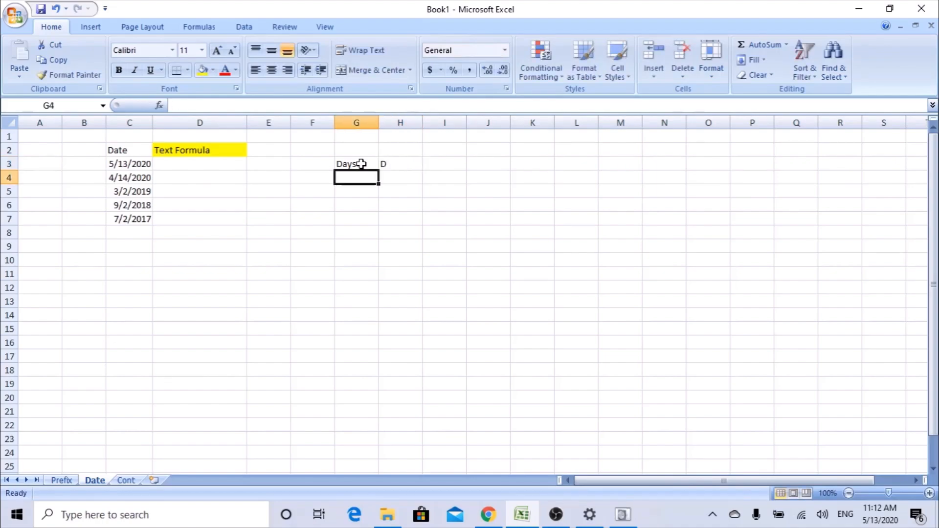
Add Months with M and Year with Y in the rows below, G4:H5.
text(Months)
key(Tab)
text(M)
key(Return)
text(yEAR)
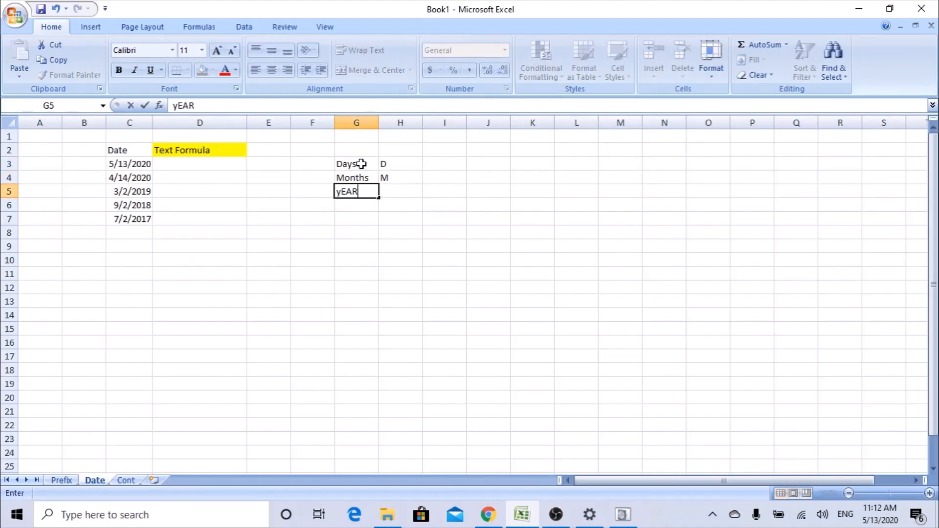
key(Tab)
text(Y)
key(Return)
drag(385, 161, 394, 189)
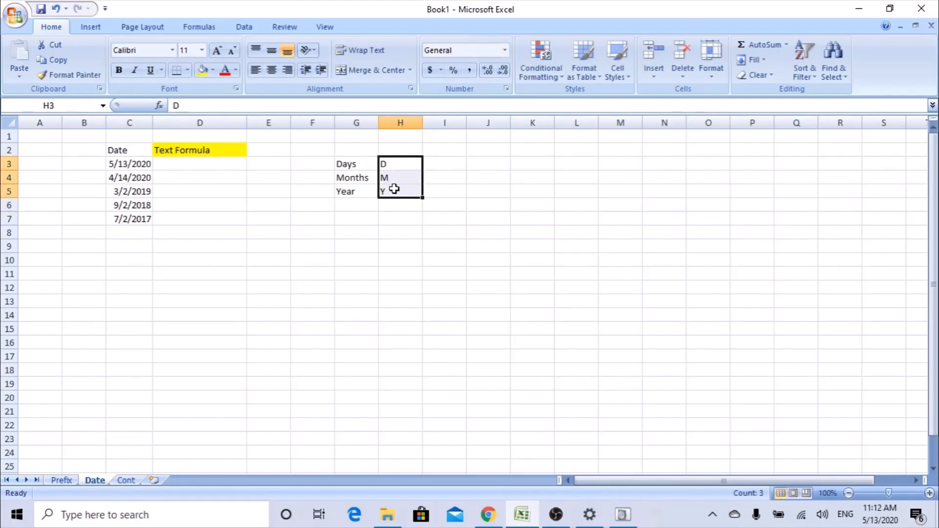
click(215, 162)
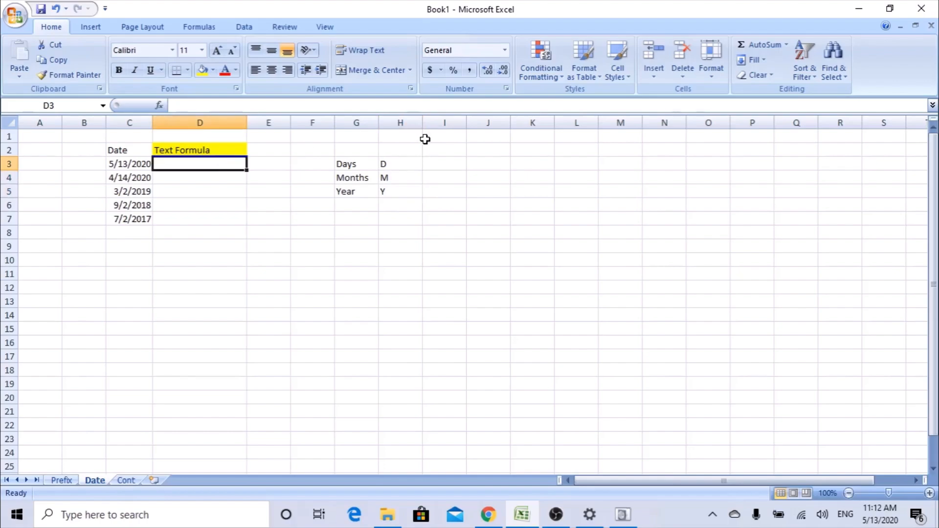
Enter =TEXT(C3,"MMM-YYYY") in D3 so it shows May-2020.
text(=TEX)
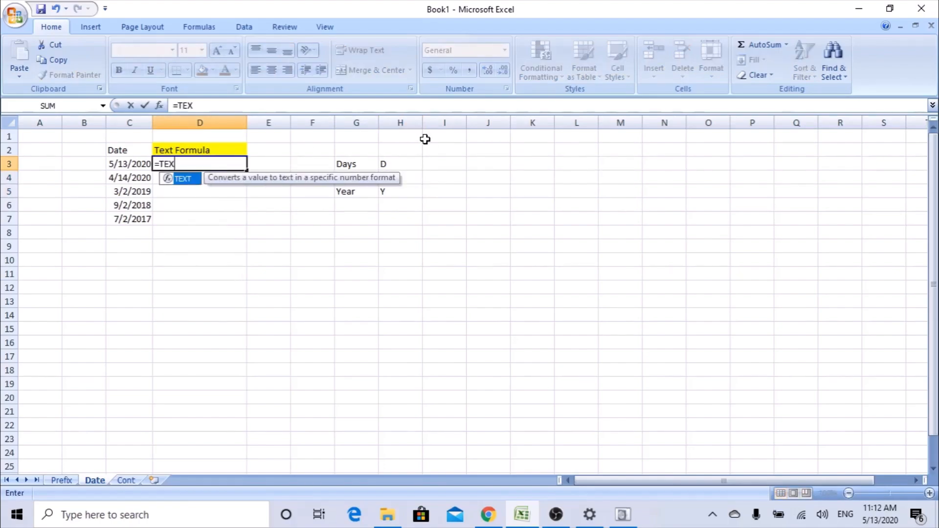
text(T()
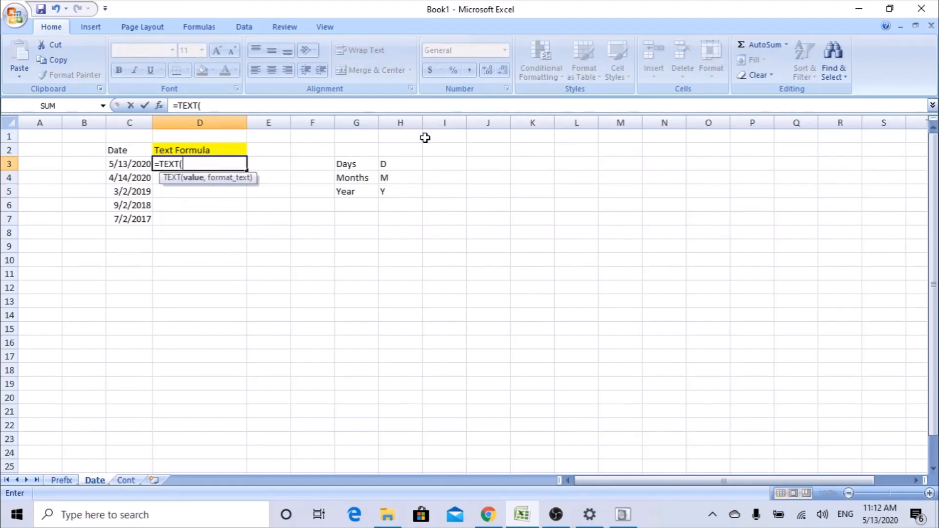
click(160, 105)
drag(438, 157, 383, 224)
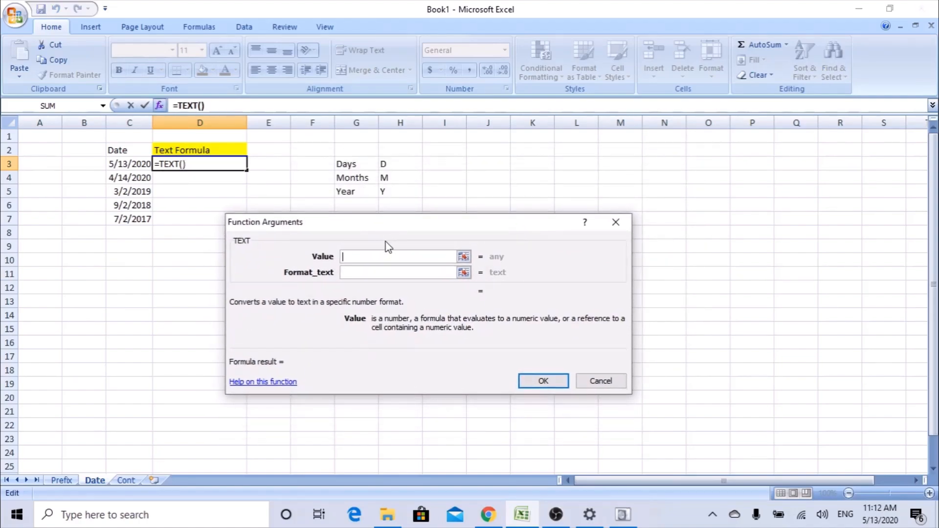
click(124, 164)
click(357, 276)
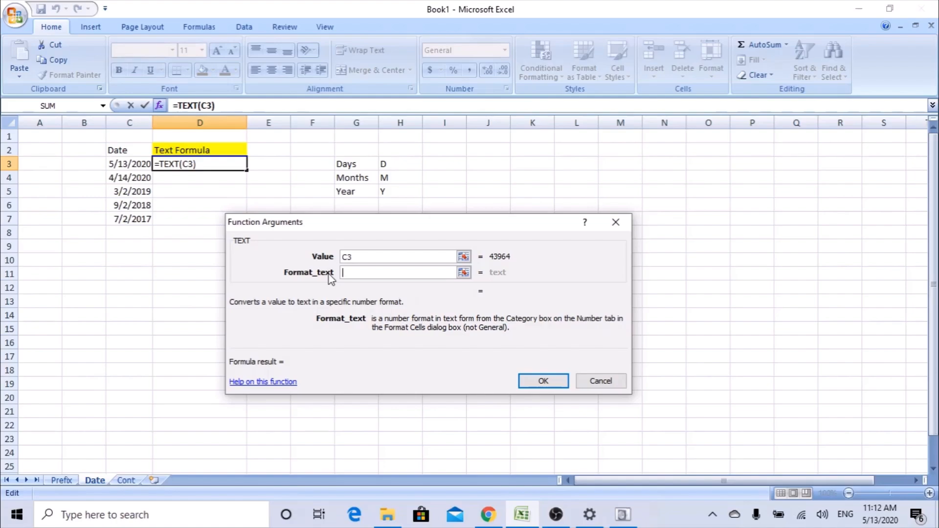
text(m)
key(BackSpace)
text(MMM)
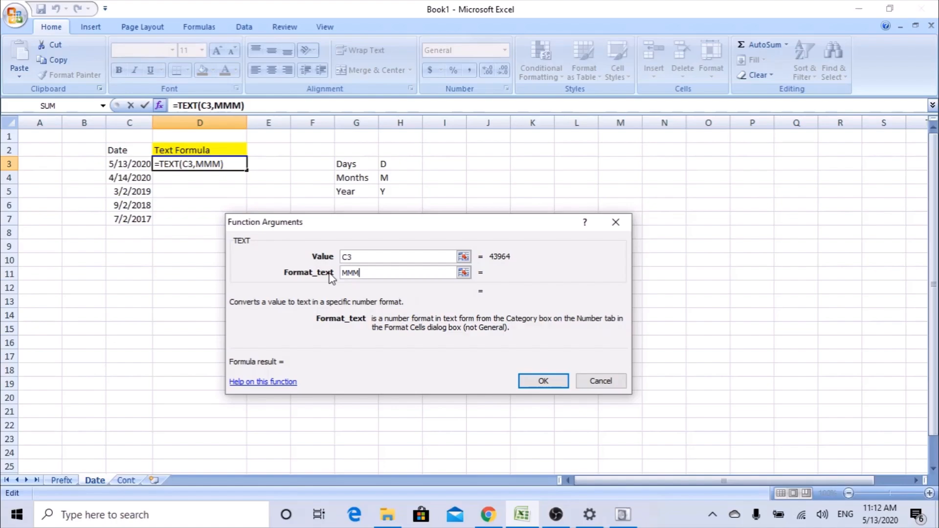
text(-YYYY)
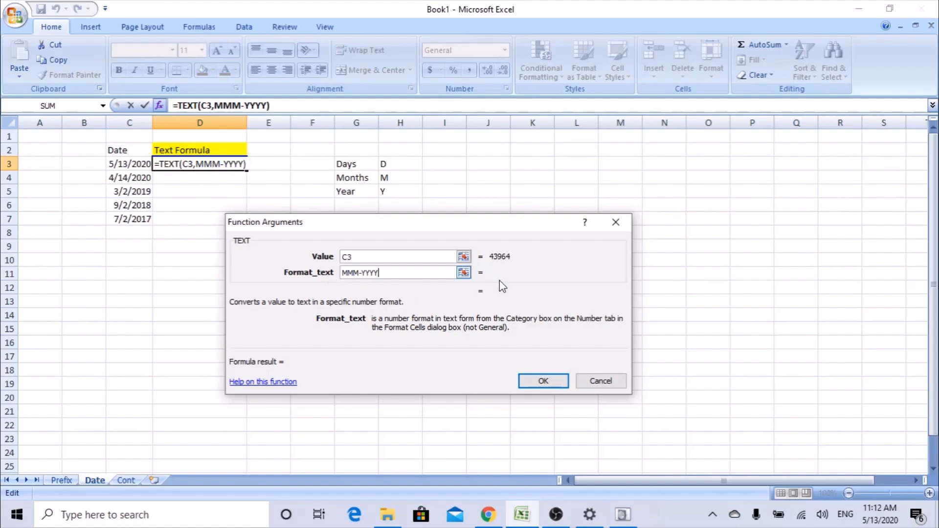
click(552, 381)
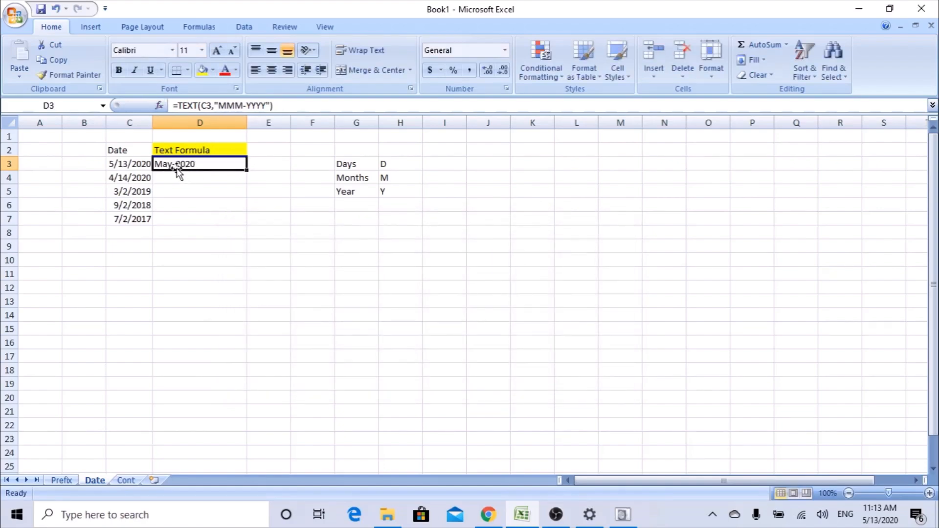
Fill the MMM-YYYY formula down through D7.
drag(247, 170, 241, 226)
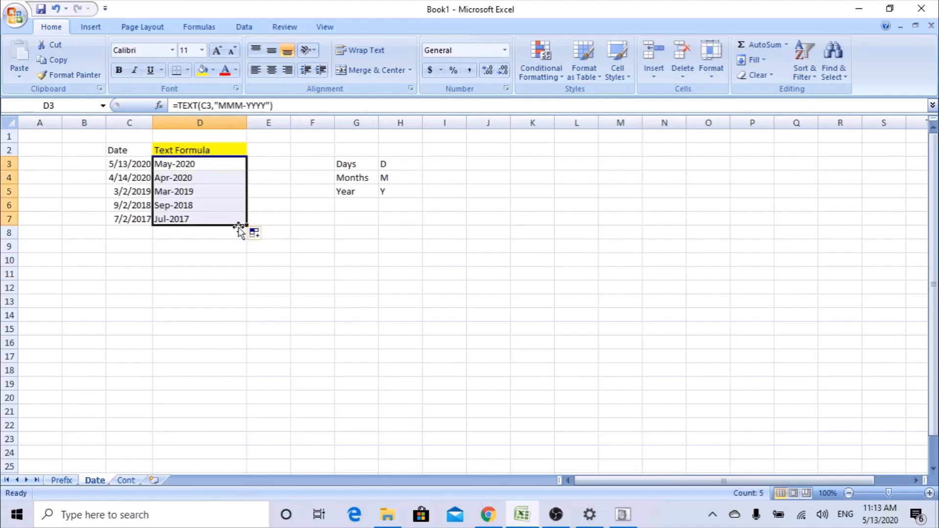
click(197, 221)
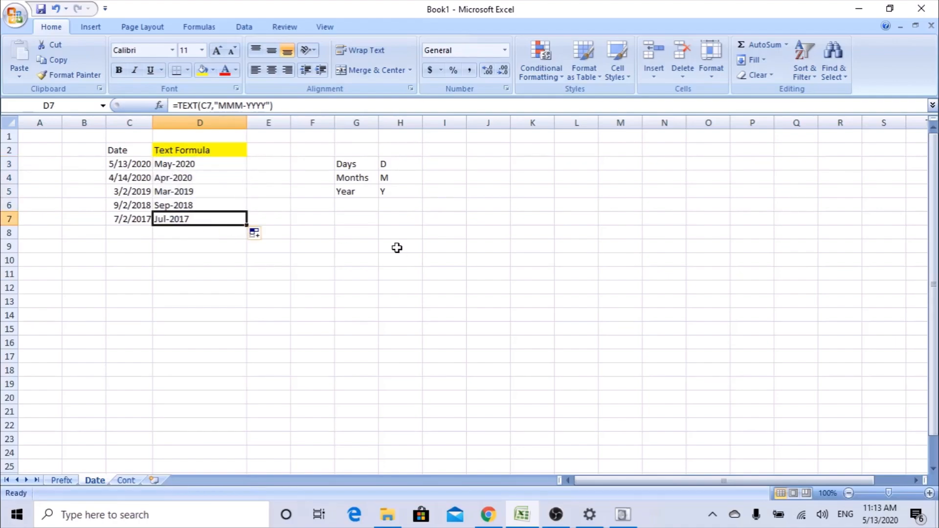
click(219, 163)
Change D3's format text to DDD-MMM-YYYY and fill it down to D7.
click(159, 105)
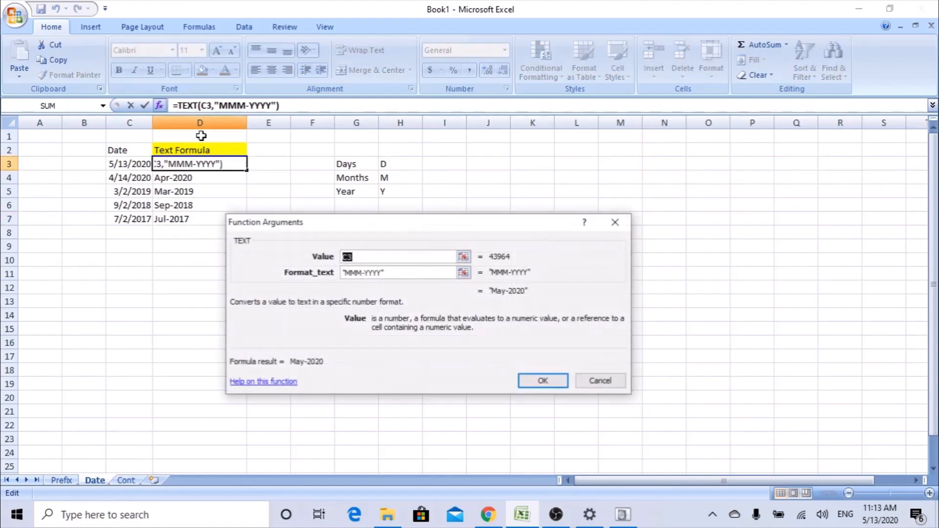
click(345, 272)
text(dd)
key(BackSpace)
key(BackSpace)
text(DDD-)
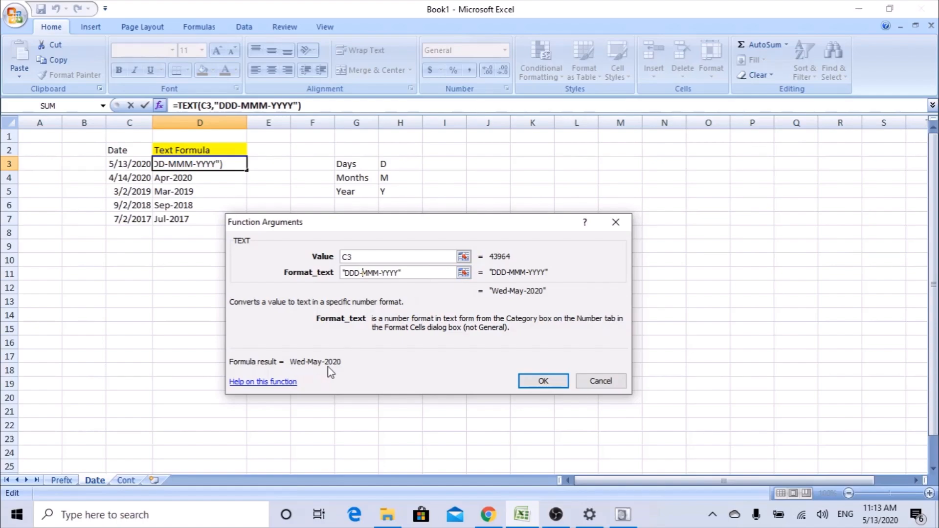
click(543, 380)
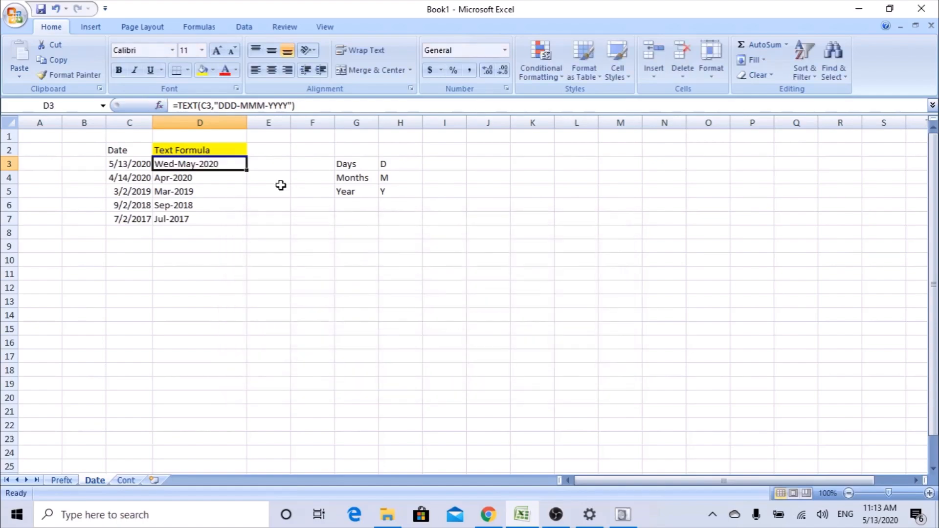
double_click(246, 170)
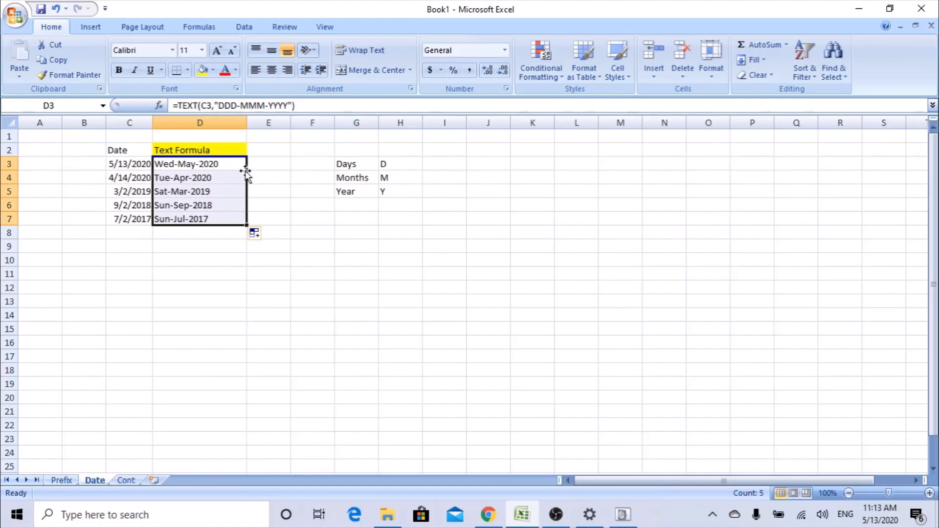
Shorten the format to DDD-MMM-YY in the formula bar and refill D3:D7.
click(278, 106)
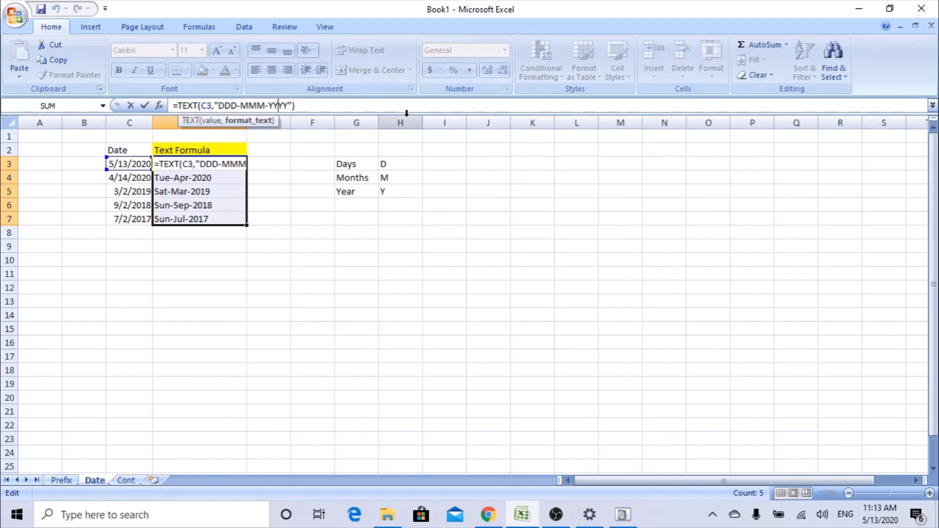
key(BackSpace)
key(BackSpace)
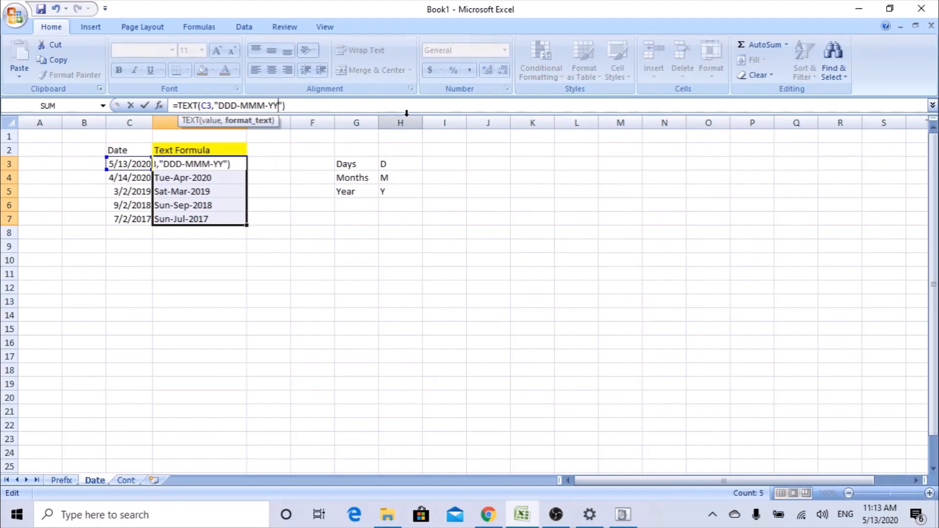
key(Return)
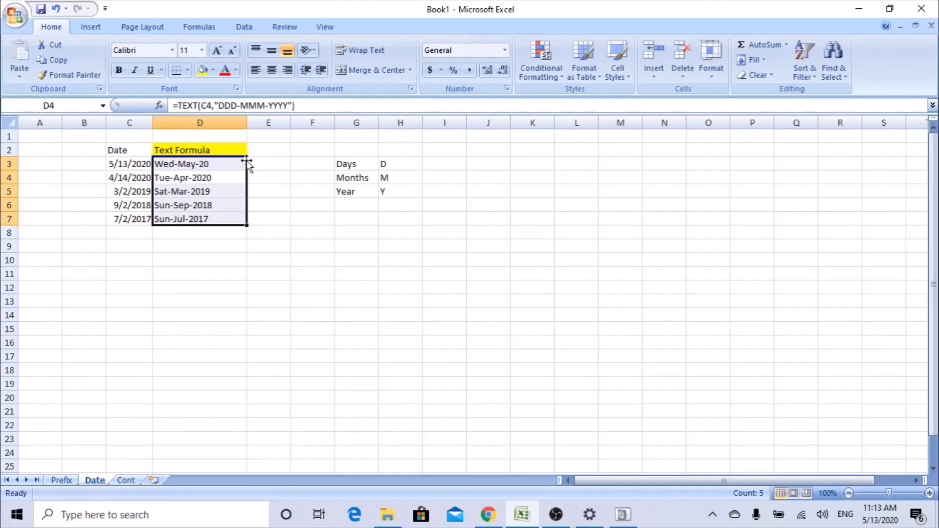
click(243, 163)
drag(247, 170, 244, 226)
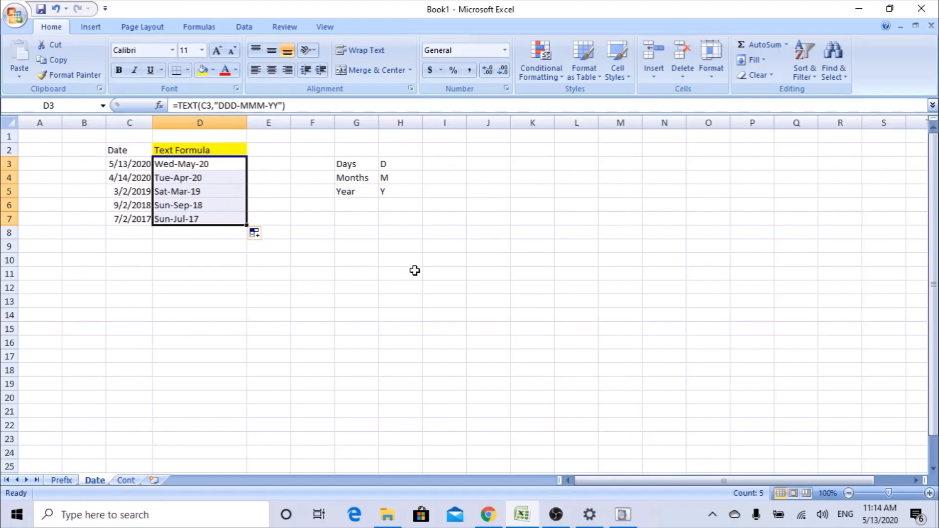
On the Cont sheet, widen column C to fit Date of Birth and select D3.
click(127, 482)
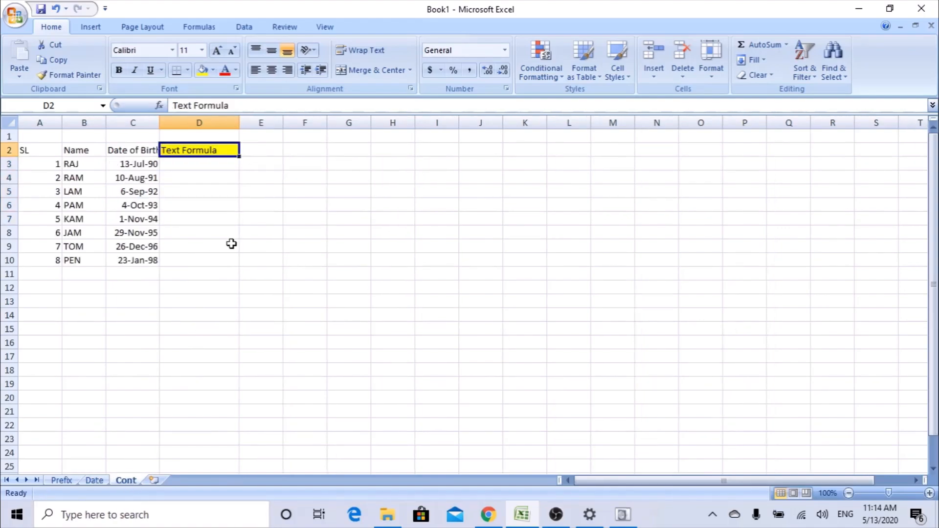
click(36, 152)
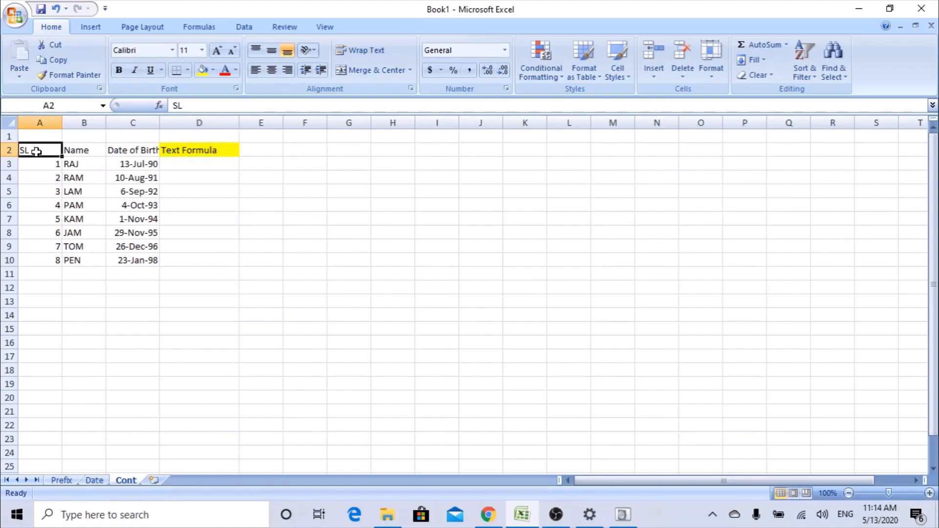
click(74, 149)
click(129, 149)
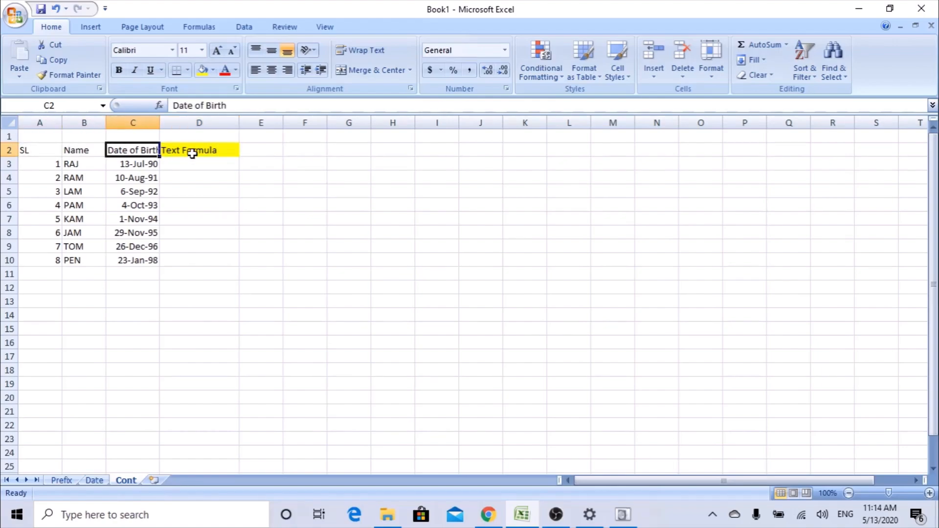
double_click(159, 122)
click(196, 149)
key(Return)
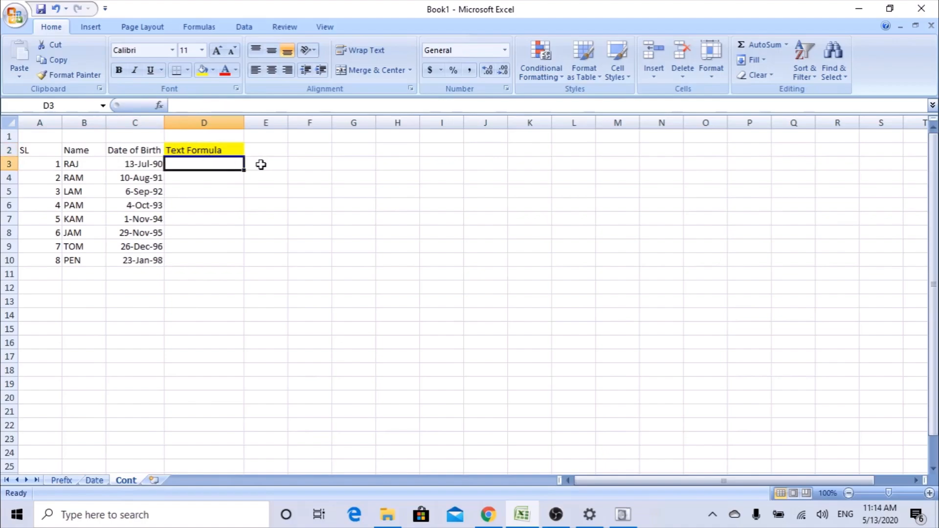
click(79, 164)
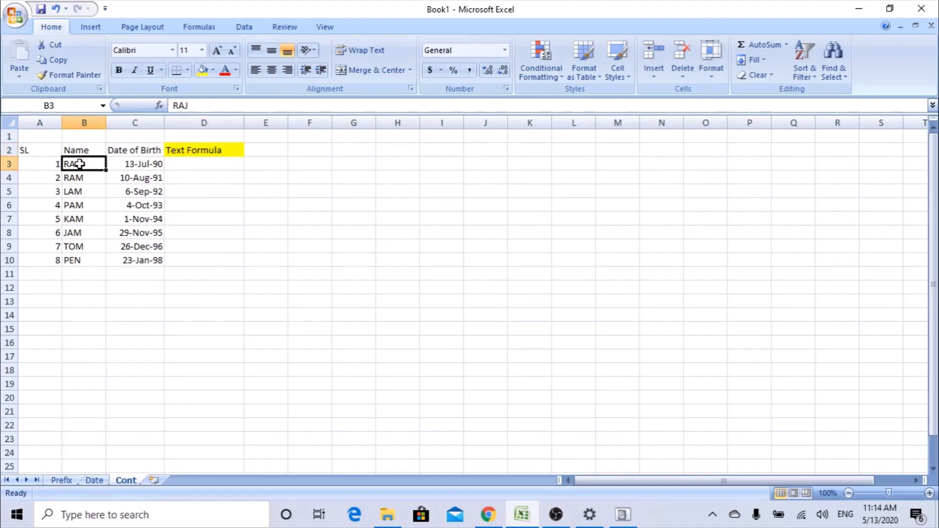
click(142, 164)
click(215, 164)
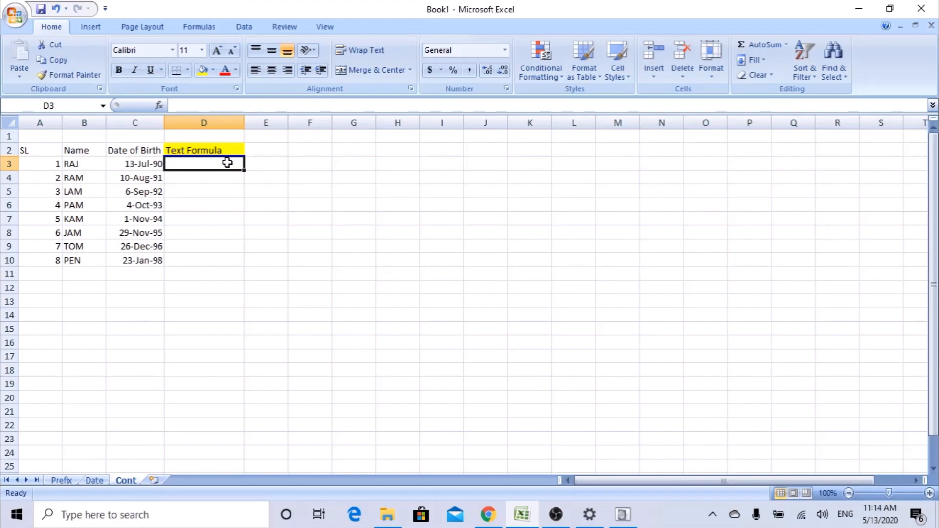
Enter =B3&"-"&C3 in D3, which shows RAJ-33067.
text(=)
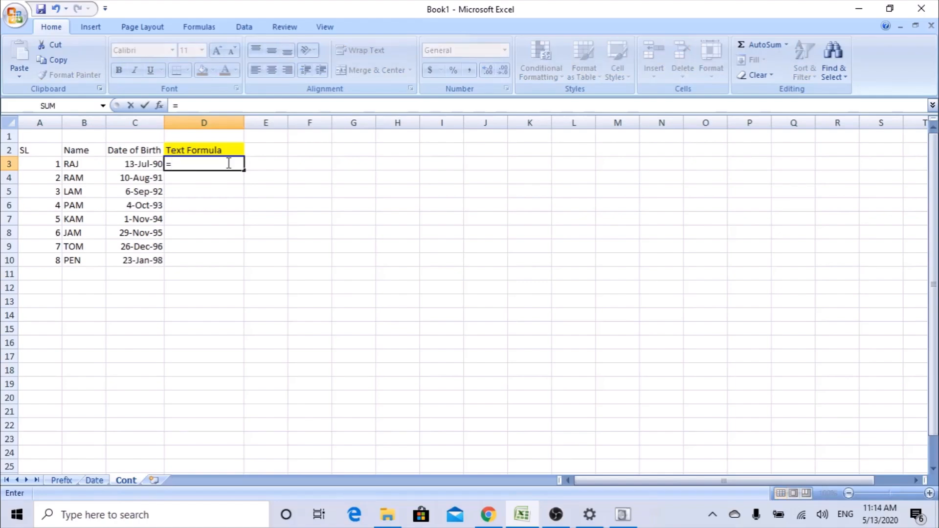
click(73, 163)
text(&)
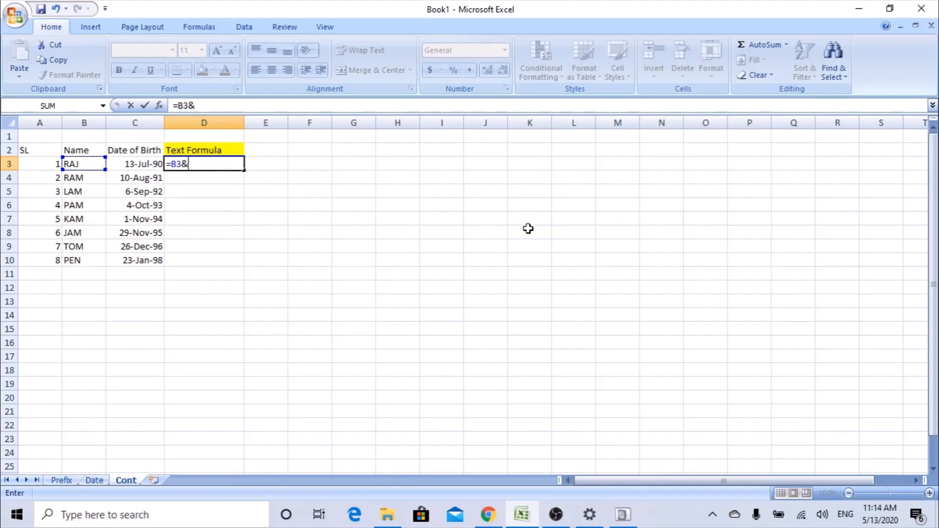
text("-"&)
click(136, 159)
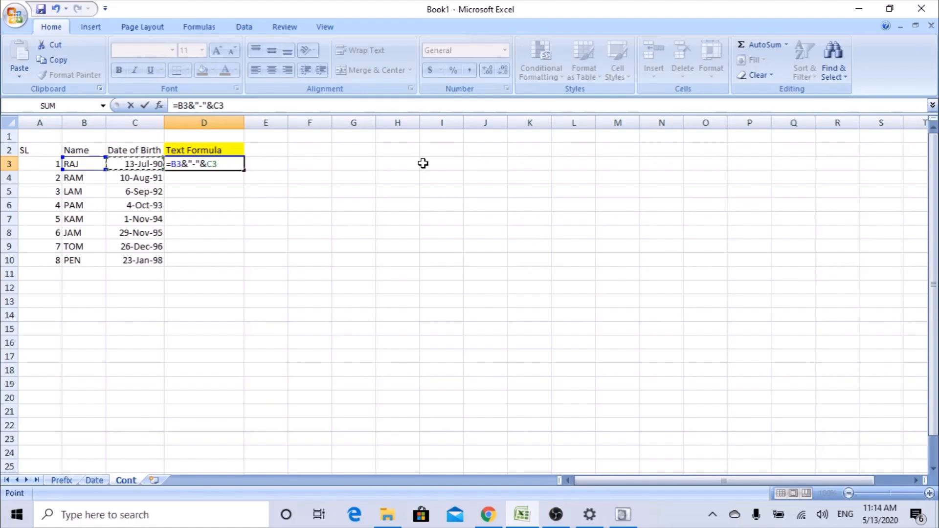
key(Return)
click(216, 165)
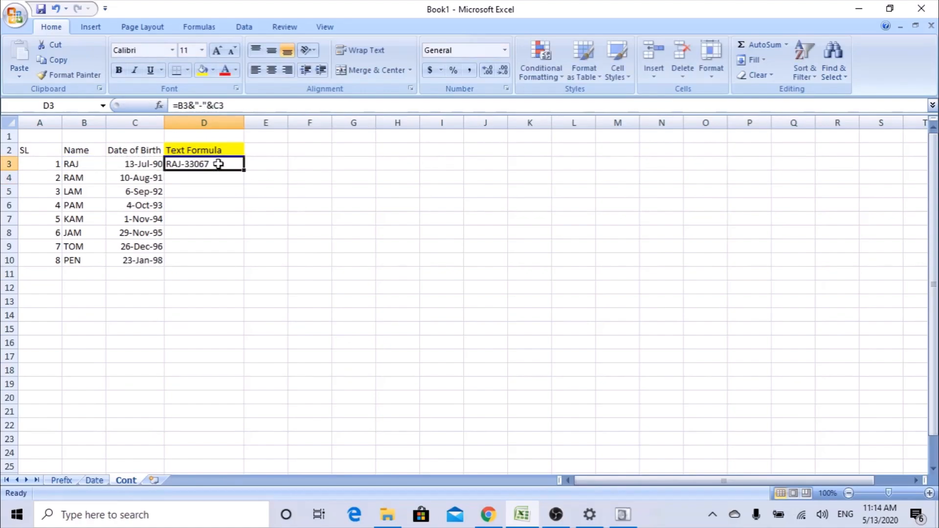
Fill the join formula down to D10, then delete D3:D10 because the dates show as serial numbers.
drag(244, 169, 215, 264)
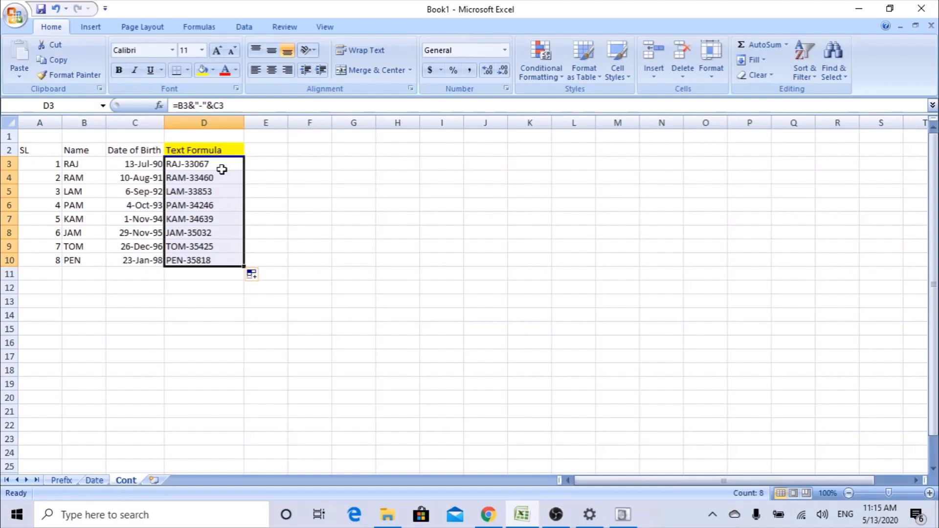
click(132, 168)
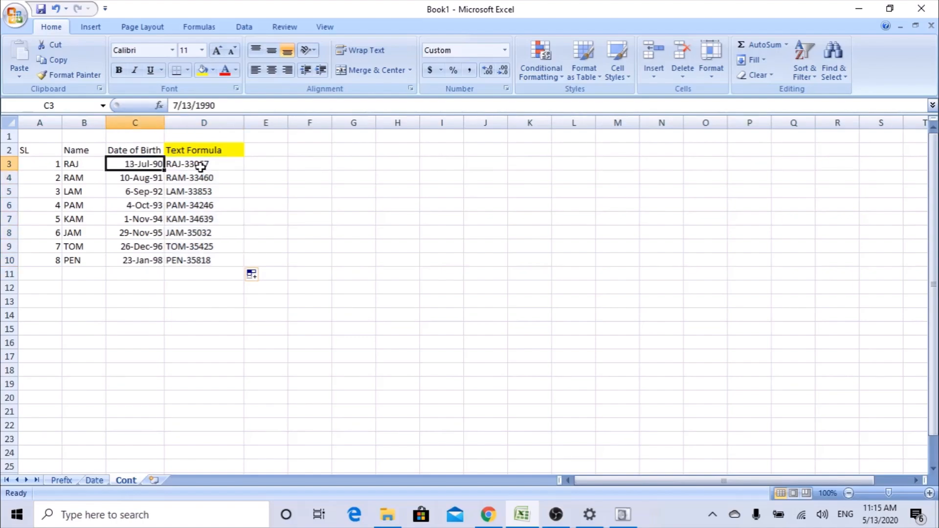
click(200, 166)
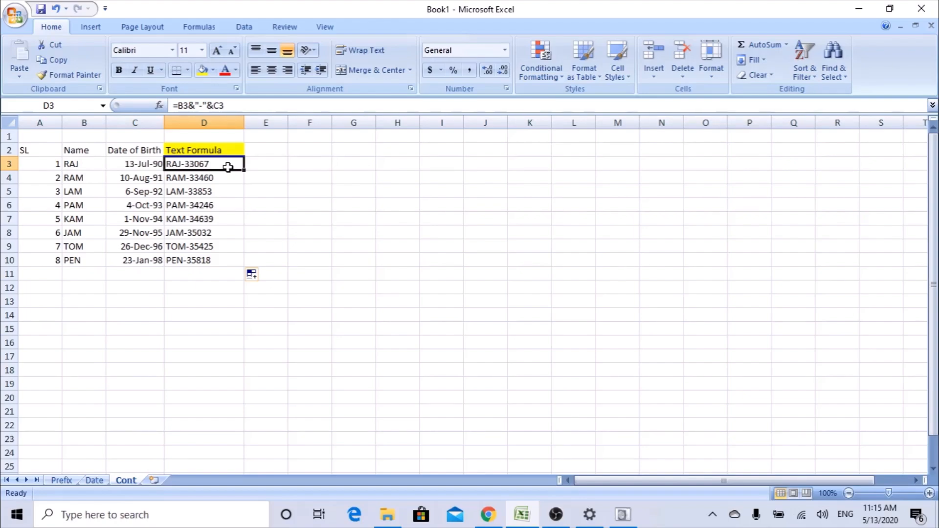
drag(212, 166, 204, 258)
key(Delete)
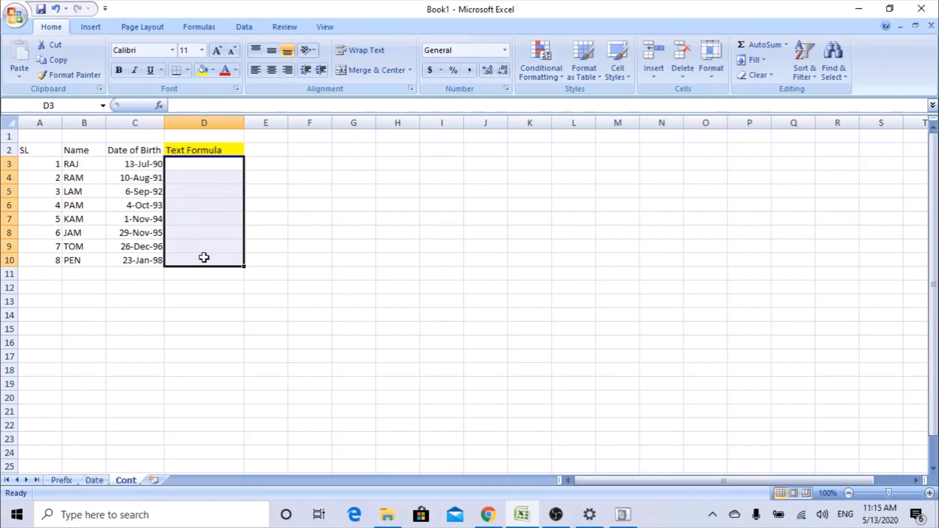
click(209, 162)
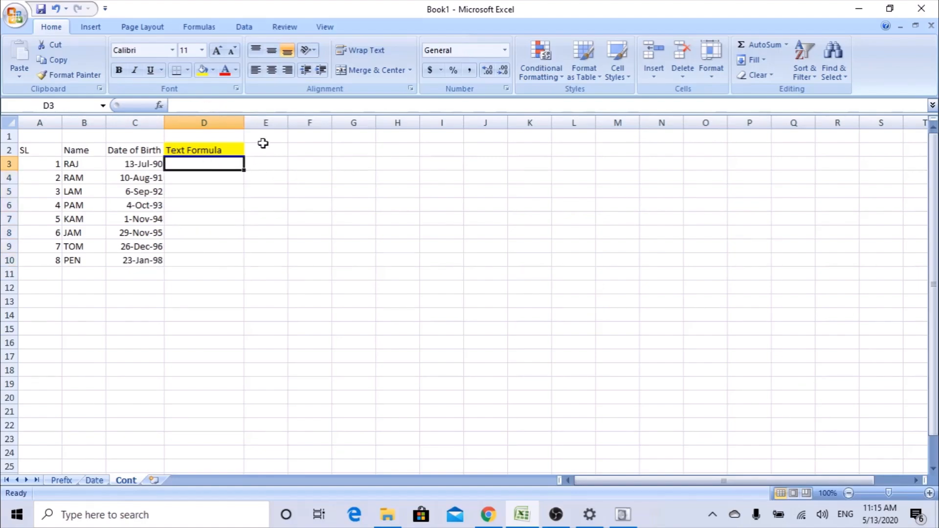
Type =B3&"-"&TEXT( into D3 and bring up the TEXT argument form.
text(=Tex)
key(BackSpace)
key(BackSpace)
key(BackSpace)
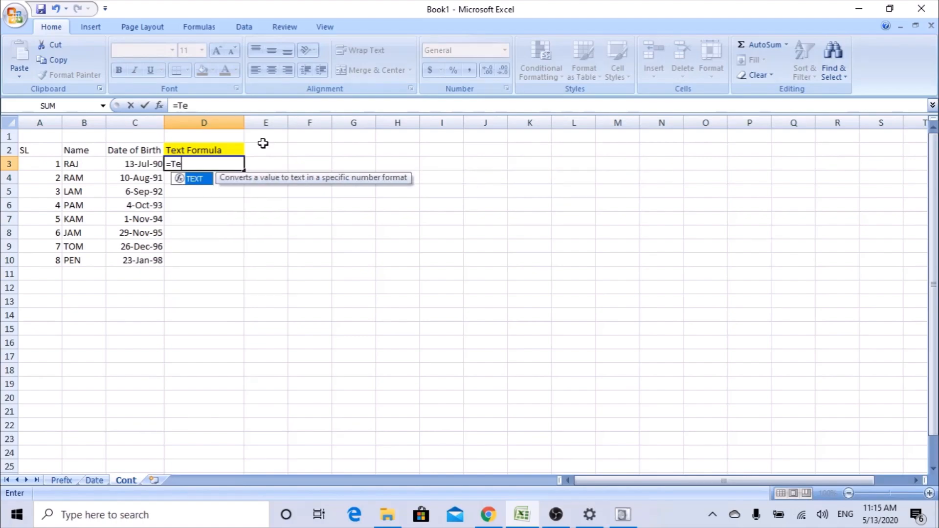
click(69, 166)
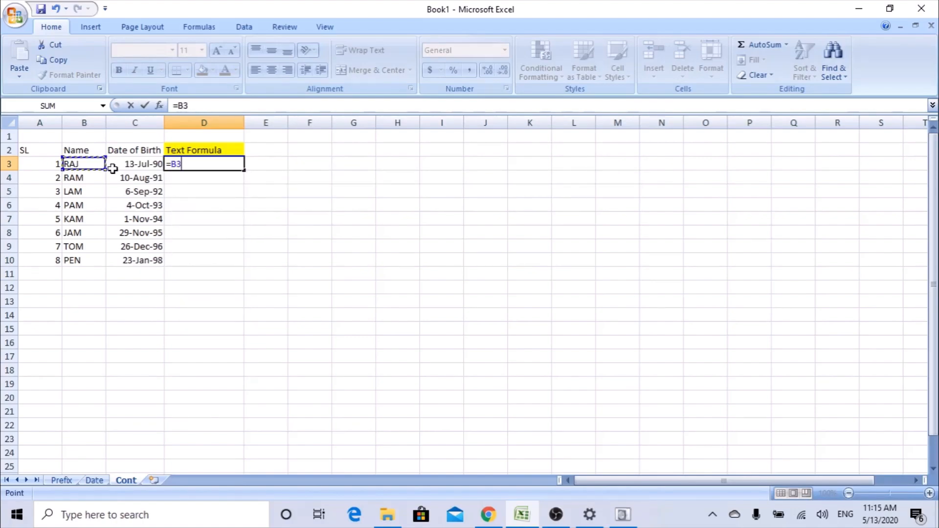
text(&)
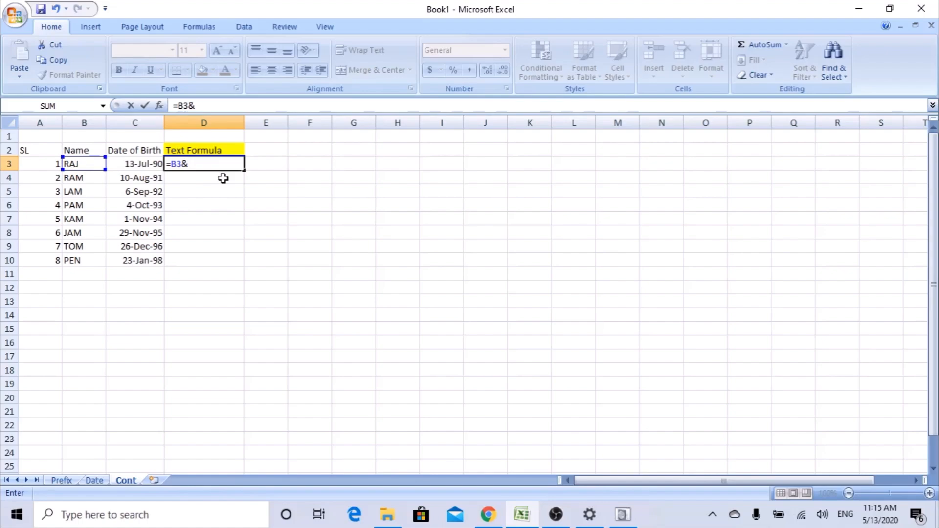
text("-"&text)
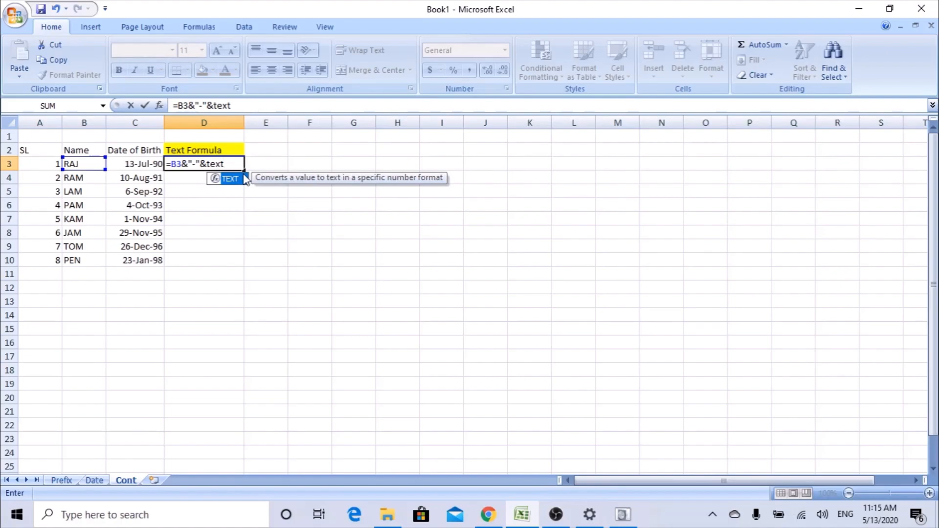
double_click(243, 178)
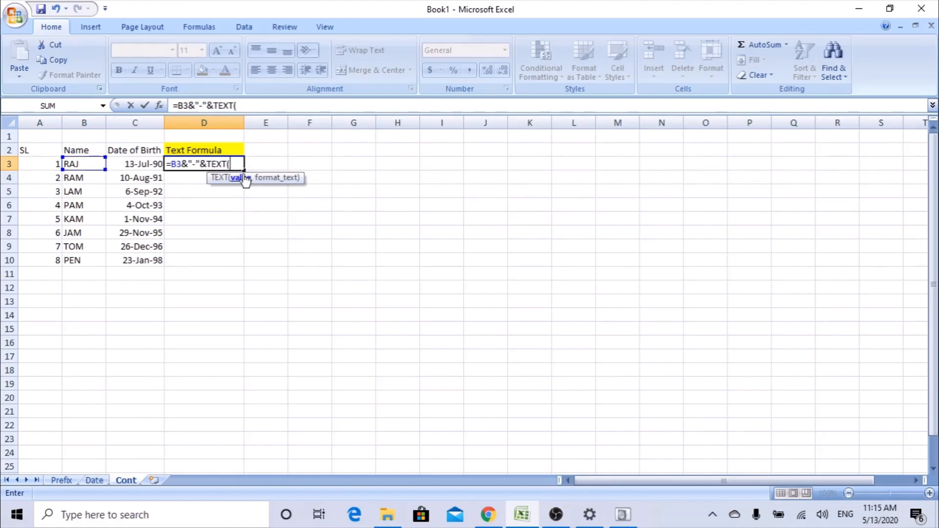
click(159, 105)
drag(327, 220, 419, 171)
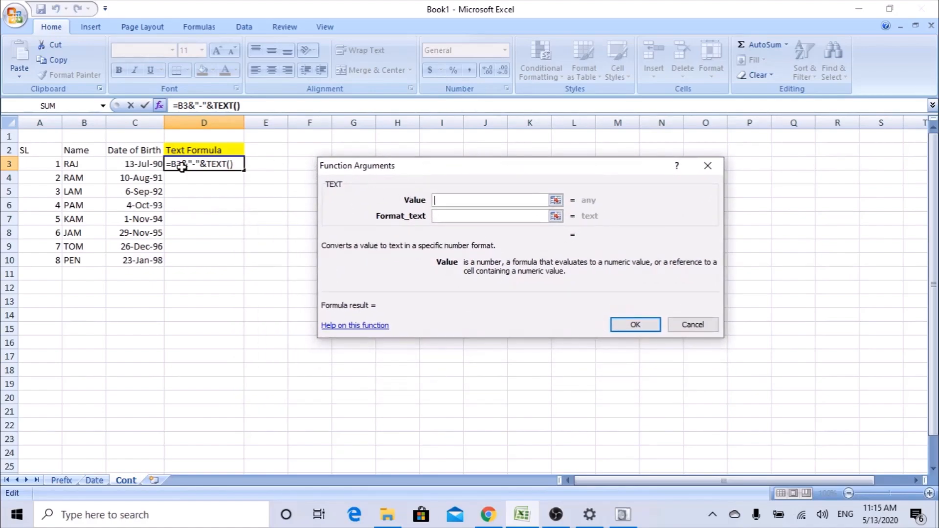
Give TEXT the value C3 and the format DD-MMM-YY for RAJ-13-Jul-90, then fill down to D10.
click(140, 163)
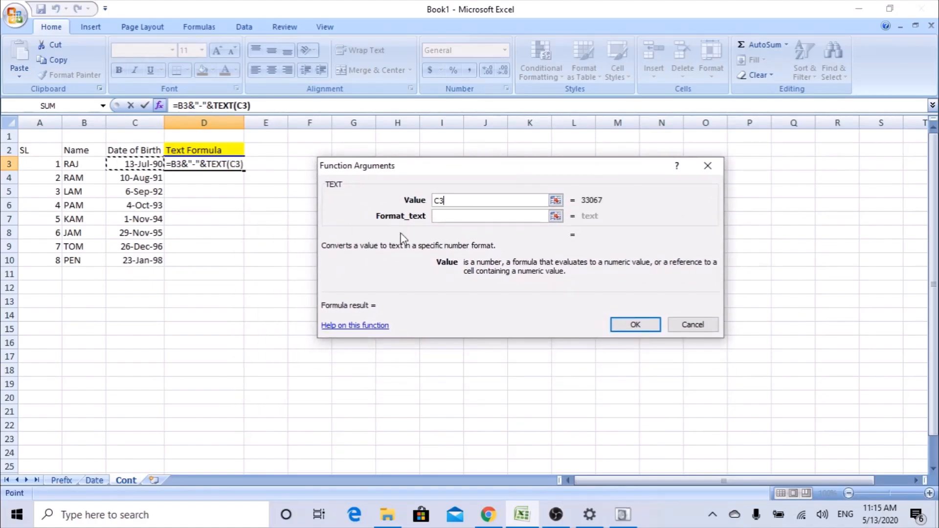
click(464, 216)
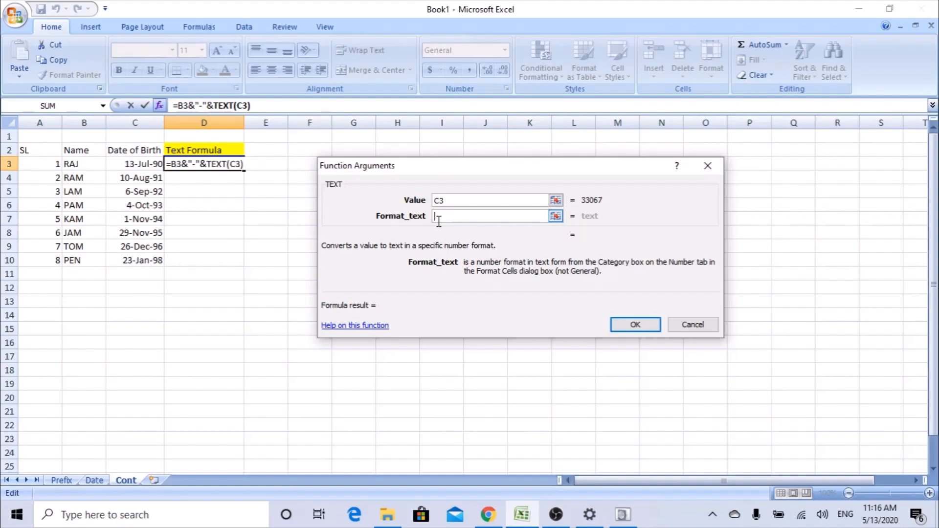
text(DD-)
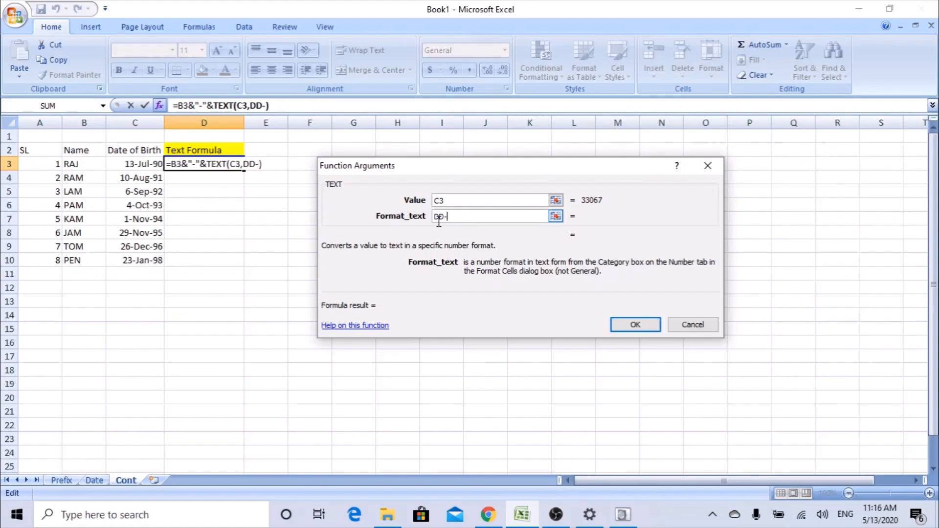
text(MMM-)
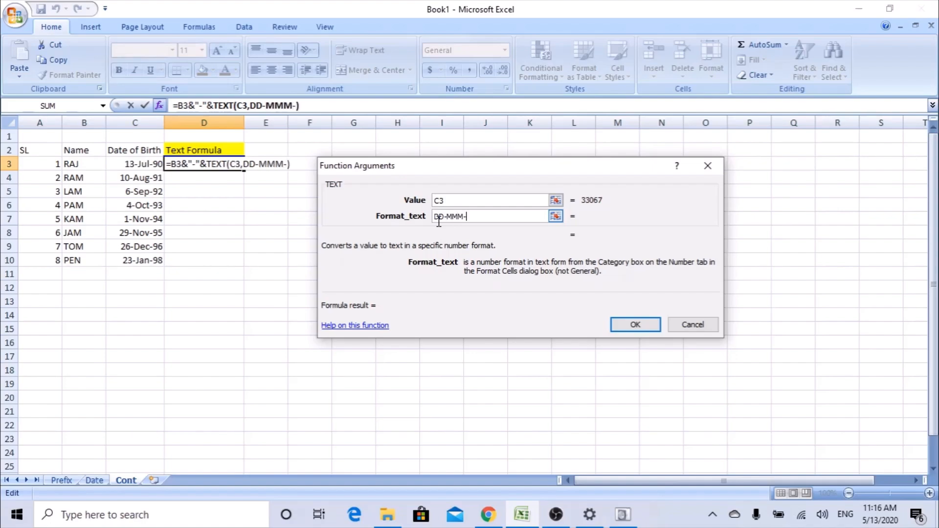
text(YY)
click(635, 326)
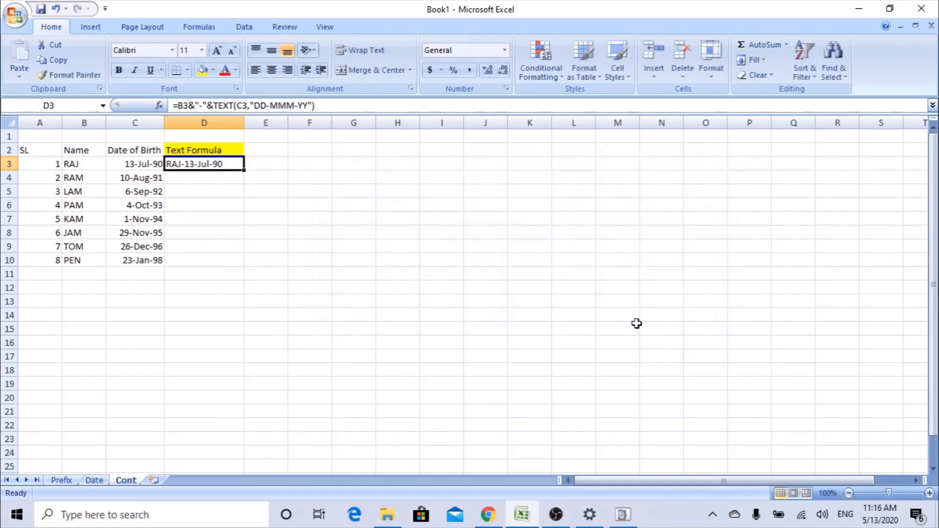
click(160, 106)
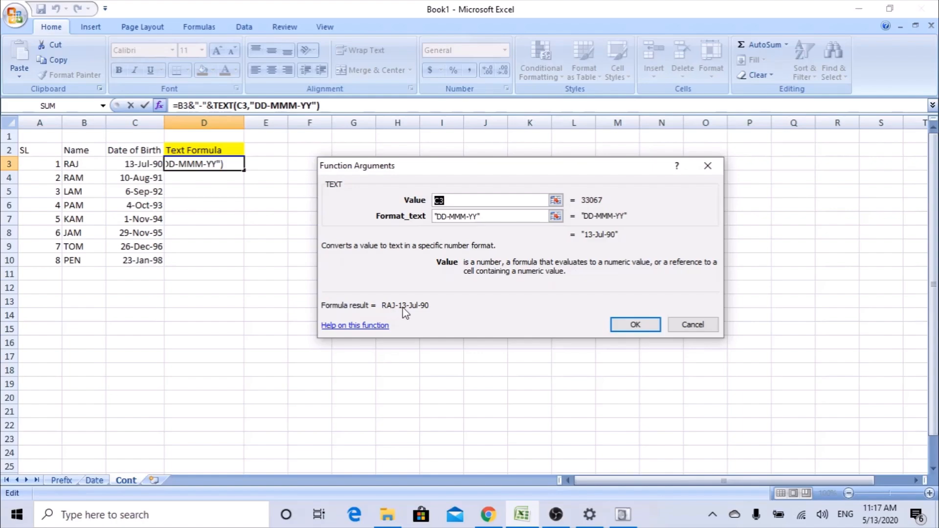
click(627, 324)
drag(244, 170, 244, 266)
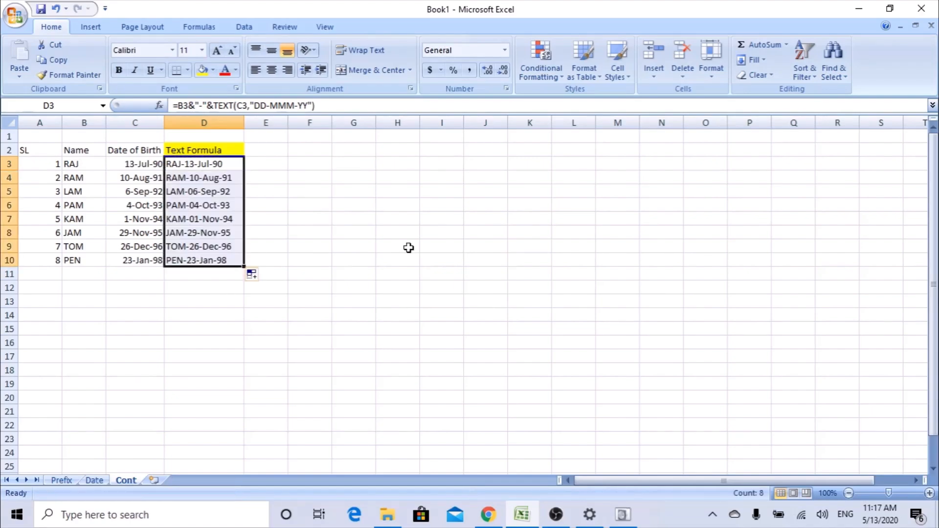
click(196, 205)
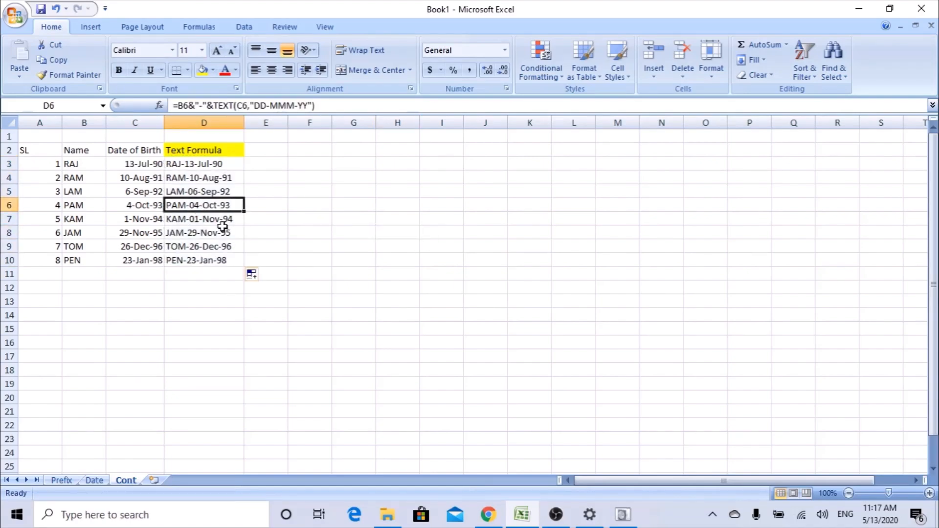
click(201, 246)
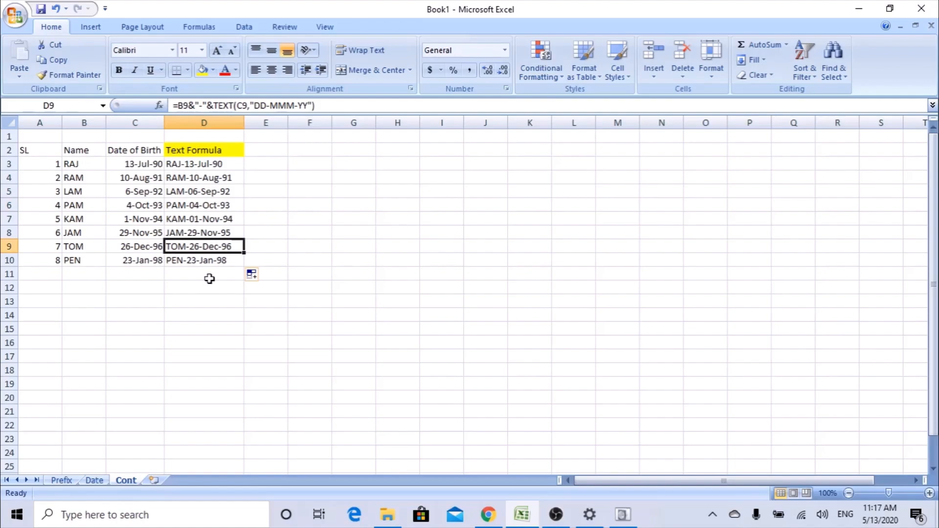
click(222, 163)
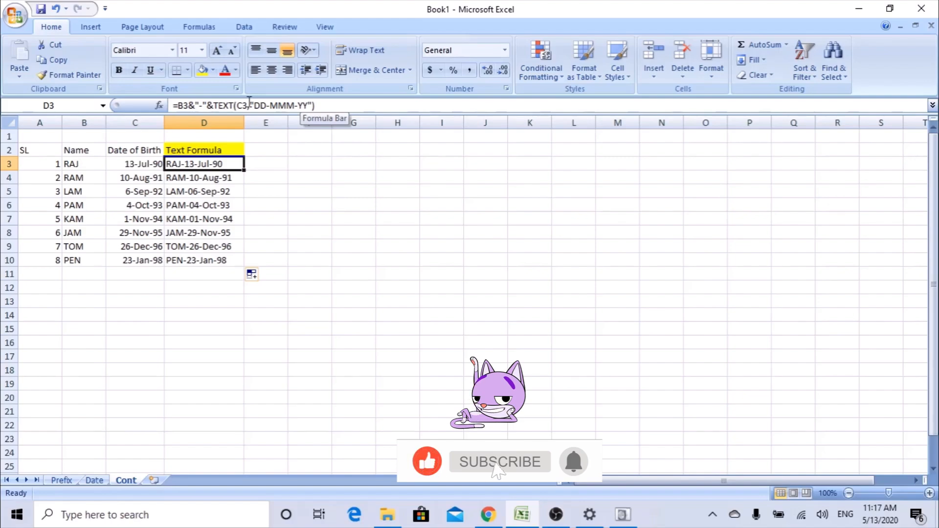
drag(250, 103, 322, 114)
click(289, 165)
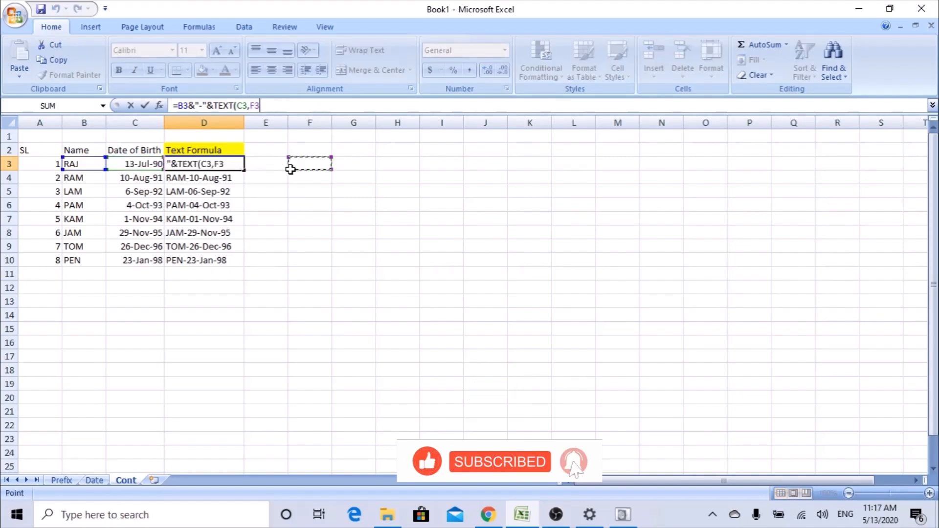
key(Escape)
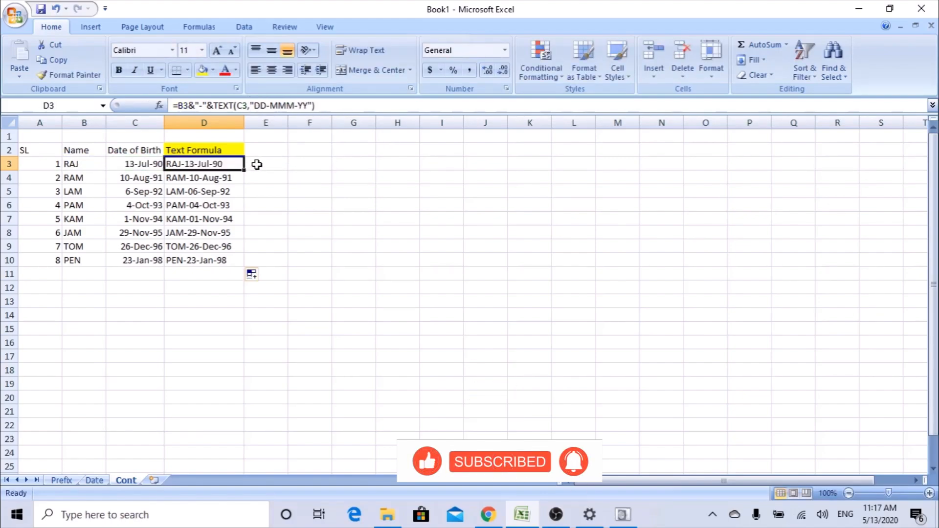